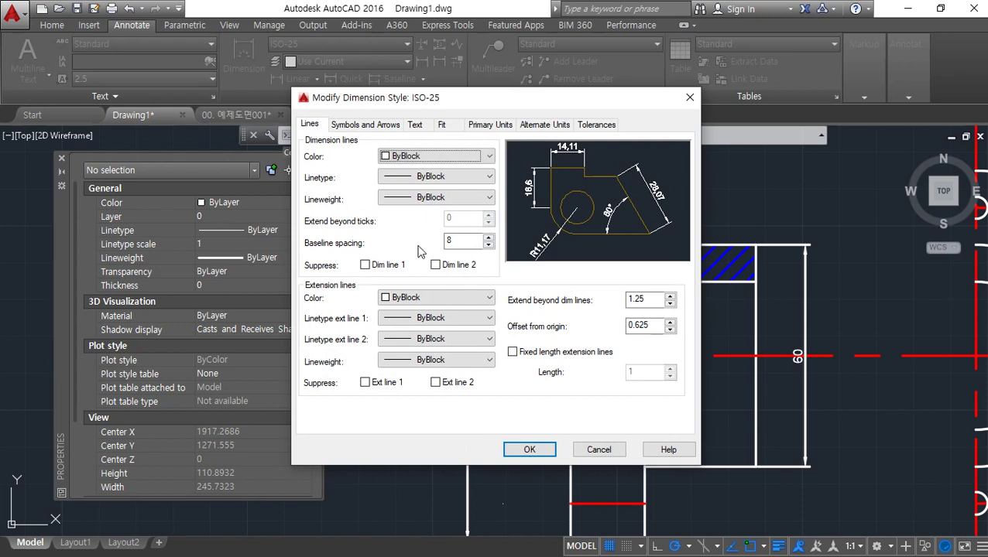
Step: Suppress Dim line 2 and Ext line 2 in the ISO-25 dimension style and apply the change to the drawing
{"action": "left_click_drag", "start_coordinate": [300, 276], "coordinate": [499, 277]}
{"action": "left_click_drag", "start_coordinate": [490, 391], "coordinate": [311, 390]}
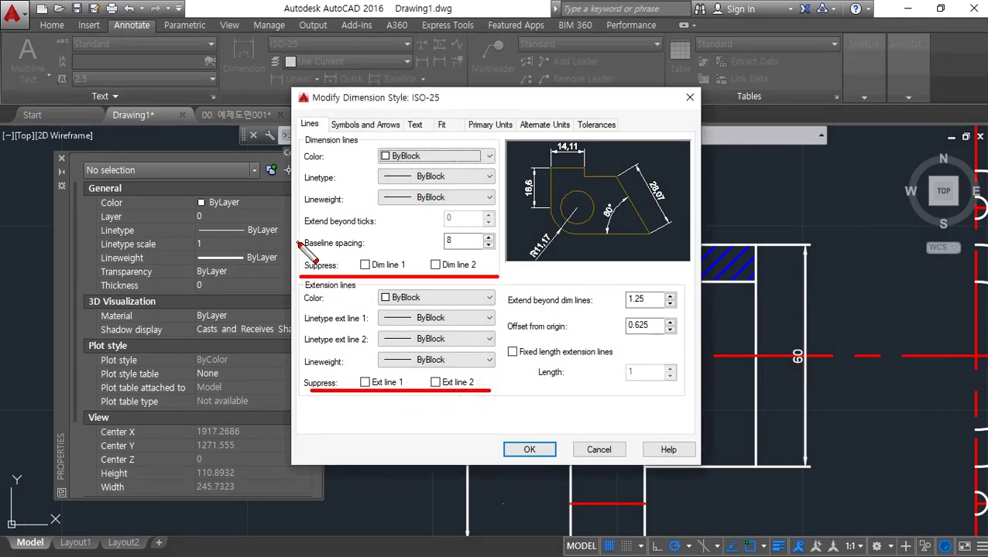
{"action": "left_click", "coordinate": [435, 265]}
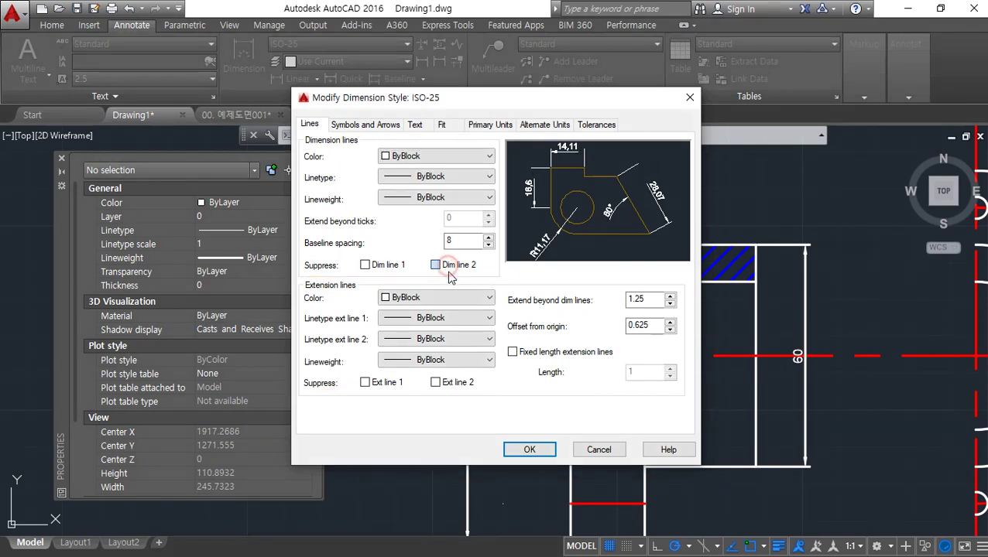
{"action": "left_click", "coordinate": [455, 383]}
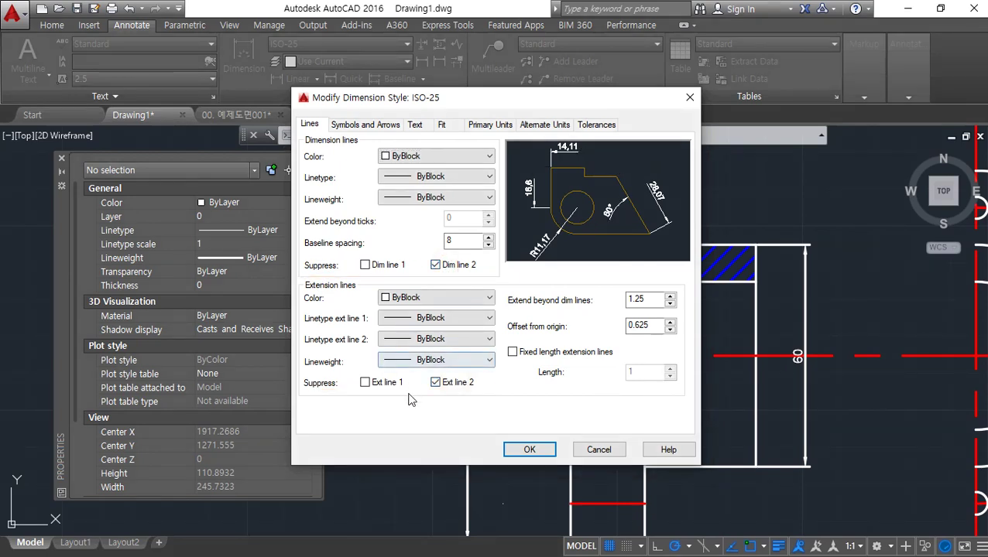
{"action": "left_click", "coordinate": [529, 449]}
{"action": "left_click", "coordinate": [573, 395]}
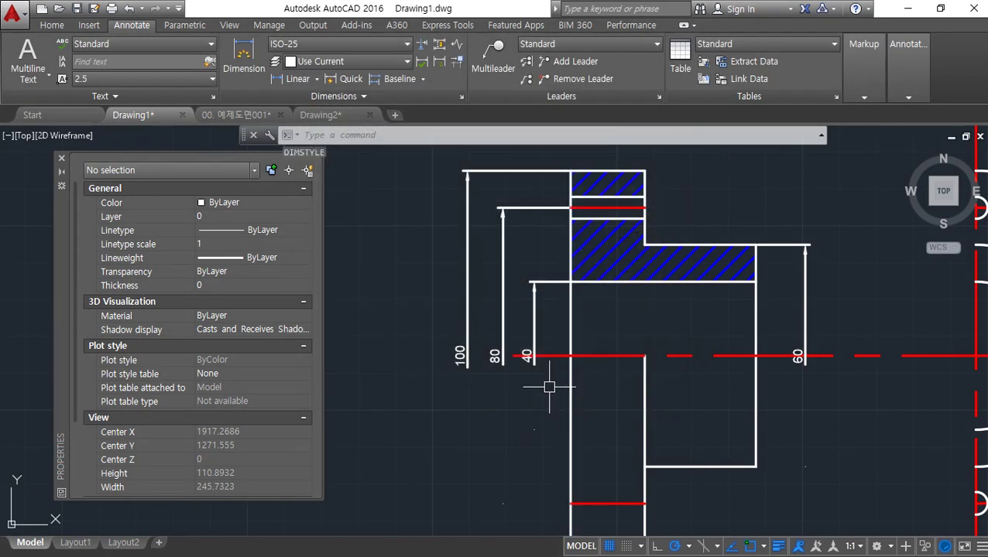
{"action": "scroll", "coordinate": [550, 387], "scroll_direction": "down", "scroll_amount": 1}
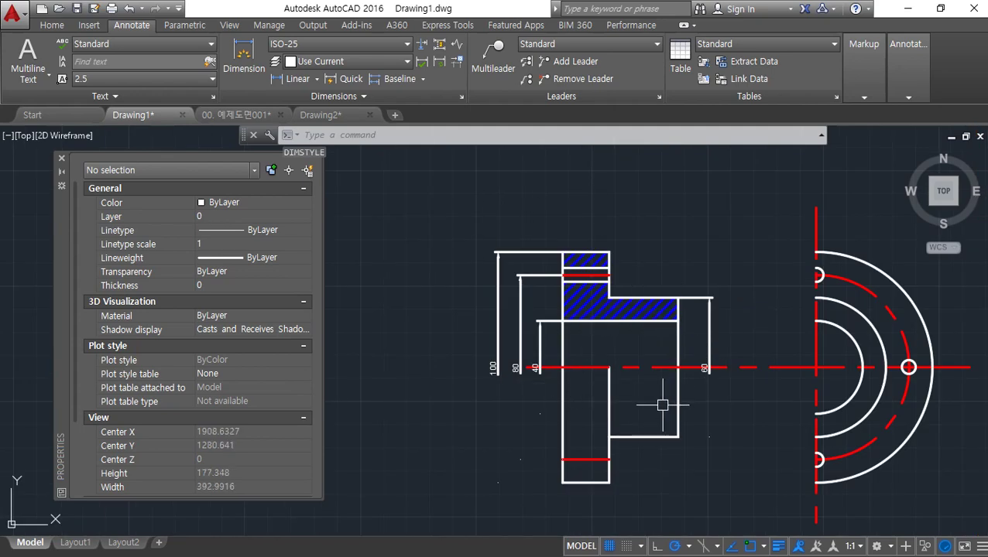
{"action": "key", "text": "Return"}
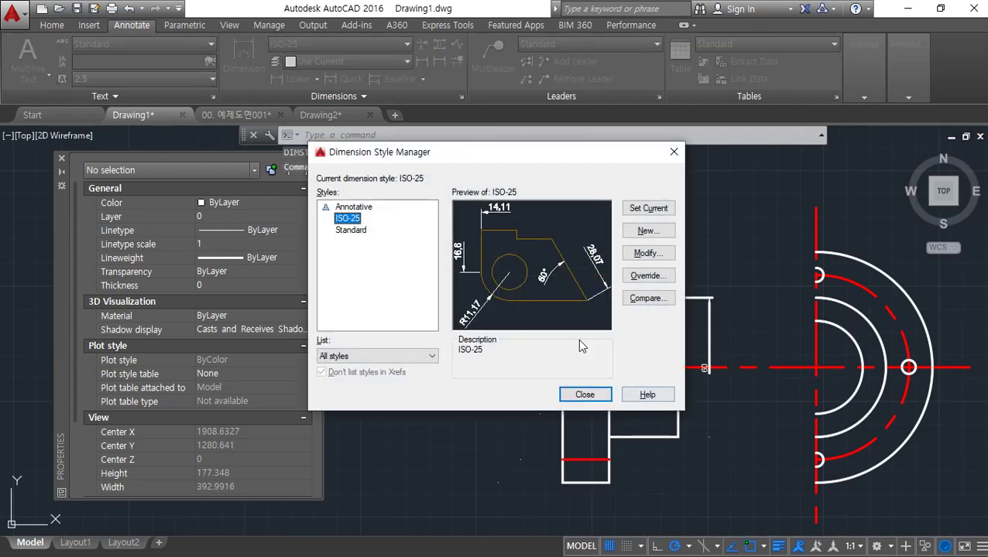
{"action": "left_click", "coordinate": [648, 254]}
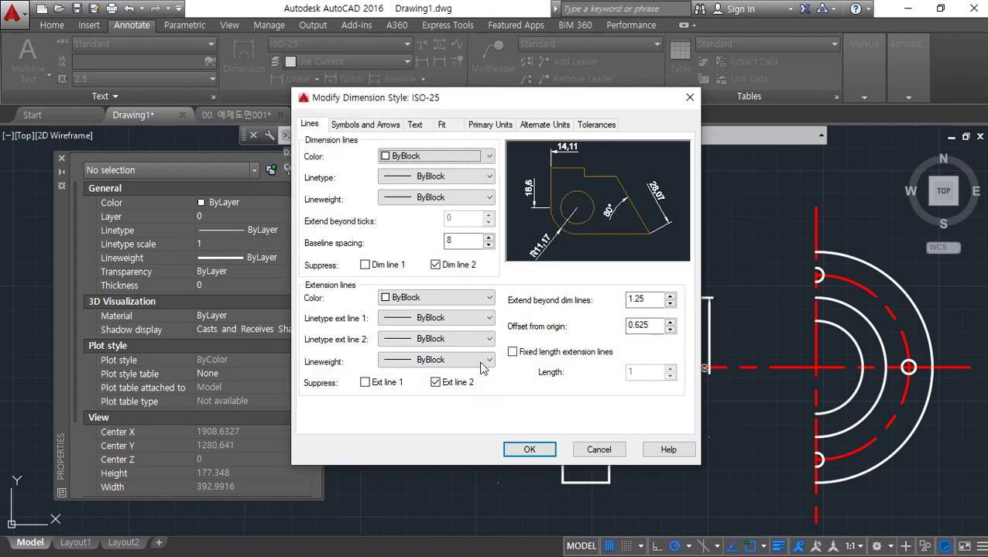
{"action": "left_click", "coordinate": [464, 387]}
{"action": "left_click", "coordinate": [435, 265]}
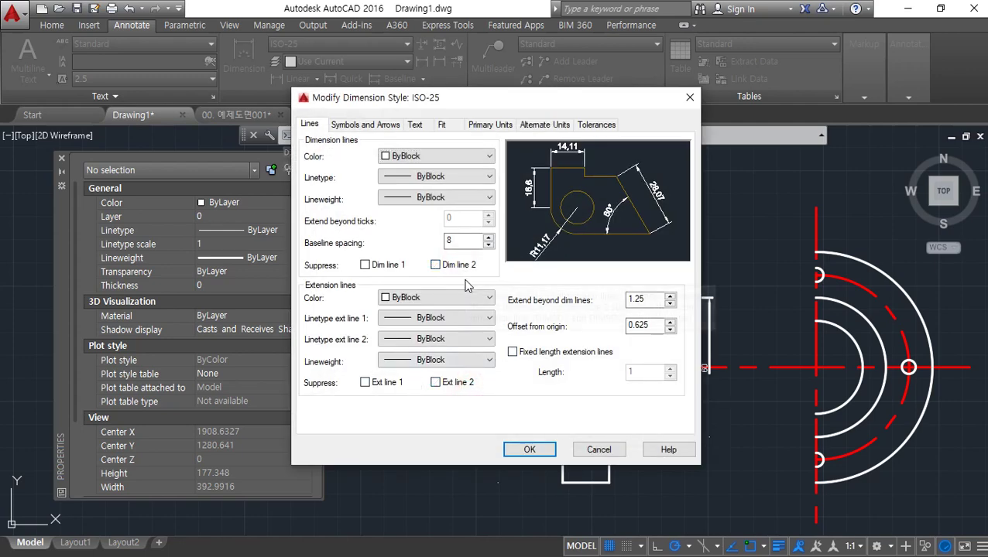
{"action": "mouse_move", "coordinate": [166, 426]}
{"action": "left_mouse_down"}
{"action": "mouse_move", "coordinate": [128, 205]}
{"action": "mouse_move", "coordinate": [205, 404]}
{"action": "left_mouse_up"}
{"action": "mouse_move", "coordinate": [483, 389]}
{"action": "left_mouse_down"}
{"action": "mouse_move", "coordinate": [461, 391]}
{"action": "mouse_move", "coordinate": [525, 320]}
{"action": "left_mouse_up"}
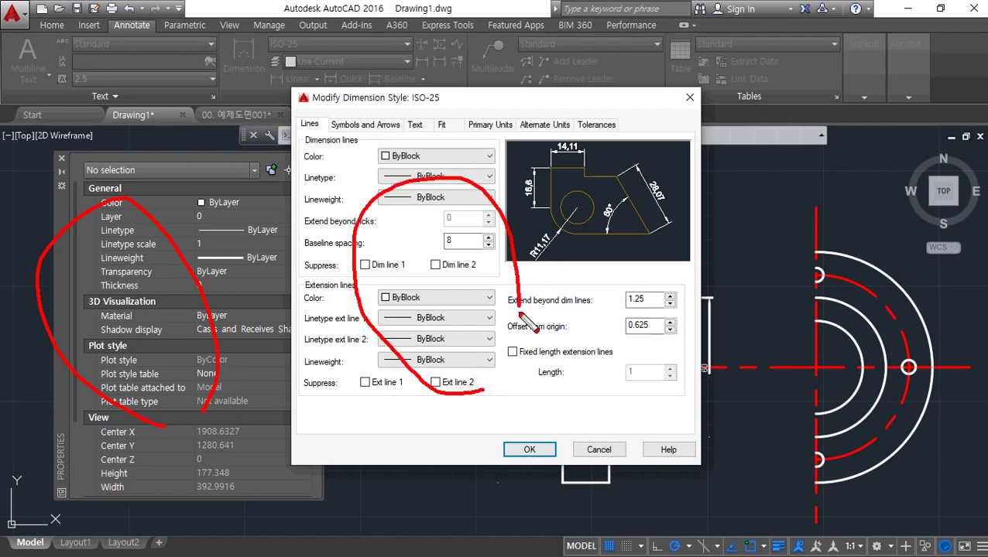
{"action": "mouse_move", "coordinate": [200, 207]}
{"action": "left_mouse_down"}
{"action": "mouse_move", "coordinate": [161, 233]}
{"action": "mouse_move", "coordinate": [202, 255]}
{"action": "mouse_move", "coordinate": [342, 221]}
{"action": "mouse_move", "coordinate": [333, 197]}
{"action": "left_mouse_up"}
{"action": "left_click_drag", "start_coordinate": [352, 240], "coordinate": [327, 268]}
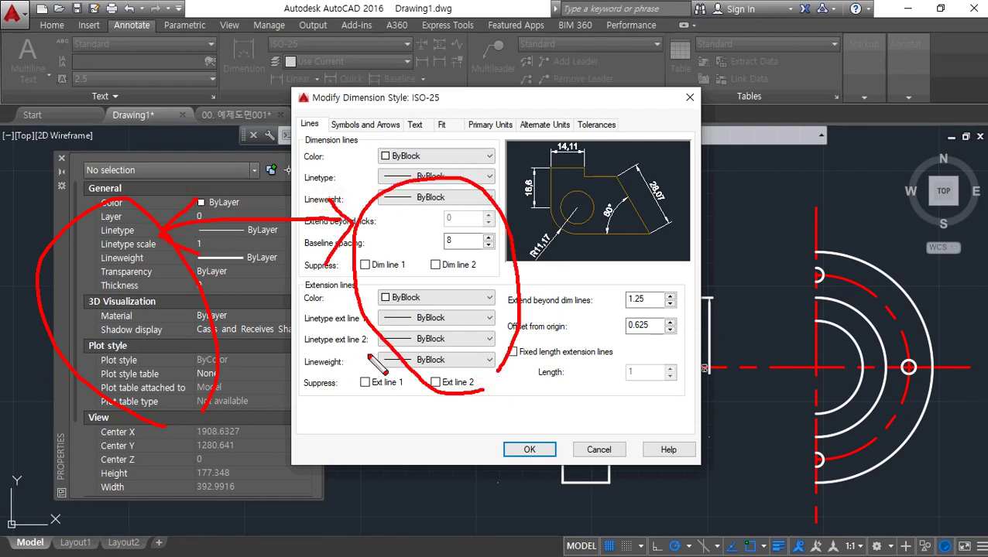
{"action": "mouse_move", "coordinate": [553, 133]}
{"action": "left_mouse_down"}
{"action": "mouse_move", "coordinate": [569, 163]}
{"action": "mouse_move", "coordinate": [608, 113]}
{"action": "left_mouse_up"}
{"action": "left_click_drag", "start_coordinate": [87, 189], "coordinate": [147, 108]}
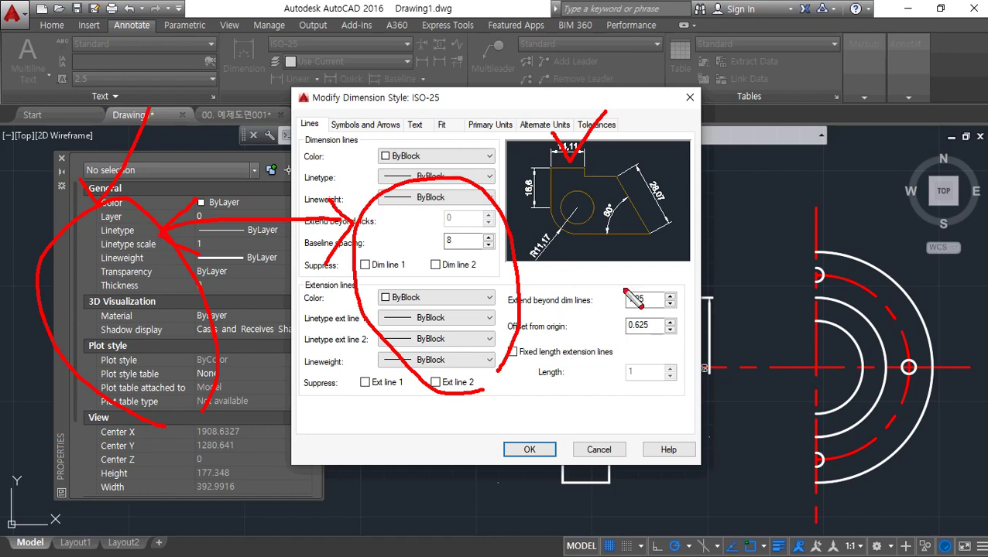
{"action": "key", "text": "Escape"}
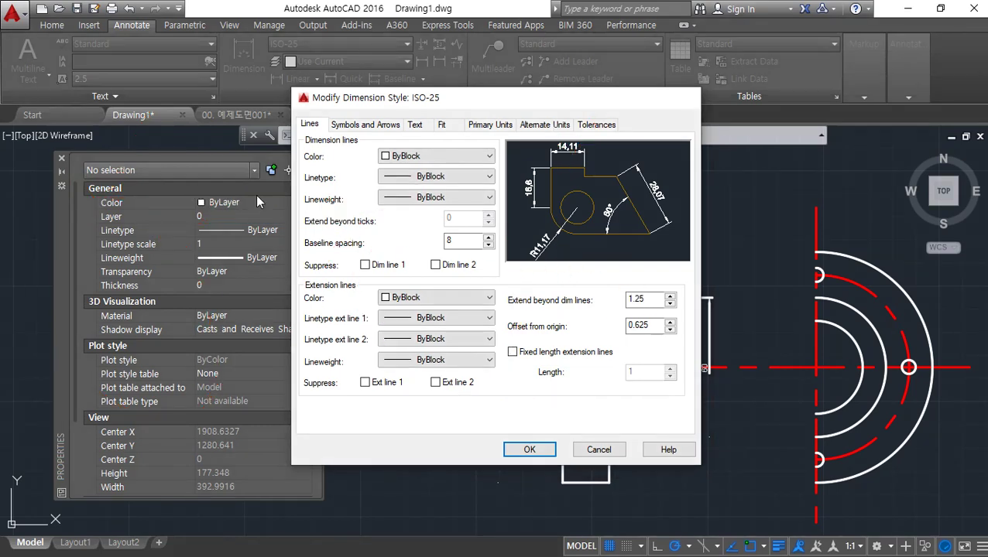
{"action": "key", "text": "Escape"}
{"action": "key", "text": "Escape"}
Step: Reposition the Properties palette beside the section view, then hide it and show it again
{"action": "left_click_drag", "start_coordinate": [65, 206], "coordinate": [69, 131]}
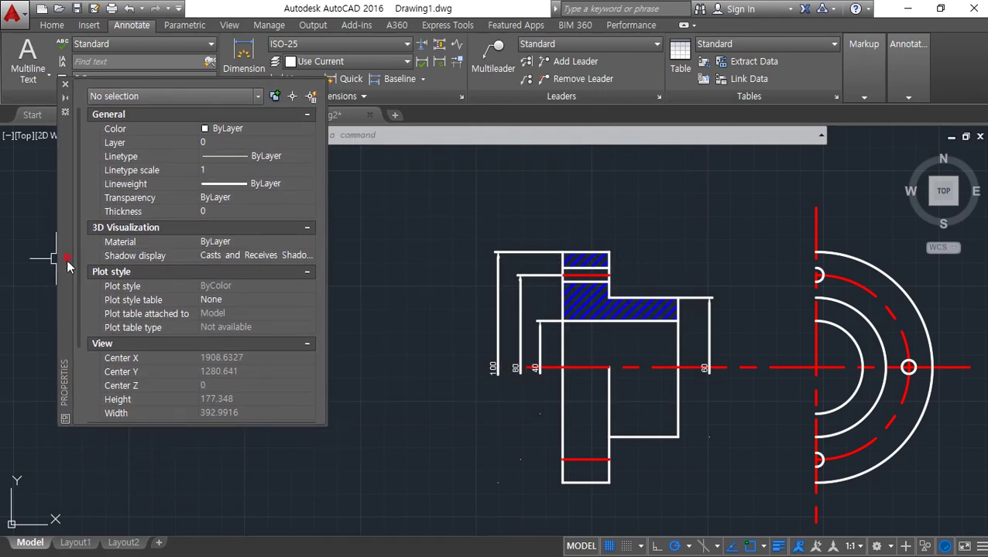
{"action": "left_click_drag", "start_coordinate": [68, 263], "coordinate": [80, 291]}
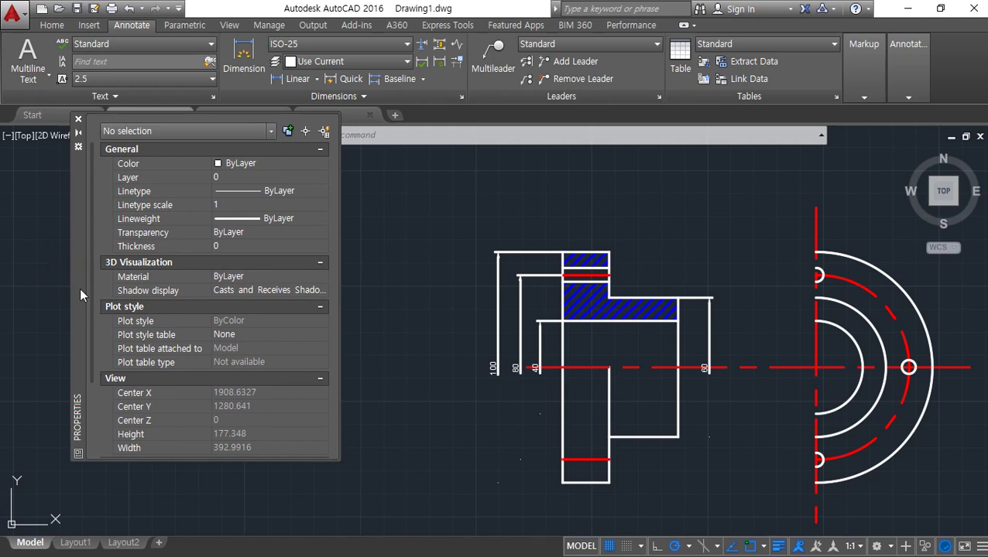
{"action": "left_click_drag", "start_coordinate": [80, 288], "coordinate": [99, 303]}
{"action": "key", "text": "ctrl+1"}
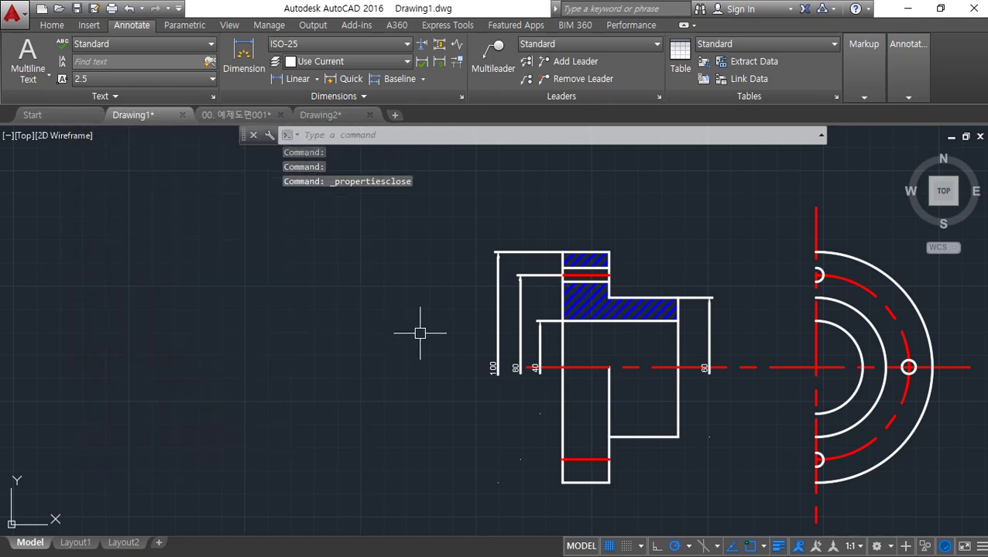
{"action": "key", "text": "ctrl+1"}
{"action": "key", "text": "ctrl+1"}
{"action": "key", "text": "ctrl+1"}
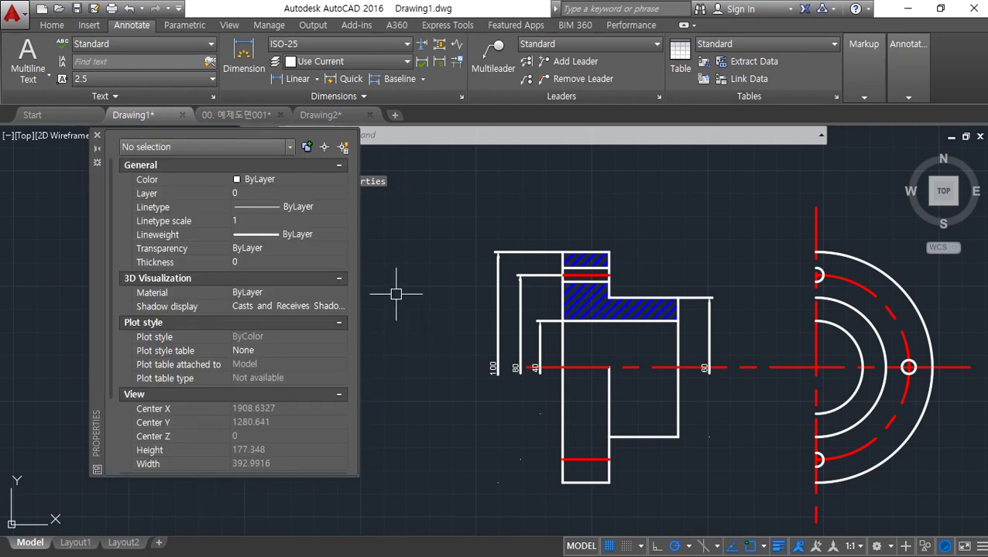
Step: Change the pattern of the section view's blue hatch to ANSI37 through its properties and deselect it
{"action": "scroll", "coordinate": [594, 289], "scroll_direction": "up", "scroll_amount": 5}
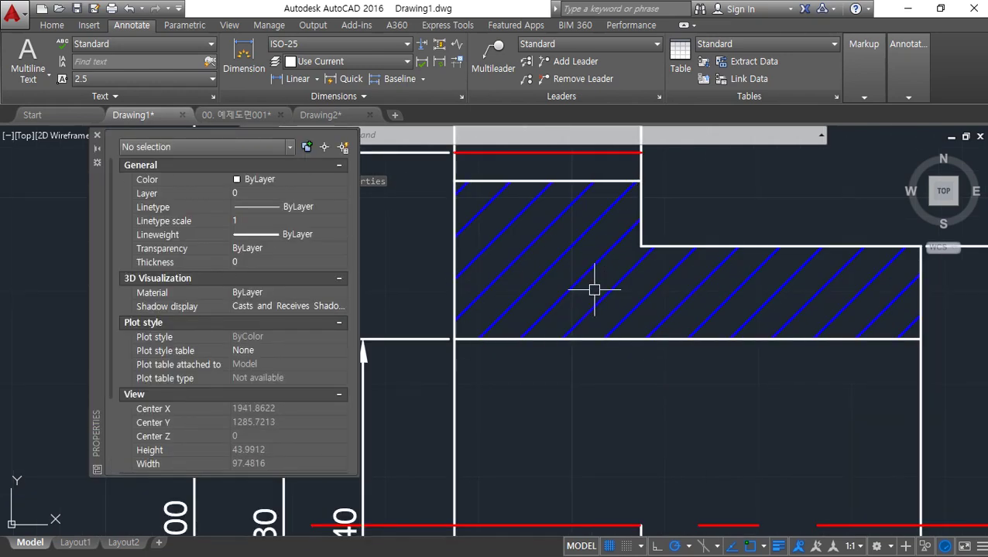
{"action": "left_click", "coordinate": [592, 286]}
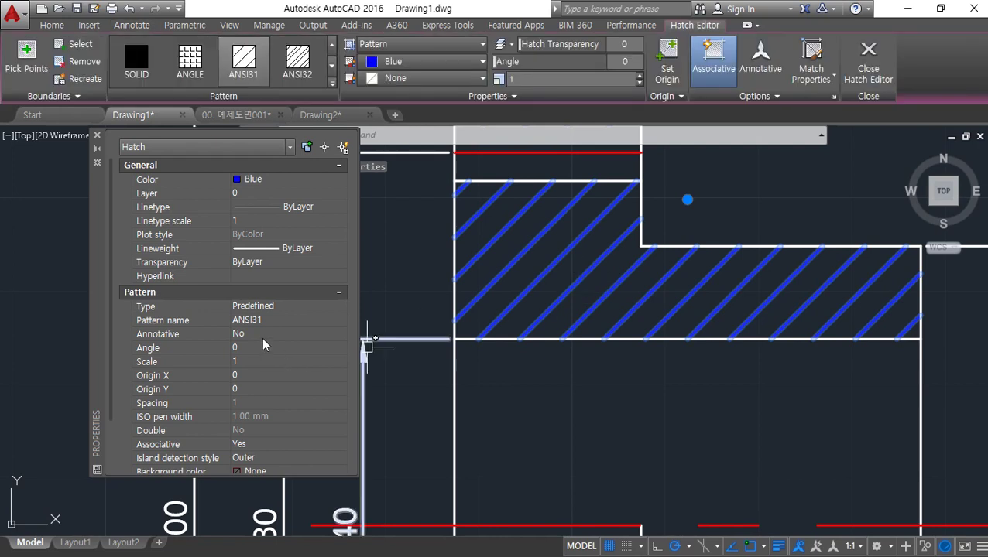
{"action": "scroll", "coordinate": [263, 343], "scroll_direction": "down", "scroll_amount": 2}
{"action": "mouse_move", "coordinate": [271, 460]}
{"action": "left_mouse_down"}
{"action": "mouse_move", "coordinate": [167, 290]}
{"action": "mouse_move", "coordinate": [352, 411]}
{"action": "mouse_move", "coordinate": [297, 480]}
{"action": "left_mouse_up"}
{"action": "key", "text": "Escape"}
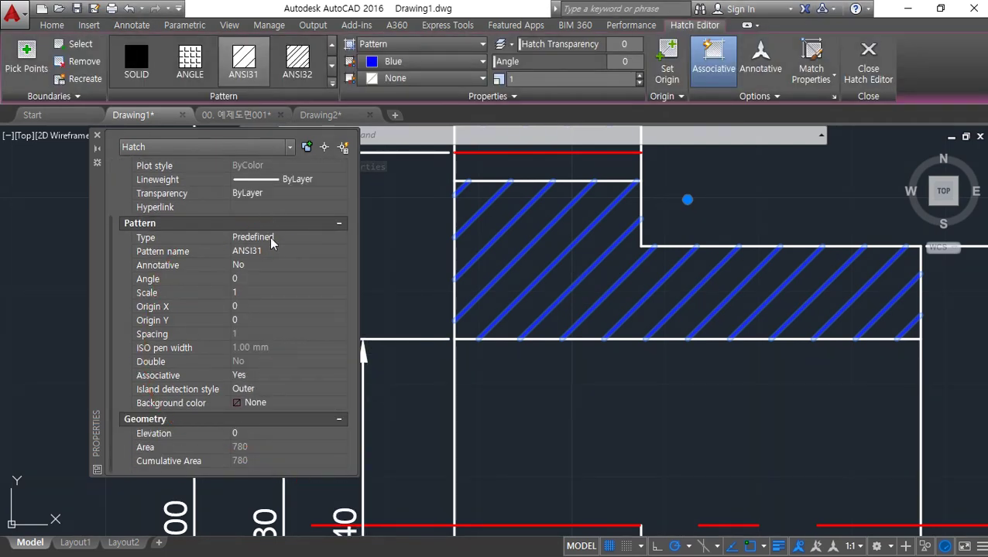
{"action": "left_click", "coordinate": [277, 253]}
{"action": "left_click", "coordinate": [342, 251]}
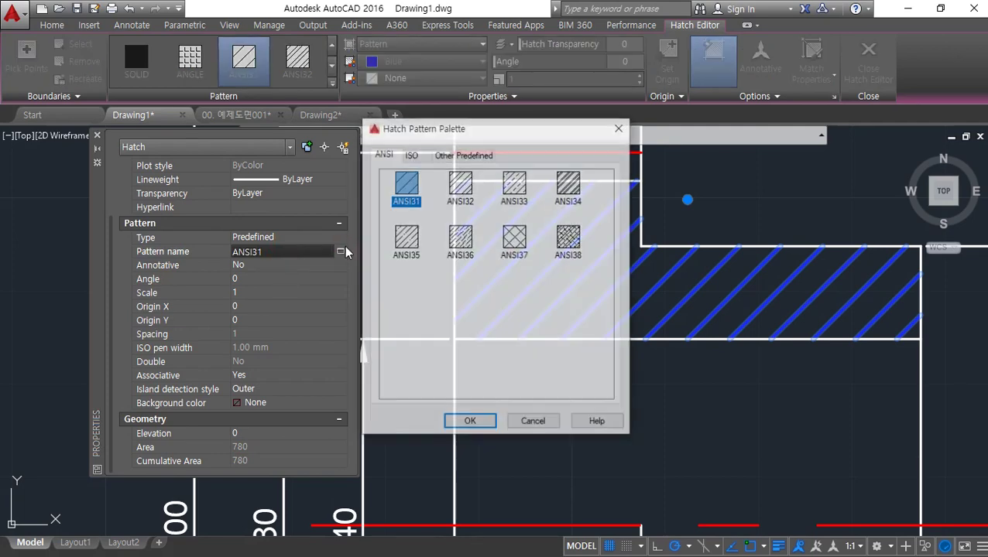
{"action": "left_click", "coordinate": [516, 241]}
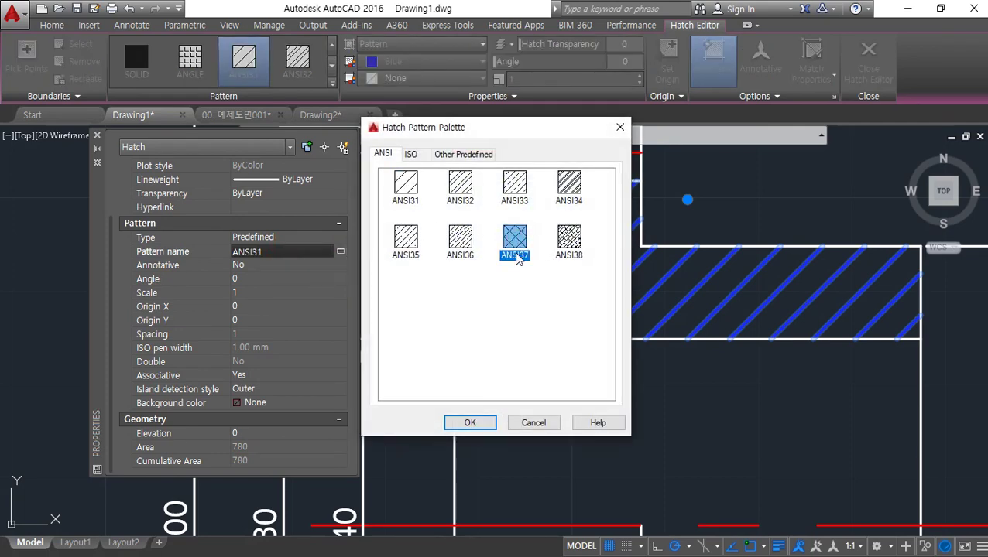
{"action": "left_click", "coordinate": [470, 423]}
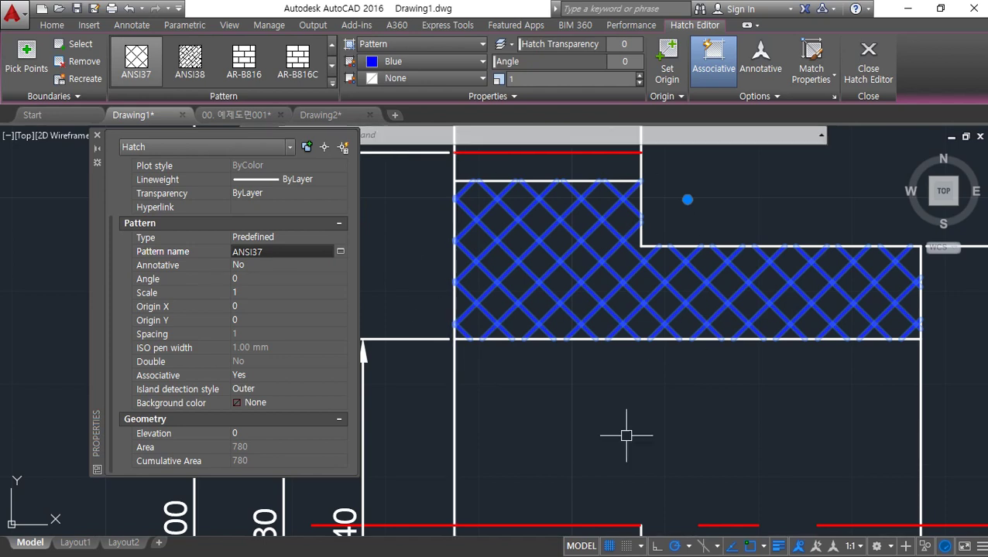
{"action": "mouse_move", "coordinate": [317, 102]}
{"action": "left_mouse_down"}
{"action": "mouse_move", "coordinate": [172, 38]}
{"action": "mouse_move", "coordinate": [298, 91]}
{"action": "left_mouse_up"}
{"action": "mouse_move", "coordinate": [279, 344]}
{"action": "left_mouse_down"}
{"action": "mouse_move", "coordinate": [333, 280]}
{"action": "mouse_move", "coordinate": [309, 360]}
{"action": "left_mouse_up"}
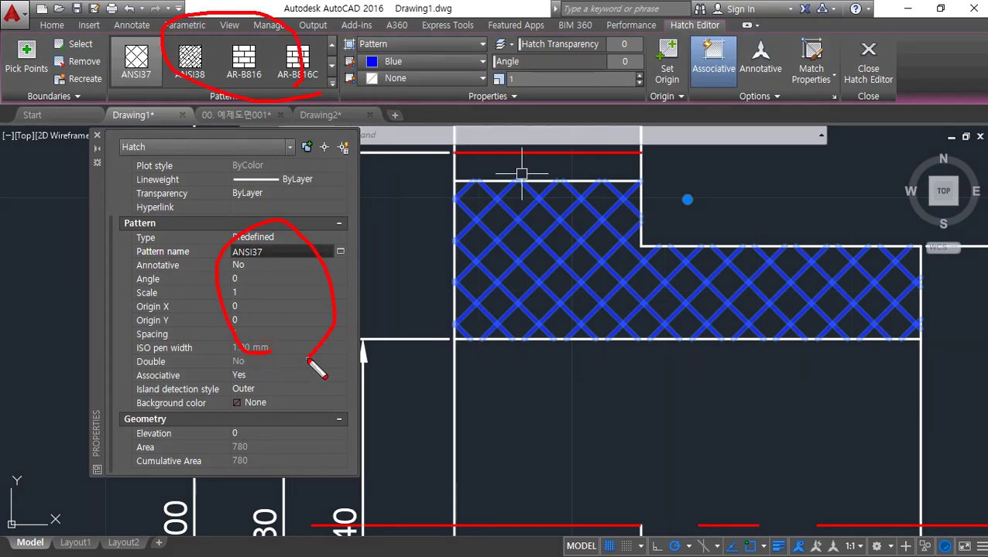
{"action": "key", "text": "Escape"}
{"action": "key", "text": "Escape"}
{"action": "key", "text": "Escape"}
Step: Add multiline text reading "test" in a box about 18.7 wide in the empty area beside the section view
{"action": "scroll", "coordinate": [472, 356], "scroll_direction": "down", "scroll_amount": 4}
{"action": "middle_click_drag", "start_coordinate": [473, 357], "coordinate": [680, 341]}
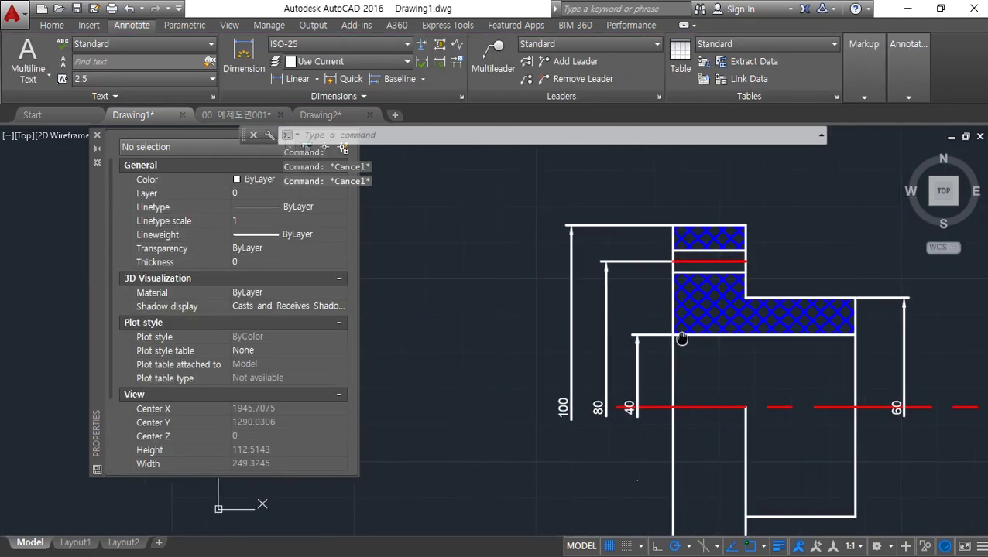
{"action": "middle_click_drag", "start_coordinate": [542, 265], "coordinate": [556, 276]}
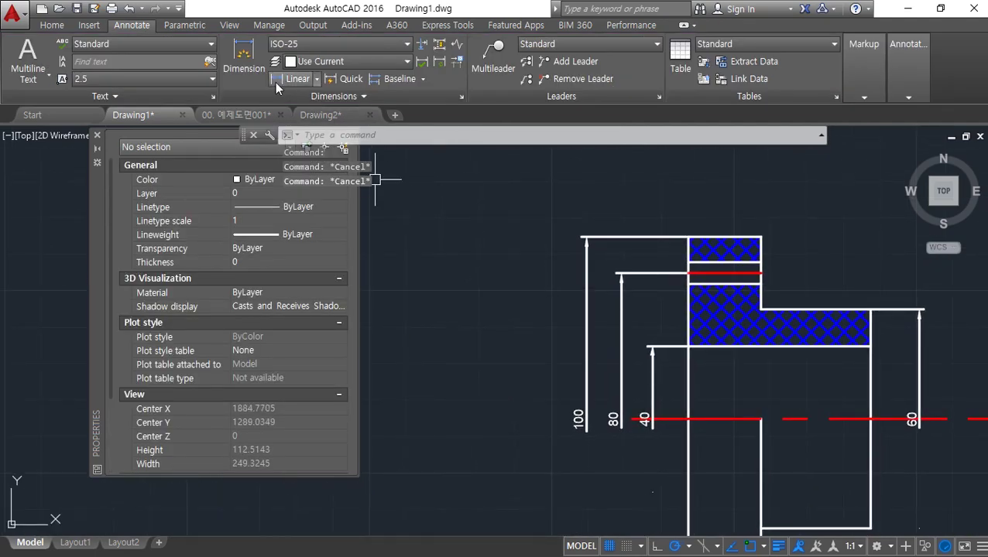
{"action": "left_click", "coordinate": [35, 75]}
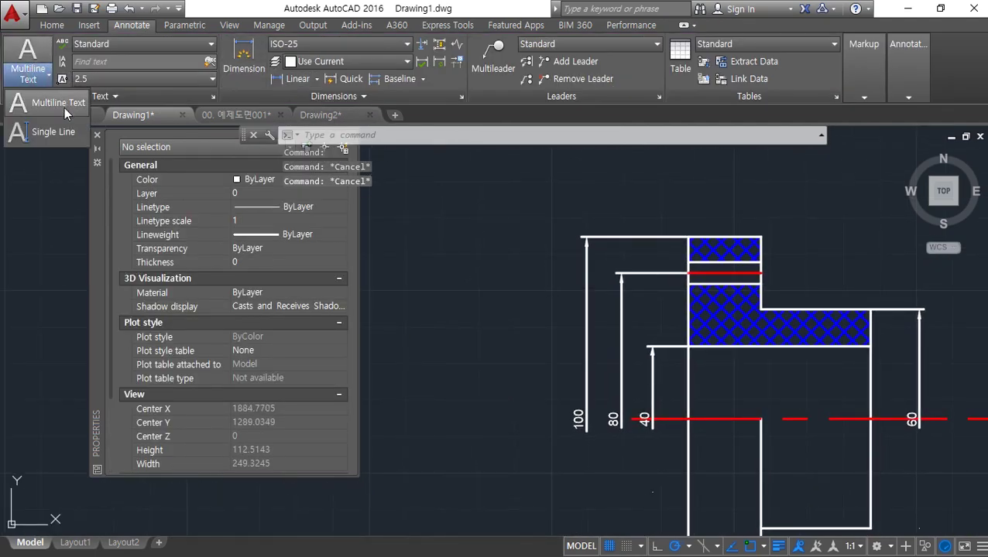
{"action": "left_click", "coordinate": [64, 107]}
{"action": "left_click", "coordinate": [433, 225]}
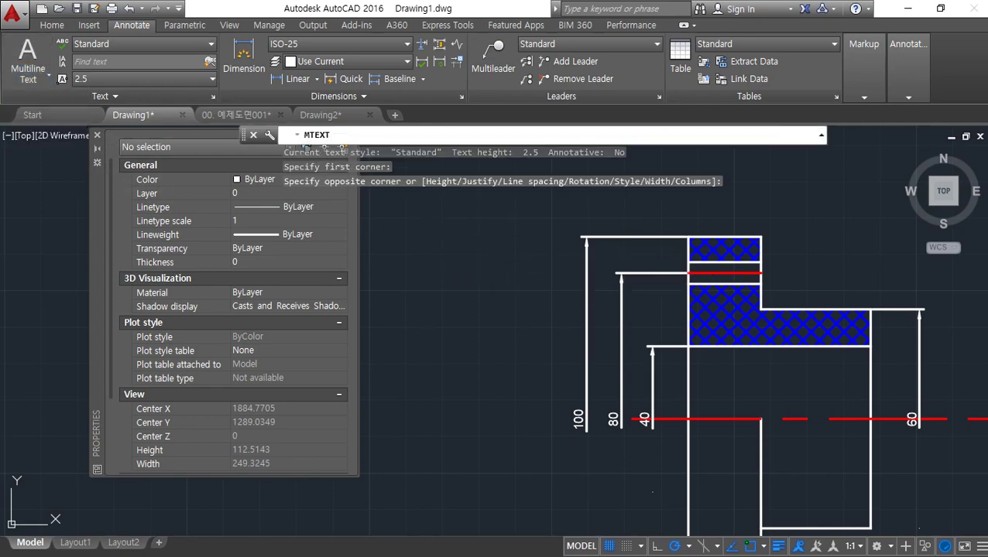
{"action": "left_click", "coordinate": [459, 241]}
{"action": "type", "text": "test"}
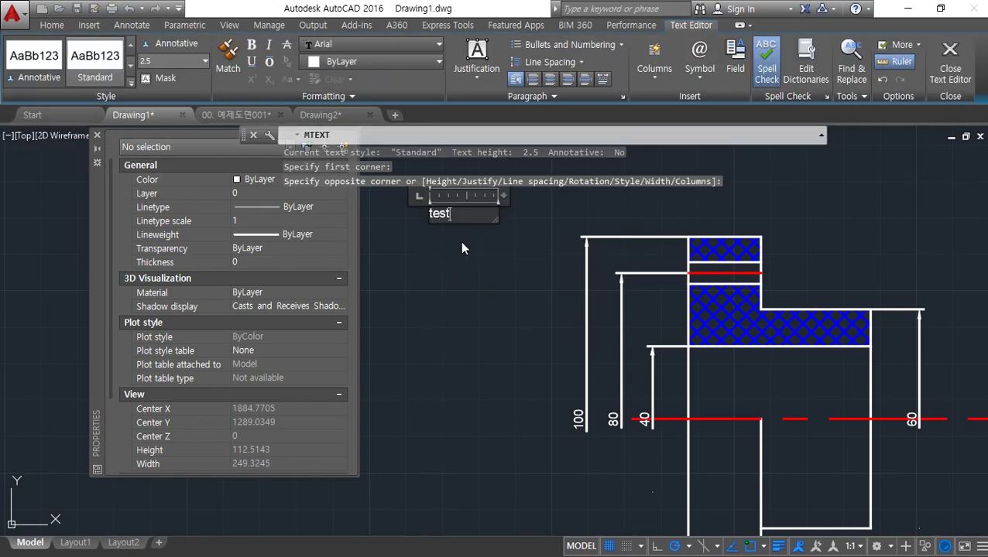
{"action": "left_click", "coordinate": [517, 251]}
Step: Set the justification of the "test" text to Middle center in its properties
{"action": "scroll", "coordinate": [452, 242], "scroll_direction": "up", "scroll_amount": 2}
{"action": "left_click", "coordinate": [454, 225]}
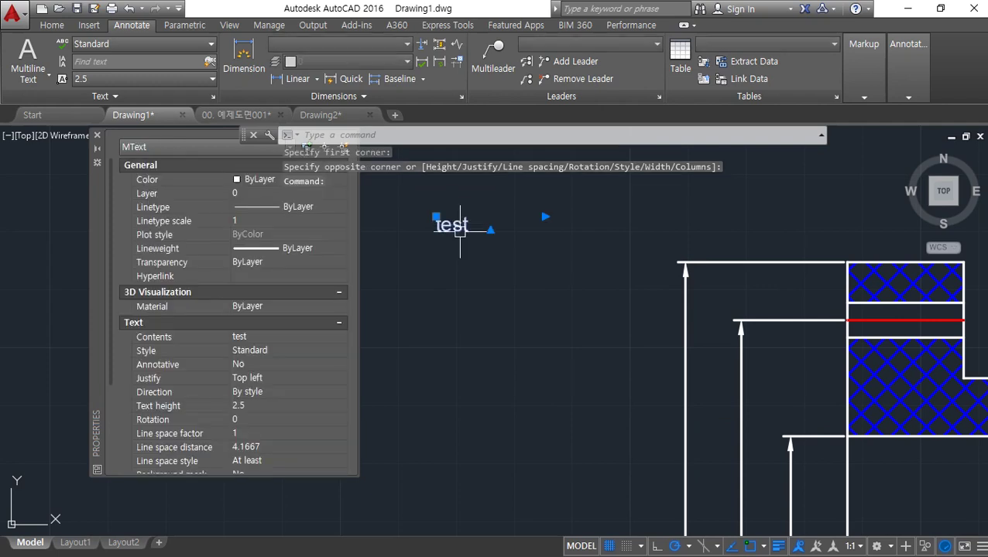
{"action": "mouse_move", "coordinate": [261, 322]}
{"action": "left_mouse_down"}
{"action": "mouse_move", "coordinate": [283, 488]}
{"action": "mouse_move", "coordinate": [231, 301]}
{"action": "left_mouse_up"}
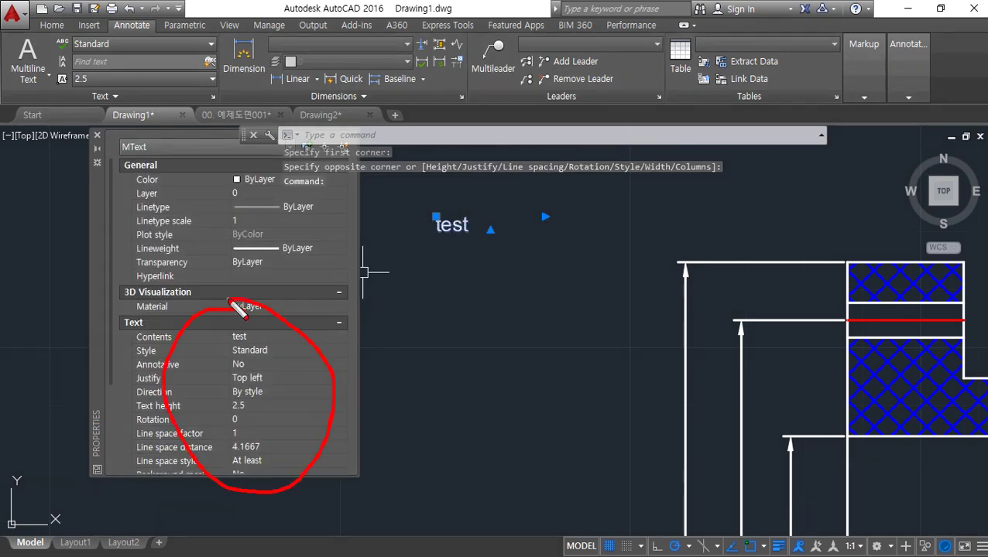
{"action": "left_click_drag", "start_coordinate": [140, 346], "coordinate": [303, 349]}
{"action": "left_click_drag", "start_coordinate": [141, 356], "coordinate": [300, 353]}
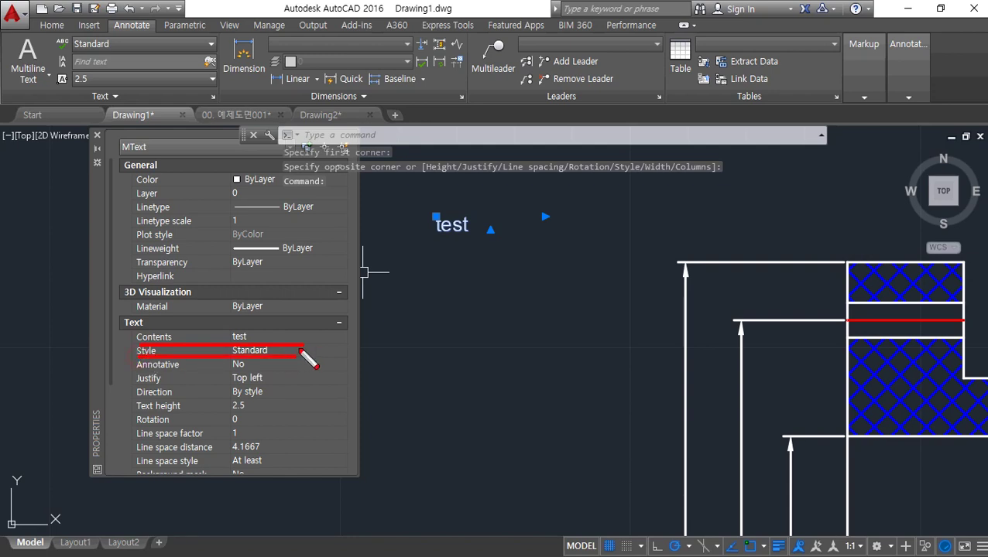
{"action": "left_click_drag", "start_coordinate": [168, 388], "coordinate": [300, 383]}
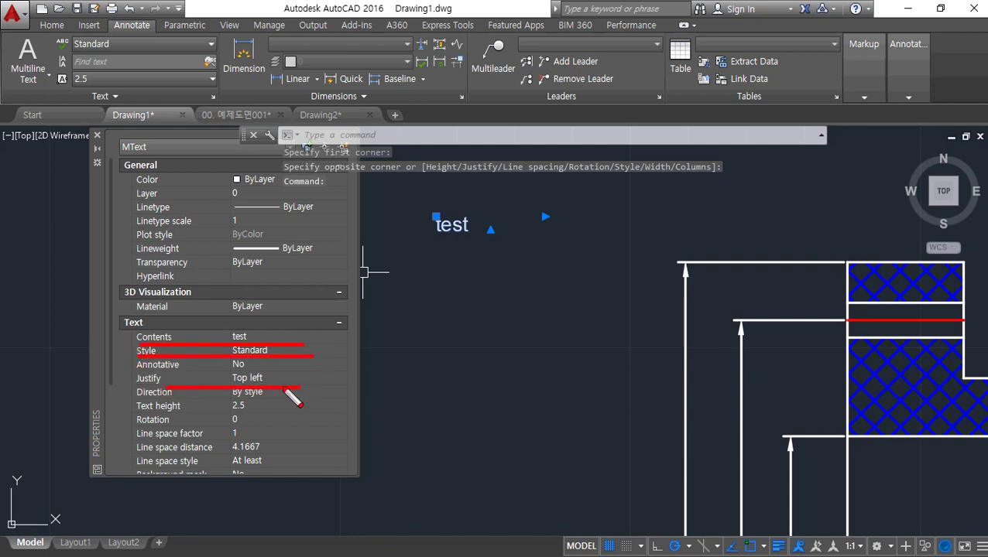
{"action": "key", "text": "Escape"}
{"action": "left_click", "coordinate": [260, 379]}
{"action": "left_click", "coordinate": [311, 380]}
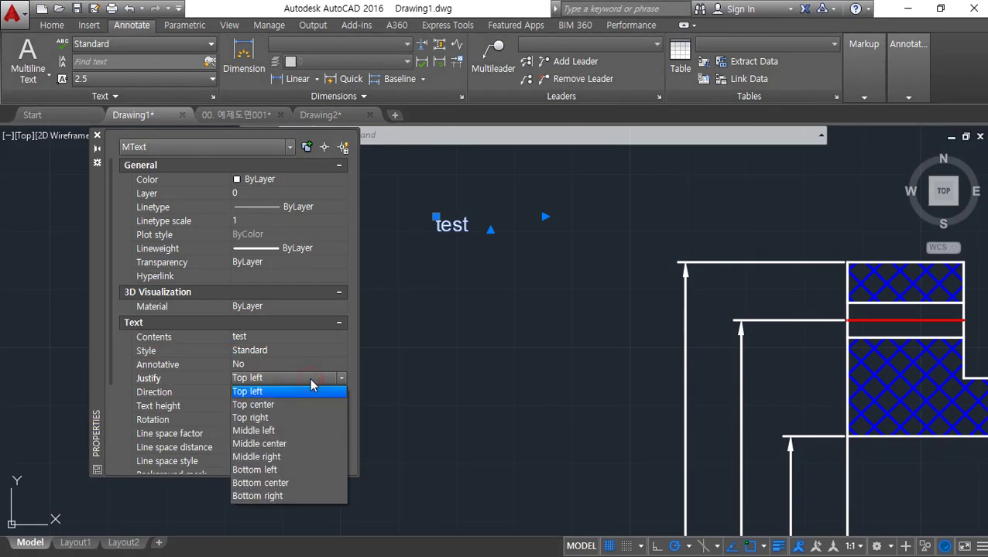
{"action": "left_click", "coordinate": [304, 443]}
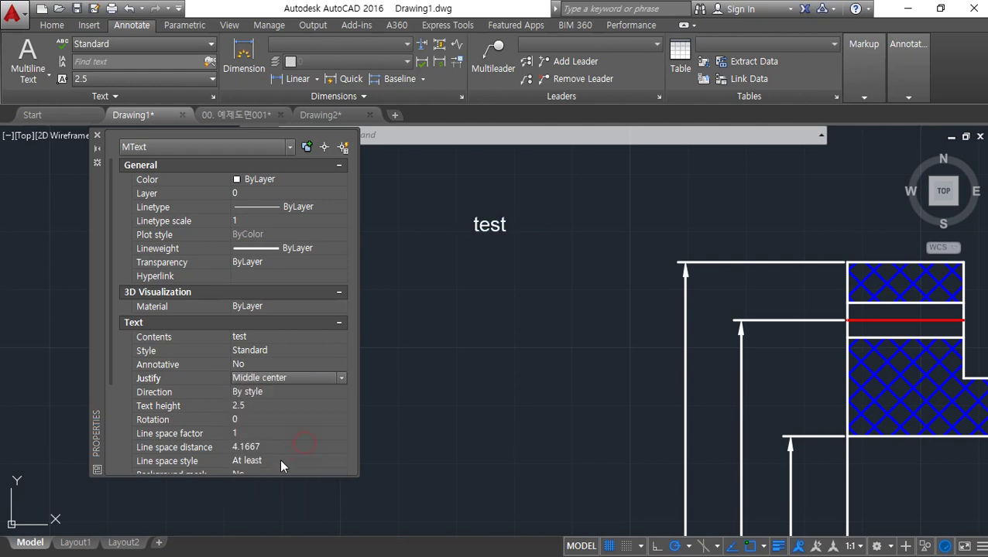
{"action": "scroll", "coordinate": [289, 396], "scroll_direction": "down", "scroll_amount": 3}
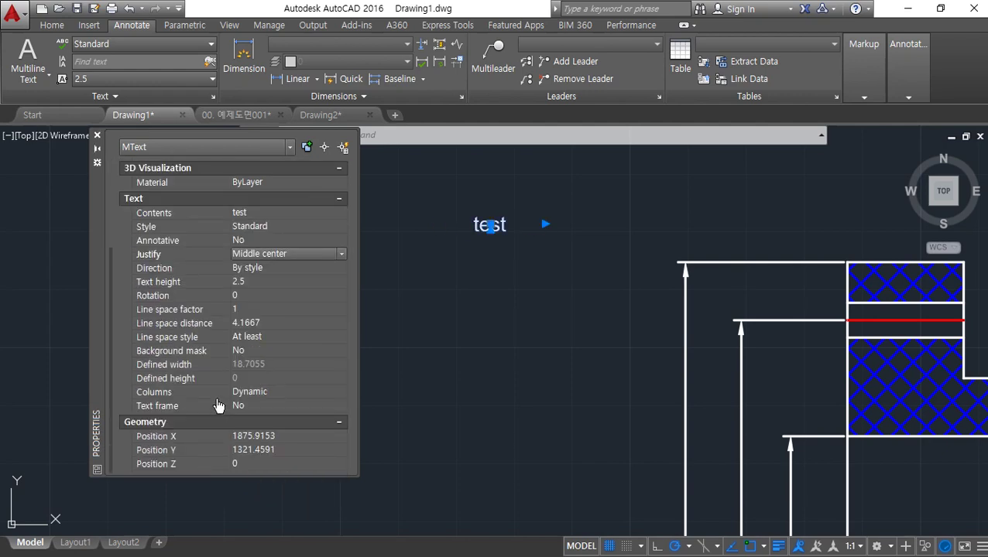
Step: Turn on the text frame for the "test" multiline text in its properties
{"action": "left_click", "coordinate": [259, 406]}
{"action": "left_click", "coordinate": [319, 406]}
{"action": "left_click", "coordinate": [314, 419]}
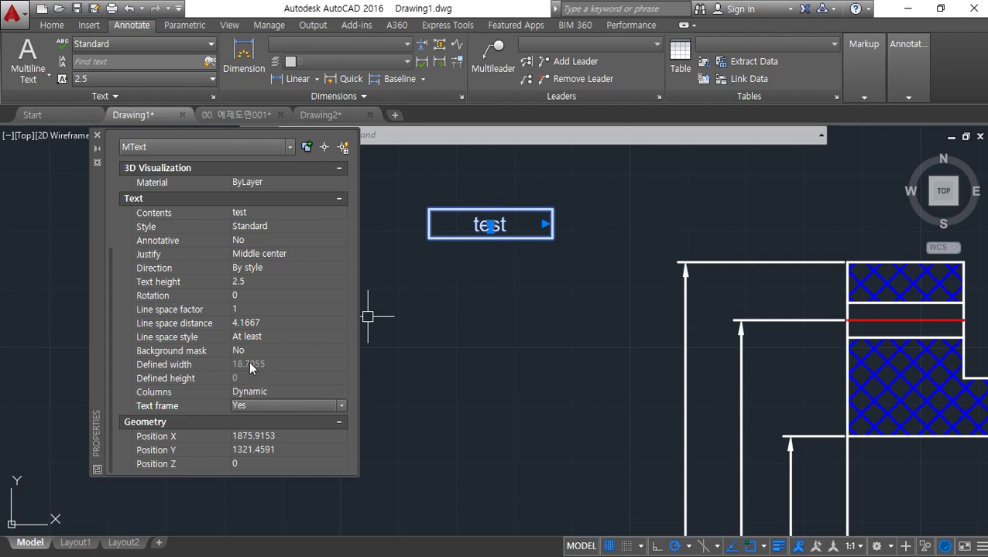
Step: Turn on the background mask of the "test" text, stretch its frame slightly taller and deselect it
{"action": "left_click", "coordinate": [260, 351]}
{"action": "left_click", "coordinate": [340, 351]}
{"action": "left_click", "coordinate": [385, 248]}
{"action": "left_click", "coordinate": [392, 316]}
{"action": "left_click", "coordinate": [585, 250]}
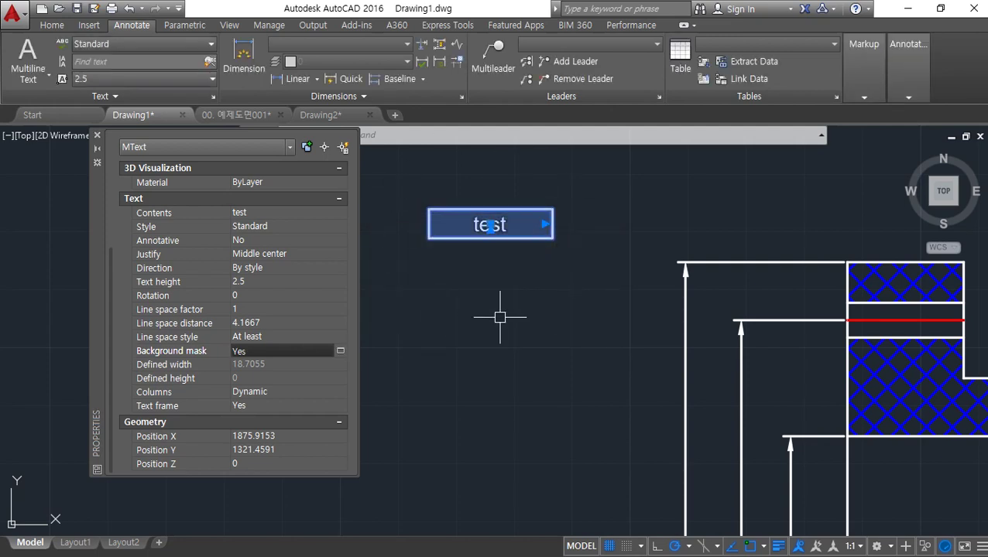
{"action": "left_click", "coordinate": [490, 233]}
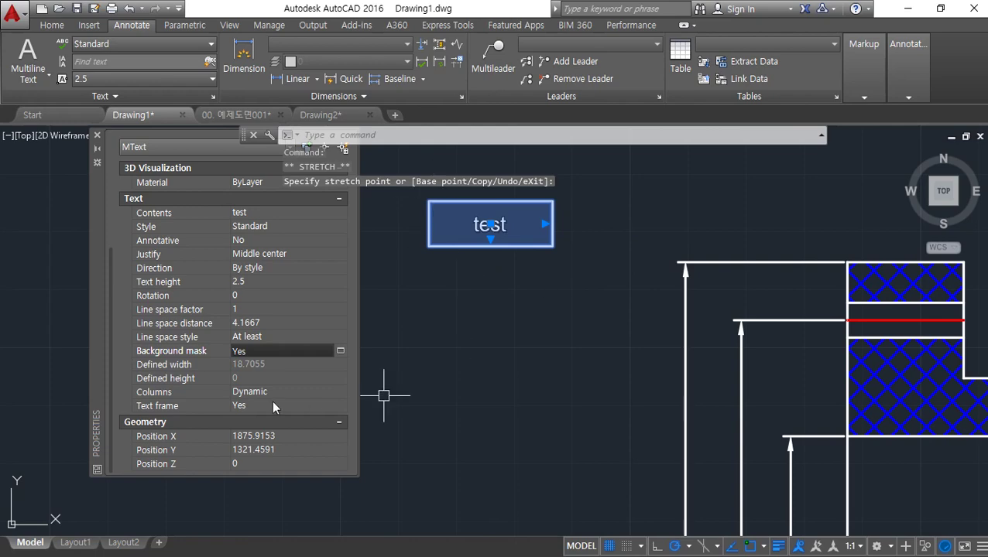
{"action": "key", "text": "Escape"}
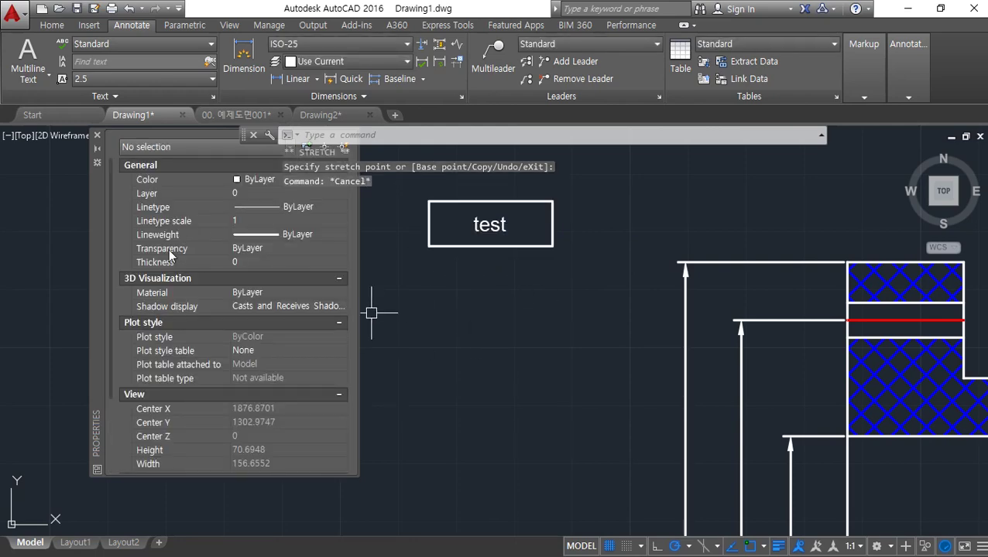
{"action": "mouse_move", "coordinate": [105, 218]}
{"action": "left_mouse_down"}
{"action": "mouse_move", "coordinate": [74, 260]}
{"action": "mouse_move", "coordinate": [38, 255]}
{"action": "left_mouse_up"}
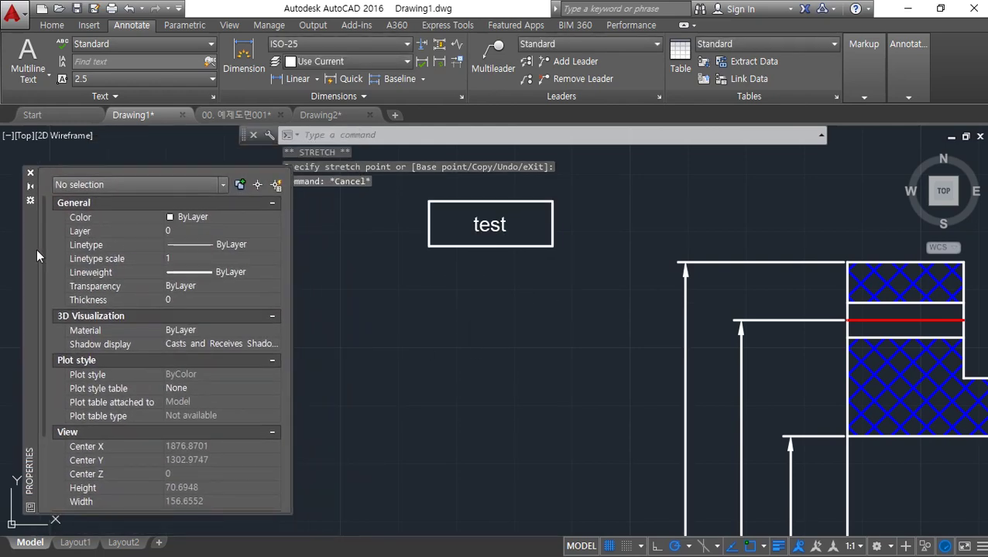
{"action": "scroll", "coordinate": [566, 348], "scroll_direction": "down", "scroll_amount": 2}
{"action": "middle_click_drag", "start_coordinate": [819, 403], "coordinate": [721, 339]}
{"action": "type", "text": "d"}
{"action": "key", "text": "Return"}
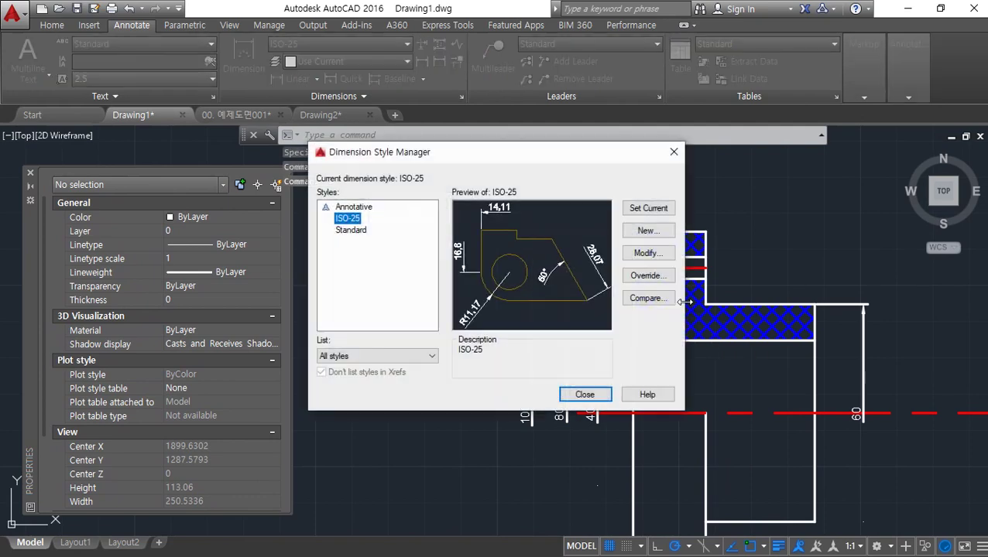
{"action": "left_click", "coordinate": [649, 253]}
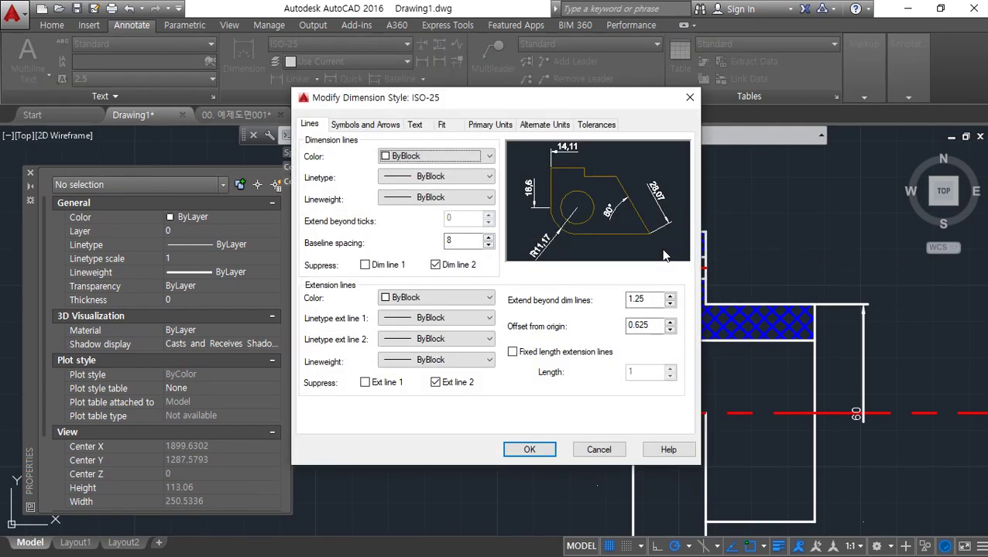
{"action": "left_click", "coordinate": [460, 266]}
{"action": "left_click", "coordinate": [457, 381]}
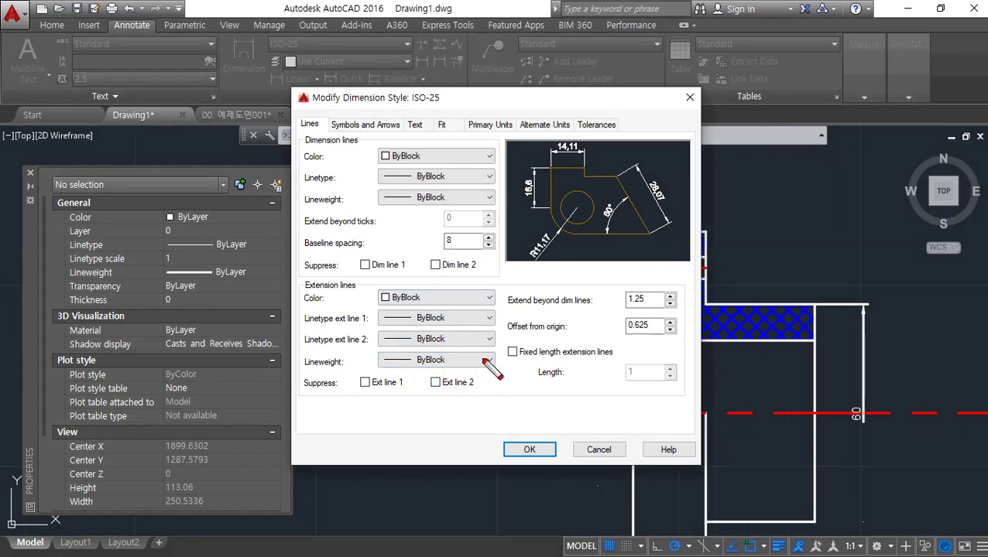
{"action": "mouse_move", "coordinate": [641, 393]}
{"action": "left_mouse_down"}
{"action": "mouse_move", "coordinate": [547, 397]}
{"action": "mouse_move", "coordinate": [619, 271]}
{"action": "mouse_move", "coordinate": [647, 395]}
{"action": "left_mouse_up"}
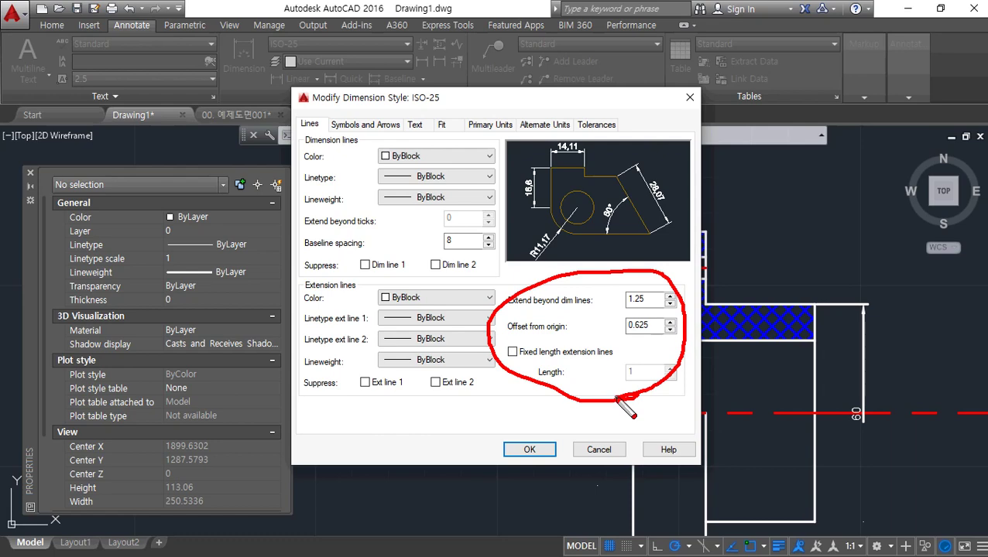
{"action": "key", "text": "Escape"}
{"action": "key", "text": "Escape"}
{"action": "key", "text": "Escape"}
{"action": "key", "text": "Escape"}
{"action": "key", "text": "Escape"}
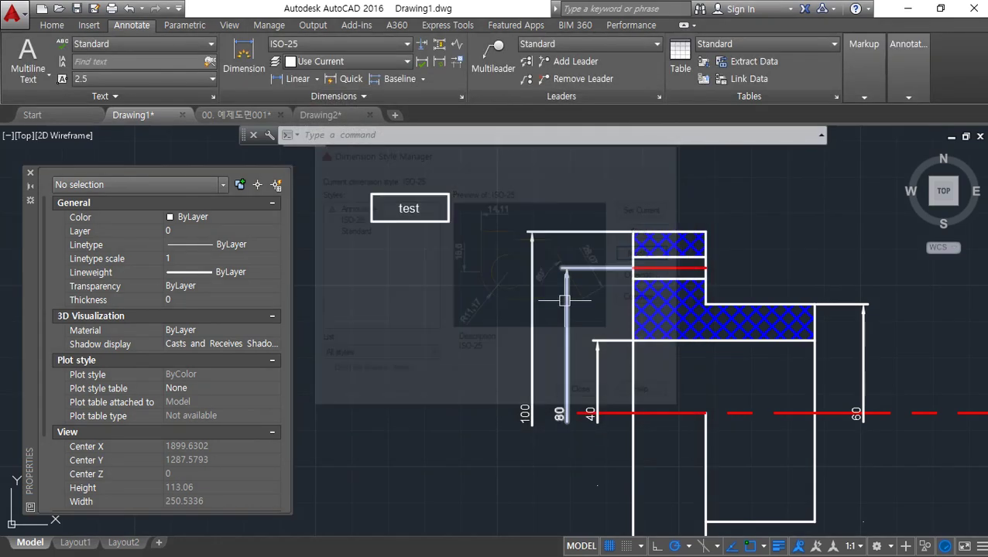
Step: Open the ISO-25 dimension style for modification, placed clear of the enlarged extension lines of the section view
{"action": "scroll", "coordinate": [578, 263], "scroll_direction": "up", "scroll_amount": 6}
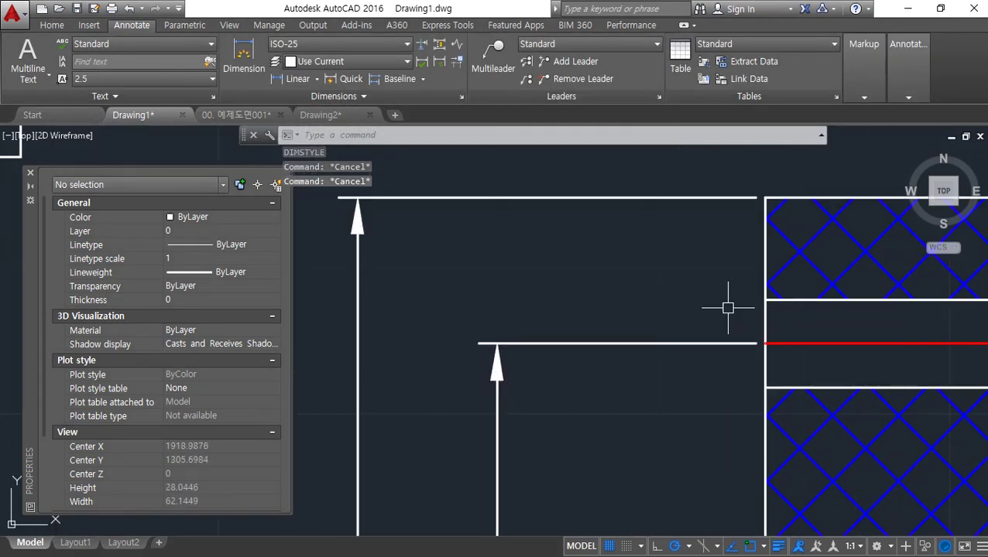
{"action": "mouse_move", "coordinate": [731, 372]}
{"action": "middle_mouse_down"}
{"action": "mouse_move", "coordinate": [846, 426]}
{"action": "mouse_move", "coordinate": [836, 426]}
{"action": "middle_mouse_up"}
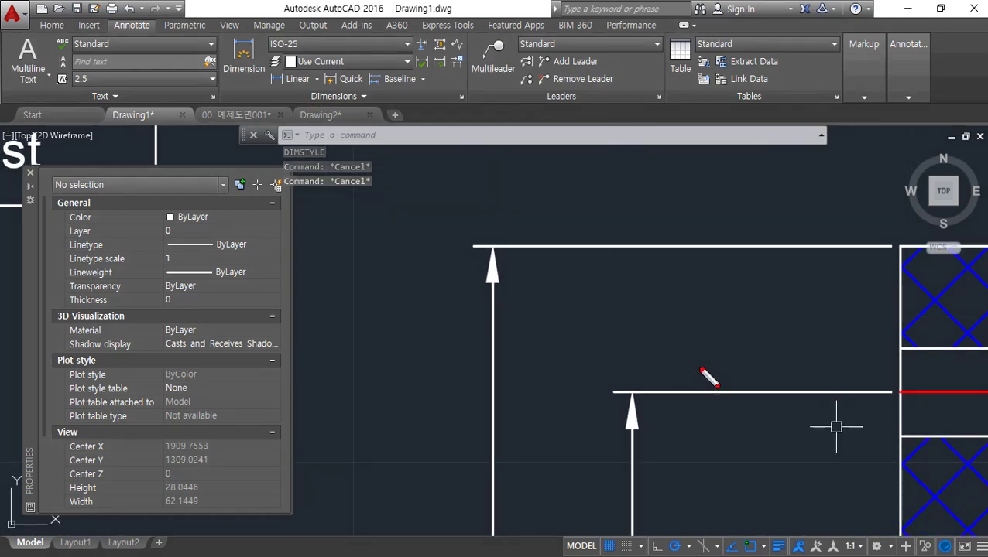
{"action": "type", "text": "d"}
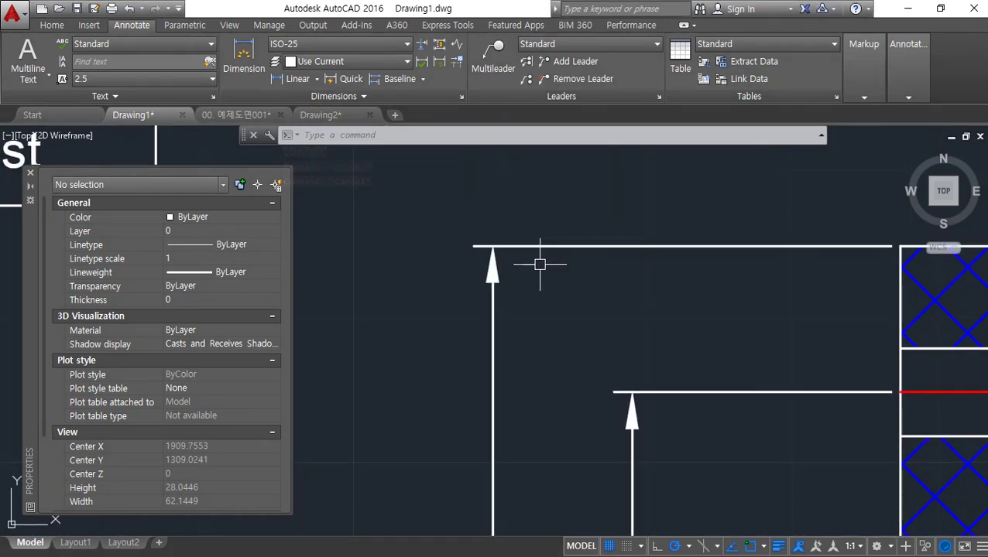
{"action": "key", "text": "Return"}
{"action": "left_click_drag", "start_coordinate": [453, 151], "coordinate": [215, 134]}
{"action": "left_click", "coordinate": [409, 231]}
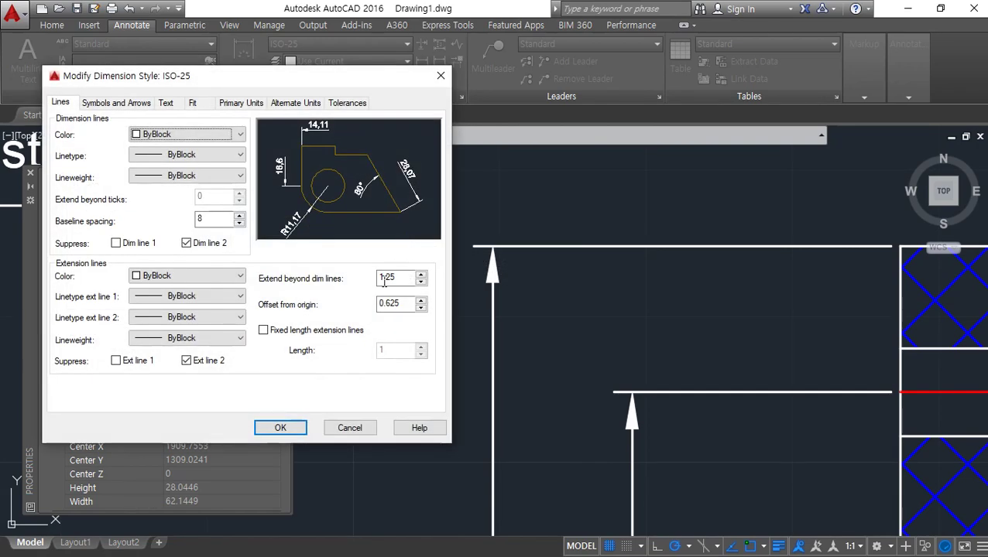
{"action": "key", "text": "ctrl+shift+3"}
{"action": "left_click_drag", "start_coordinate": [261, 291], "coordinate": [292, 290]}
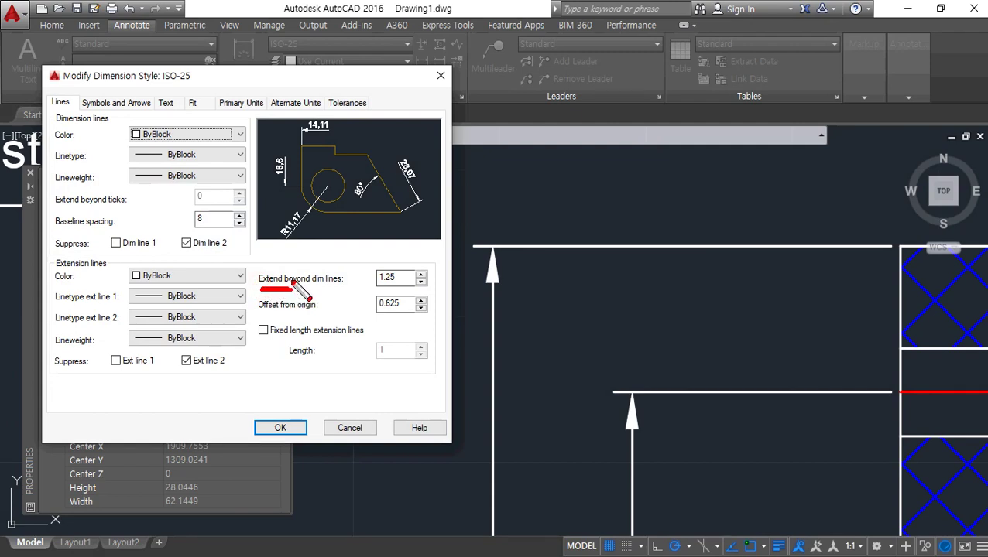
{"action": "left_click_drag", "start_coordinate": [339, 287], "coordinate": [313, 288]}
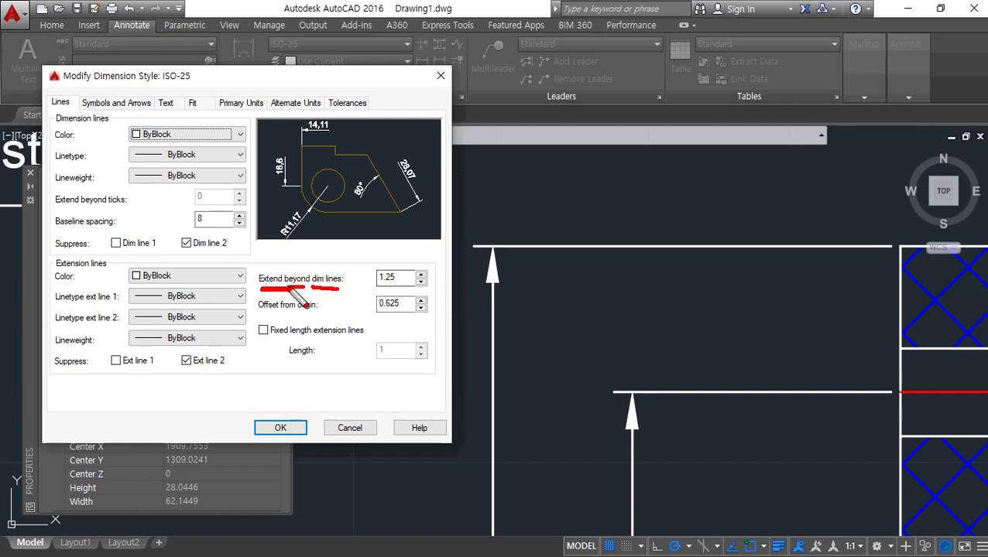
{"action": "left_click_drag", "start_coordinate": [633, 455], "coordinate": [625, 260]}
{"action": "mouse_move", "coordinate": [625, 397]}
{"action": "left_mouse_down"}
{"action": "mouse_move", "coordinate": [581, 410]}
{"action": "mouse_move", "coordinate": [631, 378]}
{"action": "mouse_move", "coordinate": [624, 410]}
{"action": "left_mouse_up"}
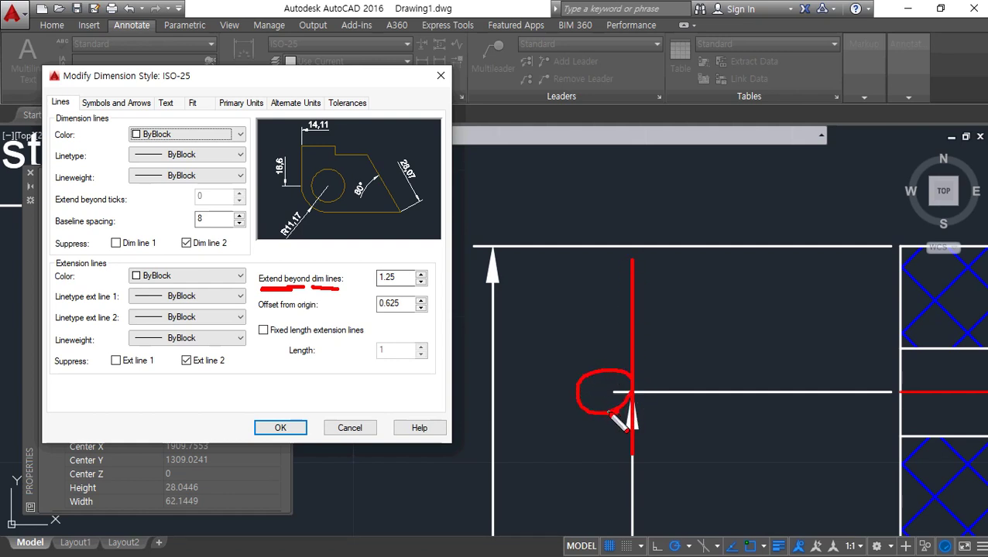
{"action": "mouse_move", "coordinate": [597, 377]}
{"action": "left_mouse_down"}
{"action": "mouse_move", "coordinate": [438, 273]}
{"action": "mouse_move", "coordinate": [453, 283]}
{"action": "left_mouse_up"}
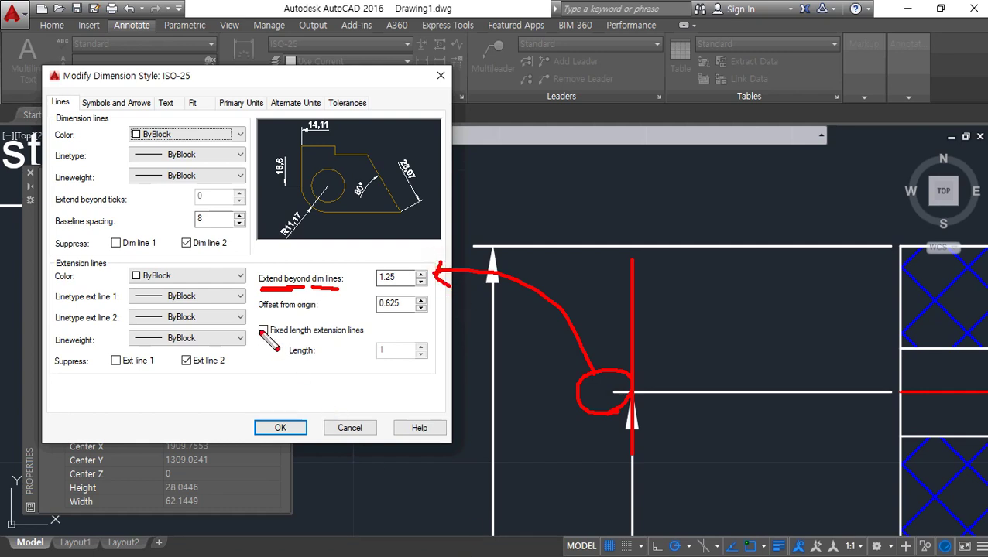
{"action": "left_click_drag", "start_coordinate": [256, 315], "coordinate": [311, 316]}
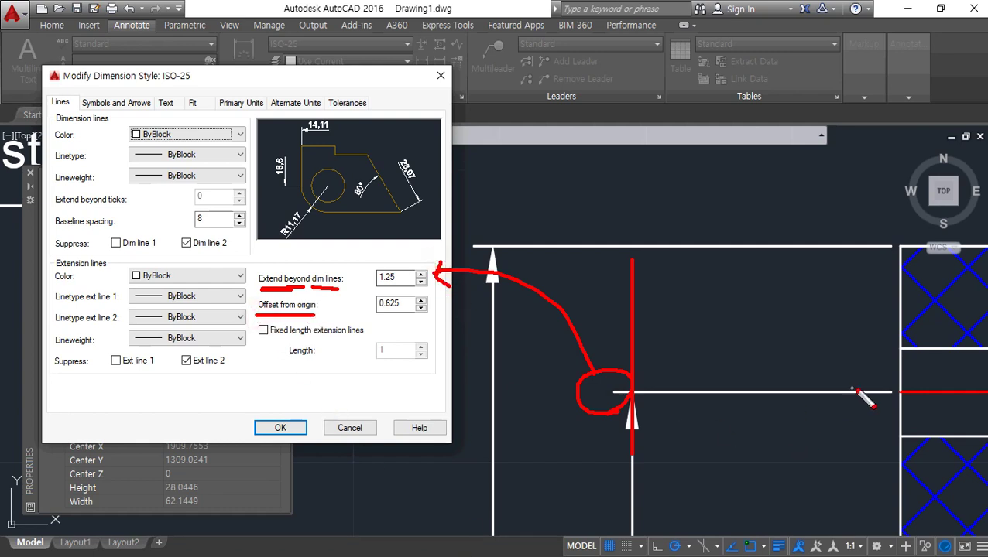
{"action": "mouse_move", "coordinate": [905, 412]}
{"action": "left_mouse_down"}
{"action": "mouse_move", "coordinate": [869, 383]}
{"action": "mouse_move", "coordinate": [925, 391]}
{"action": "mouse_move", "coordinate": [844, 495]}
{"action": "mouse_move", "coordinate": [526, 465]}
{"action": "mouse_move", "coordinate": [418, 329]}
{"action": "mouse_move", "coordinate": [440, 314]}
{"action": "left_mouse_up"}
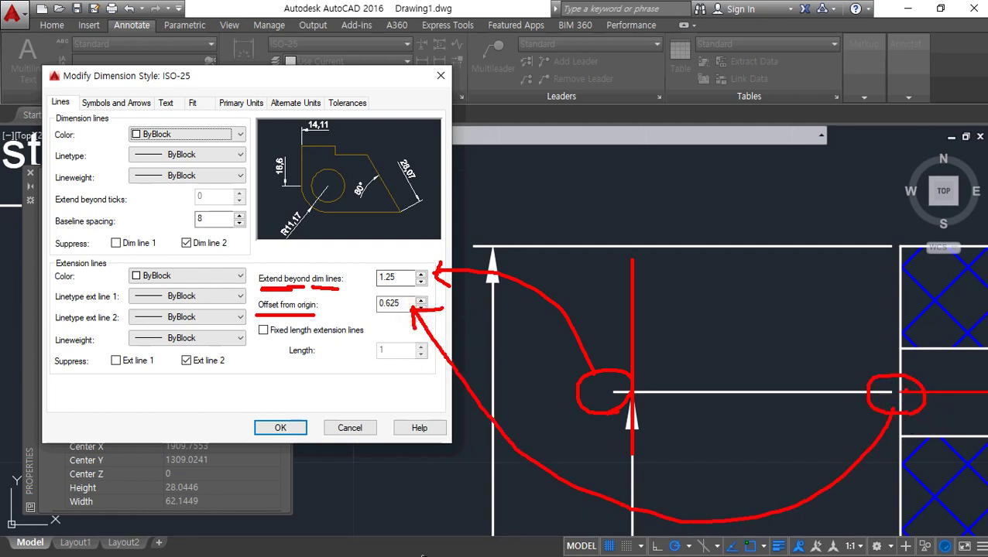
{"action": "key", "text": "Escape"}
Step: Set the ISO-25 extension lines to offset 1 from the origin and extend 2 beyond the dimension lines, and apply the style
{"action": "mouse_move", "coordinate": [408, 304]}
{"action": "left_mouse_down"}
{"action": "mouse_move", "coordinate": [375, 305]}
{"action": "mouse_move", "coordinate": [363, 275]}
{"action": "left_mouse_up"}
{"action": "type", "text": "1"}
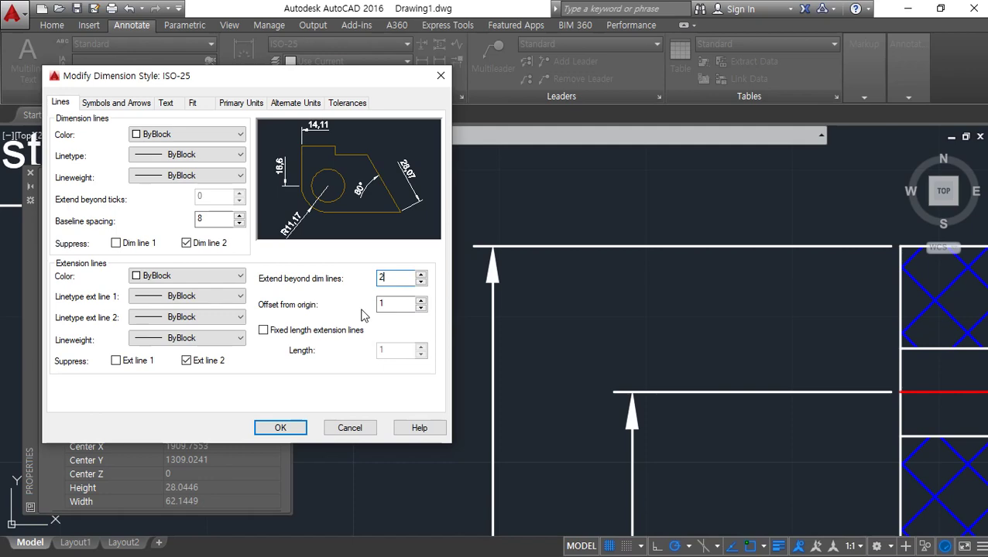
{"action": "left_click", "coordinate": [280, 428]}
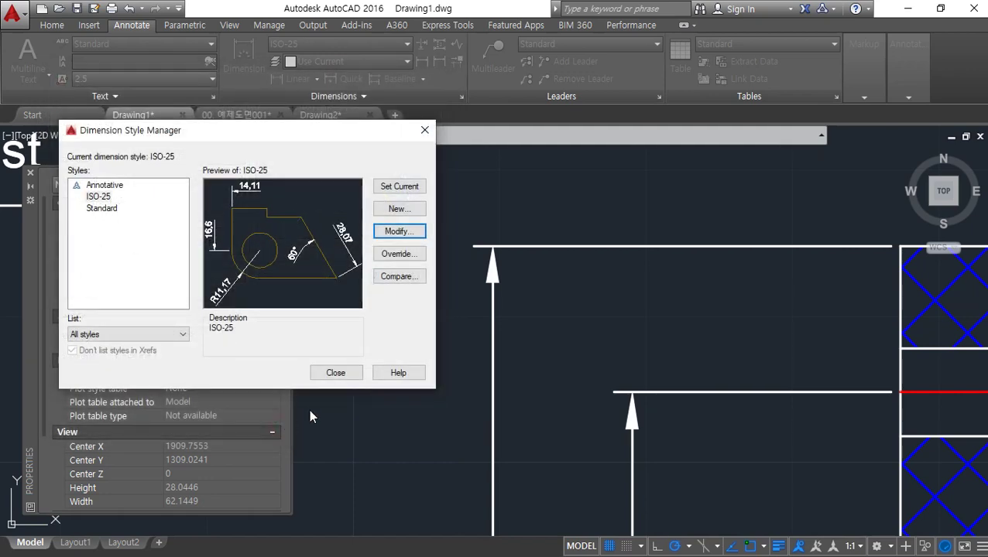
{"action": "left_click", "coordinate": [338, 372]}
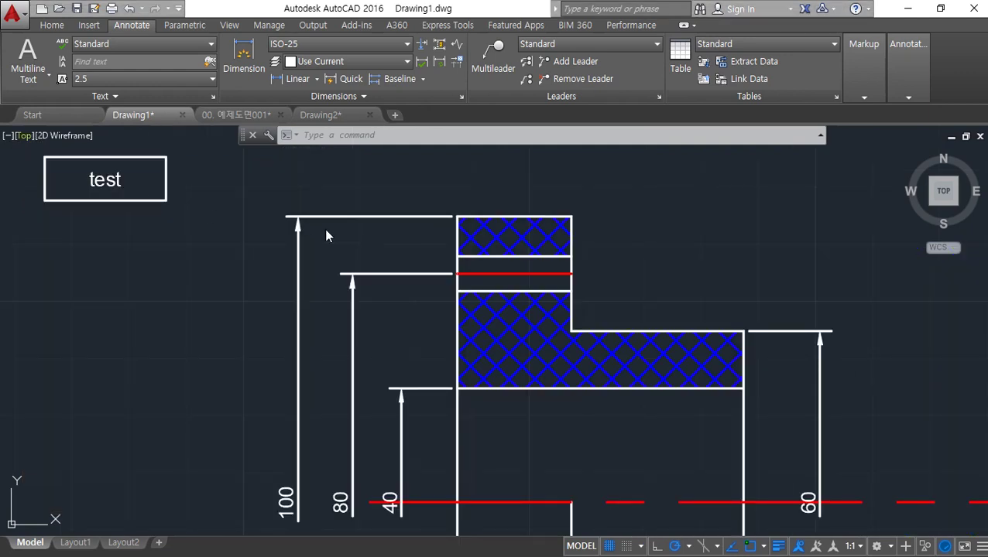
{"action": "left_click", "coordinate": [187, 357]}
{"action": "type", "text": "d"}
{"action": "key", "text": "Return"}
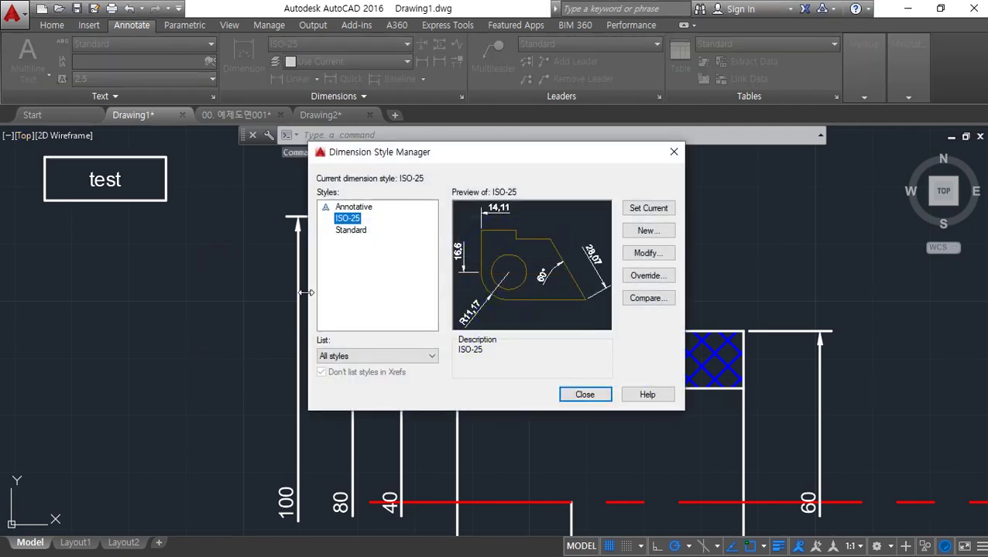
{"action": "left_click", "coordinate": [645, 255]}
{"action": "left_click_drag", "start_coordinate": [188, 88], "coordinate": [538, 110]}
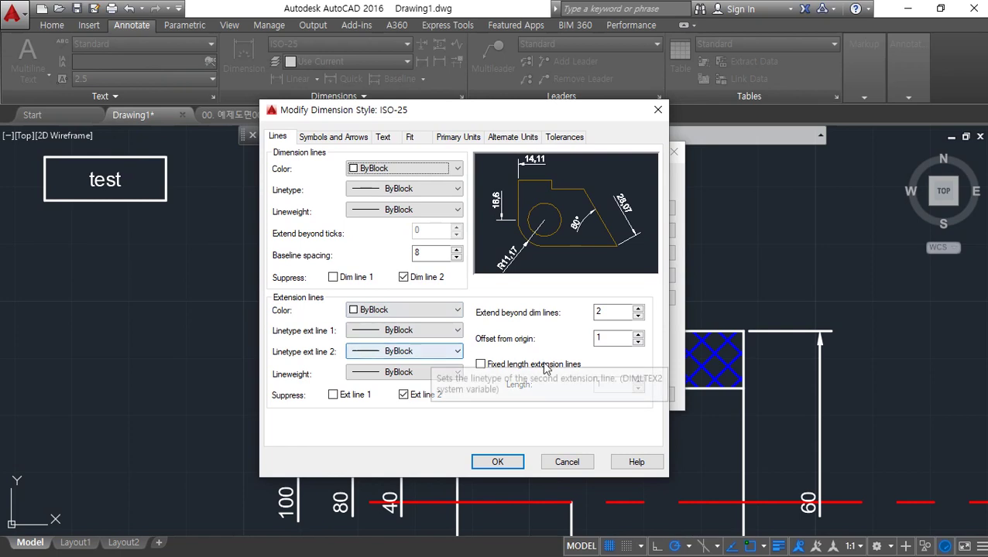
{"action": "mouse_move", "coordinate": [493, 394]}
{"action": "left_mouse_down"}
{"action": "mouse_move", "coordinate": [465, 374]}
{"action": "mouse_move", "coordinate": [588, 365]}
{"action": "mouse_move", "coordinate": [656, 401]}
{"action": "mouse_move", "coordinate": [528, 406]}
{"action": "left_mouse_up"}
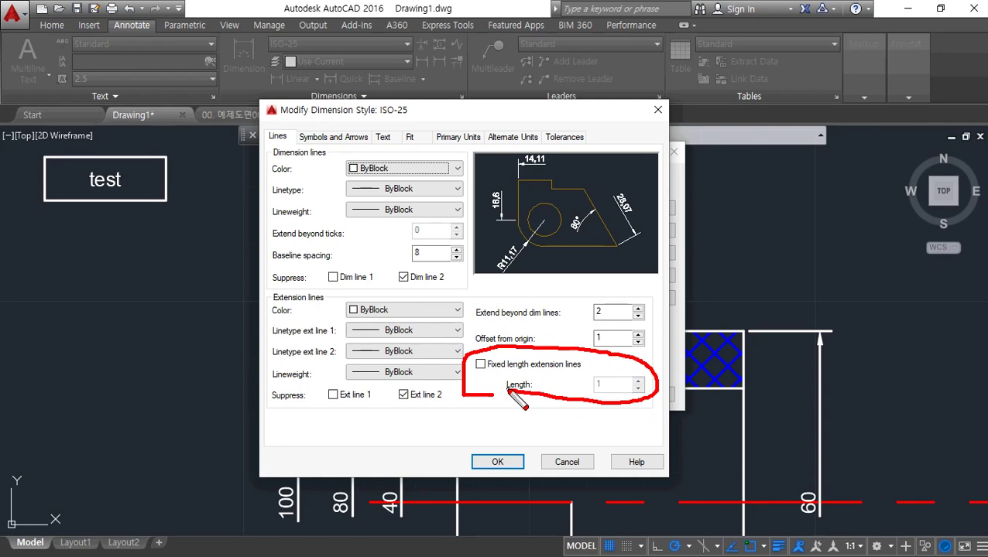
{"action": "key", "text": "Escape"}
{"action": "key", "text": "Escape"}
{"action": "key", "text": "Escape"}
Step: Regenerate the drawing and erase all the baseline and continued dimensions above the stepped outline with the row of squares
{"action": "scroll", "coordinate": [463, 331], "scroll_direction": "down", "scroll_amount": 6}
{"action": "middle_click_drag", "start_coordinate": [959, 389], "coordinate": [392, 370]}
{"action": "scroll", "coordinate": [438, 356], "scroll_direction": "up", "scroll_amount": 3}
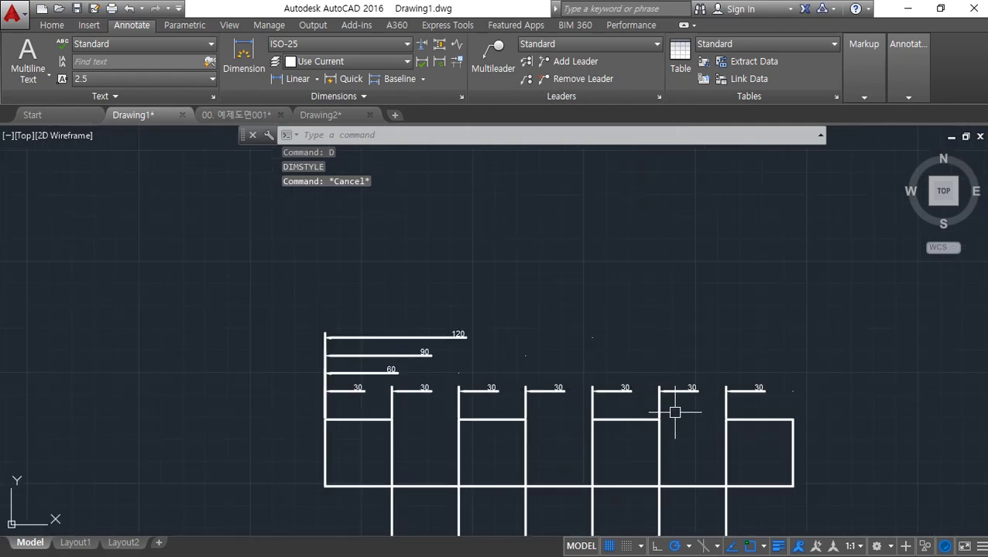
{"action": "type", "text": "re"}
{"action": "key", "text": "Return"}
{"action": "left_click", "coordinate": [734, 401]}
{"action": "left_click", "coordinate": [273, 317]}
{"action": "type", "text": "e"}
{"action": "key", "text": "Return"}
Step: Turn off the suppression of dimension line 2 and extension line 2 in the ISO-25 dimension style and apply it
{"action": "type", "text": "d"}
{"action": "key", "text": "Return"}
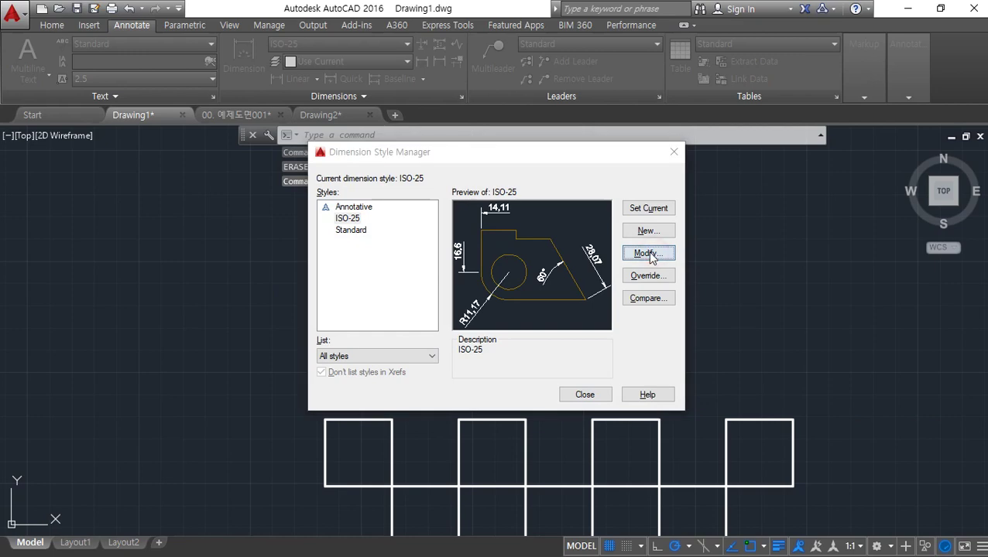
{"action": "left_click", "coordinate": [648, 253]}
{"action": "left_click_drag", "start_coordinate": [154, 82], "coordinate": [353, 96]}
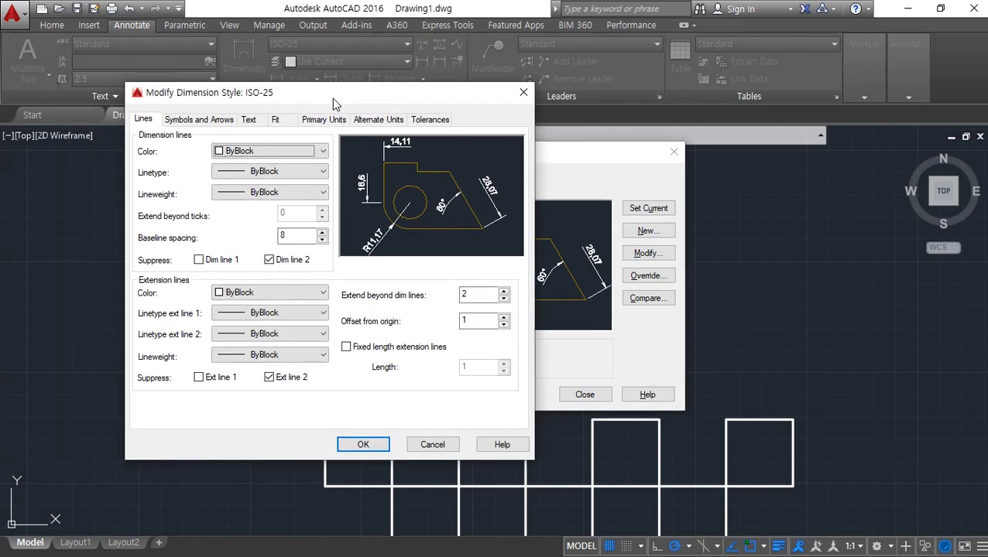
{"action": "left_click", "coordinate": [283, 262]}
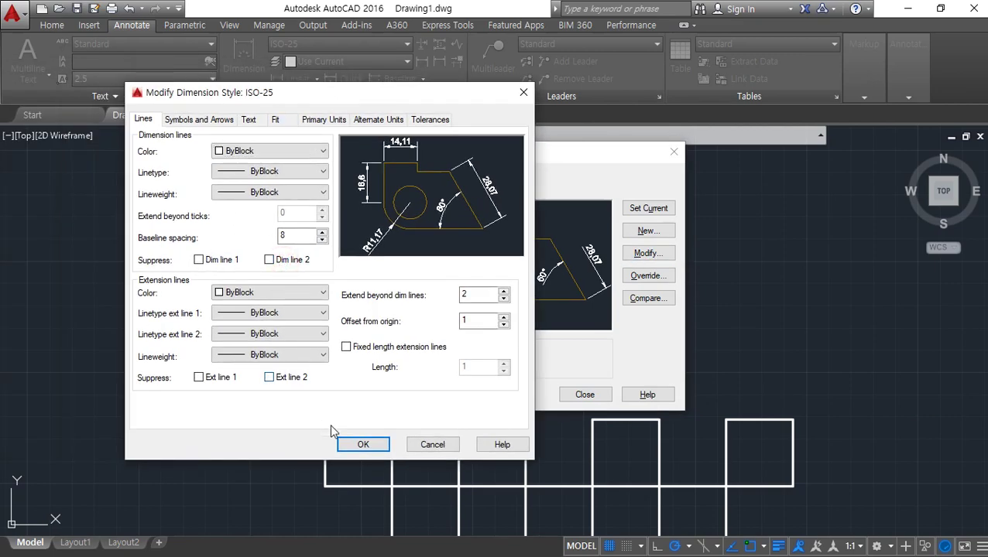
{"action": "left_click", "coordinate": [364, 445]}
{"action": "left_click", "coordinate": [585, 395]}
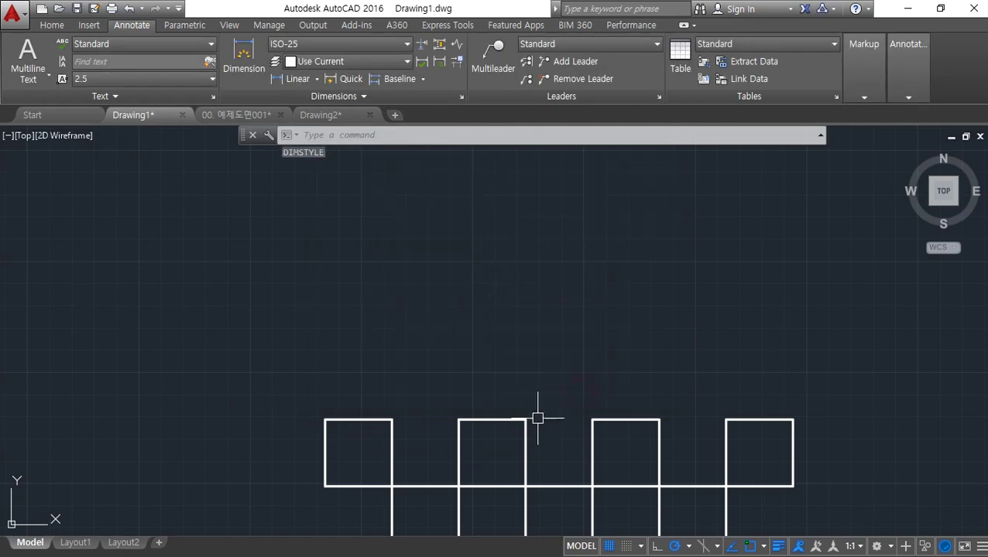
Step: Switch to the drawing 00. 예제도면001 and examine the vertical dimensions beside the third-floor plan
{"action": "scroll", "coordinate": [527, 406], "scroll_direction": "up", "scroll_amount": 2}
{"action": "middle_click_drag", "start_coordinate": [526, 405], "coordinate": [428, 369]}
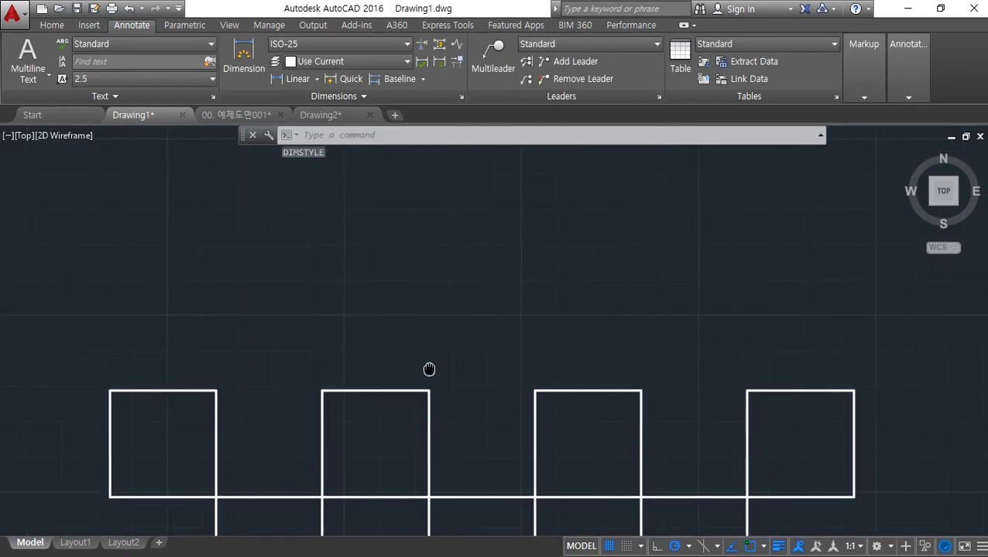
{"action": "left_click", "coordinate": [238, 114]}
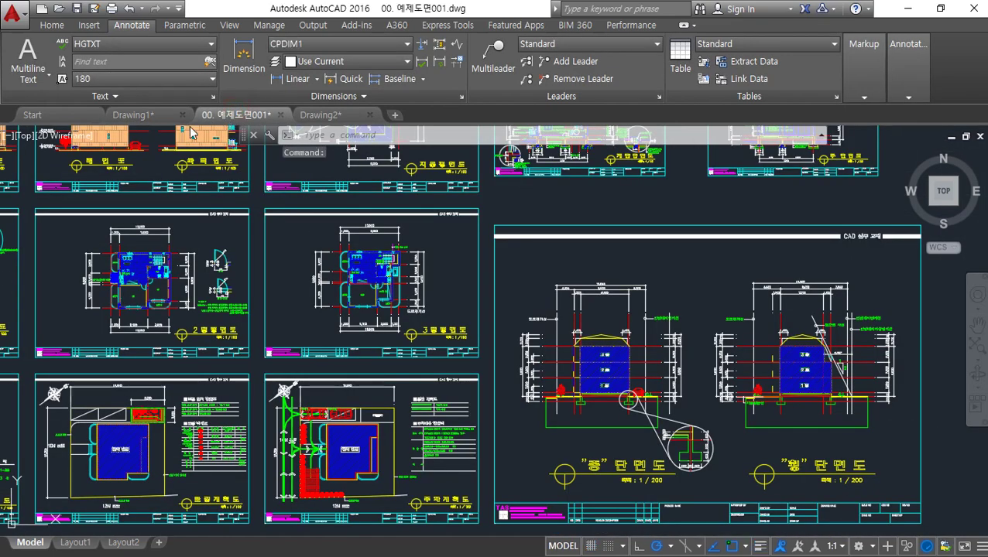
{"action": "scroll", "coordinate": [353, 265], "scroll_direction": "up", "scroll_amount": 5}
{"action": "middle_click_drag", "start_coordinate": [325, 412], "coordinate": [379, 420]}
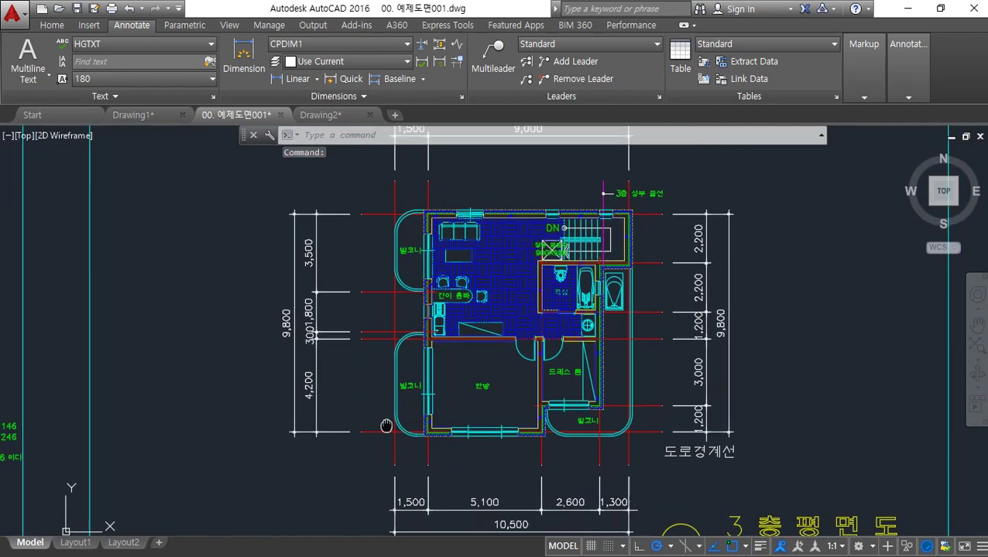
{"action": "mouse_move", "coordinate": [279, 468]}
{"action": "left_mouse_down"}
{"action": "mouse_move", "coordinate": [226, 178]}
{"action": "mouse_move", "coordinate": [350, 422]}
{"action": "left_mouse_up"}
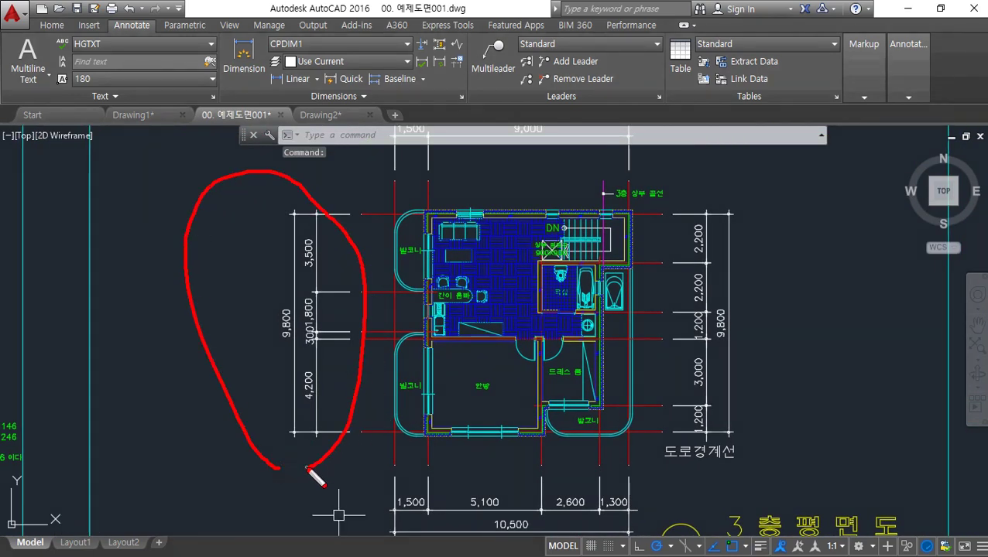
Step: Examine the vertical dimensions on both sides of the third-floor plan and of the floor plan with the door details
{"action": "mouse_move", "coordinate": [805, 479]}
{"action": "left_mouse_down"}
{"action": "mouse_move", "coordinate": [577, 232]}
{"action": "mouse_move", "coordinate": [745, 457]}
{"action": "left_mouse_up"}
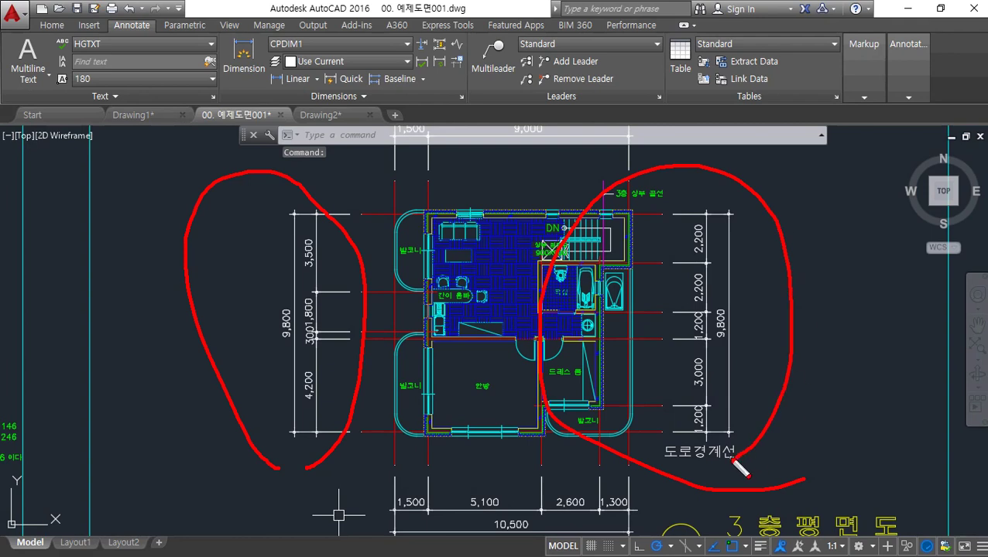
{"action": "key", "text": "Escape"}
{"action": "scroll", "coordinate": [478, 363], "scroll_direction": "down", "scroll_amount": 8}
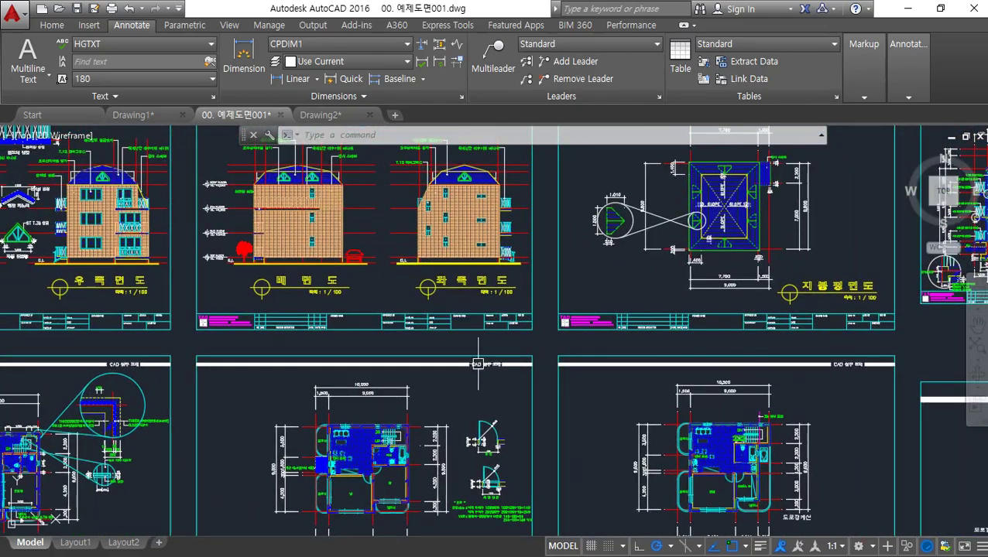
{"action": "middle_click_drag", "start_coordinate": [358, 442], "coordinate": [718, 500]}
{"action": "middle_click_drag", "start_coordinate": [939, 360], "coordinate": [293, 162]}
{"action": "scroll", "coordinate": [291, 346], "scroll_direction": "up", "scroll_amount": 6}
{"action": "middle_click_drag", "start_coordinate": [66, 357], "coordinate": [278, 324]}
{"action": "scroll", "coordinate": [291, 346], "scroll_direction": "down", "scroll_amount": 2}
{"action": "scroll", "coordinate": [294, 337], "scroll_direction": "up", "scroll_amount": 2}
Step: Turn on the lineweight display and inspect the extension lines of the vertical dimensions beside the floor plan with the door details
{"action": "left_click", "coordinate": [759, 546]}
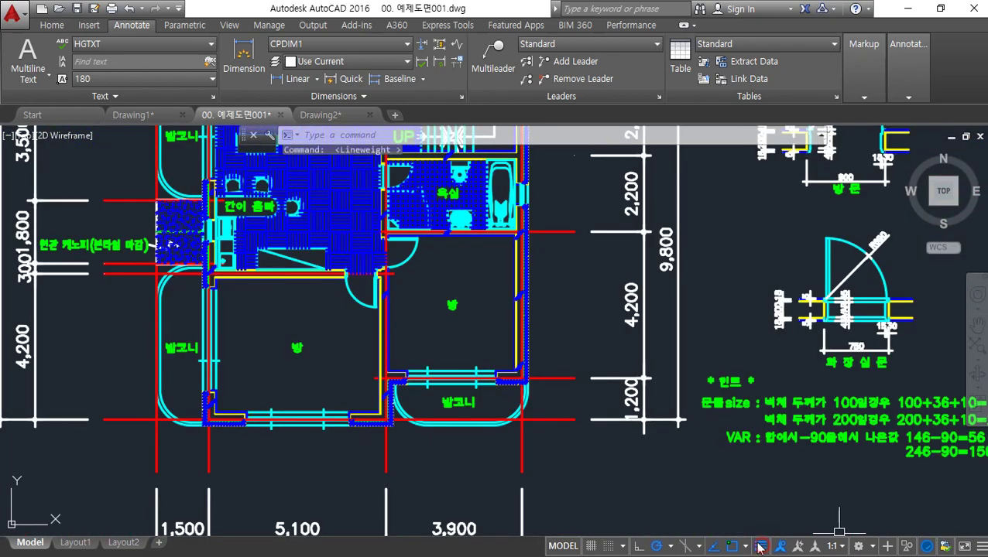
{"action": "middle_click_drag", "start_coordinate": [700, 243], "coordinate": [651, 285]}
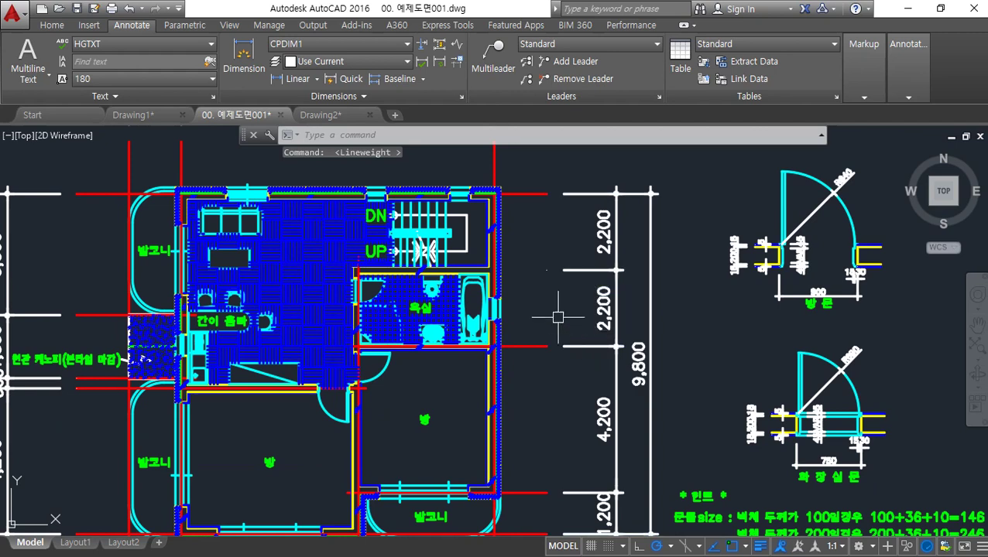
{"action": "left_click_drag", "start_coordinate": [542, 188], "coordinate": [546, 344]}
{"action": "left_click_drag", "start_coordinate": [564, 234], "coordinate": [564, 387]}
{"action": "key", "text": "Escape"}
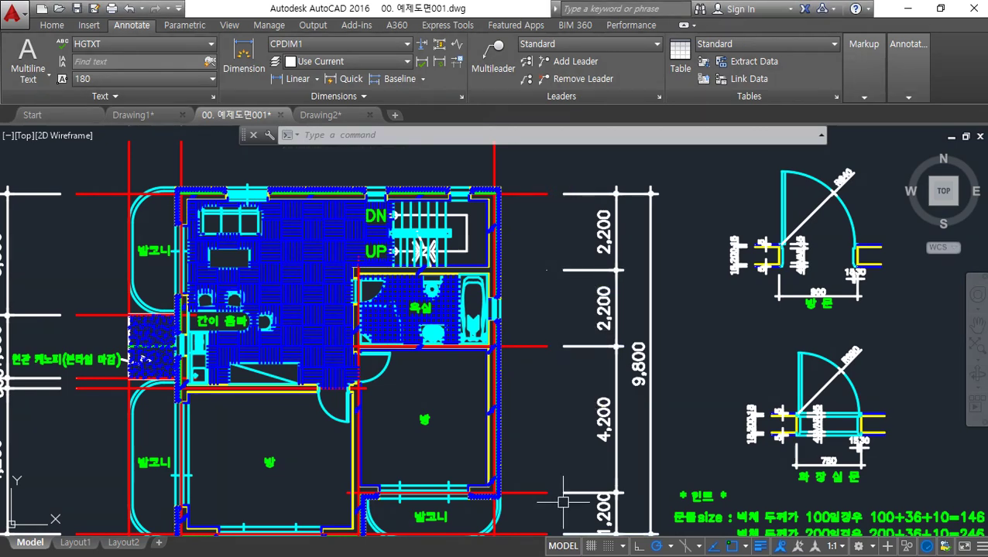
{"action": "mouse_move", "coordinate": [666, 384]}
{"action": "left_mouse_down"}
{"action": "mouse_move", "coordinate": [574, 395]}
{"action": "mouse_move", "coordinate": [693, 230]}
{"action": "mouse_move", "coordinate": [654, 414]}
{"action": "left_mouse_up"}
{"action": "key", "text": "Escape"}
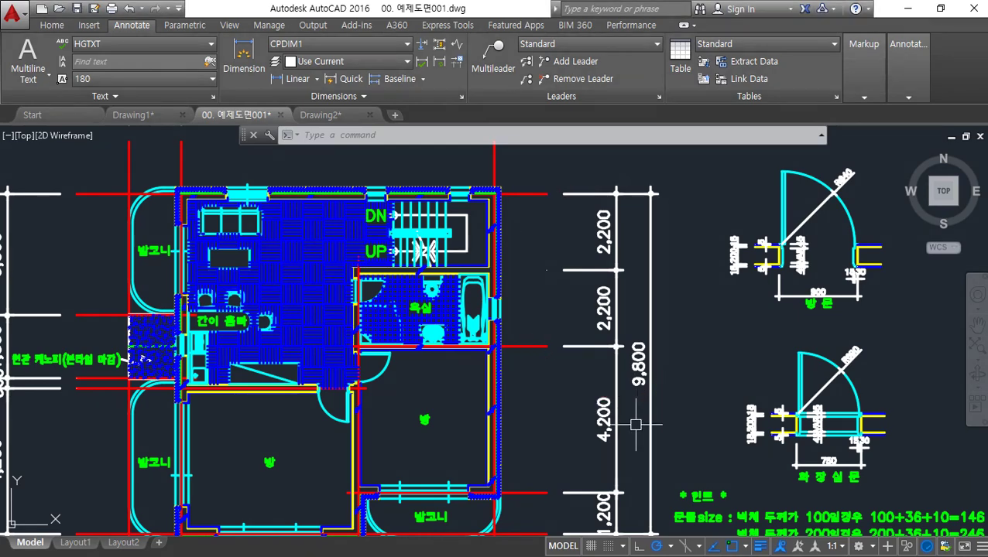
Step: Switch back to the drawing Drawing1 with the row of squares
{"action": "left_click", "coordinate": [136, 117]}
{"action": "middle_click_drag", "start_coordinate": [500, 342], "coordinate": [531, 322]}
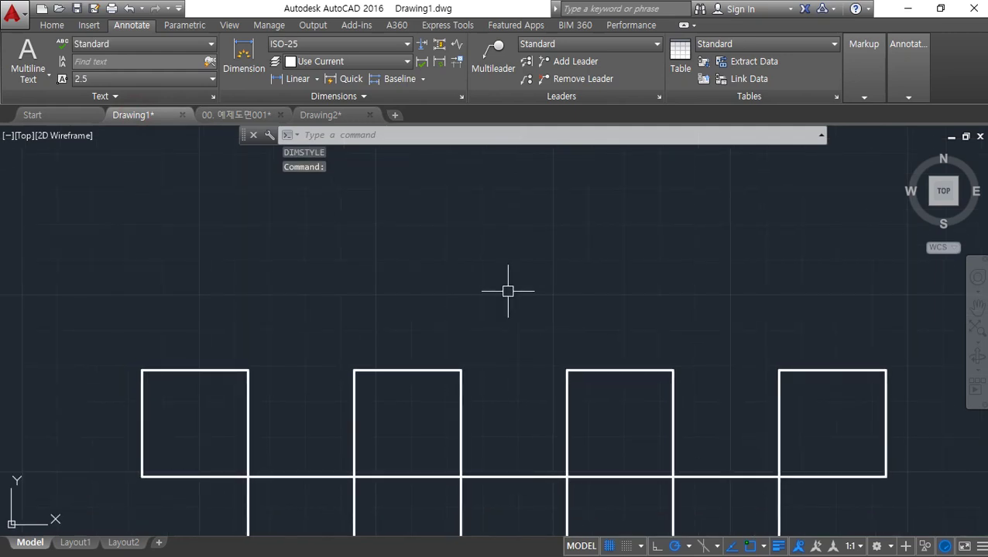
Step: Draw a horizontal guide line above the row of squares and a vertical line from the first square's upper-left corner up to it
{"action": "type", "text": "l"}
{"action": "key", "text": "Return"}
{"action": "left_click", "coordinate": [93, 304]}
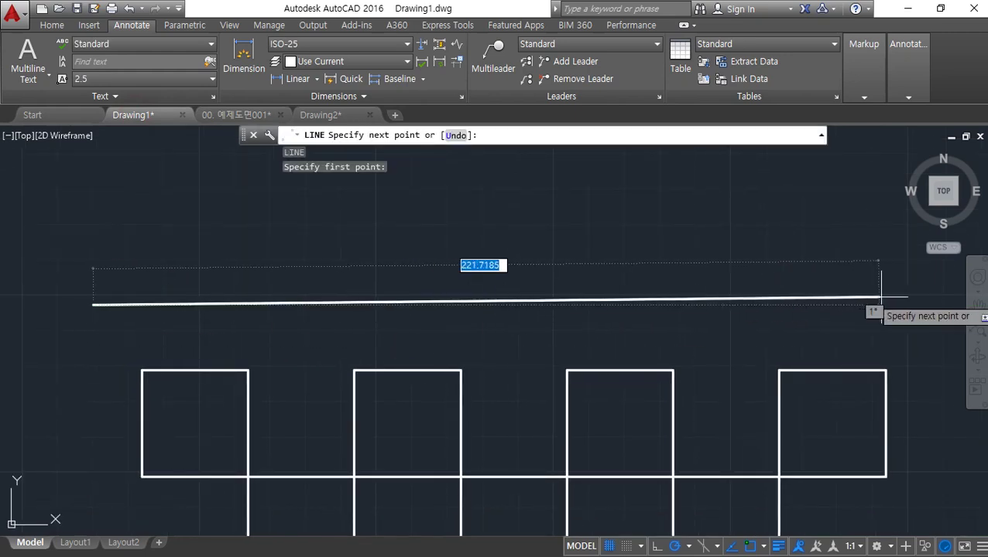
{"action": "left_click", "coordinate": [934, 304]}
{"action": "key", "text": "Return"}
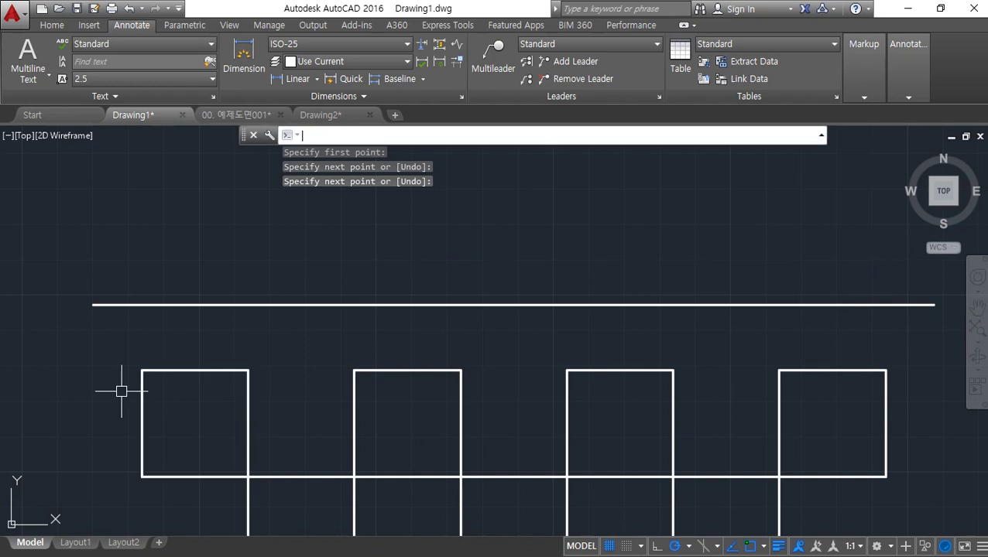
{"action": "key", "text": "Return"}
{"action": "left_click", "coordinate": [141, 371]}
{"action": "left_click", "coordinate": [142, 305]}
{"action": "key", "text": "Return"}
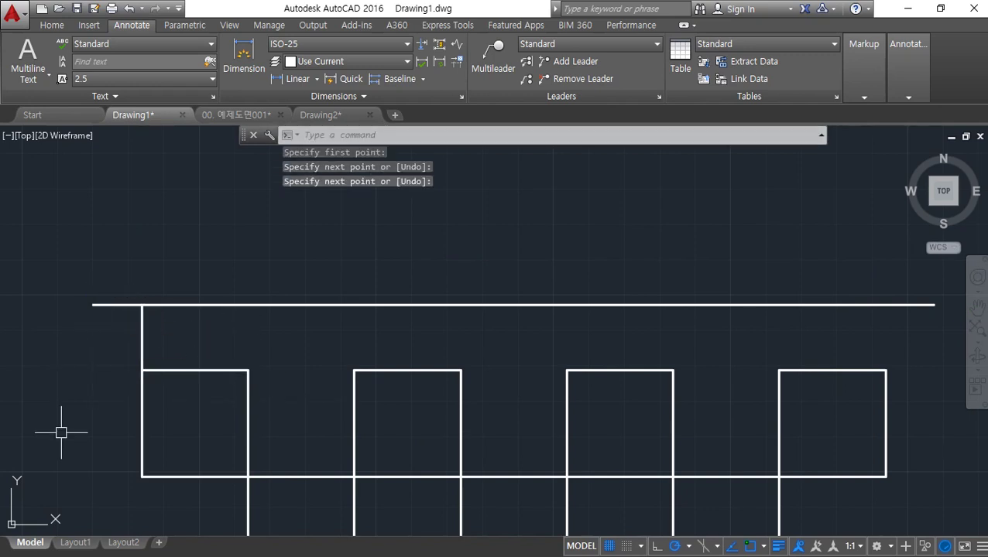
Step: Copy the vertical guide line as an array of 8 items spaced one square width apart across the row of squares
{"action": "type", "text": "co"}
{"action": "key", "text": "Return"}
{"action": "left_click", "coordinate": [142, 340]}
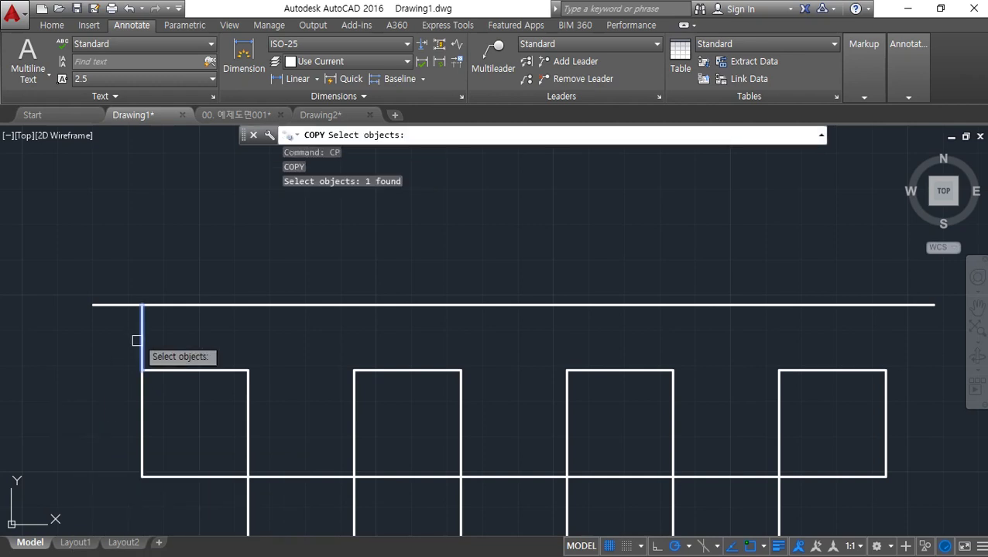
{"action": "key", "text": "Return"}
{"action": "left_click", "coordinate": [141, 371]}
{"action": "type", "text": "a"}
{"action": "key", "text": "Return"}
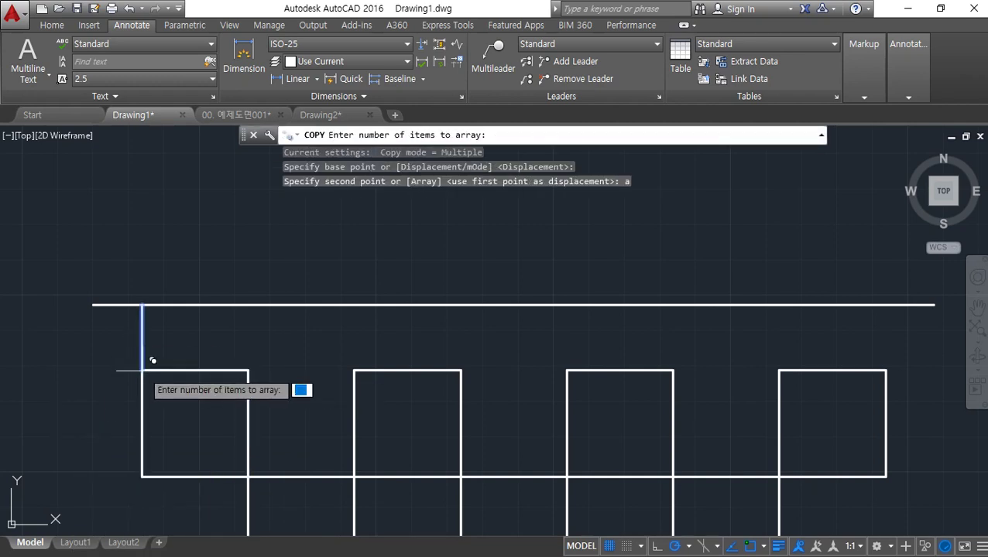
{"action": "type", "text": "8"}
{"action": "key", "text": "Return"}
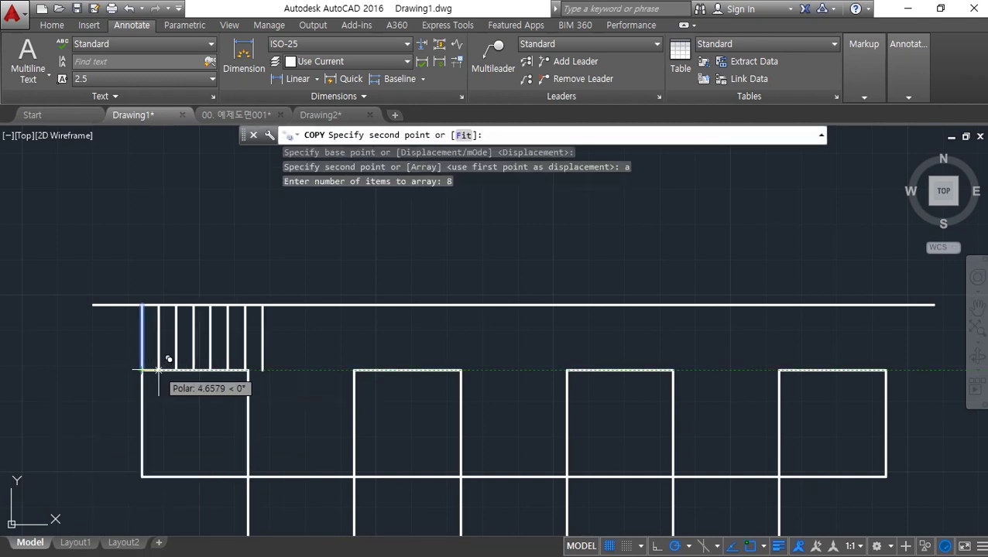
{"action": "left_click", "coordinate": [248, 371]}
{"action": "key", "text": "Escape"}
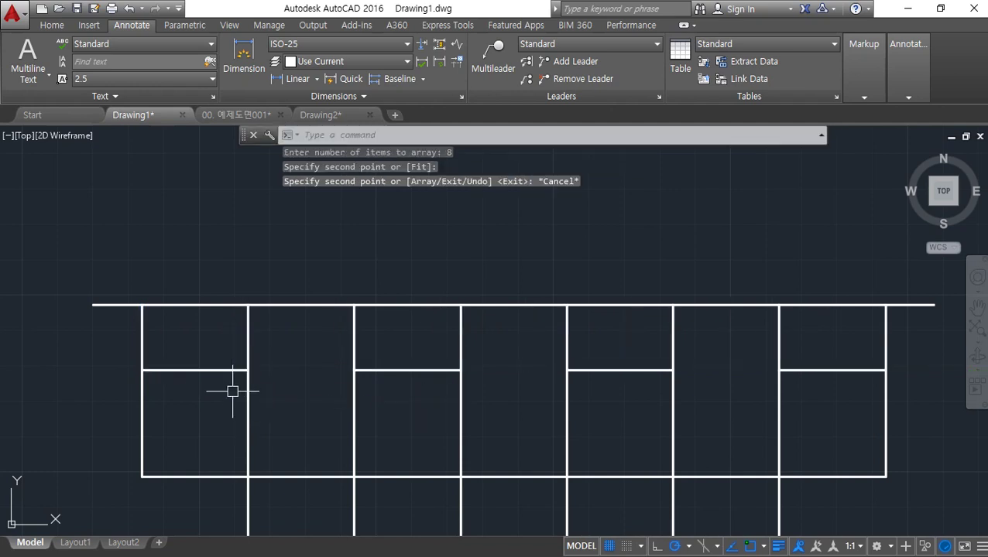
Step: Add a linear dimension between the first two vertical guide lines, measured from where they meet the horizontal guide line
{"action": "left_click", "coordinate": [292, 85]}
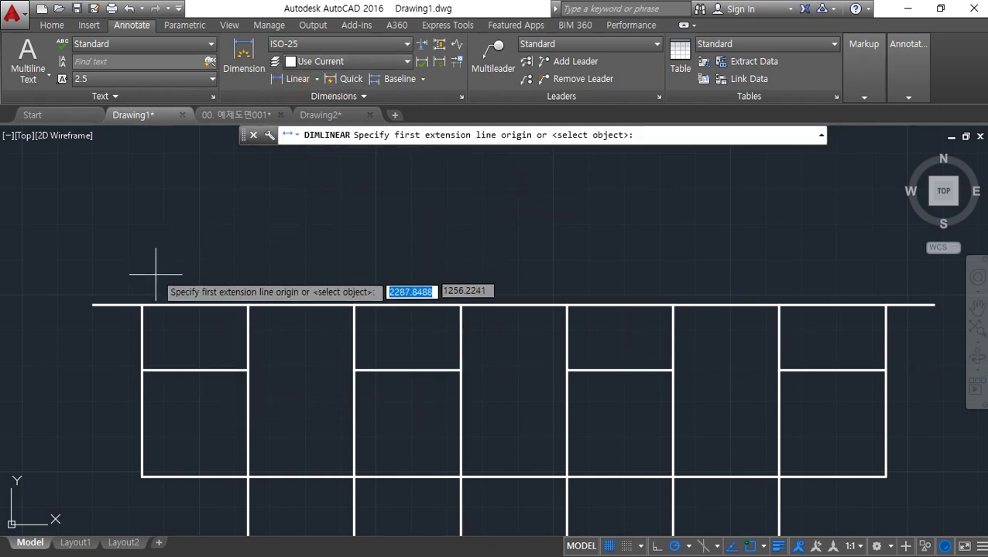
{"action": "left_click", "coordinate": [141, 305]}
{"action": "left_click", "coordinate": [248, 305]}
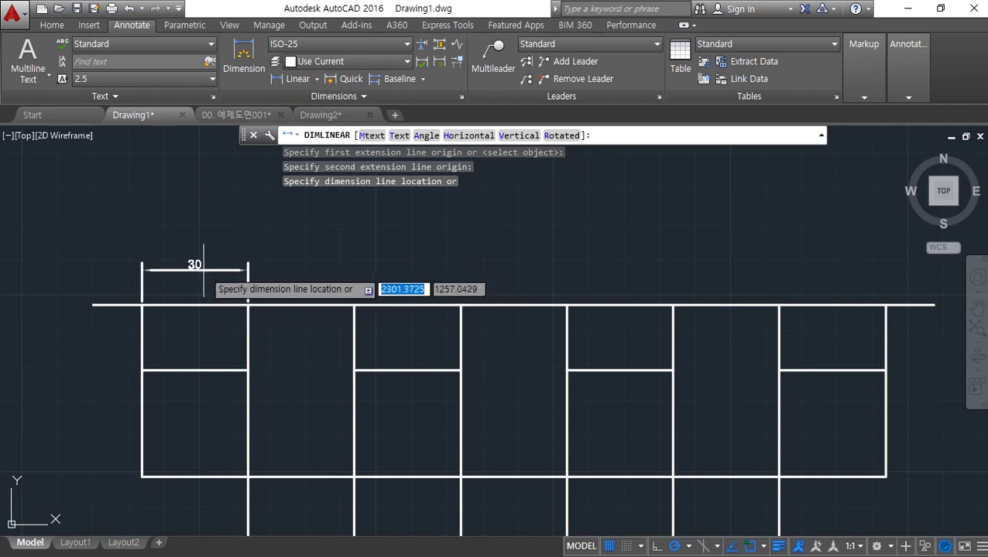
{"action": "left_click", "coordinate": [236, 269]}
Step: Continue the dimension along the horizontal guide line through each remaining vertical guide line up to the last one
{"action": "left_click", "coordinate": [423, 79]}
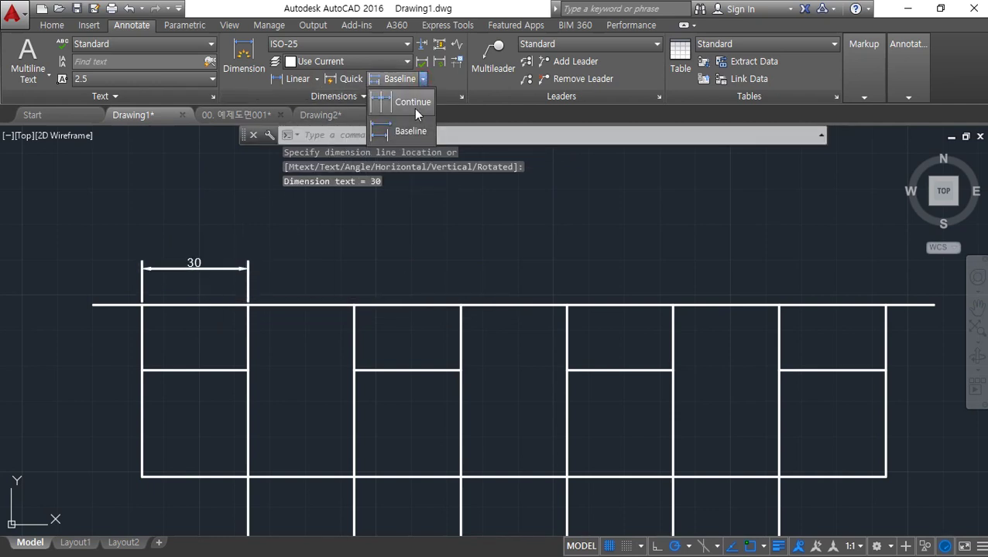
{"action": "left_click", "coordinate": [412, 102]}
{"action": "left_click", "coordinate": [354, 305]}
{"action": "left_click", "coordinate": [461, 305]}
{"action": "left_click", "coordinate": [567, 305]}
{"action": "left_click", "coordinate": [673, 305]}
{"action": "left_click", "coordinate": [779, 305]}
{"action": "left_click", "coordinate": [885, 305]}
{"action": "key", "text": "Escape"}
Step: Delete the horizontal guide line and all vertical guide lines above the squares, keeping the dimensions
{"action": "left_click", "coordinate": [921, 305]}
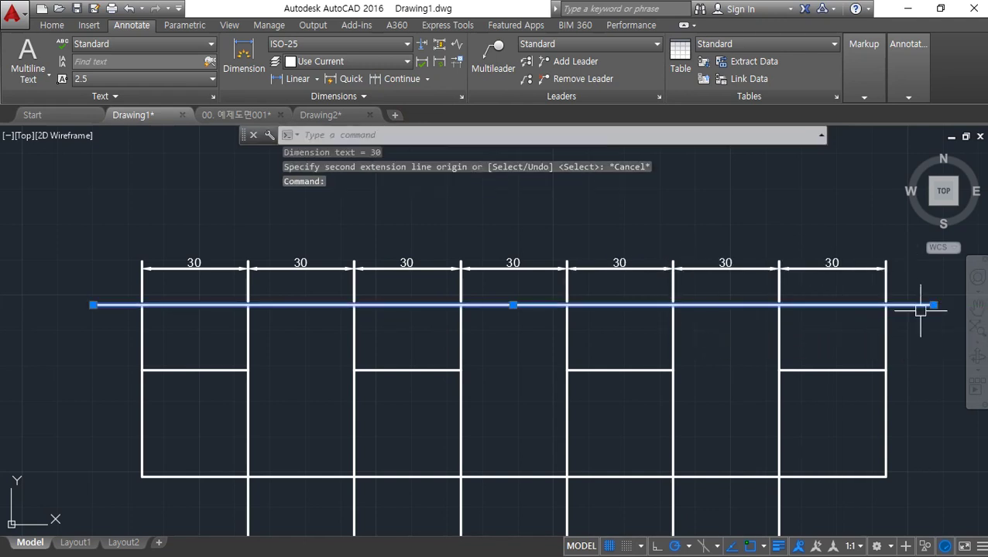
{"action": "left_click", "coordinate": [912, 337]}
{"action": "left_click", "coordinate": [31, 332]}
{"action": "key", "text": "Delete"}
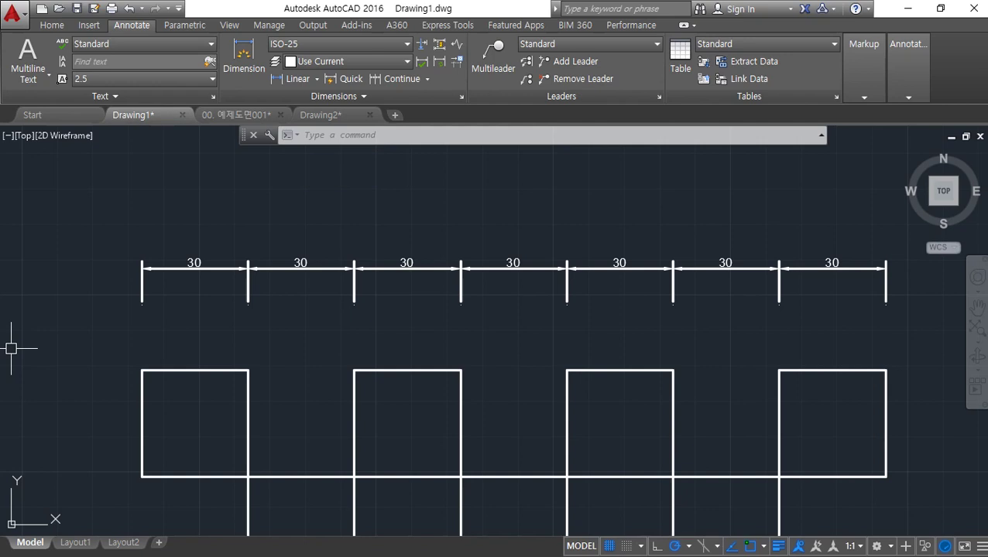
{"action": "key", "text": "Escape"}
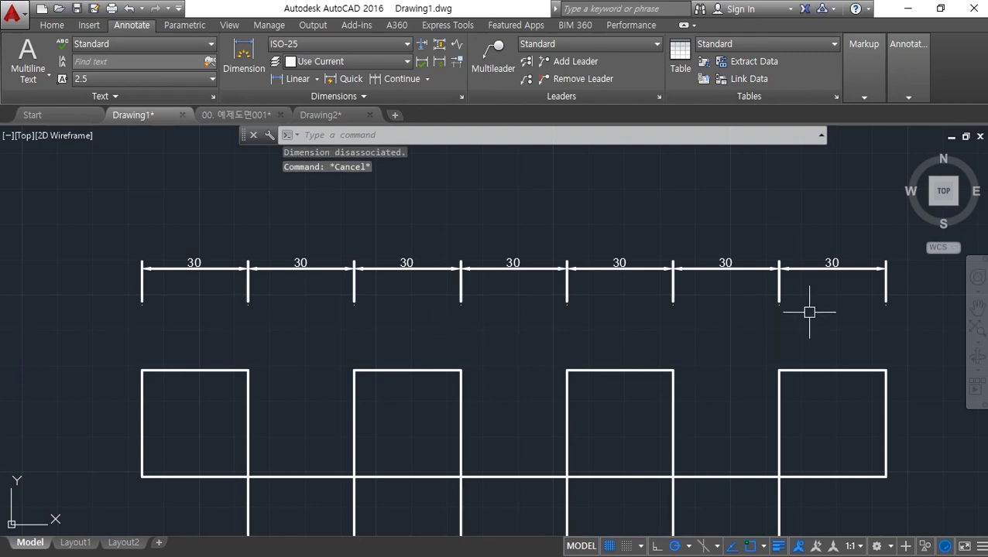
Step: Erase the whole chain of continued dimensions above the row of squares
{"action": "left_click", "coordinate": [777, 313]}
{"action": "left_click", "coordinate": [190, 210]}
{"action": "type", "text": "E"}
{"action": "key", "text": "Return"}
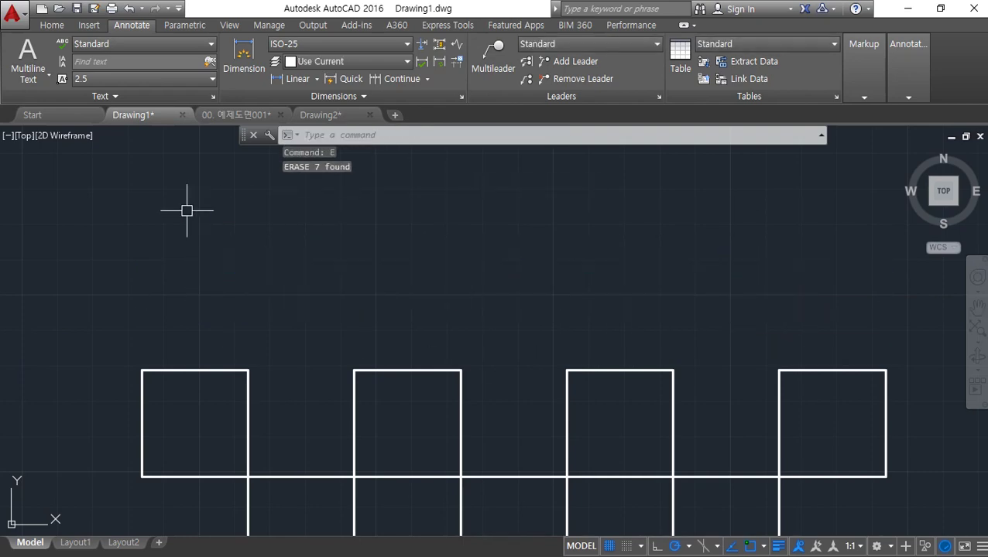
Step: Turn on fixed length extension lines with length 8 in the ISO-25 dimension style and apply it
{"action": "type", "text": "d"}
{"action": "key", "text": "Return"}
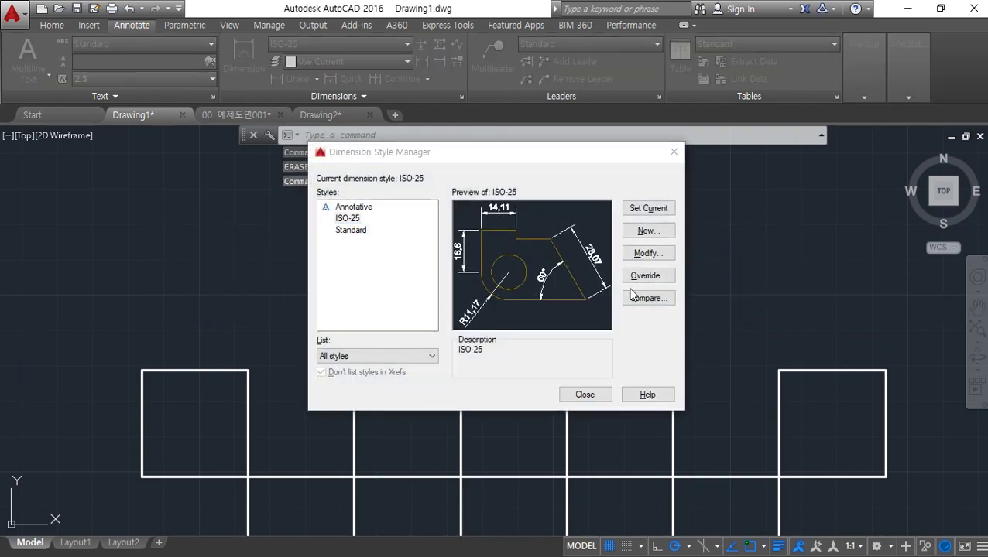
{"action": "left_click", "coordinate": [521, 353]}
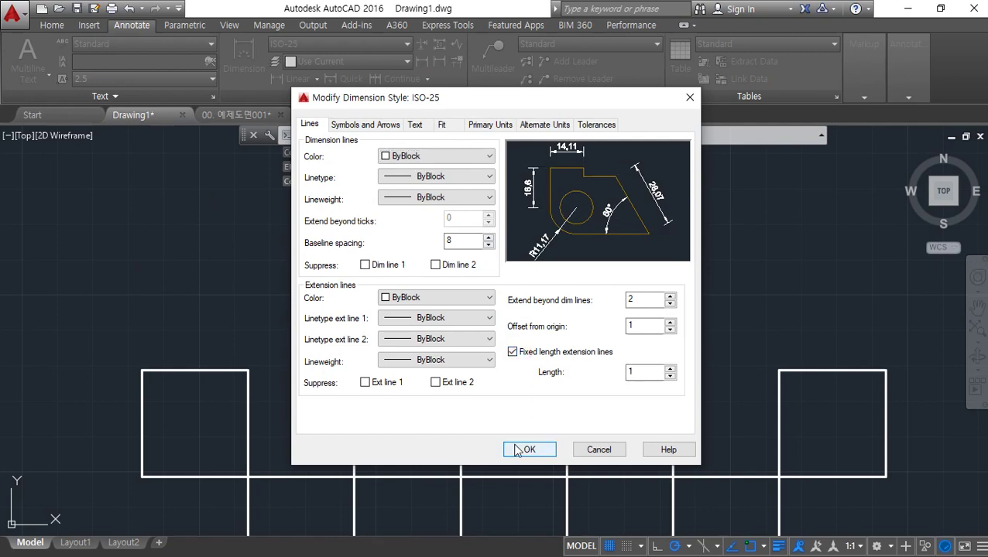
{"action": "mouse_move", "coordinate": [609, 362]}
{"action": "left_mouse_down"}
{"action": "mouse_move", "coordinate": [574, 361]}
{"action": "mouse_move", "coordinate": [585, 361]}
{"action": "left_mouse_up"}
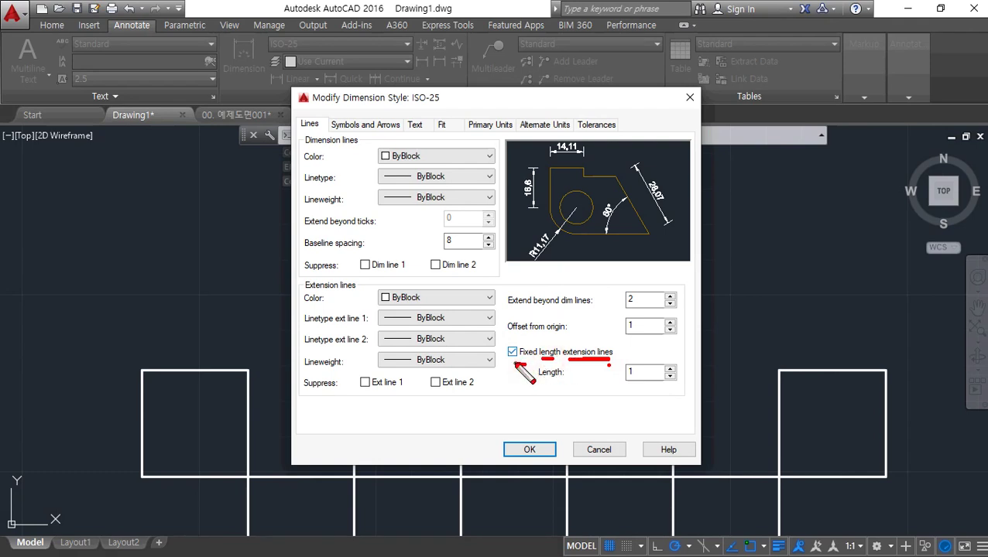
{"action": "key", "text": "Escape"}
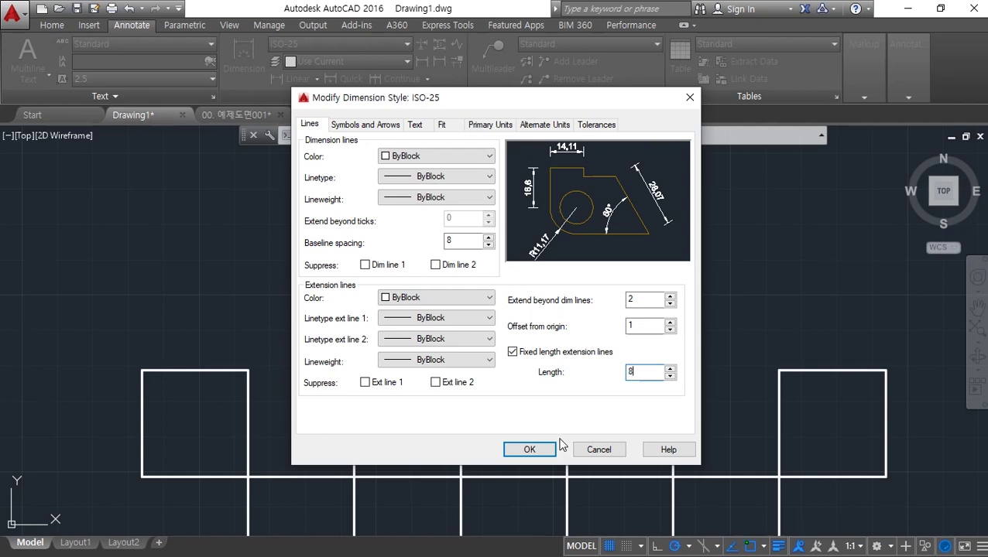
{"action": "left_click", "coordinate": [536, 450]}
{"action": "left_click", "coordinate": [589, 393]}
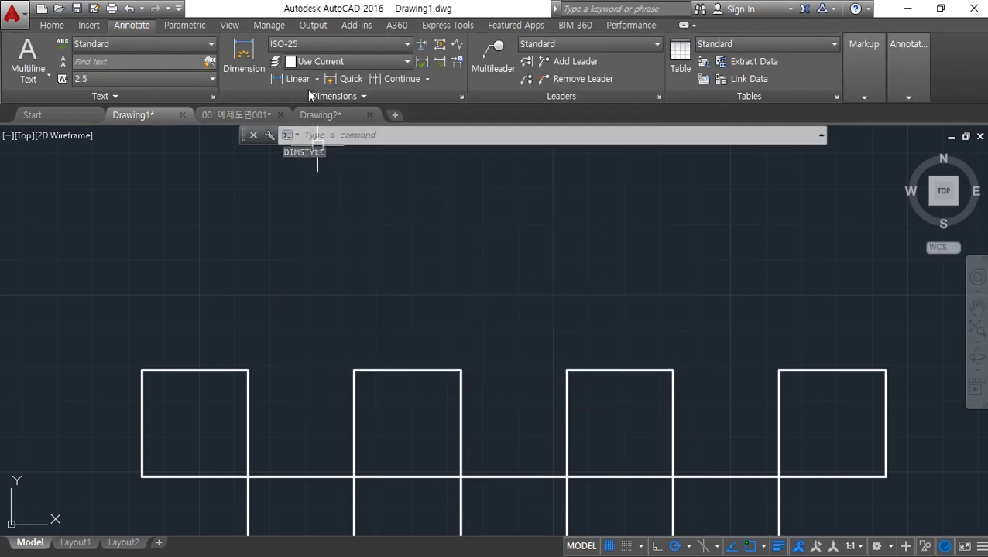
Step: Add a linear dimension to the top edge of the first square, placing it above the row
{"action": "left_click", "coordinate": [297, 78]}
{"action": "left_click", "coordinate": [142, 371]}
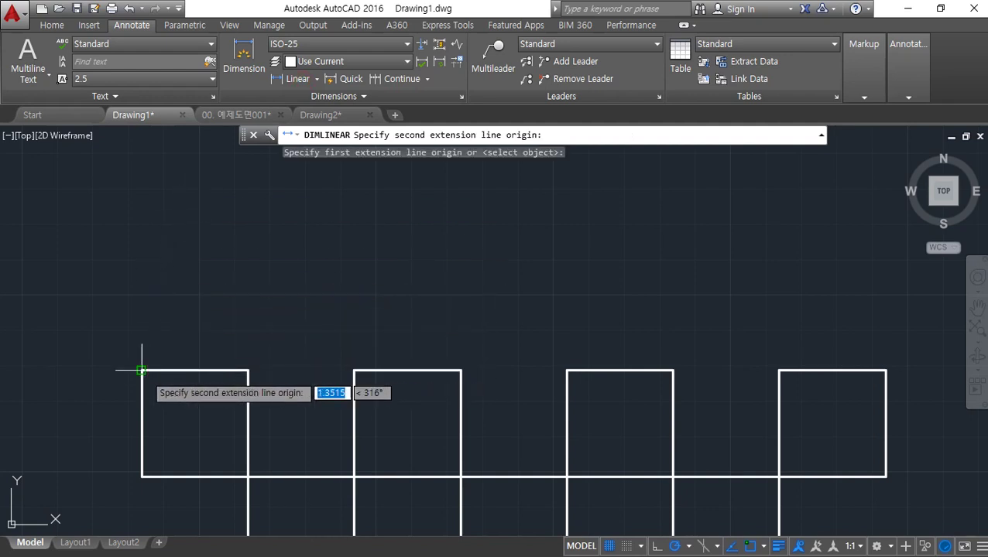
{"action": "left_click", "coordinate": [251, 374]}
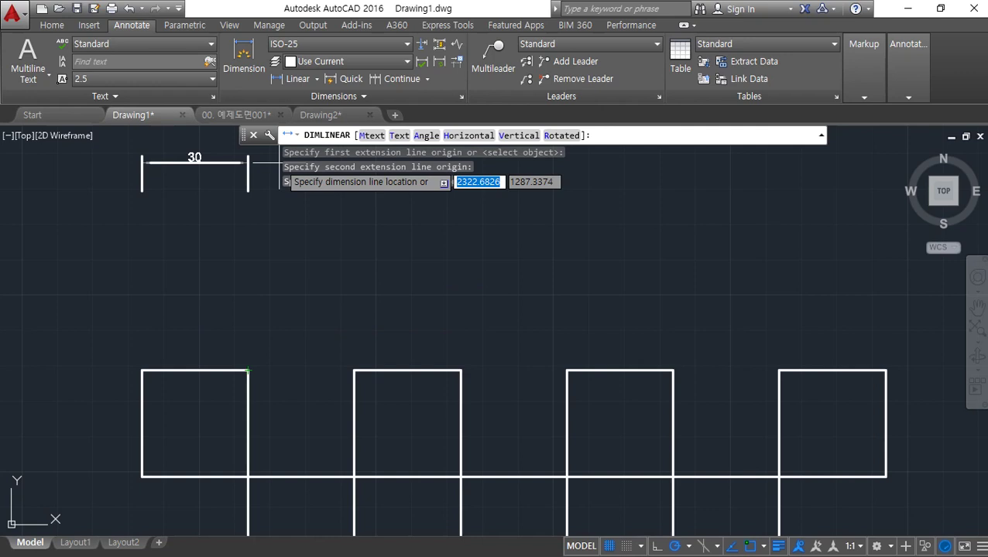
{"action": "left_click", "coordinate": [309, 292]}
Step: Continue the dimension from the first square through the top corners of the other squares to the end of the row
{"action": "left_click", "coordinate": [391, 79]}
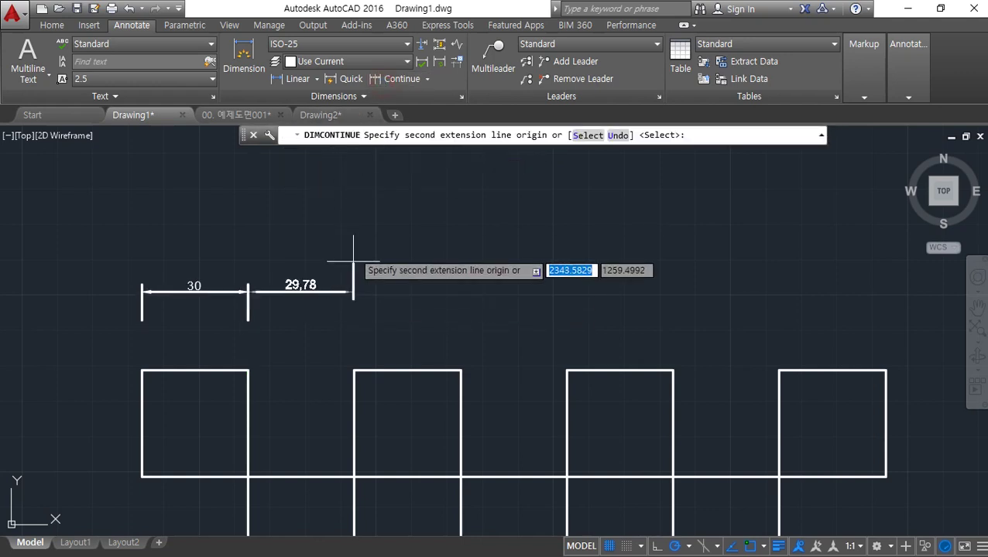
{"action": "left_click", "coordinate": [355, 370]}
{"action": "left_click", "coordinate": [460, 371]}
{"action": "left_click", "coordinate": [567, 371]}
{"action": "left_click", "coordinate": [659, 372]}
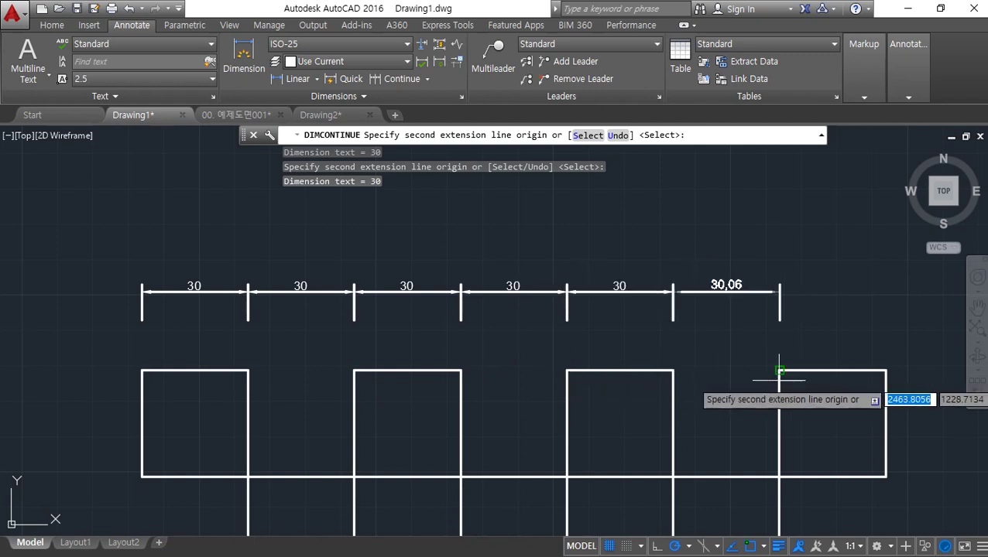
{"action": "left_click", "coordinate": [779, 371]}
{"action": "left_click", "coordinate": [886, 370]}
{"action": "key", "text": "Escape"}
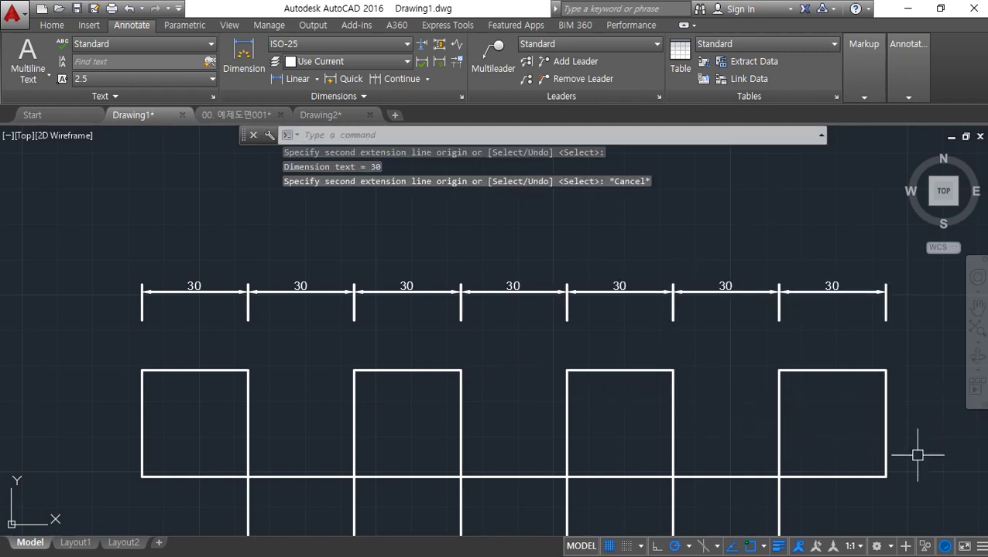
Step: Add a baseline dimension from the first dimension's outer extension line to the last square's upper-right corner
{"action": "left_click", "coordinate": [428, 78]}
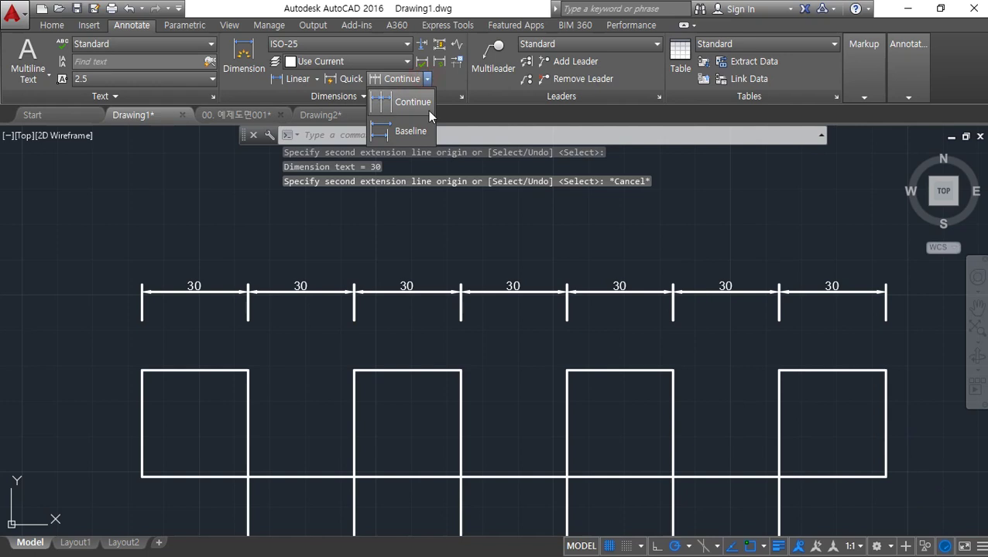
{"action": "left_click", "coordinate": [400, 131]}
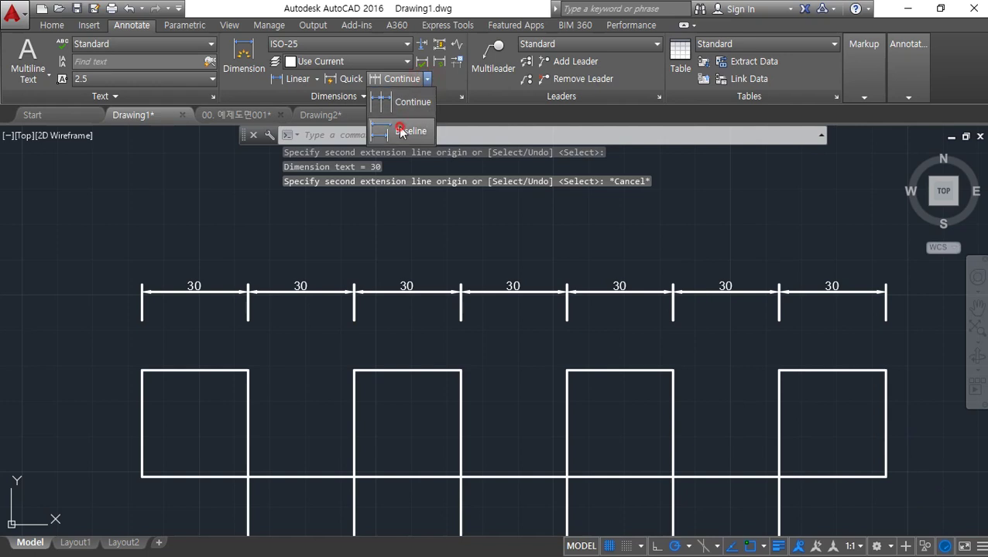
{"action": "key", "text": "Return"}
{"action": "left_click", "coordinate": [143, 310]}
{"action": "left_click", "coordinate": [885, 371]}
{"action": "key", "text": "Escape"}
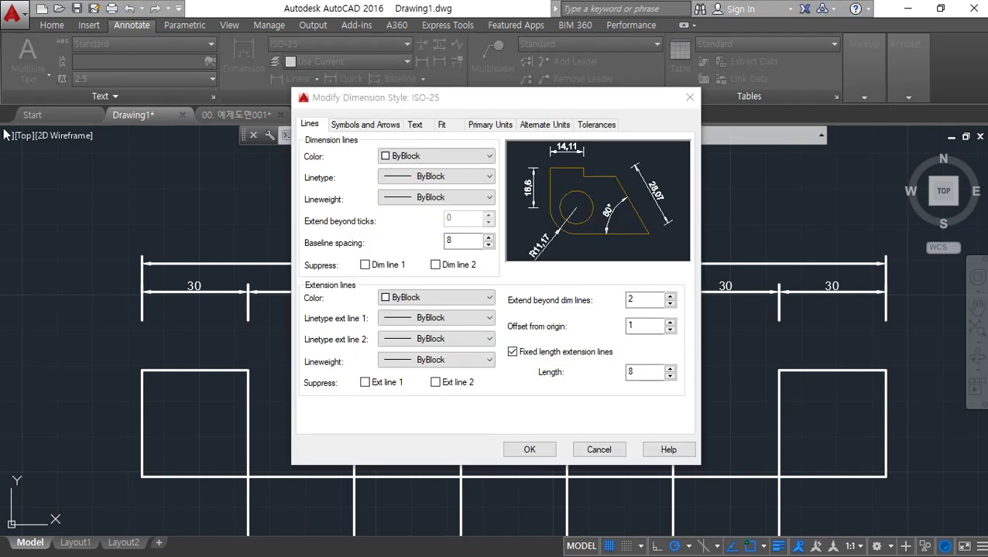
Step: Examine the arrowhead, arrow size and center mark settings of the ISO-25 dimension style, then leave without changing them
{"action": "left_click", "coordinate": [361, 126]}
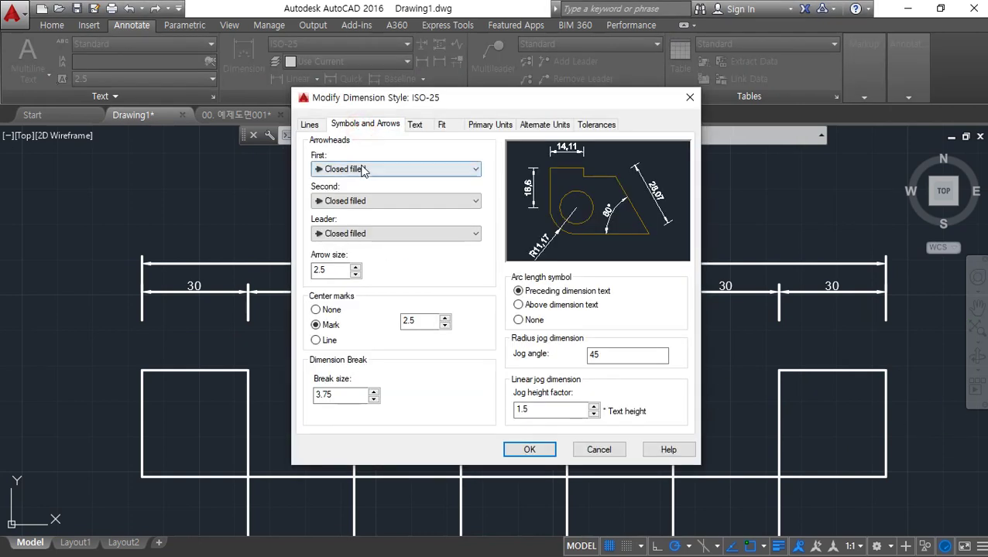
{"action": "mouse_move", "coordinate": [315, 140]}
{"action": "left_mouse_down"}
{"action": "mouse_move", "coordinate": [294, 231]}
{"action": "mouse_move", "coordinate": [436, 233]}
{"action": "mouse_move", "coordinate": [350, 147]}
{"action": "left_mouse_up"}
{"action": "mouse_move", "coordinate": [354, 294]}
{"action": "left_mouse_down"}
{"action": "mouse_move", "coordinate": [306, 288]}
{"action": "mouse_move", "coordinate": [369, 264]}
{"action": "left_mouse_up"}
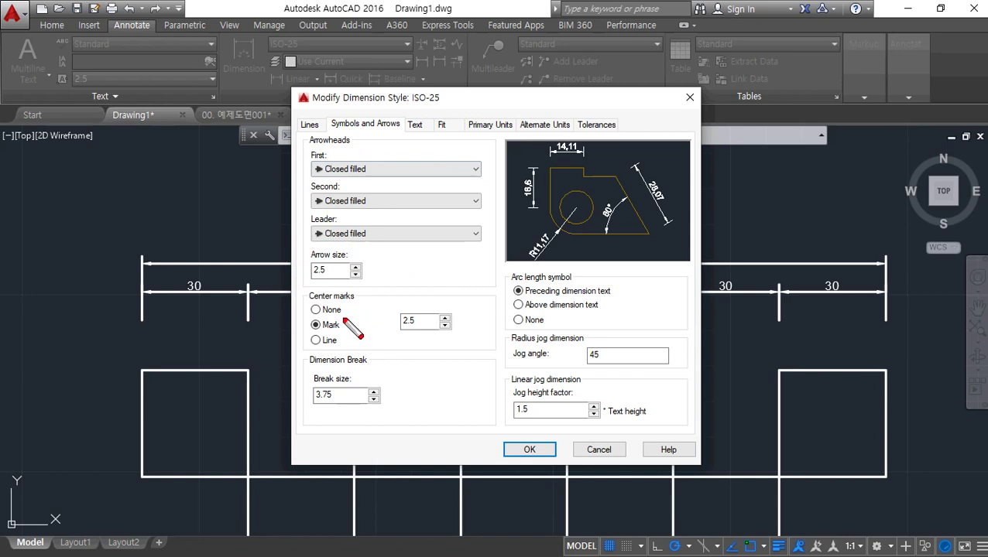
{"action": "mouse_move", "coordinate": [288, 329]}
{"action": "left_mouse_down"}
{"action": "mouse_move", "coordinate": [445, 288]}
{"action": "mouse_move", "coordinate": [408, 358]}
{"action": "left_mouse_up"}
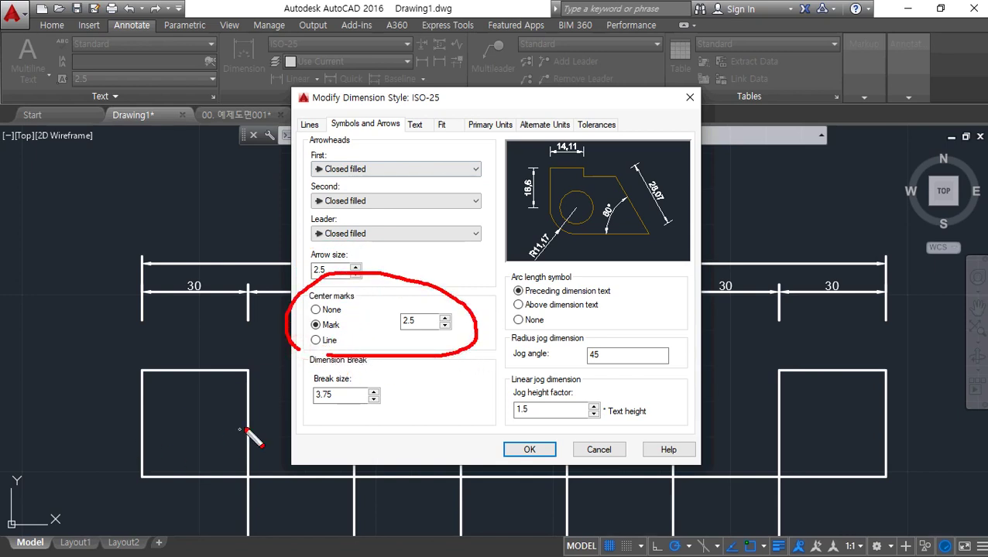
{"action": "mouse_move", "coordinate": [293, 355]}
{"action": "left_mouse_down"}
{"action": "mouse_move", "coordinate": [487, 354]}
{"action": "mouse_move", "coordinate": [497, 121]}
{"action": "left_mouse_up"}
{"action": "left_click_drag", "start_coordinate": [590, 279], "coordinate": [529, 346]}
{"action": "left_click_drag", "start_coordinate": [630, 304], "coordinate": [527, 402]}
{"action": "left_click_drag", "start_coordinate": [666, 336], "coordinate": [580, 431]}
{"action": "left_click_drag", "start_coordinate": [319, 364], "coordinate": [296, 399]}
{"action": "left_click_drag", "start_coordinate": [352, 368], "coordinate": [303, 416]}
{"action": "left_click_drag", "start_coordinate": [414, 360], "coordinate": [345, 422]}
{"action": "left_click_drag", "start_coordinate": [534, 349], "coordinate": [440, 431]}
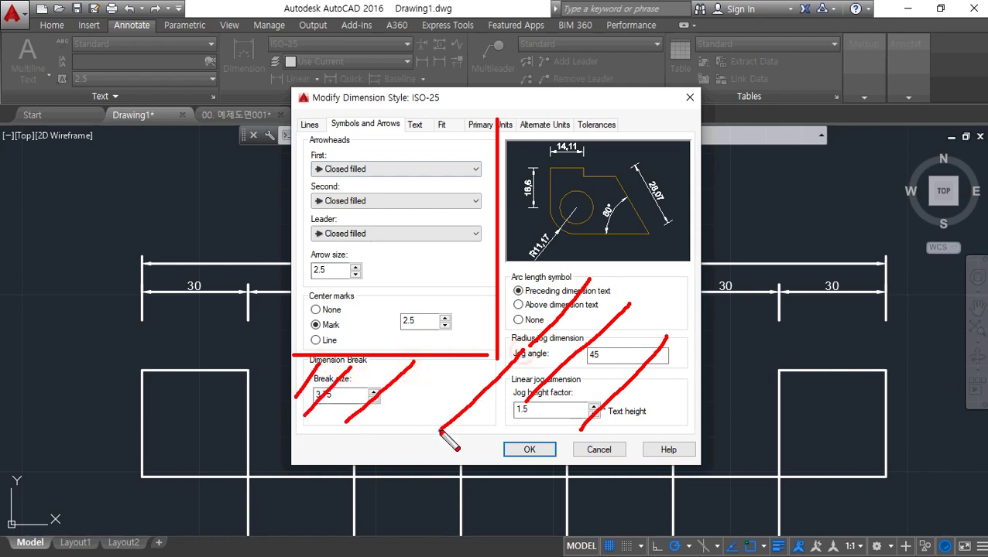
{"action": "left_click_drag", "start_coordinate": [620, 335], "coordinate": [536, 415]}
{"action": "key", "text": "Delete"}
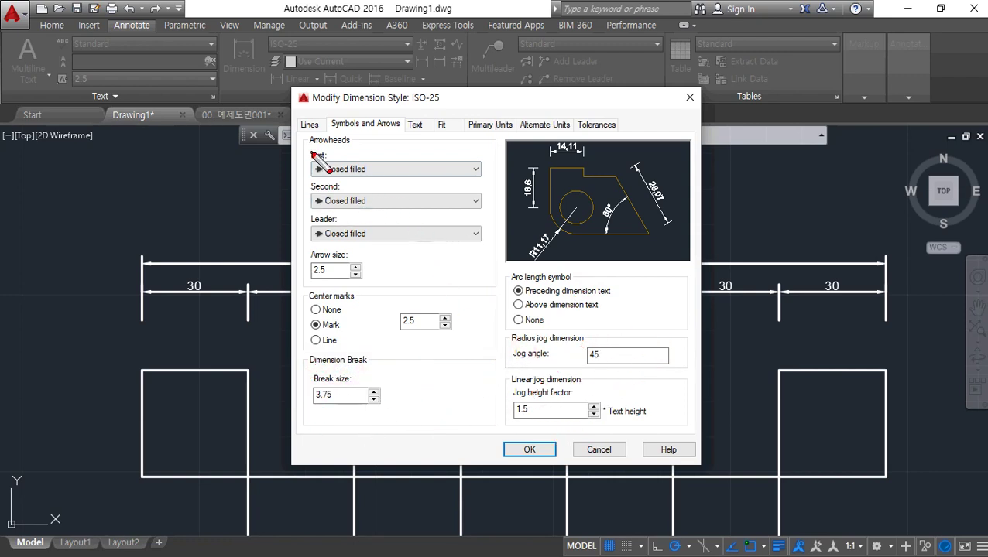
{"action": "mouse_move", "coordinate": [302, 153]}
{"action": "left_mouse_down"}
{"action": "mouse_move", "coordinate": [295, 178]}
{"action": "mouse_move", "coordinate": [377, 190]}
{"action": "mouse_move", "coordinate": [343, 151]}
{"action": "left_mouse_up"}
{"action": "key", "text": "Escape"}
{"action": "key", "text": "Escape"}
{"action": "key", "text": "Escape"}
{"action": "key", "text": "Escape"}
Step: Change the first and second arrowheads of the ISO-25 dimension style to Dot and apply the change to the drawing
{"action": "scroll", "coordinate": [131, 282], "scroll_direction": "up", "scroll_amount": 6}
{"action": "middle_click_drag", "start_coordinate": [168, 290], "coordinate": [160, 347]}
{"action": "left_click_drag", "start_coordinate": [170, 408], "coordinate": [188, 333]}
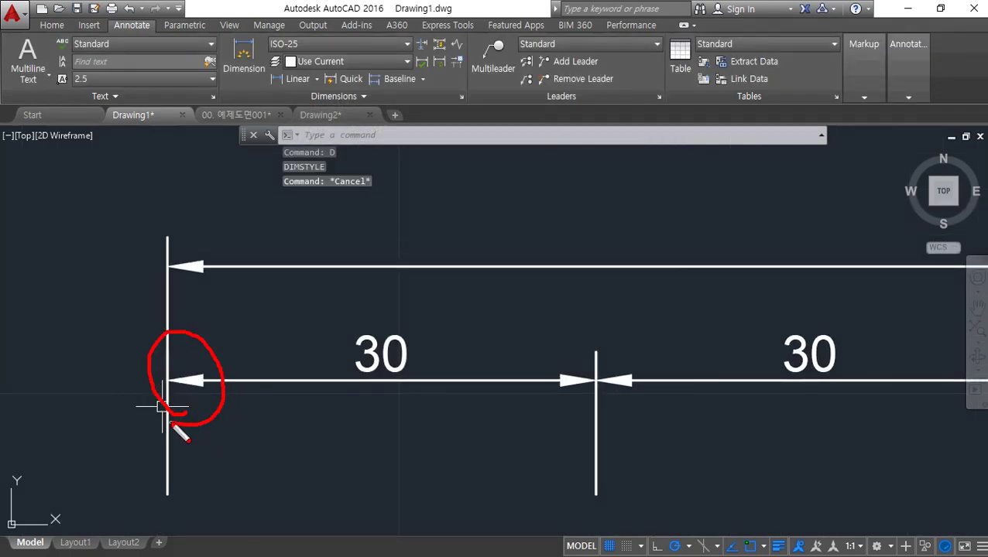
{"action": "key", "text": "Escape"}
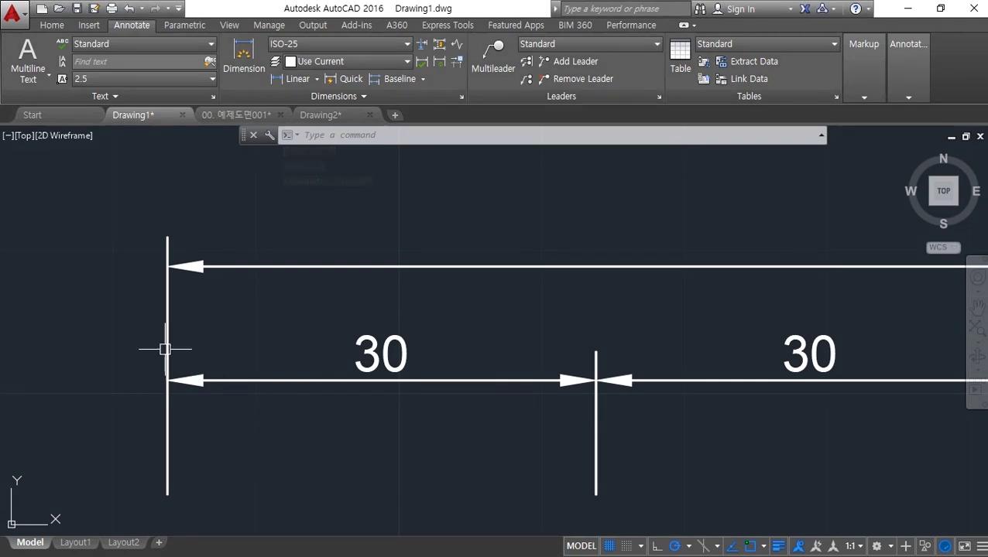
{"action": "type", "text": "d"}
{"action": "key", "text": "Return"}
{"action": "left_click", "coordinate": [648, 253]}
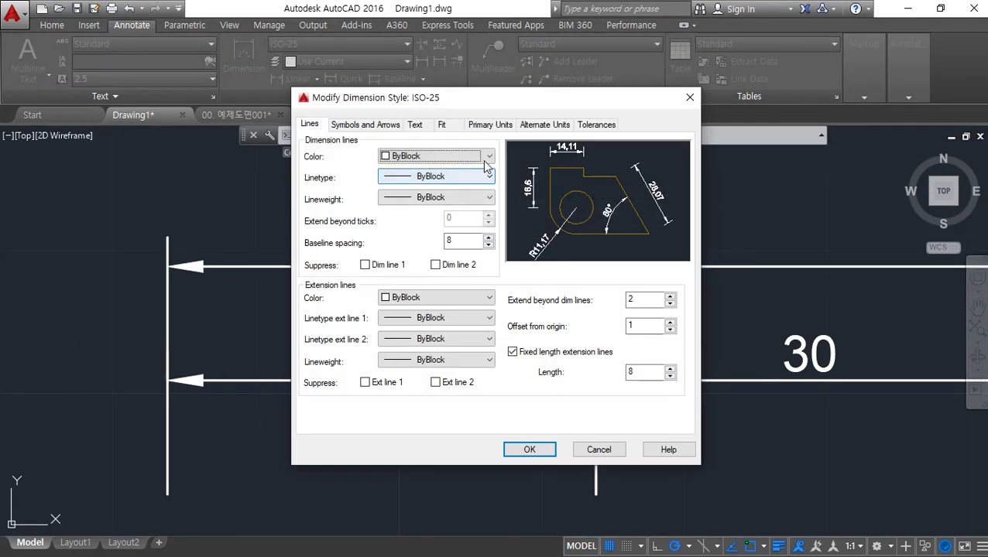
{"action": "left_click", "coordinate": [359, 126]}
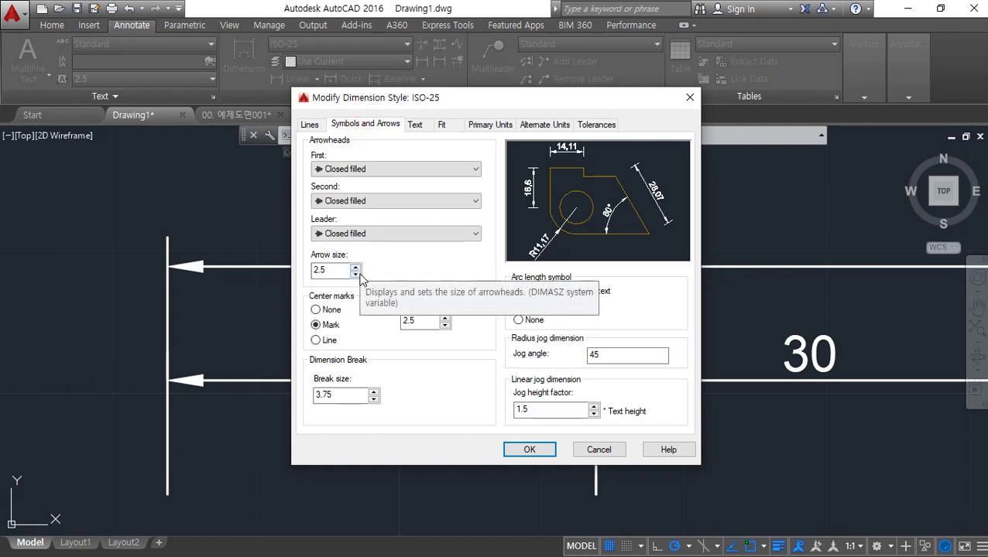
{"action": "left_click", "coordinate": [473, 168]}
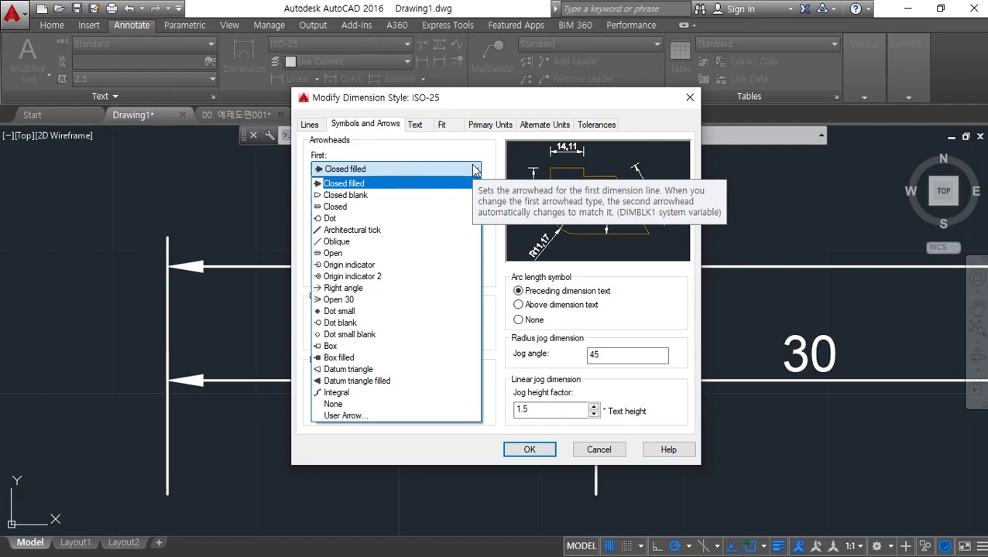
{"action": "left_click", "coordinate": [430, 217]}
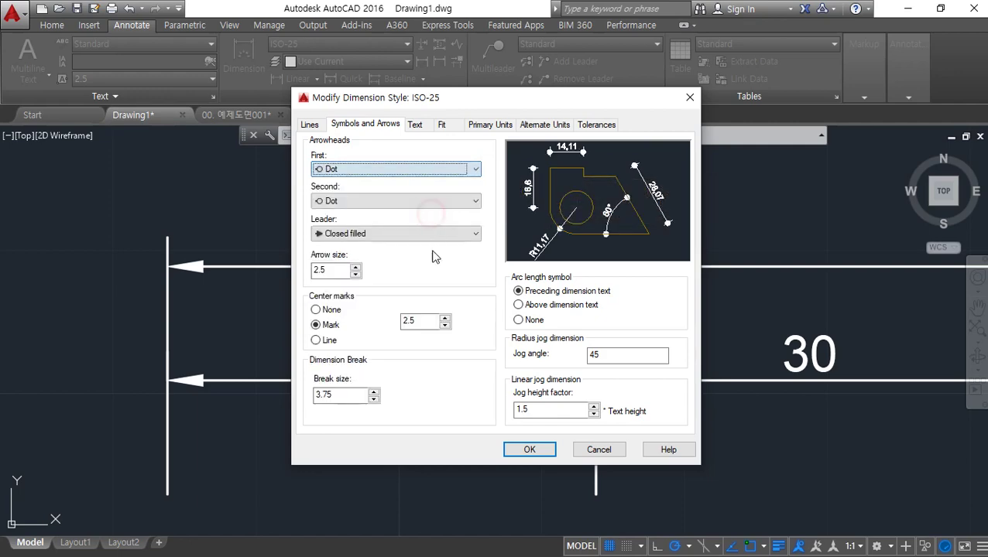
{"action": "left_click", "coordinate": [526, 451]}
{"action": "left_click", "coordinate": [579, 396]}
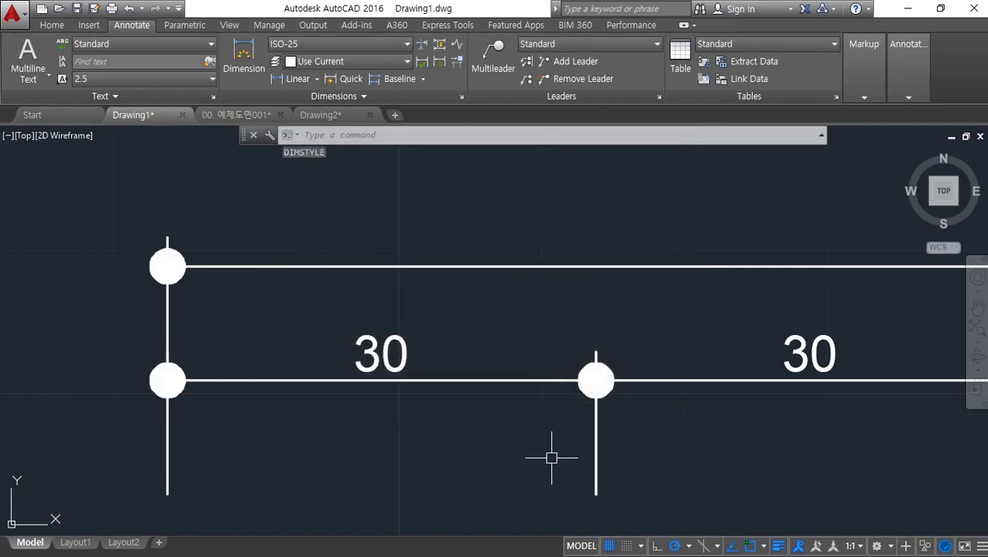
Step: Change the first and second arrowheads of the ISO-25 dimension style to Oblique and apply the change
{"action": "type", "text": "d"}
{"action": "key", "text": "Return"}
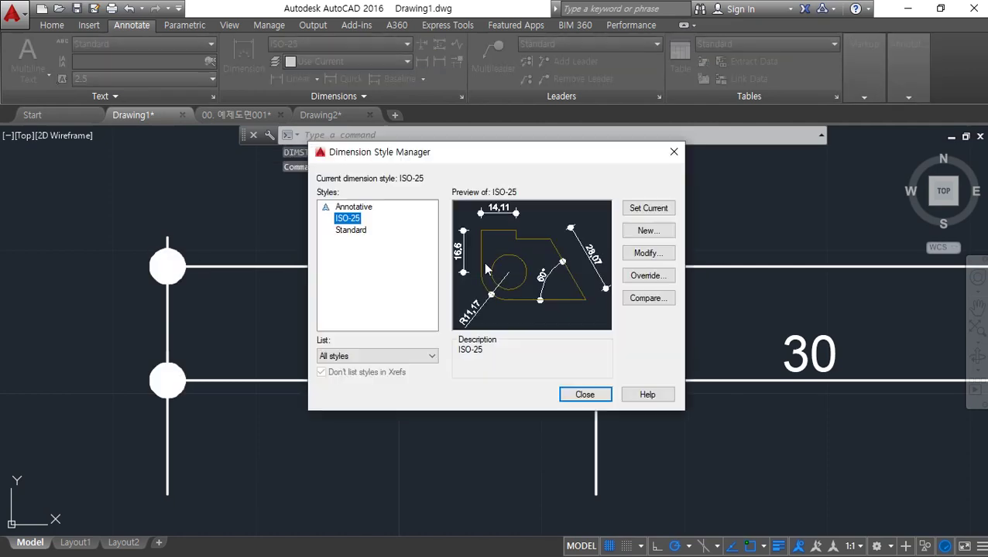
{"action": "left_click", "coordinate": [643, 253]}
{"action": "left_click", "coordinate": [461, 169]}
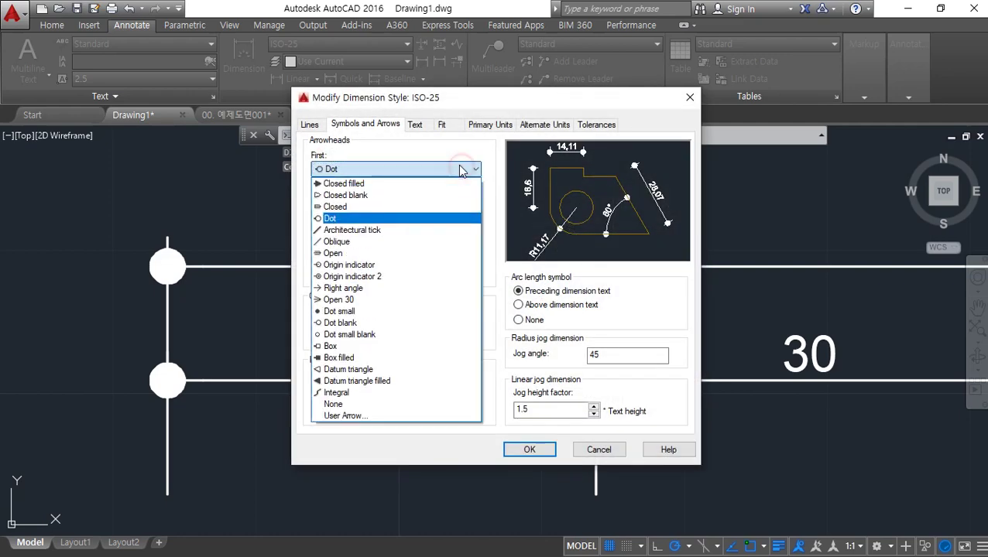
{"action": "left_click", "coordinate": [426, 242]}
{"action": "left_click", "coordinate": [529, 449]}
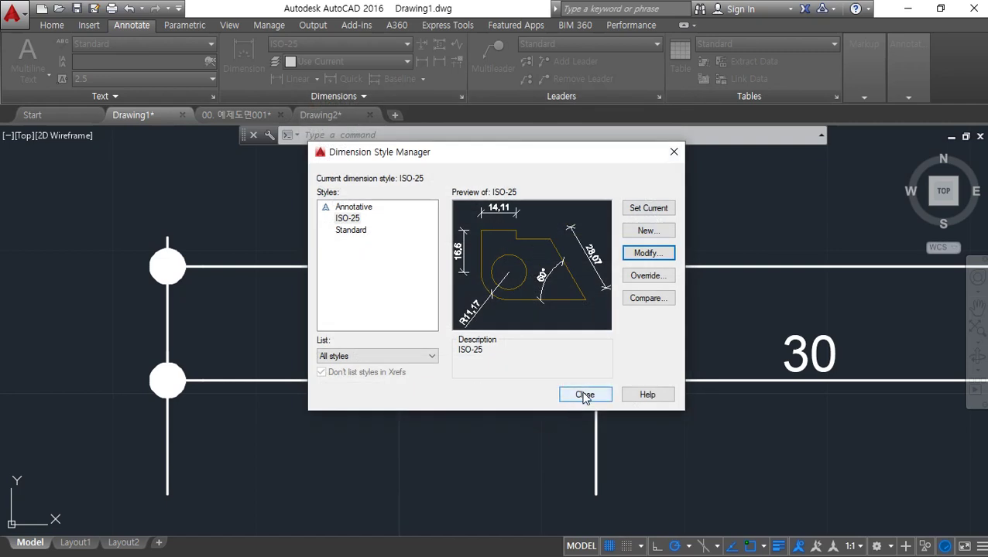
{"action": "left_click", "coordinate": [585, 396]}
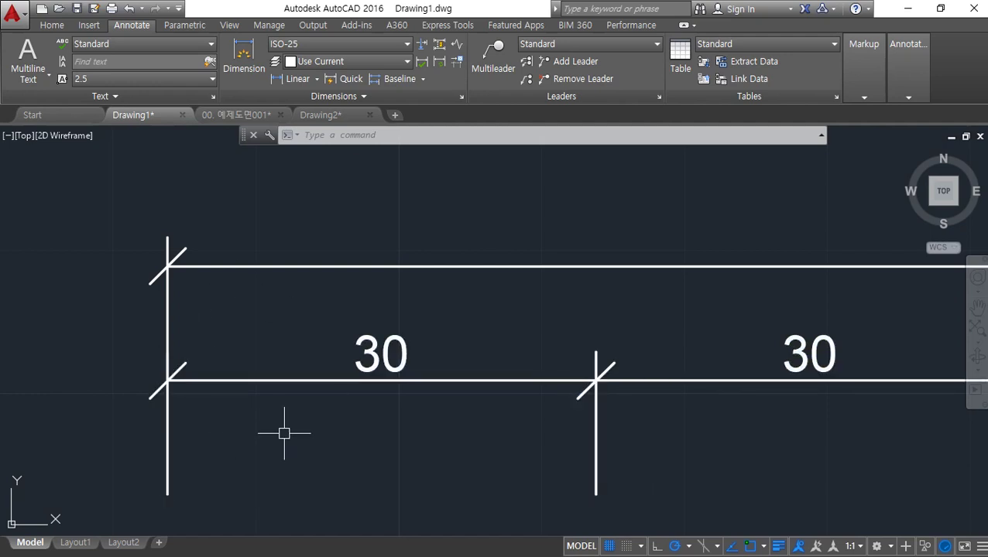
Step: Set the ISO-25 arrowheads to Dot, then switch them to Closed filled and apply the style
{"action": "type", "text": "d"}
{"action": "key", "text": "Return"}
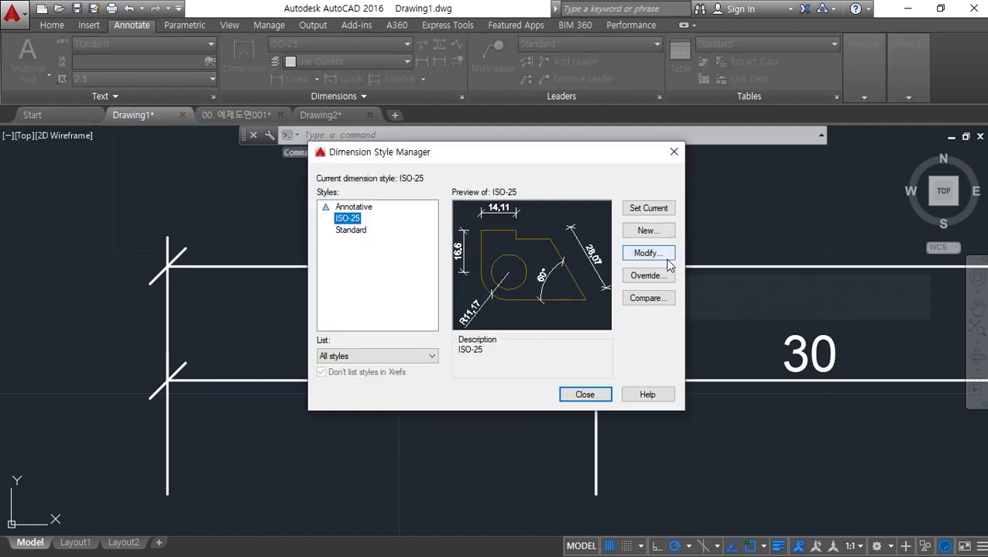
{"action": "left_click", "coordinate": [668, 260]}
{"action": "left_click", "coordinate": [459, 170]}
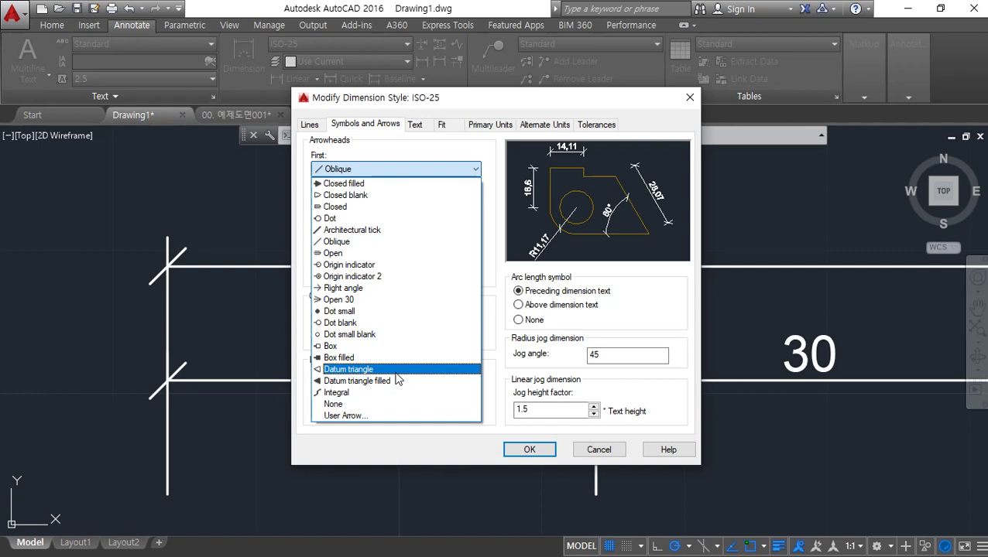
{"action": "left_click", "coordinate": [372, 219]}
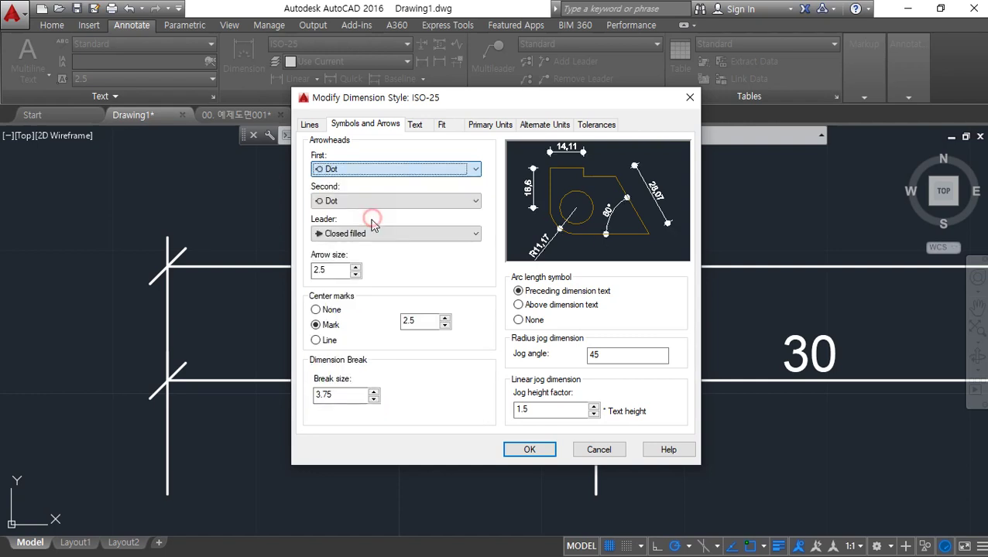
{"action": "key", "text": "ctrl+shift+d"}
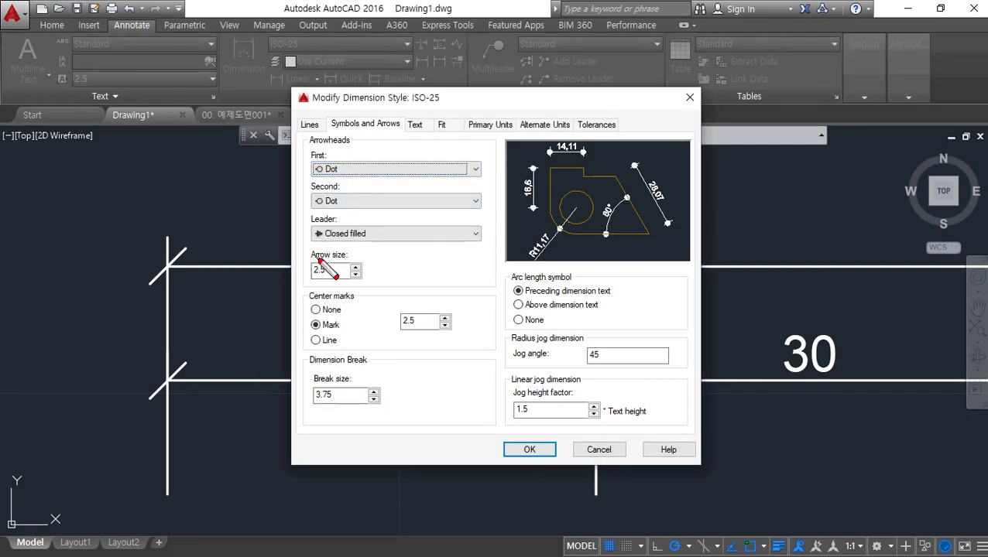
{"action": "mouse_move", "coordinate": [331, 286]}
{"action": "left_mouse_down"}
{"action": "mouse_move", "coordinate": [311, 253]}
{"action": "mouse_move", "coordinate": [350, 284]}
{"action": "left_mouse_up"}
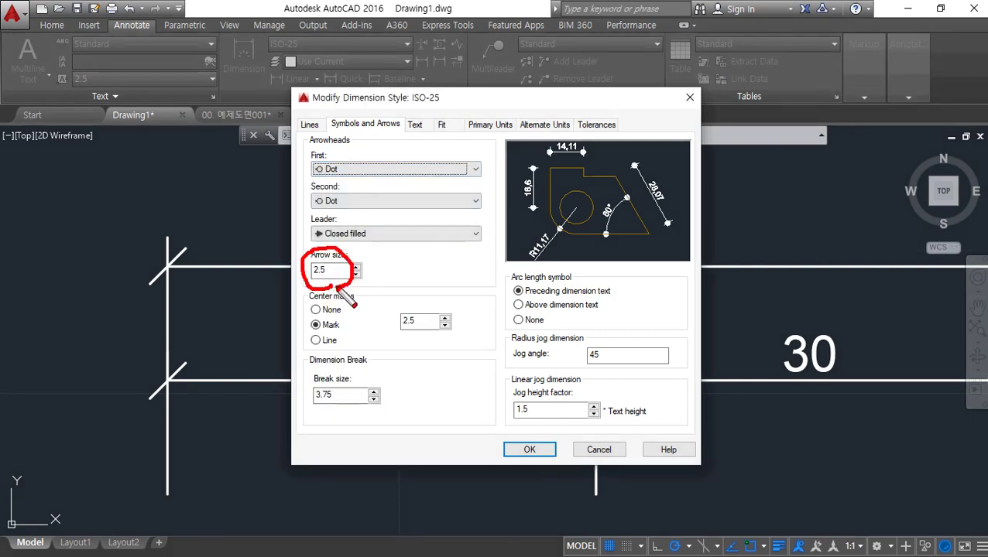
{"action": "key", "text": "Escape"}
{"action": "left_click", "coordinate": [354, 167]}
{"action": "left_click", "coordinate": [364, 187]}
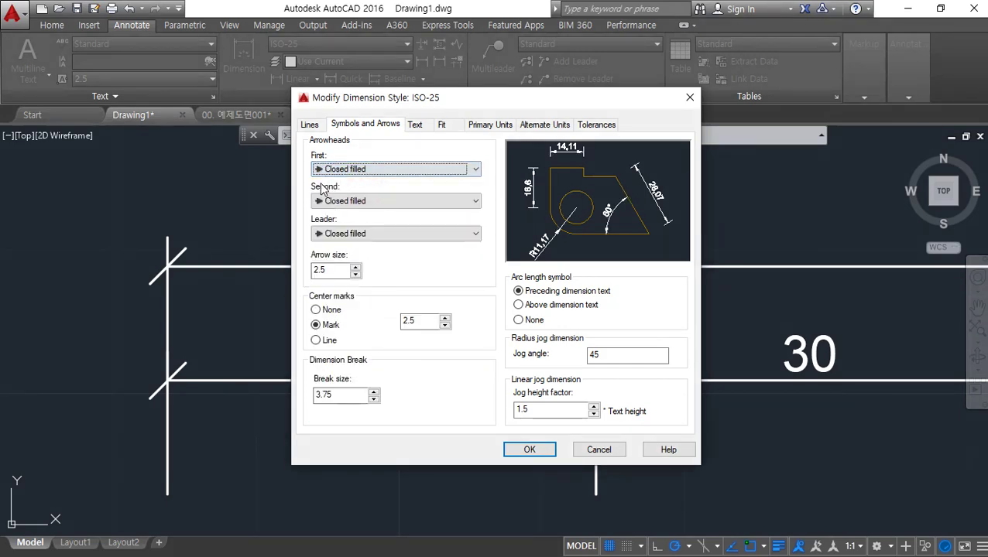
{"action": "left_click", "coordinate": [534, 456]}
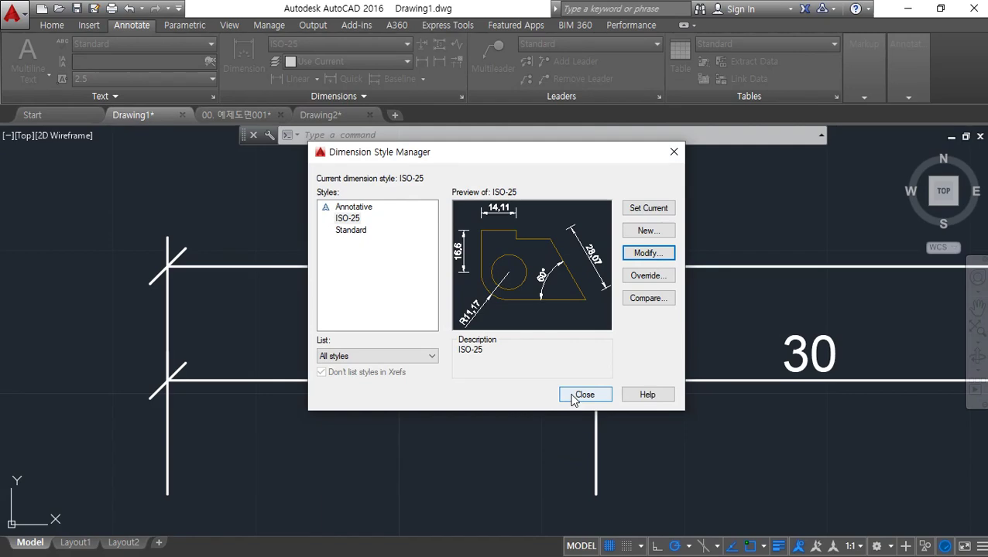
{"action": "left_click", "coordinate": [525, 396]}
Step: Modify the ISO-25 dimension style to use Dot for the first and second arrowheads and apply it
{"action": "key", "text": "ctrl+2"}
{"action": "mouse_move", "coordinate": [196, 303]}
{"action": "left_mouse_down"}
{"action": "mouse_move", "coordinate": [215, 252]}
{"action": "mouse_move", "coordinate": [219, 306]}
{"action": "left_mouse_up"}
{"action": "key", "text": "Escape"}
{"action": "type", "text": "d"}
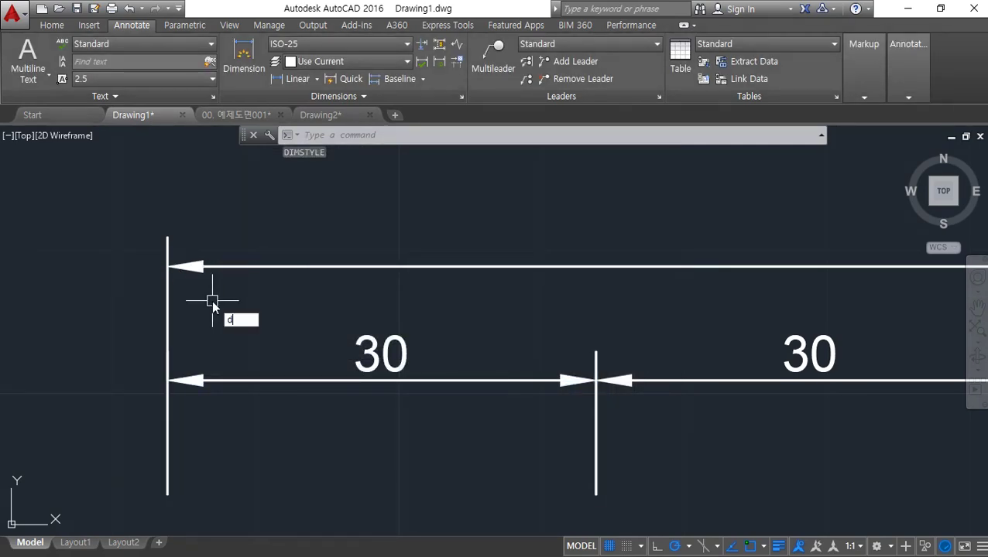
{"action": "key", "text": "Return"}
{"action": "left_click", "coordinate": [648, 253]}
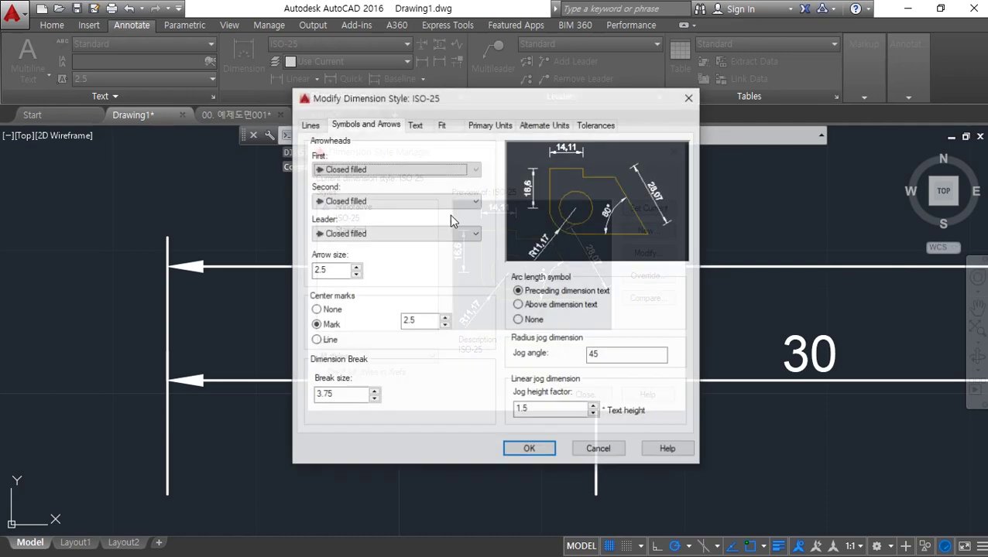
{"action": "left_click", "coordinate": [430, 171]}
{"action": "left_click", "coordinate": [418, 218]}
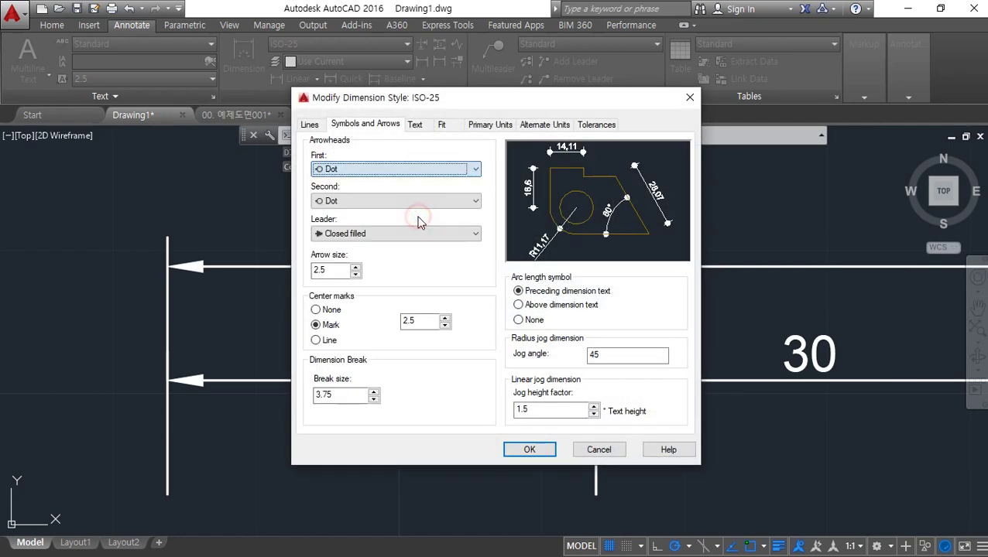
{"action": "left_click", "coordinate": [529, 450]}
{"action": "left_click", "coordinate": [582, 395]}
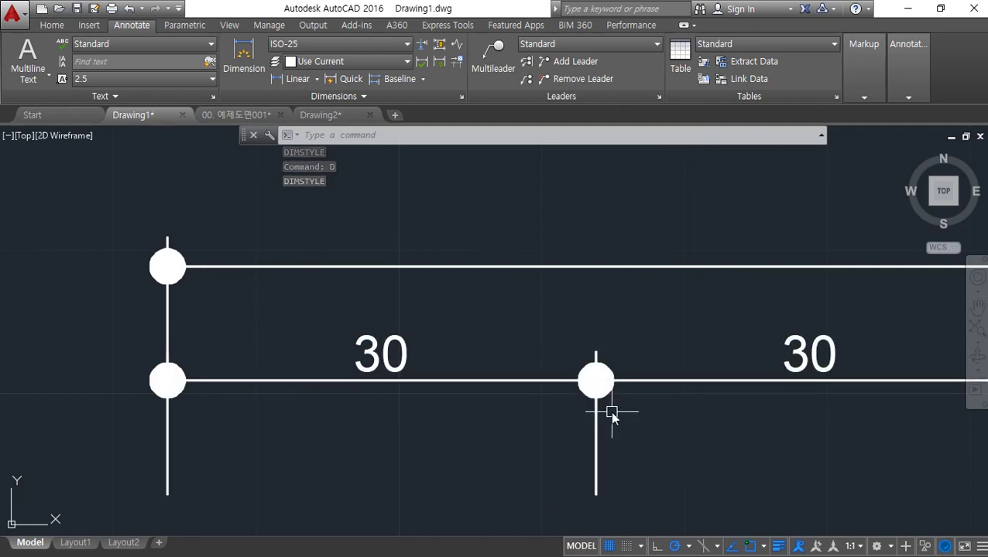
Step: Set the arrow size of the ISO-25 dimension style to 1.8 and apply it to the dimensions
{"action": "type", "text": "d"}
{"action": "key", "text": "Return"}
{"action": "left_click", "coordinate": [582, 253]}
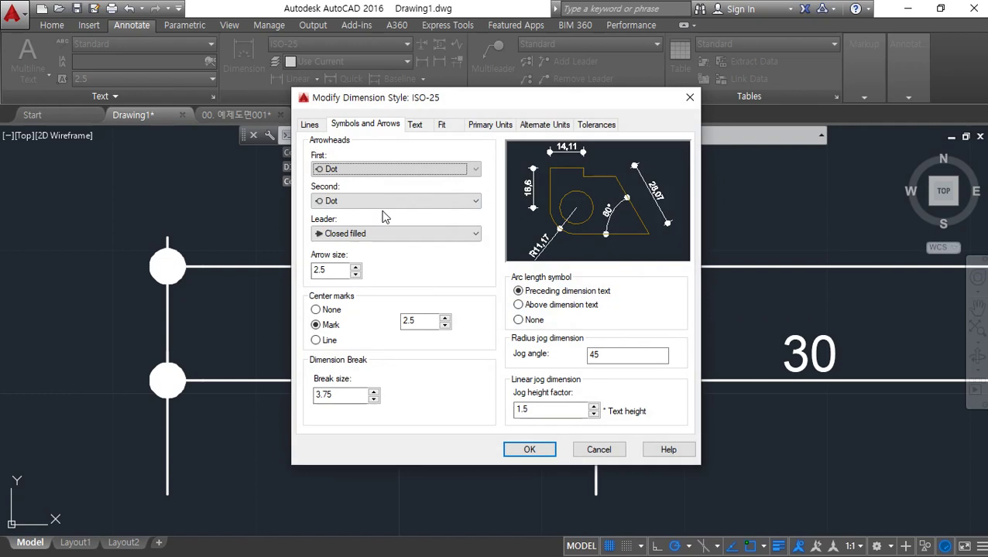
{"action": "double_click", "coordinate": [332, 270]}
{"action": "type", "text": "1.8"}
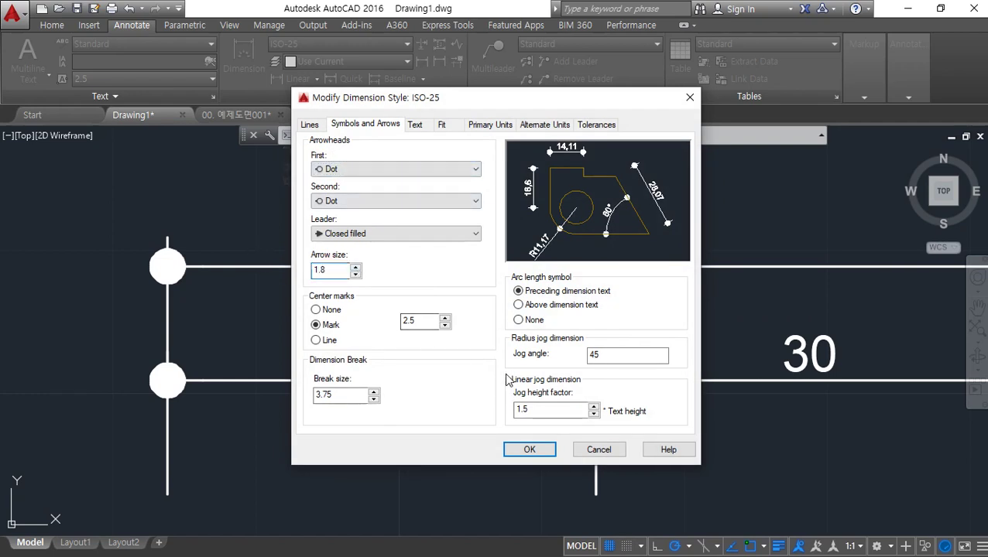
{"action": "left_click", "coordinate": [541, 451]}
{"action": "left_click", "coordinate": [580, 397]}
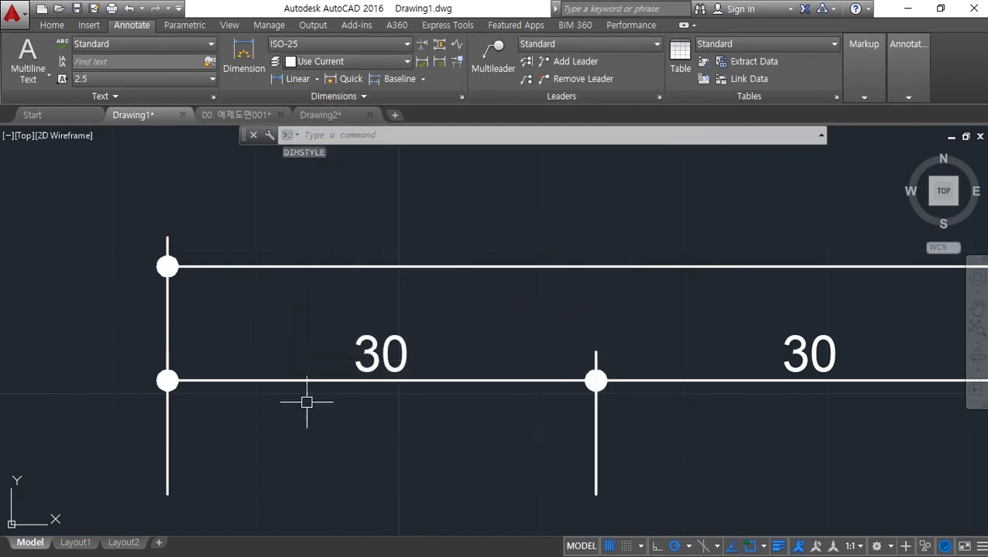
Step: Reopen the ISO-25 dimension style, enter an arrow size of 1.8 again and apply it
{"action": "type", "text": "d"}
{"action": "key", "text": "Return"}
{"action": "left_click", "coordinate": [631, 256]}
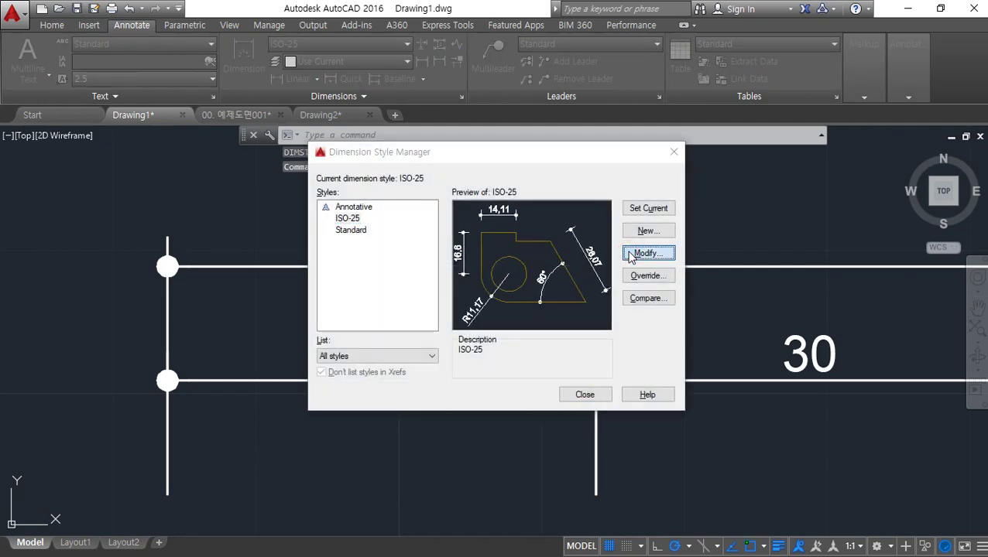
{"action": "left_click", "coordinate": [336, 265]}
{"action": "type", "text": "1.8"}
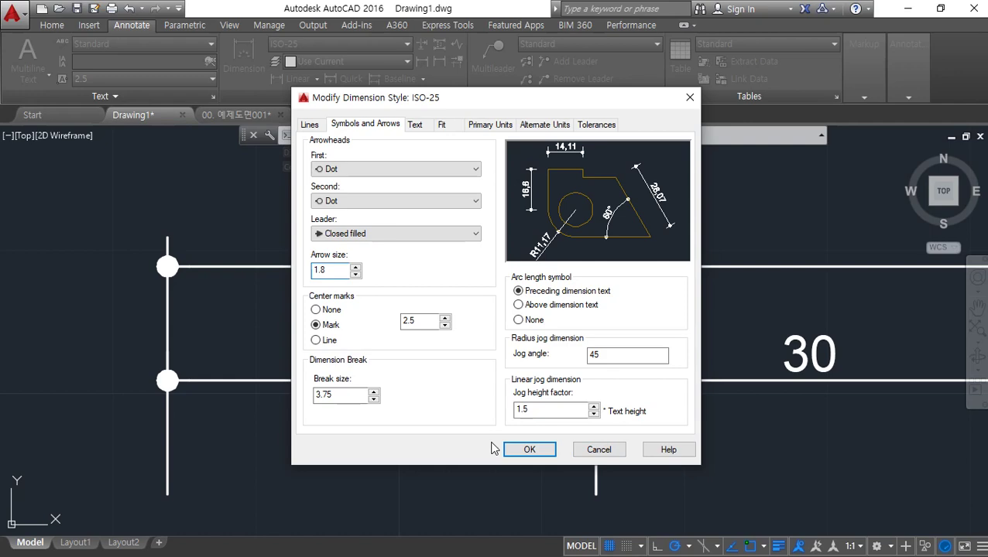
{"action": "left_click", "coordinate": [517, 449]}
{"action": "left_click", "coordinate": [587, 395]}
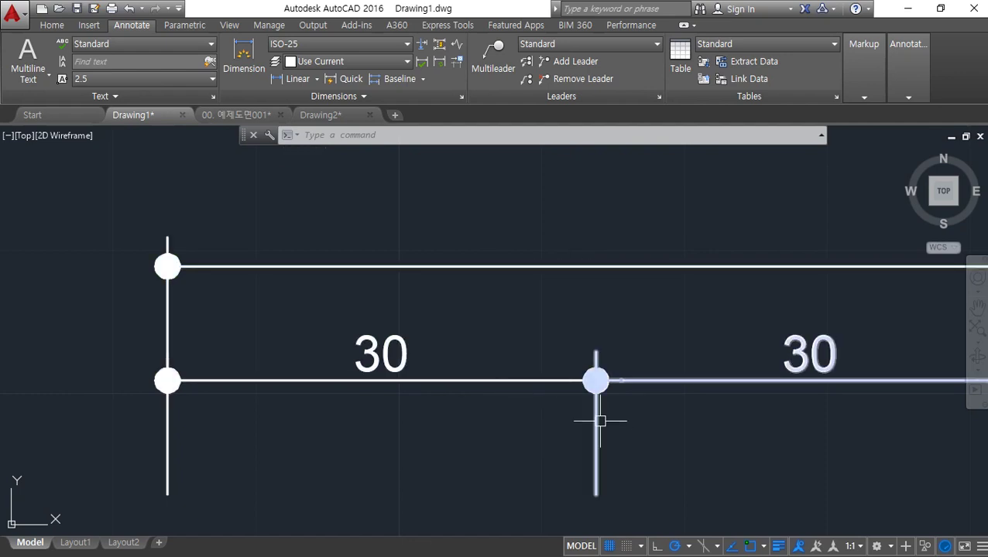
Step: Set the arrow size of the ISO-25 dimension style back to 2.5 and apply it
{"action": "type", "text": "d"}
{"action": "key", "text": "Return"}
{"action": "left_click", "coordinate": [648, 254]}
{"action": "left_click", "coordinate": [331, 271]}
{"action": "left_click_drag", "start_coordinate": [331, 272], "coordinate": [248, 263]}
{"action": "type", "text": "2.5"}
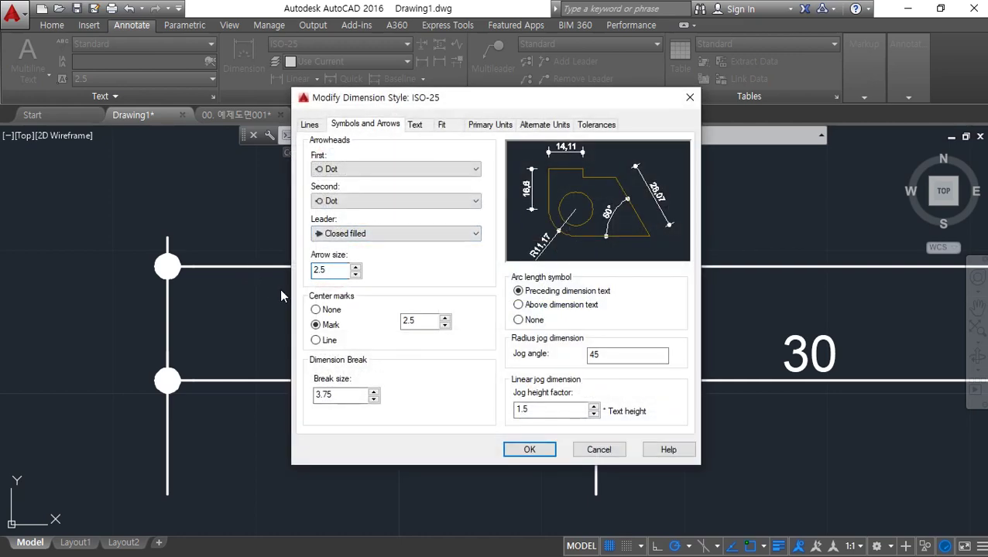
{"action": "left_click", "coordinate": [520, 453]}
{"action": "left_click", "coordinate": [585, 394]}
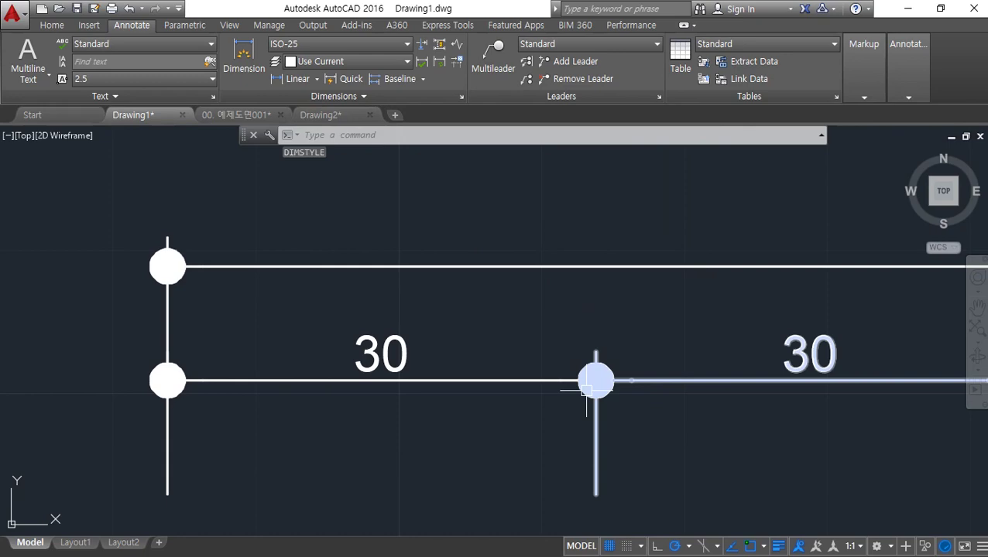
Step: Modify the ISO-25 dimension style to keep Dot as the first arrowhead and use Oblique as the second, and apply it
{"action": "key", "text": "Return"}
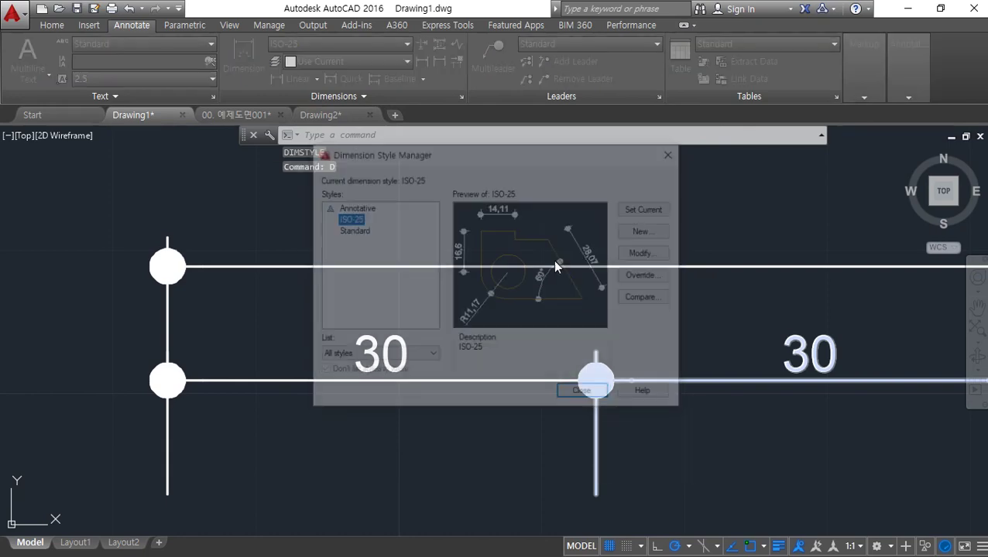
{"action": "left_click", "coordinate": [649, 253]}
{"action": "left_click", "coordinate": [432, 169]}
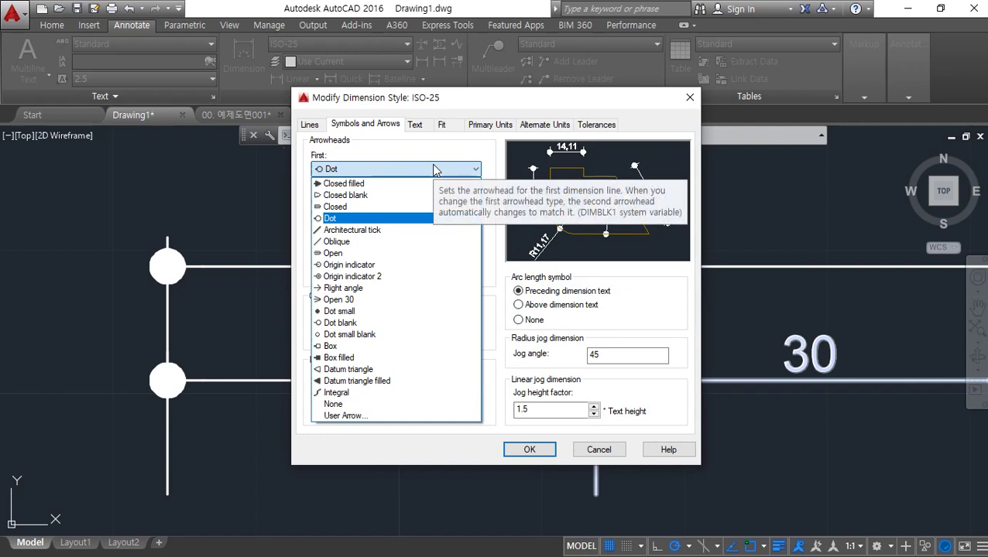
{"action": "left_click", "coordinate": [431, 218]}
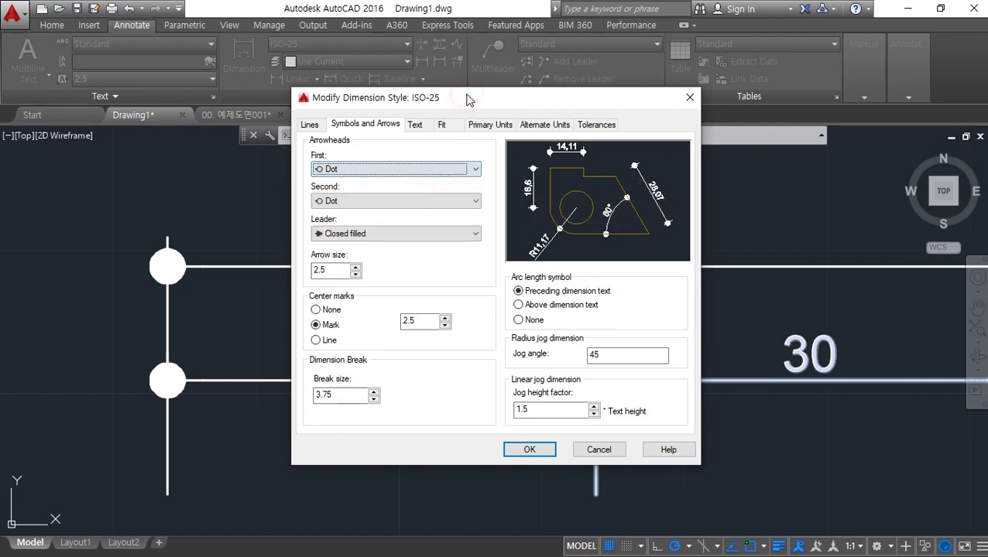
{"action": "left_click", "coordinate": [398, 201]}
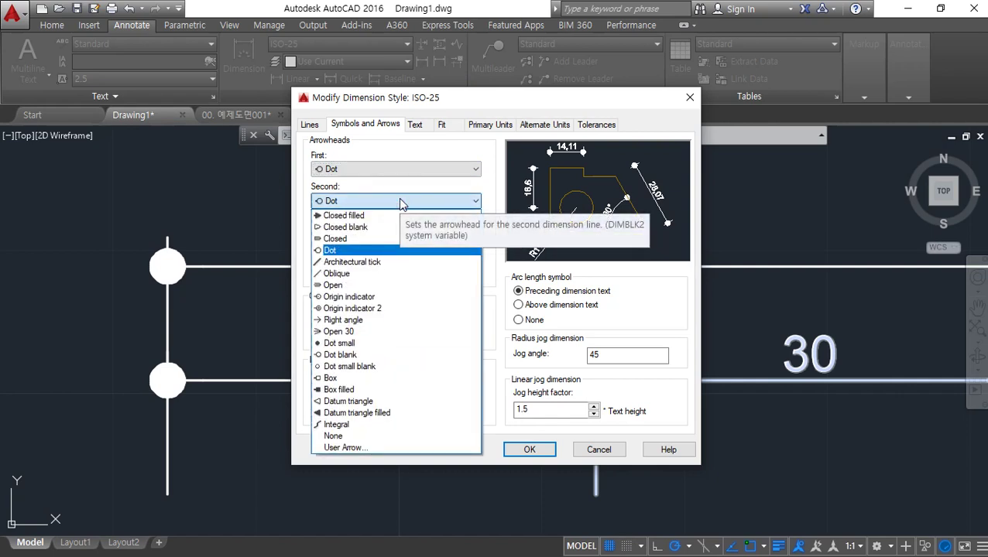
{"action": "left_click", "coordinate": [427, 273]}
{"action": "mouse_move", "coordinate": [371, 169]}
{"action": "left_mouse_down"}
{"action": "mouse_move", "coordinate": [403, 209]}
{"action": "mouse_move", "coordinate": [366, 172]}
{"action": "left_mouse_up"}
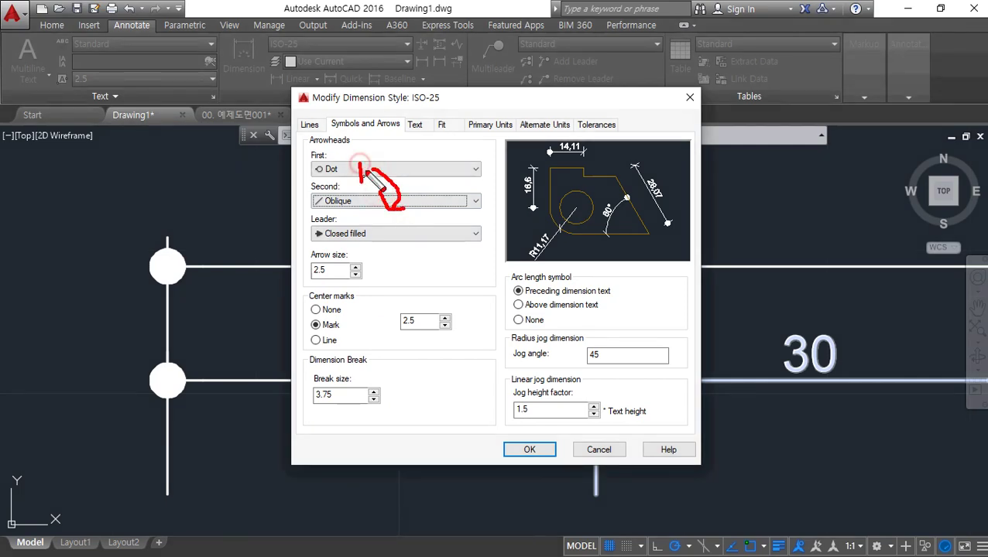
{"action": "left_click", "coordinate": [530, 450]}
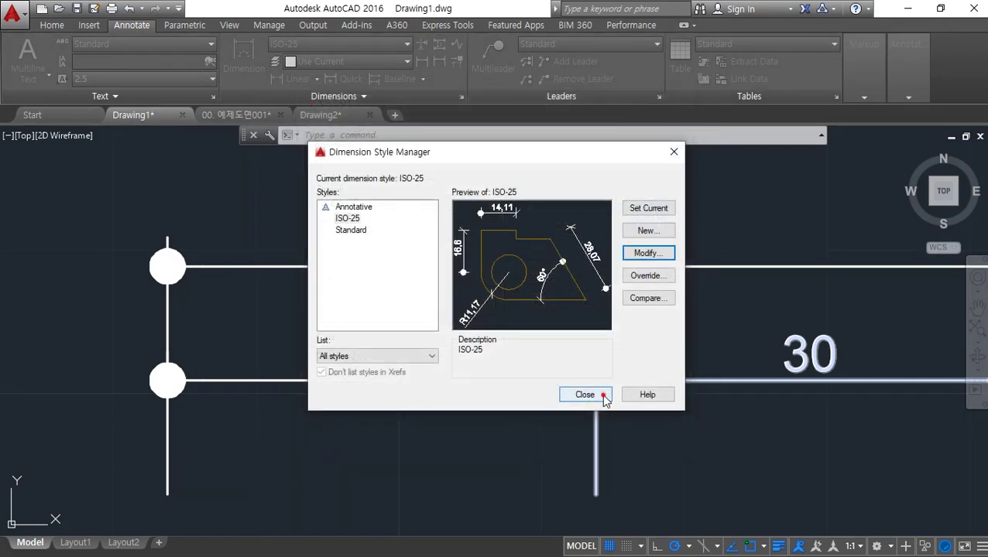
{"action": "left_click", "coordinate": [603, 397]}
{"action": "mouse_move", "coordinate": [623, 426]}
{"action": "left_mouse_down"}
{"action": "mouse_move", "coordinate": [535, 383]}
{"action": "mouse_move", "coordinate": [634, 428]}
{"action": "left_mouse_up"}
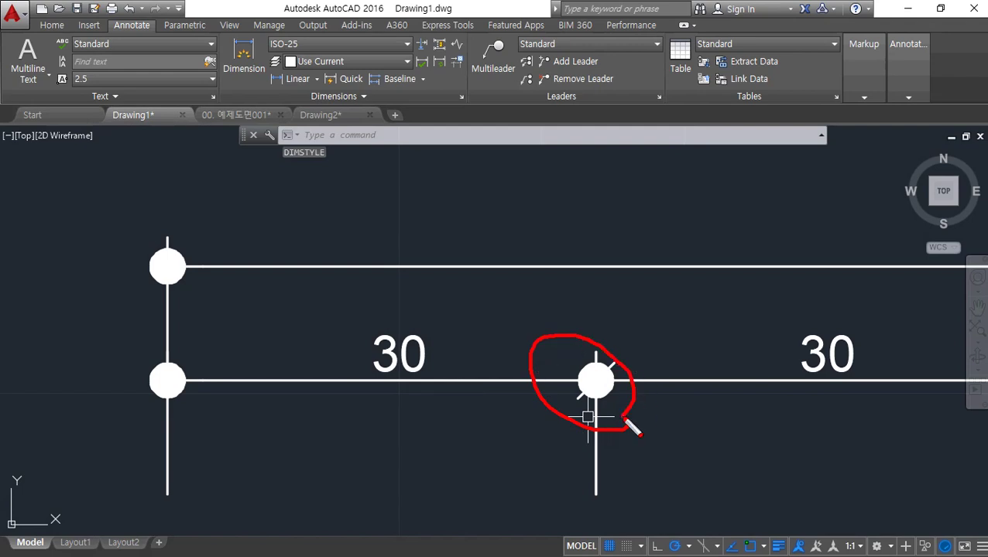
Step: Erase the second and fourth 30 dimensions in the lower row of chained dimensions
{"action": "scroll", "coordinate": [799, 410], "scroll_direction": "down", "scroll_amount": 2}
{"action": "mouse_move", "coordinate": [721, 412]}
{"action": "middle_mouse_down"}
{"action": "mouse_move", "coordinate": [350, 377]}
{"action": "mouse_move", "coordinate": [538, 361]}
{"action": "middle_mouse_up"}
{"action": "left_click", "coordinate": [538, 361]}
{"action": "left_click", "coordinate": [485, 313]}
{"action": "type", "text": "e"}
{"action": "key", "text": "Return"}
{"action": "middle_click_drag", "start_coordinate": [815, 396], "coordinate": [664, 394]}
{"action": "left_click", "coordinate": [885, 363]}
{"action": "left_click", "coordinate": [858, 306]}
{"action": "type", "text": "e"}
{"action": "key", "text": "Return"}
{"action": "middle_click_drag", "start_coordinate": [563, 421], "coordinate": [740, 439]}
{"action": "left_click_drag", "start_coordinate": [152, 334], "coordinate": [167, 370]}
{"action": "mouse_move", "coordinate": [404, 387]}
{"action": "left_mouse_down"}
{"action": "mouse_move", "coordinate": [381, 358]}
{"action": "mouse_move", "coordinate": [433, 379]}
{"action": "left_mouse_up"}
{"action": "mouse_move", "coordinate": [652, 379]}
{"action": "left_mouse_down"}
{"action": "mouse_move", "coordinate": [671, 325]}
{"action": "mouse_move", "coordinate": [695, 375]}
{"action": "left_mouse_up"}
{"action": "mouse_move", "coordinate": [925, 381]}
{"action": "left_mouse_down"}
{"action": "mouse_move", "coordinate": [961, 344]}
{"action": "mouse_move", "coordinate": [946, 381]}
{"action": "left_mouse_up"}
{"action": "key", "text": "Escape"}
Step: In the ISO-25 dimension style, change the first arrowhead and then the second arrowhead to Dot small
{"action": "type", "text": "d"}
{"action": "key", "text": "Return"}
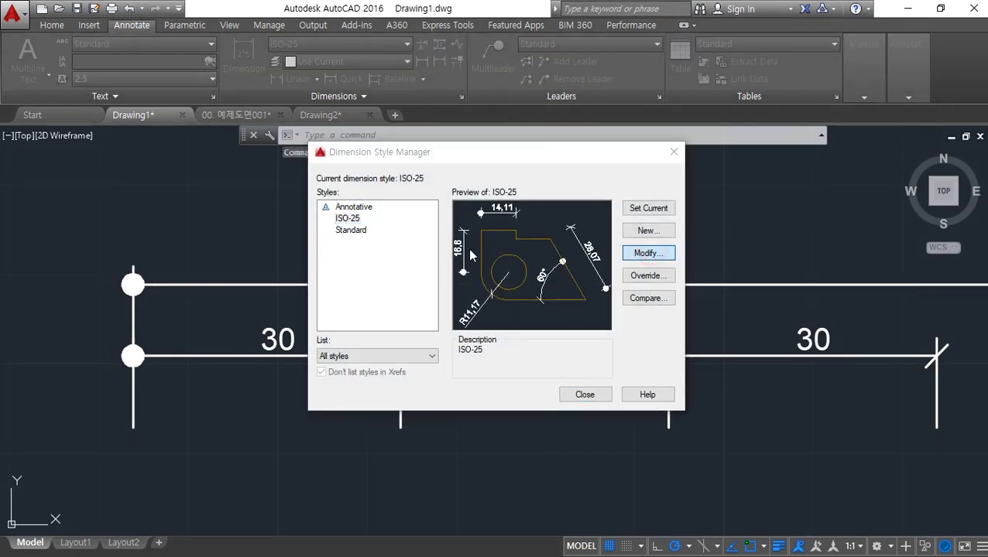
{"action": "left_click", "coordinate": [648, 253]}
{"action": "left_click", "coordinate": [432, 170]}
{"action": "left_click", "coordinate": [432, 170]}
{"action": "left_click", "coordinate": [432, 170]}
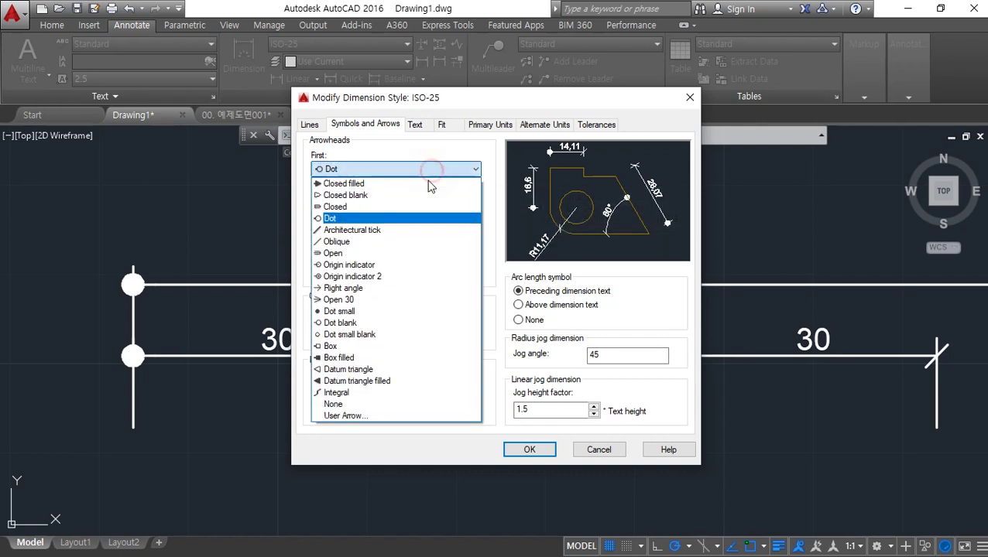
{"action": "left_click", "coordinate": [406, 313]}
{"action": "mouse_move", "coordinate": [357, 225]}
{"action": "left_mouse_down"}
{"action": "mouse_move", "coordinate": [325, 232]}
{"action": "mouse_move", "coordinate": [406, 209]}
{"action": "mouse_move", "coordinate": [370, 276]}
{"action": "left_mouse_up"}
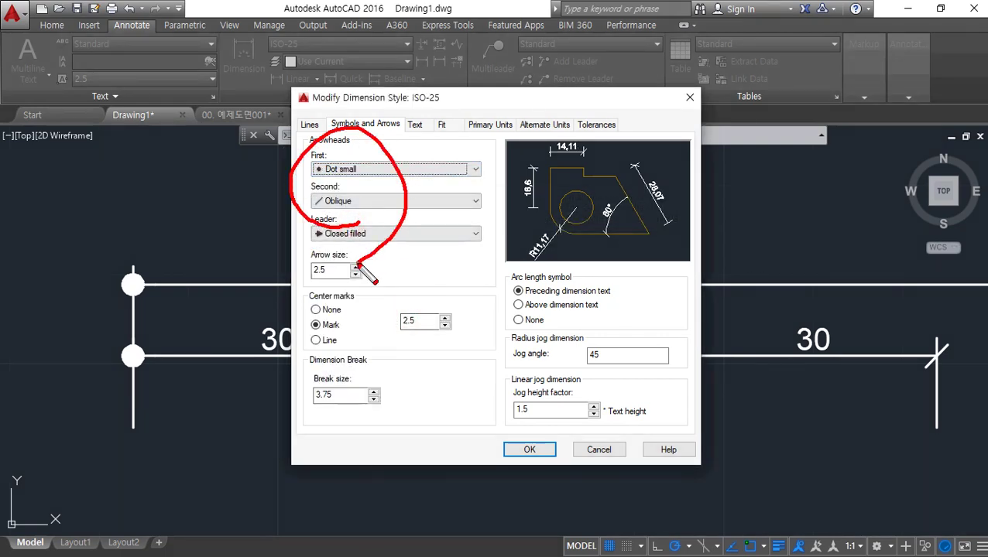
{"action": "left_click", "coordinate": [416, 169]}
{"action": "left_click", "coordinate": [416, 169]}
{"action": "left_click", "coordinate": [358, 200]}
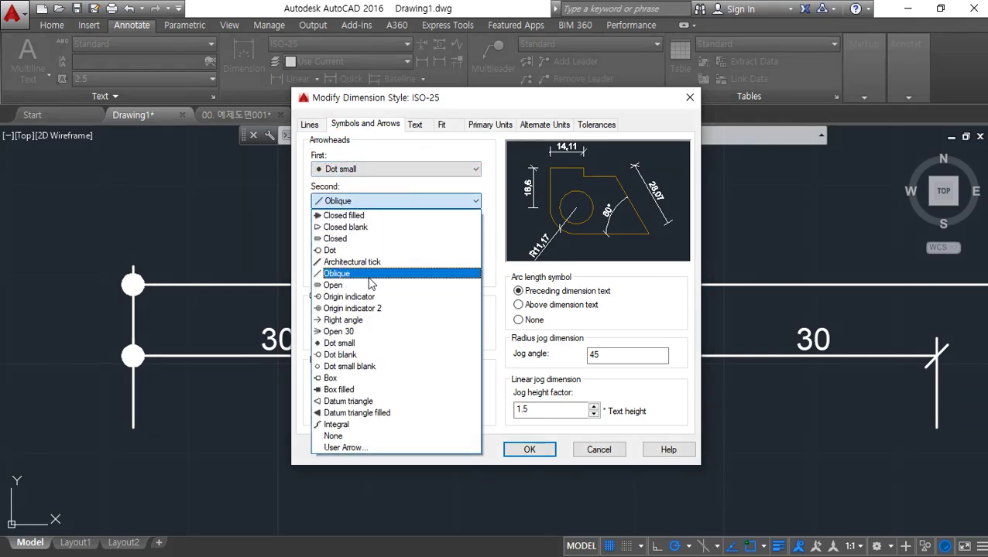
{"action": "left_click", "coordinate": [362, 347]}
Step: Try Oblique and then Box as the first arrowhead of the ISO-25 dimension style
{"action": "left_click", "coordinate": [392, 169]}
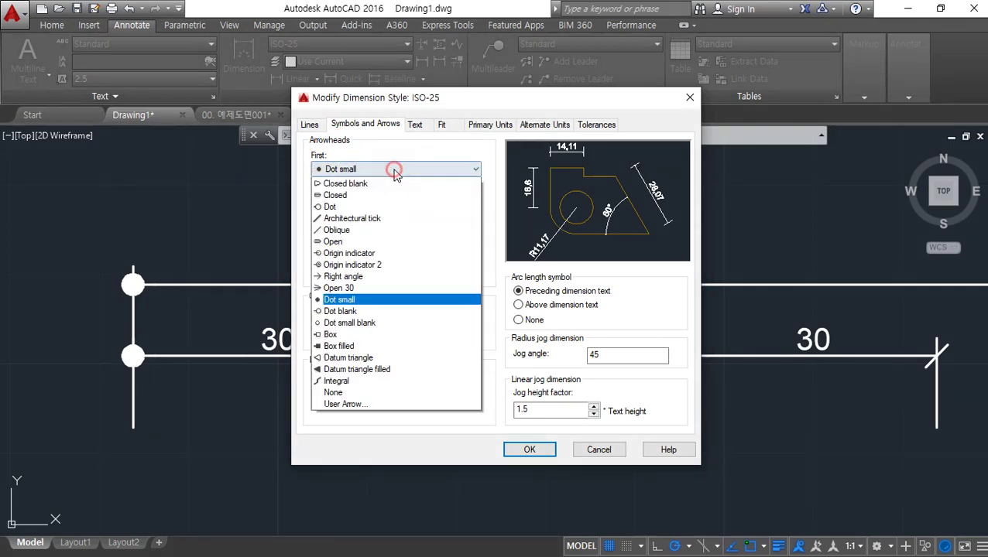
{"action": "left_click", "coordinate": [375, 227]}
{"action": "left_click", "coordinate": [391, 169]}
{"action": "left_click", "coordinate": [364, 355]}
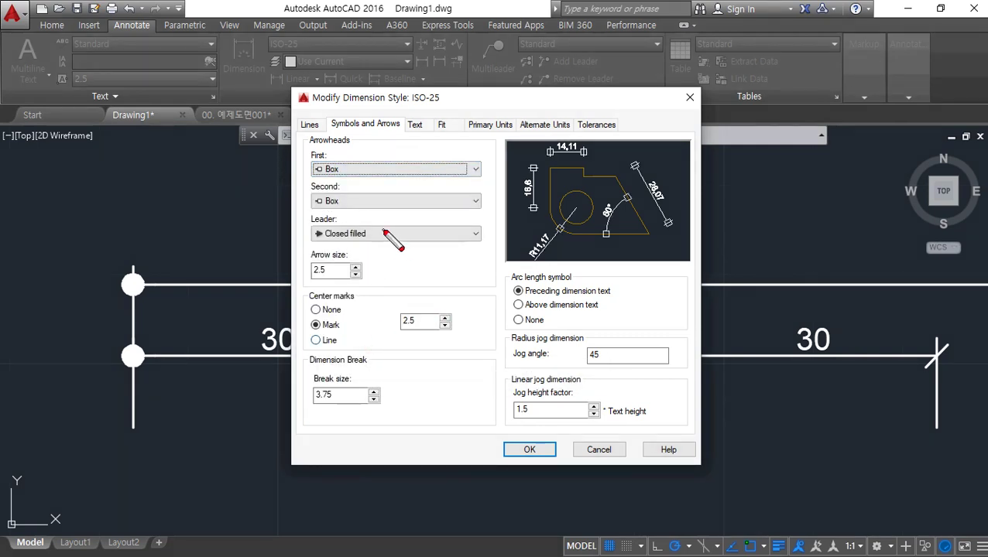
{"action": "left_click_drag", "start_coordinate": [419, 263], "coordinate": [366, 211]}
{"action": "mouse_move", "coordinate": [412, 137]}
{"action": "left_mouse_down"}
{"action": "mouse_move", "coordinate": [377, 166]}
{"action": "mouse_move", "coordinate": [398, 164]}
{"action": "mouse_move", "coordinate": [379, 203]}
{"action": "mouse_move", "coordinate": [396, 207]}
{"action": "left_mouse_up"}
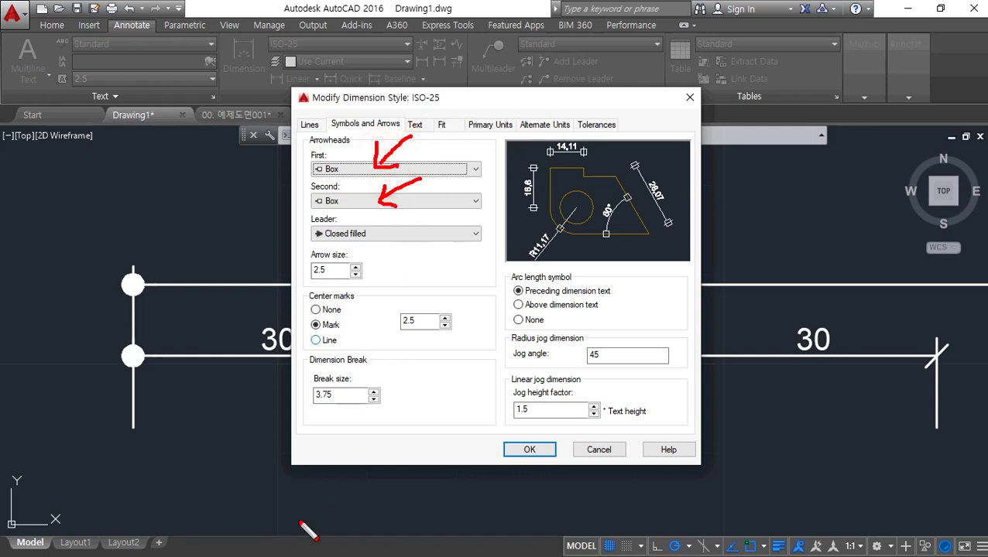
{"action": "mouse_move", "coordinate": [422, 255]}
{"action": "left_mouse_down"}
{"action": "mouse_move", "coordinate": [389, 237]}
{"action": "mouse_move", "coordinate": [378, 212]}
{"action": "mouse_move", "coordinate": [395, 218]}
{"action": "left_mouse_up"}
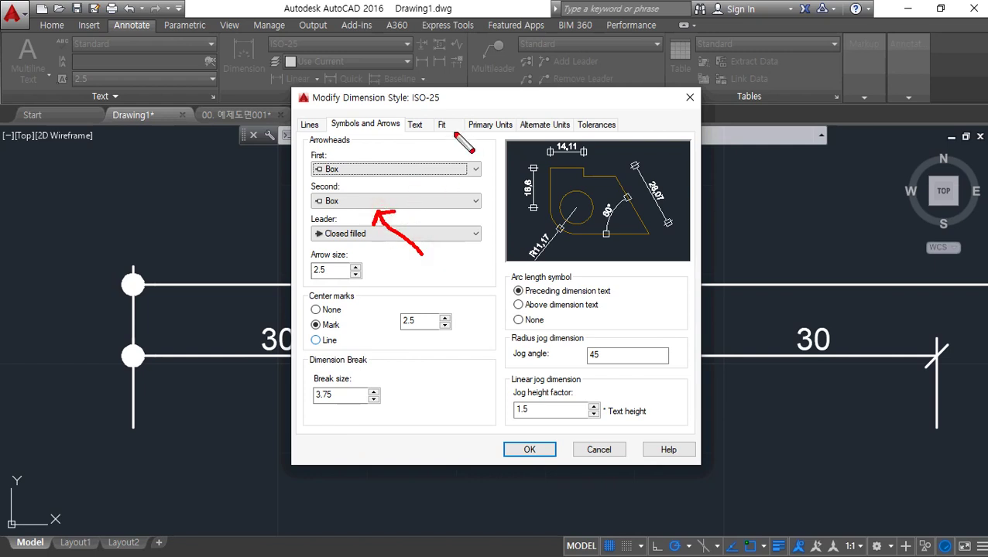
{"action": "left_click_drag", "start_coordinate": [423, 134], "coordinate": [398, 152]}
{"action": "left_click_drag", "start_coordinate": [398, 141], "coordinate": [405, 162]}
{"action": "mouse_move", "coordinate": [469, 180]}
{"action": "left_mouse_down"}
{"action": "mouse_move", "coordinate": [450, 199]}
{"action": "mouse_move", "coordinate": [471, 200]}
{"action": "left_mouse_up"}
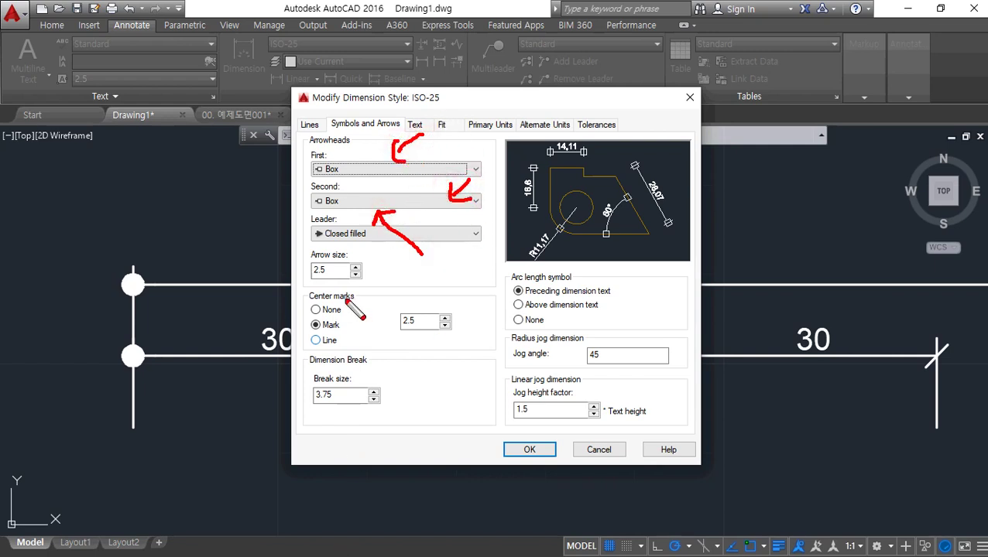
{"action": "mouse_move", "coordinate": [325, 234]}
{"action": "left_mouse_down"}
{"action": "mouse_move", "coordinate": [303, 223]}
{"action": "mouse_move", "coordinate": [340, 196]}
{"action": "mouse_move", "coordinate": [327, 220]}
{"action": "left_mouse_up"}
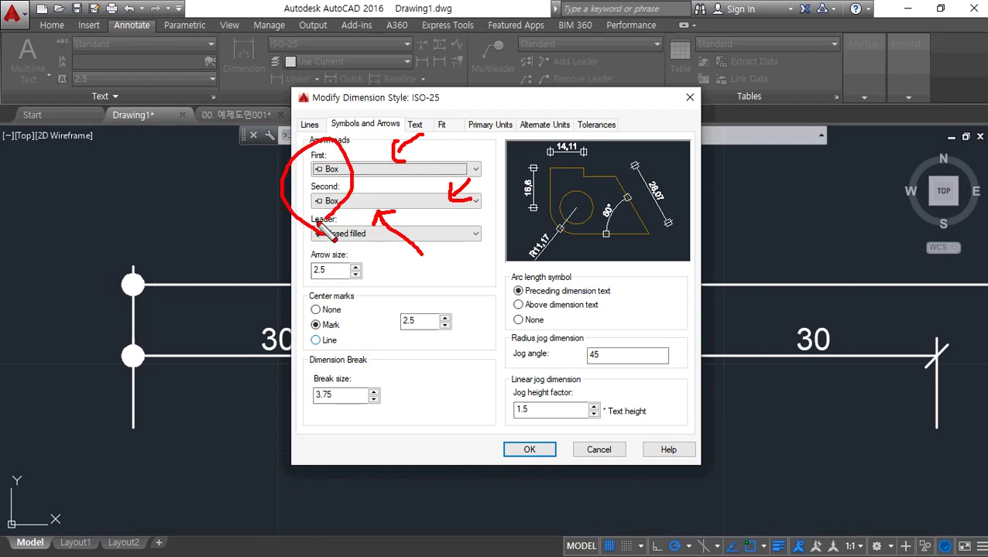
{"action": "left_click_drag", "start_coordinate": [457, 124], "coordinate": [404, 165]}
{"action": "left_click_drag", "start_coordinate": [404, 164], "coordinate": [424, 162]}
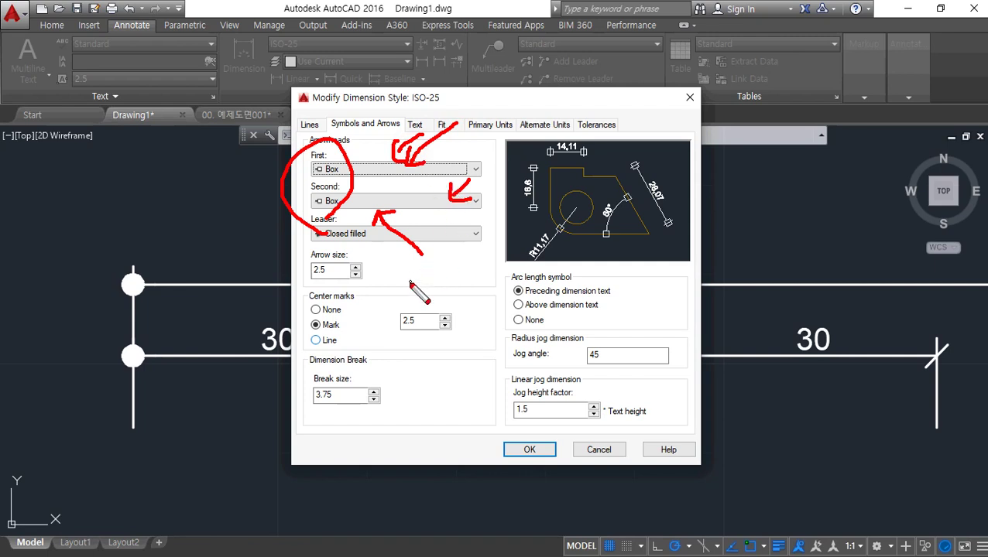
{"action": "key", "text": "Escape"}
Step: Examine the text appearance settings of the ISO-25 dimension style and the text styles available there
{"action": "left_click", "coordinate": [416, 125]}
{"action": "key", "text": "ctrl+2"}
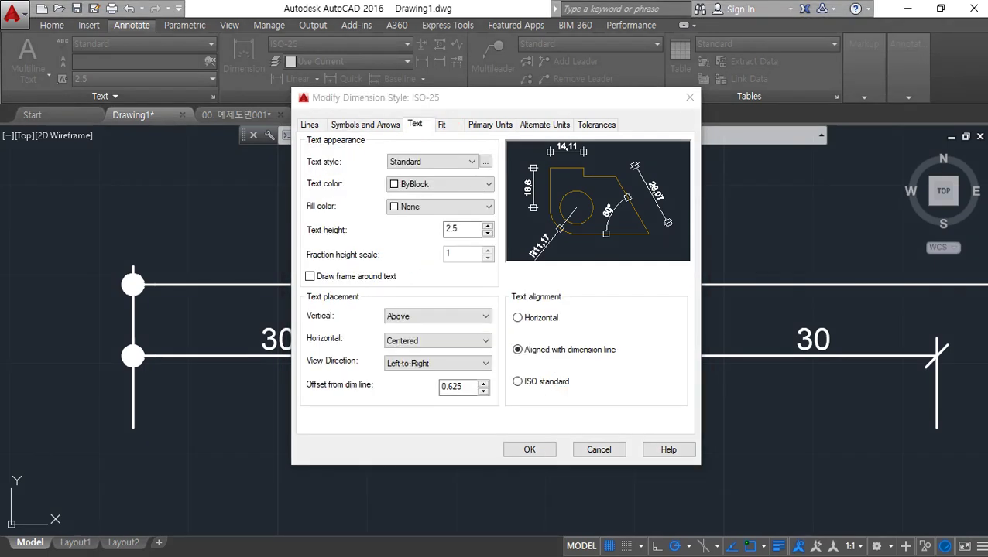
{"action": "mouse_move", "coordinate": [355, 129]}
{"action": "left_mouse_down"}
{"action": "mouse_move", "coordinate": [332, 128]}
{"action": "mouse_move", "coordinate": [335, 396]}
{"action": "mouse_move", "coordinate": [545, 246]}
{"action": "mouse_move", "coordinate": [409, 140]}
{"action": "left_mouse_up"}
{"action": "key", "text": "e"}
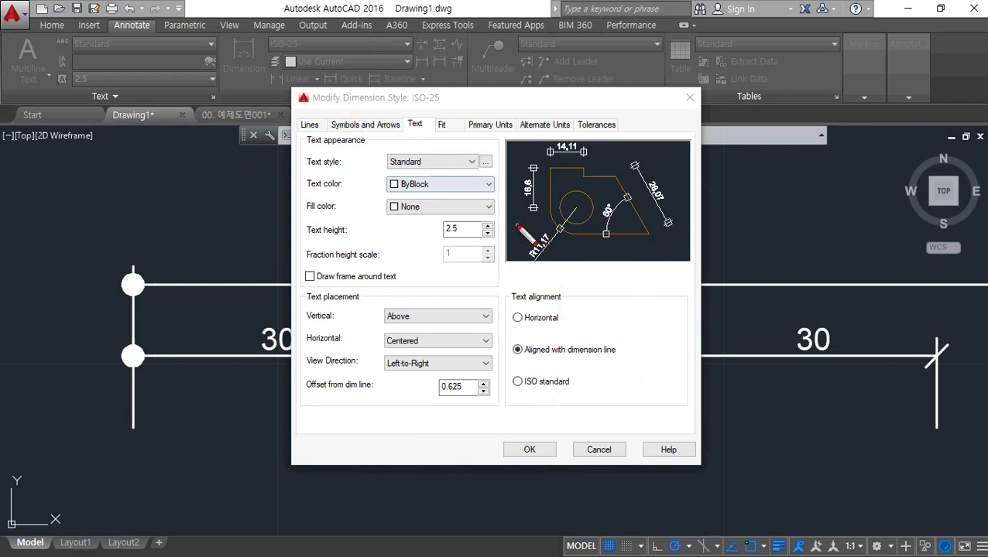
{"action": "key", "text": "Escape"}
{"action": "key", "text": "ctrl+2"}
{"action": "mouse_move", "coordinate": [309, 164]}
{"action": "left_mouse_down"}
{"action": "mouse_move", "coordinate": [434, 165]}
{"action": "mouse_move", "coordinate": [513, 184]}
{"action": "mouse_move", "coordinate": [308, 171]}
{"action": "mouse_move", "coordinate": [464, 170]}
{"action": "left_mouse_up"}
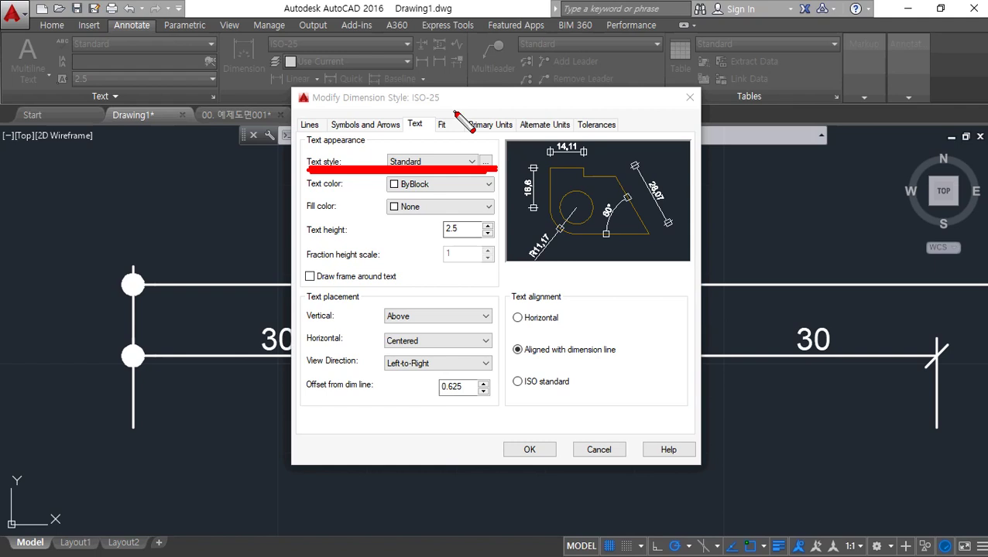
{"action": "left_click", "coordinate": [434, 164]}
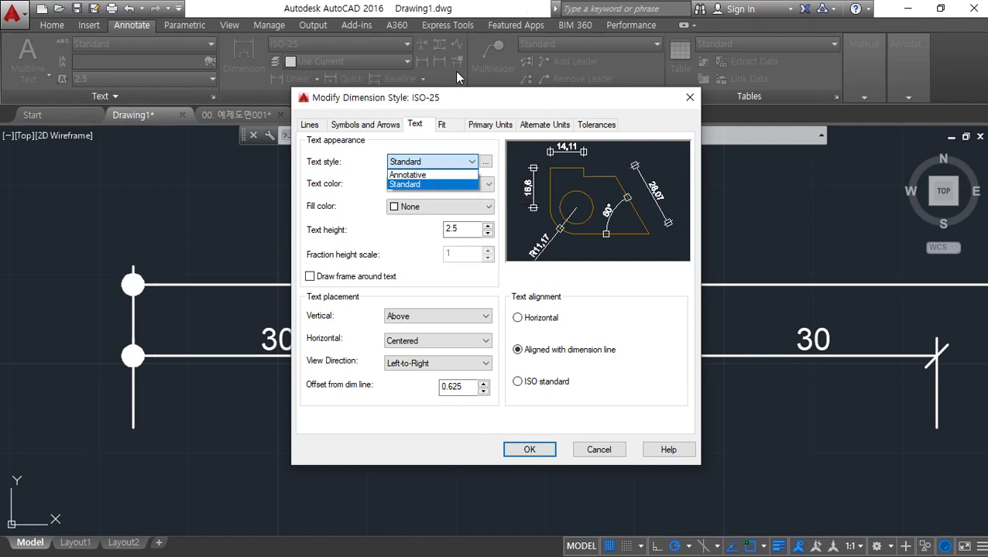
{"action": "left_click", "coordinate": [479, 105]}
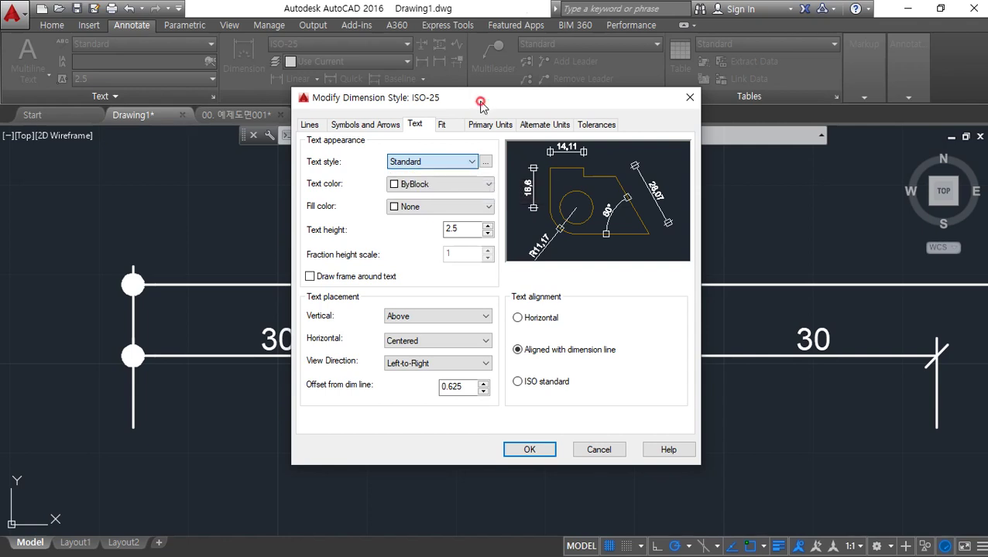
Step: From the dimension style's text settings, set the font of the Standard text style to 굴림 and apply it
{"action": "left_click", "coordinate": [486, 163]}
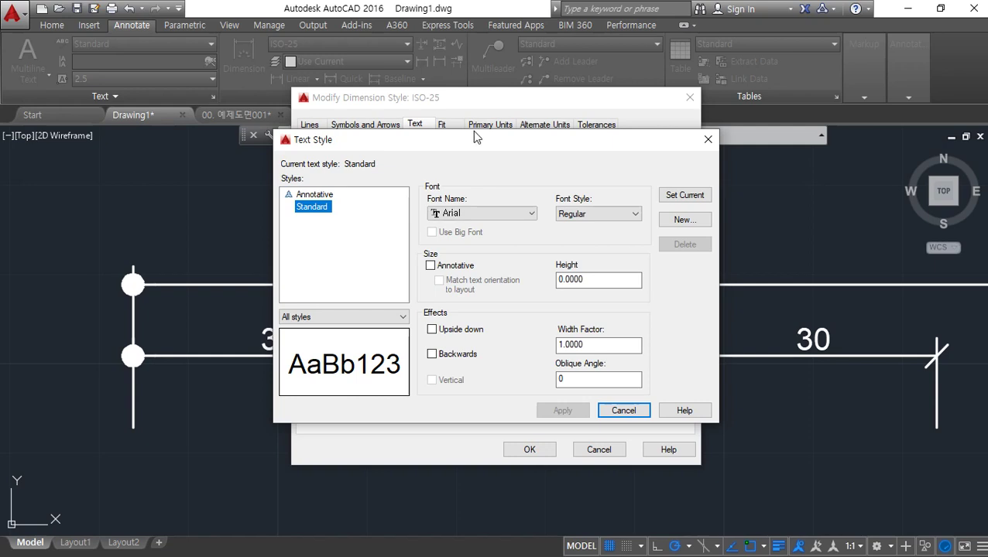
{"action": "left_click", "coordinate": [525, 214]}
{"action": "key", "text": "z"}
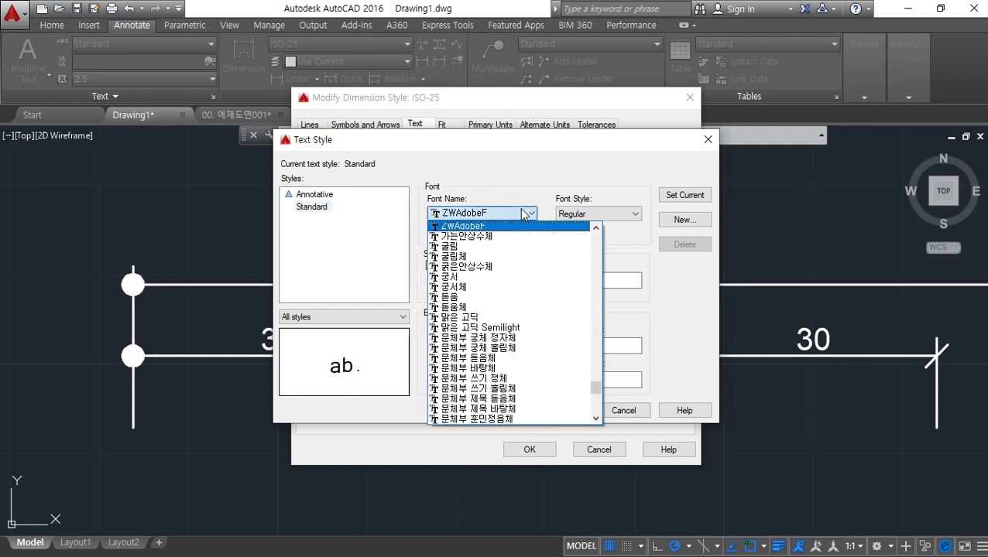
{"action": "left_click", "coordinate": [530, 246]}
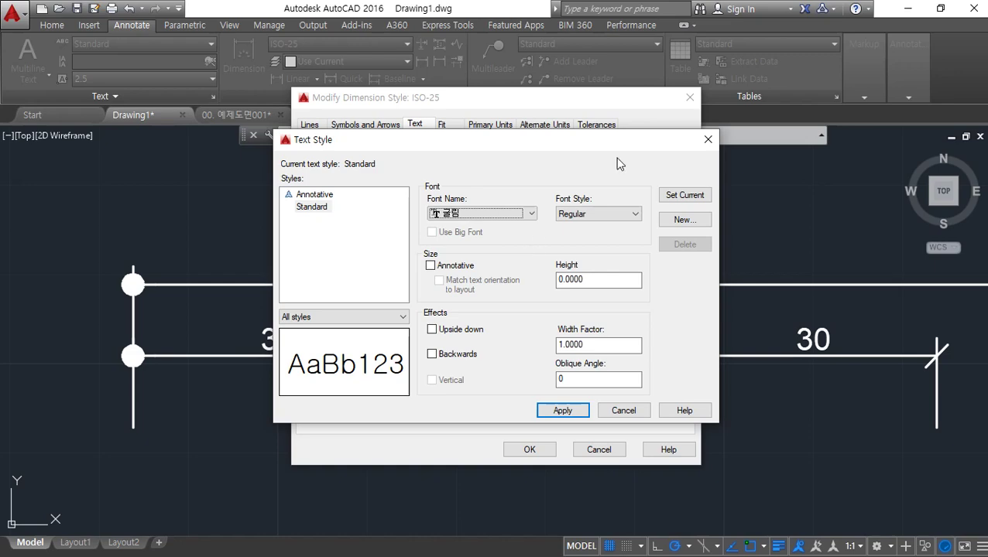
{"action": "left_click", "coordinate": [564, 410]}
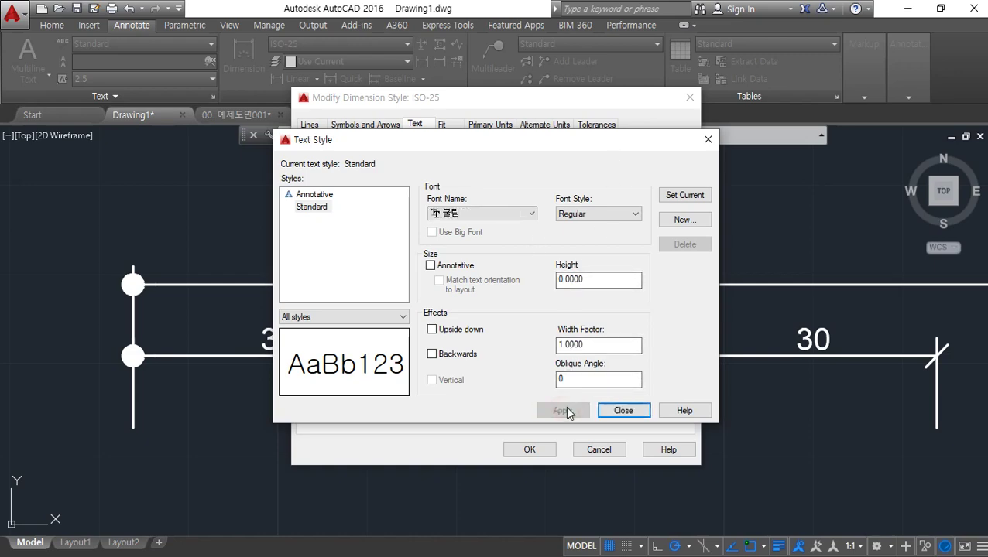
{"action": "left_click", "coordinate": [623, 411]}
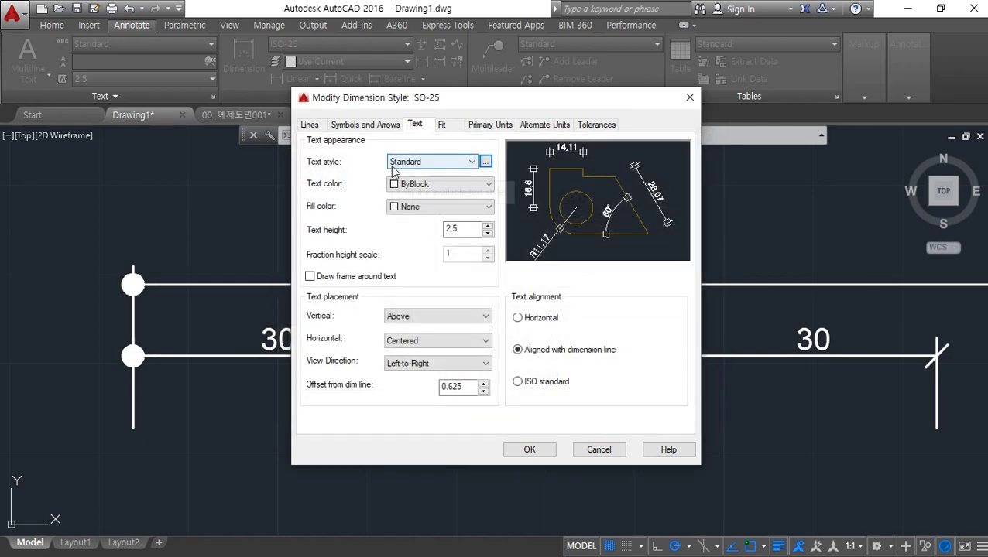
Step: Cancel the ISO-25 dimension style modifications and leave the Dimension Style Manager
{"action": "left_click_drag", "start_coordinate": [392, 170], "coordinate": [533, 175]}
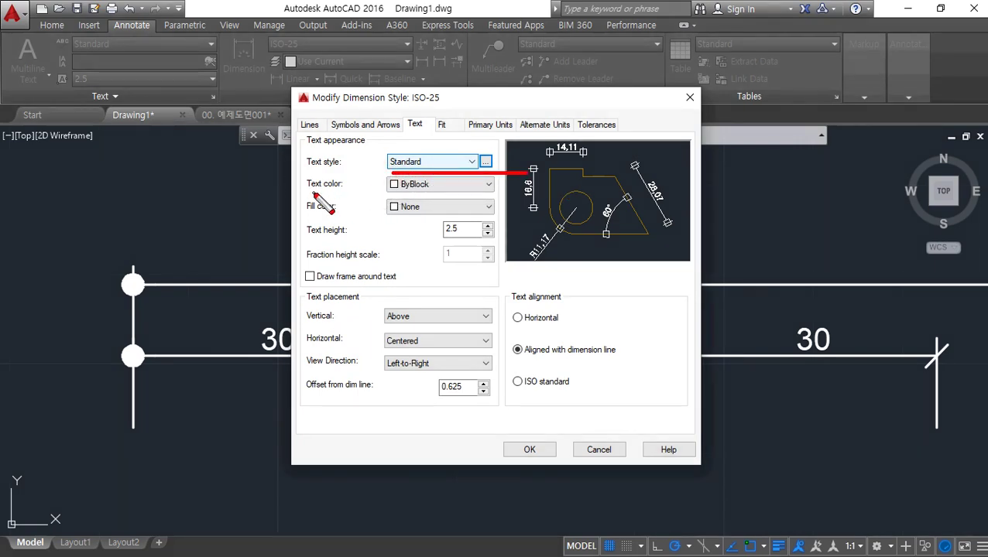
{"action": "left_click_drag", "start_coordinate": [295, 194], "coordinate": [515, 196]}
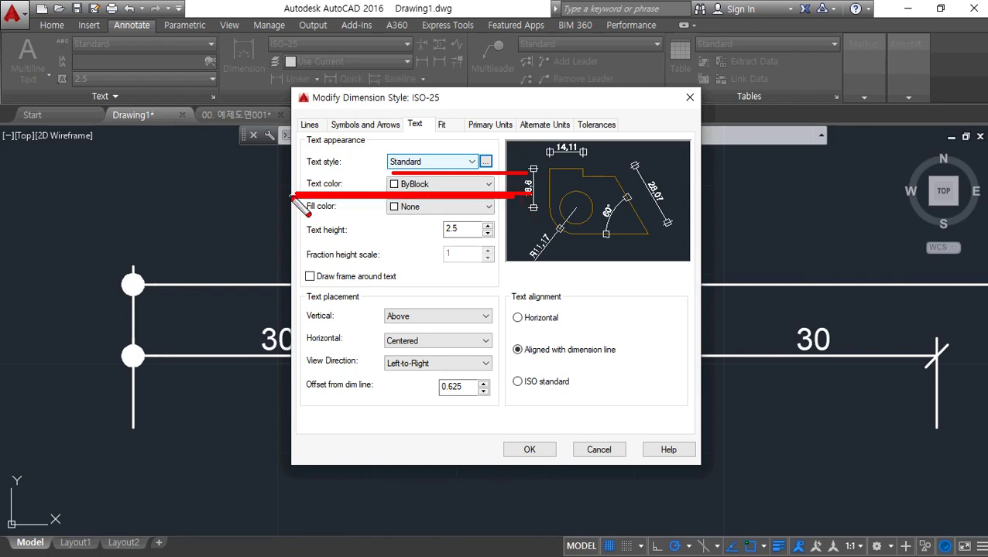
{"action": "key", "text": "Escape"}
{"action": "key", "text": "Escape"}
{"action": "key", "text": "Escape"}
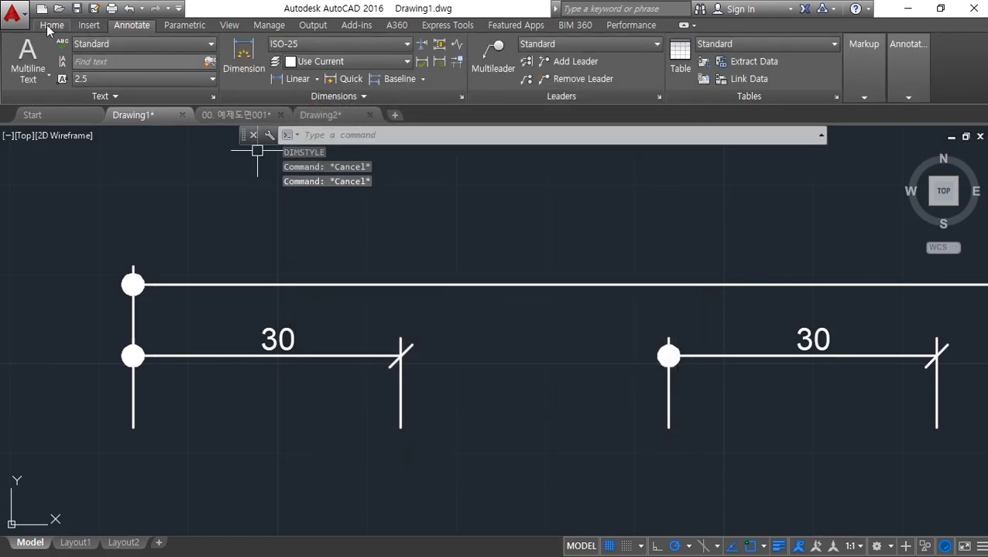
Step: Create a new layer named dim and set its color to index color 1 (red)
{"action": "left_click", "coordinate": [38, 27]}
{"action": "left_click", "coordinate": [393, 62]}
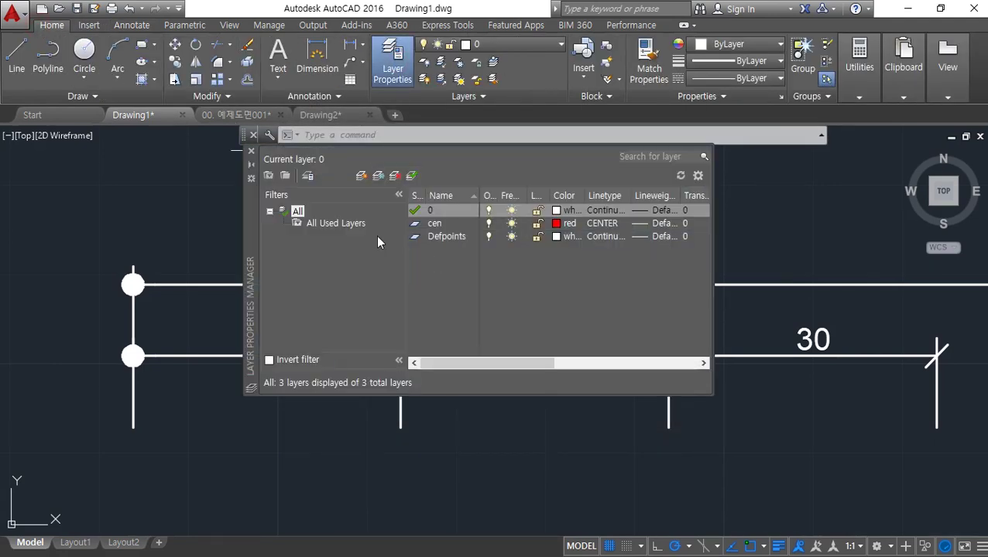
{"action": "left_click", "coordinate": [307, 175]}
{"action": "type", "text": "d"}
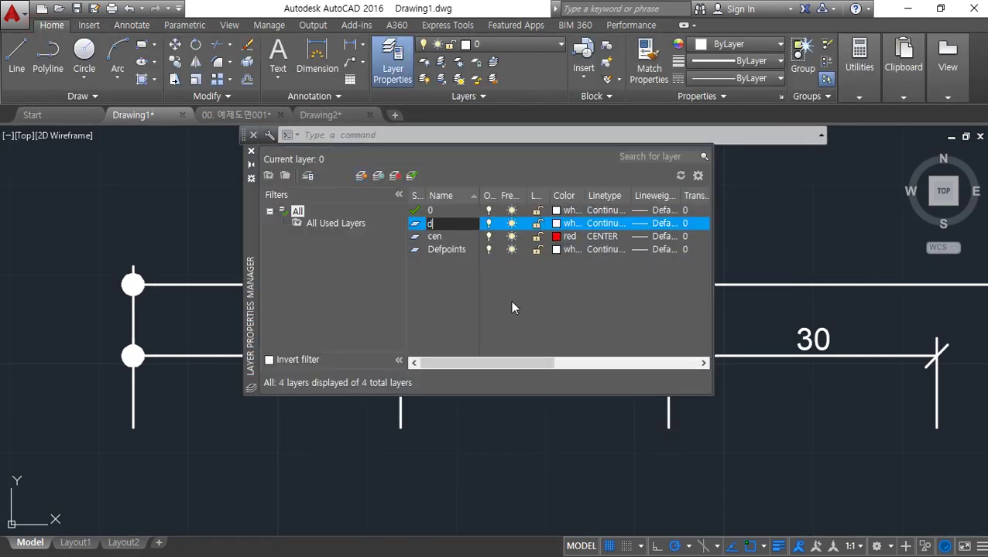
{"action": "type", "text": "im"}
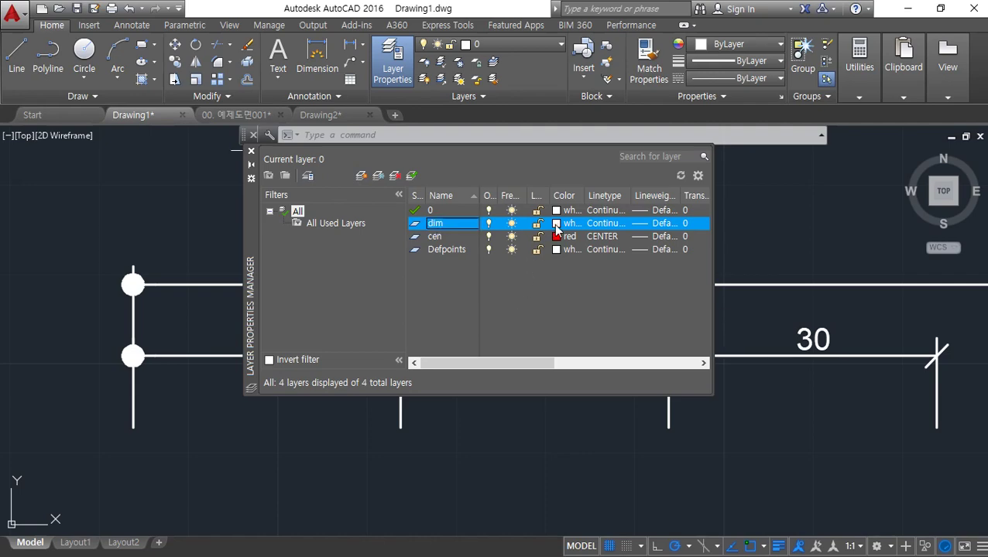
{"action": "left_click", "coordinate": [556, 225]}
{"action": "type", "text": "1"}
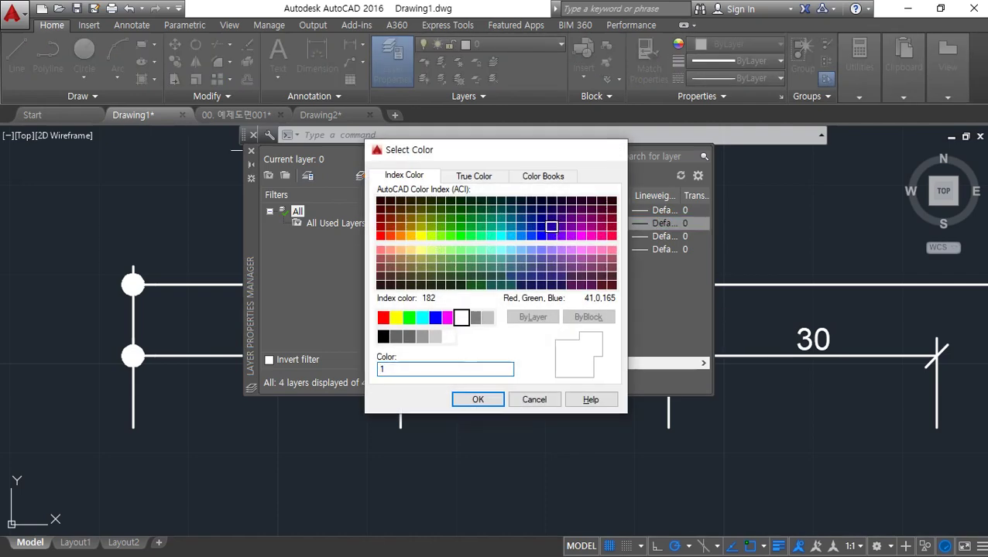
{"action": "key", "text": "Return"}
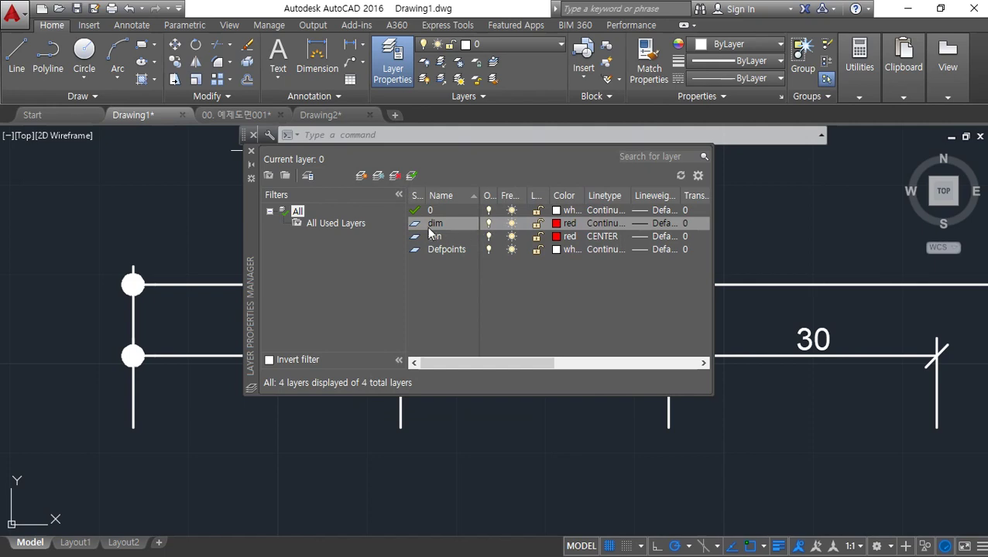
{"action": "left_click", "coordinate": [251, 151]}
Step: Move all the dimensions in the drawing to the dim layer
{"action": "left_click", "coordinate": [819, 402]}
{"action": "left_click", "coordinate": [49, 234]}
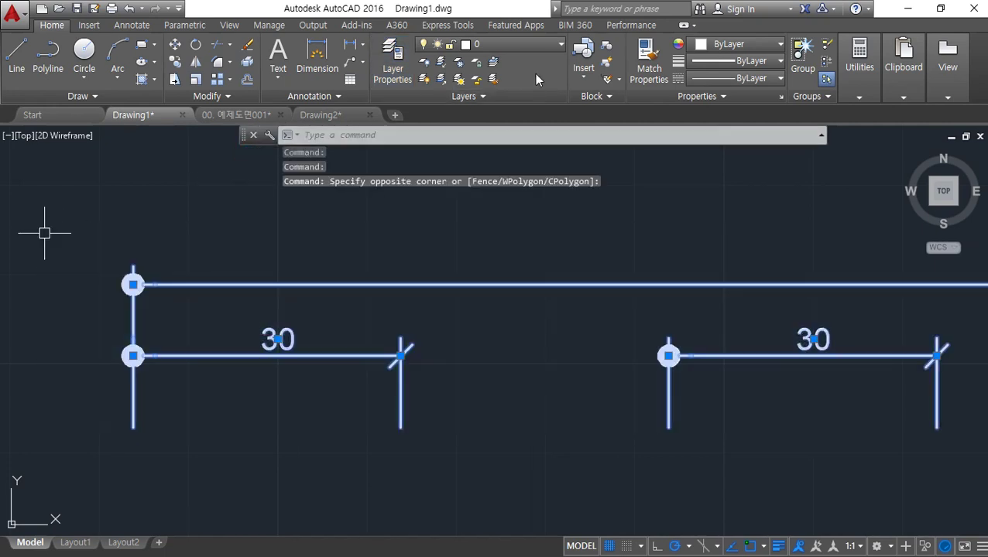
{"action": "left_click", "coordinate": [510, 44]}
{"action": "left_click", "coordinate": [502, 114]}
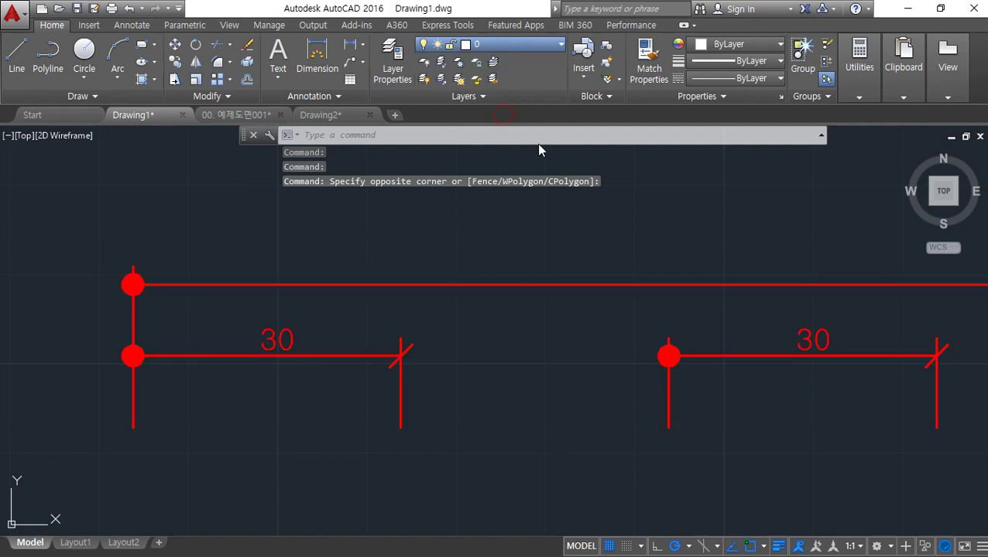
{"action": "key", "text": "Escape"}
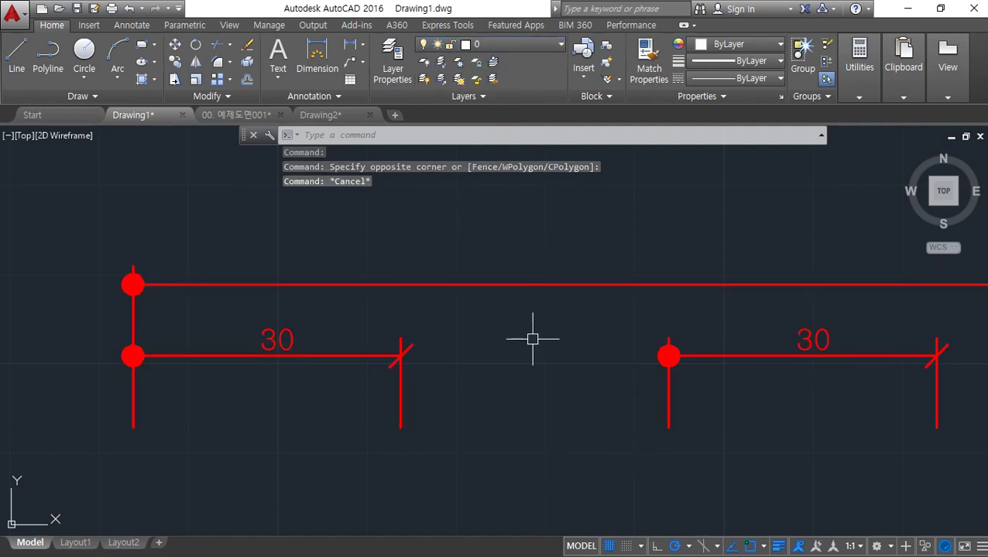
Step: Modify the ISO-25 dimension style so that its text color is Green
{"action": "type", "text": "d"}
{"action": "key", "text": "Return"}
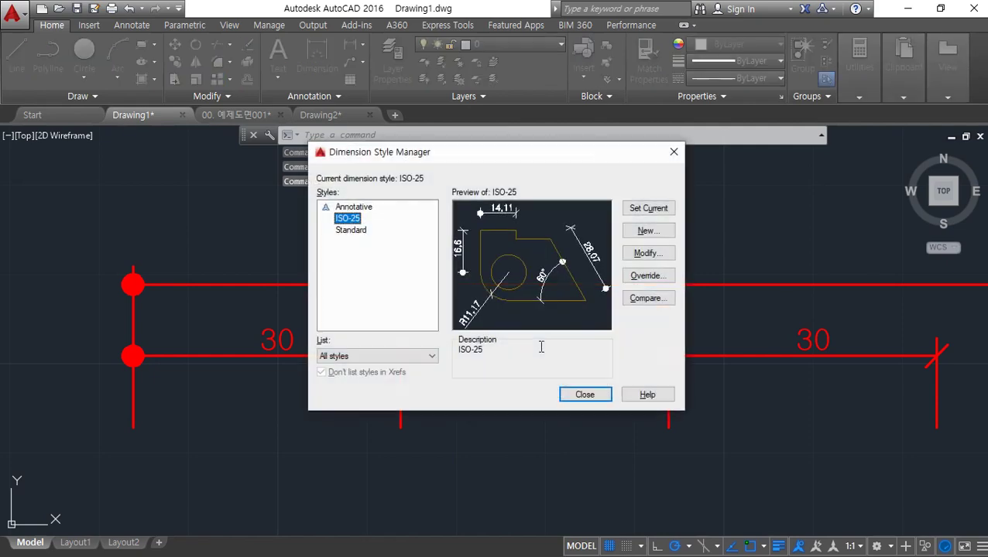
{"action": "left_click", "coordinate": [641, 254]}
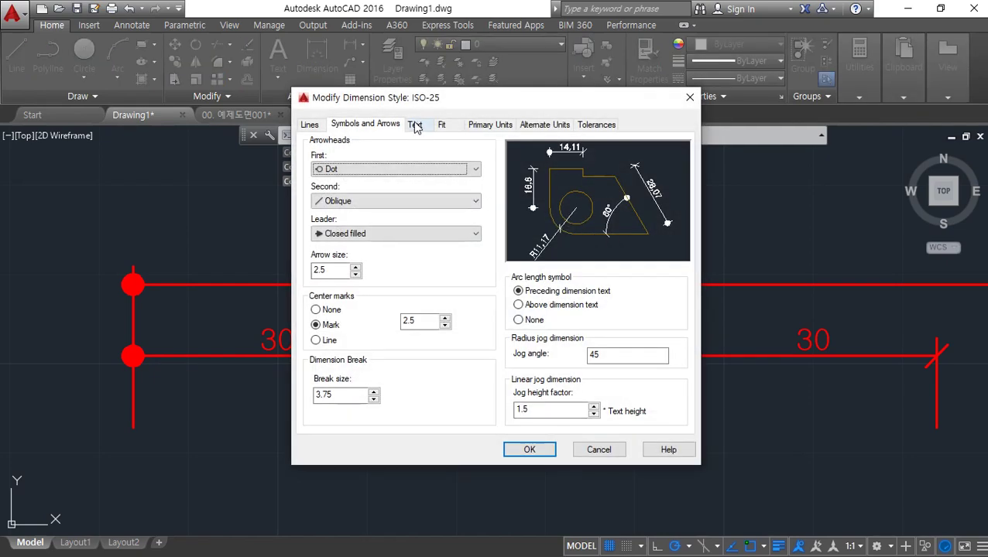
{"action": "left_click", "coordinate": [415, 125]}
{"action": "left_click", "coordinate": [441, 186]}
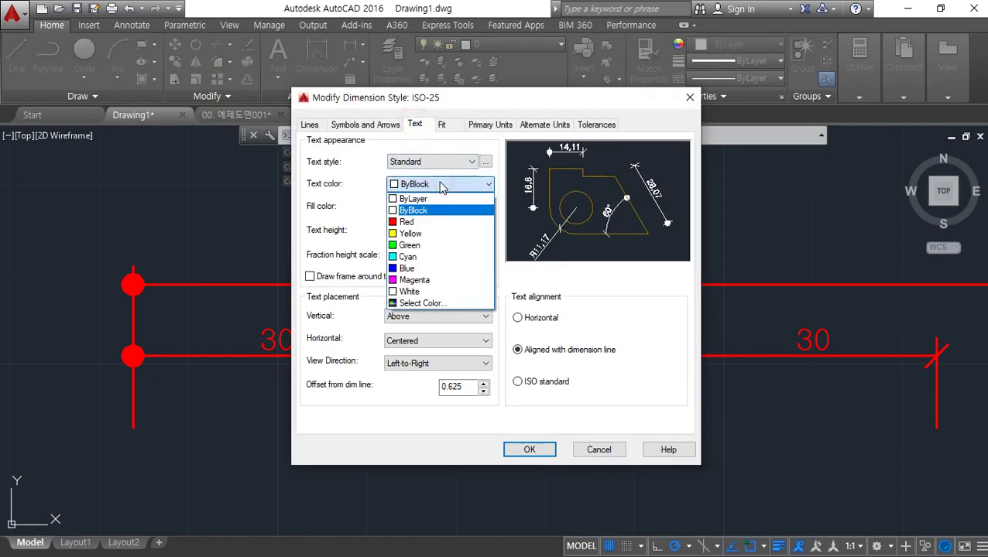
{"action": "left_click", "coordinate": [425, 247]}
{"action": "left_click", "coordinate": [529, 449]}
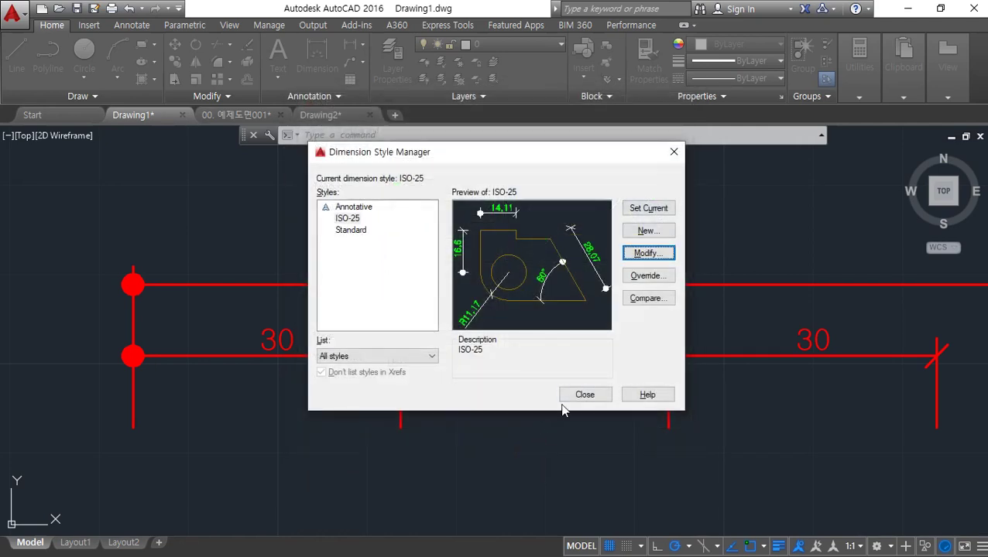
{"action": "left_click", "coordinate": [501, 393]}
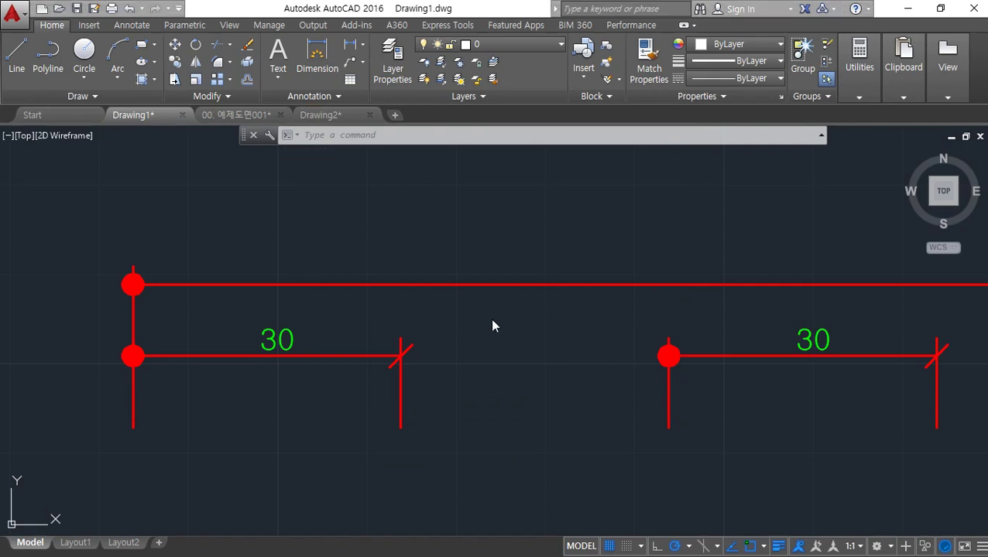
{"action": "mouse_move", "coordinate": [414, 444]}
{"action": "left_mouse_down"}
{"action": "mouse_move", "coordinate": [381, 421]}
{"action": "mouse_move", "coordinate": [431, 340]}
{"action": "mouse_move", "coordinate": [420, 433]}
{"action": "left_mouse_up"}
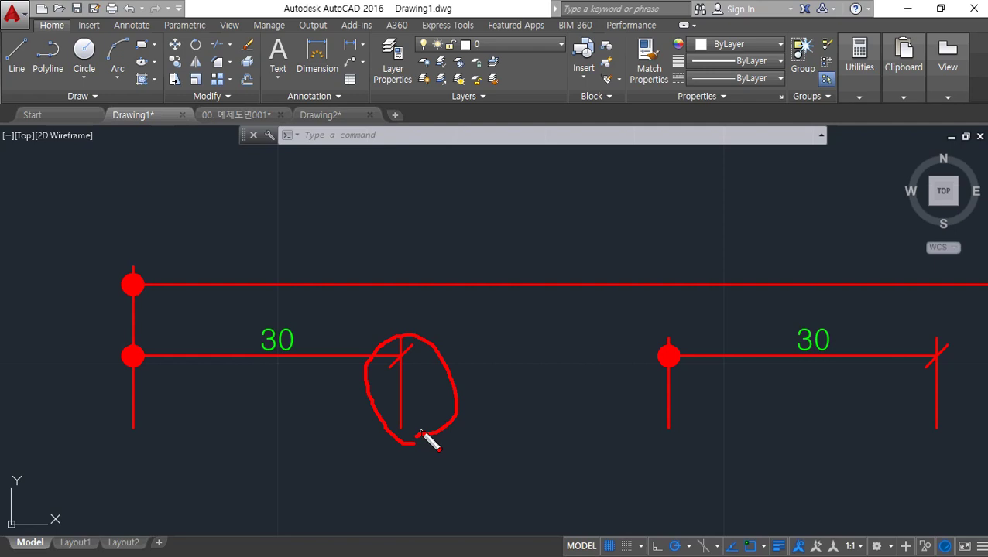
{"action": "key", "text": "Escape"}
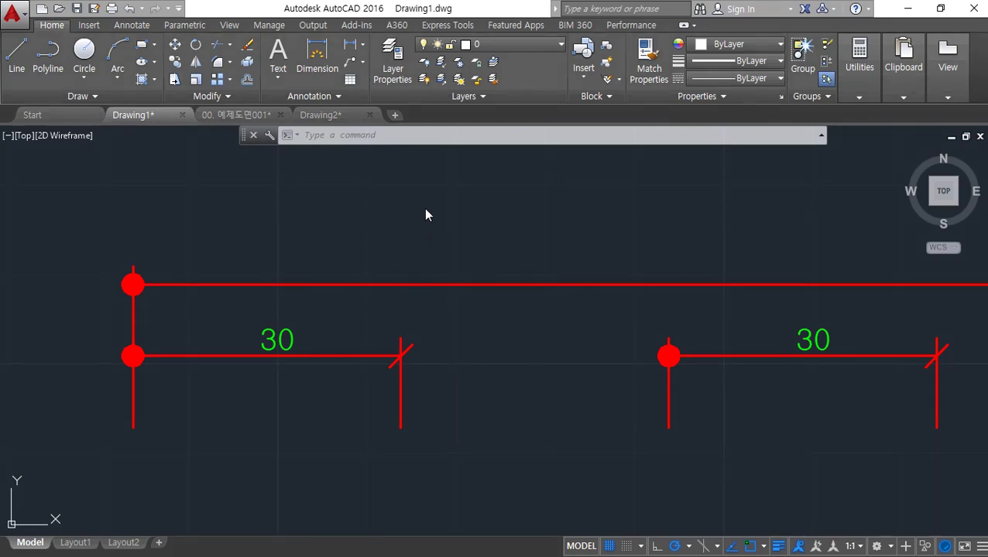
Step: Turn on the frame around the dimension text in the ISO-25 dimension style and apply it
{"action": "type", "text": "d"}
{"action": "key", "text": "Return"}
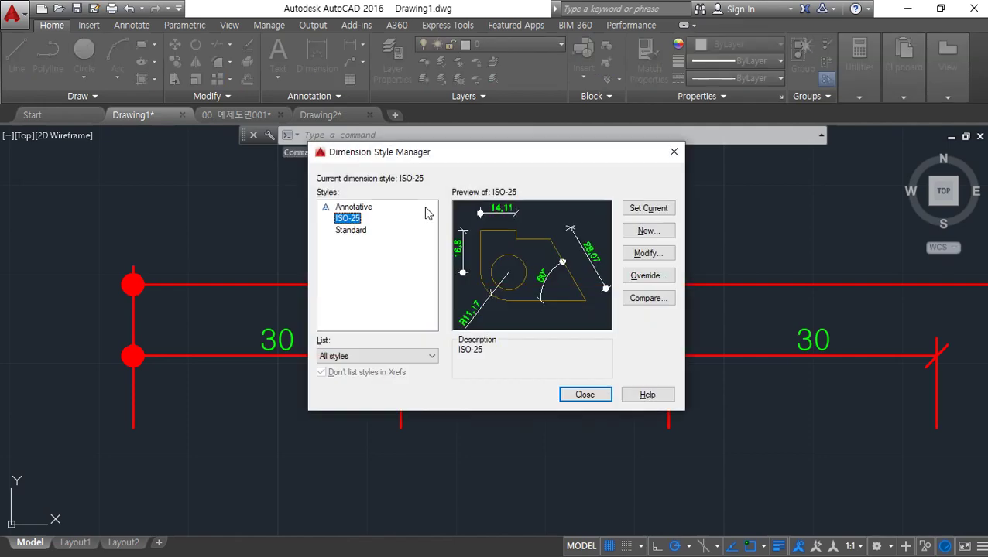
{"action": "left_click", "coordinate": [657, 254]}
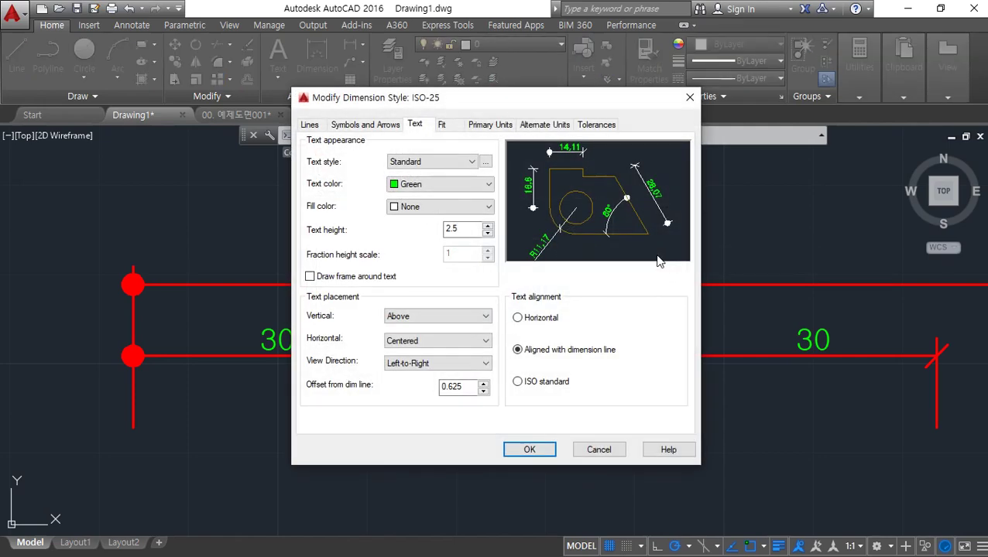
{"action": "key", "text": "ctrl+2"}
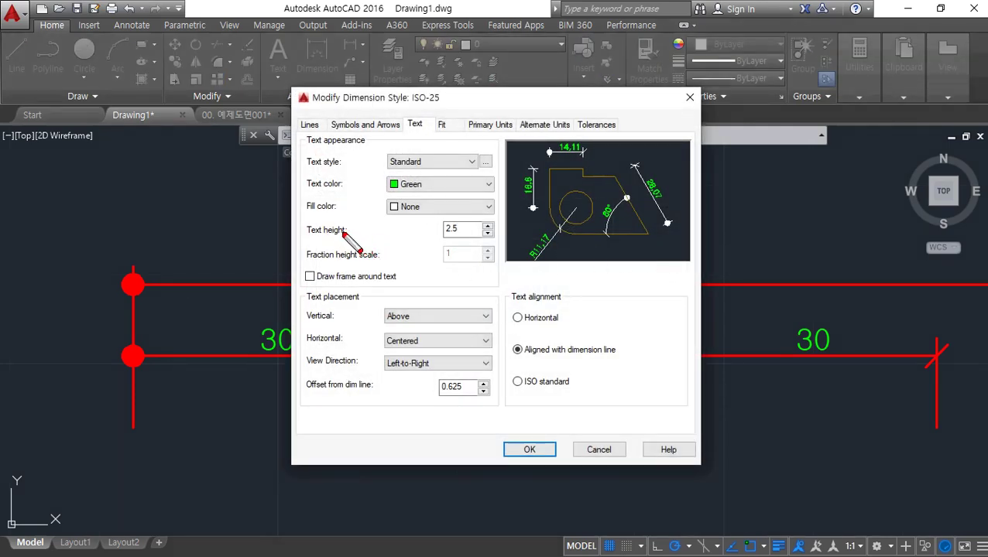
{"action": "left_click_drag", "start_coordinate": [314, 240], "coordinate": [502, 240]}
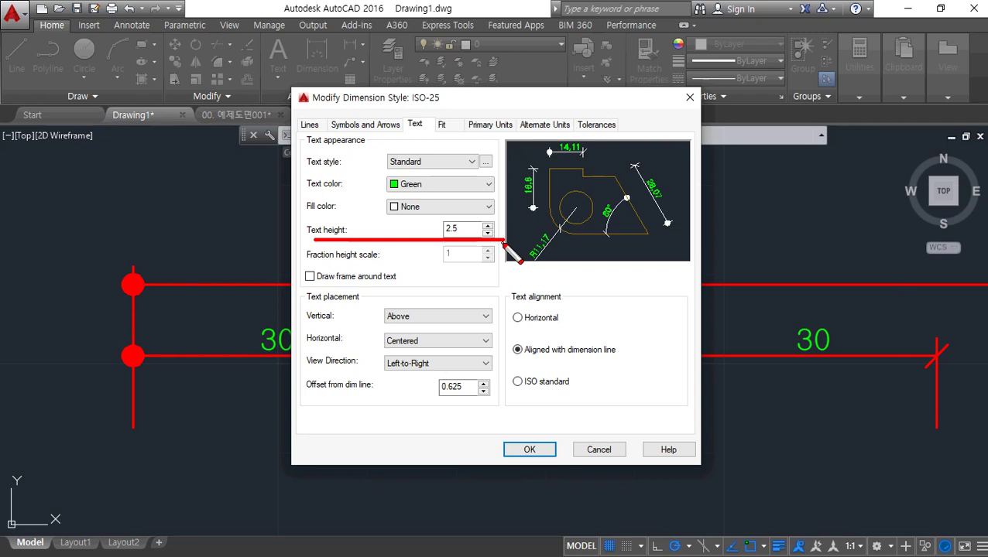
{"action": "key", "text": "Escape"}
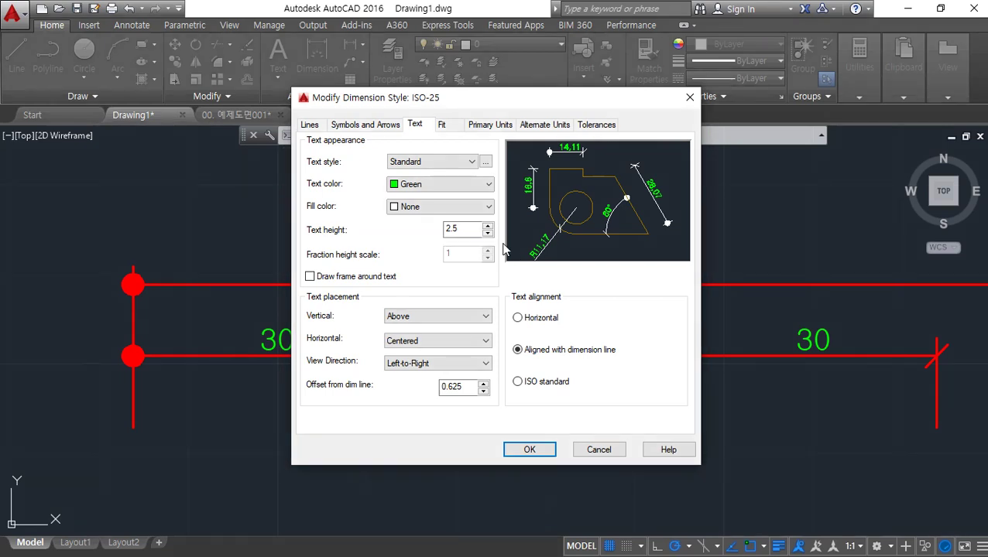
{"action": "key", "text": "ctrl+2"}
{"action": "left_click_drag", "start_coordinate": [416, 288], "coordinate": [294, 290]}
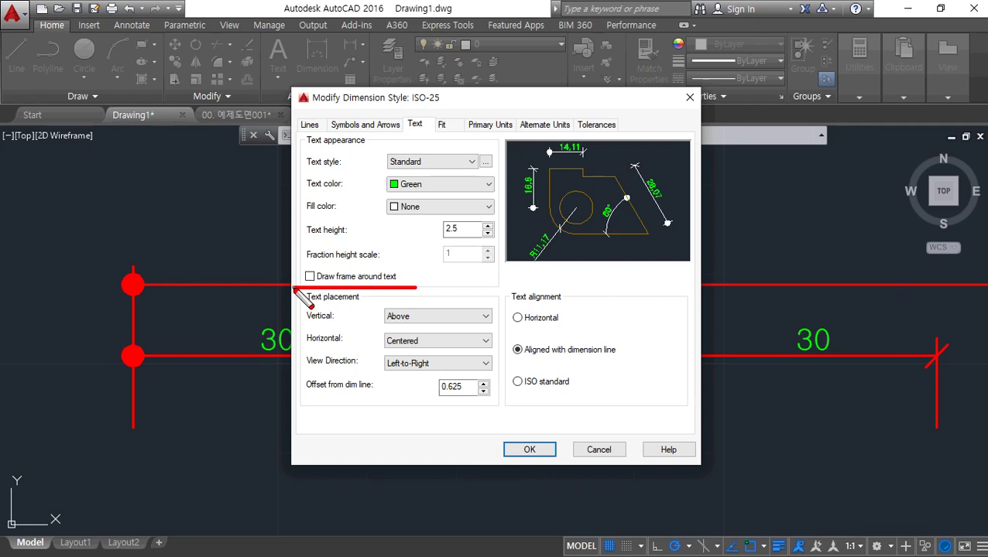
{"action": "key", "text": "Escape"}
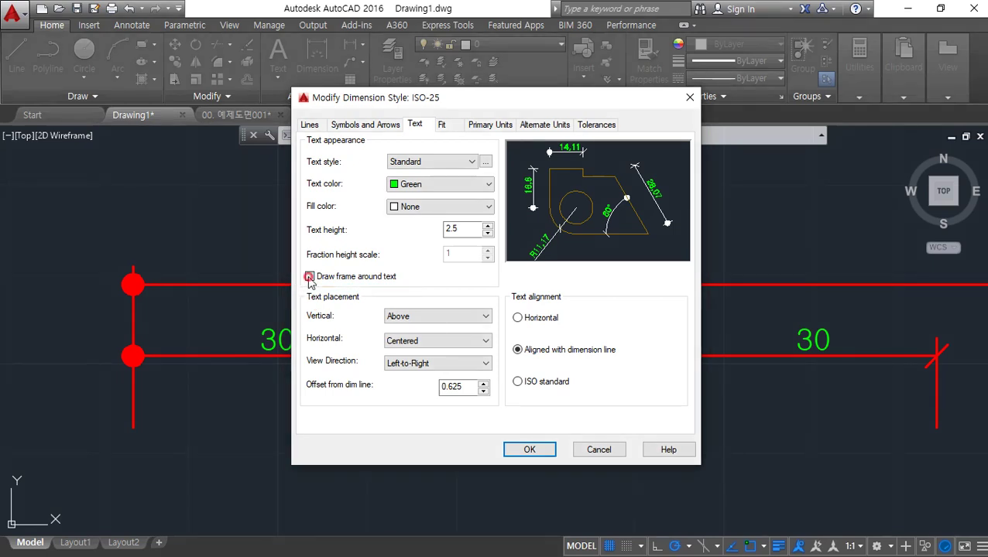
{"action": "left_click", "coordinate": [310, 276]}
{"action": "mouse_move", "coordinate": [559, 266]}
{"action": "left_mouse_down"}
{"action": "mouse_move", "coordinate": [508, 264]}
{"action": "mouse_move", "coordinate": [599, 271]}
{"action": "left_mouse_up"}
{"action": "key", "text": "Escape"}
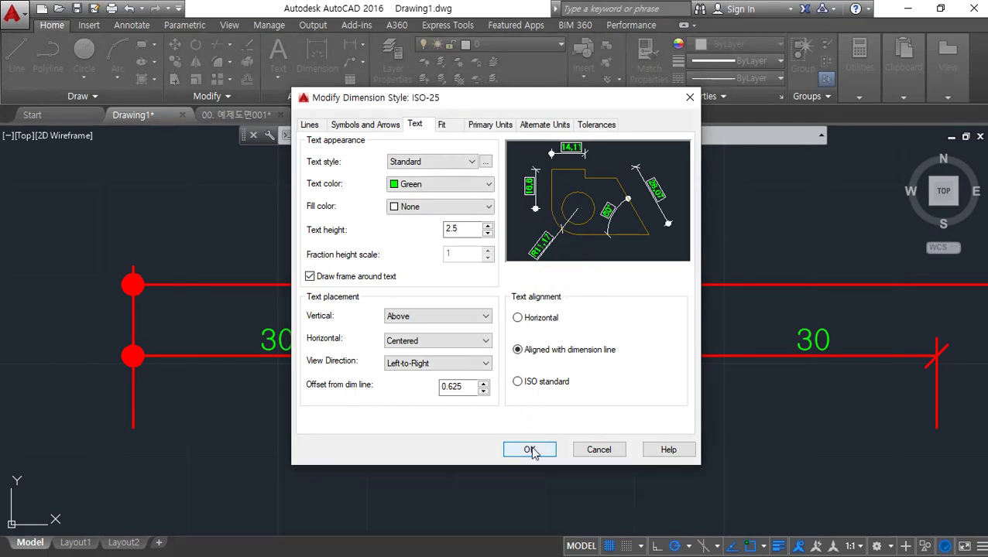
{"action": "left_click", "coordinate": [531, 450]}
{"action": "left_click", "coordinate": [582, 398]}
{"action": "mouse_move", "coordinate": [304, 377]}
{"action": "left_mouse_down"}
{"action": "mouse_move", "coordinate": [305, 317]}
{"action": "mouse_move", "coordinate": [312, 377]}
{"action": "left_mouse_up"}
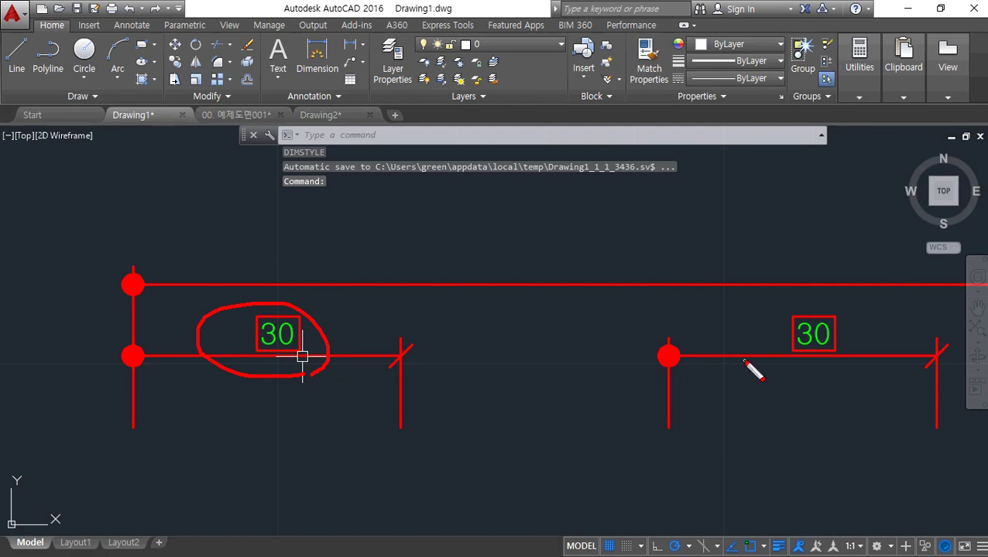
{"action": "mouse_move", "coordinate": [789, 370]}
{"action": "left_mouse_down"}
{"action": "mouse_move", "coordinate": [848, 341]}
{"action": "mouse_move", "coordinate": [837, 368]}
{"action": "left_mouse_up"}
{"action": "key", "text": "Escape"}
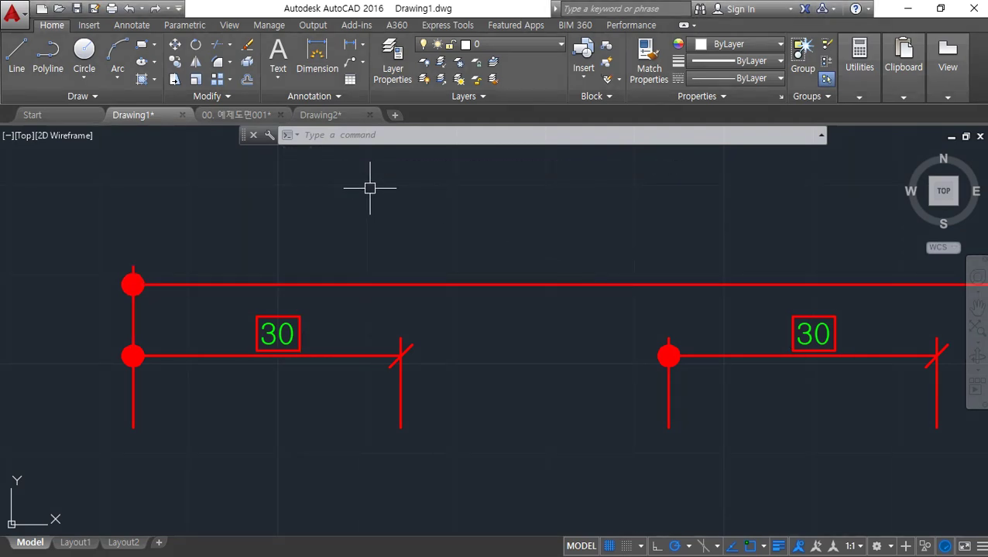
Step: Turn off the frame around the dimension text in the ISO-25 dimension style and apply it
{"action": "type", "text": "d"}
{"action": "key", "text": "Return"}
{"action": "left_click", "coordinate": [628, 254]}
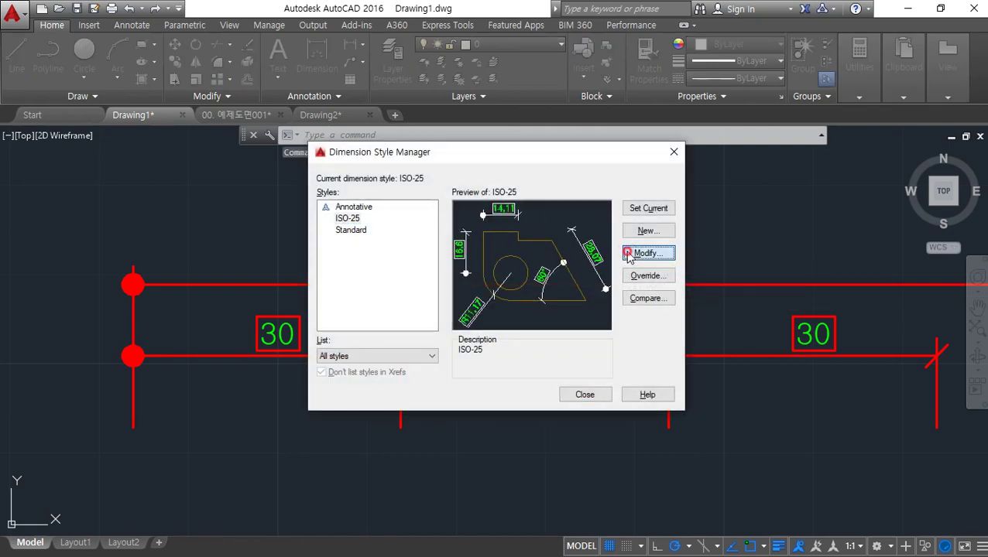
{"action": "left_click", "coordinate": [319, 277]}
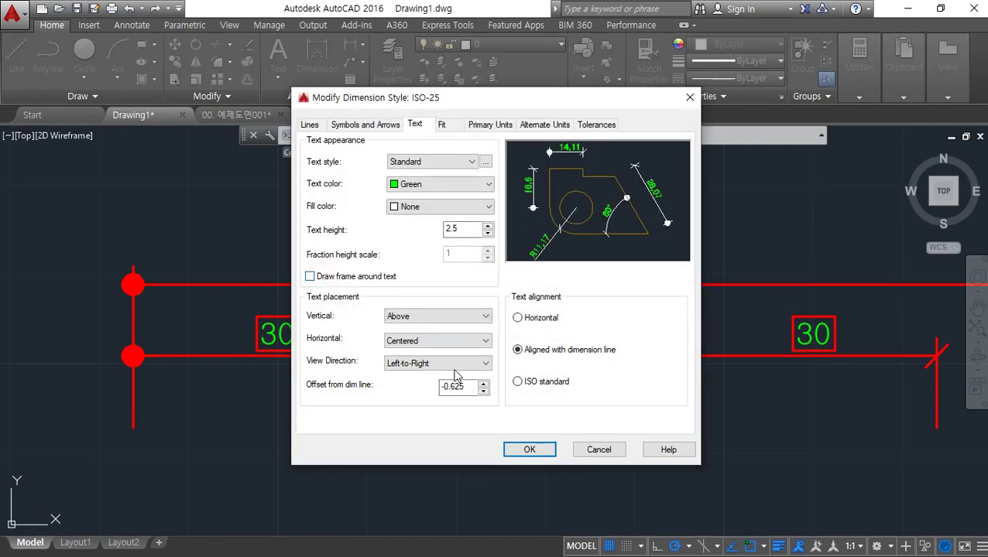
{"action": "left_click", "coordinate": [529, 450]}
{"action": "left_click", "coordinate": [585, 393]}
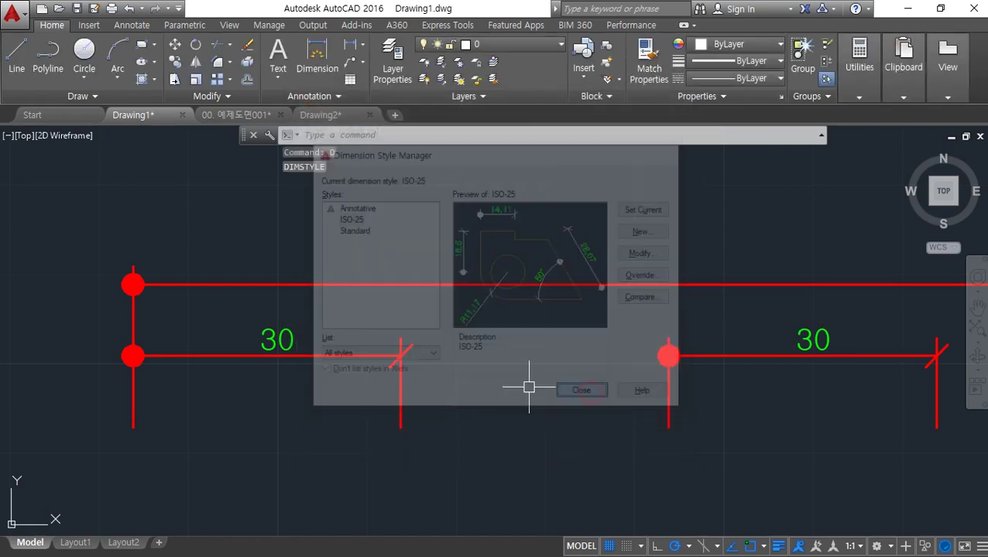
Step: Set the text offset of the left 30 dimension alone to -1 in its properties
{"action": "key", "text": "ctrl+1"}
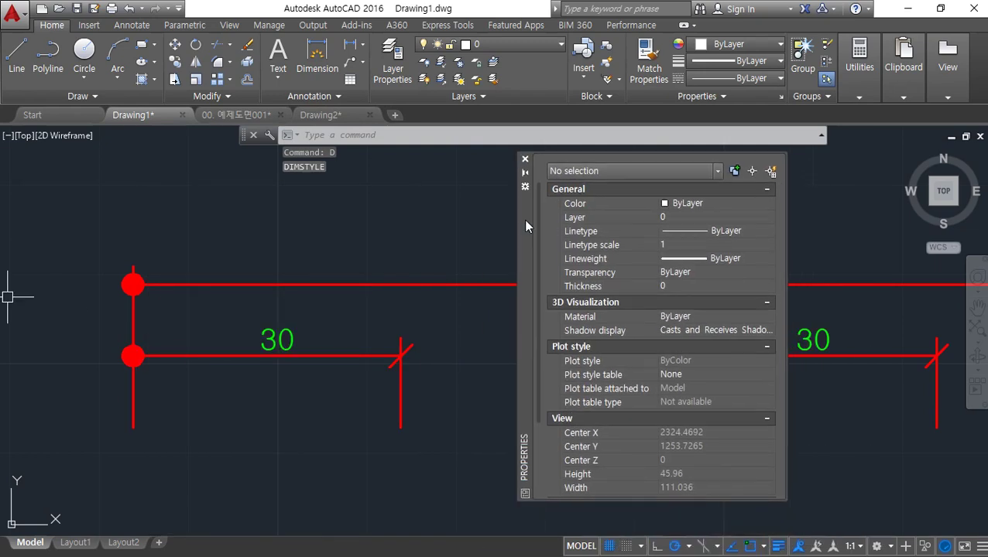
{"action": "left_click", "coordinate": [293, 353]}
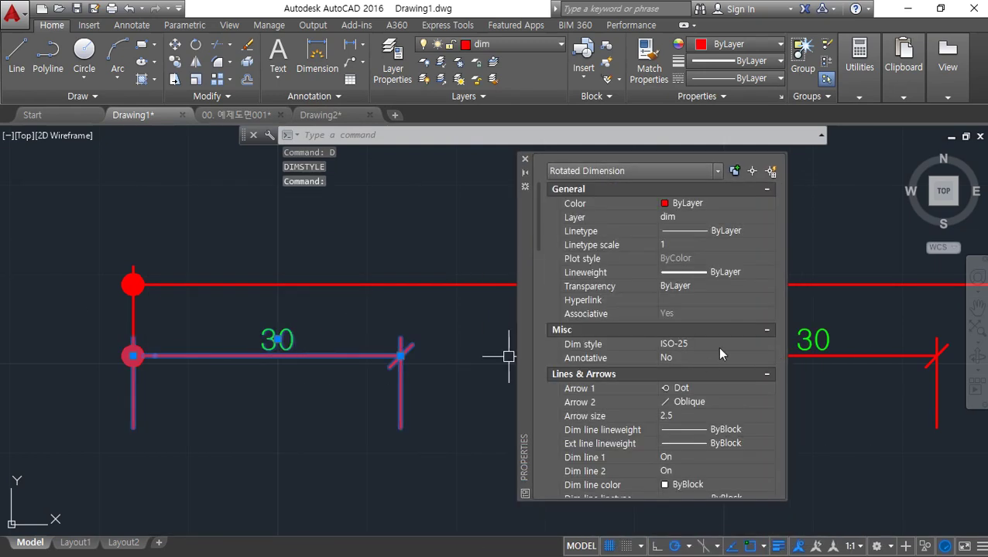
{"action": "scroll", "coordinate": [717, 349], "scroll_direction": "down", "scroll_amount": 4}
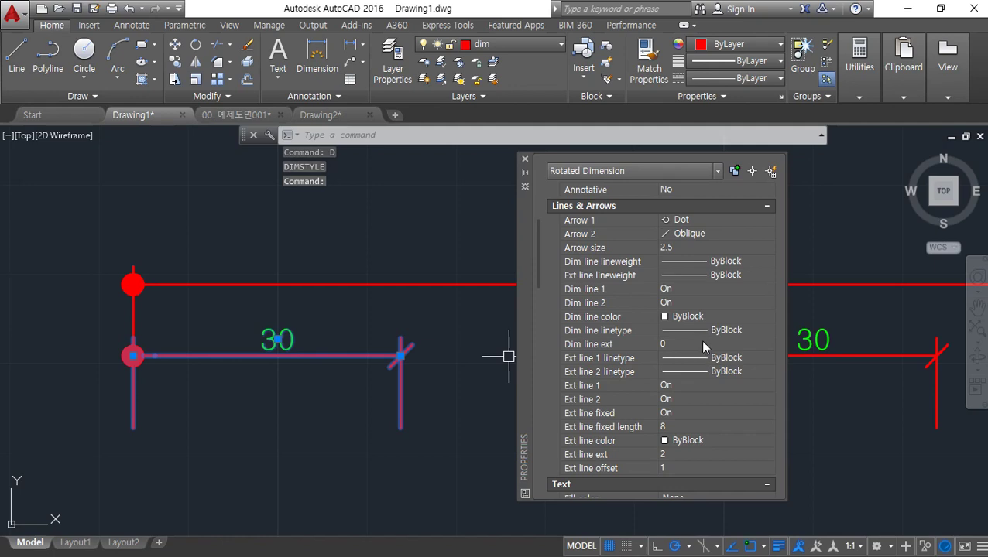
{"action": "scroll", "coordinate": [702, 358], "scroll_direction": "down", "scroll_amount": 2}
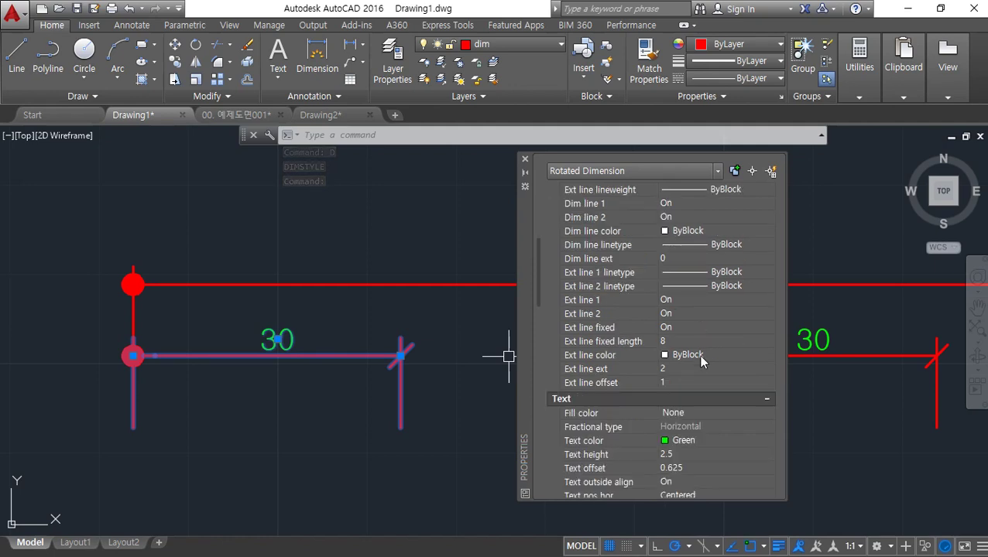
{"action": "scroll", "coordinate": [699, 355], "scroll_direction": "down", "scroll_amount": 2}
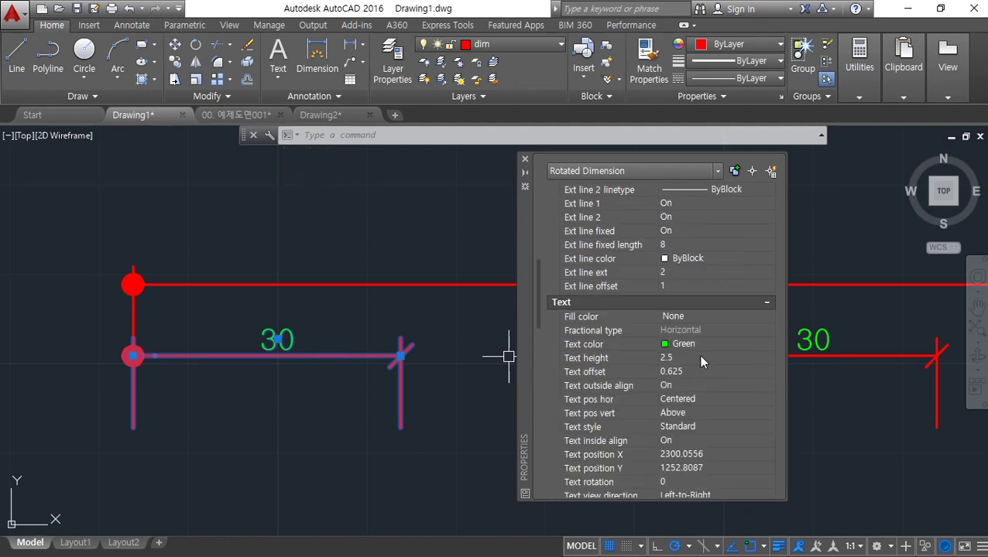
{"action": "left_click", "coordinate": [691, 372]}
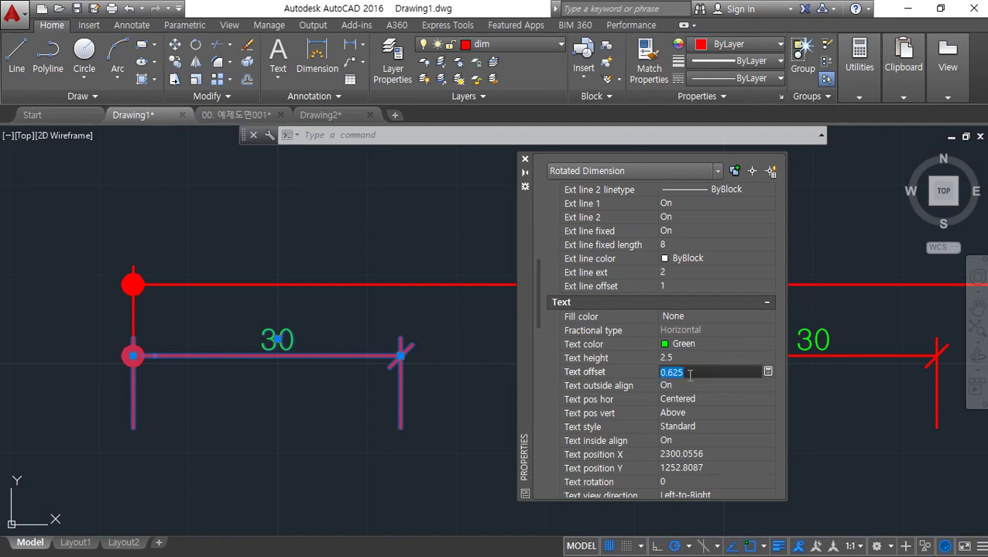
{"action": "type", "text": "-1"}
{"action": "key", "text": "Return"}
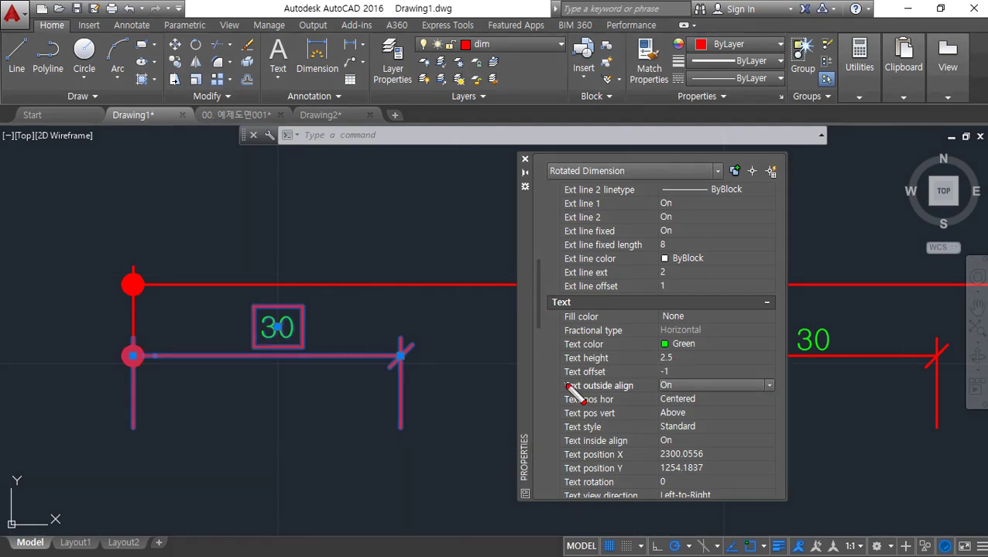
Step: Set the text offset of the selected 30 dimension to 0.625 in its individual properties
{"action": "left_click_drag", "start_coordinate": [555, 381], "coordinate": [765, 380]}
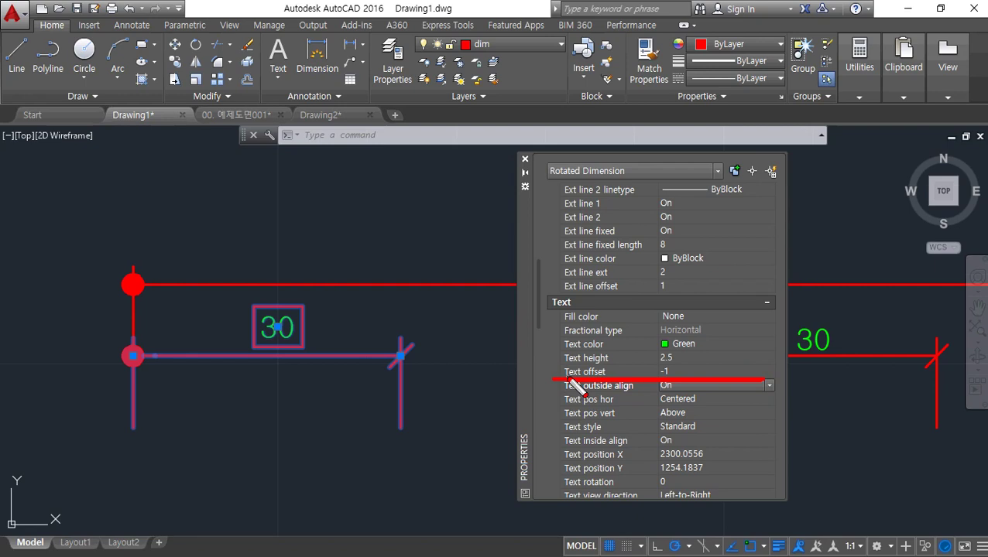
{"action": "left_click", "coordinate": [681, 373]}
{"action": "type", "text": "0.625"}
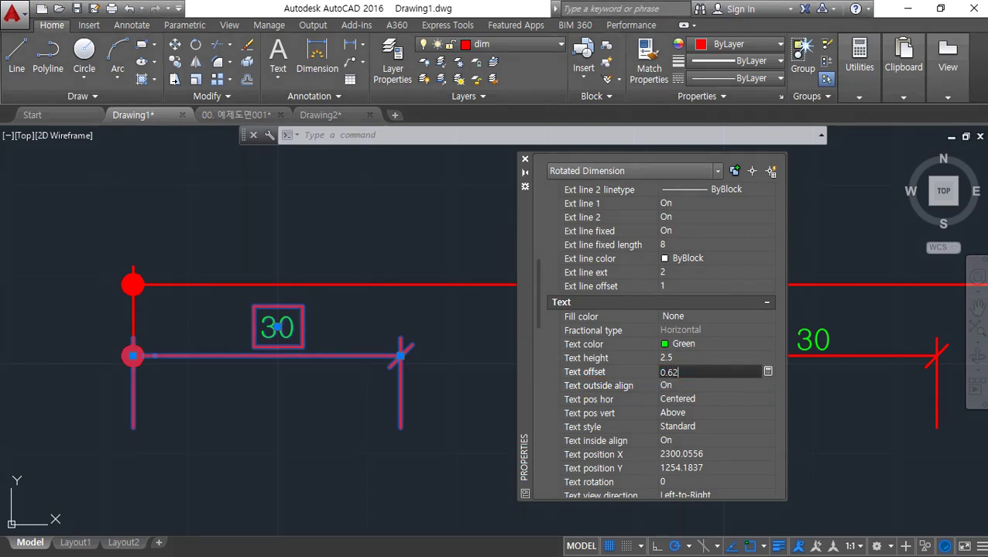
{"action": "key", "text": "Return"}
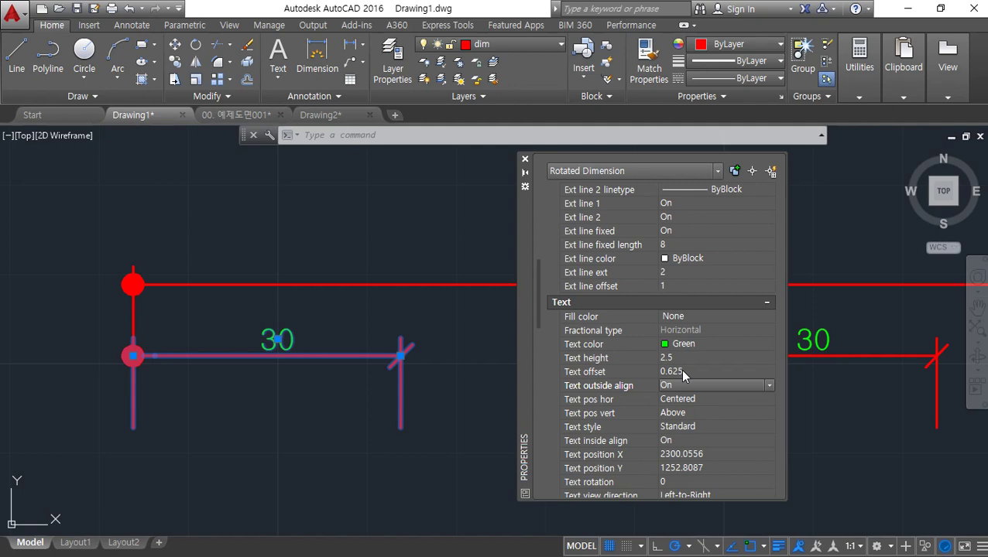
Step: Set the text offset of the selected 30 dimension to 2 to widen the gap between text and dimension line
{"action": "left_click", "coordinate": [682, 372]}
{"action": "type", "text": "2"}
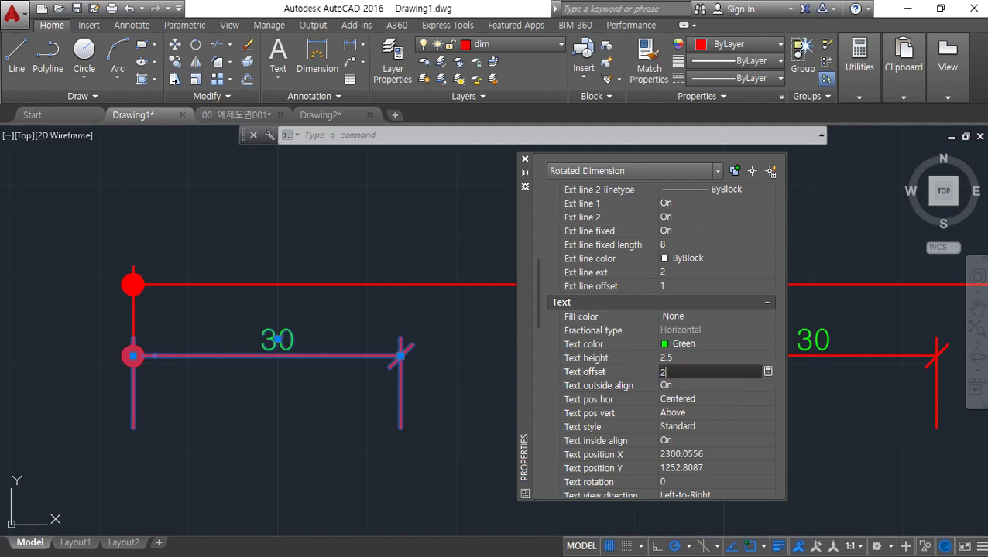
{"action": "key", "text": "Return"}
{"action": "mouse_move", "coordinate": [265, 356]}
{"action": "left_mouse_down"}
{"action": "mouse_move", "coordinate": [313, 357]}
{"action": "mouse_move", "coordinate": [317, 340]}
{"action": "left_mouse_up"}
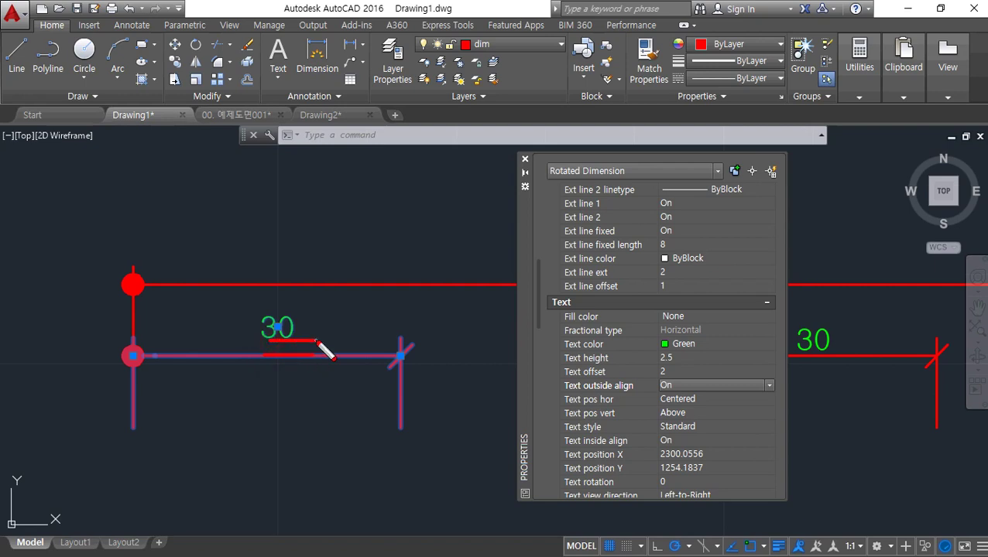
{"action": "mouse_move", "coordinate": [556, 377]}
{"action": "left_mouse_down"}
{"action": "mouse_move", "coordinate": [438, 375]}
{"action": "mouse_move", "coordinate": [341, 350]}
{"action": "mouse_move", "coordinate": [350, 341]}
{"action": "left_mouse_up"}
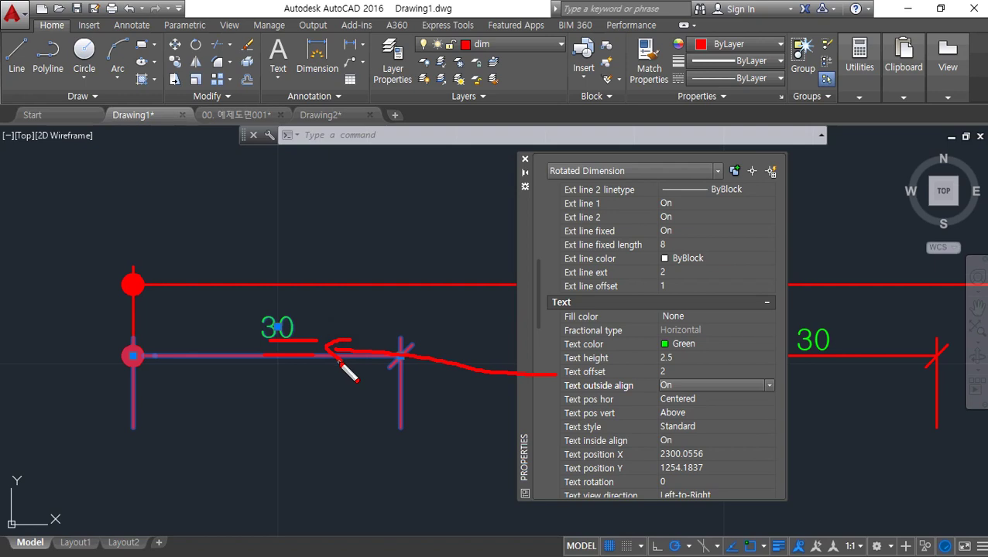
{"action": "key", "text": "Escape"}
Step: Set the text offset of the selected 30 dimension to 0
{"action": "left_click", "coordinate": [685, 372]}
{"action": "type", "text": "0"}
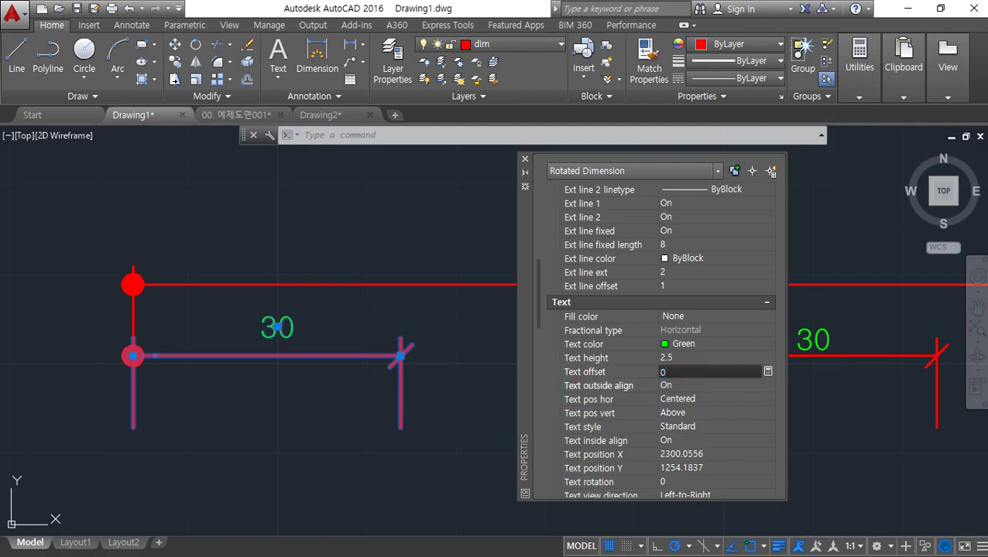
{"action": "key", "text": "Return"}
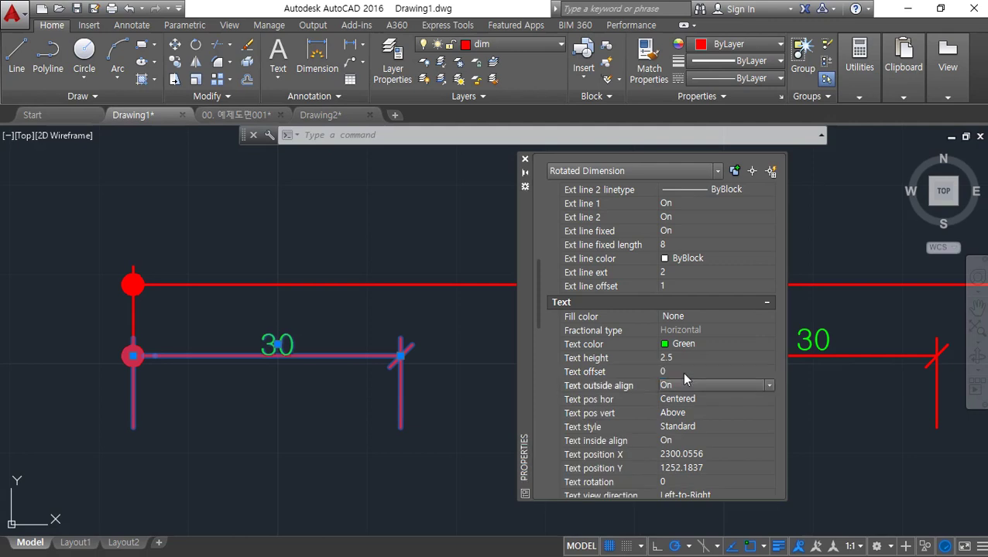
Step: Set the text offset of the selected 30 dimension to -0.625 and deselect it
{"action": "left_click", "coordinate": [684, 372]}
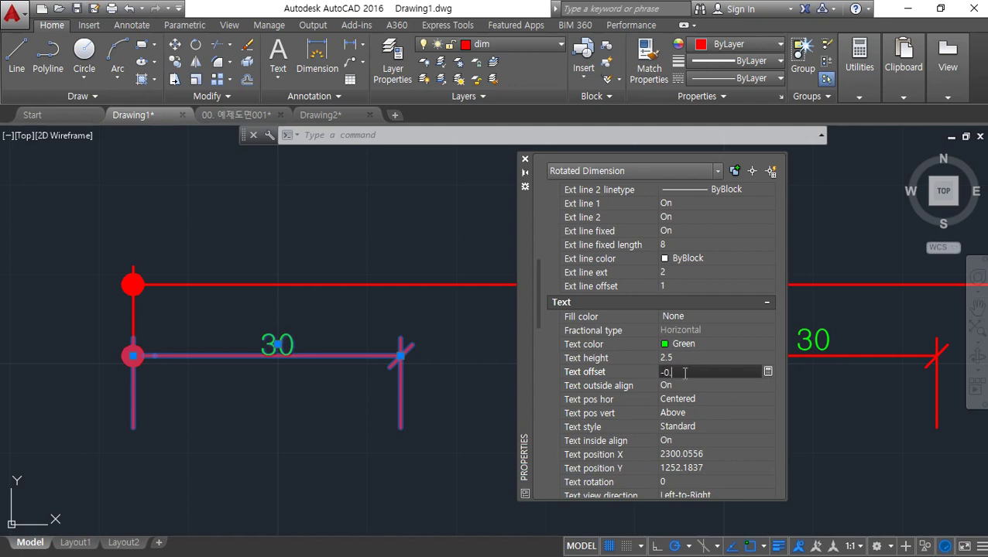
{"action": "key", "text": "Return"}
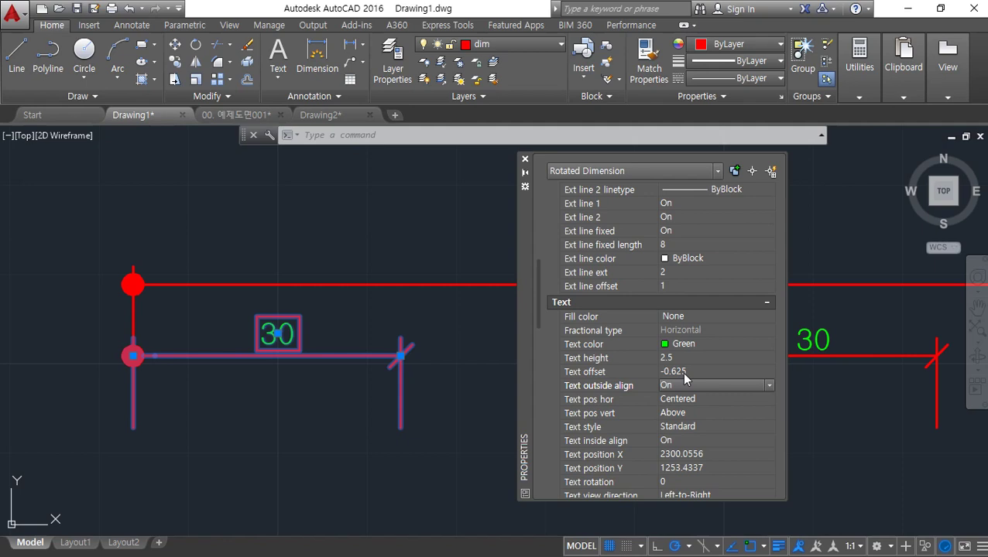
{"action": "key", "text": "ctrl+2"}
{"action": "mouse_move", "coordinate": [705, 380]}
{"action": "left_mouse_down"}
{"action": "mouse_move", "coordinate": [548, 380]}
{"action": "mouse_move", "coordinate": [721, 384]}
{"action": "left_mouse_up"}
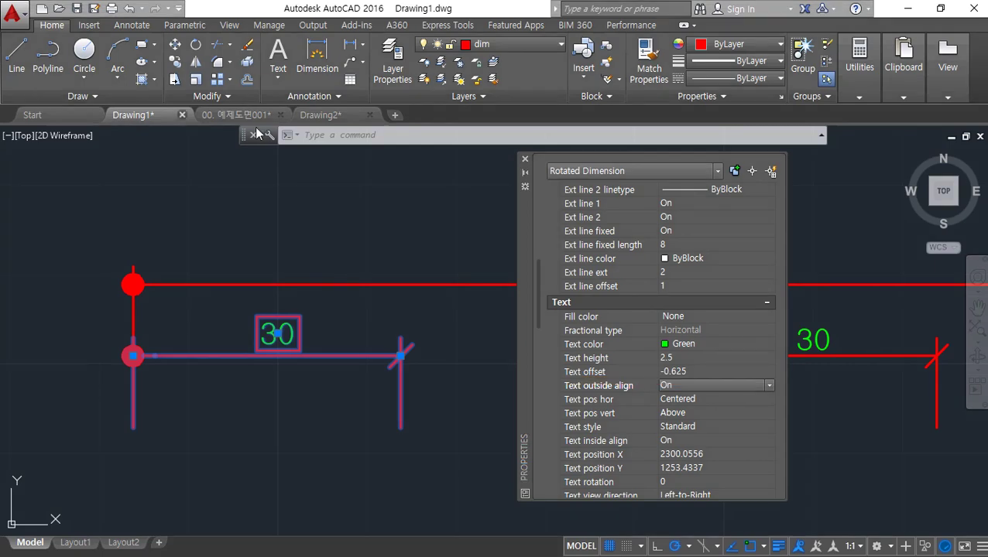
{"action": "key", "text": "Escape"}
{"action": "key", "text": "Escape"}
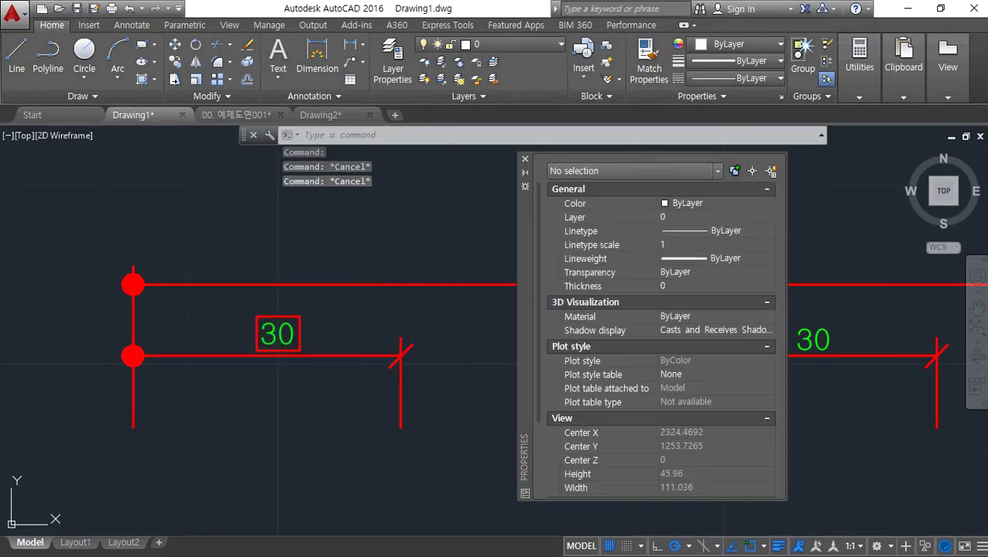
Step: Examine the text placement settings of the ISO-25 dimension style, especially the vertical placement, and leave without changes
{"action": "type", "text": "d"}
{"action": "key", "text": "Return"}
{"action": "left_click", "coordinate": [637, 254]}
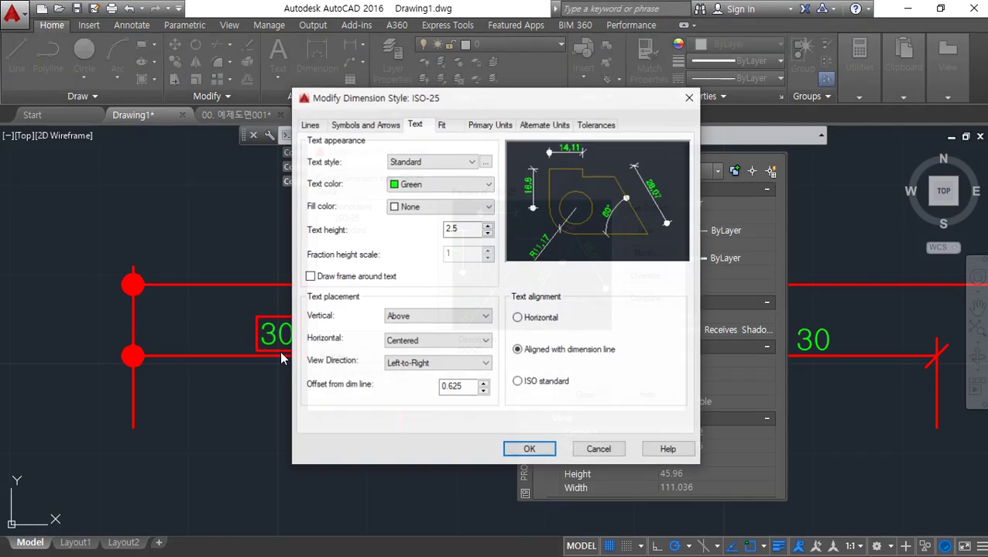
{"action": "mouse_move", "coordinate": [321, 282]}
{"action": "left_mouse_down"}
{"action": "mouse_move", "coordinate": [263, 352]}
{"action": "mouse_move", "coordinate": [391, 412]}
{"action": "mouse_move", "coordinate": [495, 335]}
{"action": "mouse_move", "coordinate": [320, 288]}
{"action": "left_mouse_up"}
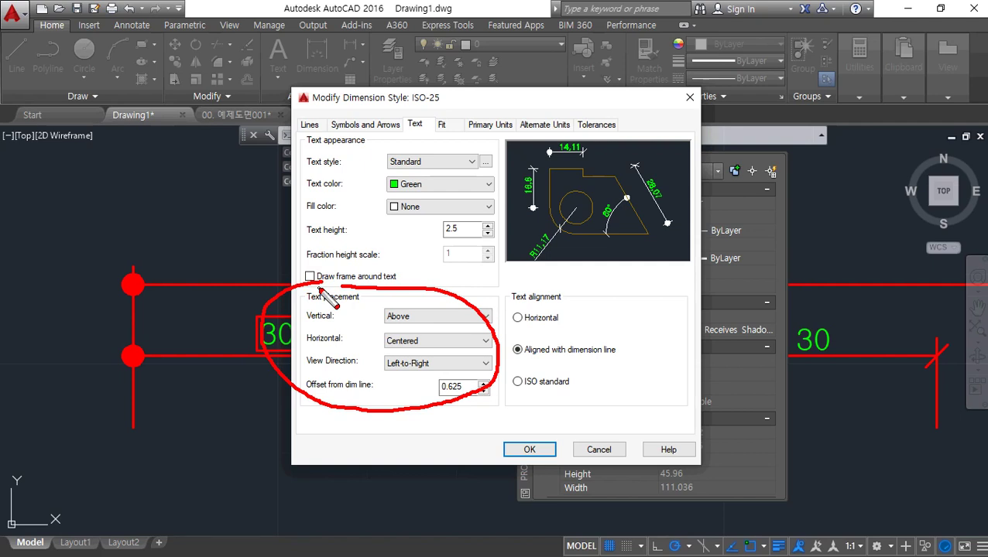
{"action": "key", "text": "e"}
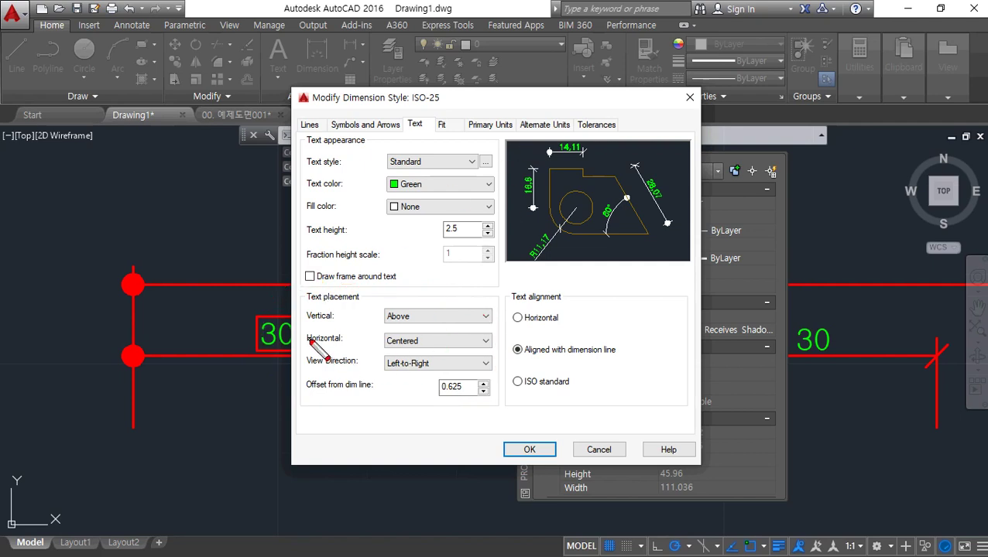
{"action": "mouse_move", "coordinate": [297, 325]}
{"action": "left_mouse_down"}
{"action": "mouse_move", "coordinate": [484, 326]}
{"action": "mouse_move", "coordinate": [307, 326]}
{"action": "mouse_move", "coordinate": [463, 325]}
{"action": "left_mouse_up"}
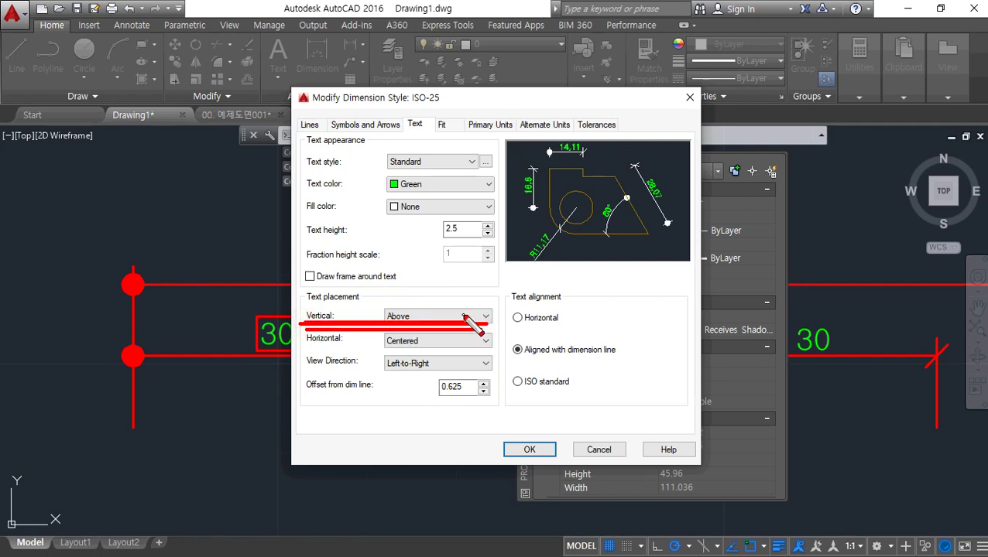
{"action": "key", "text": "Escape"}
{"action": "key", "text": "Escape"}
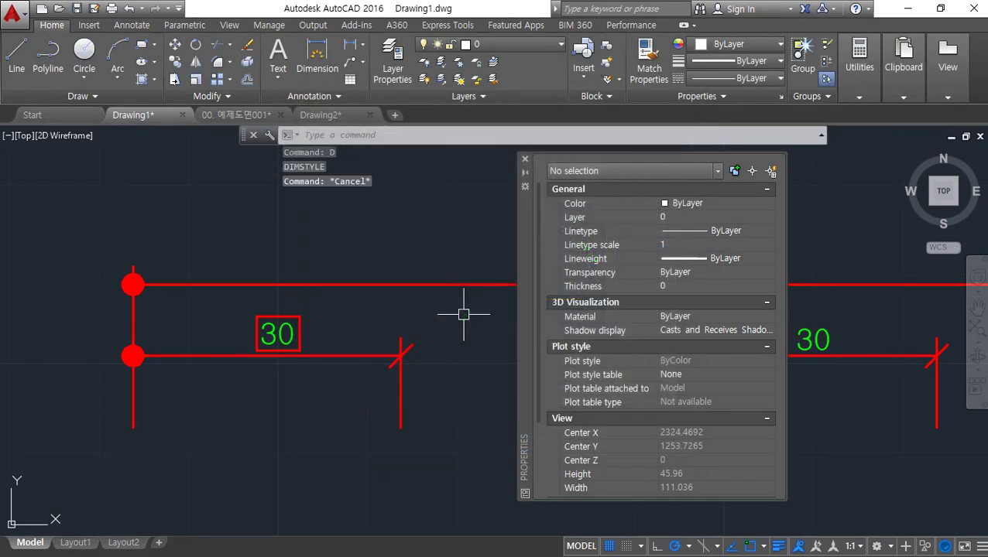
Step: Close the object properties and start a horizontal construction line in the empty area below the existing drawings
{"action": "left_click", "coordinate": [522, 160]}
{"action": "scroll", "coordinate": [443, 335], "scroll_direction": "down", "scroll_amount": 3}
{"action": "middle_click_drag", "start_coordinate": [335, 346], "coordinate": [549, 315]}
{"action": "type", "text": "xl"}
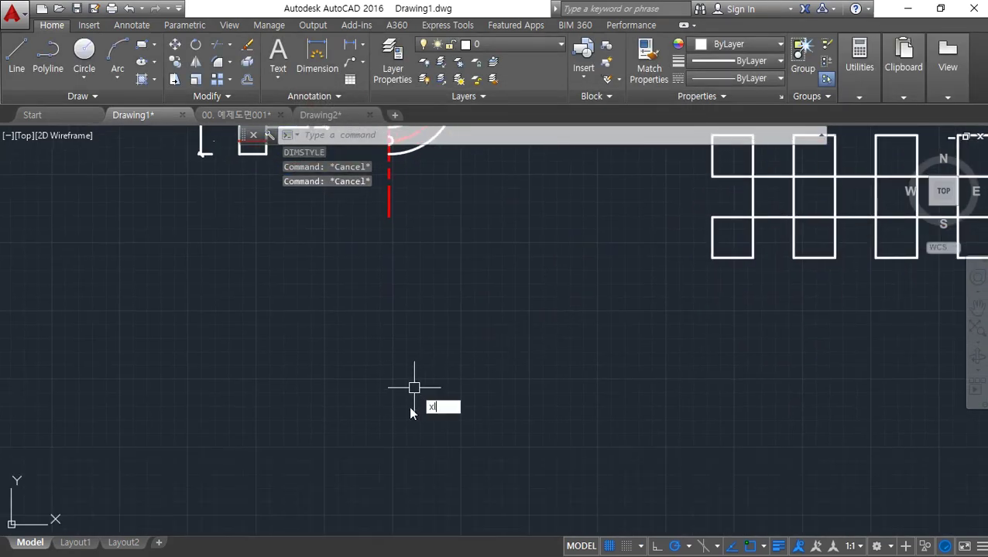
{"action": "key", "text": "Return"}
{"action": "left_click", "coordinate": [385, 407]}
{"action": "left_click", "coordinate": [414, 403]}
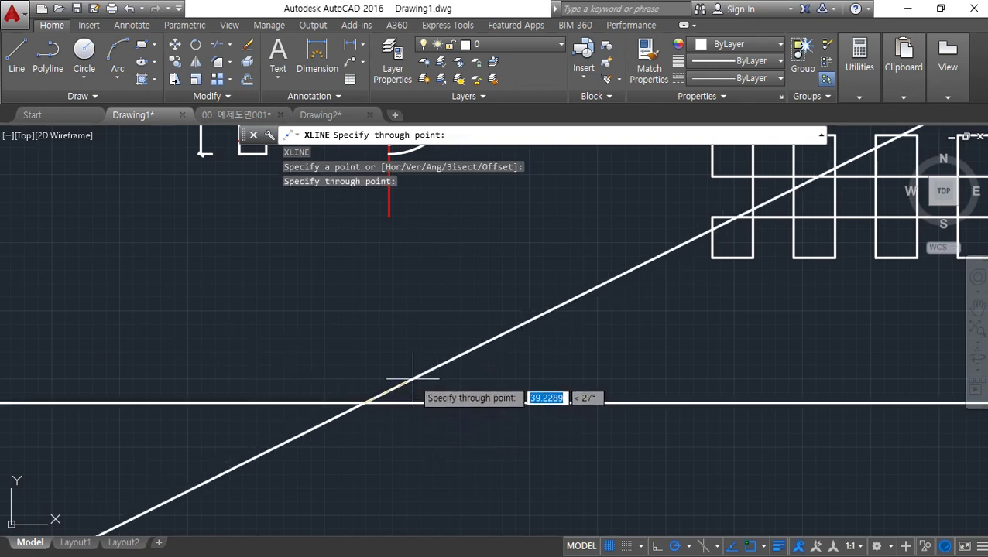
Step: Set polar tracking to 30° increments and add construction lines through the same point at 30°, 60°, 90°, 120° and 150°
{"action": "left_click", "coordinate": [686, 547]}
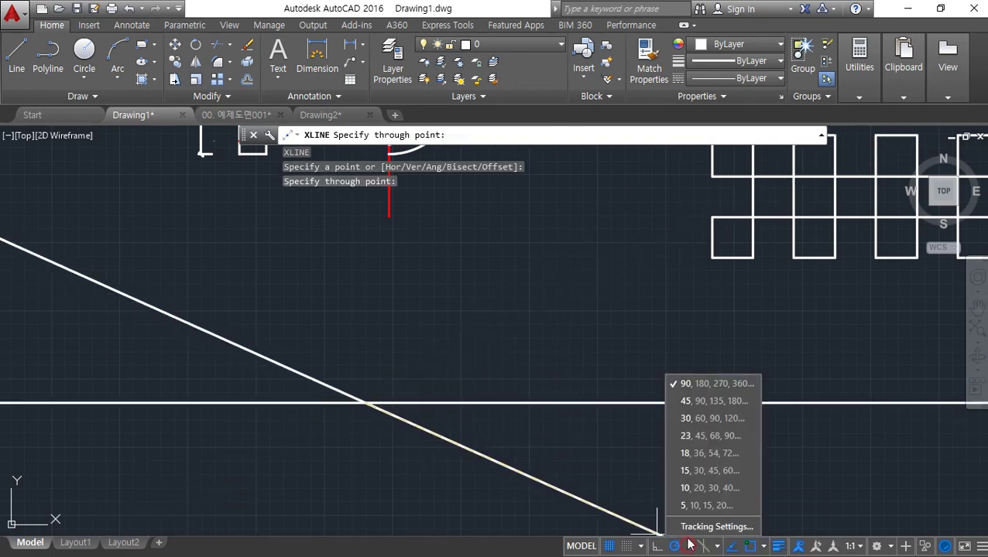
{"action": "left_click", "coordinate": [692, 424]}
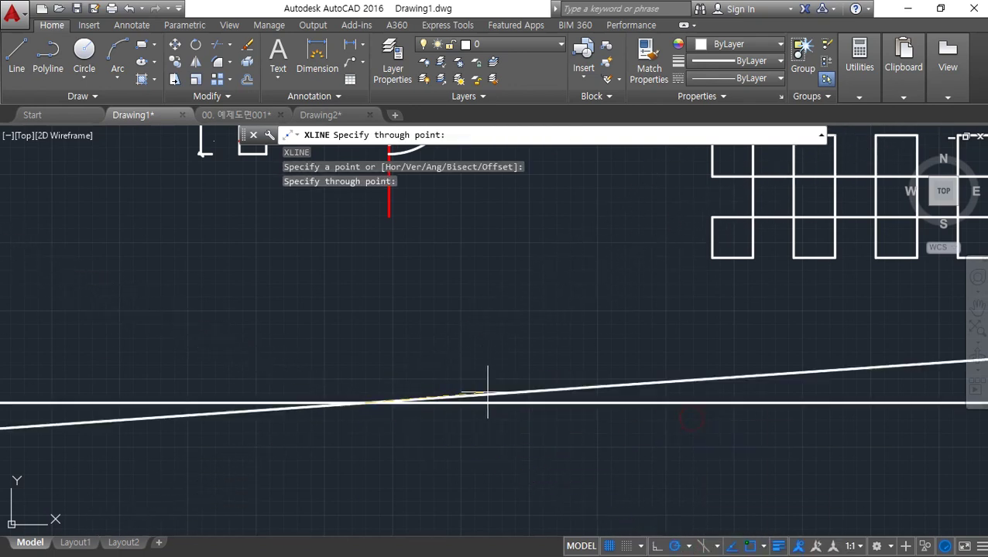
{"action": "left_click", "coordinate": [448, 344]}
{"action": "left_click", "coordinate": [391, 350]}
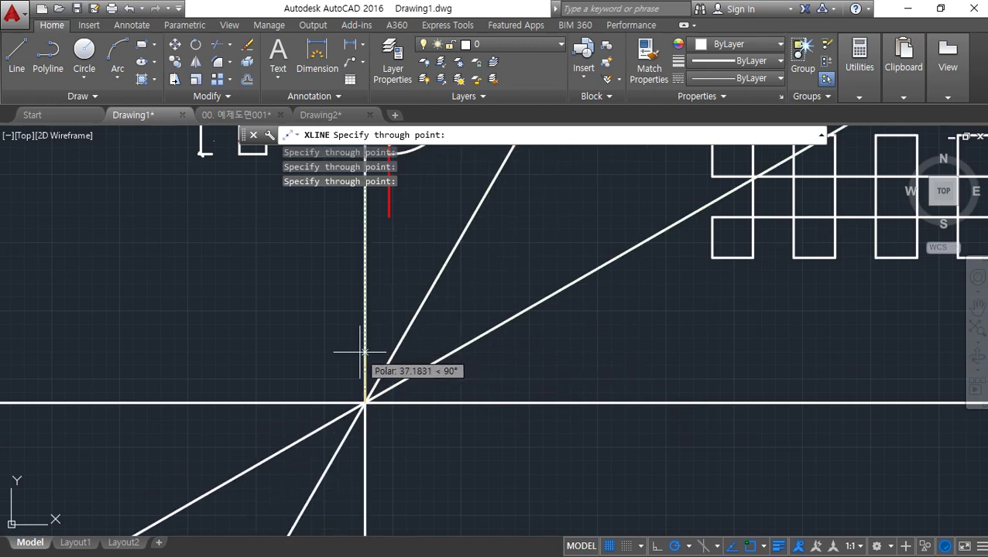
{"action": "left_click", "coordinate": [352, 355]}
{"action": "left_click", "coordinate": [333, 358]}
{"action": "left_click", "coordinate": [298, 365]}
{"action": "key", "text": "space"}
Step: Draw a circle of radius 30 centred on the intersection of the construction lines
{"action": "type", "text": "c"}
{"action": "key", "text": "space"}
{"action": "left_click", "coordinate": [364, 402]}
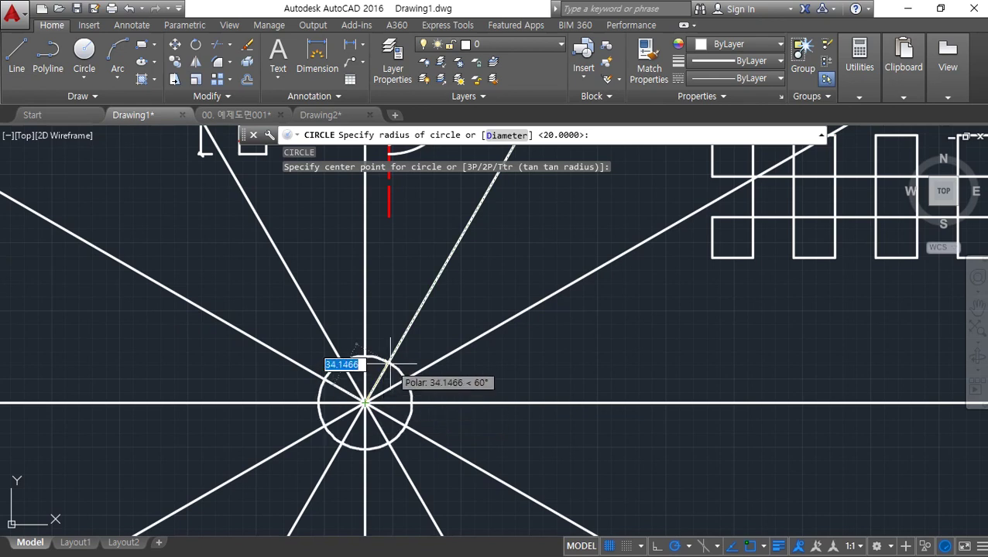
{"action": "type", "text": "30"}
{"action": "key", "text": "space"}
Step: Trim all construction lines outside the circle, using the circle as the cutting edge
{"action": "type", "text": "tr"}
{"action": "key", "text": "space"}
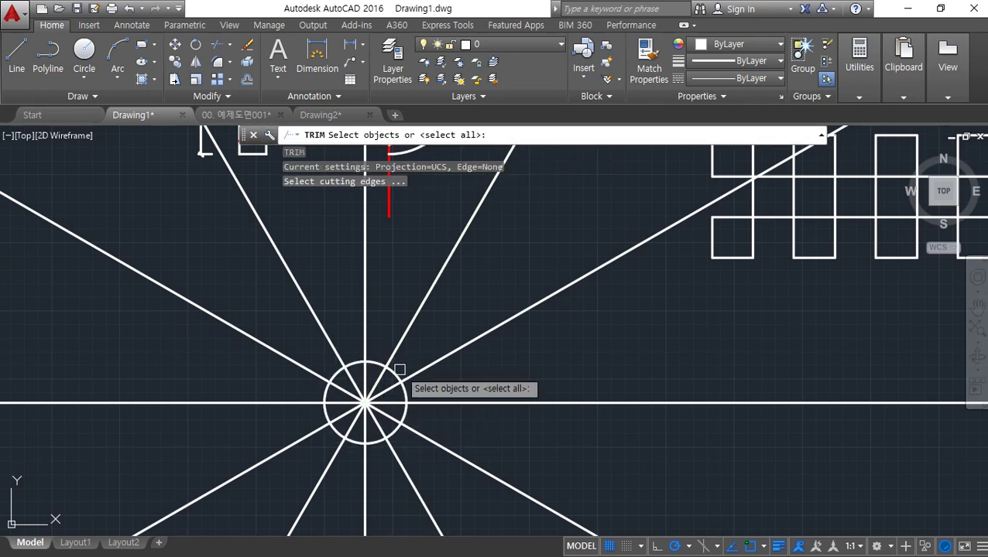
{"action": "left_click", "coordinate": [393, 374]}
{"action": "key", "text": "space"}
{"action": "left_click", "coordinate": [456, 474]}
{"action": "left_click", "coordinate": [437, 324]}
{"action": "left_click", "coordinate": [446, 331]}
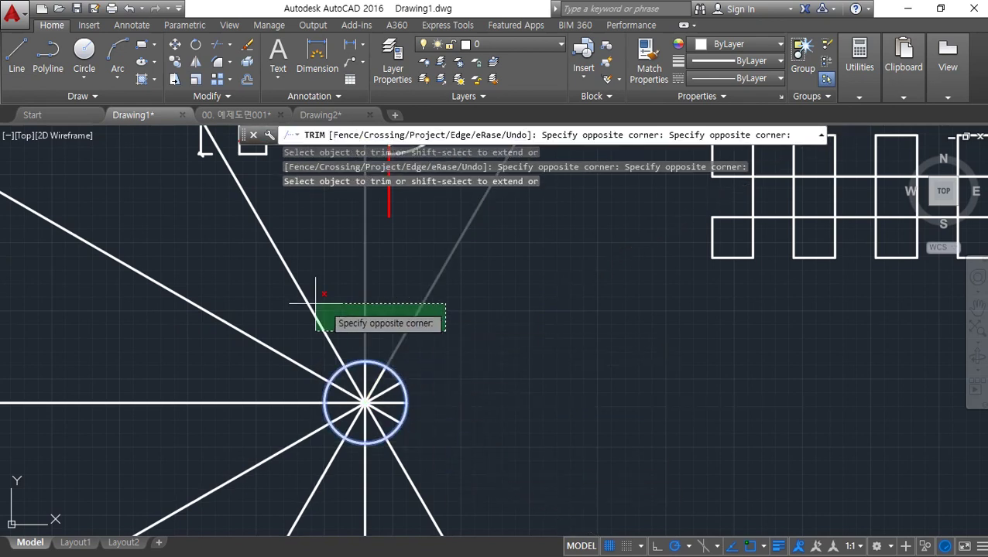
{"action": "left_click", "coordinate": [295, 291]}
{"action": "left_click", "coordinate": [264, 276]}
{"action": "left_click", "coordinate": [233, 490]}
{"action": "left_click", "coordinate": [219, 496]}
{"action": "left_click", "coordinate": [493, 494]}
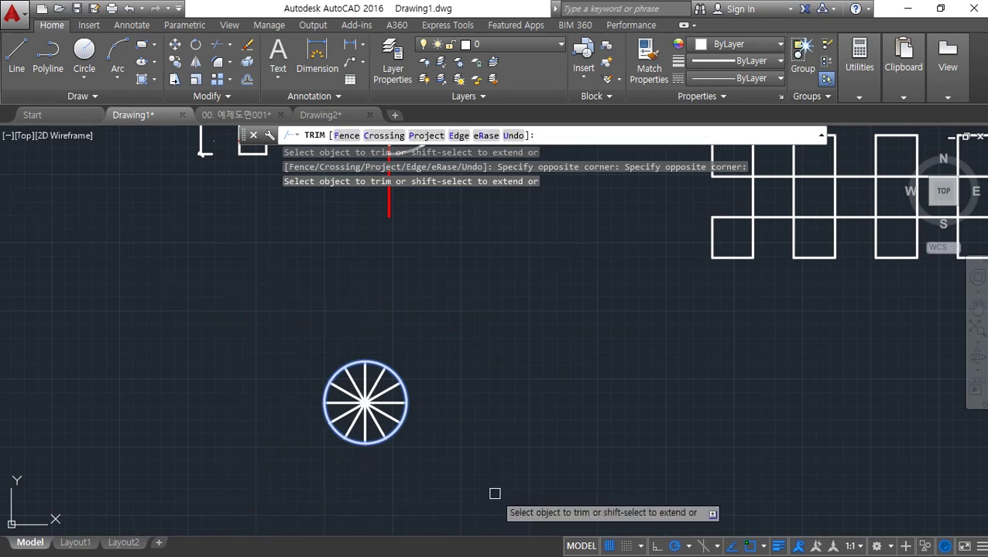
{"action": "key", "text": "space"}
Step: Add an angular dimension between the right horizontal spoke and the first spoke above it, placed outside the circle
{"action": "scroll", "coordinate": [352, 387], "scroll_direction": "up", "scroll_amount": 5}
{"action": "middle_click_drag", "start_coordinate": [432, 423], "coordinate": [326, 341]}
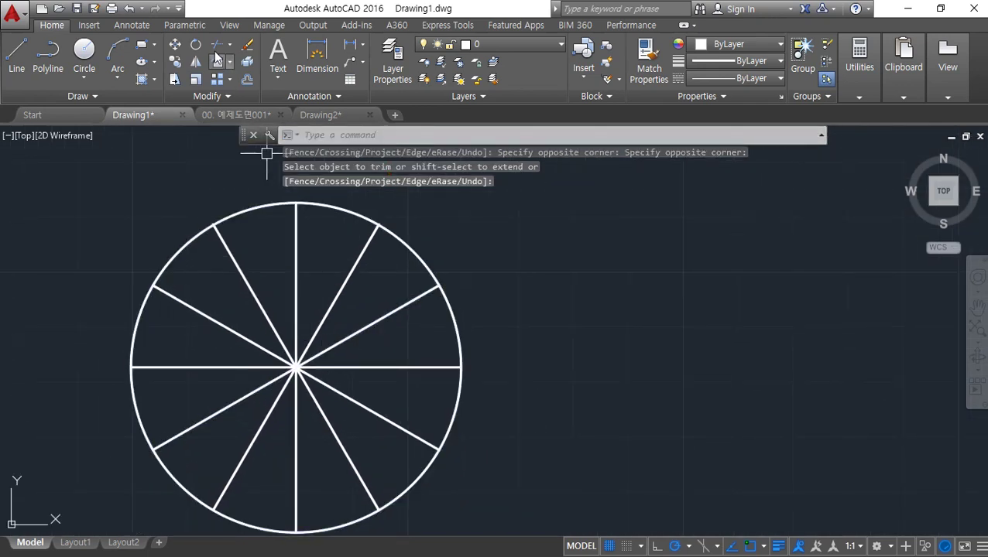
{"action": "left_click", "coordinate": [146, 24]}
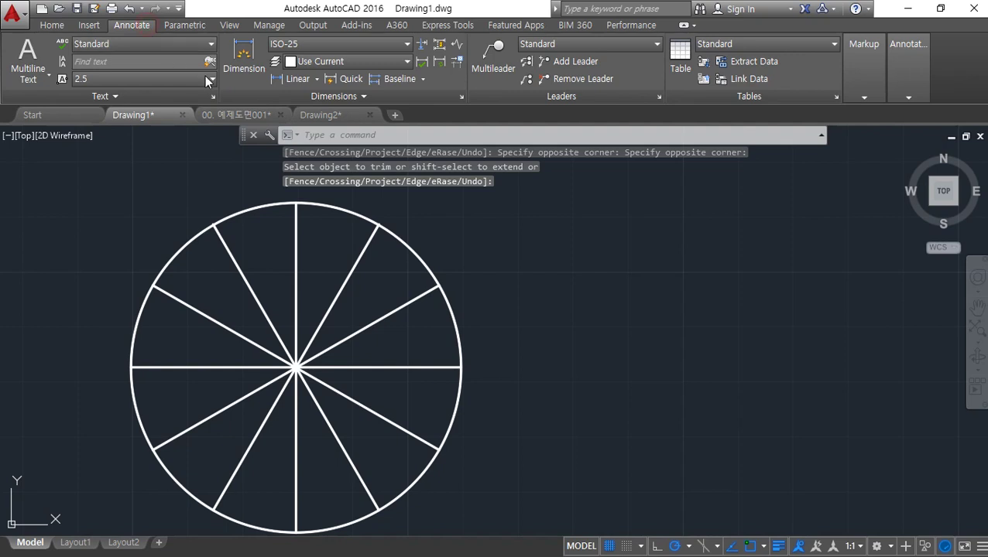
{"action": "left_click", "coordinate": [317, 79]}
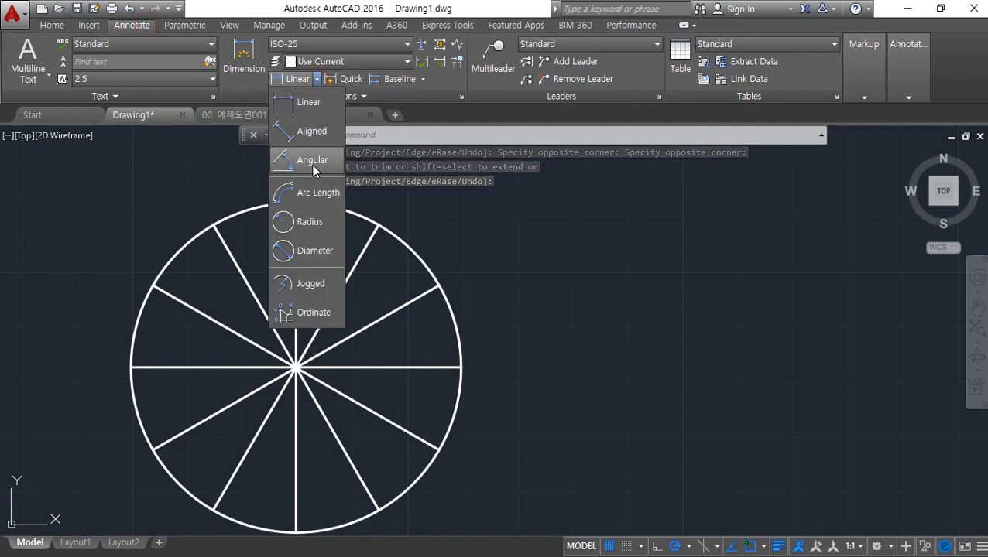
{"action": "left_click", "coordinate": [309, 188]}
{"action": "left_click", "coordinate": [443, 367]}
{"action": "left_click", "coordinate": [418, 299]}
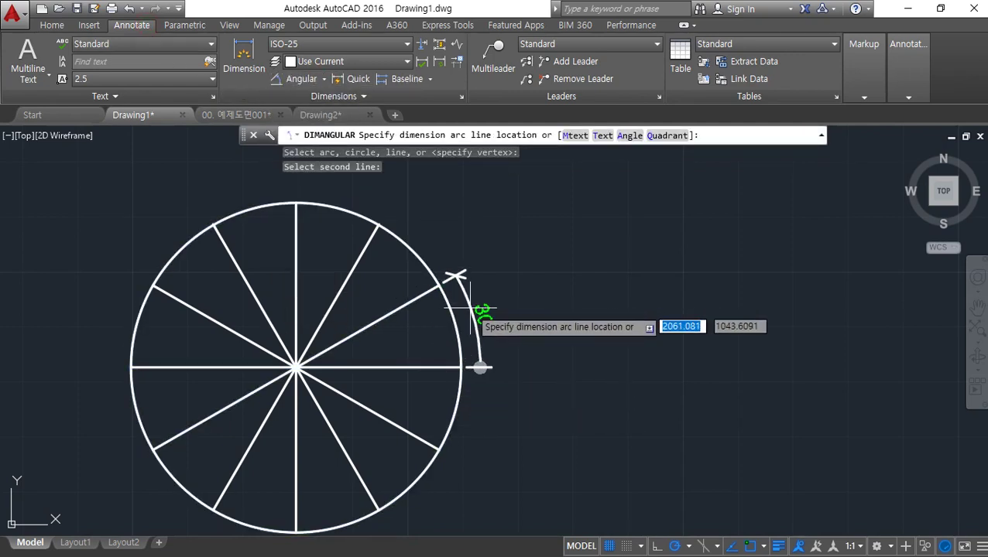
{"action": "left_click", "coordinate": [496, 310]}
{"action": "middle_click_drag", "start_coordinate": [408, 297], "coordinate": [418, 338]}
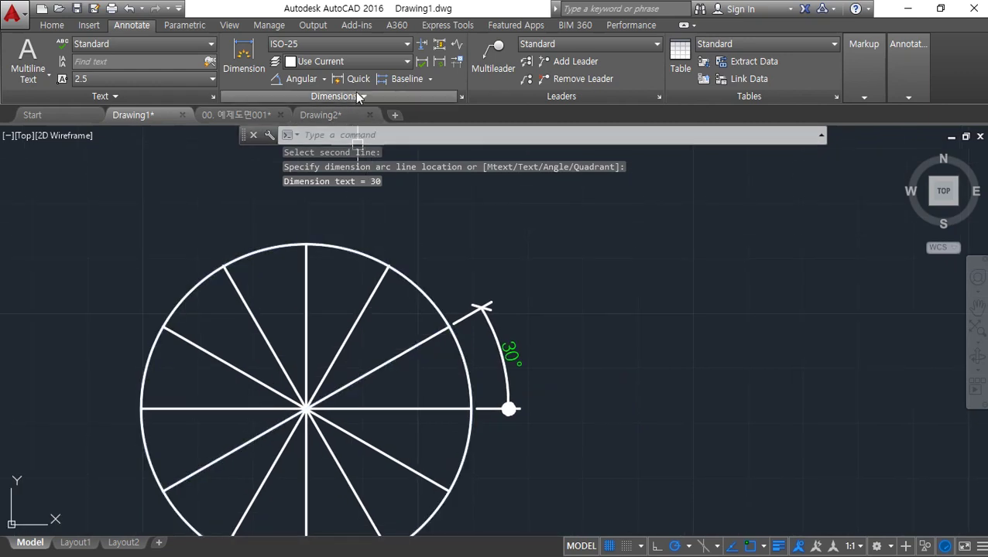
Step: Continue the angular dimension counterclockwise through every remaining spoke, back to the right horizontal spoke, forming a full ring around the circle
{"action": "left_click", "coordinate": [431, 79]}
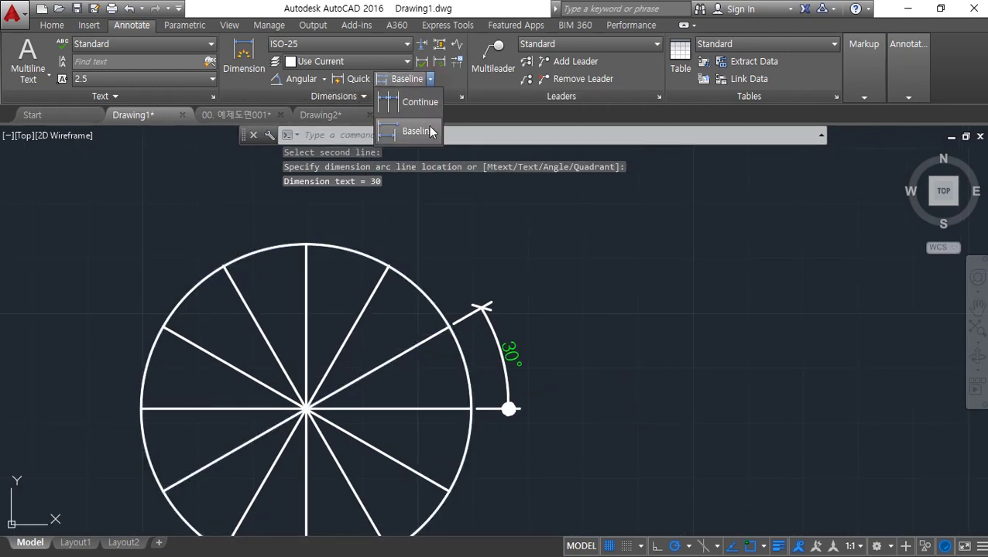
{"action": "left_click", "coordinate": [418, 99]}
{"action": "left_click", "coordinate": [408, 235]}
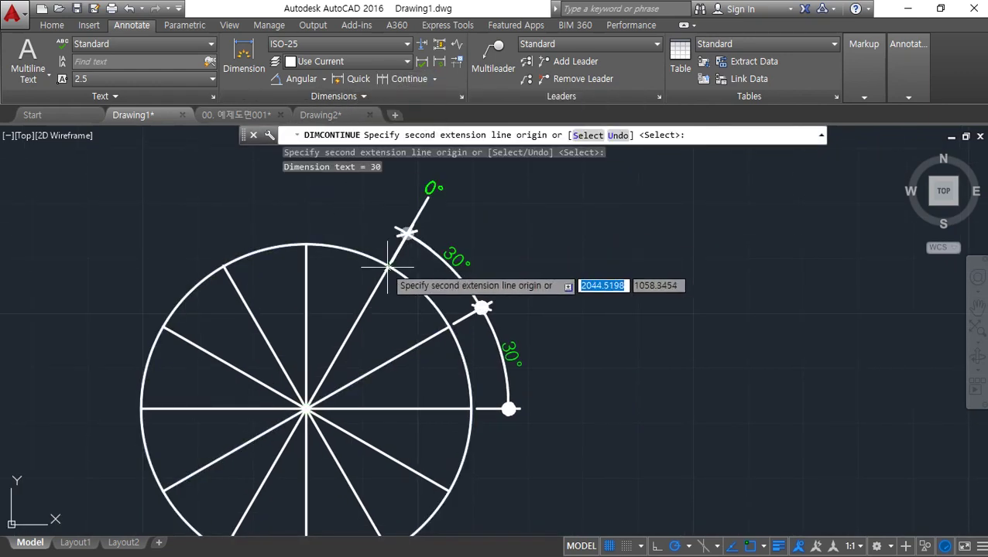
{"action": "left_click", "coordinate": [306, 206]}
{"action": "left_click", "coordinate": [204, 234]}
{"action": "left_click", "coordinate": [130, 308]}
{"action": "left_click", "coordinate": [159, 409]}
{"action": "middle_click_drag", "start_coordinate": [170, 454], "coordinate": [159, 347]}
{"action": "left_click", "coordinate": [149, 388]}
{"action": "left_click", "coordinate": [193, 472]}
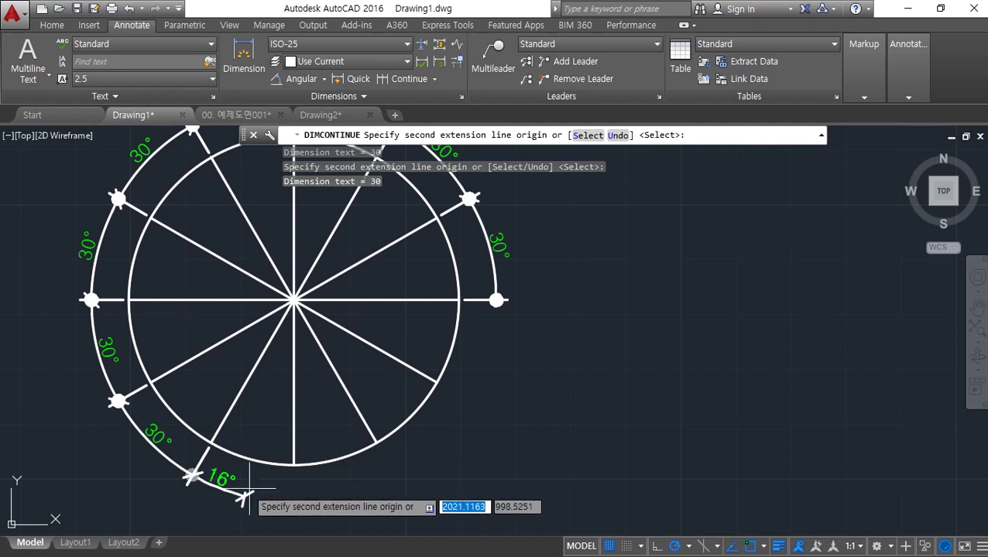
{"action": "left_click", "coordinate": [293, 498]}
{"action": "left_click", "coordinate": [377, 442]}
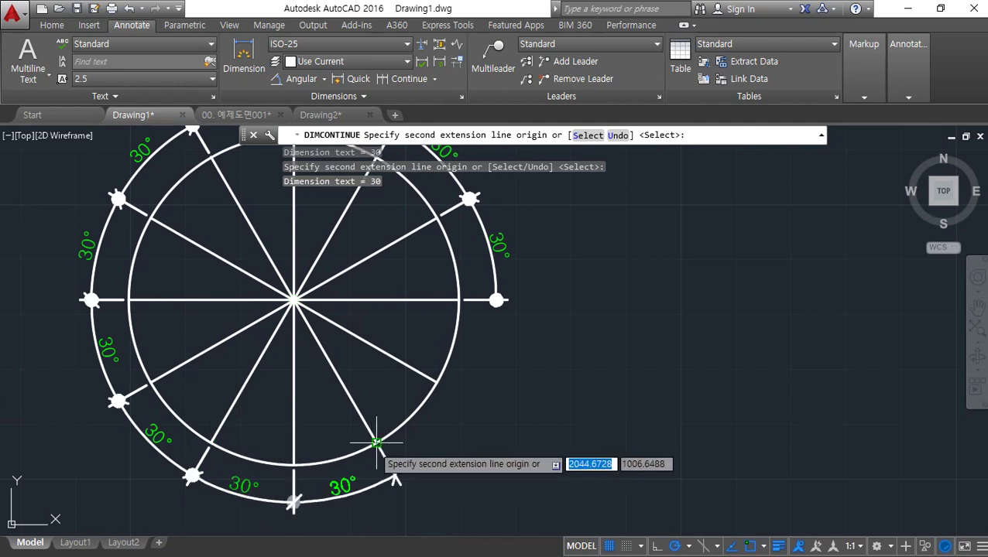
{"action": "left_click", "coordinate": [436, 382]}
{"action": "left_click", "coordinate": [459, 299]}
{"action": "key", "text": "Return"}
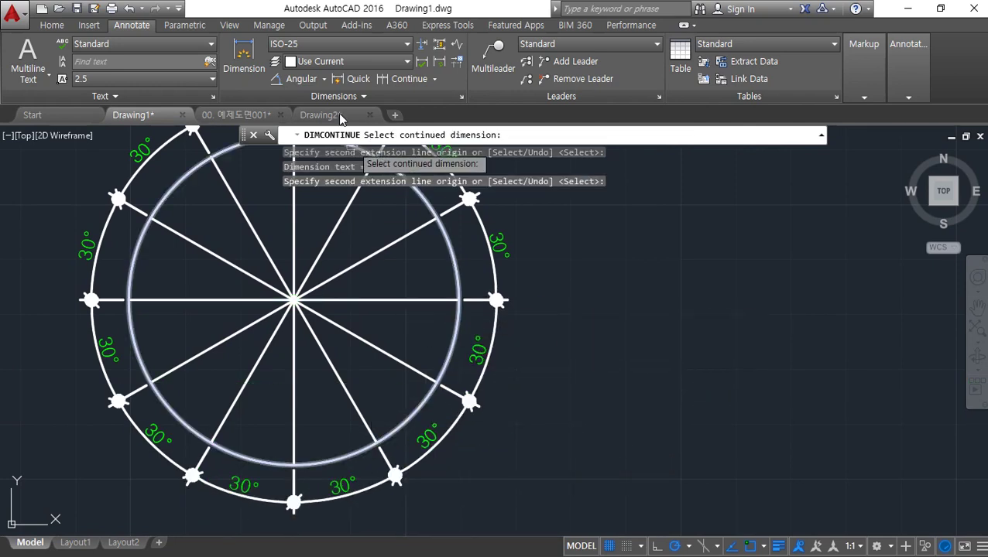
Step: Add a vertical aligned dimension between the ends of the spokes just above and below the right horizontal one, outside the angular ring
{"action": "left_click", "coordinate": [324, 79]}
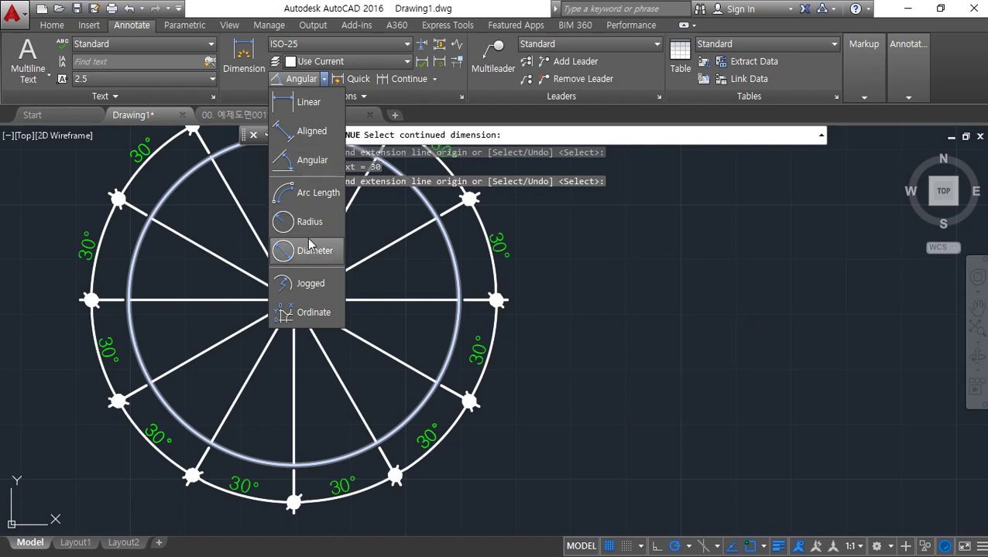
{"action": "left_click", "coordinate": [314, 133]}
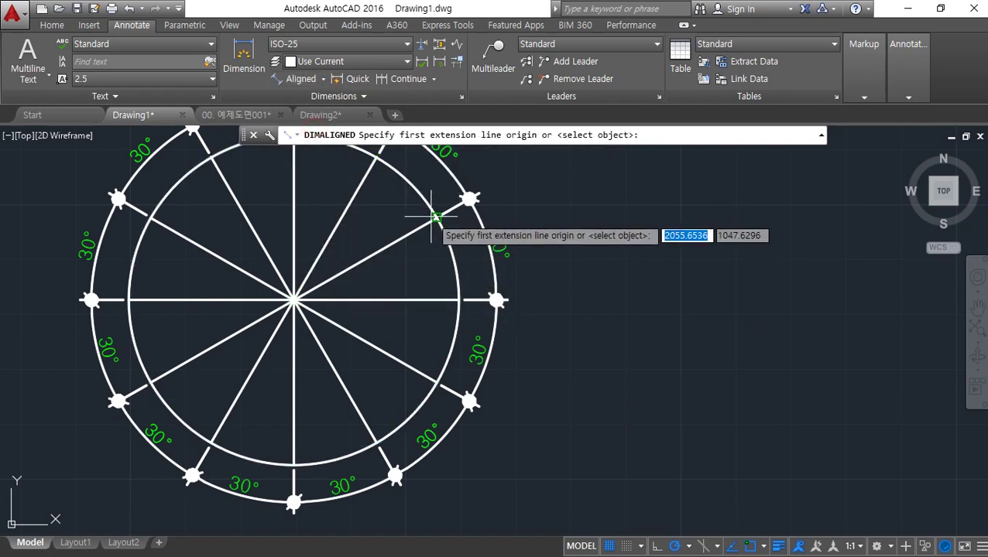
{"action": "left_click", "coordinate": [436, 220]}
{"action": "left_click", "coordinate": [437, 383]}
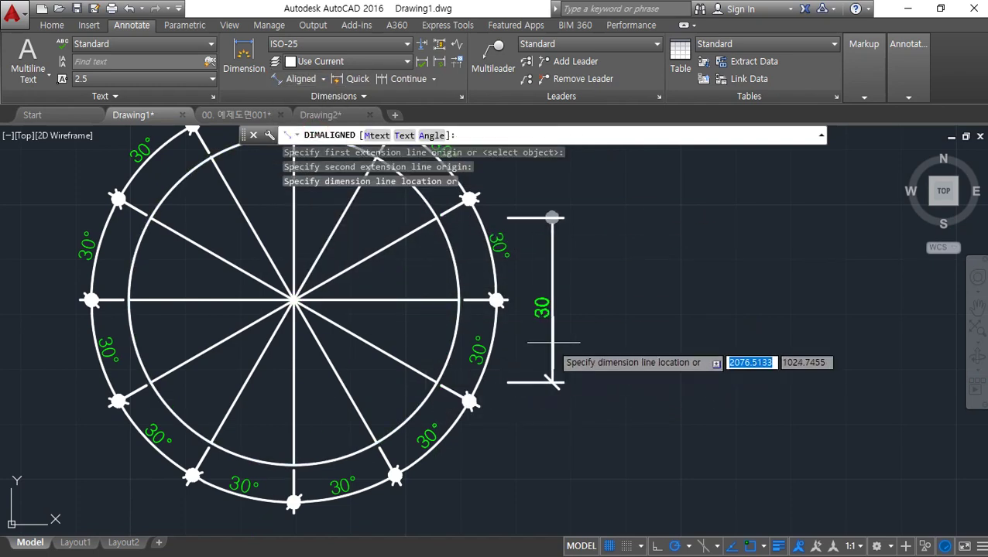
{"action": "left_click", "coordinate": [572, 358]}
Step: Add a horizontal aligned dimension between the ends of the two spokes flanking the lower vertical one, placed below the circle
{"action": "middle_click_drag", "start_coordinate": [353, 457], "coordinate": [360, 380]}
{"action": "key", "text": "Return"}
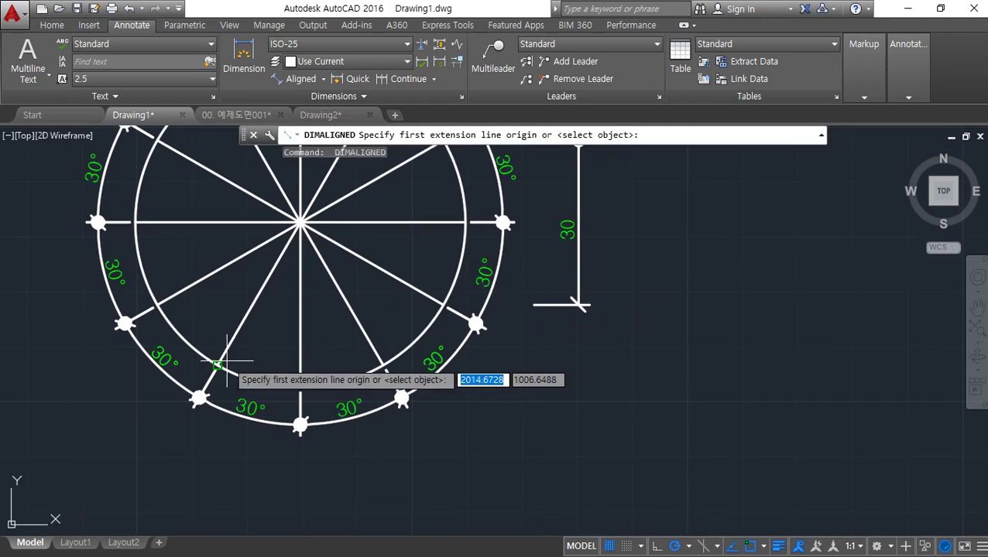
{"action": "left_click", "coordinate": [219, 364]}
{"action": "left_click", "coordinate": [382, 365]}
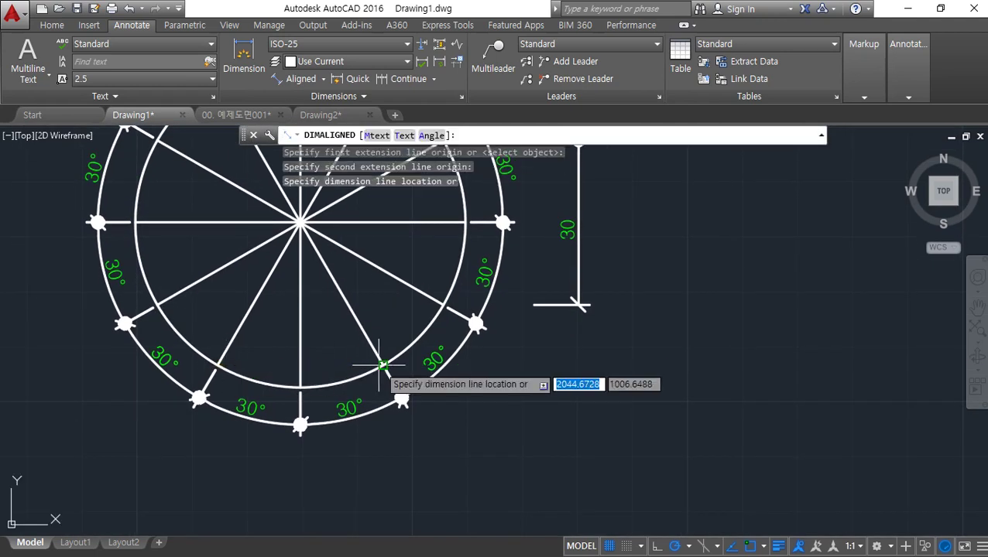
{"action": "left_click", "coordinate": [352, 493]}
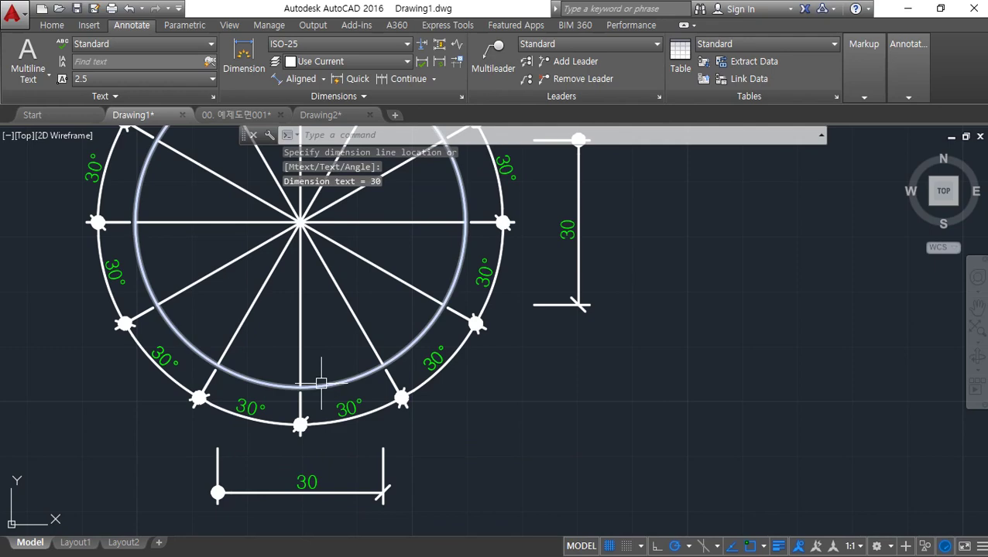
Step: Examine where the text of the vertical aligned dimension sits relative to its dimension line
{"action": "scroll", "coordinate": [388, 321], "scroll_direction": "up", "scroll_amount": 2}
{"action": "scroll", "coordinate": [372, 331], "scroll_direction": "down", "scroll_amount": 2}
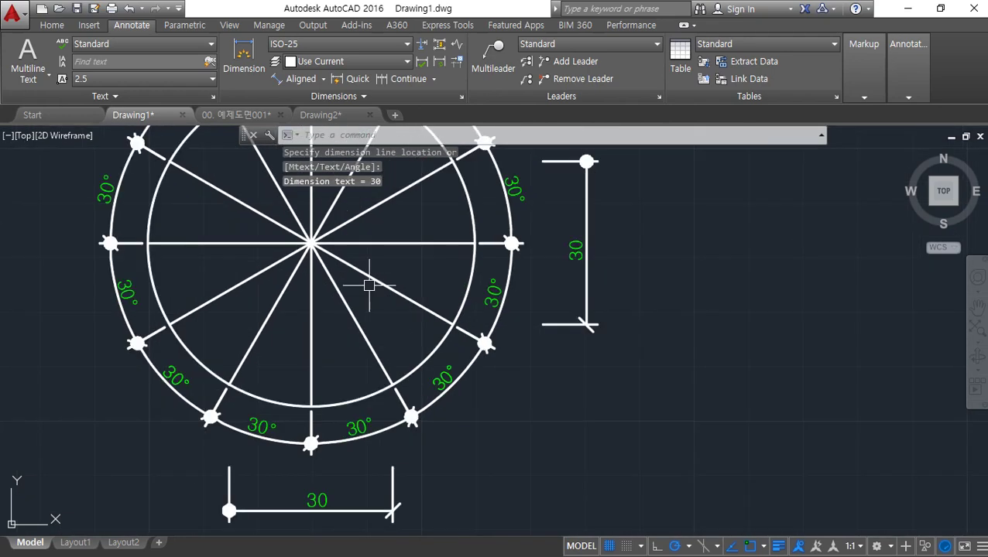
{"action": "middle_click", "coordinate": [383, 309]}
{"action": "middle_click", "coordinate": [384, 310]}
{"action": "scroll", "coordinate": [268, 319], "scroll_direction": "up", "scroll_amount": 4}
{"action": "middle_click_drag", "start_coordinate": [304, 477], "coordinate": [354, 300]}
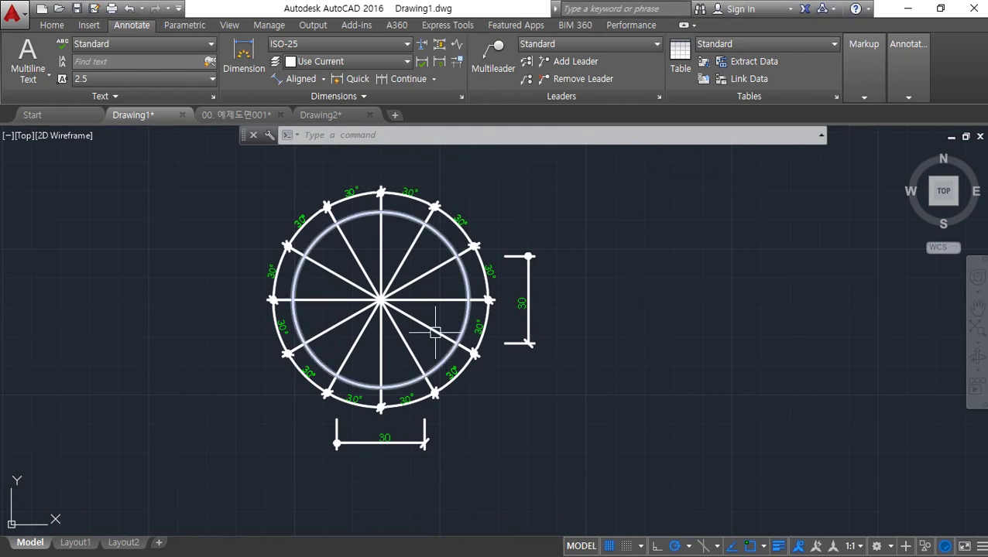
{"action": "middle_click_drag", "start_coordinate": [441, 341], "coordinate": [346, 336]}
{"action": "scroll", "coordinate": [342, 310], "scroll_direction": "up", "scroll_amount": 2}
{"action": "middle_click_drag", "start_coordinate": [380, 307], "coordinate": [390, 322]}
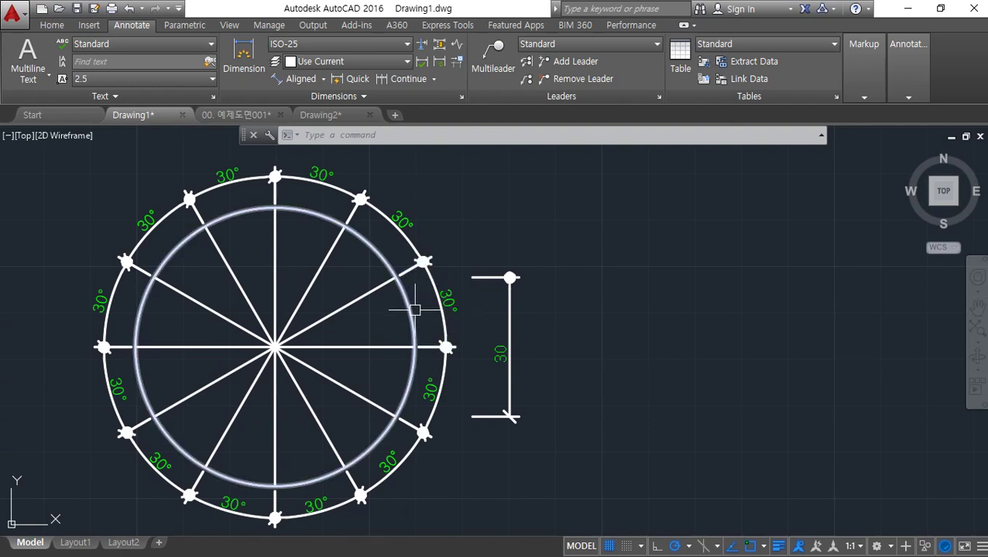
{"action": "scroll", "coordinate": [512, 374], "scroll_direction": "up", "scroll_amount": 2}
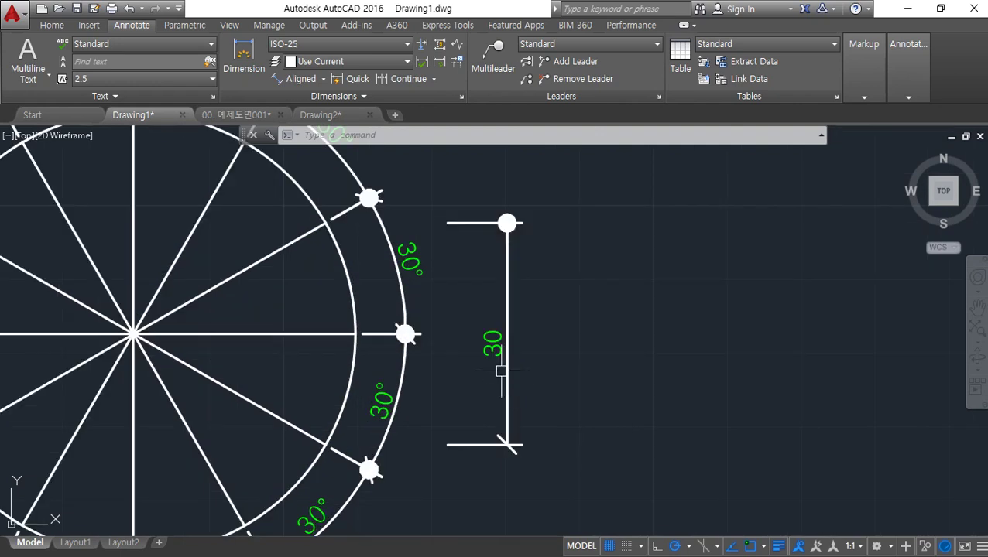
{"action": "left_click_drag", "start_coordinate": [502, 223], "coordinate": [503, 447]}
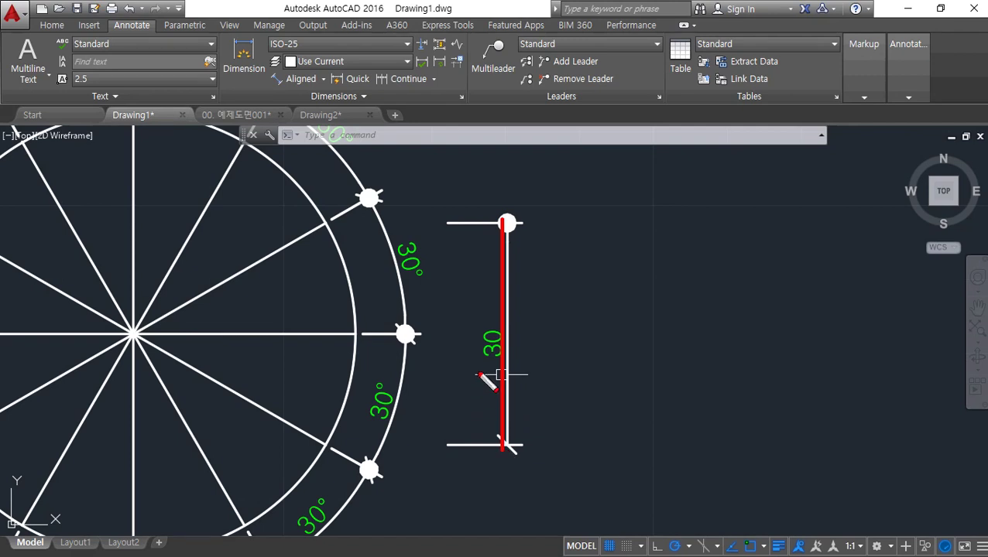
{"action": "mouse_move", "coordinate": [465, 357]}
{"action": "left_mouse_down"}
{"action": "mouse_move", "coordinate": [466, 333]}
{"action": "mouse_move", "coordinate": [463, 358]}
{"action": "left_mouse_up"}
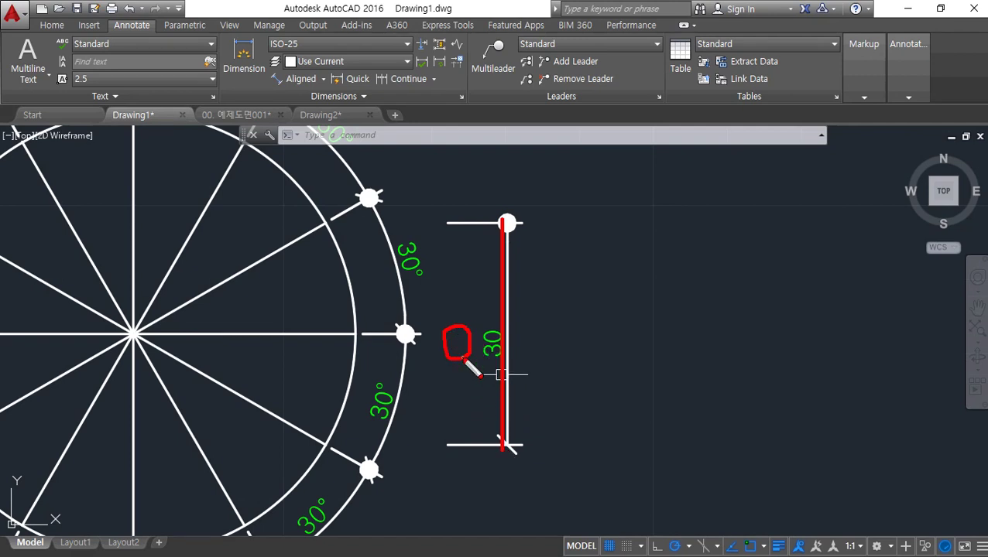
{"action": "key", "text": "Escape"}
Step: Examine where the text of the angular and aligned dimensions around the circle sits relative to the dimension lines
{"action": "middle_click_drag", "start_coordinate": [389, 333], "coordinate": [532, 358]}
{"action": "mouse_move", "coordinate": [283, 312]}
{"action": "middle_mouse_down"}
{"action": "mouse_move", "coordinate": [385, 346]}
{"action": "mouse_move", "coordinate": [361, 441]}
{"action": "middle_mouse_up"}
{"action": "left_click_drag", "start_coordinate": [590, 352], "coordinate": [620, 468]}
{"action": "mouse_move", "coordinate": [596, 304]}
{"action": "left_mouse_down"}
{"action": "mouse_move", "coordinate": [552, 307]}
{"action": "mouse_move", "coordinate": [562, 302]}
{"action": "left_mouse_up"}
{"action": "mouse_move", "coordinate": [447, 243]}
{"action": "left_mouse_down"}
{"action": "mouse_move", "coordinate": [398, 208]}
{"action": "mouse_move", "coordinate": [445, 231]}
{"action": "left_mouse_up"}
{"action": "left_click_drag", "start_coordinate": [329, 229], "coordinate": [295, 236]}
{"action": "key", "text": "Escape"}
{"action": "scroll", "coordinate": [353, 352], "scroll_direction": "up", "scroll_amount": 2}
{"action": "middle_click_drag", "start_coordinate": [354, 352], "coordinate": [345, 170]}
{"action": "scroll", "coordinate": [339, 333], "scroll_direction": "down", "scroll_amount": 4}
{"action": "middle_click_drag", "start_coordinate": [343, 387], "coordinate": [343, 328]}
{"action": "left_click_drag", "start_coordinate": [501, 362], "coordinate": [503, 337]}
{"action": "left_click_drag", "start_coordinate": [458, 427], "coordinate": [463, 422]}
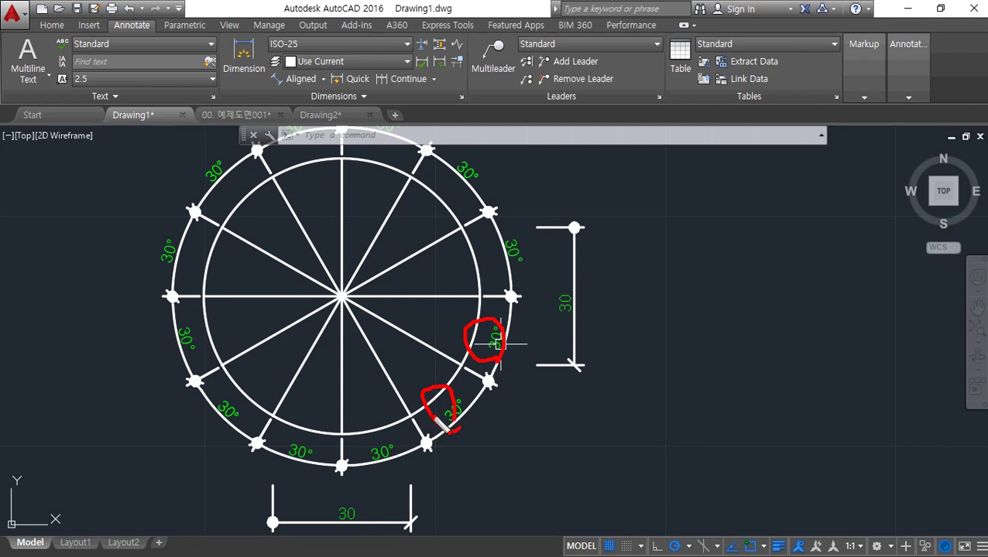
{"action": "key", "text": "Escape"}
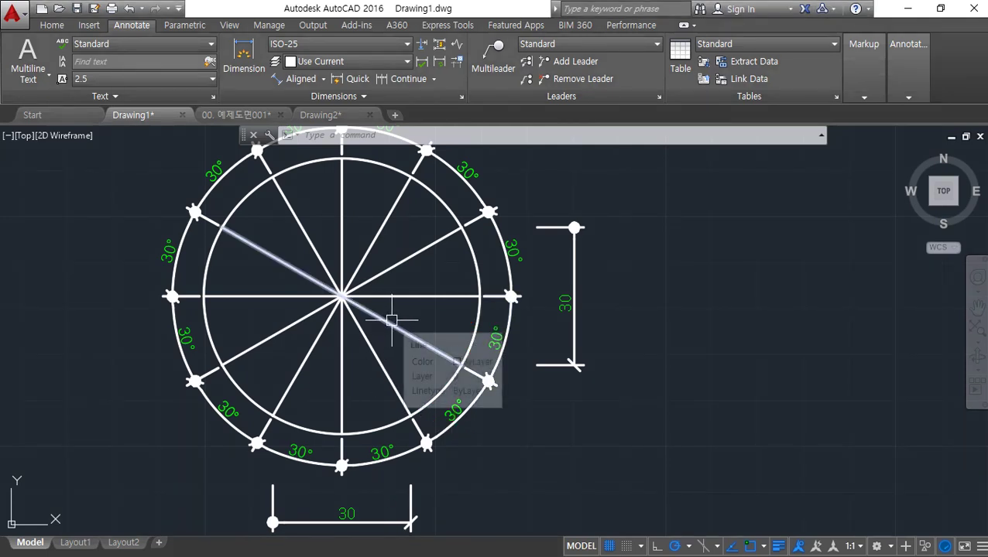
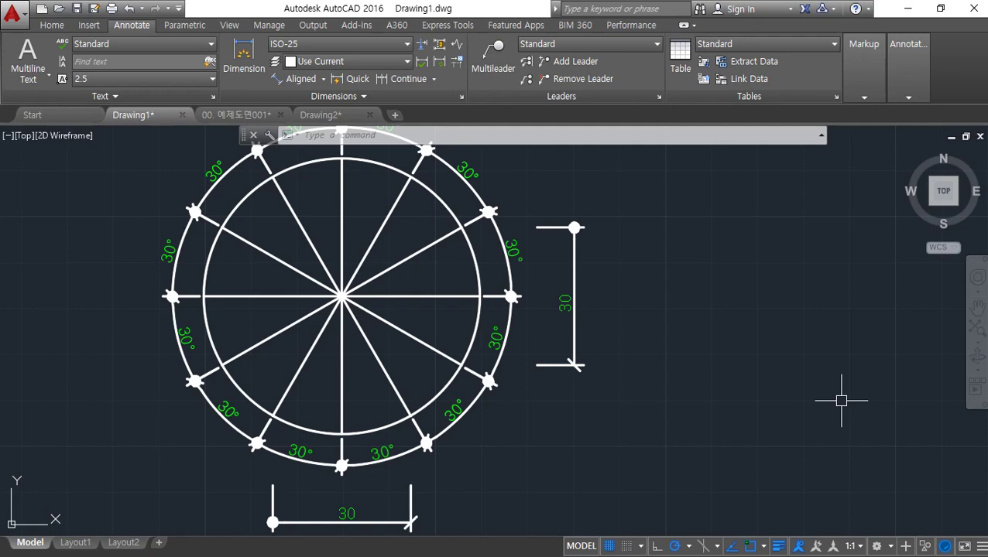
Step: Open the ISO-25 dimension style for modification and examine its vertical text placement setting
{"action": "middle_click_drag", "start_coordinate": [457, 226], "coordinate": [417, 301]}
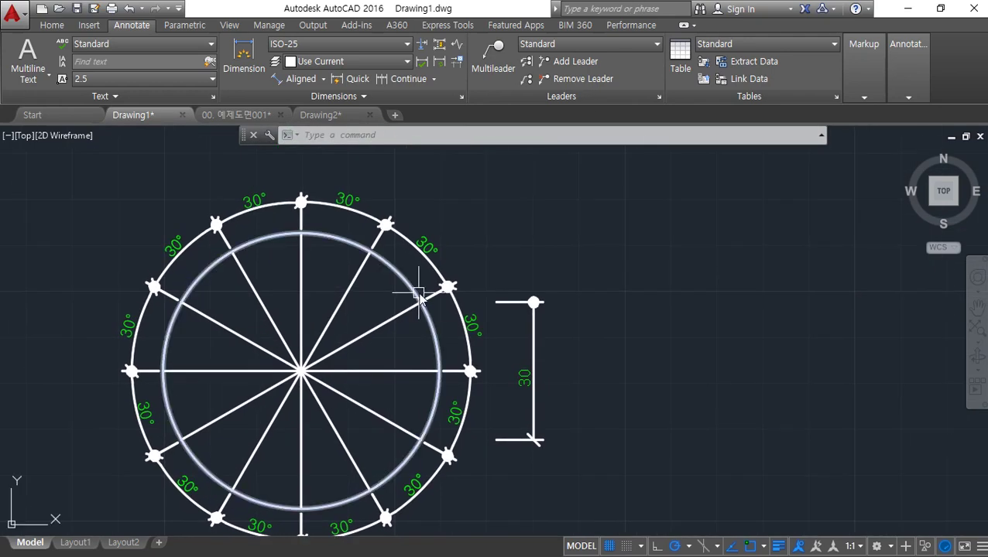
{"action": "type", "text": "d"}
{"action": "key", "text": "space"}
{"action": "left_click_drag", "start_coordinate": [441, 153], "coordinate": [621, 162]}
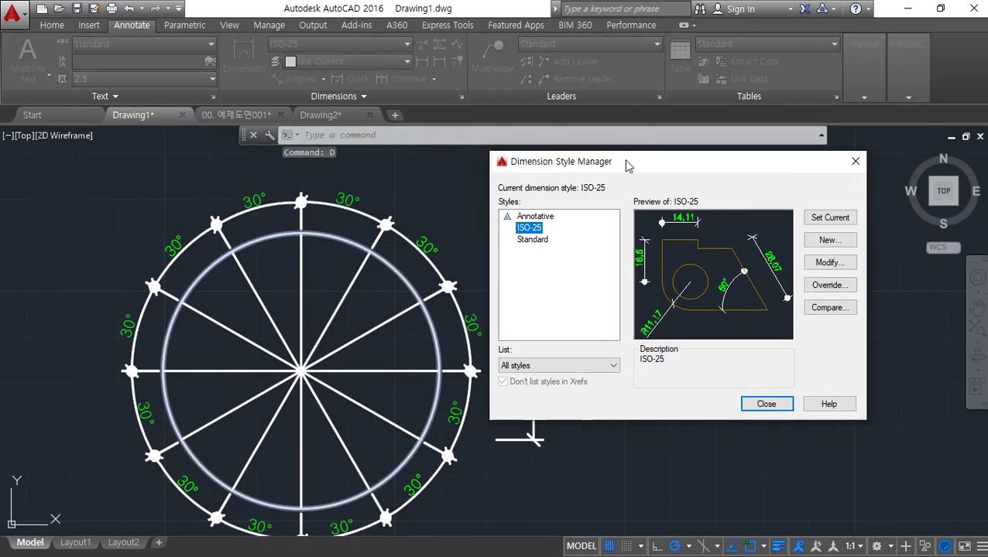
{"action": "left_click", "coordinate": [847, 269]}
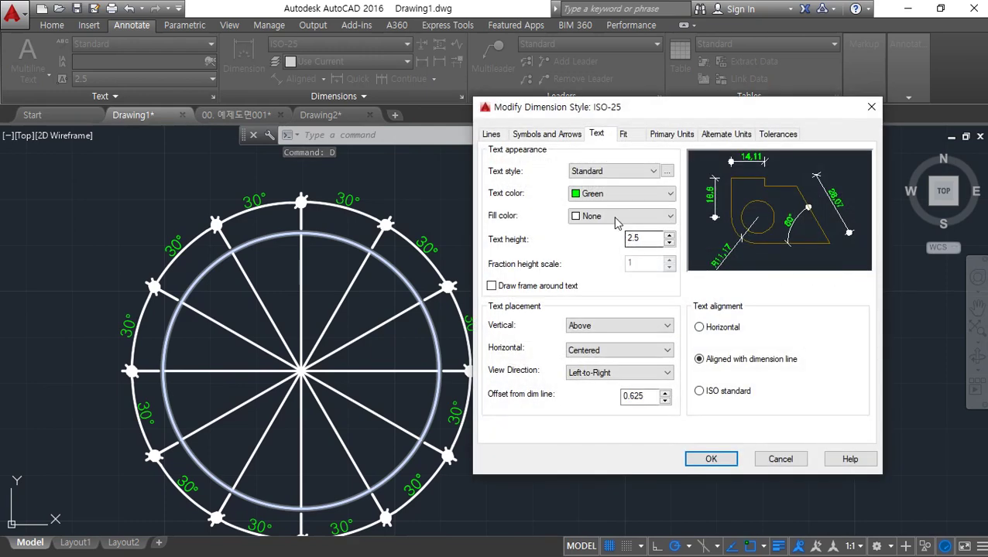
{"action": "left_click_drag", "start_coordinate": [474, 337], "coordinate": [726, 338]}
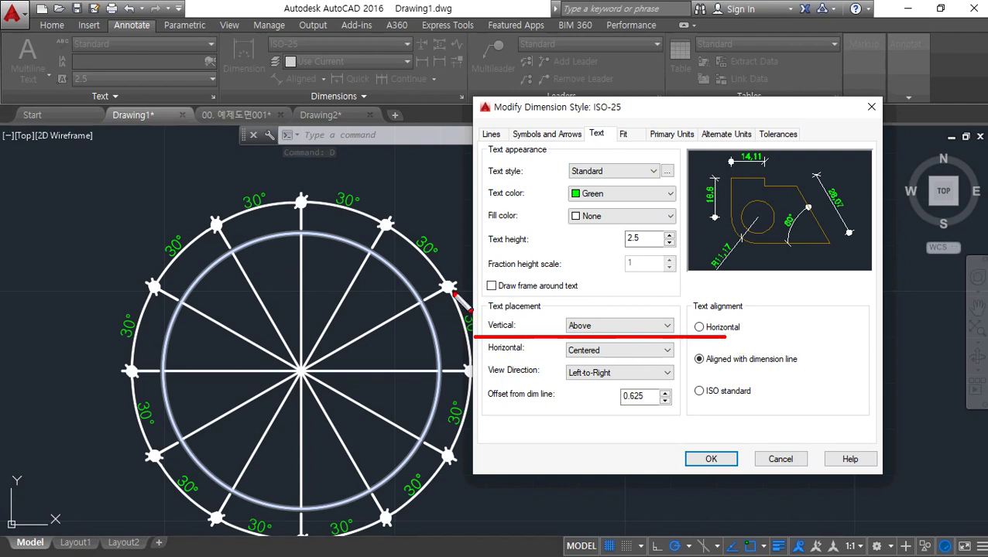
{"action": "key", "text": "Escape"}
{"action": "key", "text": "ctrl+2"}
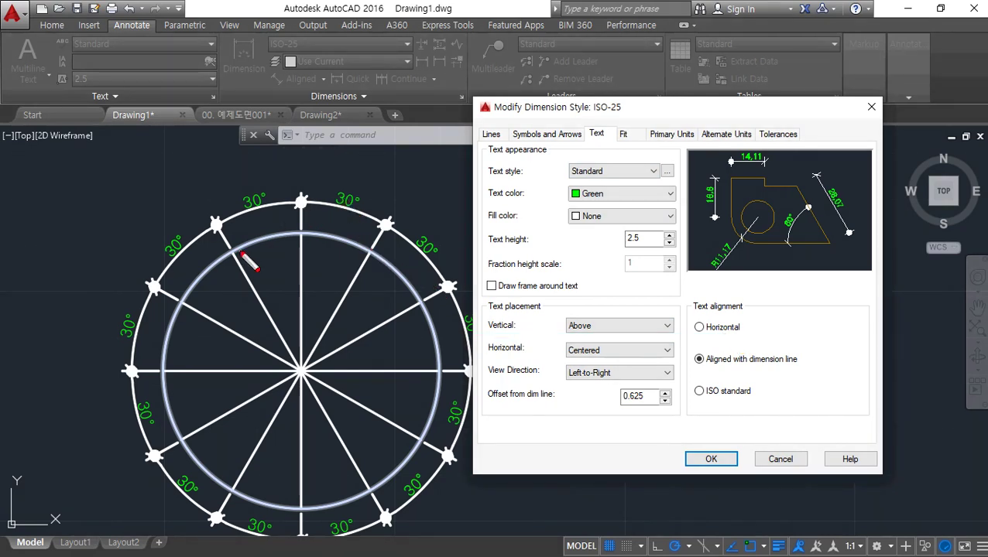
{"action": "mouse_move", "coordinate": [245, 272]}
{"action": "left_mouse_down"}
{"action": "mouse_move", "coordinate": [246, 291]}
{"action": "mouse_move", "coordinate": [429, 290]}
{"action": "mouse_move", "coordinate": [430, 321]}
{"action": "left_mouse_up"}
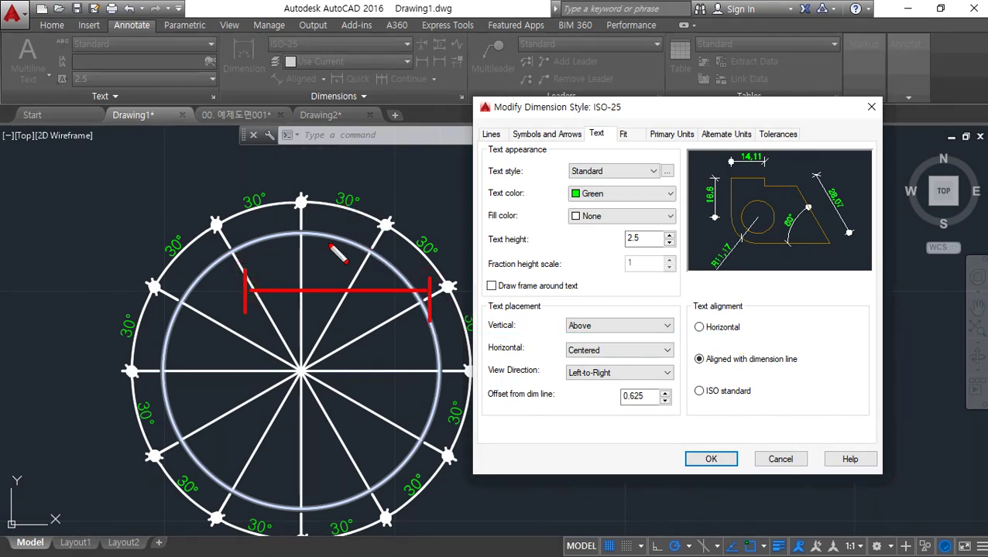
{"action": "left_click_drag", "start_coordinate": [325, 221], "coordinate": [337, 234]}
{"action": "mouse_move", "coordinate": [331, 293]}
{"action": "left_mouse_down"}
{"action": "mouse_move", "coordinate": [325, 275]}
{"action": "mouse_move", "coordinate": [341, 304]}
{"action": "left_mouse_up"}
{"action": "left_click_drag", "start_coordinate": [340, 352], "coordinate": [345, 360]}
{"action": "left_click_drag", "start_coordinate": [349, 220], "coordinate": [336, 307]}
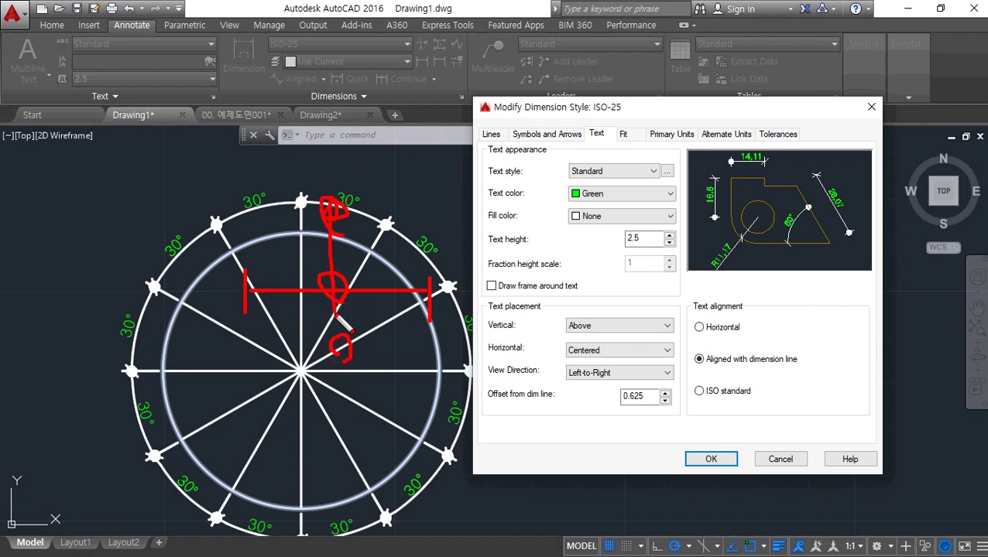
Step: Set the ISO-25 vertical text placement to Centered and apply it to the drawing
{"action": "left_click", "coordinate": [633, 325]}
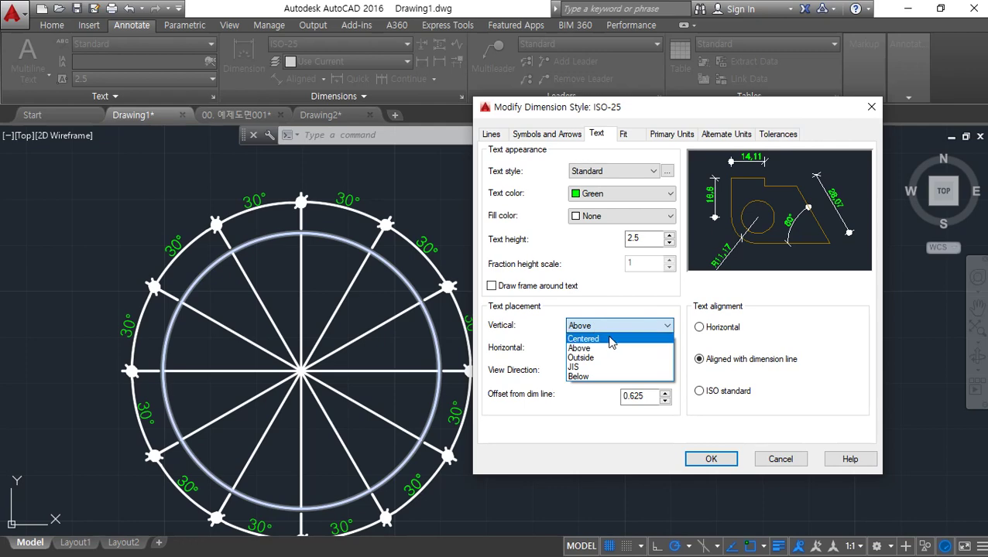
{"action": "left_click", "coordinate": [610, 339]}
{"action": "left_click", "coordinate": [711, 459]}
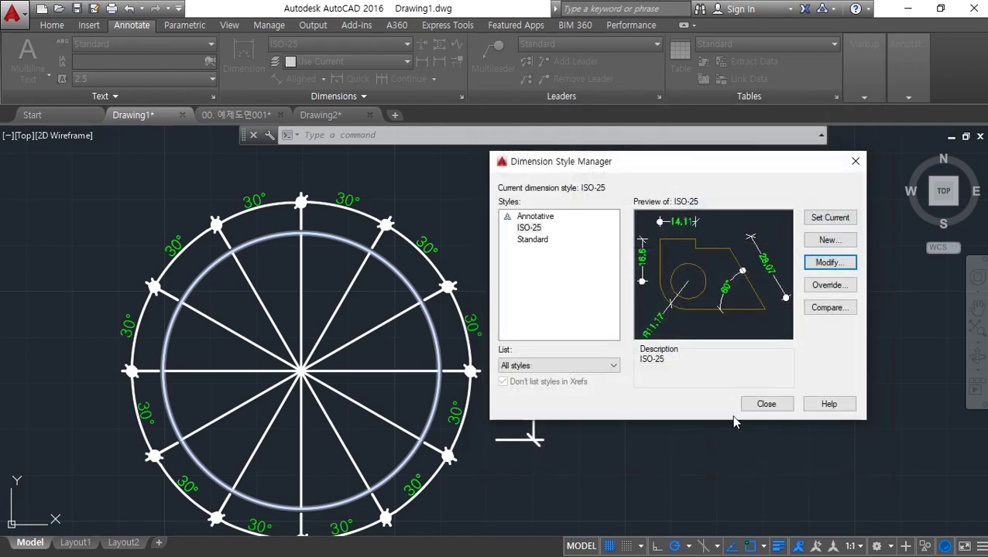
{"action": "left_click", "coordinate": [765, 403]}
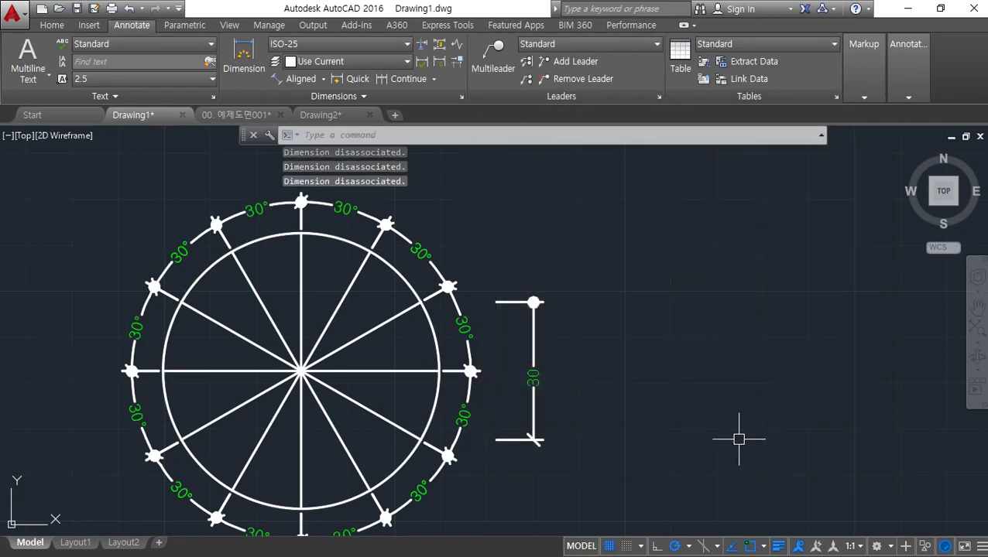
Step: Inspect the dimension text around the circle, modify the ISO-25 style to use Below as vertical text placement, and apply it
{"action": "scroll", "coordinate": [192, 186], "scroll_direction": "up", "scroll_amount": 6}
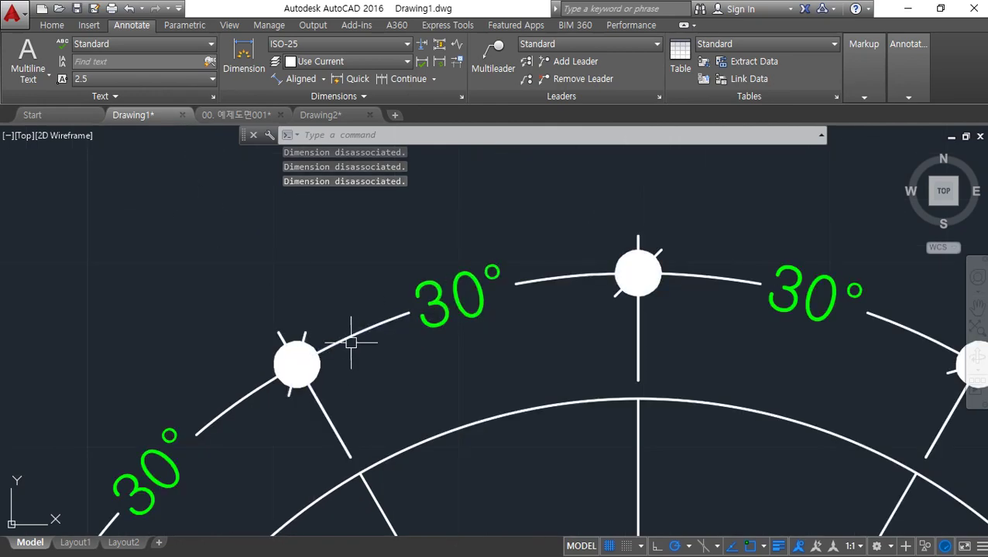
{"action": "scroll", "coordinate": [577, 469], "scroll_direction": "down", "scroll_amount": 6}
{"action": "scroll", "coordinate": [490, 394], "scroll_direction": "up", "scroll_amount": 5}
{"action": "mouse_move", "coordinate": [442, 421]}
{"action": "middle_mouse_down"}
{"action": "mouse_move", "coordinate": [450, 288]}
{"action": "mouse_move", "coordinate": [346, 330]}
{"action": "middle_mouse_up"}
{"action": "type", "text": "d"}
{"action": "key", "text": "Return"}
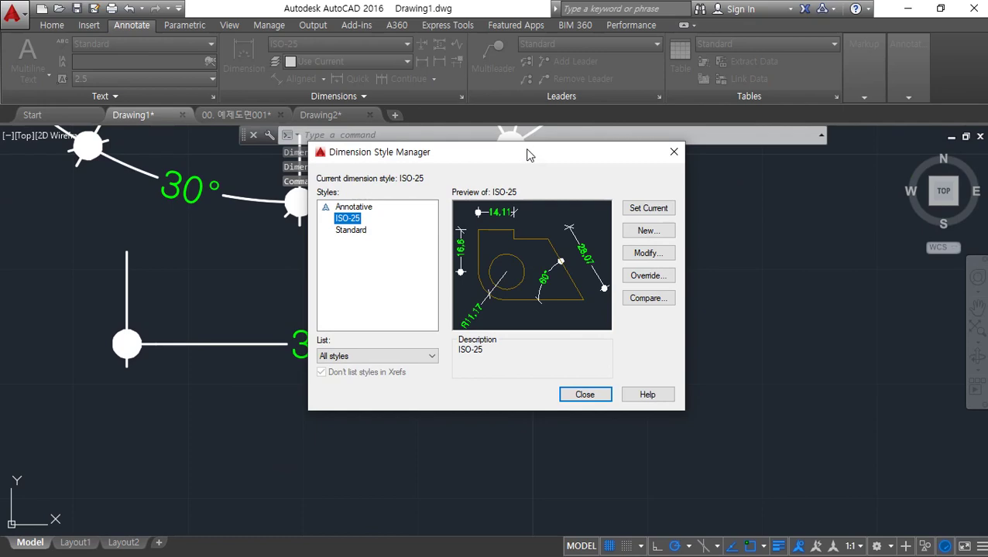
{"action": "left_click_drag", "start_coordinate": [527, 155], "coordinate": [707, 165]}
{"action": "left_click", "coordinate": [822, 258]}
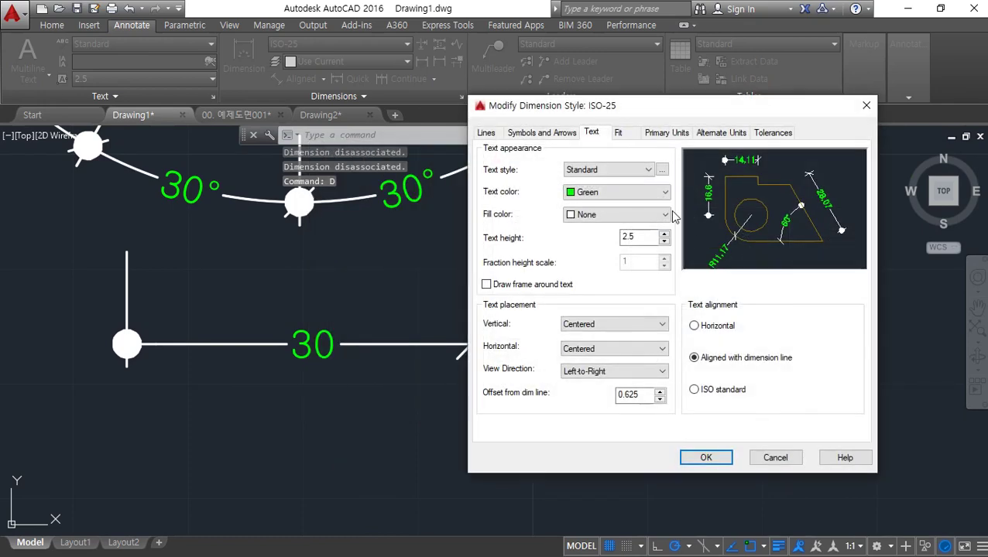
{"action": "left_click", "coordinate": [628, 324]}
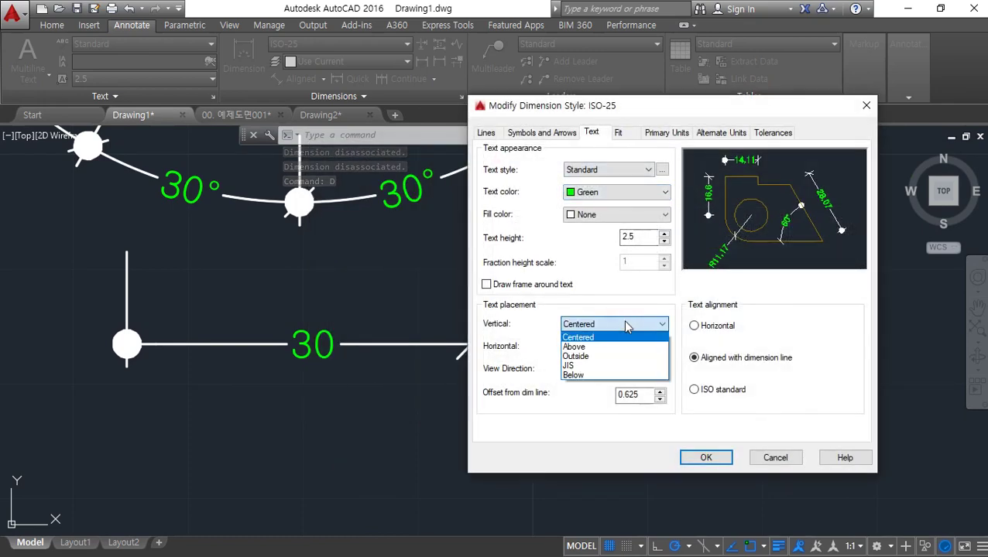
{"action": "left_click", "coordinate": [609, 376]}
{"action": "left_click", "coordinate": [704, 457]}
{"action": "left_click", "coordinate": [764, 408]}
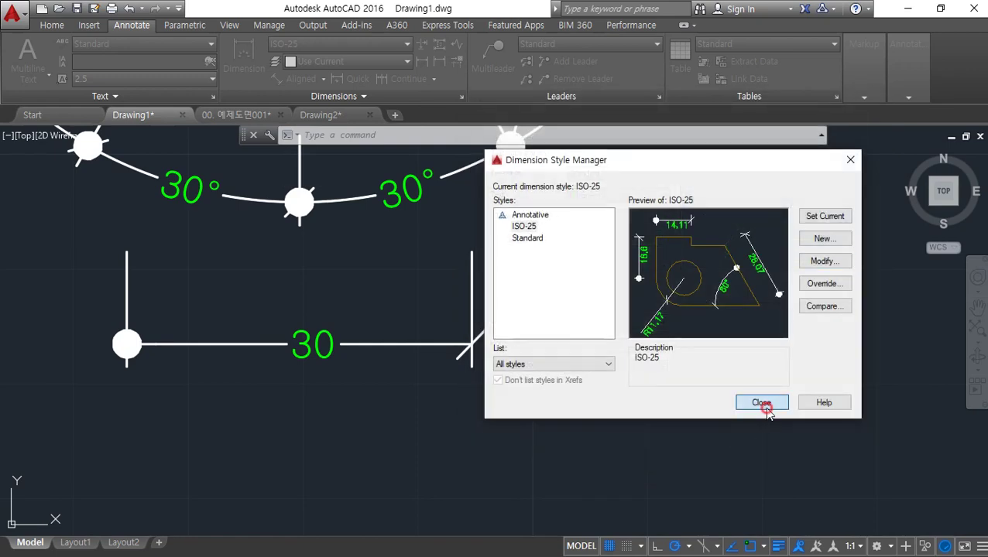
Step: Inspect the dimension text around the circle, set the ISO-25 vertical text placement to Outside, and apply it
{"action": "scroll", "coordinate": [441, 332], "scroll_direction": "down", "scroll_amount": 2}
{"action": "middle_click_drag", "start_coordinate": [422, 277], "coordinate": [331, 543]}
{"action": "middle_click_drag", "start_coordinate": [563, 408], "coordinate": [501, 457]}
{"action": "middle_click_drag", "start_coordinate": [408, 260], "coordinate": [471, 345]}
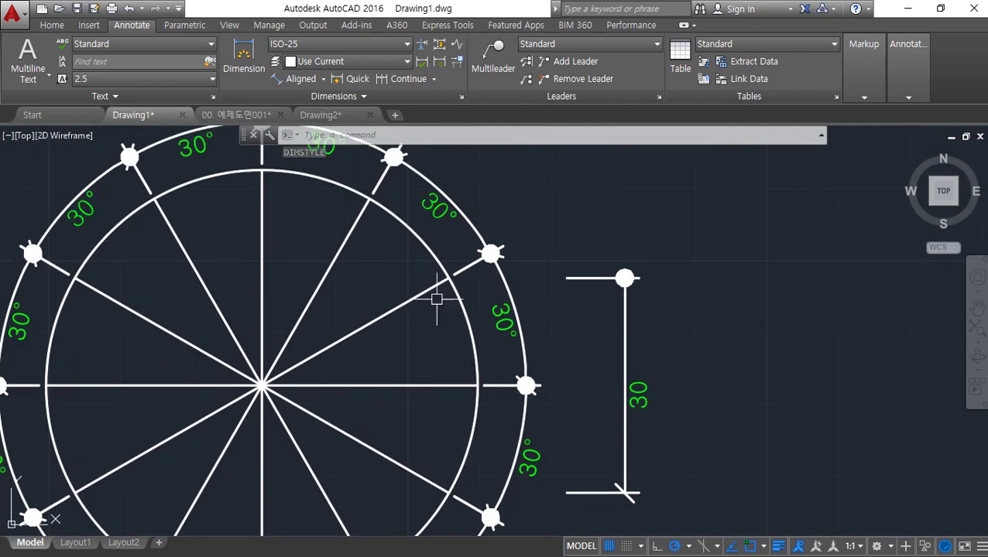
{"action": "mouse_move", "coordinate": [500, 331]}
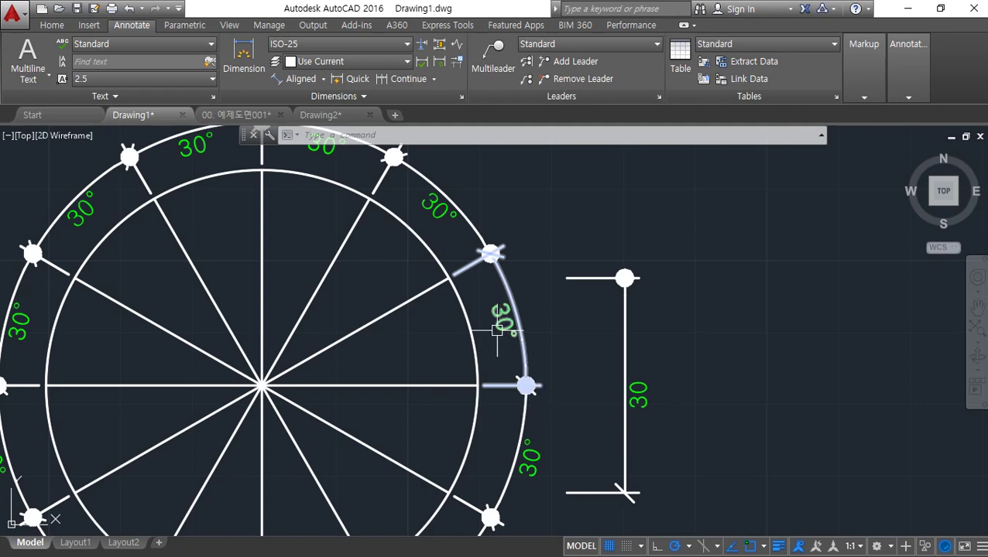
{"action": "scroll", "coordinate": [440, 332], "scroll_direction": "down", "scroll_amount": 2}
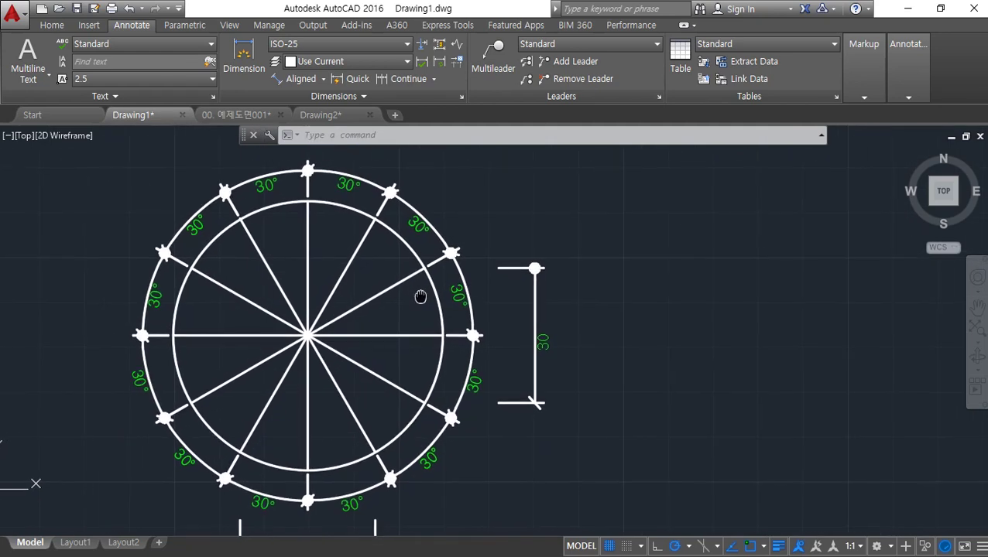
{"action": "type", "text": "d"}
{"action": "key", "text": "Return"}
{"action": "left_click", "coordinate": [642, 252]}
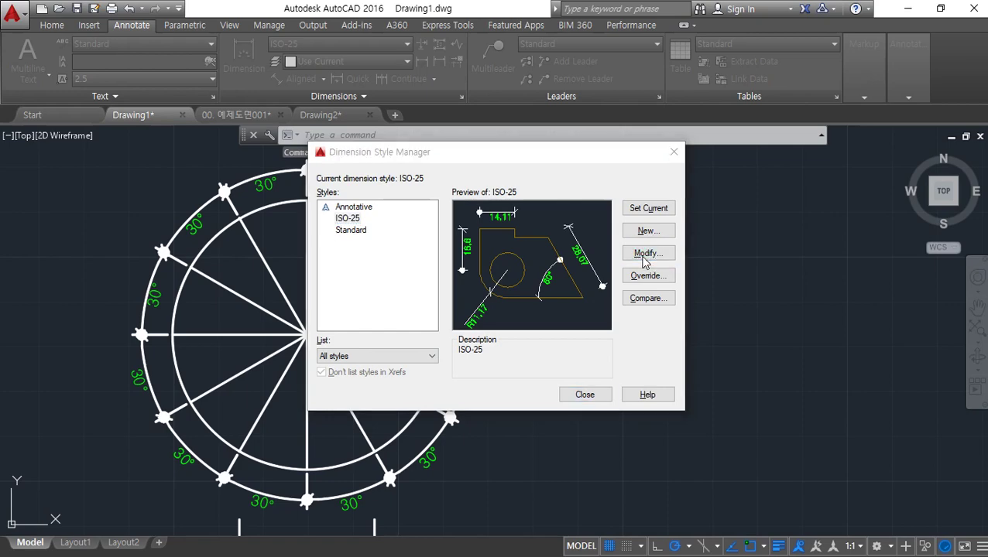
{"action": "left_click", "coordinate": [463, 316]}
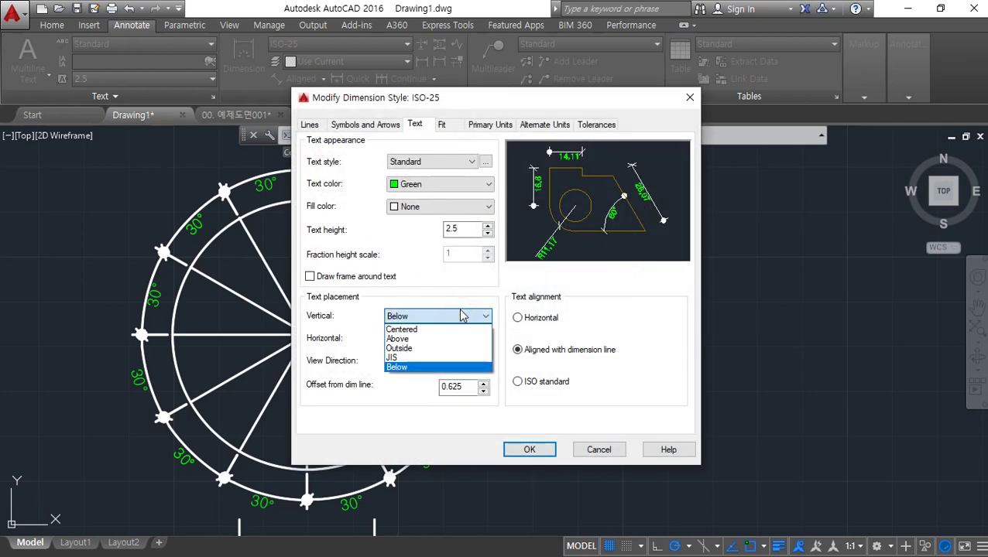
{"action": "left_click", "coordinate": [439, 349]}
{"action": "left_click", "coordinate": [529, 450]}
{"action": "left_click", "coordinate": [578, 396]}
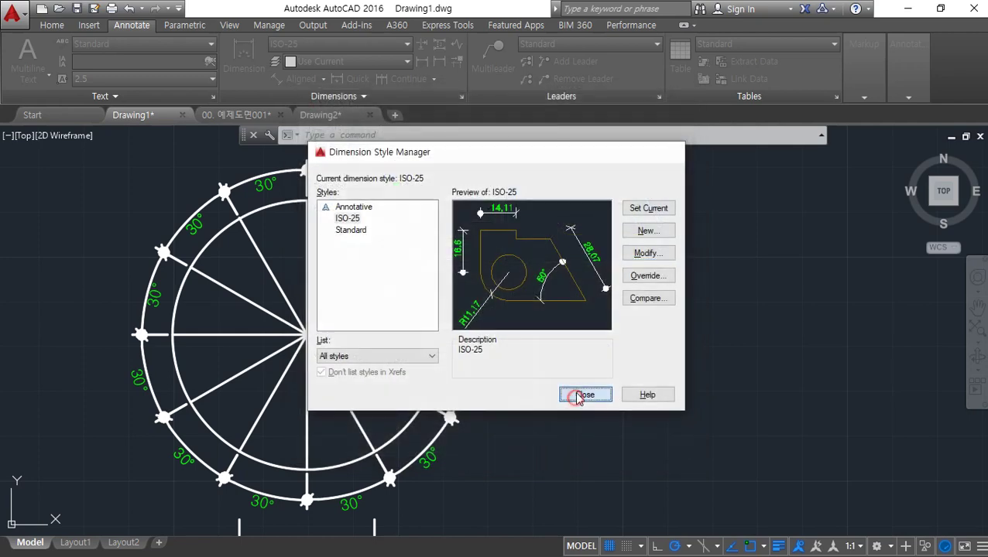
Step: Examine on which side of the dimension lines the text sits for the angular dimensions and the two aligned dimensions
{"action": "mouse_move", "coordinate": [142, 463]}
{"action": "left_mouse_down"}
{"action": "mouse_move", "coordinate": [70, 287]}
{"action": "mouse_move", "coordinate": [513, 206]}
{"action": "mouse_move", "coordinate": [380, 528]}
{"action": "left_mouse_up"}
{"action": "key", "text": "Escape"}
{"action": "mouse_move", "coordinate": [447, 441]}
{"action": "middle_mouse_down"}
{"action": "mouse_move", "coordinate": [582, 264]}
{"action": "mouse_move", "coordinate": [634, 264]}
{"action": "middle_mouse_up"}
{"action": "mouse_move", "coordinate": [667, 226]}
{"action": "left_mouse_down"}
{"action": "mouse_move", "coordinate": [677, 155]}
{"action": "mouse_move", "coordinate": [686, 240]}
{"action": "left_mouse_up"}
{"action": "left_click_drag", "start_coordinate": [439, 487], "coordinate": [462, 480]}
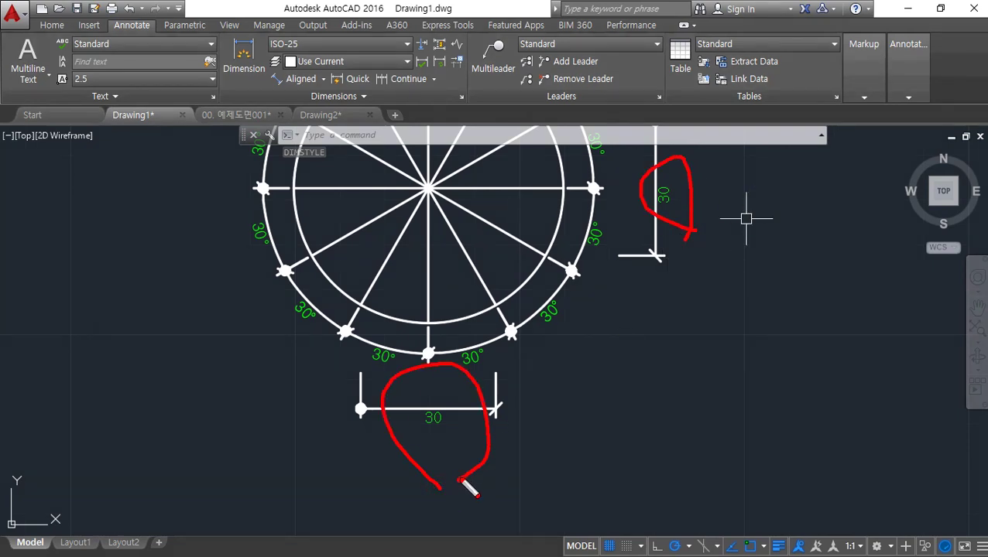
{"action": "key", "text": "Escape"}
{"action": "middle_click_drag", "start_coordinate": [481, 294], "coordinate": [422, 505]}
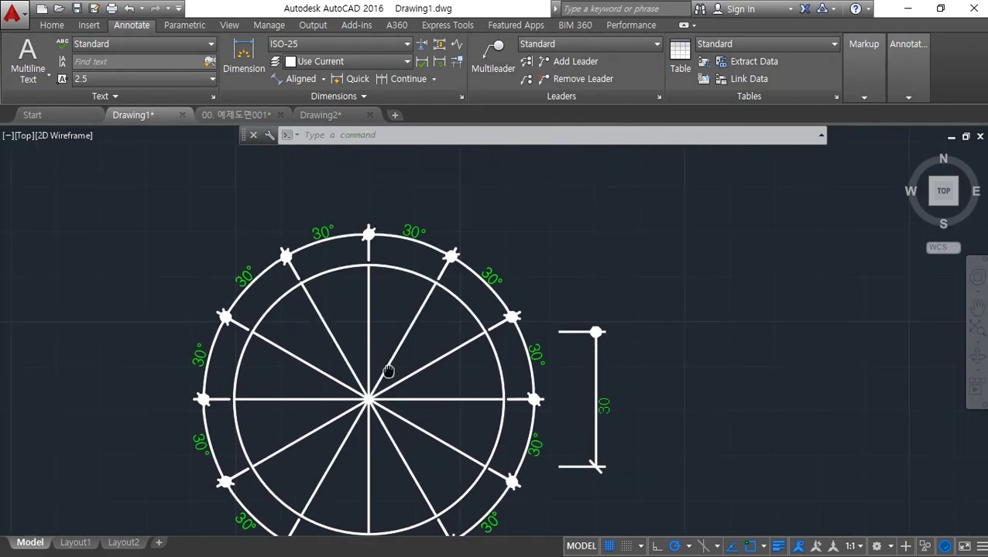
Step: Place an aligned dimension above the circle between the ends of the two upper spokes beside the vertical one
{"action": "left_click", "coordinate": [301, 80]}
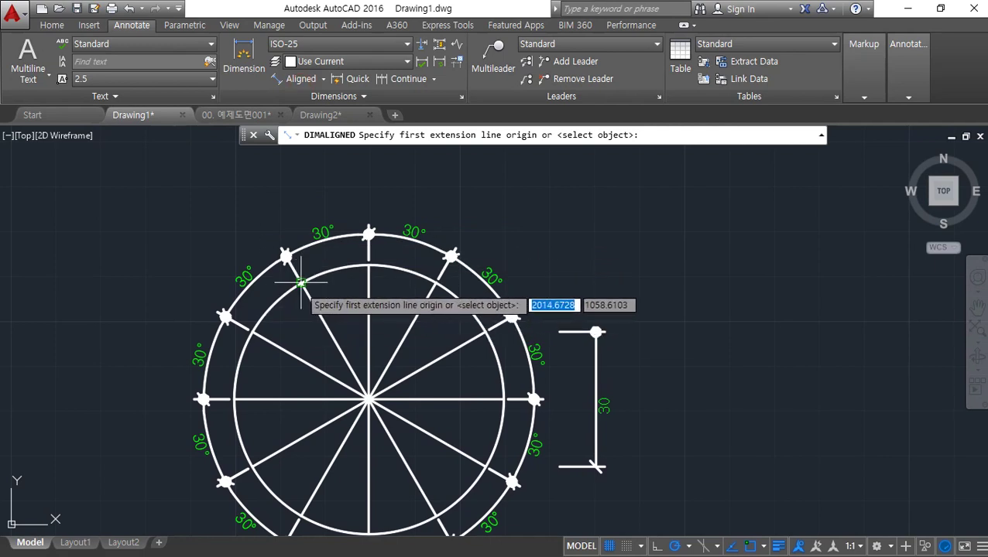
{"action": "left_click", "coordinate": [301, 283]}
{"action": "left_click", "coordinate": [435, 285]}
{"action": "left_click", "coordinate": [430, 194]}
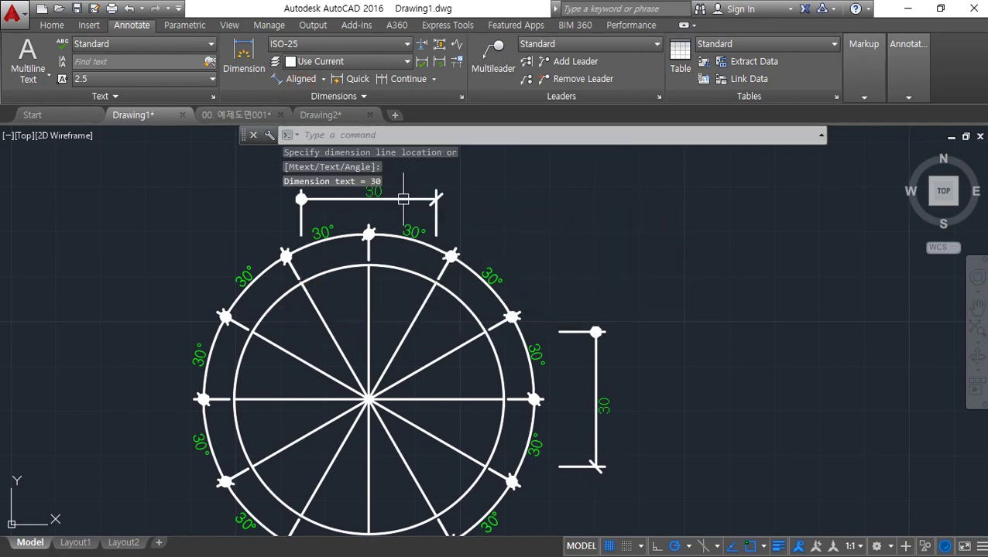
Step: Place a vertical aligned dimension left of the circle between the inner-circle ends of the upper-left and lower-left spokes
{"action": "middle_click_drag", "start_coordinate": [270, 341], "coordinate": [330, 283]}
{"action": "key", "text": "Return"}
{"action": "left_click", "coordinate": [313, 273]}
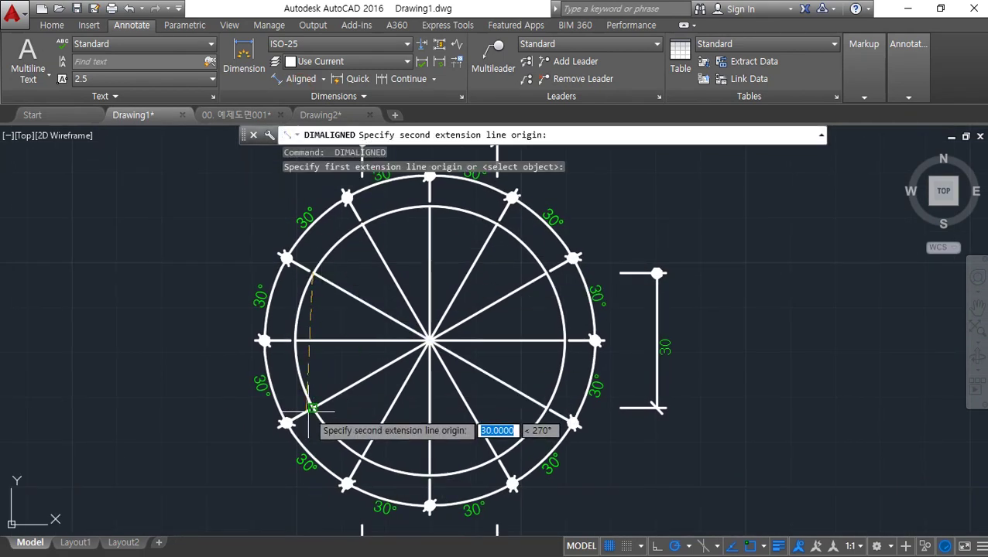
{"action": "left_click", "coordinate": [312, 408]}
{"action": "left_click", "coordinate": [207, 405]}
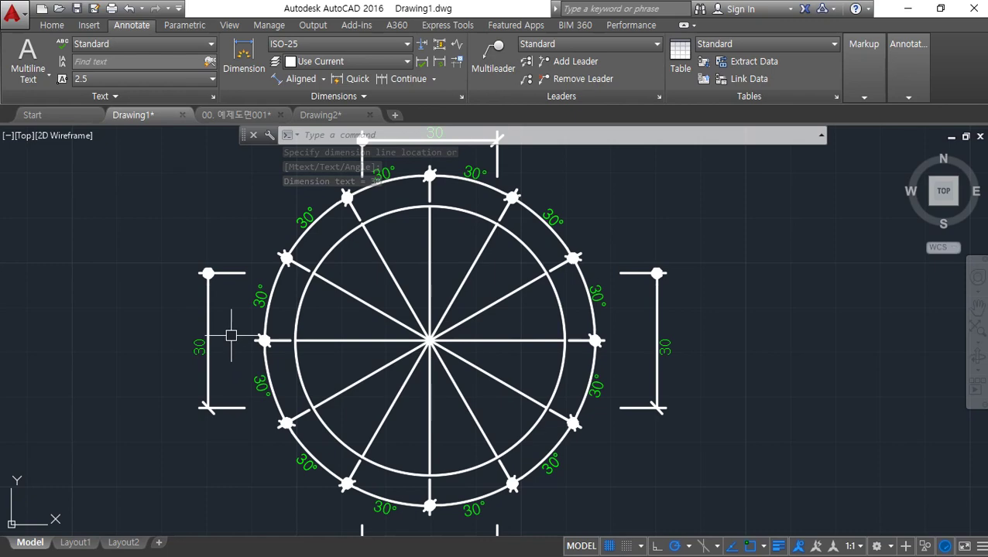
{"action": "key", "text": "Escape"}
Step: Set the ISO-25 vertical text placement to Above and apply it to the drawing
{"action": "middle_click_drag", "start_coordinate": [671, 335], "coordinate": [559, 335]}
{"action": "type", "text": "d"}
{"action": "key", "text": "Return"}
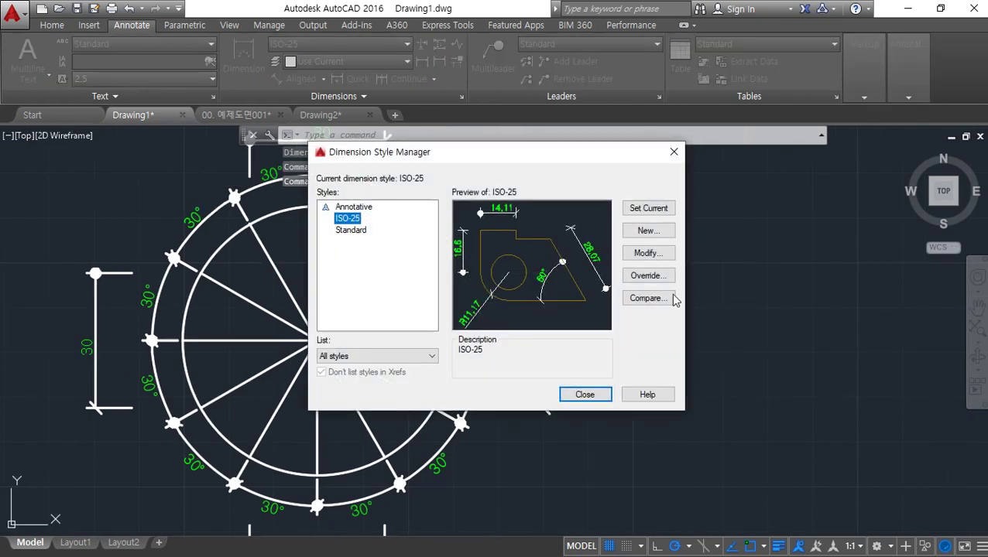
{"action": "left_click", "coordinate": [648, 253]}
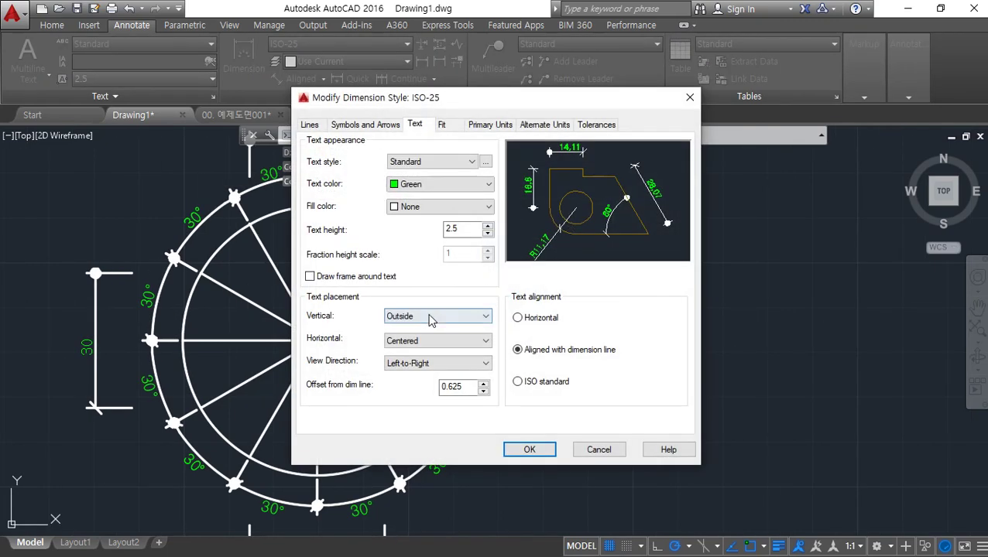
{"action": "left_click", "coordinate": [431, 318]}
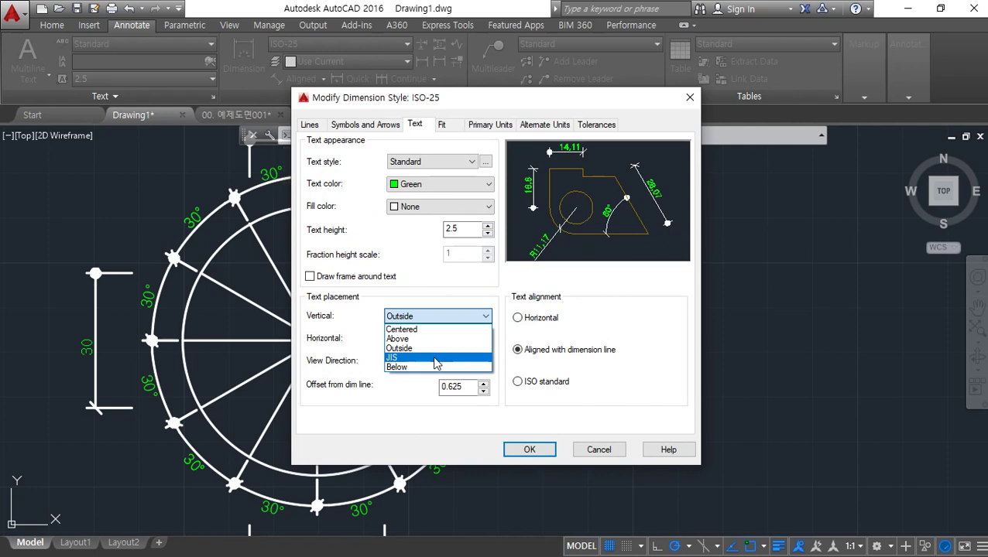
{"action": "left_click", "coordinate": [436, 339]}
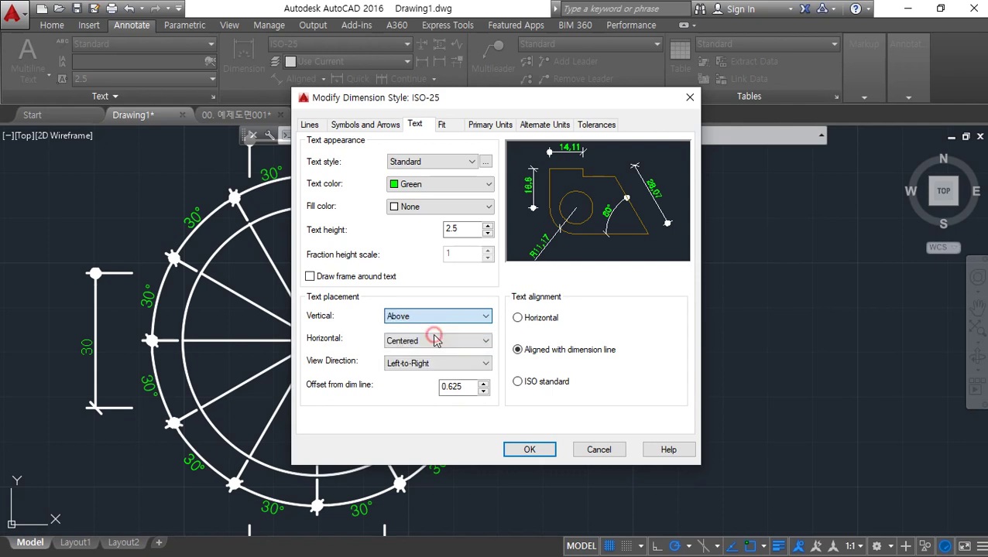
{"action": "mouse_move", "coordinate": [423, 332]}
{"action": "left_mouse_down"}
{"action": "mouse_move", "coordinate": [438, 310]}
{"action": "mouse_move", "coordinate": [410, 335]}
{"action": "left_mouse_up"}
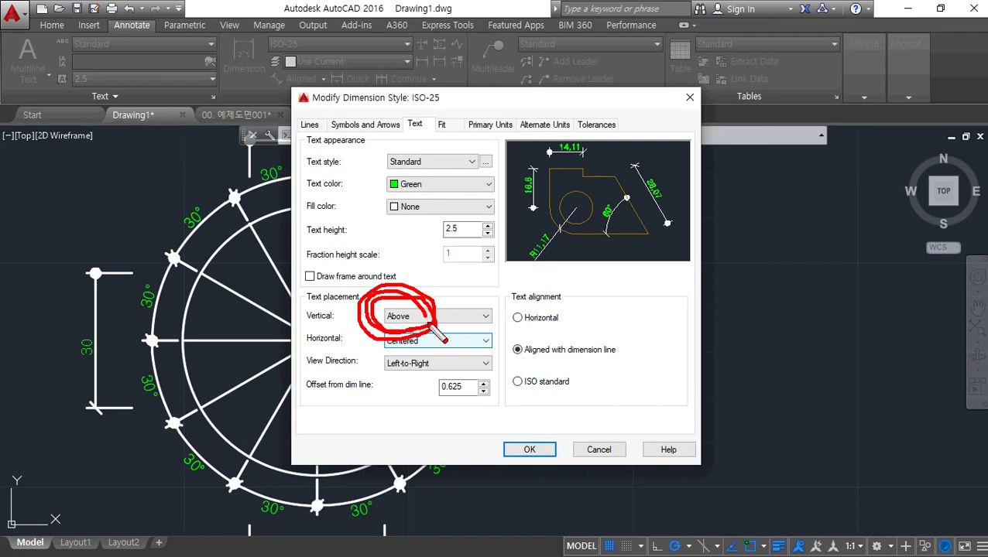
{"action": "key", "text": "Escape"}
{"action": "left_click", "coordinate": [529, 450]}
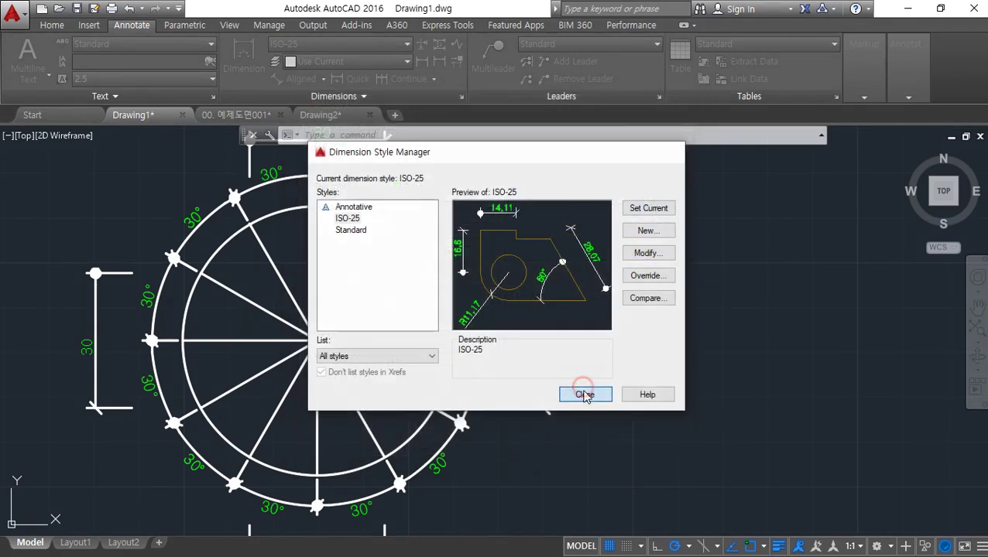
{"action": "left_click", "coordinate": [584, 394]}
Step: Open the ISO-25 dimension style for modification, review its horizontal text placement setting, and close the style settings
{"action": "middle_click_drag", "start_coordinate": [623, 421], "coordinate": [689, 393]}
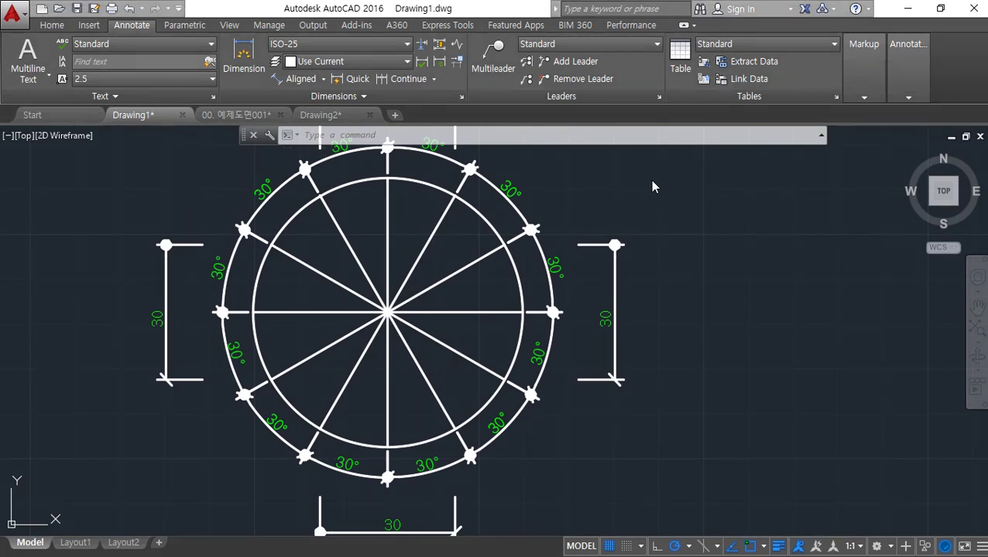
{"action": "type", "text": "d"}
{"action": "key", "text": "Return"}
{"action": "left_click_drag", "start_coordinate": [503, 162], "coordinate": [748, 158]}
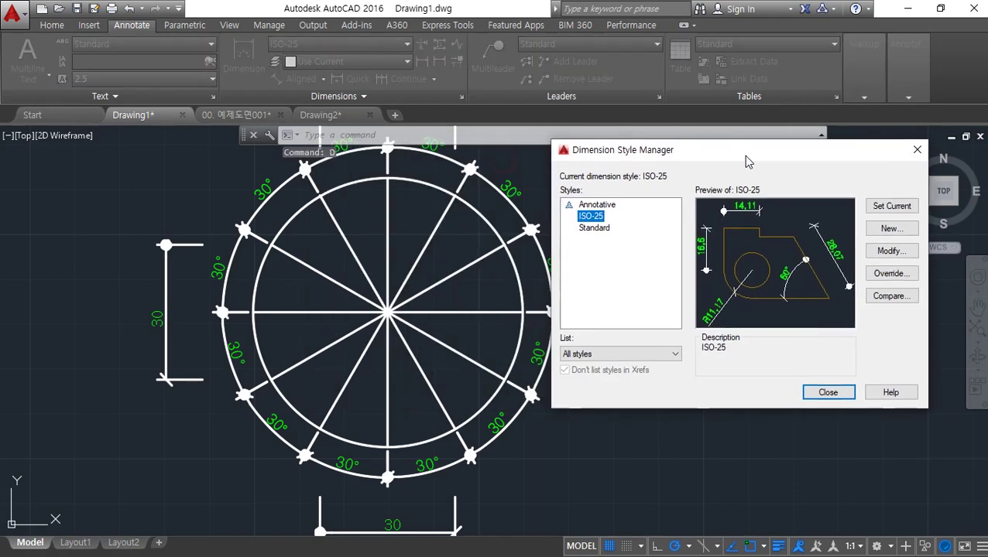
{"action": "left_click", "coordinate": [887, 251]}
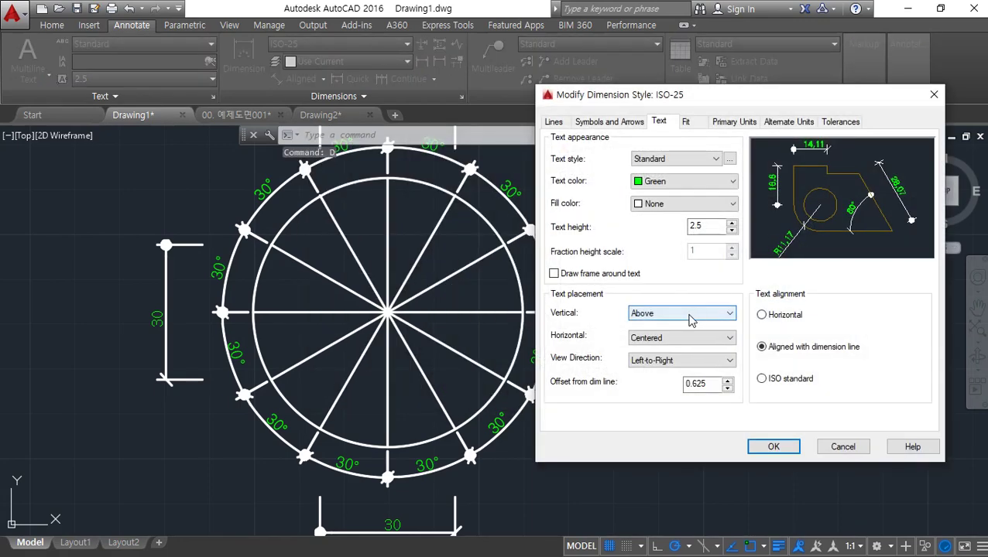
{"action": "left_click_drag", "start_coordinate": [543, 348], "coordinate": [763, 348]}
{"action": "left_click", "coordinate": [762, 347]}
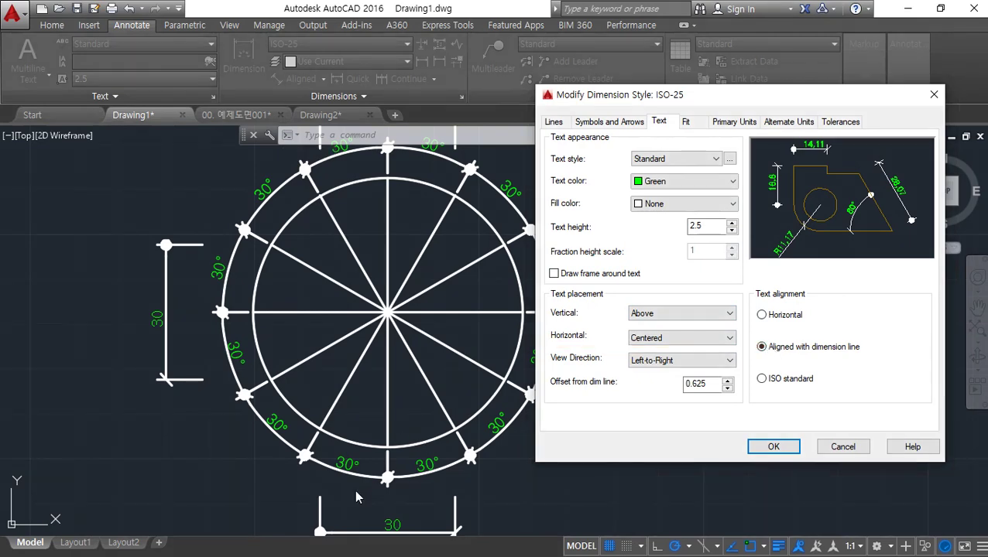
{"action": "left_click", "coordinate": [772, 447]}
{"action": "left_click", "coordinate": [821, 390]}
Step: Examine the text position along the dimension line and between the extension lines of the horizontal dimension below the circle
{"action": "middle_click_drag", "start_coordinate": [382, 520], "coordinate": [349, 384]}
{"action": "scroll", "coordinate": [349, 385], "scroll_direction": "up", "scroll_amount": 2}
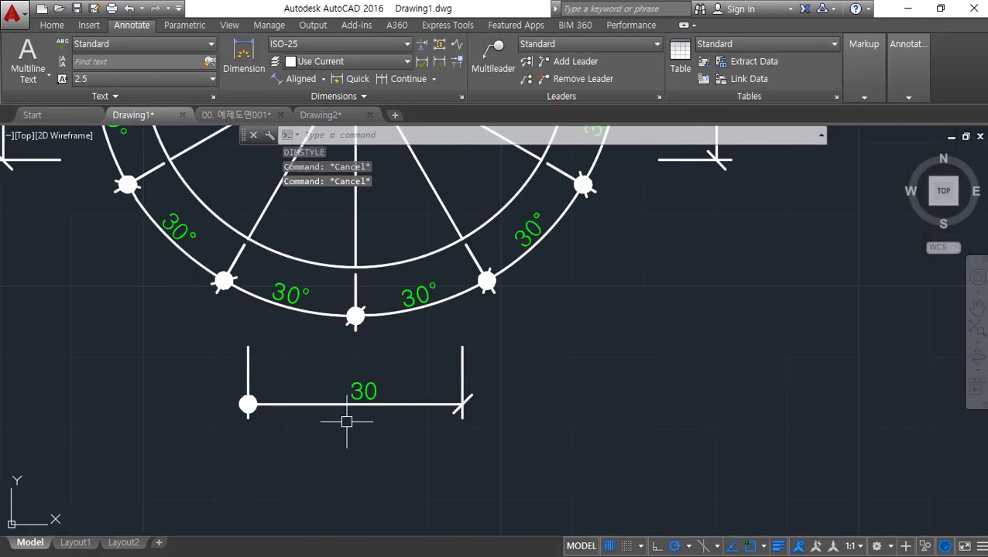
{"action": "scroll", "coordinate": [346, 414], "scroll_direction": "up", "scroll_amount": 2}
{"action": "mouse_move", "coordinate": [382, 373]}
{"action": "left_mouse_down"}
{"action": "mouse_move", "coordinate": [364, 340]}
{"action": "mouse_move", "coordinate": [388, 394]}
{"action": "left_mouse_up"}
{"action": "mouse_move", "coordinate": [221, 355]}
{"action": "left_mouse_down"}
{"action": "mouse_move", "coordinate": [223, 374]}
{"action": "mouse_move", "coordinate": [220, 357]}
{"action": "left_mouse_up"}
{"action": "left_click_drag", "start_coordinate": [513, 360], "coordinate": [529, 393]}
{"action": "mouse_move", "coordinate": [260, 338]}
{"action": "left_mouse_down"}
{"action": "mouse_move", "coordinate": [240, 368]}
{"action": "mouse_move", "coordinate": [463, 356]}
{"action": "mouse_move", "coordinate": [464, 381]}
{"action": "left_mouse_up"}
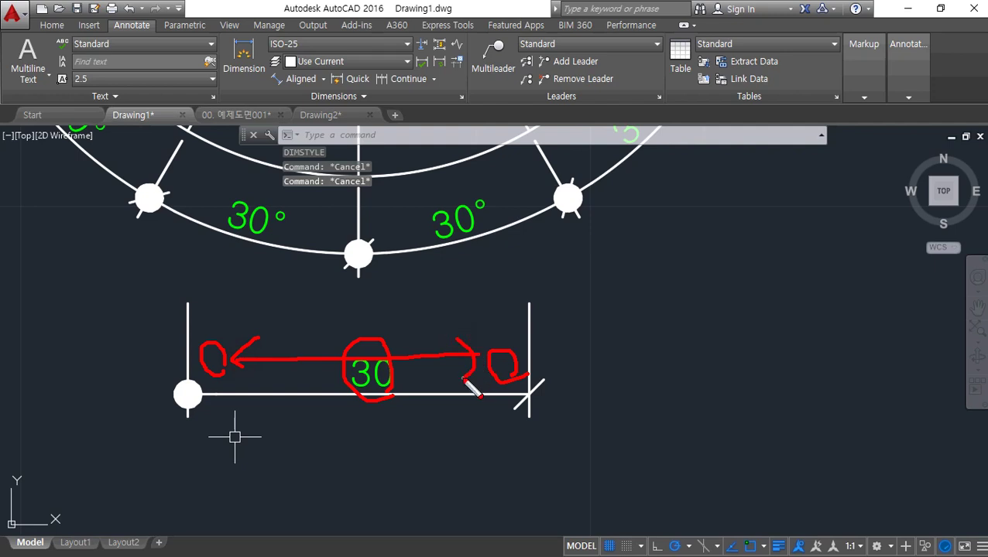
{"action": "mouse_move", "coordinate": [189, 308]}
{"action": "left_mouse_down"}
{"action": "mouse_move", "coordinate": [189, 474]}
{"action": "mouse_move", "coordinate": [179, 477]}
{"action": "left_mouse_up"}
{"action": "left_click_drag", "start_coordinate": [520, 306], "coordinate": [520, 480]}
{"action": "left_click_drag", "start_coordinate": [476, 431], "coordinate": [486, 457]}
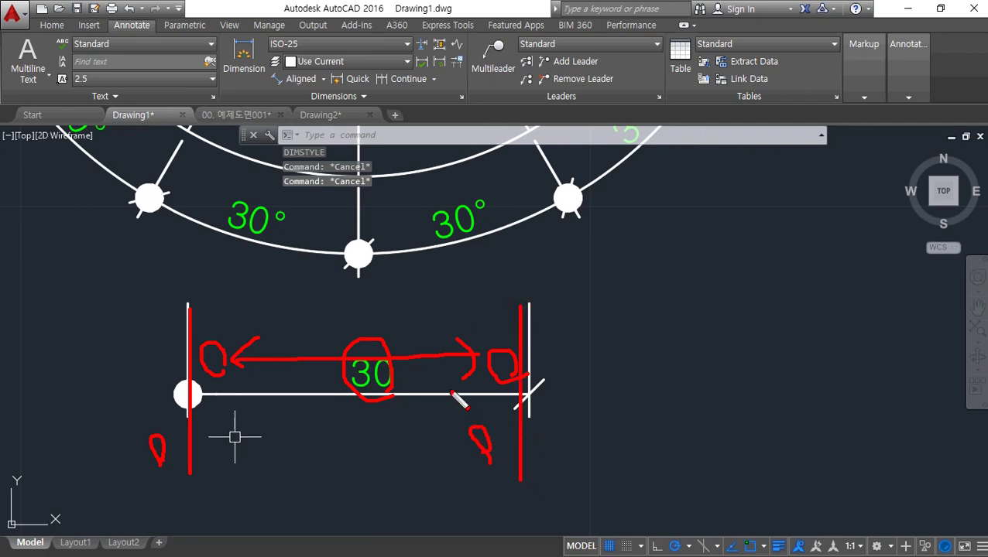
{"action": "key", "text": "Escape"}
Step: Set the ISO-25 horizontal text placement to At Ext Line 1, apply it, and inspect the horizontal dimension below the circle
{"action": "middle_click_drag", "start_coordinate": [377, 328], "coordinate": [294, 333]}
{"action": "type", "text": "d"}
{"action": "key", "text": "space"}
{"action": "left_click_drag", "start_coordinate": [434, 147], "coordinate": [698, 180]}
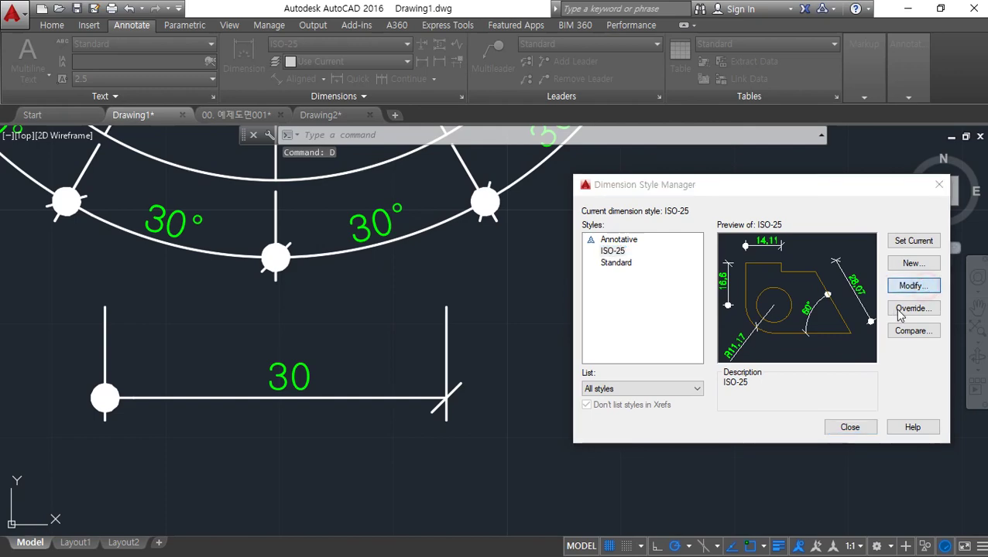
{"action": "left_click", "coordinate": [914, 286]}
{"action": "left_click", "coordinate": [703, 374]}
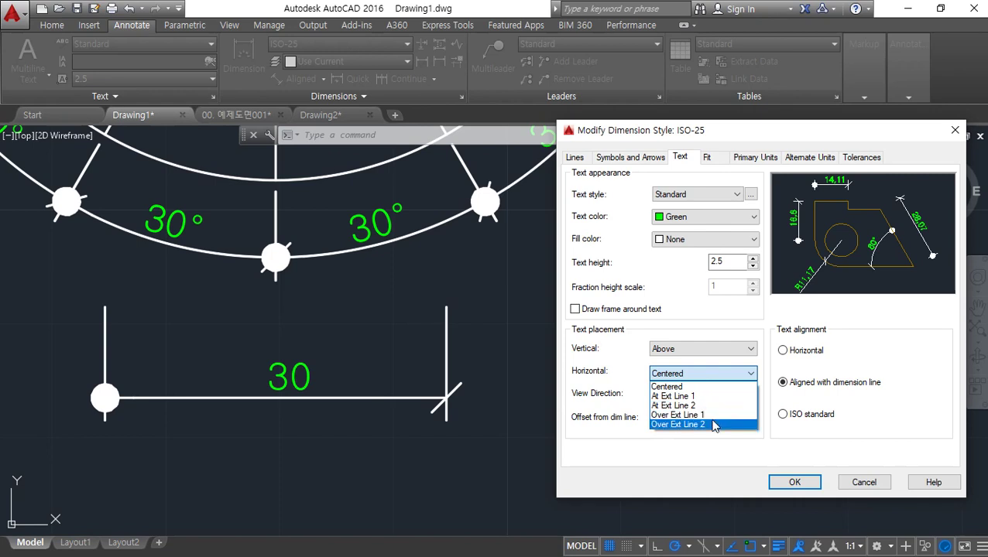
{"action": "left_click", "coordinate": [697, 395]}
{"action": "left_click", "coordinate": [795, 482]}
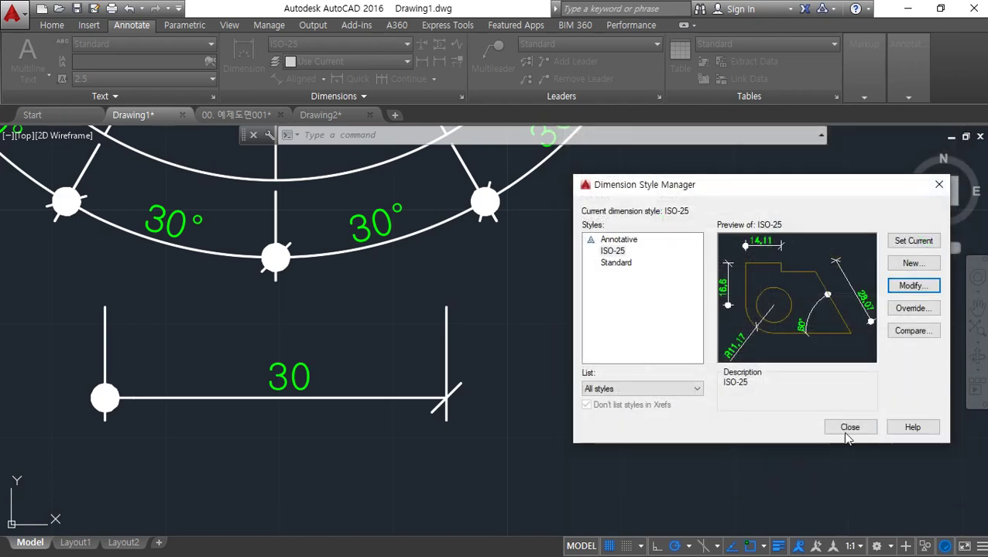
{"action": "left_click", "coordinate": [834, 428]}
{"action": "left_click_drag", "start_coordinate": [123, 424], "coordinate": [219, 424]}
{"action": "left_click_drag", "start_coordinate": [224, 383], "coordinate": [221, 424]}
{"action": "mouse_move", "coordinate": [179, 419]}
{"action": "left_mouse_down"}
{"action": "mouse_move", "coordinate": [143, 385]}
{"action": "mouse_move", "coordinate": [191, 409]}
{"action": "left_mouse_up"}
{"action": "key", "text": "Escape"}
Step: Set the ISO-25 horizontal text placement to Over Ext Line 1 and apply it to the drawing
{"action": "type", "text": "d"}
{"action": "key", "text": "Return"}
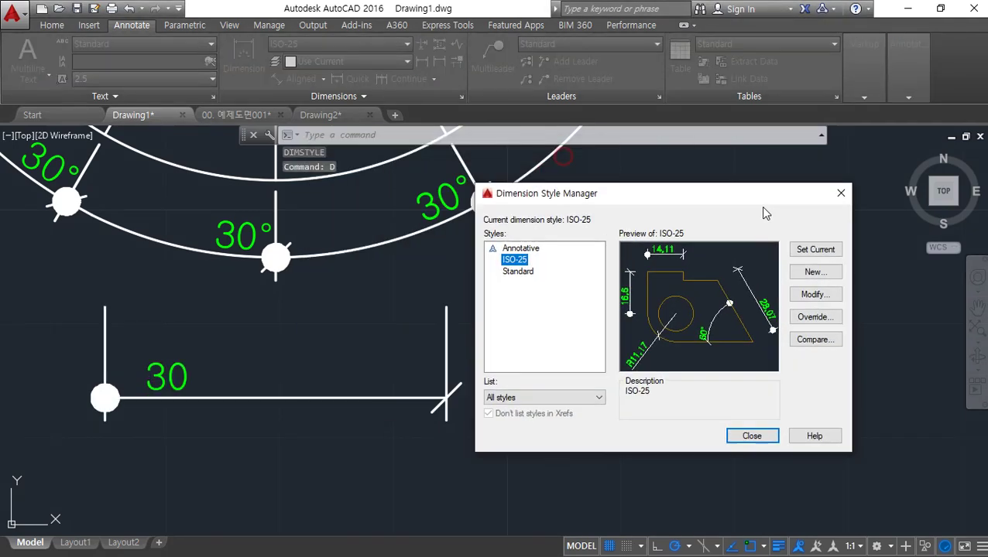
{"action": "left_click", "coordinate": [906, 315]}
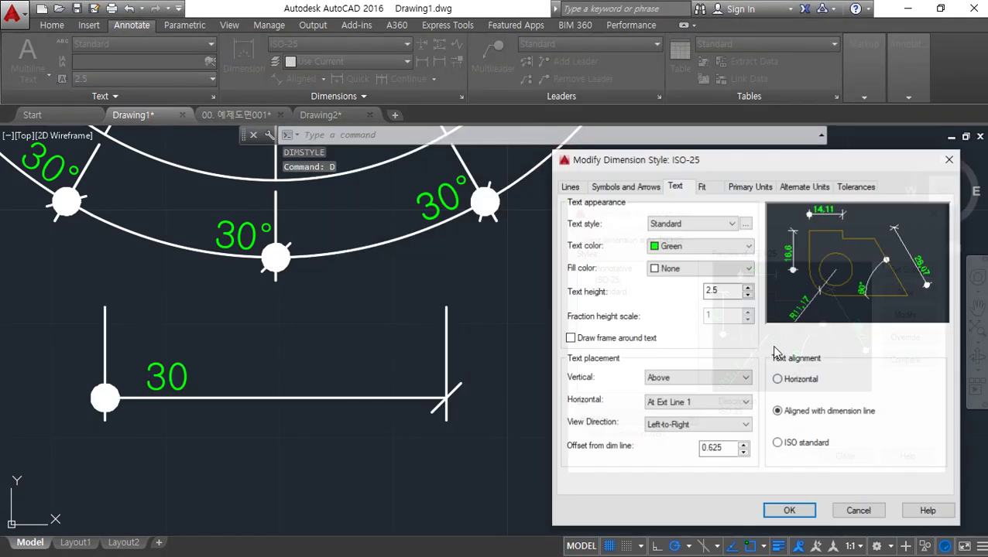
{"action": "left_click", "coordinate": [719, 402]}
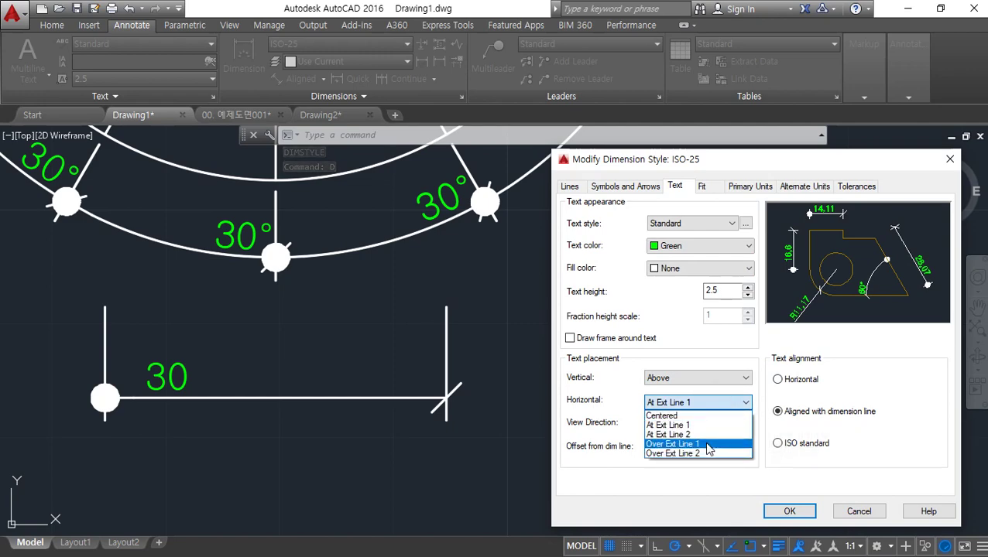
{"action": "left_click", "coordinate": [708, 447]}
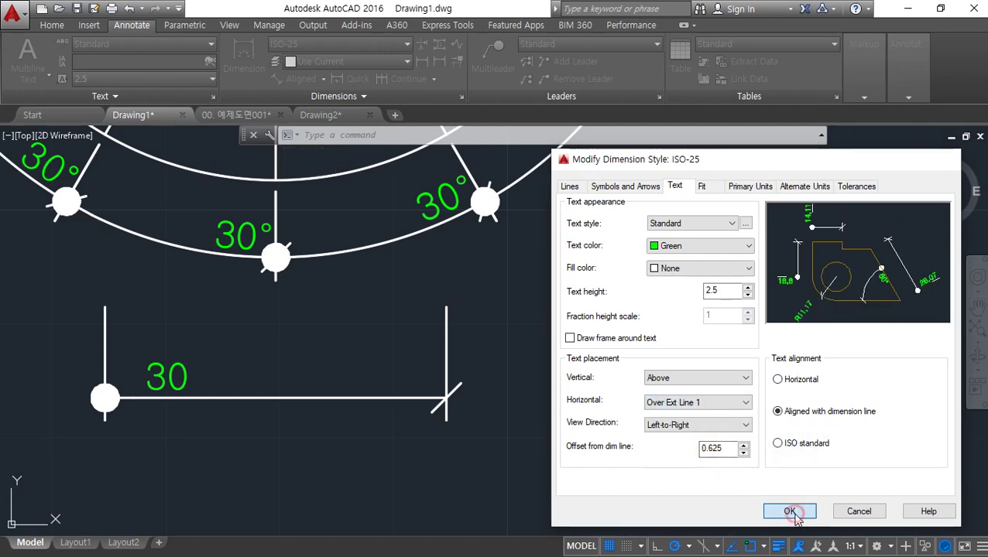
{"action": "left_click", "coordinate": [793, 514]}
{"action": "left_click", "coordinate": [844, 458]}
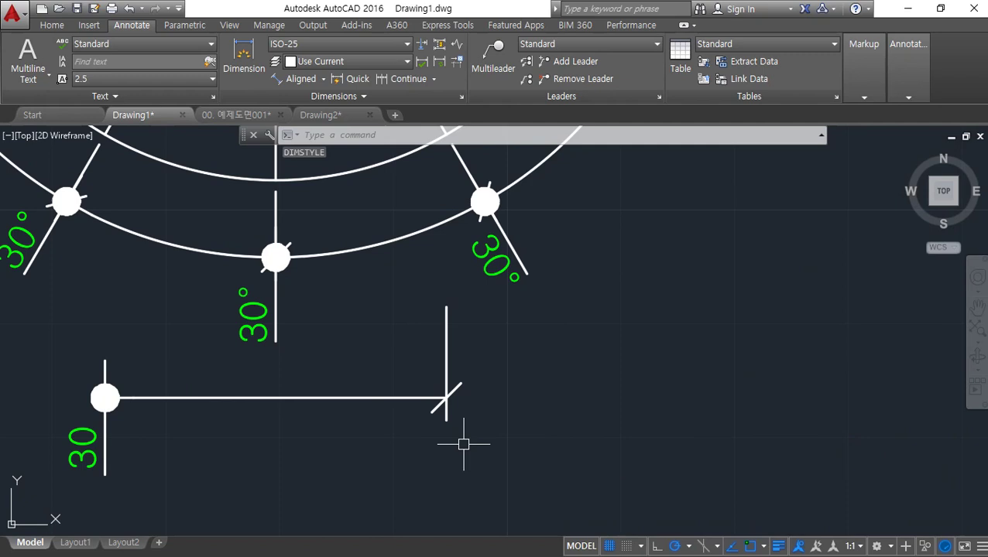
Step: Set the ISO-25 horizontal text placement to Centered and apply it to the drawing
{"action": "mouse_move", "coordinate": [108, 486]}
{"action": "left_mouse_down"}
{"action": "mouse_move", "coordinate": [52, 473]}
{"action": "mouse_move", "coordinate": [108, 487]}
{"action": "left_mouse_up"}
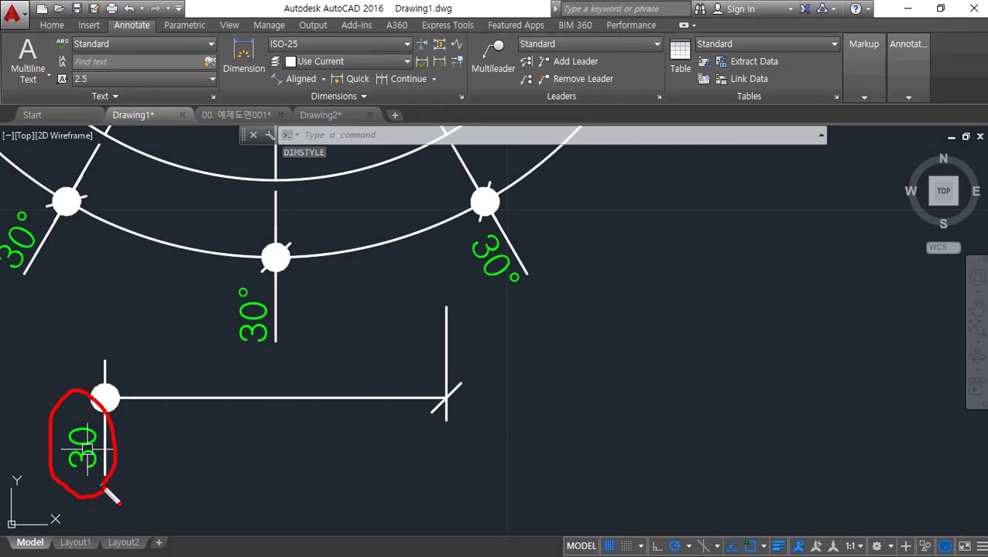
{"action": "key", "text": "Escape"}
{"action": "key", "text": "space"}
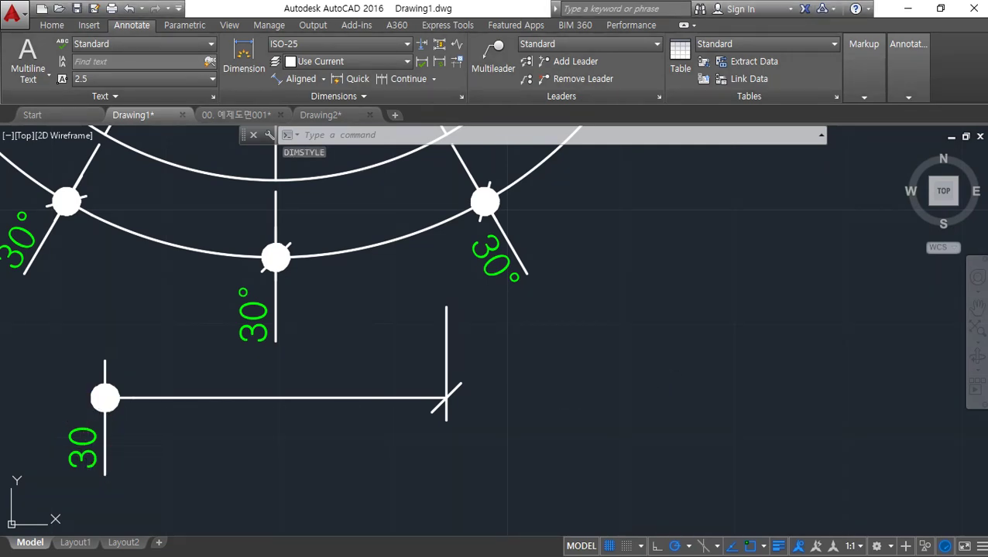
{"action": "left_click", "coordinate": [649, 253]}
{"action": "left_click", "coordinate": [441, 342]}
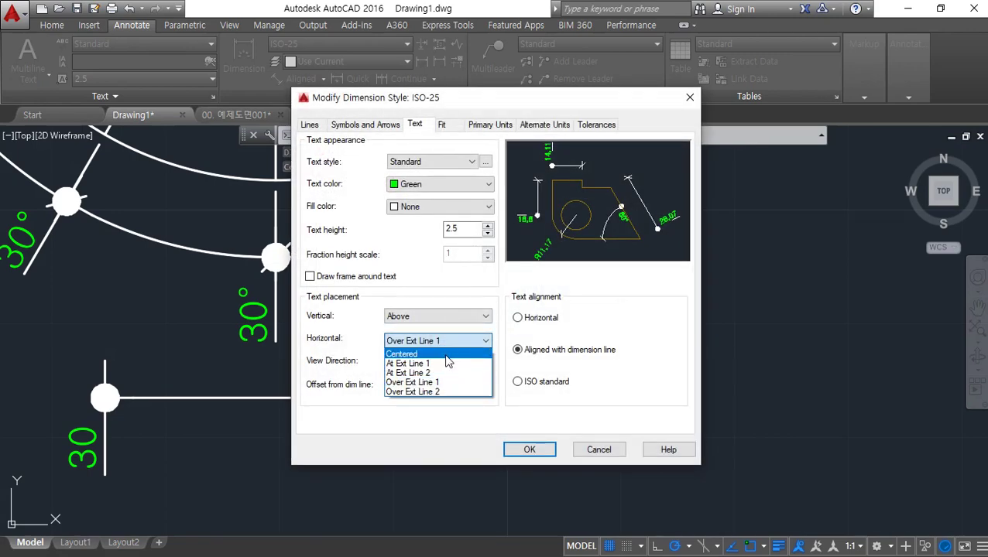
{"action": "left_click", "coordinate": [418, 354]}
{"action": "left_click", "coordinate": [531, 450]}
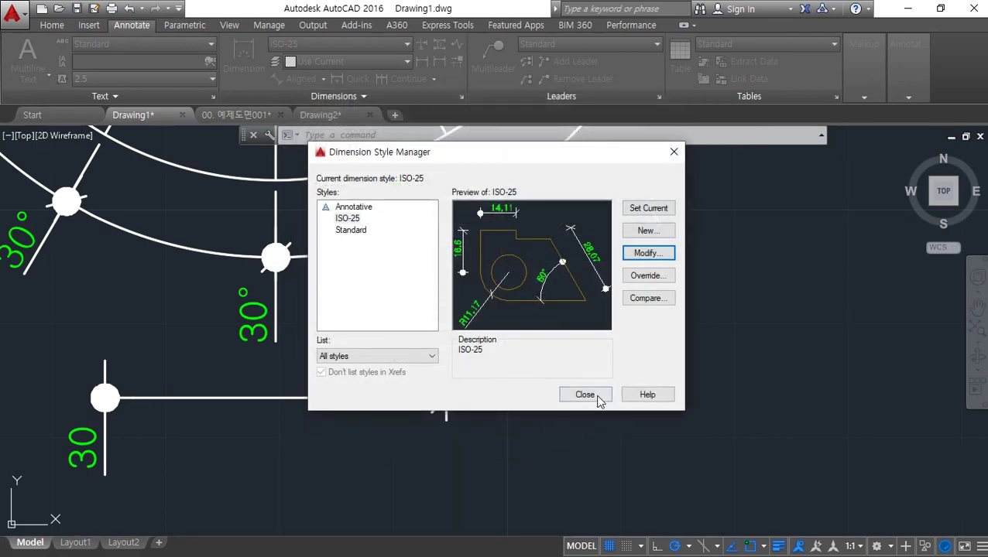
{"action": "left_click", "coordinate": [596, 399]}
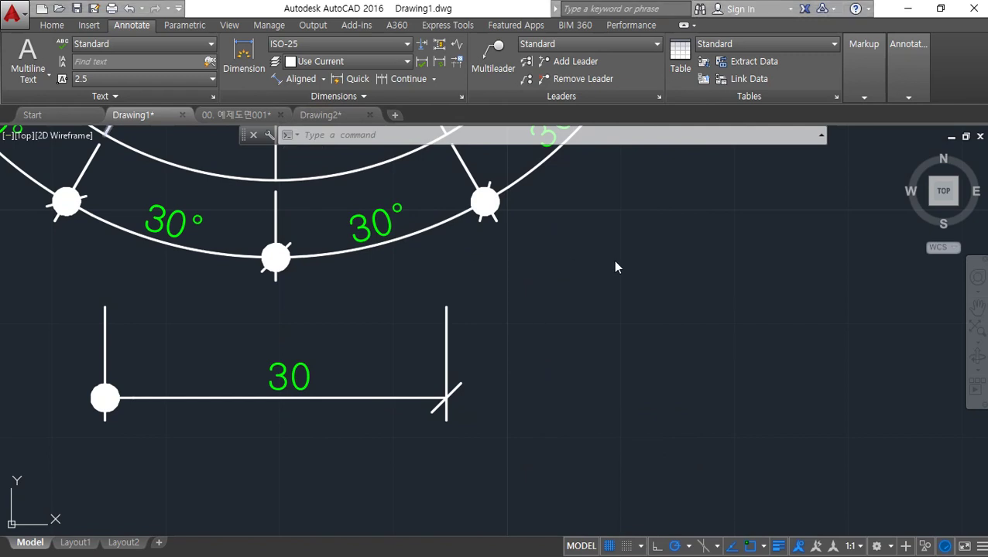
Step: Open the ISO-25 dimension style for modification and review its text view direction setting
{"action": "type", "text": "d"}
{"action": "key", "text": "Return"}
{"action": "left_click_drag", "start_coordinate": [534, 153], "coordinate": [735, 158]}
{"action": "left_click", "coordinate": [852, 253]}
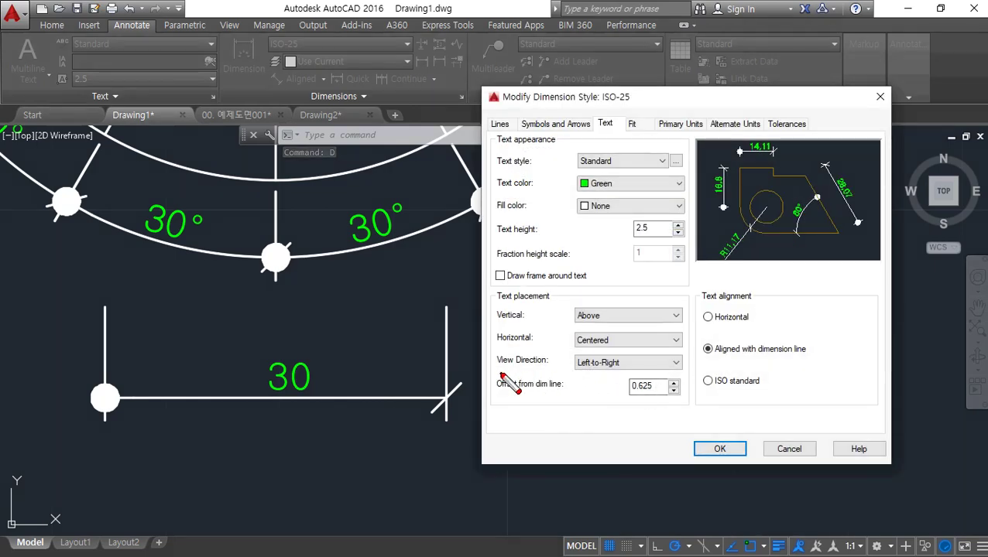
{"action": "left_click_drag", "start_coordinate": [497, 374], "coordinate": [686, 373]}
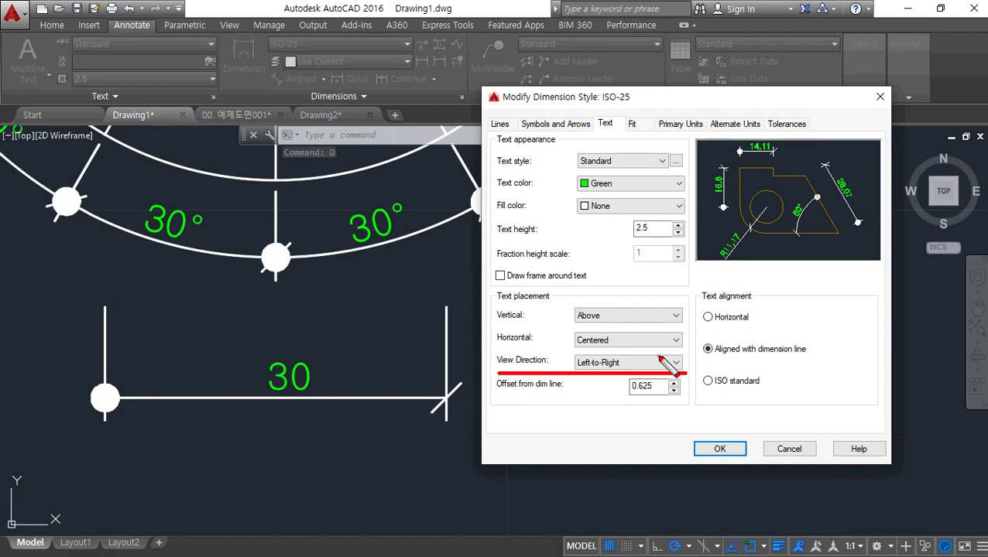
{"action": "mouse_move", "coordinate": [310, 314]}
{"action": "left_mouse_down"}
{"action": "mouse_move", "coordinate": [509, 302]}
{"action": "mouse_move", "coordinate": [496, 318]}
{"action": "left_mouse_up"}
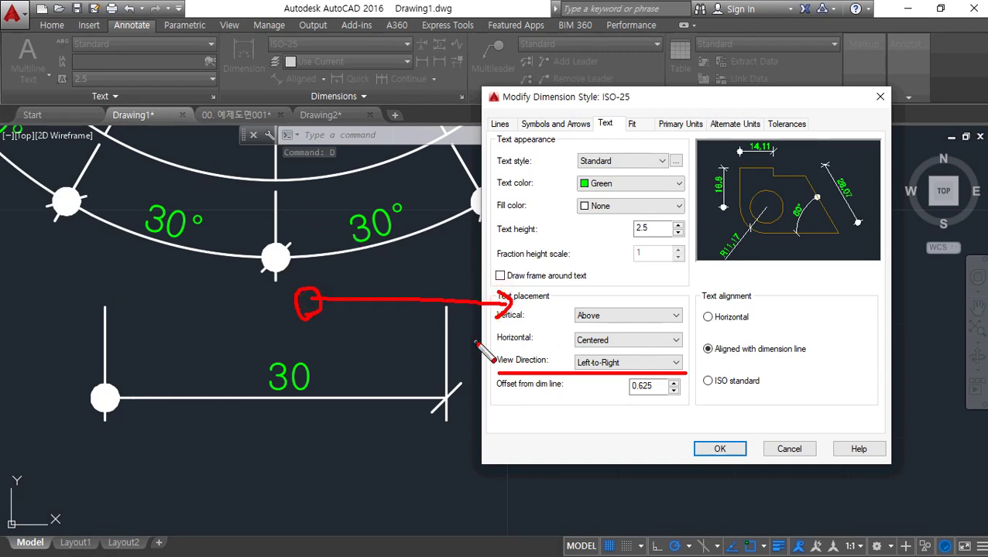
{"action": "key", "text": "Escape"}
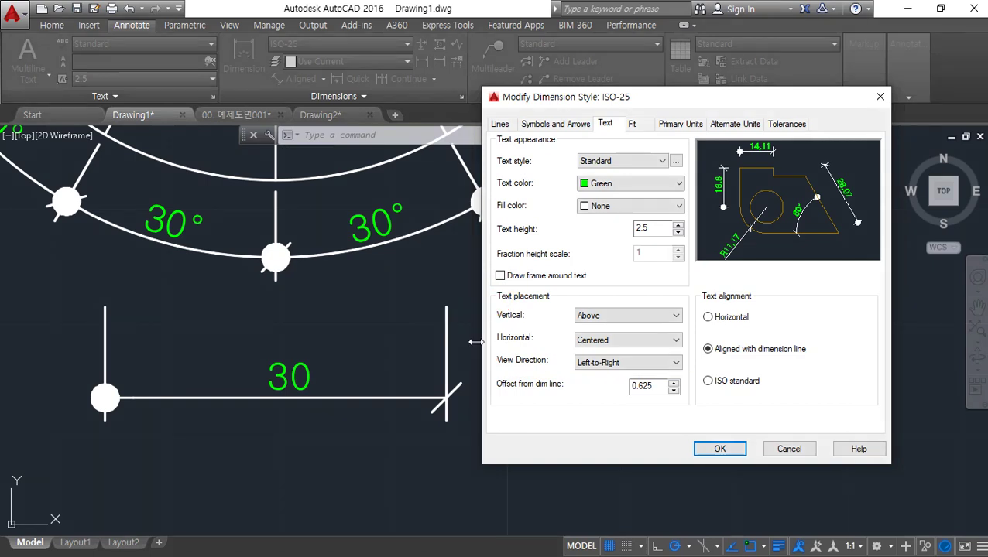
Step: Try the Right-to-Left text view direction in the ISO-25 style and restore it to Left-to-Right
{"action": "left_click", "coordinate": [620, 369]}
{"action": "left_click", "coordinate": [617, 387]}
{"action": "mouse_move", "coordinate": [466, 288]}
{"action": "left_mouse_down"}
{"action": "mouse_move", "coordinate": [474, 308]}
{"action": "mouse_move", "coordinate": [343, 293]}
{"action": "left_mouse_up"}
{"action": "mouse_move", "coordinate": [447, 341]}
{"action": "left_mouse_down"}
{"action": "mouse_move", "coordinate": [458, 339]}
{"action": "mouse_move", "coordinate": [390, 326]}
{"action": "left_mouse_up"}
{"action": "mouse_move", "coordinate": [445, 360]}
{"action": "left_mouse_down"}
{"action": "mouse_move", "coordinate": [458, 371]}
{"action": "mouse_move", "coordinate": [369, 366]}
{"action": "left_mouse_up"}
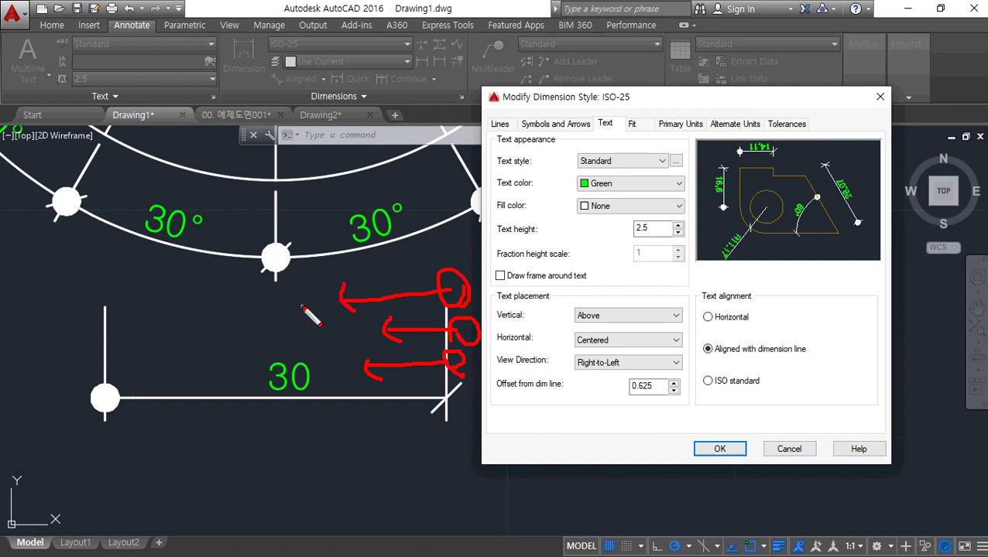
{"action": "left_click", "coordinate": [648, 368]}
{"action": "left_click", "coordinate": [620, 375]}
Step: Review the text alignment options and the radius dimension in the ISO-25 preview, and close the style settings without applying
{"action": "mouse_move", "coordinate": [742, 273]}
{"action": "left_mouse_down"}
{"action": "mouse_move", "coordinate": [712, 436]}
{"action": "mouse_move", "coordinate": [723, 269]}
{"action": "mouse_move", "coordinate": [735, 255]}
{"action": "mouse_move", "coordinate": [723, 264]}
{"action": "mouse_move", "coordinate": [734, 254]}
{"action": "left_mouse_up"}
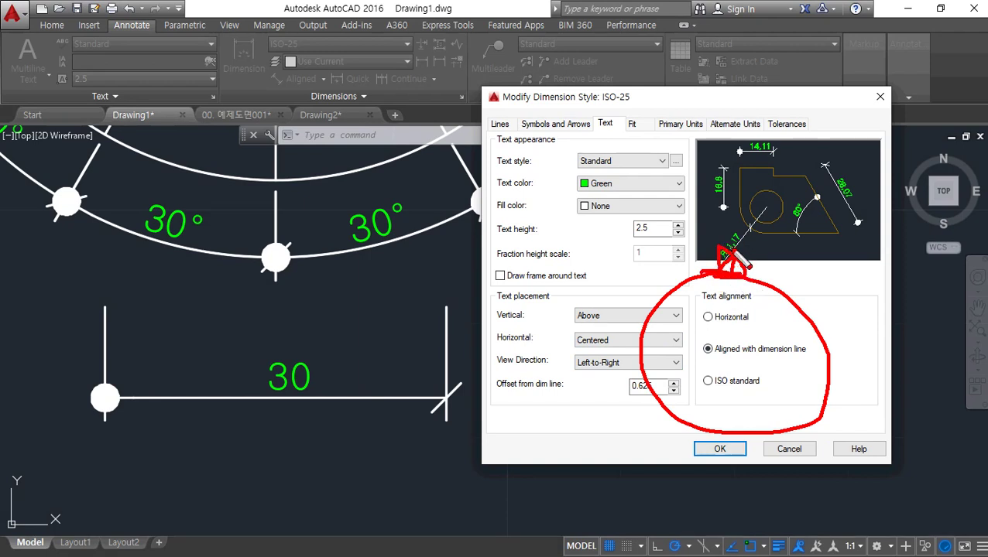
{"action": "mouse_move", "coordinate": [707, 363]}
{"action": "left_mouse_down"}
{"action": "mouse_move", "coordinate": [823, 359]}
{"action": "mouse_move", "coordinate": [712, 360]}
{"action": "left_mouse_up"}
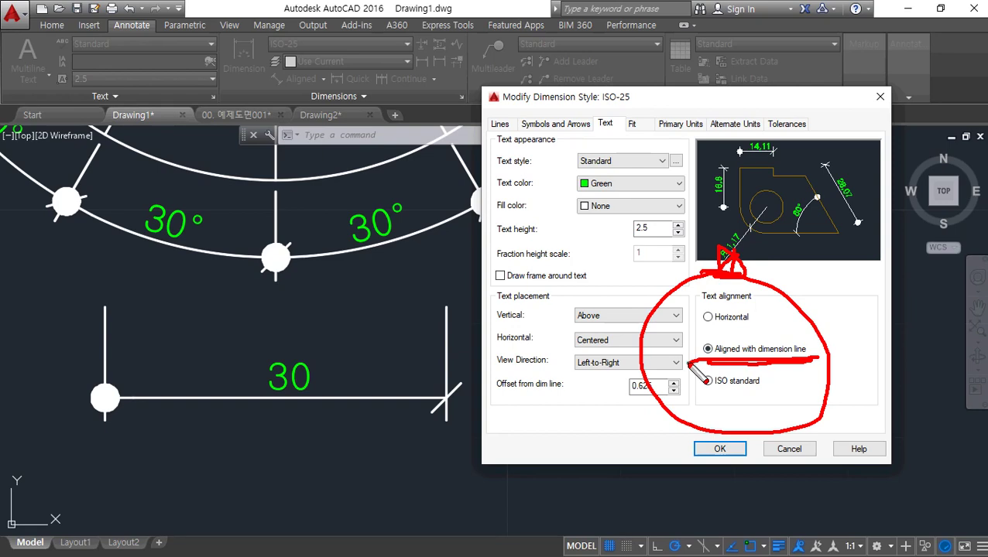
{"action": "key", "text": "e"}
{"action": "mouse_move", "coordinate": [745, 232]}
{"action": "left_mouse_down"}
{"action": "mouse_move", "coordinate": [716, 269]}
{"action": "mouse_move", "coordinate": [741, 265]}
{"action": "left_mouse_up"}
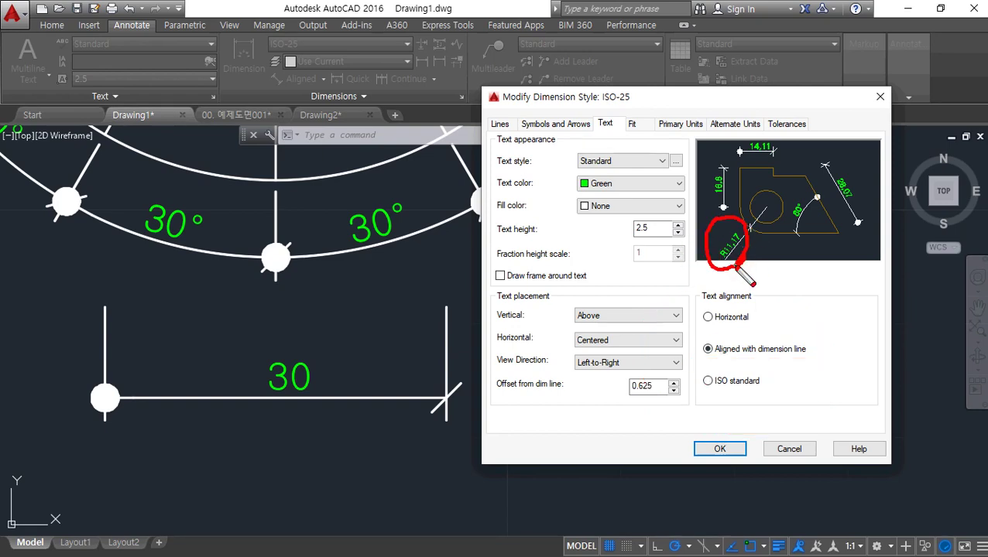
{"action": "key", "text": "Escape"}
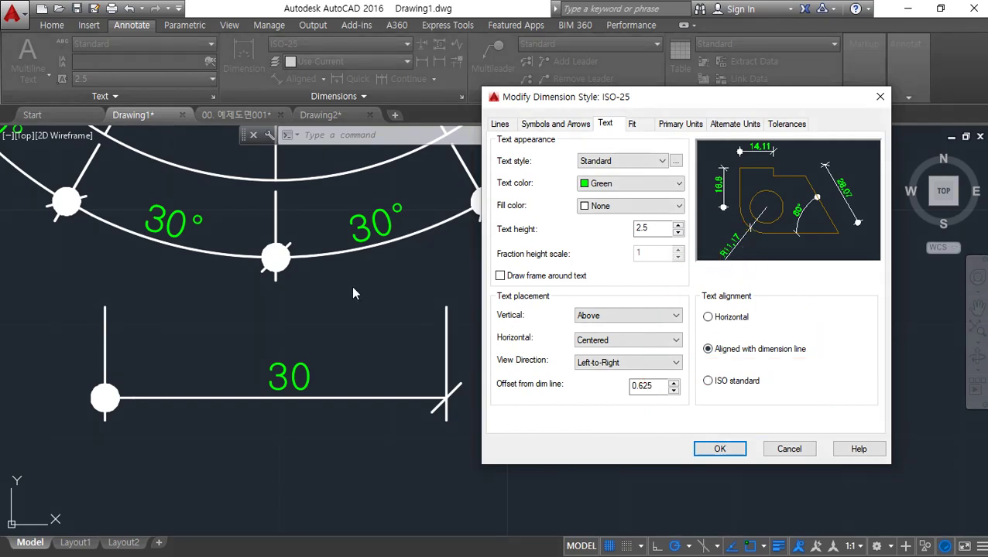
{"action": "key", "text": "Escape"}
{"action": "key", "text": "Escape"}
Step: Add a radius dimension to the inner circle, placing its text outside the circle to the upper right
{"action": "scroll", "coordinate": [567, 314], "scroll_direction": "down", "scroll_amount": 5}
{"action": "middle_click_drag", "start_coordinate": [566, 314], "coordinate": [459, 377]}
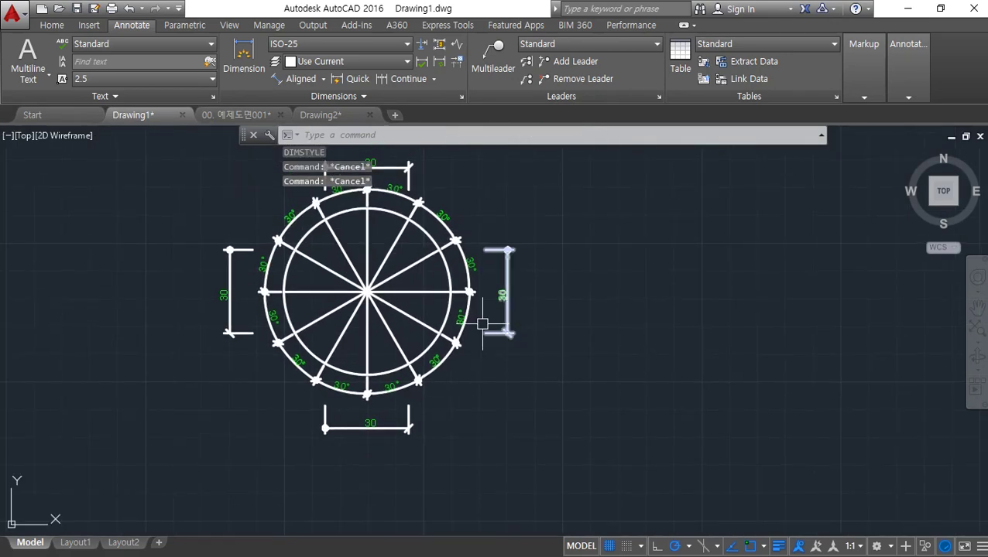
{"action": "scroll", "coordinate": [472, 220], "scroll_direction": "up", "scroll_amount": 4}
{"action": "middle_click_drag", "start_coordinate": [461, 249], "coordinate": [463, 278]}
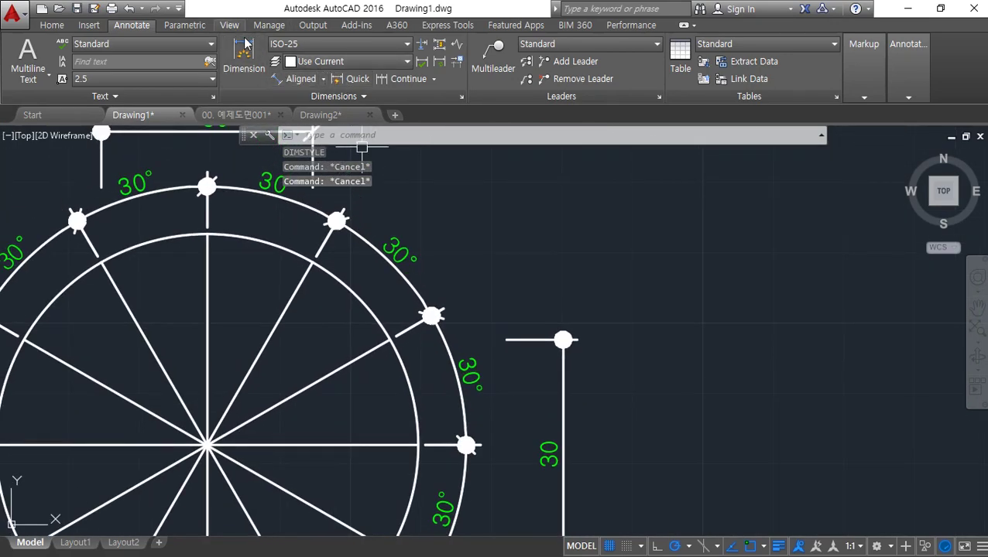
{"action": "left_click", "coordinate": [324, 80]}
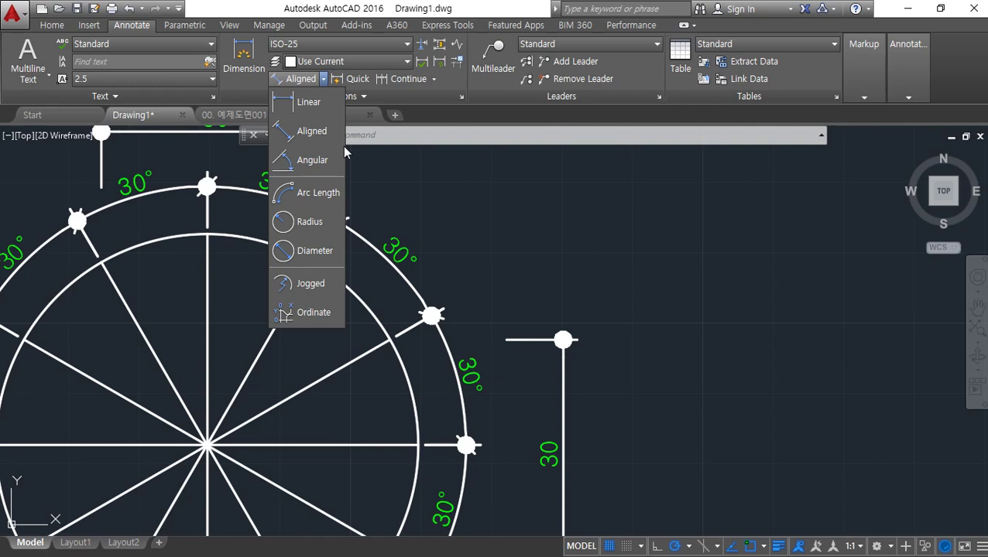
{"action": "left_click", "coordinate": [310, 221]}
{"action": "left_click", "coordinate": [385, 331]}
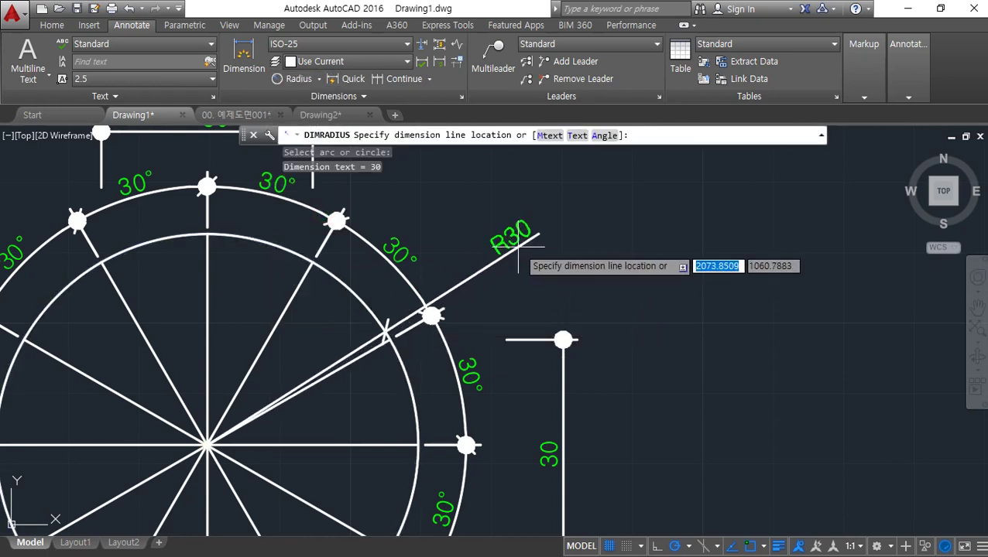
{"action": "left_click", "coordinate": [523, 200]}
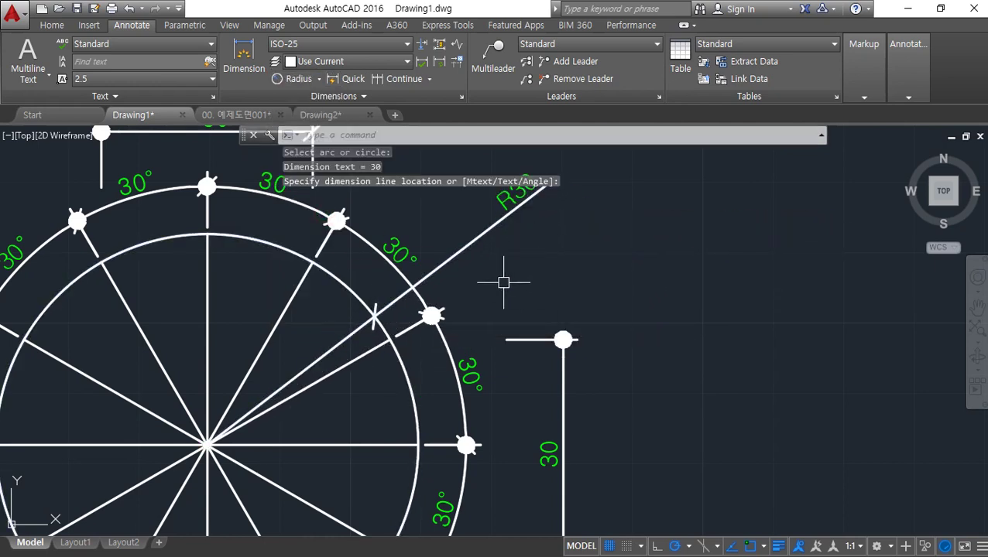
Step: Examine how the radius dimension's text follows the direction of its dimension line
{"action": "middle_click_drag", "start_coordinate": [542, 263], "coordinate": [627, 312]}
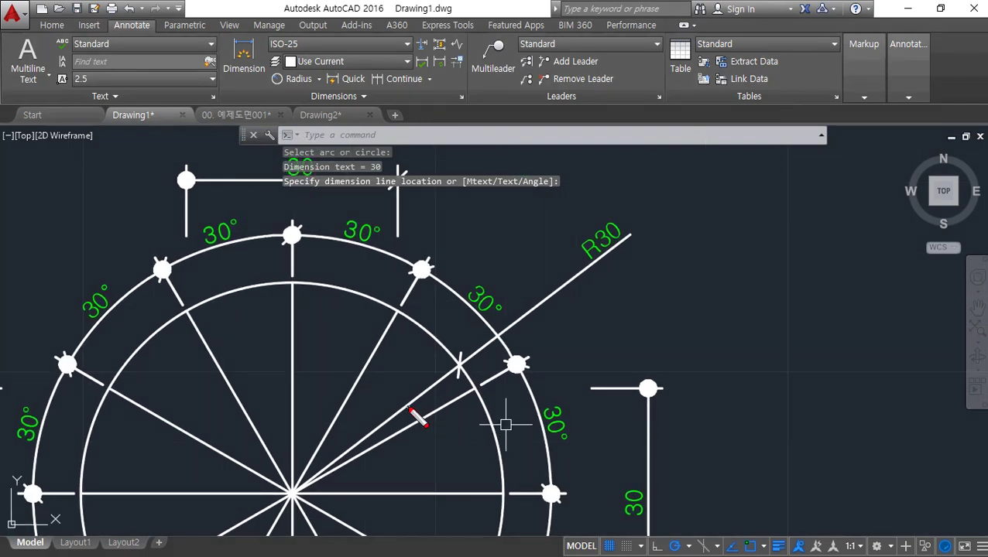
{"action": "left_click_drag", "start_coordinate": [432, 381], "coordinate": [601, 251]}
{"action": "mouse_move", "coordinate": [608, 257]}
{"action": "left_mouse_down"}
{"action": "mouse_move", "coordinate": [575, 281]}
{"action": "mouse_move", "coordinate": [621, 226]}
{"action": "left_mouse_up"}
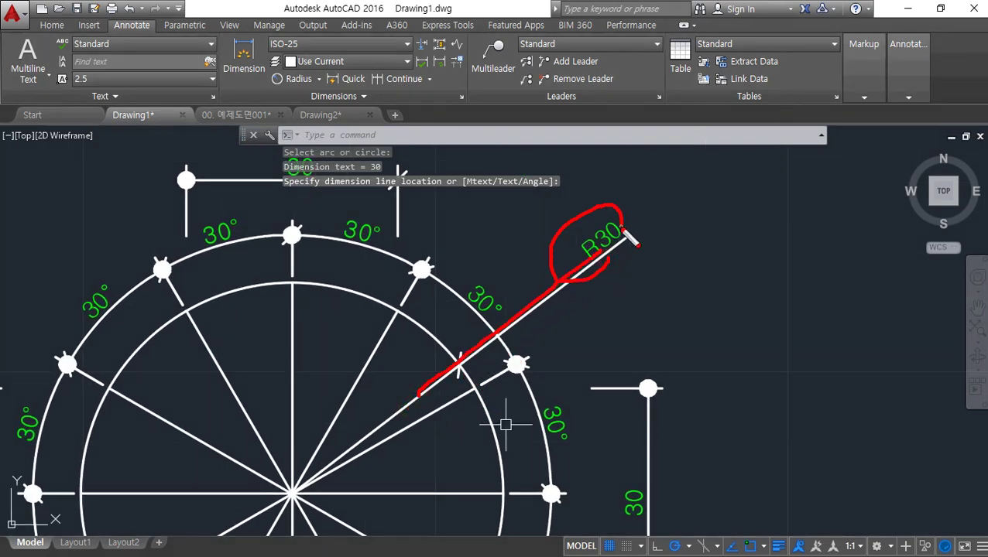
{"action": "mouse_move", "coordinate": [378, 427]}
{"action": "left_mouse_down"}
{"action": "mouse_move", "coordinate": [575, 294]}
{"action": "mouse_move", "coordinate": [607, 256]}
{"action": "left_mouse_up"}
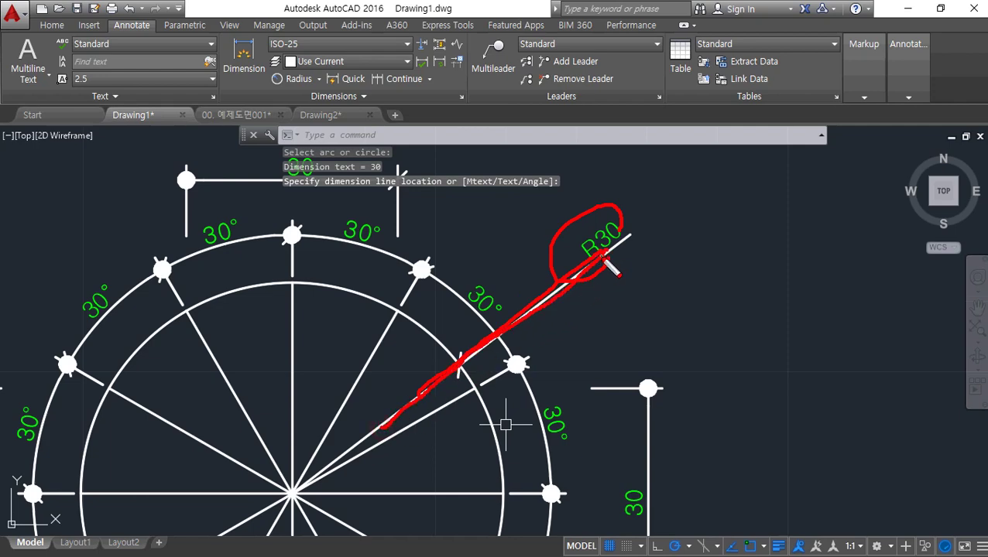
{"action": "key", "text": "Escape"}
Step: Set the ISO-25 text alignment to Horizontal and apply it to the drawing
{"action": "middle_click_drag", "start_coordinate": [569, 326], "coordinate": [417, 343]}
{"action": "type", "text": "d"}
{"action": "key", "text": "space"}
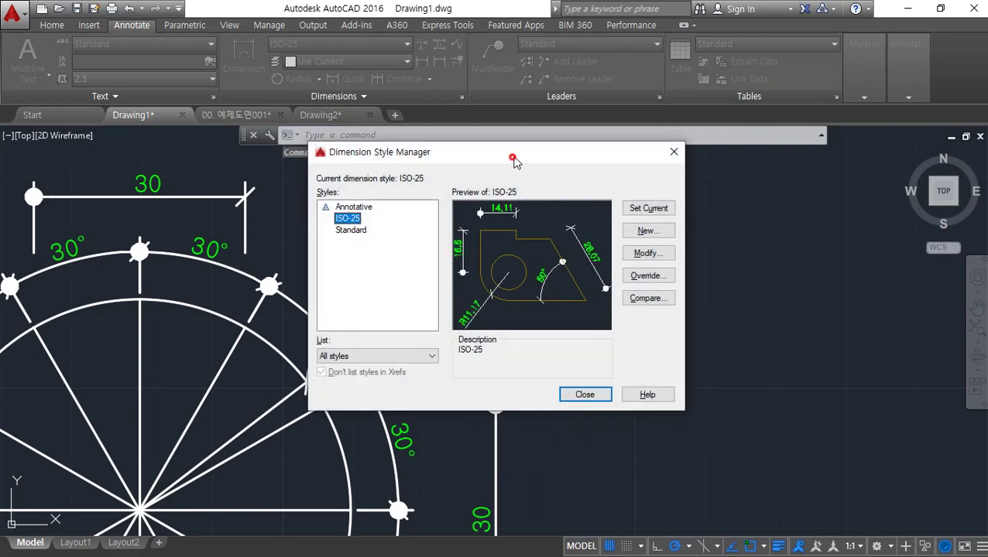
{"action": "left_click_drag", "start_coordinate": [511, 159], "coordinate": [709, 207]}
{"action": "left_click", "coordinate": [853, 307]}
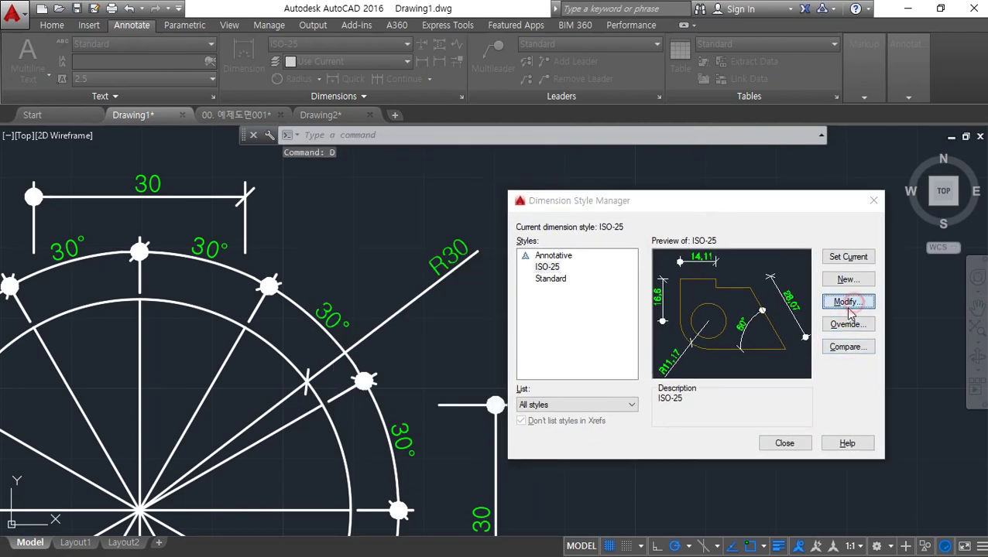
{"action": "left_click", "coordinate": [735, 370]}
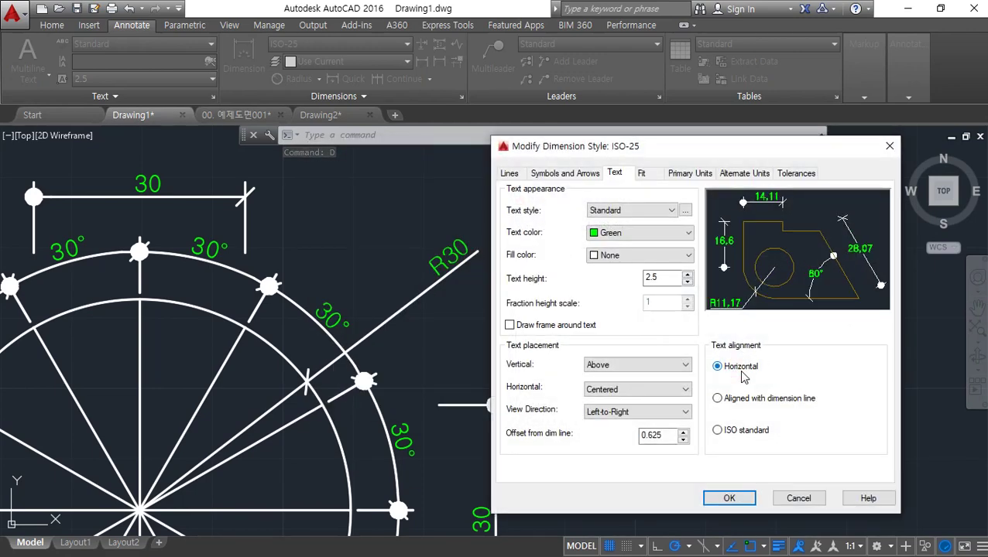
{"action": "left_click", "coordinate": [727, 497]}
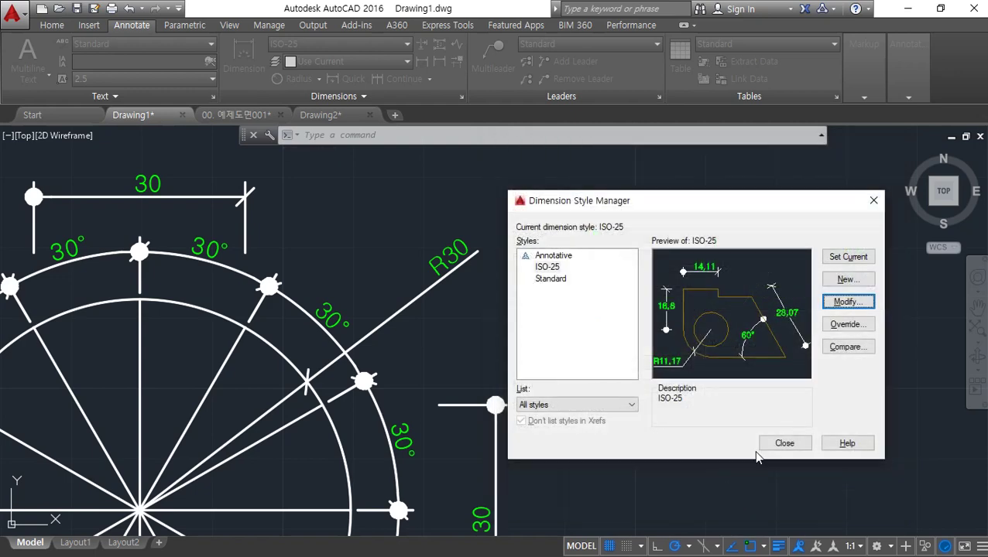
{"action": "left_click", "coordinate": [773, 444]}
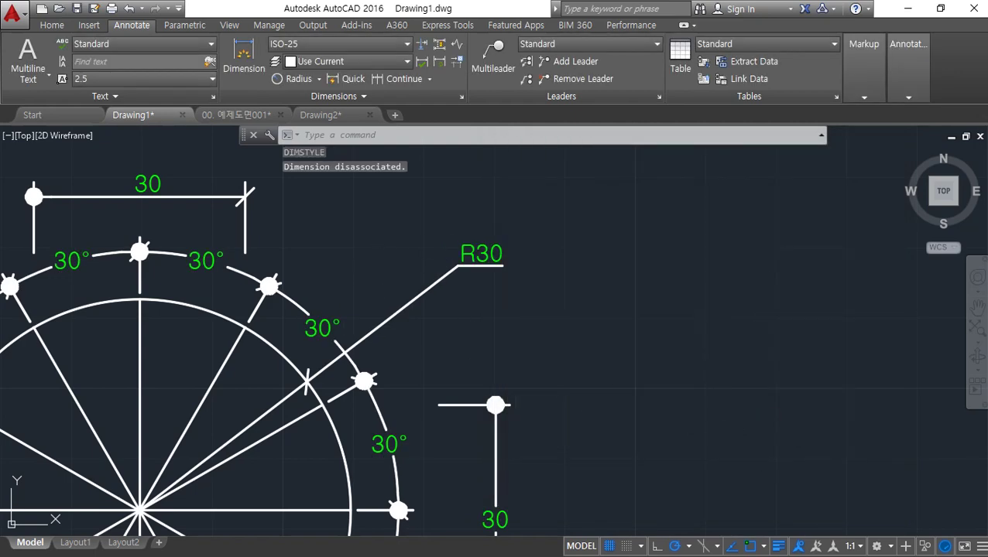
Step: Inspect the text orientation of the radius, angular and vertical dimensions around the circle
{"action": "mouse_move", "coordinate": [503, 279]}
{"action": "left_mouse_down"}
{"action": "mouse_move", "coordinate": [430, 255]}
{"action": "mouse_move", "coordinate": [505, 285]}
{"action": "left_mouse_up"}
{"action": "mouse_move", "coordinate": [338, 345]}
{"action": "left_mouse_down"}
{"action": "mouse_move", "coordinate": [340, 321]}
{"action": "mouse_move", "coordinate": [350, 337]}
{"action": "left_mouse_up"}
{"action": "left_click_drag", "start_coordinate": [214, 276], "coordinate": [216, 273]}
{"action": "key", "text": "Escape"}
{"action": "middle_click_drag", "start_coordinate": [434, 432], "coordinate": [439, 262]}
{"action": "mouse_move", "coordinate": [560, 375]}
{"action": "left_mouse_down"}
{"action": "mouse_move", "coordinate": [466, 329]}
{"action": "mouse_move", "coordinate": [513, 382]}
{"action": "left_mouse_up"}
{"action": "key", "text": "Escape"}
{"action": "middle_click_drag", "start_coordinate": [366, 279], "coordinate": [324, 424]}
Step: Set the ISO-25 text alignment to ISO standard and apply it to the drawing
{"action": "type", "text": "d"}
{"action": "key", "text": "Return"}
{"action": "left_click_drag", "start_coordinate": [551, 157], "coordinate": [792, 195]}
{"action": "left_click", "coordinate": [890, 292]}
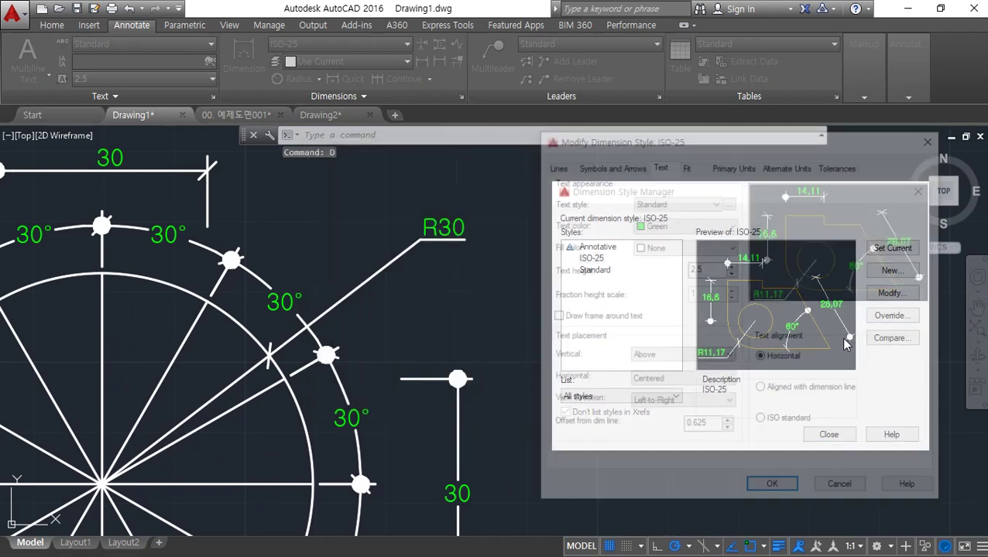
{"action": "left_click", "coordinate": [763, 423]}
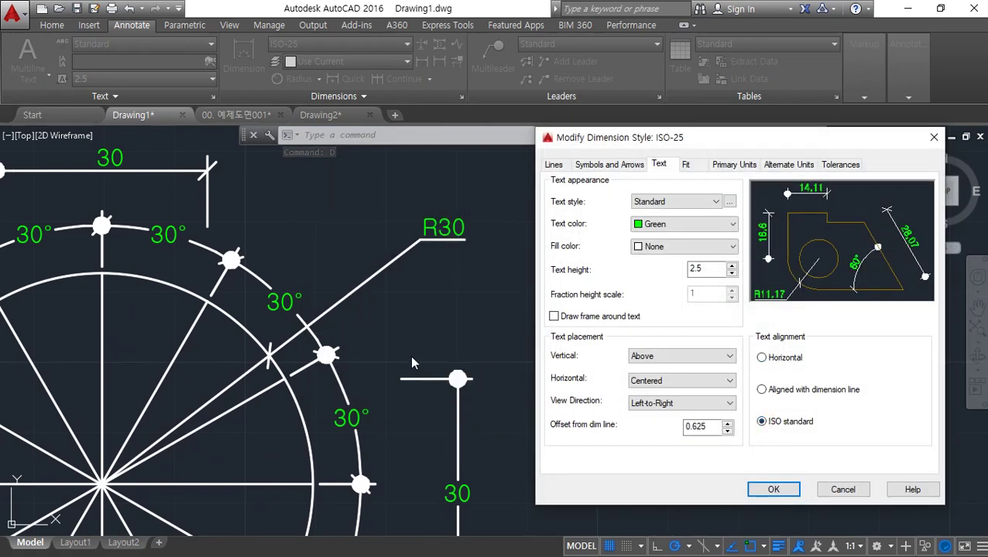
{"action": "left_click_drag", "start_coordinate": [466, 248], "coordinate": [416, 224]}
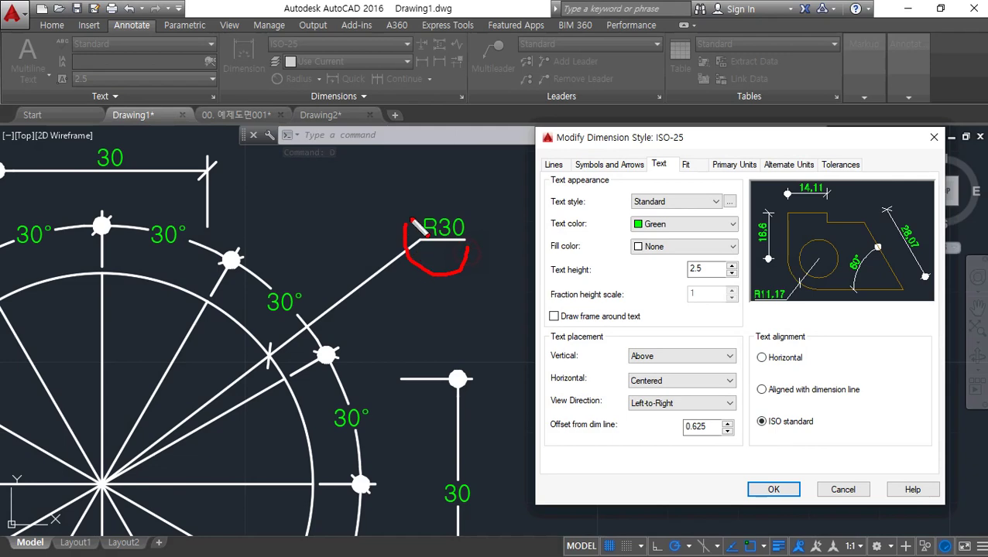
{"action": "left_click", "coordinate": [773, 489]}
{"action": "left_click", "coordinate": [828, 434]}
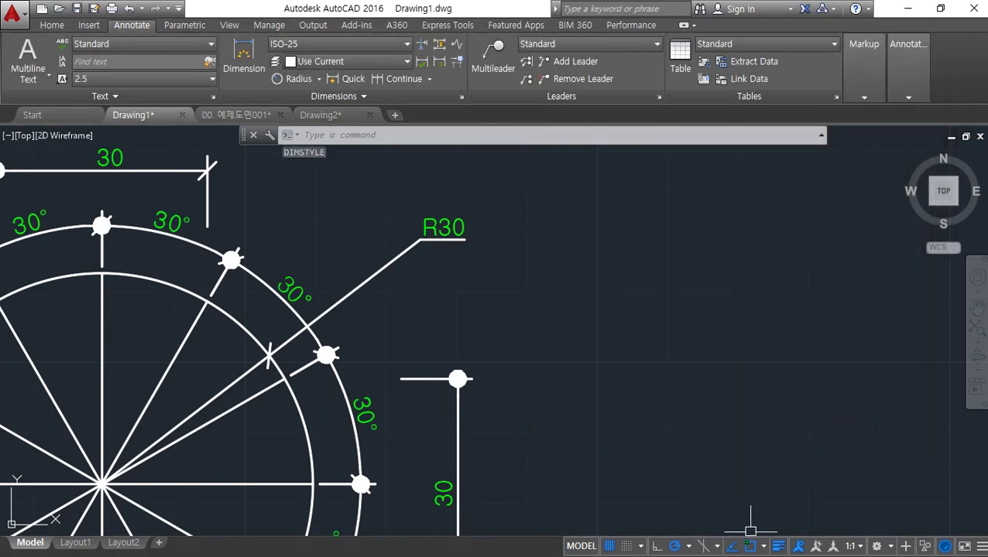
Step: Examine the text and landing line of the radius dimension outside the circle
{"action": "mouse_move", "coordinate": [438, 272]}
{"action": "left_mouse_down"}
{"action": "mouse_move", "coordinate": [491, 210]}
{"action": "mouse_move", "coordinate": [486, 268]}
{"action": "left_mouse_up"}
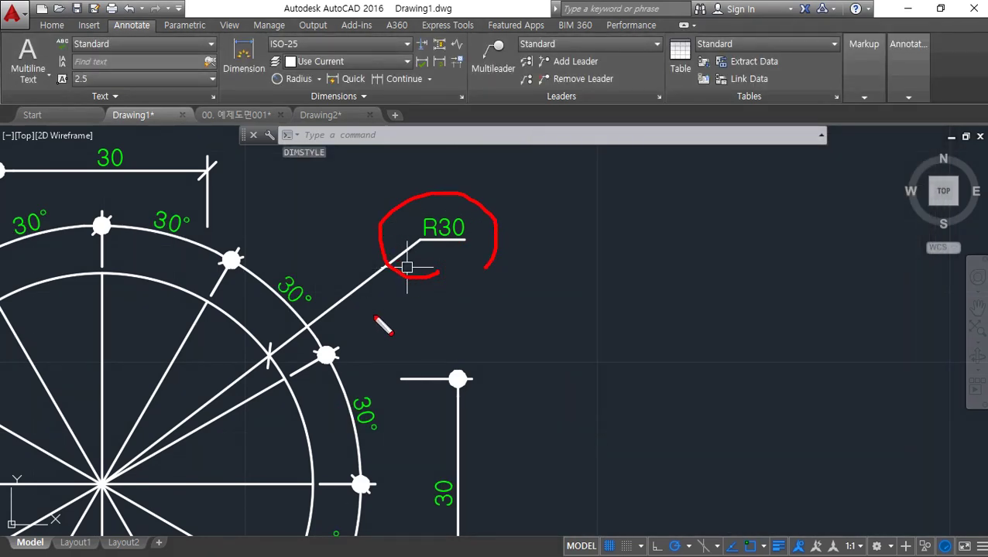
{"action": "mouse_move", "coordinate": [415, 261]}
{"action": "left_mouse_down"}
{"action": "mouse_move", "coordinate": [409, 293]}
{"action": "mouse_move", "coordinate": [529, 268]}
{"action": "mouse_move", "coordinate": [366, 181]}
{"action": "mouse_move", "coordinate": [485, 315]}
{"action": "left_mouse_up"}
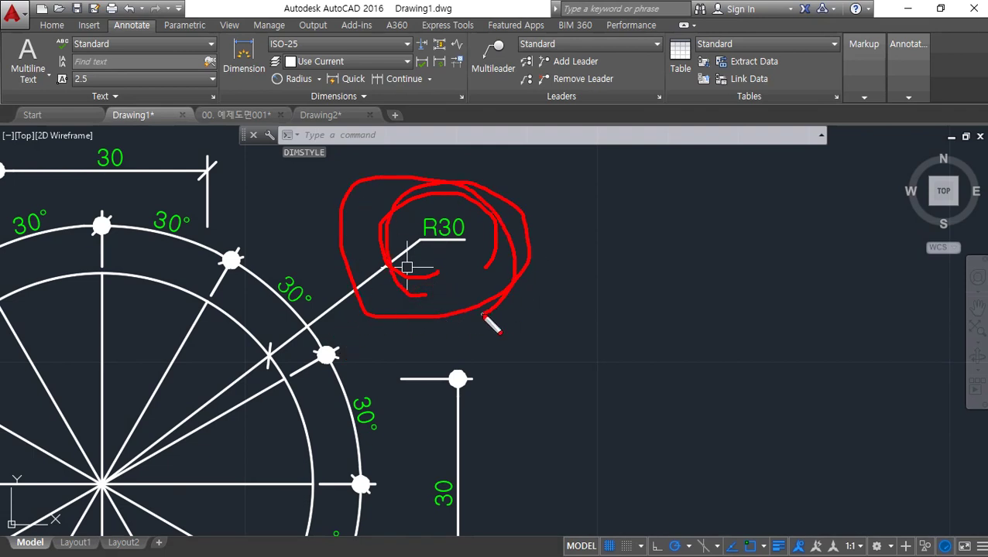
{"action": "left_click_drag", "start_coordinate": [465, 270], "coordinate": [419, 285]}
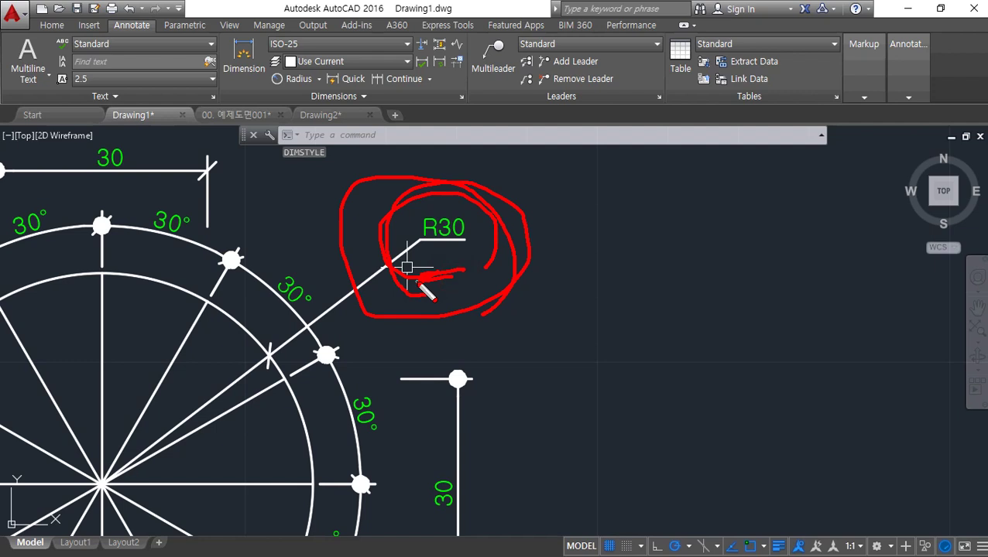
{"action": "key", "text": "Escape"}
{"action": "key", "text": "Escape"}
{"action": "key", "text": "Escape"}
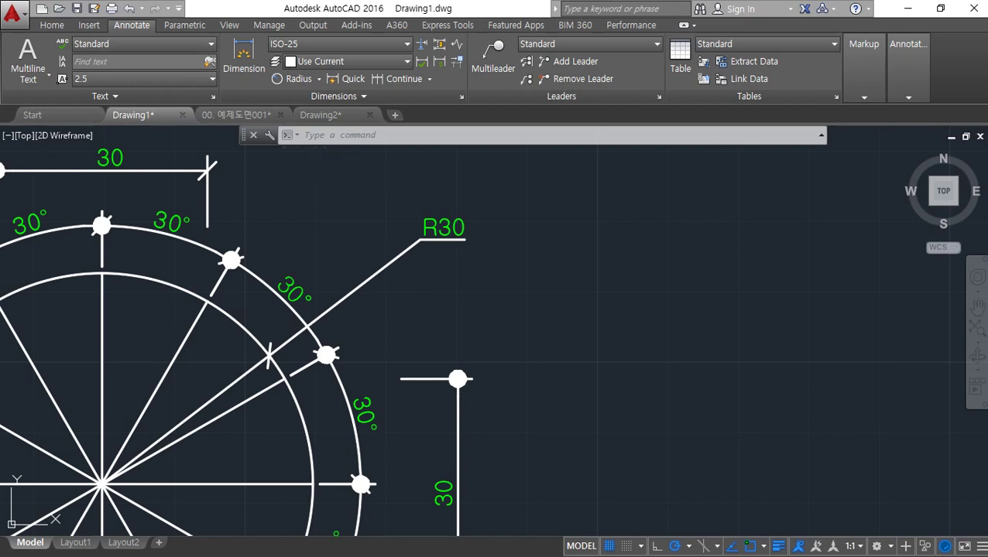
Step: Switch to the browser and open the post 정투상 과제물 from page 3 of the cadcamp blog
{"action": "left_click_drag", "start_coordinate": [0, 214], "coordinate": [379, 165]}
{"action": "double_click", "coordinate": [379, 166]}
{"action": "scroll", "coordinate": [637, 370], "scroll_direction": "down", "scroll_amount": 3}
{"action": "scroll", "coordinate": [637, 370], "scroll_direction": "down", "scroll_amount": 10}
{"action": "left_click", "coordinate": [584, 438]}
{"action": "scroll", "coordinate": [533, 359], "scroll_direction": "down", "scroll_amount": 4}
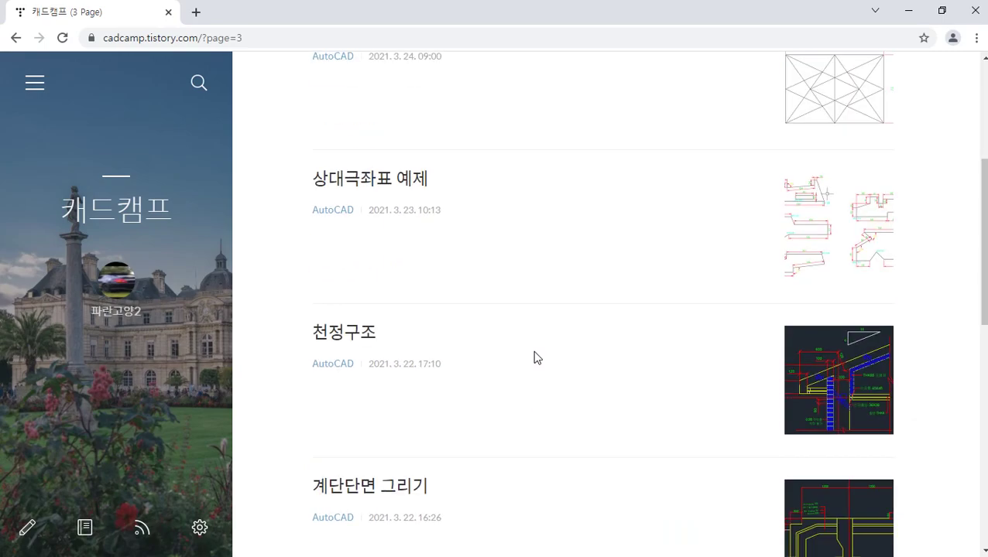
{"action": "scroll", "coordinate": [536, 356], "scroll_direction": "down", "scroll_amount": 8}
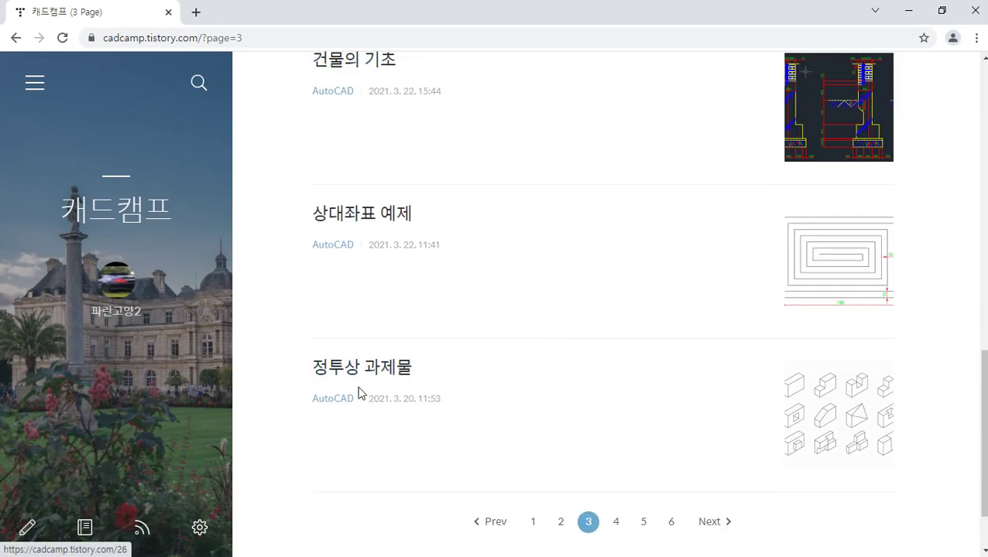
{"action": "left_click", "coordinate": [372, 365]}
Step: Find the 2007. 08. 11 -3 drawing in the post, open its image in a new tab and enlarge it to 175%
{"action": "mouse_move", "coordinate": [983, 80]}
{"action": "left_mouse_down"}
{"action": "mouse_move", "coordinate": [983, 510]}
{"action": "mouse_move", "coordinate": [974, 441]}
{"action": "left_mouse_up"}
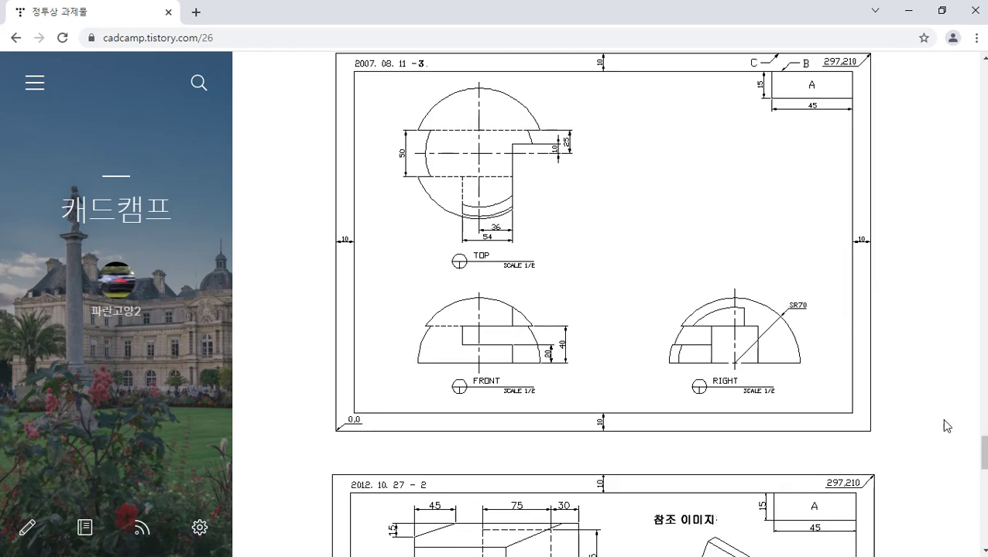
{"action": "right_click", "coordinate": [718, 309]}
{"action": "left_click", "coordinate": [739, 316]}
{"action": "left_click", "coordinate": [260, 12]}
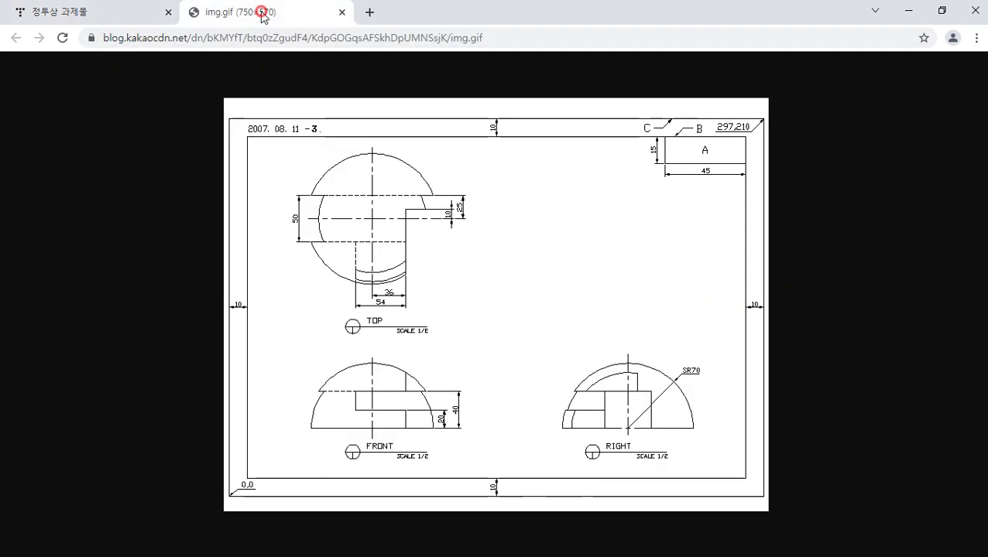
{"action": "scroll", "coordinate": [710, 397], "scroll_direction": "up", "scroll_amount": 4, "text": "ctrl"}
{"action": "scroll", "coordinate": [716, 403], "scroll_direction": "down", "scroll_amount": 2}
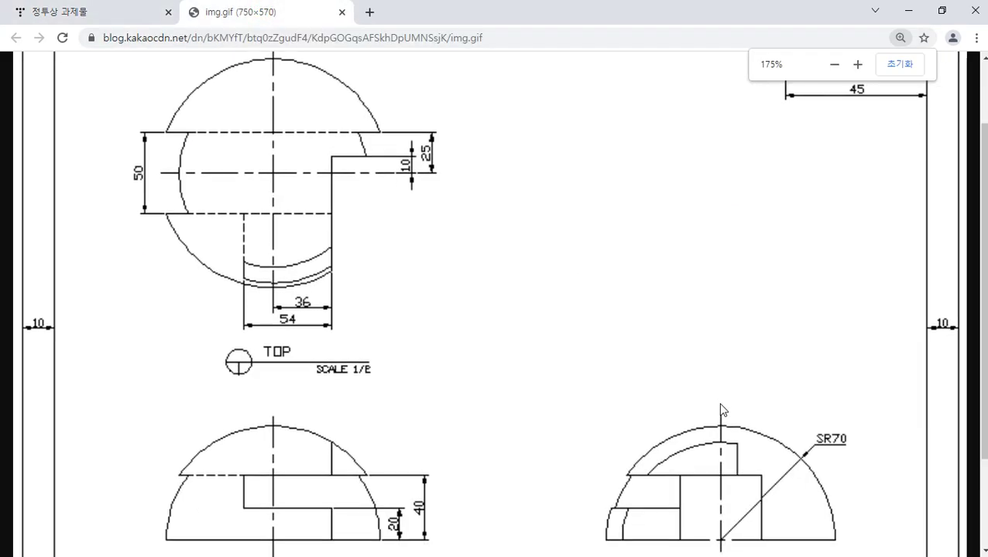
Step: Examine the SR70 radius dimension's leader and horizontal text landing in the RIGHT view of the example drawing
{"action": "mouse_move", "coordinate": [833, 421]}
{"action": "left_mouse_down"}
{"action": "mouse_move", "coordinate": [802, 403]}
{"action": "mouse_move", "coordinate": [877, 398]}
{"action": "mouse_move", "coordinate": [848, 422]}
{"action": "left_mouse_up"}
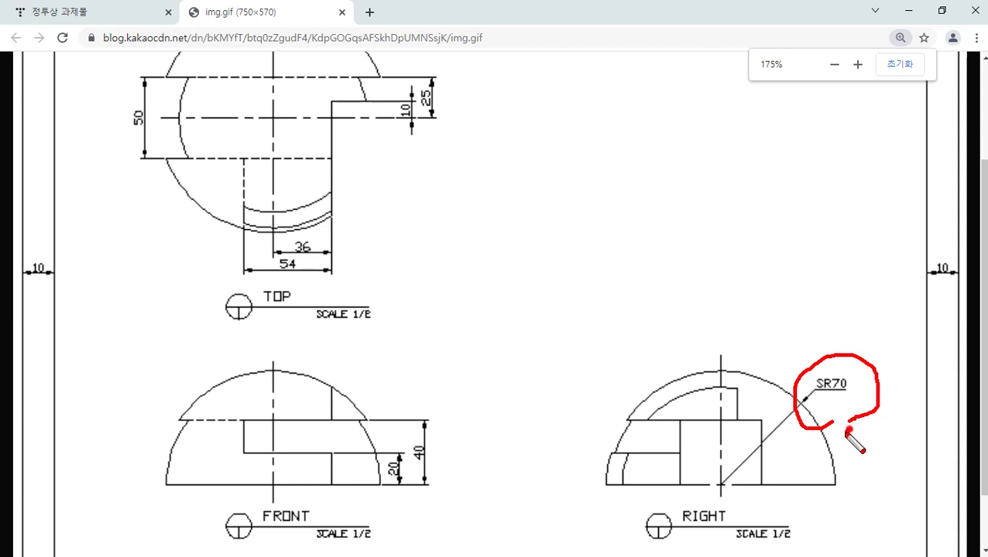
{"action": "left_click_drag", "start_coordinate": [849, 434], "coordinate": [852, 352]}
{"action": "mouse_move", "coordinate": [860, 434]}
{"action": "left_mouse_down"}
{"action": "mouse_move", "coordinate": [818, 322]}
{"action": "mouse_move", "coordinate": [861, 423]}
{"action": "left_mouse_up"}
{"action": "mouse_move", "coordinate": [832, 464]}
{"action": "left_mouse_down"}
{"action": "mouse_move", "coordinate": [833, 349]}
{"action": "mouse_move", "coordinate": [880, 429]}
{"action": "mouse_move", "coordinate": [888, 378]}
{"action": "mouse_move", "coordinate": [867, 412]}
{"action": "left_mouse_up"}
{"action": "key", "text": "Escape"}
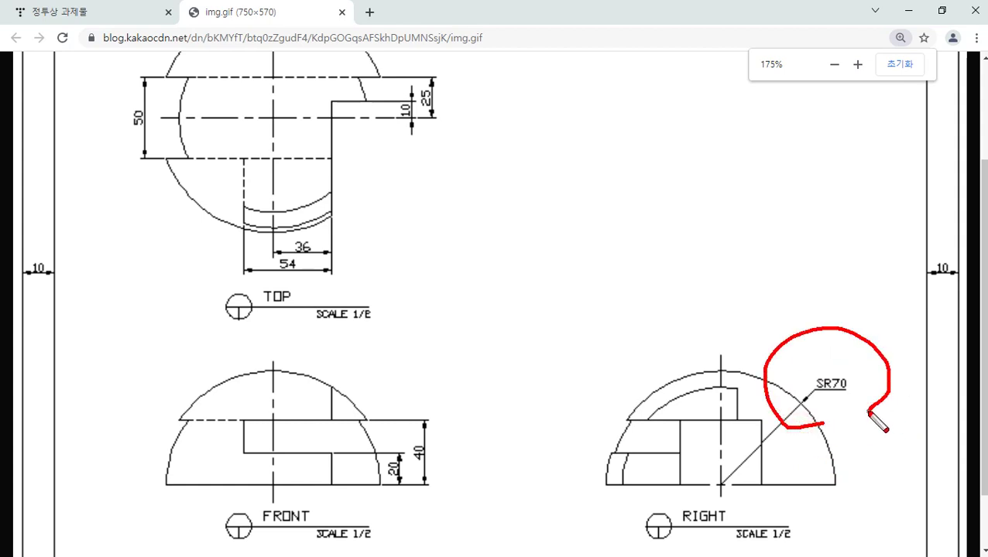
{"action": "key", "text": "Escape"}
{"action": "key", "text": "ctrl+2"}
{"action": "left_click_drag", "start_coordinate": [778, 427], "coordinate": [872, 330]}
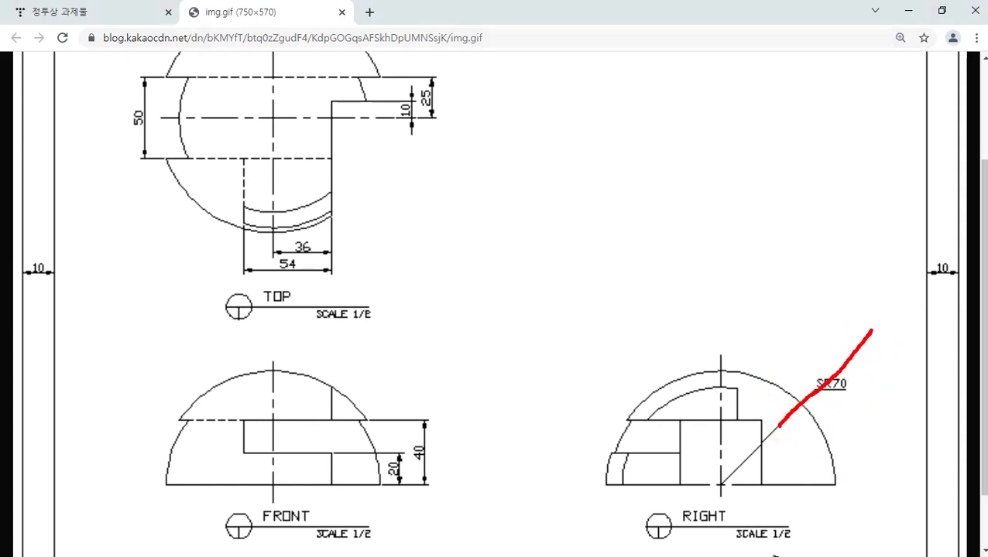
{"action": "left_click_drag", "start_coordinate": [764, 449], "coordinate": [872, 332]}
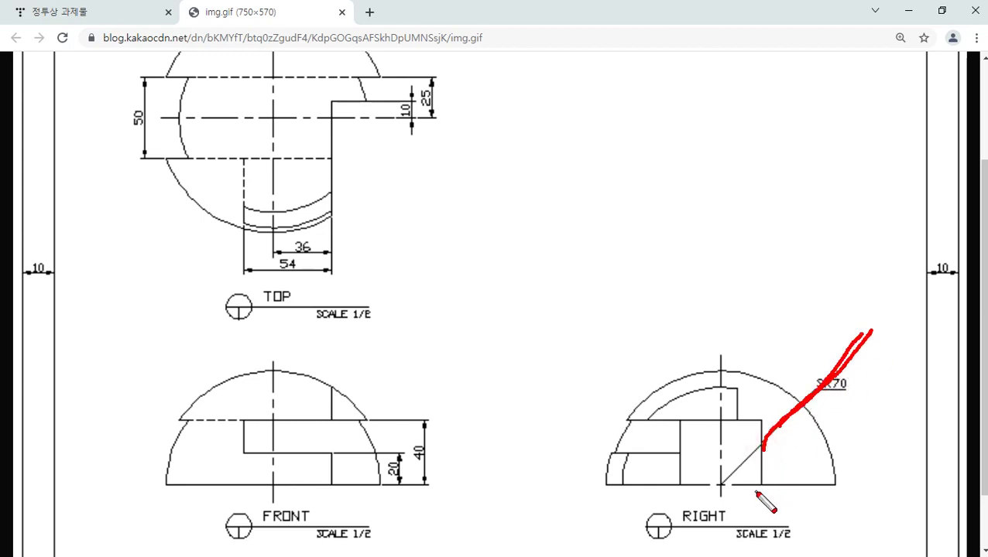
{"action": "mouse_move", "coordinate": [773, 431]}
{"action": "left_mouse_down"}
{"action": "mouse_move", "coordinate": [815, 385]}
{"action": "mouse_move", "coordinate": [865, 388]}
{"action": "left_mouse_up"}
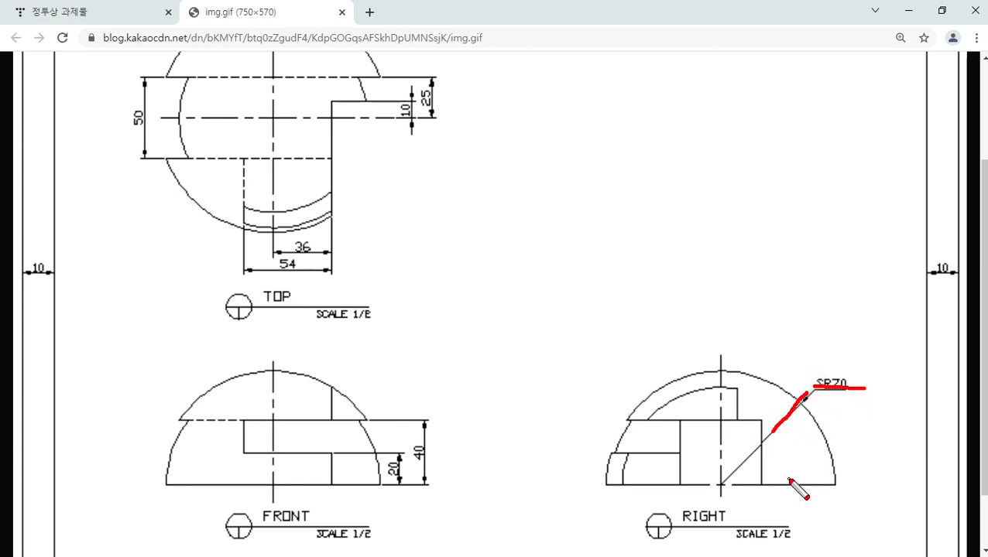
{"action": "key", "text": "Escape"}
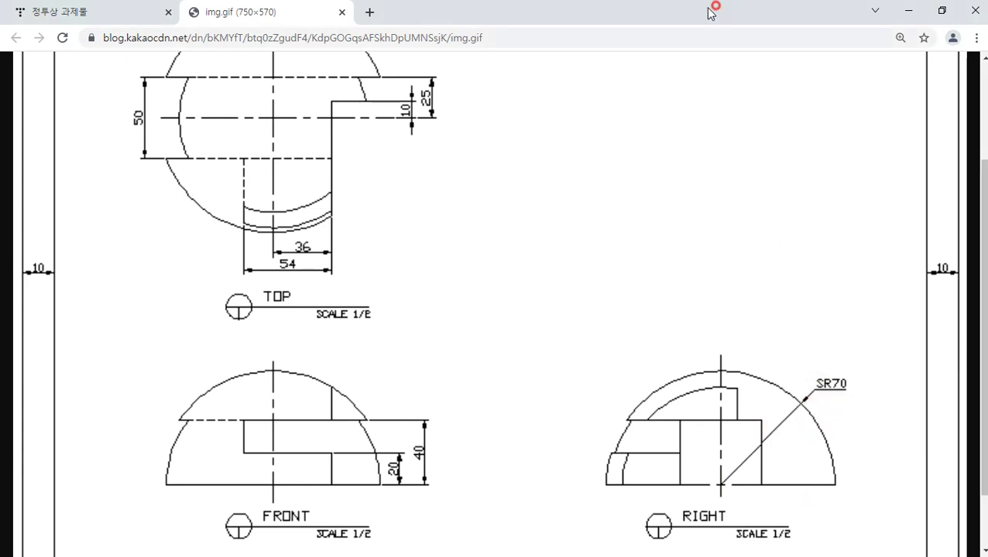
Step: Switch back to AutoCAD and open the Fit settings of the ISO-25 dimension style for modification
{"action": "left_click_drag", "start_coordinate": [710, 11], "coordinate": [0, 85]}
{"action": "middle_click_drag", "start_coordinate": [494, 297], "coordinate": [624, 298]}
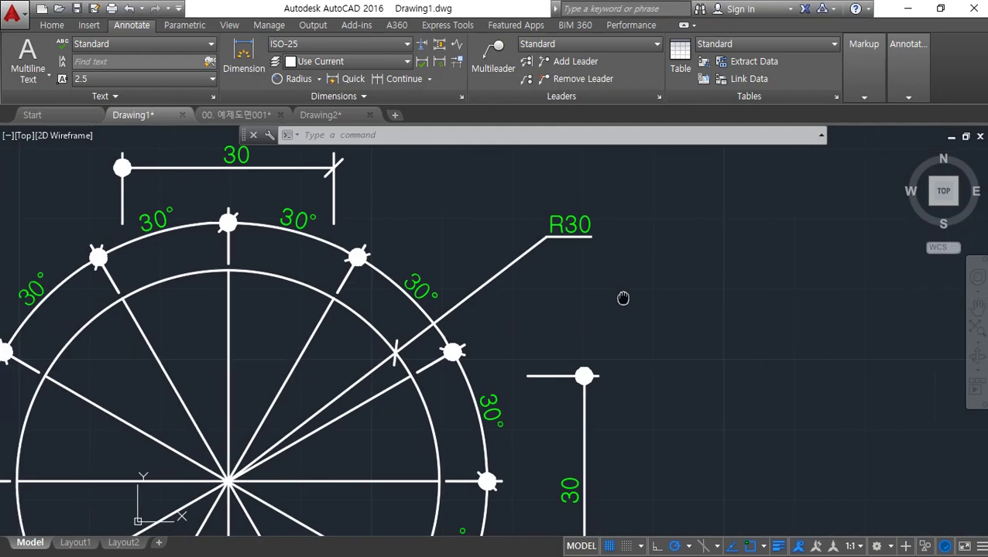
{"action": "type", "text": "d"}
{"action": "key", "text": "Return"}
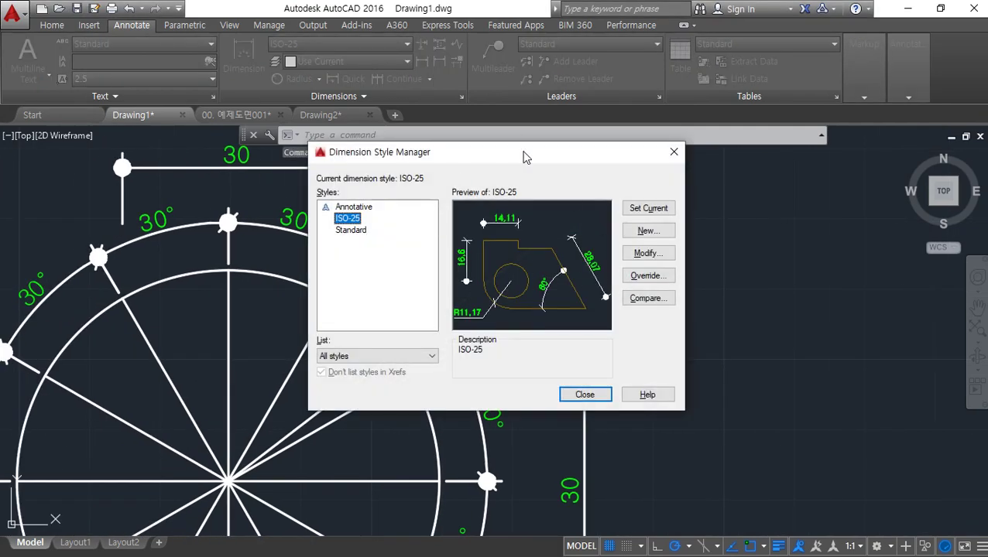
{"action": "left_click_drag", "start_coordinate": [541, 154], "coordinate": [687, 153]}
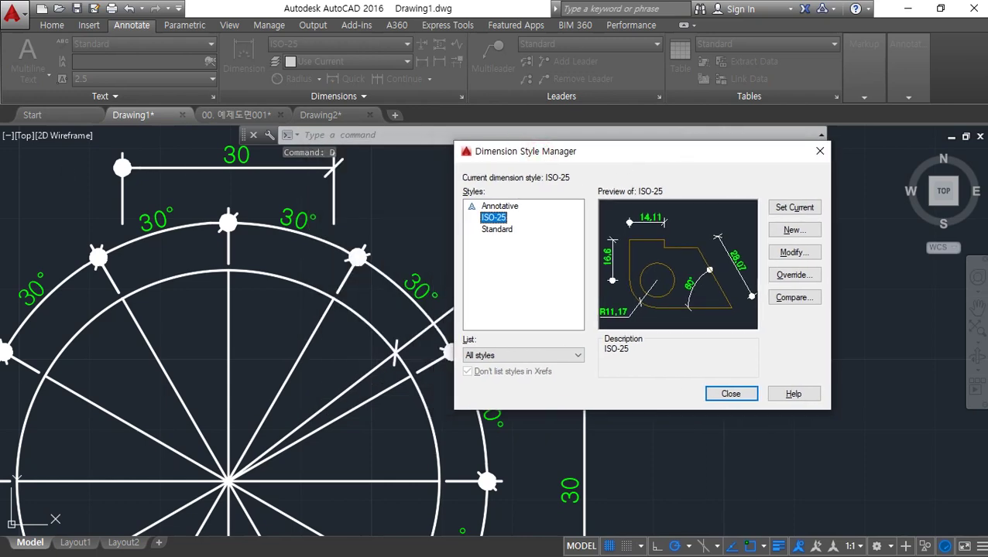
{"action": "left_click", "coordinate": [809, 257]}
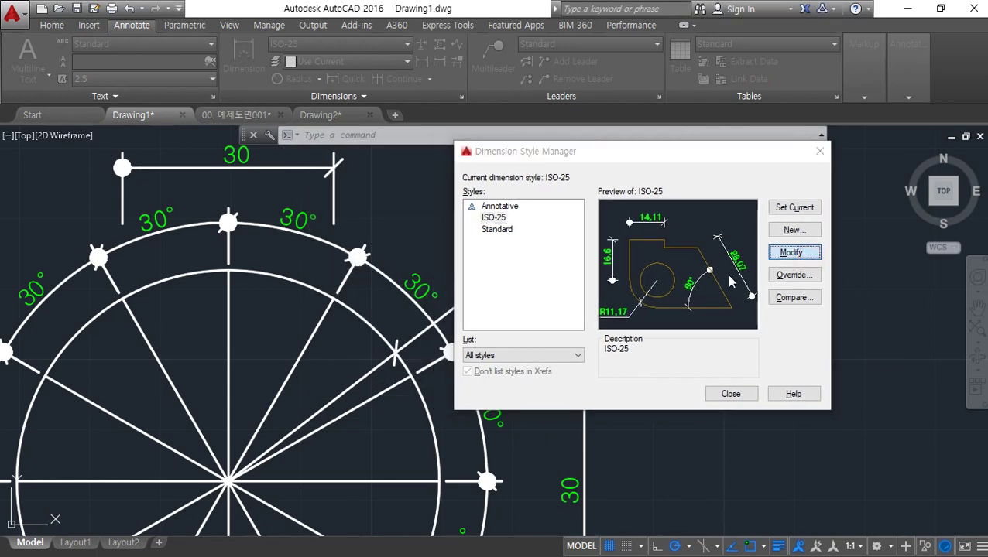
{"action": "left_click_drag", "start_coordinate": [622, 158], "coordinate": [606, 131]}
{"action": "left_click", "coordinate": [603, 126]}
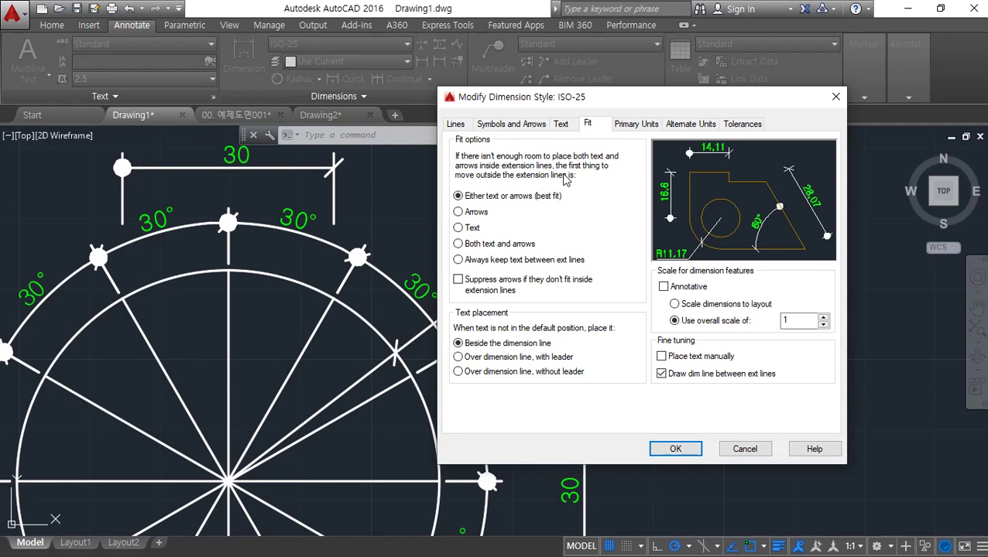
Step: Examine the fit options, text placement and scale for dimension features in the ISO-25 style
{"action": "mouse_move", "coordinate": [495, 403]}
{"action": "left_mouse_down"}
{"action": "mouse_move", "coordinate": [433, 247]}
{"action": "mouse_move", "coordinate": [639, 213]}
{"action": "mouse_move", "coordinate": [540, 440]}
{"action": "left_mouse_up"}
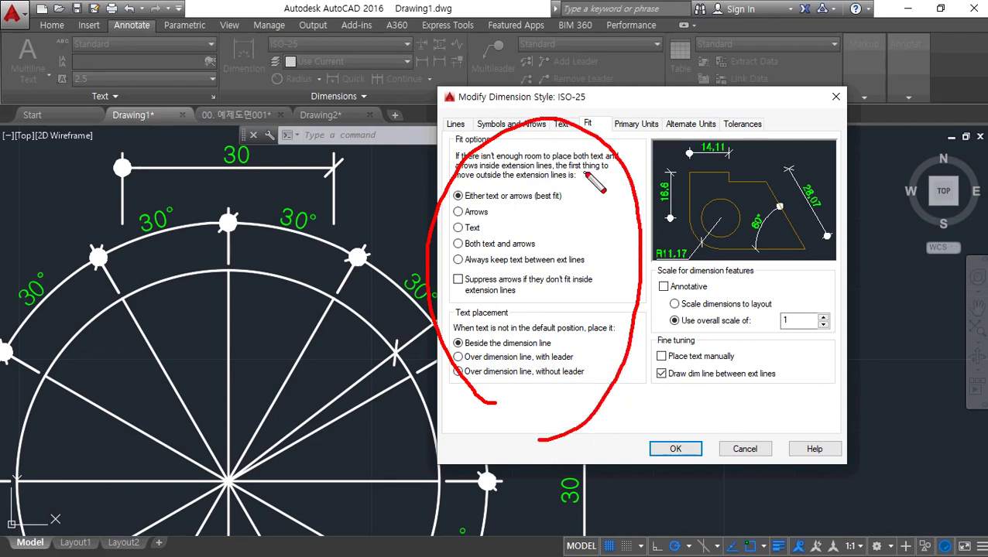
{"action": "left_click_drag", "start_coordinate": [594, 164], "coordinate": [486, 392]}
{"action": "left_click_drag", "start_coordinate": [457, 195], "coordinate": [558, 345]}
{"action": "left_click_drag", "start_coordinate": [577, 299], "coordinate": [489, 323]}
{"action": "left_click_drag", "start_coordinate": [546, 232], "coordinate": [507, 463]}
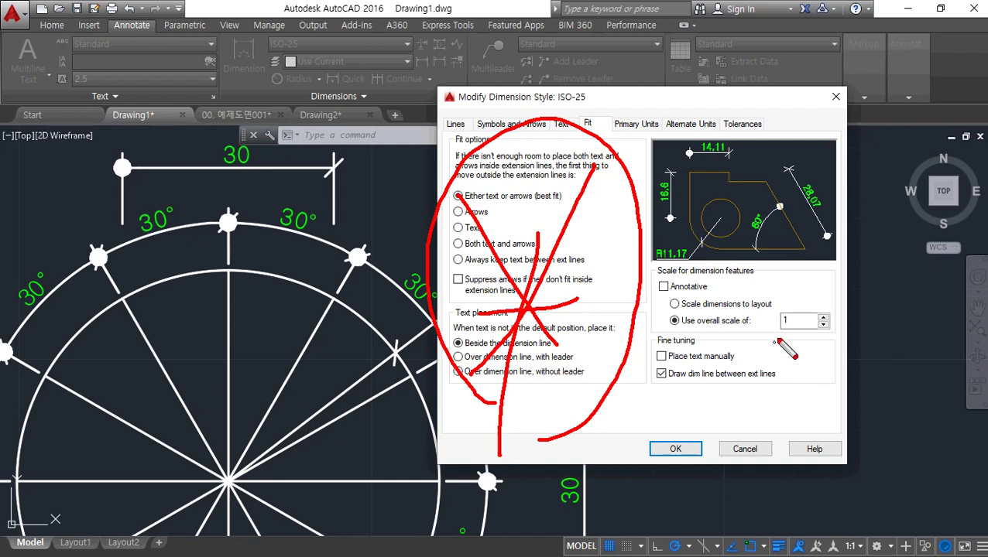
{"action": "key", "text": "e"}
{"action": "mouse_move", "coordinate": [665, 330]}
{"action": "left_mouse_down"}
{"action": "mouse_move", "coordinate": [833, 335]}
{"action": "mouse_move", "coordinate": [834, 280]}
{"action": "mouse_move", "coordinate": [636, 276]}
{"action": "mouse_move", "coordinate": [652, 331]}
{"action": "mouse_move", "coordinate": [844, 329]}
{"action": "left_mouse_up"}
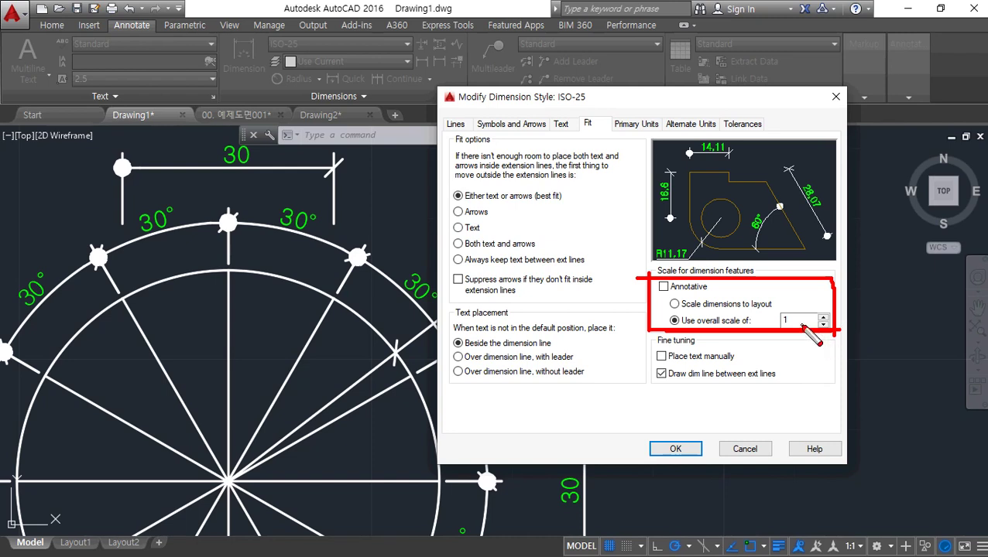
{"action": "key", "text": "Escape"}
Step: Set the ISO-25 overall dimension scale to 5 and apply it to the drawing
{"action": "left_click_drag", "start_coordinate": [796, 319], "coordinate": [766, 319]}
{"action": "type", "text": "5"}
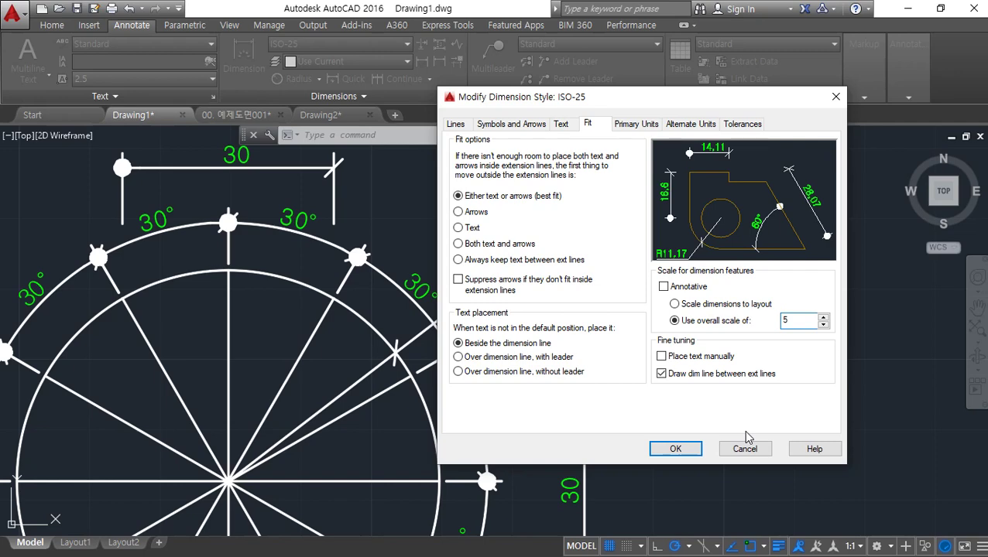
{"action": "left_click", "coordinate": [684, 444]}
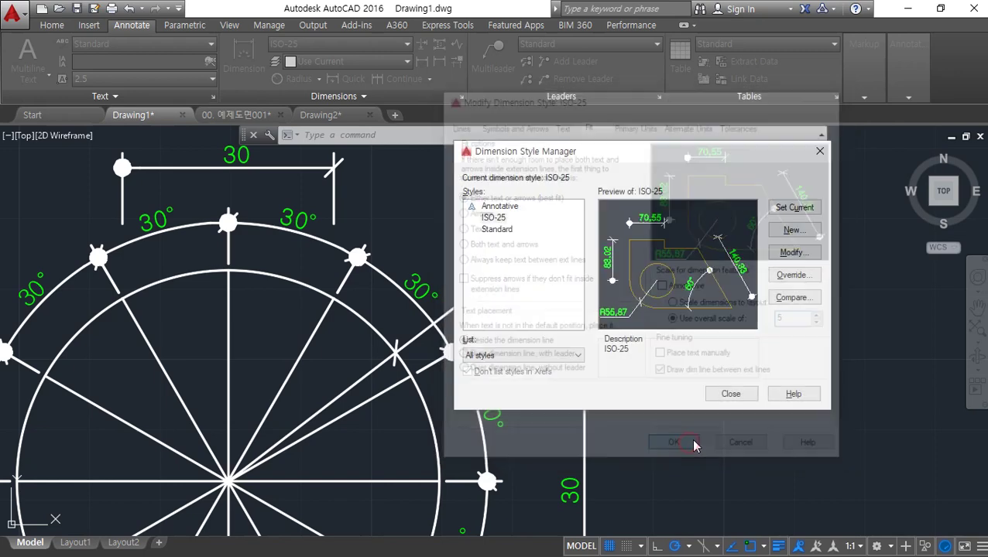
{"action": "left_click", "coordinate": [729, 397]}
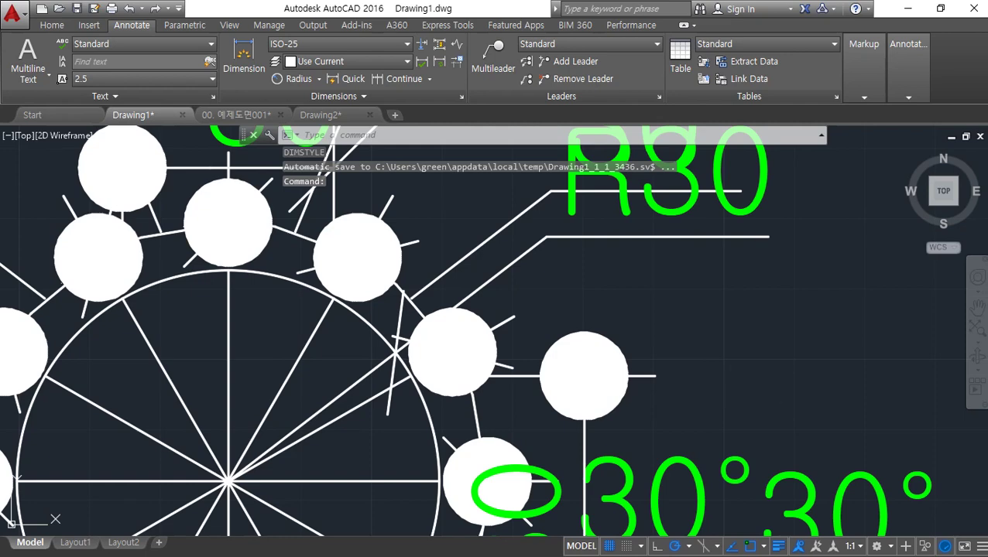
Step: Set the ISO-25 overall dimension scale to 2 and apply it to the drawing
{"action": "key", "text": "Return"}
{"action": "left_click", "coordinate": [646, 254]}
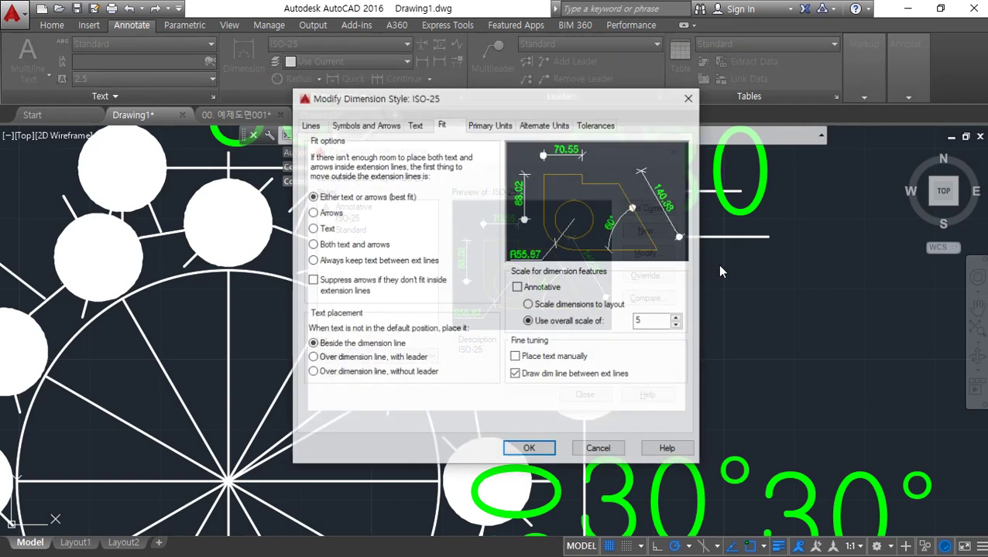
{"action": "left_click_drag", "start_coordinate": [655, 322], "coordinate": [586, 316]}
{"action": "type", "text": "2"}
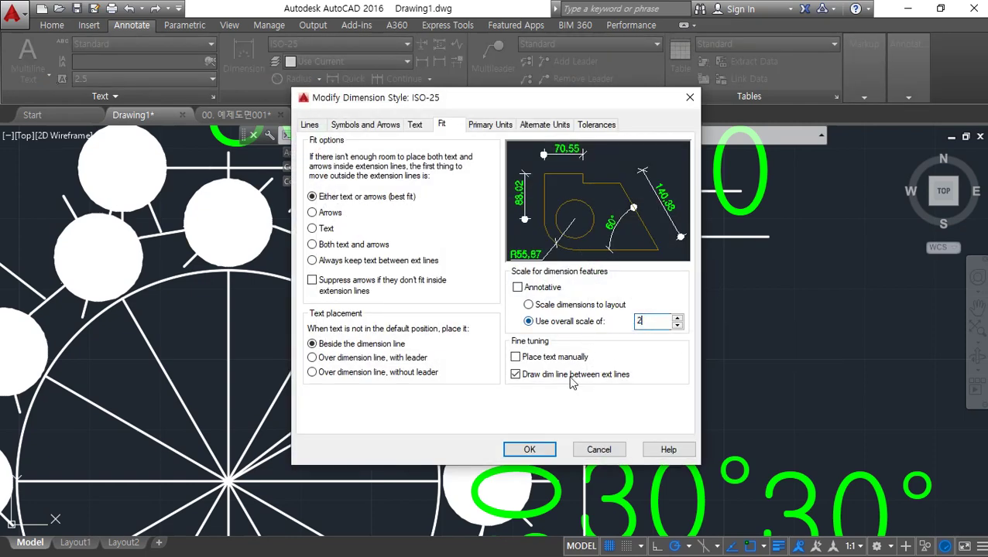
{"action": "left_click", "coordinate": [529, 450]}
{"action": "left_click", "coordinate": [585, 395]}
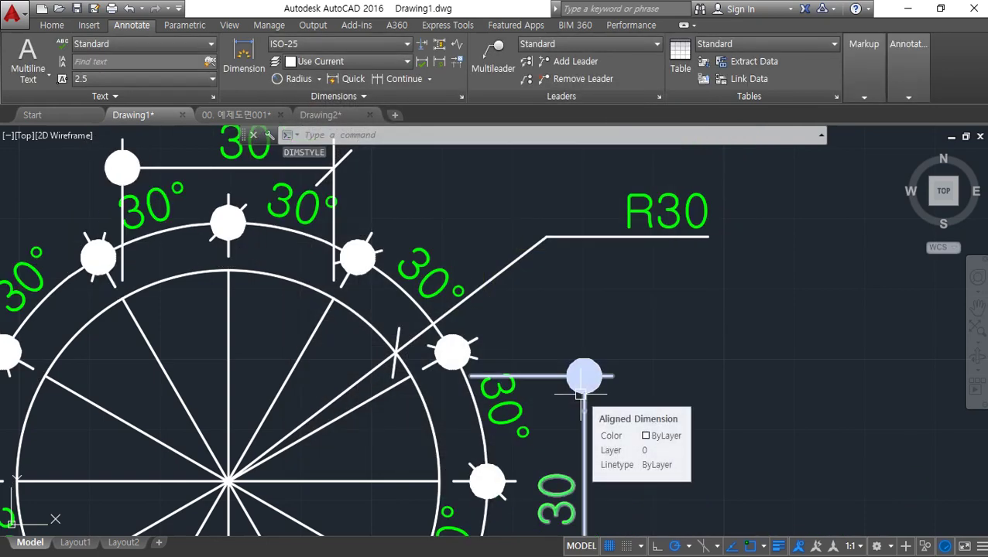
Step: Set the ISO-25 overall dimension scale to 1 and apply it to the drawing
{"action": "type", "text": "d"}
{"action": "key", "text": "Return"}
{"action": "left_click", "coordinate": [654, 254]}
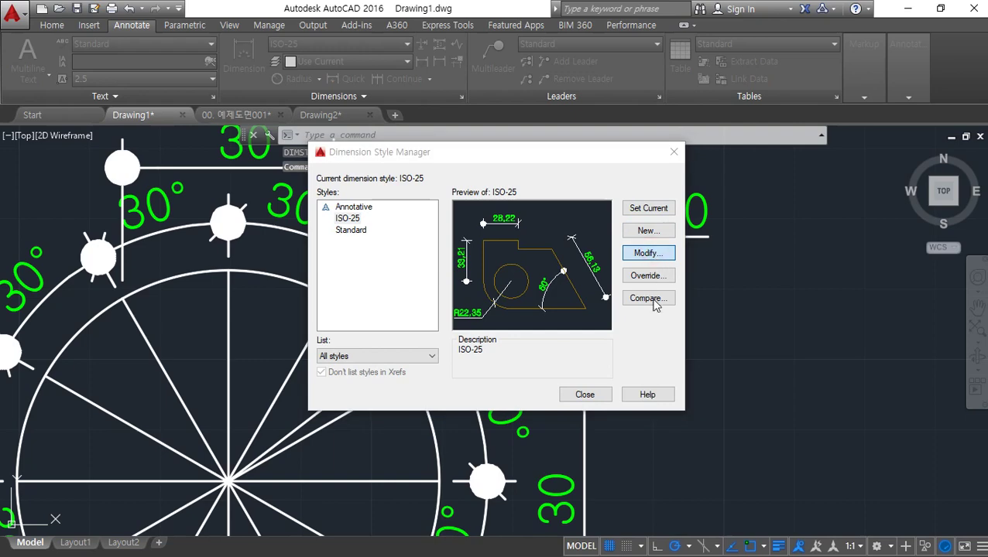
{"action": "double_click", "coordinate": [641, 321]}
{"action": "type", "text": "1"}
{"action": "left_click", "coordinate": [542, 448]}
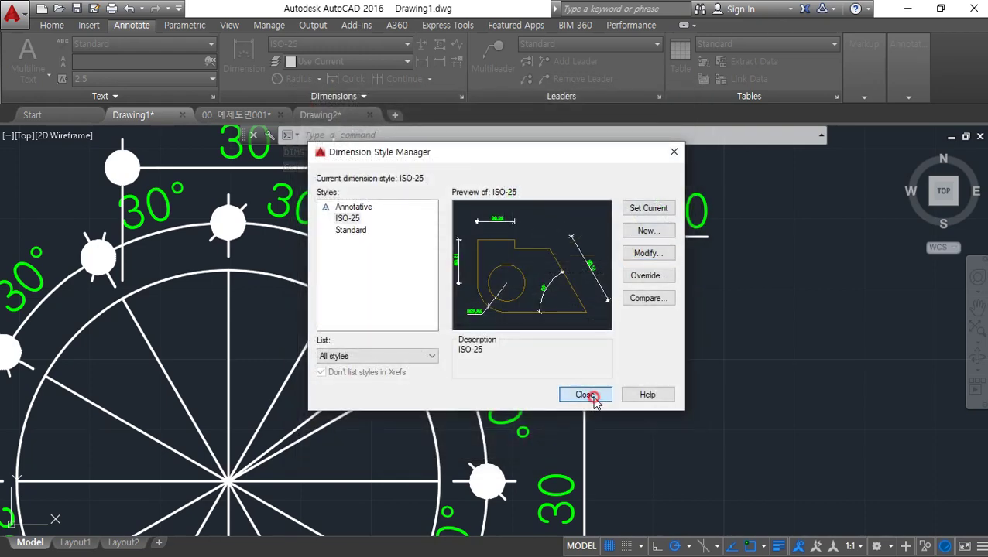
{"action": "left_click", "coordinate": [589, 396]}
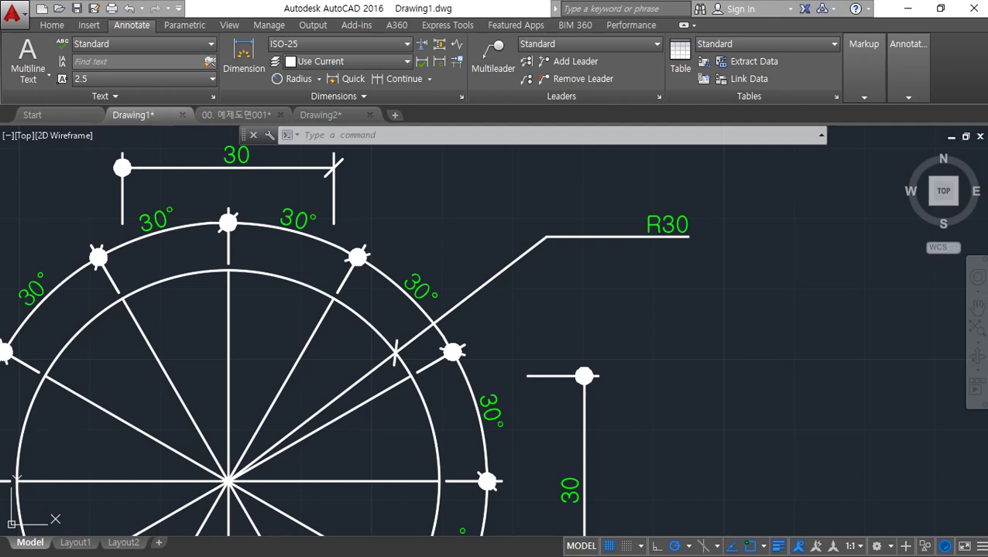
Step: Check the height setting of the Standard text style and leave it without making changes
{"action": "type", "text": "st"}
{"action": "key", "text": "Return"}
{"action": "key", "text": "ctrl+alt+d"}
{"action": "mouse_move", "coordinate": [582, 295]}
{"action": "left_mouse_down"}
{"action": "mouse_move", "coordinate": [552, 288]}
{"action": "mouse_move", "coordinate": [596, 277]}
{"action": "mouse_move", "coordinate": [576, 288]}
{"action": "left_mouse_up"}
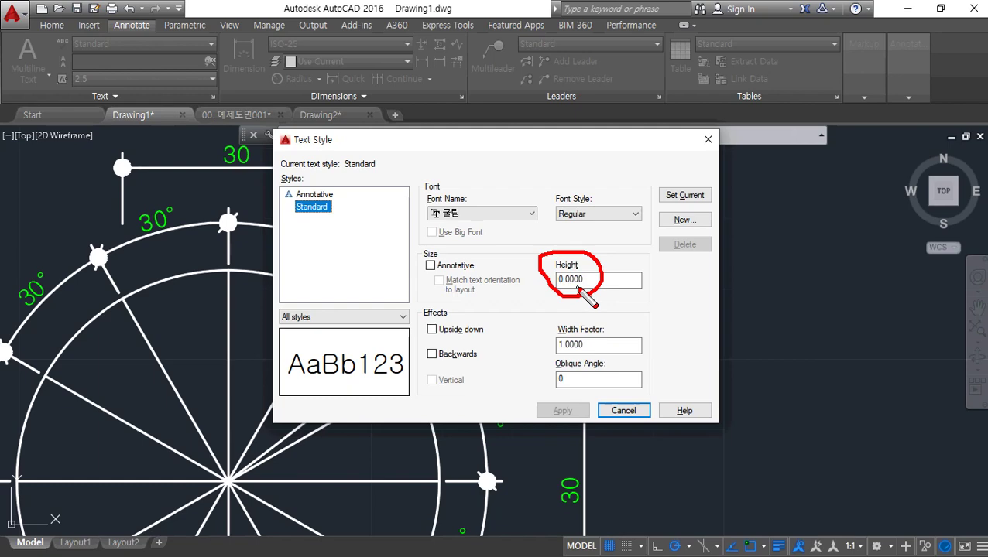
{"action": "key", "text": "Escape"}
{"action": "key", "text": "Escape"}
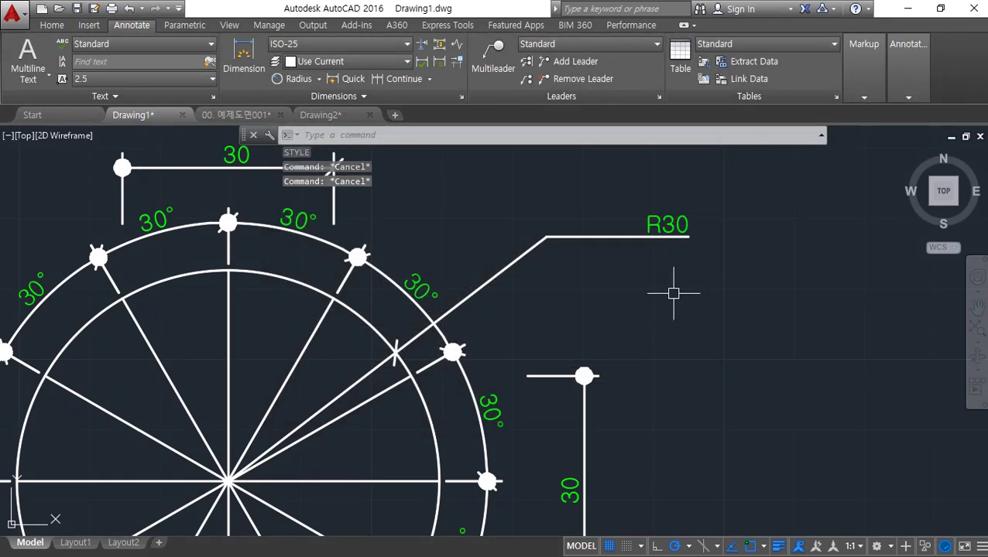
Step: Start a multiline text box beside the circle to check its text height, and cancel it
{"action": "type", "text": "mt"}
{"action": "key", "text": "Return"}
{"action": "left_click", "coordinate": [651, 277]}
{"action": "left_click", "coordinate": [791, 357]}
{"action": "key", "text": "ctrl+2"}
{"action": "left_click_drag", "start_coordinate": [143, 85], "coordinate": [153, 96]}
{"action": "key", "text": "Escape"}
{"action": "key", "text": "Escape"}
Step: Start a single-line text beside the circle to check the default height it offers, and cancel it
{"action": "type", "text": "dt"}
{"action": "key", "text": "Return"}
{"action": "left_click", "coordinate": [652, 334]}
{"action": "key", "text": "ctrl+2"}
{"action": "mouse_move", "coordinate": [458, 158]}
{"action": "left_mouse_down"}
{"action": "mouse_move", "coordinate": [452, 122]}
{"action": "mouse_move", "coordinate": [468, 179]}
{"action": "left_mouse_up"}
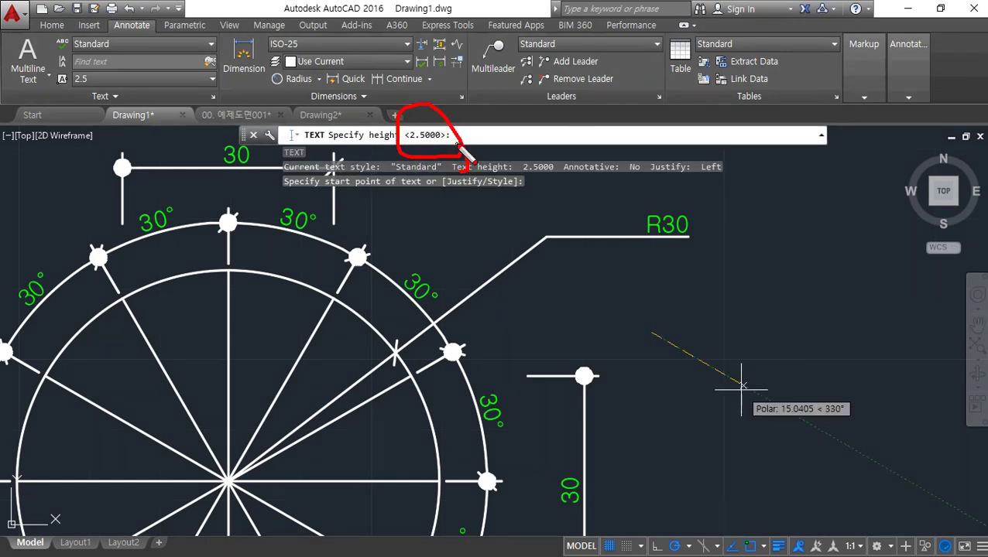
{"action": "key", "text": "Escape"}
{"action": "key", "text": "Escape"}
{"action": "key", "text": "Escape"}
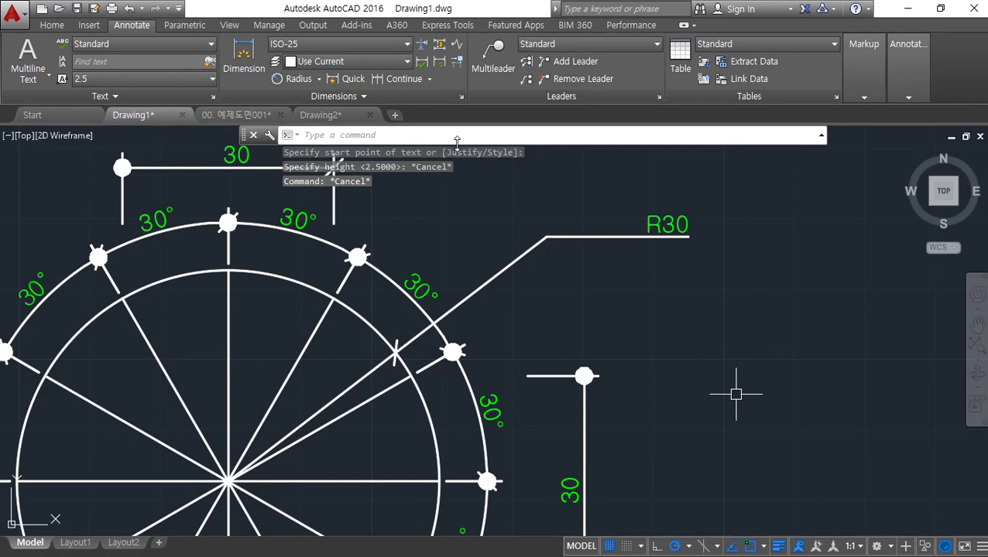
Step: Reopen the Standard text style to review its text height, and close it without changes
{"action": "type", "text": "st"}
{"action": "key", "text": "Return"}
{"action": "left_click_drag", "start_coordinate": [592, 280], "coordinate": [525, 279]}
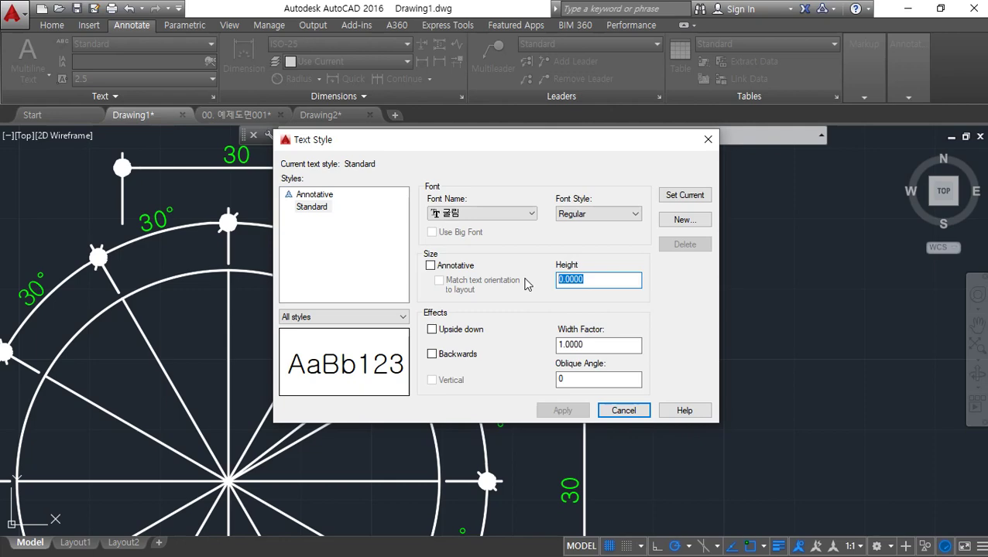
{"action": "key", "text": "Escape"}
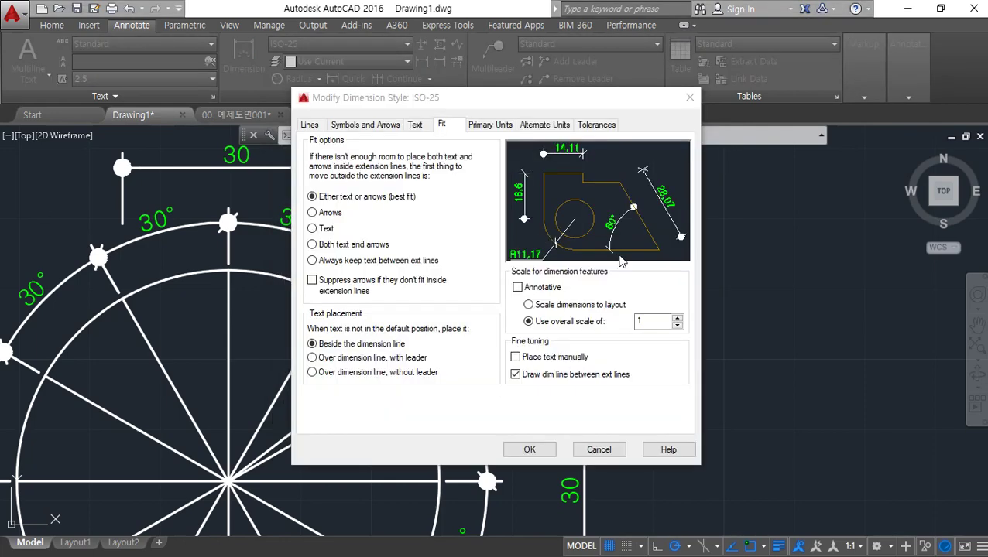
Step: Examine the overall scale setting and the explanation above the fit options in the ISO-25 Fit settings
{"action": "left_click_drag", "start_coordinate": [523, 333], "coordinate": [690, 340]}
{"action": "mouse_move", "coordinate": [524, 333]}
{"action": "left_mouse_down"}
{"action": "mouse_move", "coordinate": [520, 298]}
{"action": "mouse_move", "coordinate": [683, 327]}
{"action": "left_mouse_up"}
{"action": "left_click_drag", "start_coordinate": [416, 98], "coordinate": [428, 114]}
{"action": "mouse_move", "coordinate": [398, 209]}
{"action": "left_mouse_down"}
{"action": "mouse_move", "coordinate": [428, 207]}
{"action": "mouse_move", "coordinate": [331, 159]}
{"action": "mouse_move", "coordinate": [487, 173]}
{"action": "mouse_move", "coordinate": [416, 207]}
{"action": "left_mouse_up"}
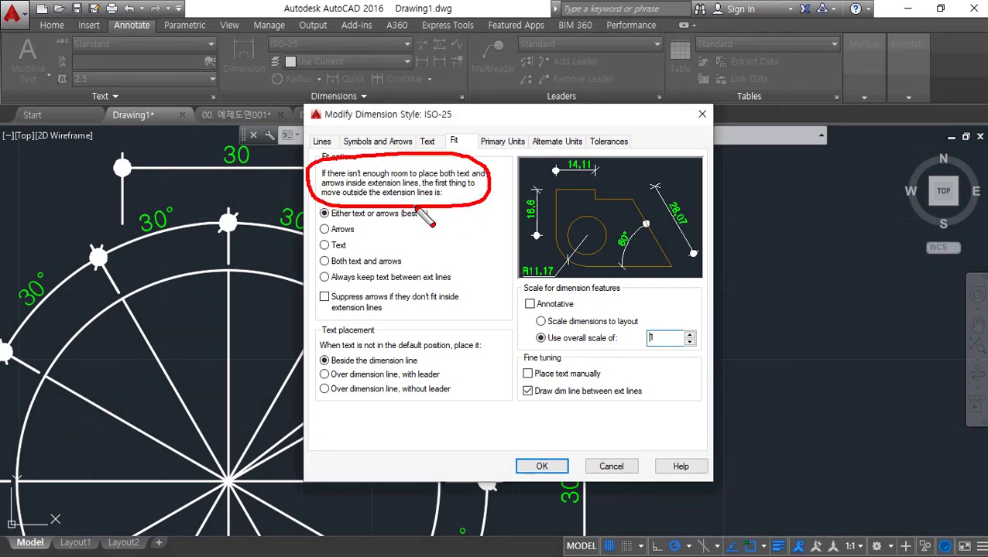
Step: Examine the text placement options in the ISO-25 Fit settings and close the dimension style dialogs
{"action": "key", "text": "Escape"}
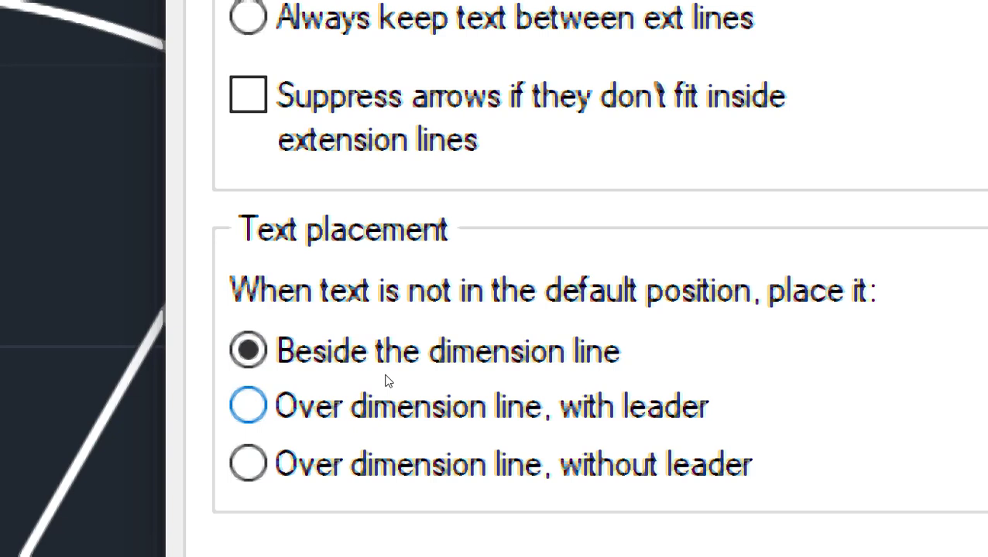
{"action": "left_click", "coordinate": [386, 380]}
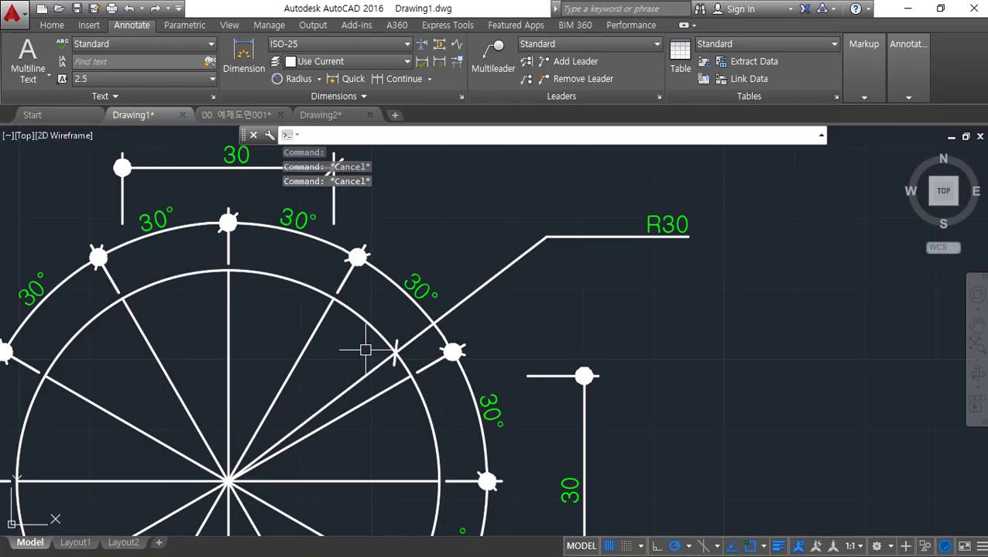
Step: Draw a vertical line about 36.7 units long in the empty area between the concentric arcs and the dimensioned rectangles
{"action": "scroll", "coordinate": [512, 275], "scroll_direction": "down", "scroll_amount": 5}
{"action": "middle_click_drag", "start_coordinate": [580, 247], "coordinate": [476, 349]}
{"action": "scroll", "coordinate": [476, 348], "scroll_direction": "up", "scroll_amount": 4}
{"action": "middle_click_drag", "start_coordinate": [341, 333], "coordinate": [813, 271]}
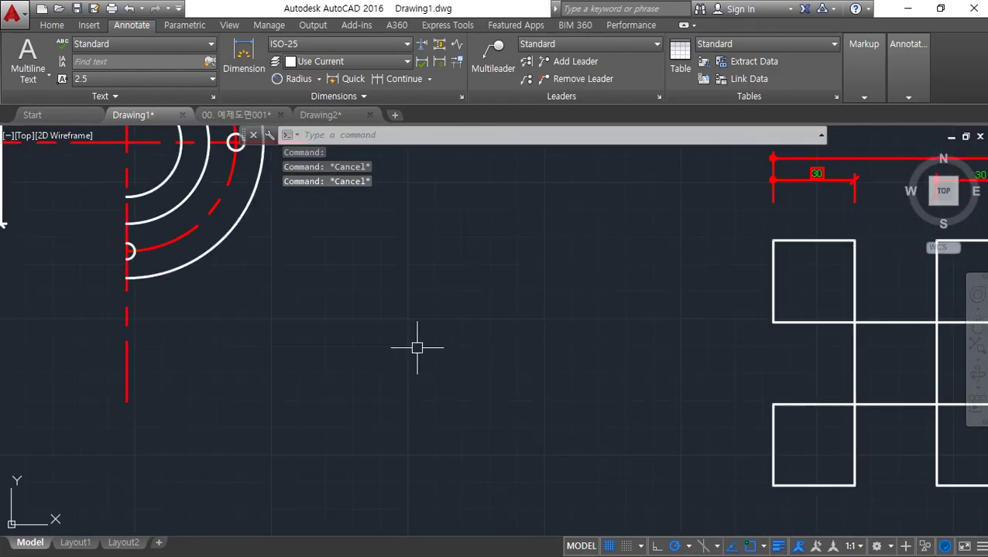
{"action": "type", "text": "l"}
{"action": "key", "text": "Return"}
{"action": "left_click", "coordinate": [398, 419]}
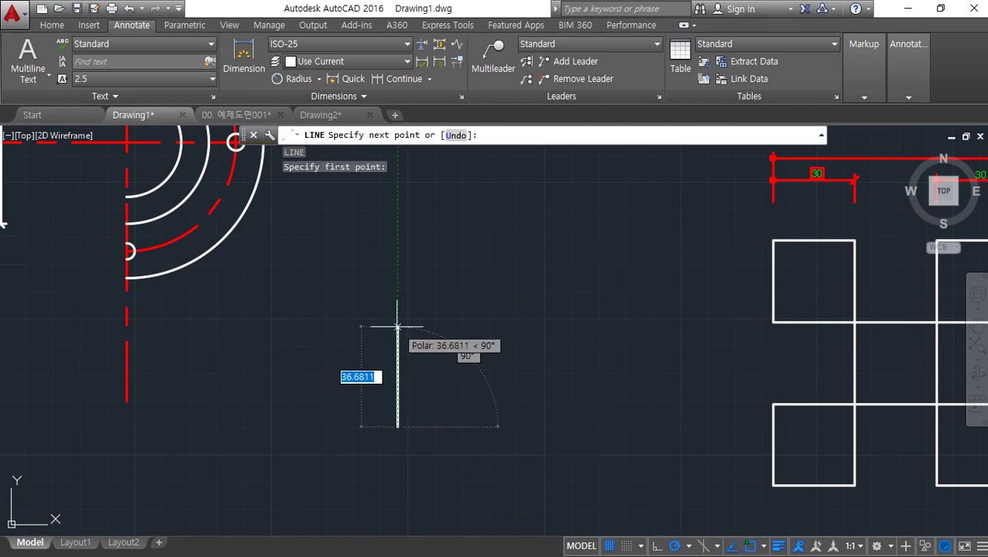
{"action": "left_click", "coordinate": [397, 326]}
{"action": "key", "text": "Return"}
Step: Offset the vertical line 3 units to its right
{"action": "type", "text": "o"}
{"action": "key", "text": "Return"}
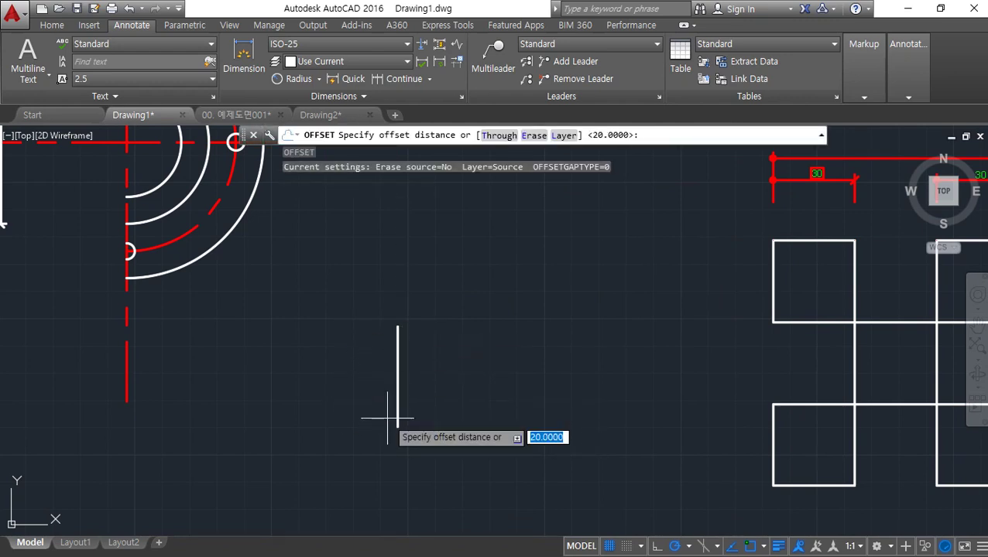
{"action": "type", "text": "3"}
{"action": "key", "text": "Return"}
{"action": "left_click", "coordinate": [397, 375]}
{"action": "left_click", "coordinate": [414, 379]}
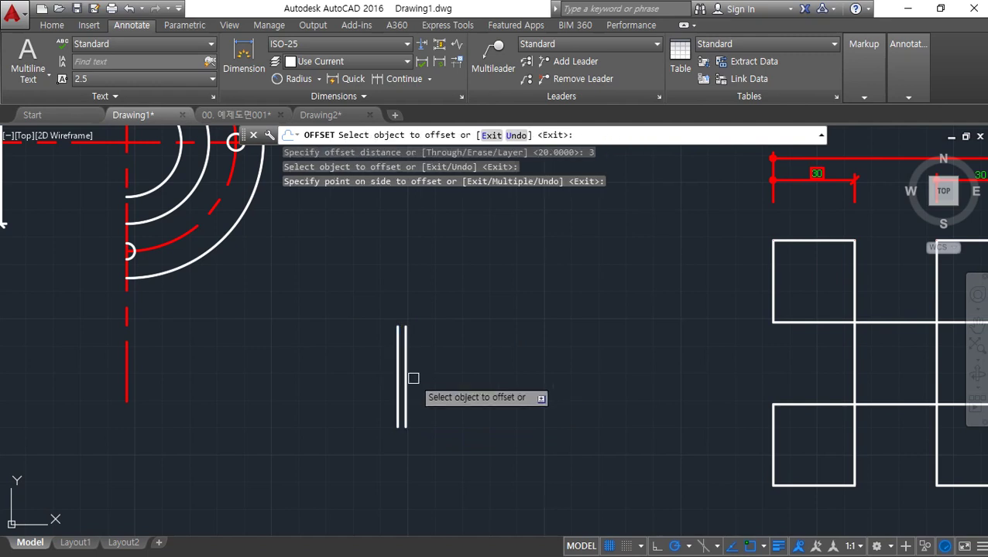
{"action": "left_click", "coordinate": [405, 378]}
{"action": "left_click", "coordinate": [402, 365]}
{"action": "key", "text": "Escape"}
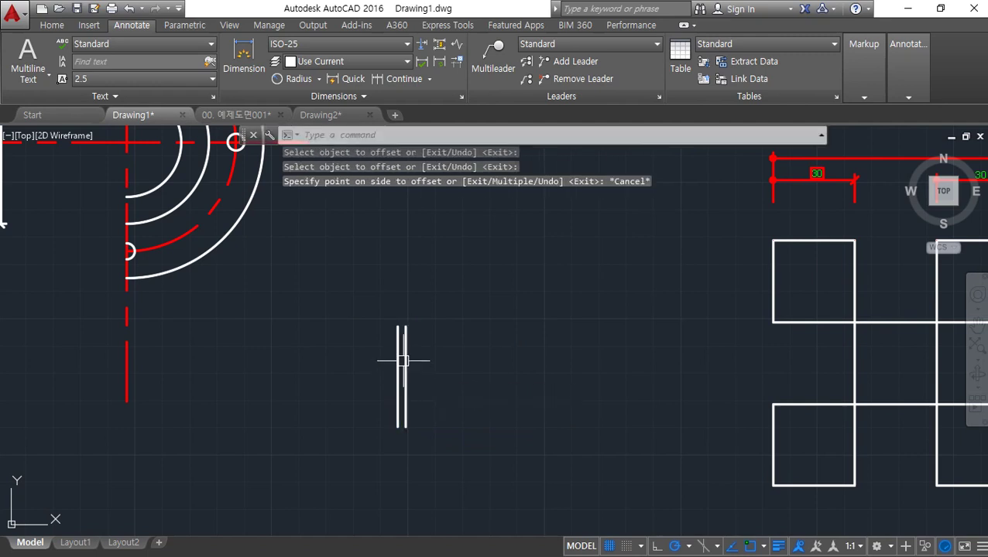
Step: Keep offsetting the newest line to the right at 3-unit spacing until there are seven parallel vertical lines
{"action": "scroll", "coordinate": [405, 362], "scroll_direction": "up", "scroll_amount": 5}
{"action": "key", "text": "Return"}
{"action": "key", "text": "Return"}
{"action": "left_click", "coordinate": [404, 355]}
{"action": "left_click", "coordinate": [451, 359]}
{"action": "left_click", "coordinate": [436, 364]}
{"action": "left_click", "coordinate": [480, 374]}
{"action": "left_click", "coordinate": [471, 374]}
{"action": "left_click", "coordinate": [602, 380]}
{"action": "left_click", "coordinate": [502, 370]}
{"action": "left_click", "coordinate": [517, 370]}
{"action": "left_click", "coordinate": [507, 370]}
{"action": "left_click", "coordinate": [534, 369]}
{"action": "left_click", "coordinate": [542, 370]}
{"action": "key", "text": "Escape"}
Step: Add a horizontal linear dimension between the upper ends of the first two vertical lines, placed above them
{"action": "scroll", "coordinate": [377, 299], "scroll_direction": "up", "scroll_amount": 2}
{"action": "scroll", "coordinate": [377, 299], "scroll_direction": "up", "scroll_amount": 2}
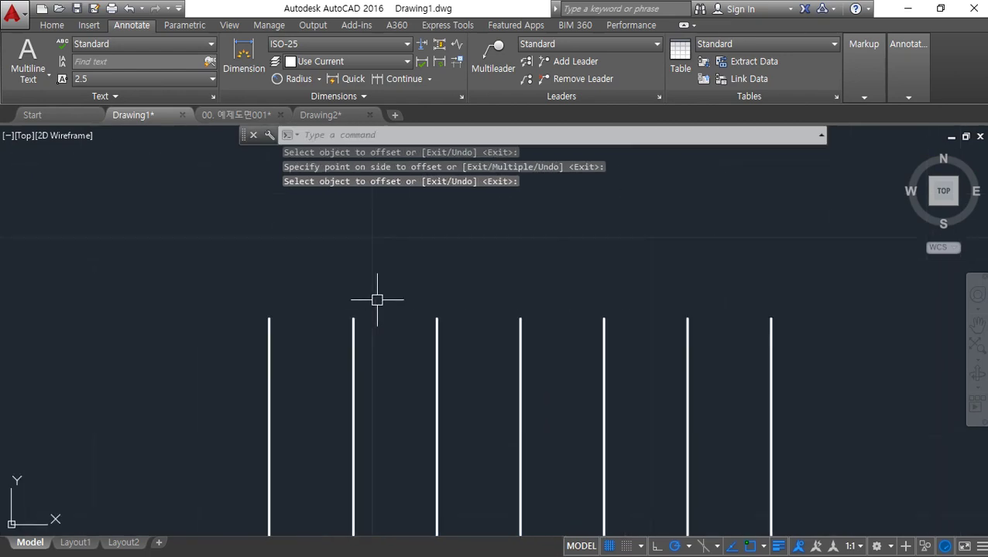
{"action": "left_click", "coordinate": [318, 78]}
{"action": "left_click", "coordinate": [305, 101]}
{"action": "left_click", "coordinate": [270, 317]}
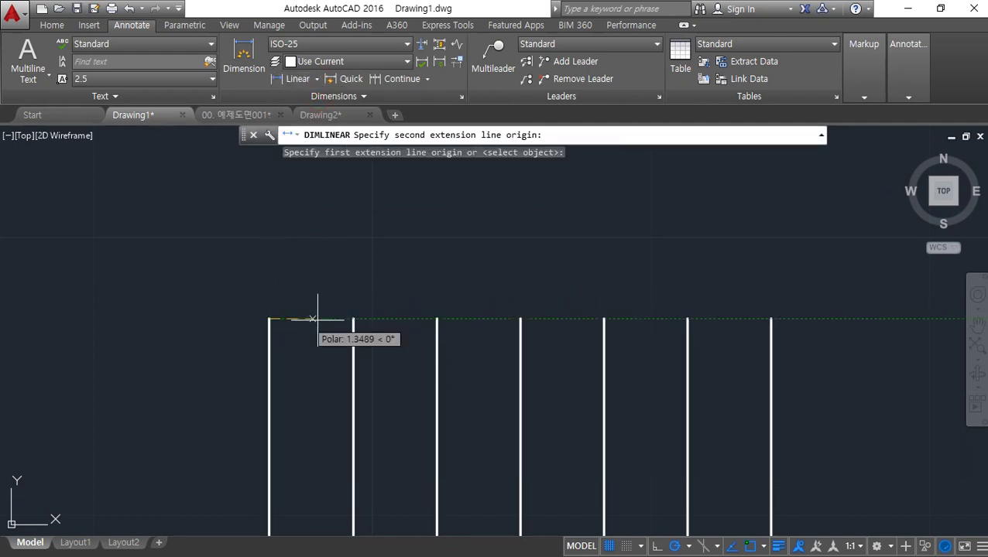
{"action": "left_click", "coordinate": [353, 313]}
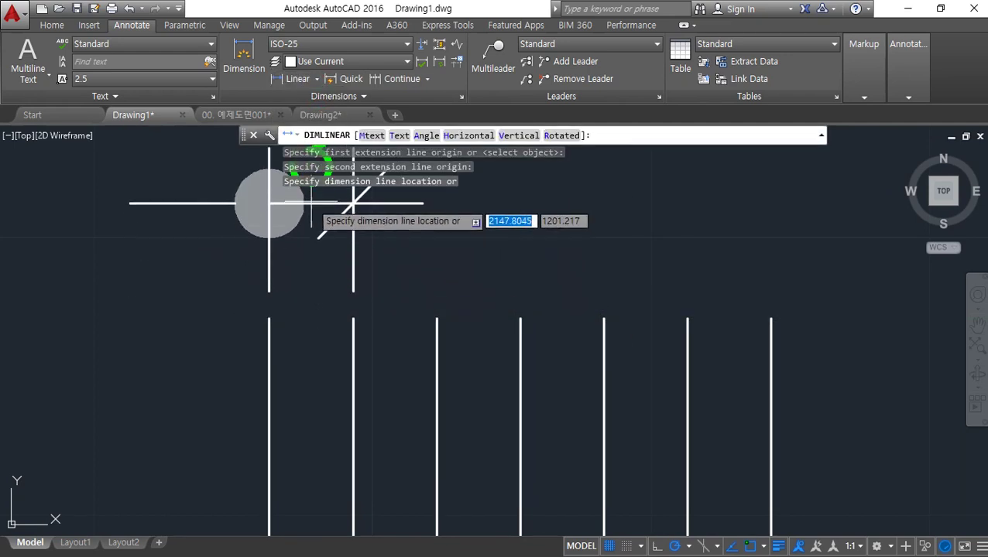
{"action": "middle_click_drag", "start_coordinate": [309, 237], "coordinate": [296, 346]}
{"action": "left_click", "coordinate": [307, 252]}
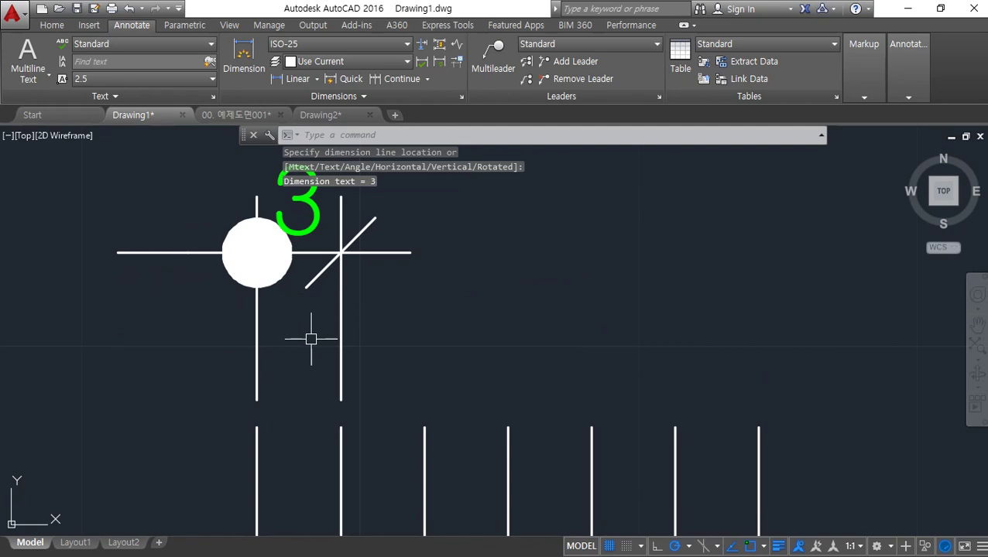
Step: Modify the ISO-25 dimension style so that both the first and second arrowheads are Closed filled
{"action": "type", "text": "d"}
{"action": "key", "text": "Return"}
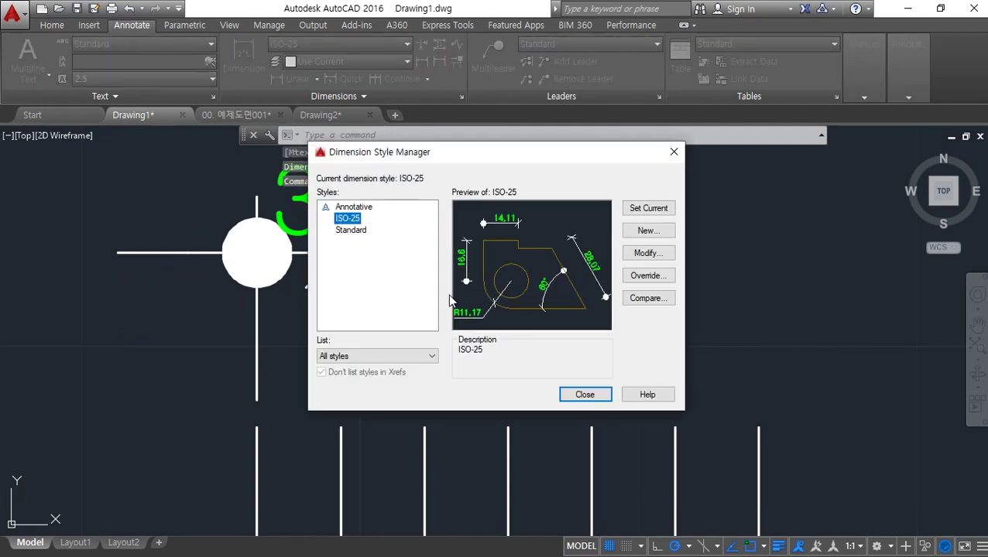
{"action": "left_click", "coordinate": [647, 254]}
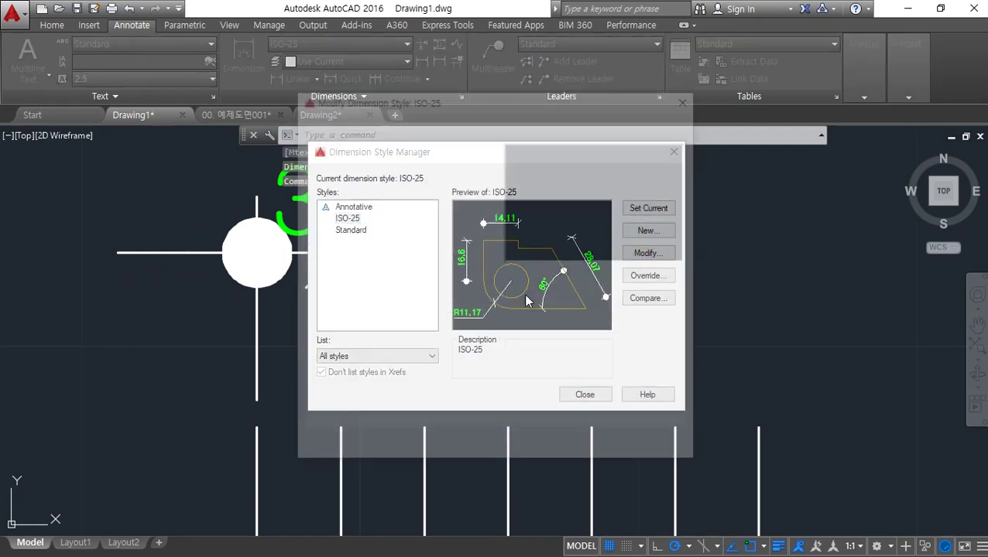
{"action": "left_click", "coordinate": [365, 125]}
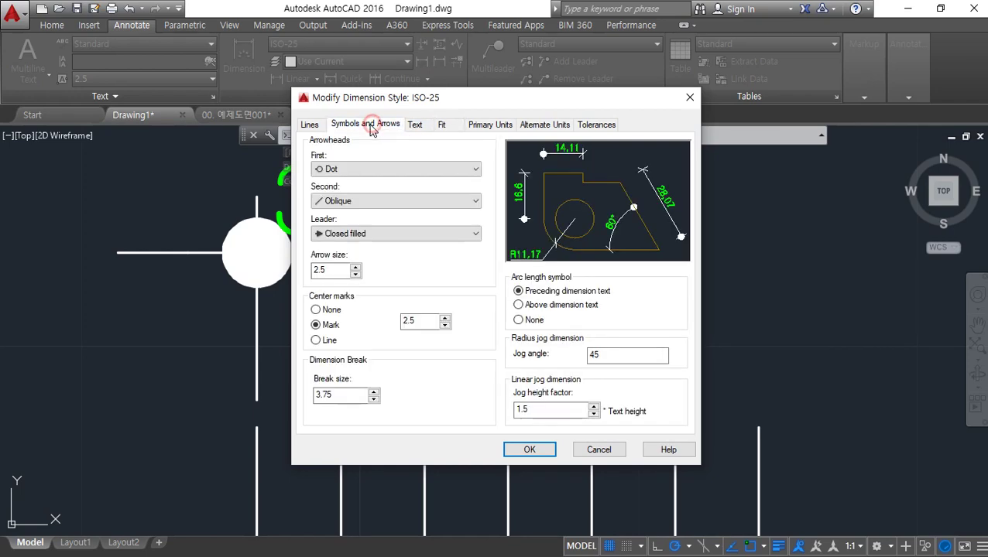
{"action": "left_click", "coordinate": [356, 167]}
{"action": "left_click", "coordinate": [343, 183]}
{"action": "left_click", "coordinate": [364, 200]}
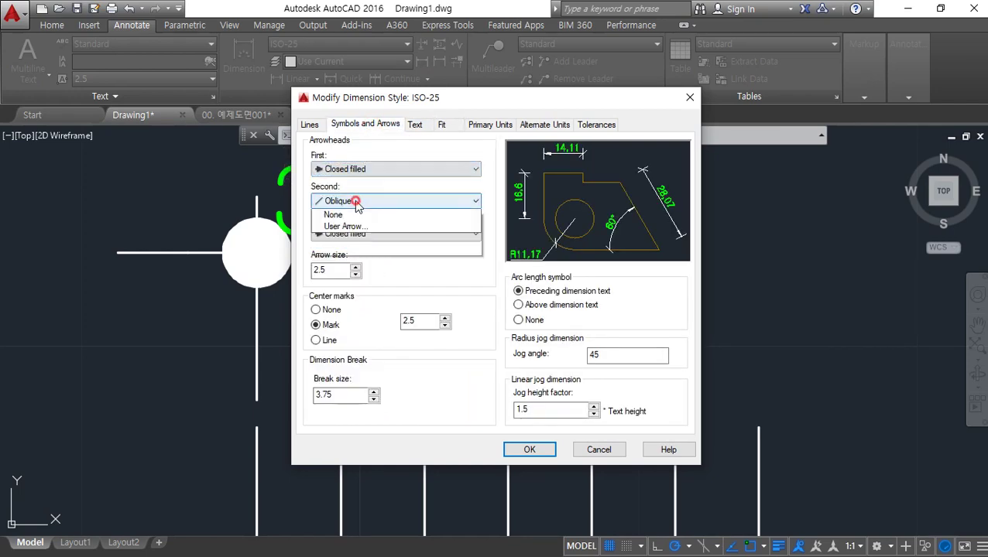
{"action": "left_click", "coordinate": [353, 214]}
{"action": "left_click", "coordinate": [522, 451]}
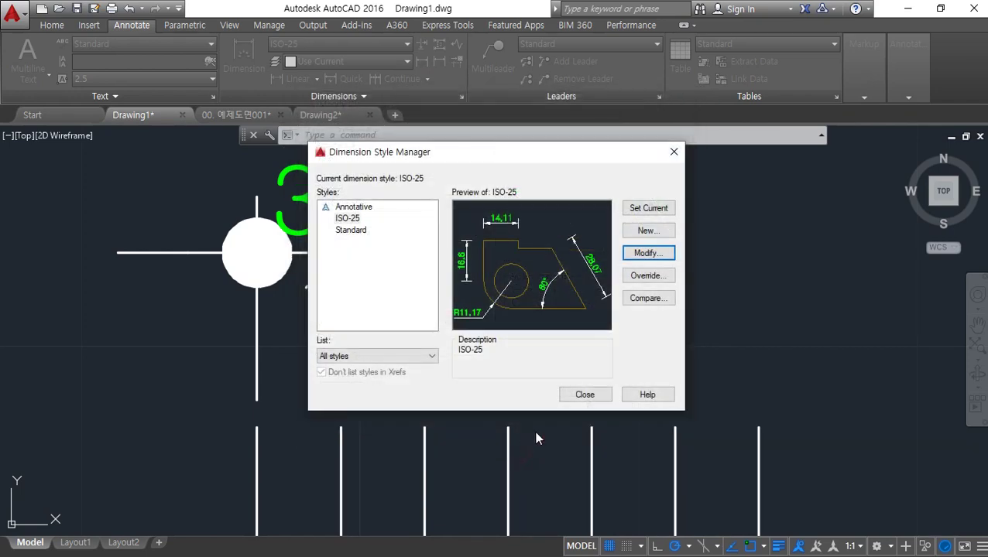
{"action": "left_click", "coordinate": [582, 396]}
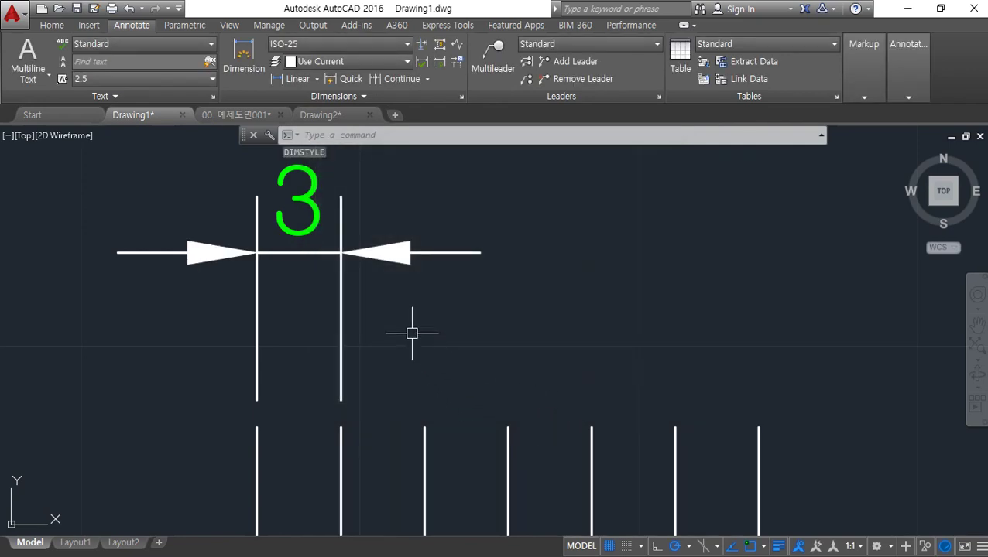
Step: Set the overall scale in the ISO-25 Fit settings to 2 and apply it to the drawing
{"action": "key", "text": "Return"}
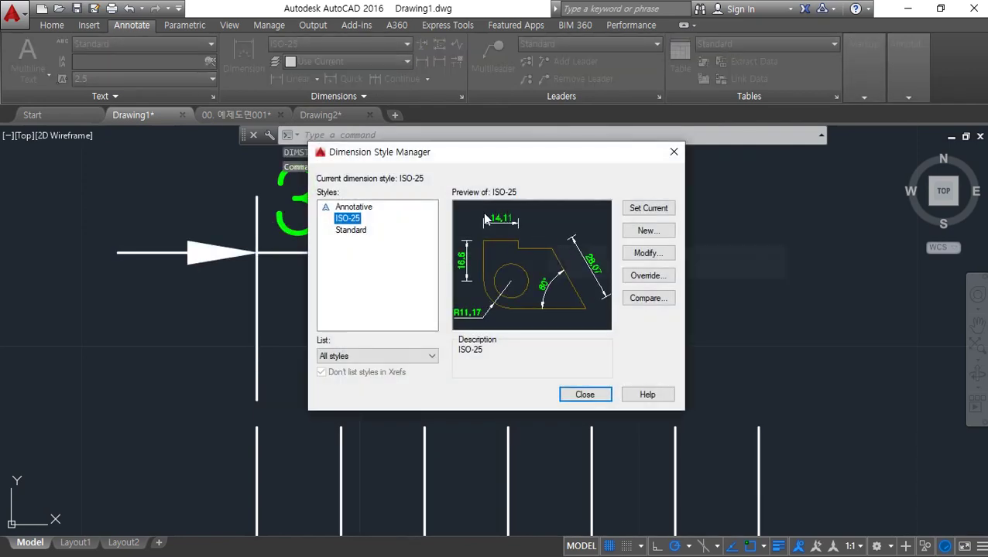
{"action": "left_click", "coordinate": [624, 253]}
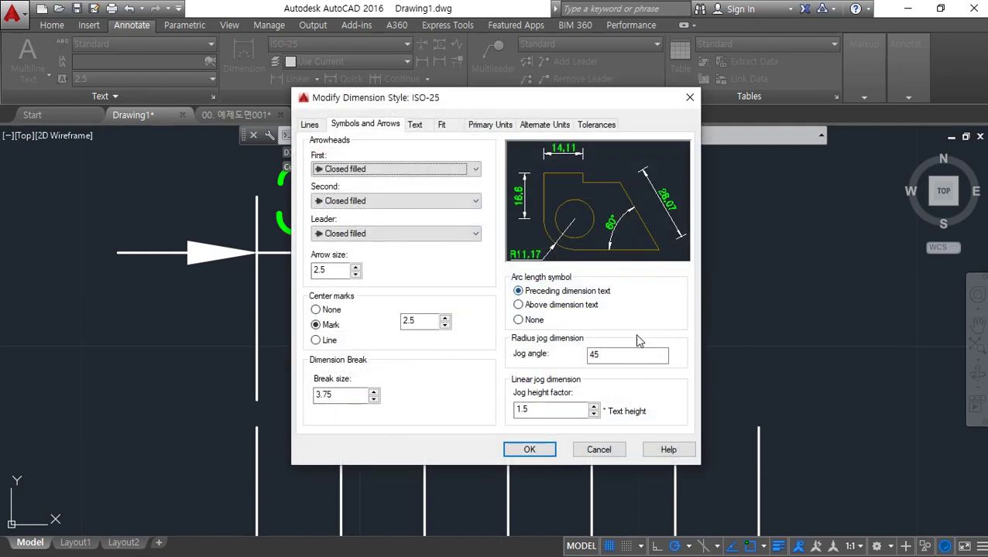
{"action": "left_click", "coordinate": [443, 124]}
{"action": "double_click", "coordinate": [636, 318]}
{"action": "type", "text": "2"}
{"action": "left_click", "coordinate": [550, 450]}
{"action": "left_click", "coordinate": [579, 397]}
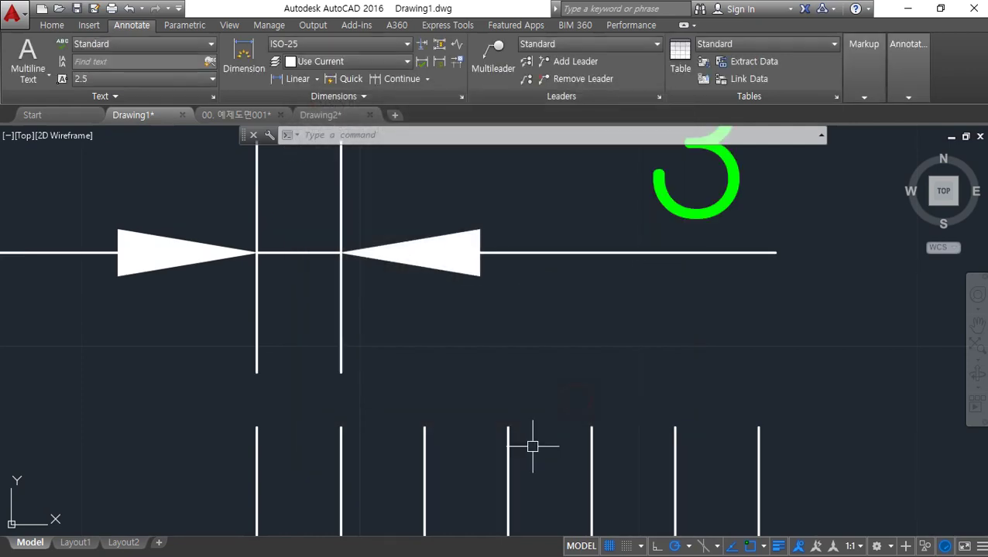
{"action": "middle_click_drag", "start_coordinate": [505, 336], "coordinate": [406, 391]}
{"action": "key", "text": "ctrl+shift+d"}
{"action": "mouse_move", "coordinate": [593, 339]}
{"action": "left_mouse_down"}
{"action": "mouse_move", "coordinate": [655, 346]}
{"action": "mouse_move", "coordinate": [588, 359]}
{"action": "left_mouse_up"}
{"action": "key", "text": "Escape"}
{"action": "middle_click_drag", "start_coordinate": [366, 378], "coordinate": [419, 311]}
{"action": "key", "text": "ctrl+alt+d"}
{"action": "left_click_drag", "start_coordinate": [331, 438], "coordinate": [750, 432]}
{"action": "key", "text": "Escape"}
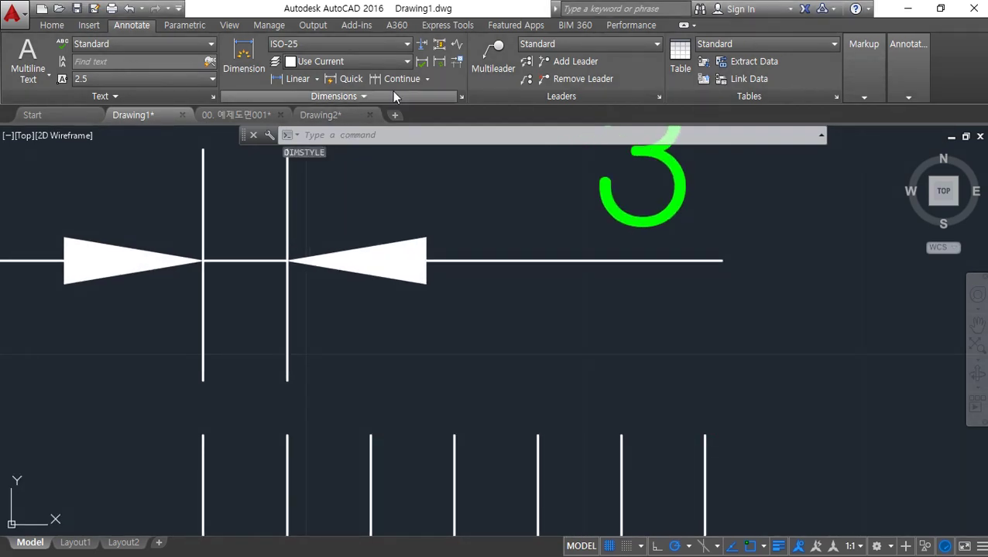
Step: Continue the existing linear dimension across all the remaining vertical lines to form a dimension chain
{"action": "left_click", "coordinate": [397, 81]}
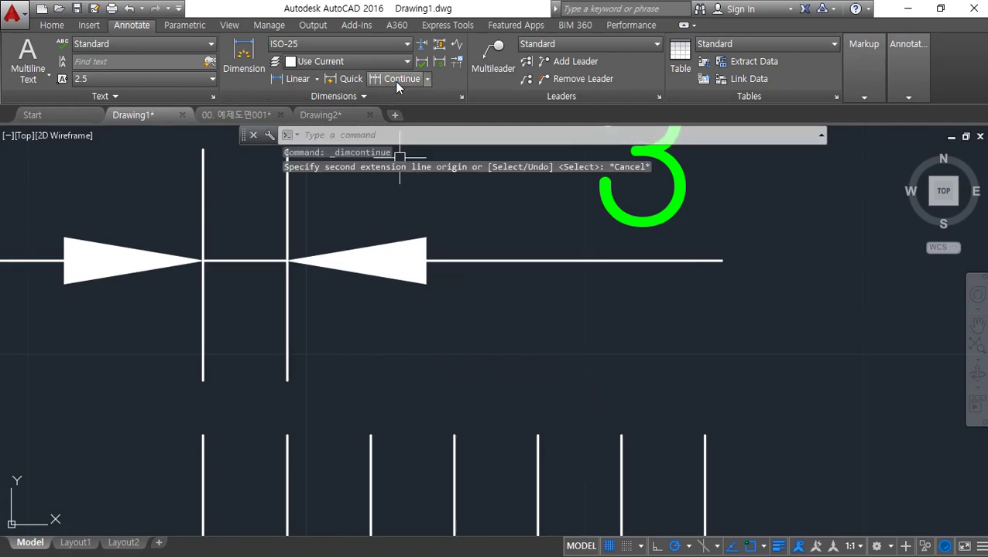
{"action": "left_click", "coordinate": [370, 456]}
{"action": "left_click", "coordinate": [454, 443]}
{"action": "left_click", "coordinate": [538, 438]}
{"action": "key", "text": "Return"}
{"action": "scroll", "coordinate": [562, 401], "scroll_direction": "down", "scroll_amount": 4}
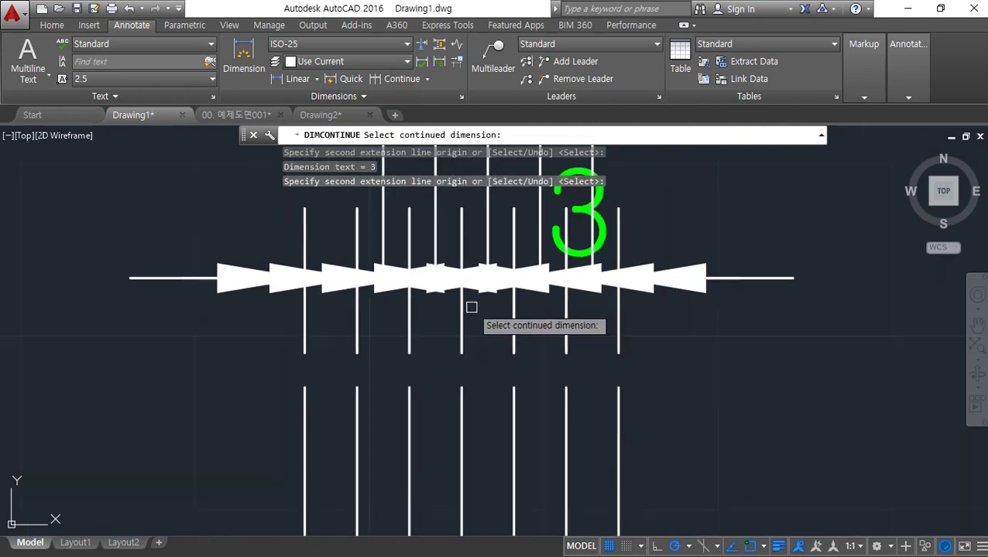
{"action": "middle_click_drag", "start_coordinate": [470, 306], "coordinate": [448, 428]}
{"action": "scroll", "coordinate": [544, 280], "scroll_direction": "up", "scroll_amount": 2}
{"action": "key", "text": "Escape"}
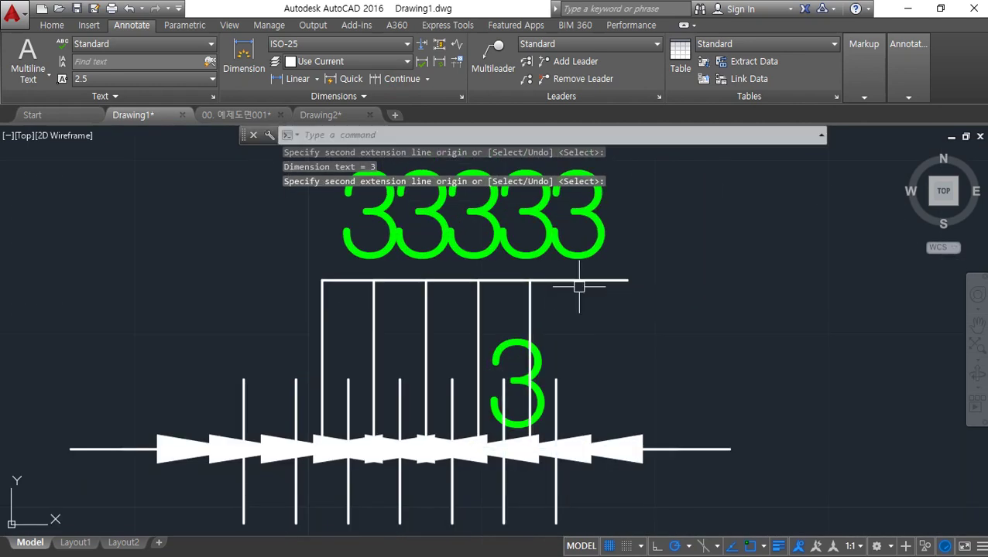
Step: Move the texts of the two rightmost chain dimensions out to the right, separating them on slanted leaders
{"action": "left_click", "coordinate": [569, 232]}
{"action": "left_click", "coordinate": [565, 221]}
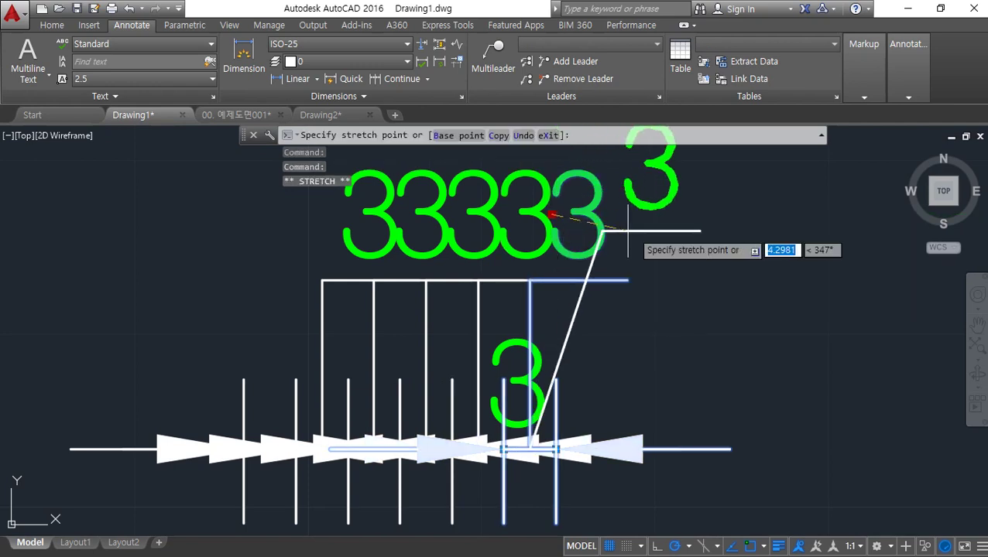
{"action": "left_click", "coordinate": [687, 245]}
{"action": "left_click", "coordinate": [503, 218]}
{"action": "left_click", "coordinate": [499, 215]}
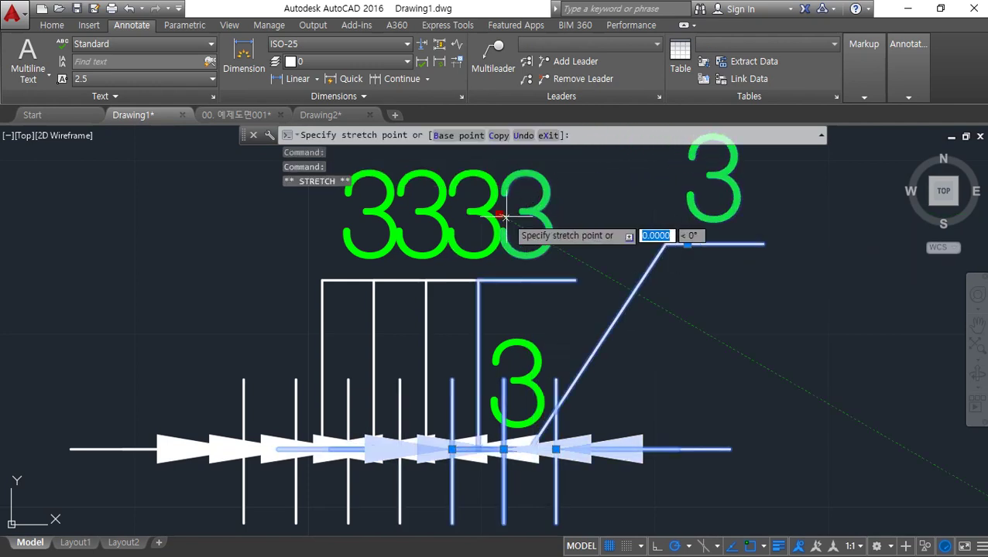
{"action": "left_click", "coordinate": [550, 214]}
{"action": "left_click", "coordinate": [478, 211]}
{"action": "left_click", "coordinate": [466, 206]}
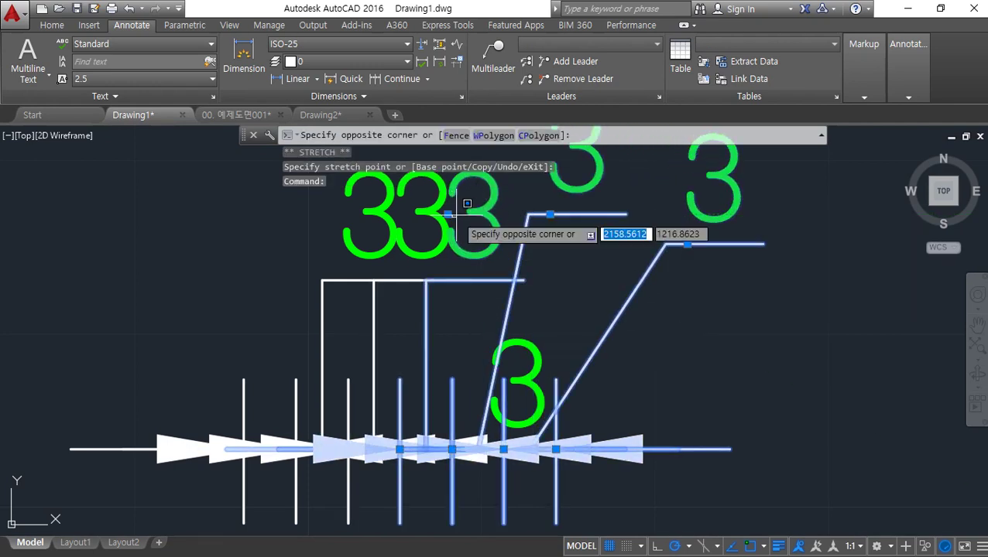
{"action": "left_click", "coordinate": [466, 204]}
{"action": "mouse_move", "coordinate": [448, 214]}
{"action": "key", "text": "Escape"}
{"action": "key", "text": "Escape"}
Step: Move the first dimension's text beyond the left end of the chain and the second dimension's text up to the left
{"action": "left_click", "coordinate": [517, 385]}
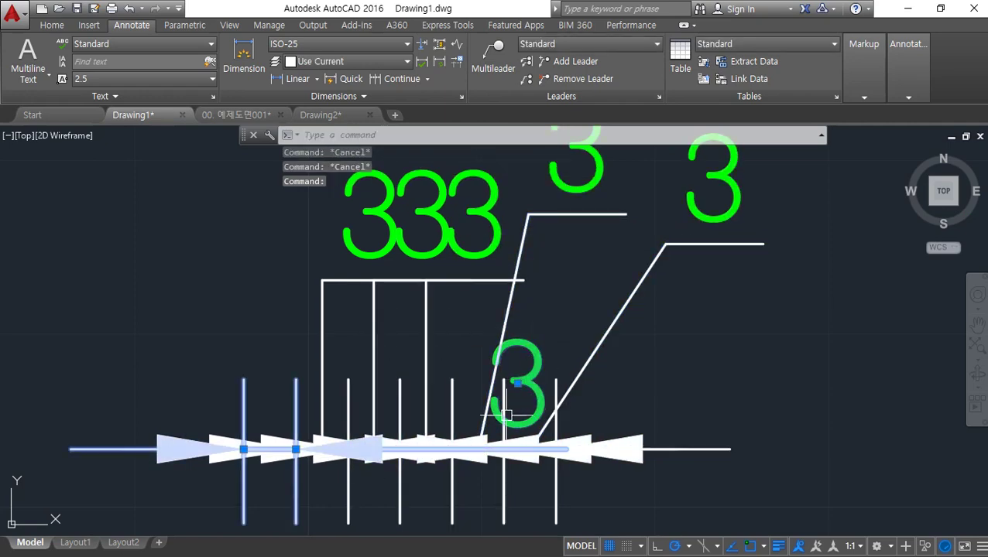
{"action": "left_click", "coordinate": [517, 385]}
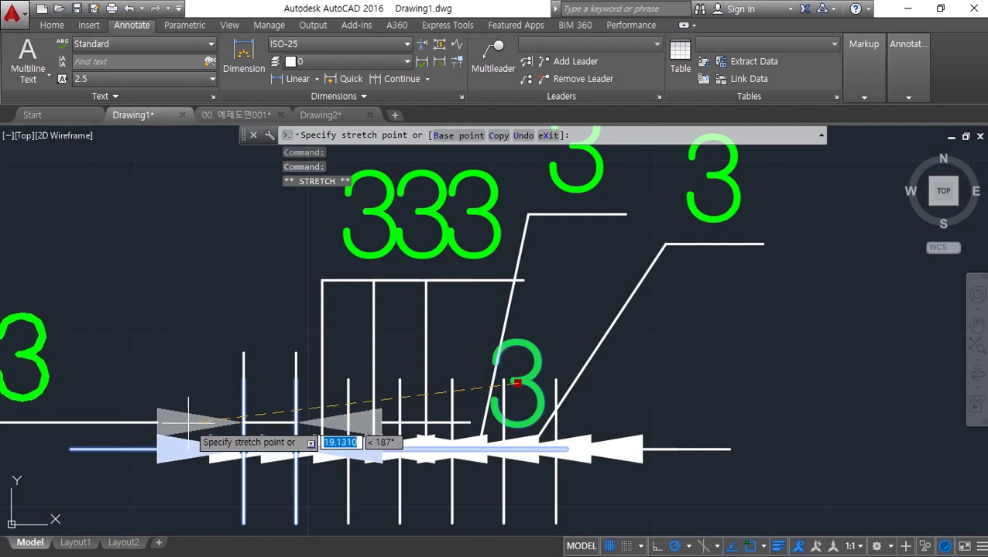
{"action": "key", "text": "Escape"}
{"action": "key", "text": "Escape"}
{"action": "left_click", "coordinate": [360, 238]}
{"action": "left_click", "coordinate": [343, 214]}
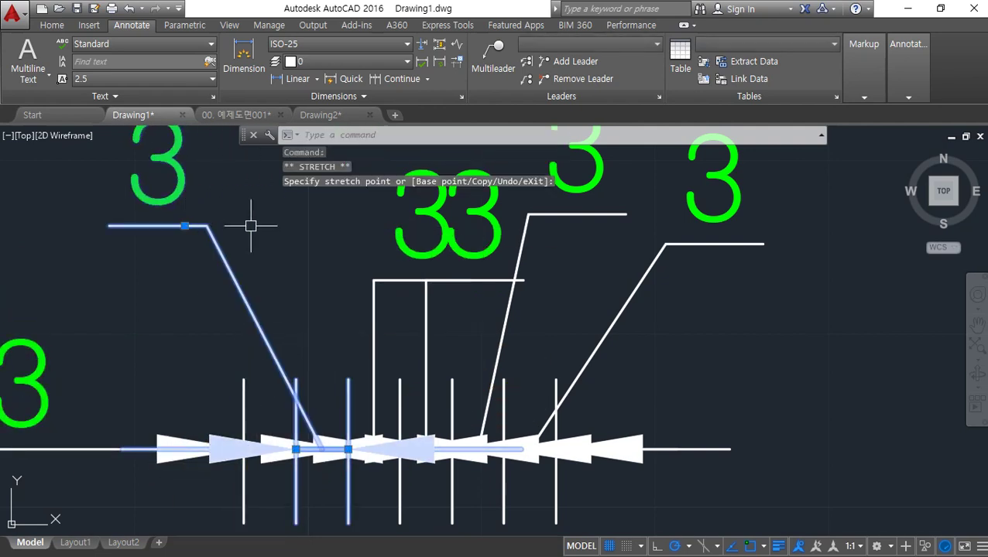
{"action": "left_click", "coordinate": [211, 225]}
{"action": "key", "text": "Escape"}
Step: Shift the texts of the third and fourth dimensions leftward and upward so they no longer overlap each other
{"action": "left_click", "coordinate": [400, 213]}
{"action": "left_click", "coordinate": [395, 213]}
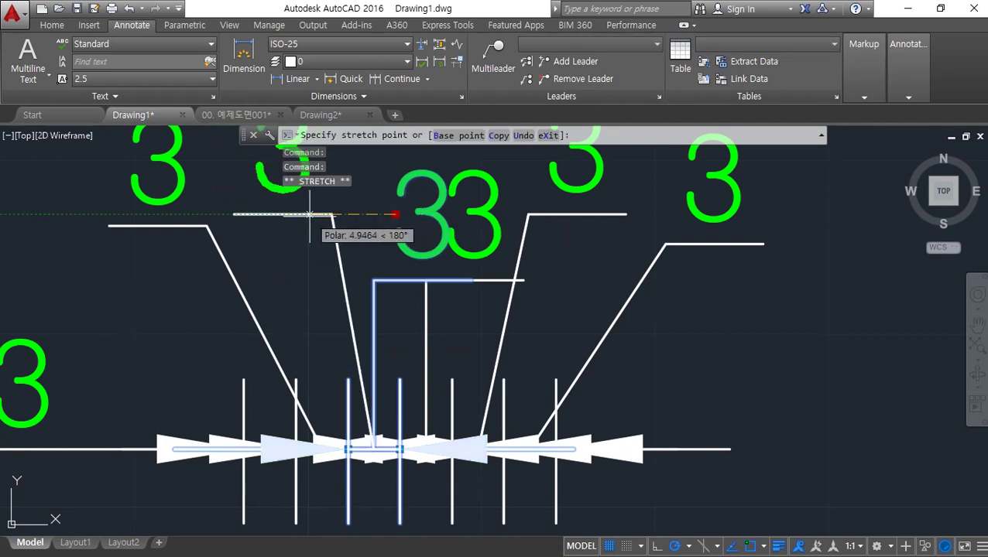
{"action": "left_click", "coordinate": [452, 255]}
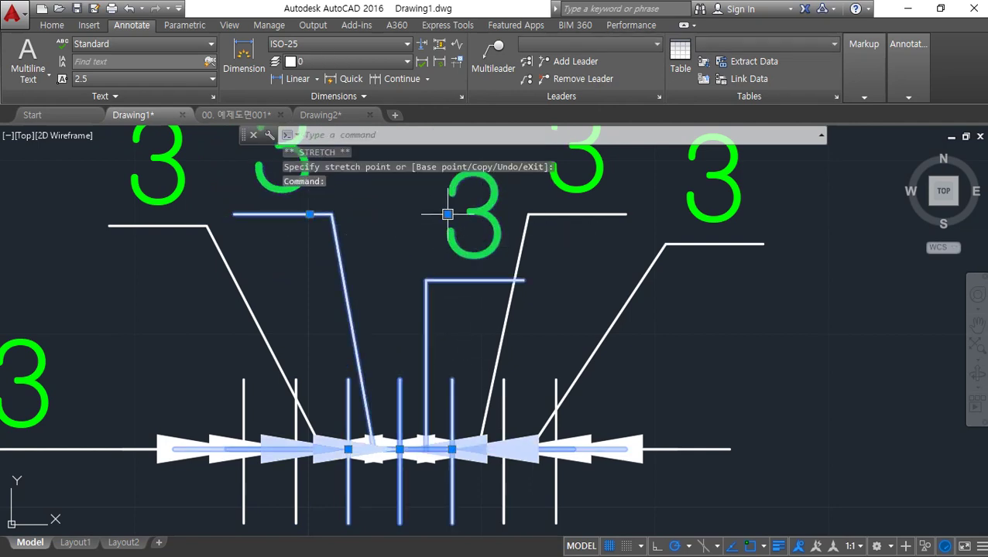
{"action": "left_click", "coordinate": [447, 214]}
{"action": "left_click", "coordinate": [406, 215]}
{"action": "key", "text": "Escape"}
{"action": "middle_click_drag", "start_coordinate": [639, 402], "coordinate": [678, 390]}
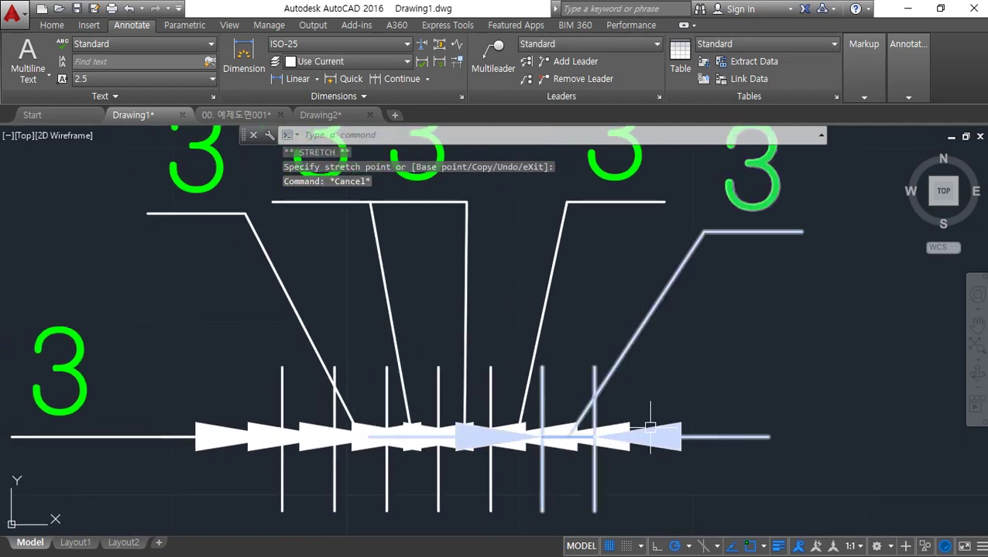
{"action": "key", "text": "ctrl+2"}
{"action": "mouse_move", "coordinate": [759, 224]}
{"action": "left_mouse_down"}
{"action": "mouse_move", "coordinate": [733, 231]}
{"action": "mouse_move", "coordinate": [768, 214]}
{"action": "left_mouse_up"}
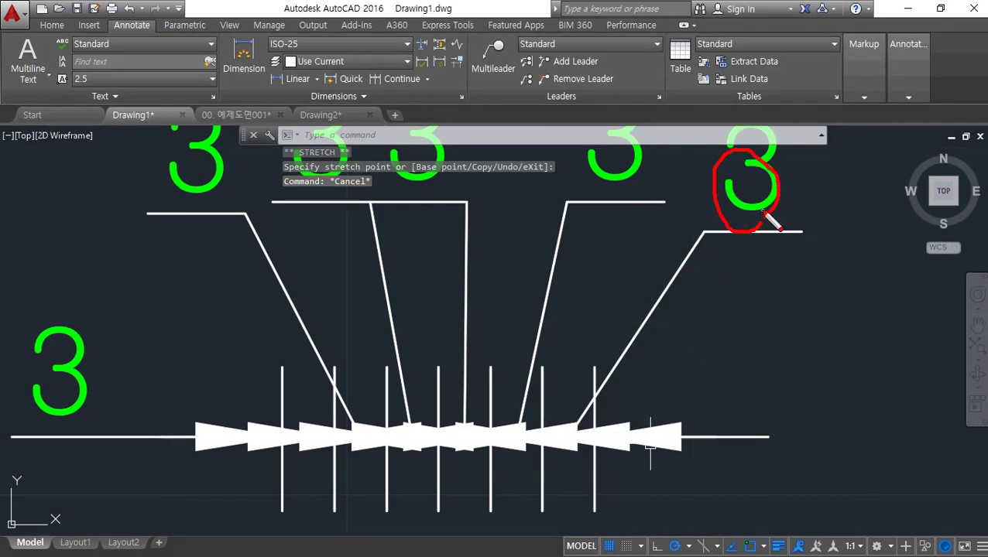
{"action": "mouse_move", "coordinate": [771, 232]}
{"action": "left_mouse_down"}
{"action": "mouse_move", "coordinate": [718, 253]}
{"action": "mouse_move", "coordinate": [596, 422]}
{"action": "left_mouse_up"}
{"action": "mouse_move", "coordinate": [609, 199]}
{"action": "left_mouse_down"}
{"action": "mouse_move", "coordinate": [529, 358]}
{"action": "mouse_move", "coordinate": [515, 422]}
{"action": "left_mouse_up"}
{"action": "mouse_move", "coordinate": [406, 200]}
{"action": "left_mouse_down"}
{"action": "mouse_move", "coordinate": [479, 305]}
{"action": "mouse_move", "coordinate": [476, 404]}
{"action": "left_mouse_up"}
{"action": "left_click_drag", "start_coordinate": [340, 226], "coordinate": [398, 373]}
{"action": "mouse_move", "coordinate": [289, 289]}
{"action": "left_mouse_down"}
{"action": "mouse_move", "coordinate": [352, 392]}
{"action": "mouse_move", "coordinate": [356, 416]}
{"action": "left_mouse_up"}
{"action": "mouse_move", "coordinate": [391, 429]}
{"action": "left_mouse_down"}
{"action": "mouse_move", "coordinate": [306, 412]}
{"action": "mouse_move", "coordinate": [662, 435]}
{"action": "left_mouse_up"}
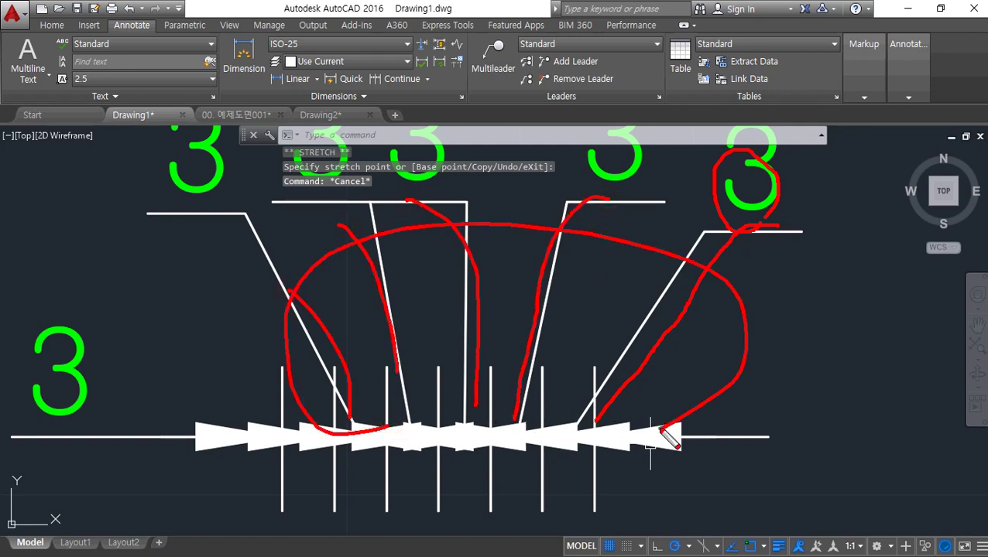
{"action": "key", "text": "Escape"}
Step: Modify the ISO-25 dimension style to suppress arrows if they don't fit inside the extension lines
{"action": "type", "text": "d"}
{"action": "key", "text": "space"}
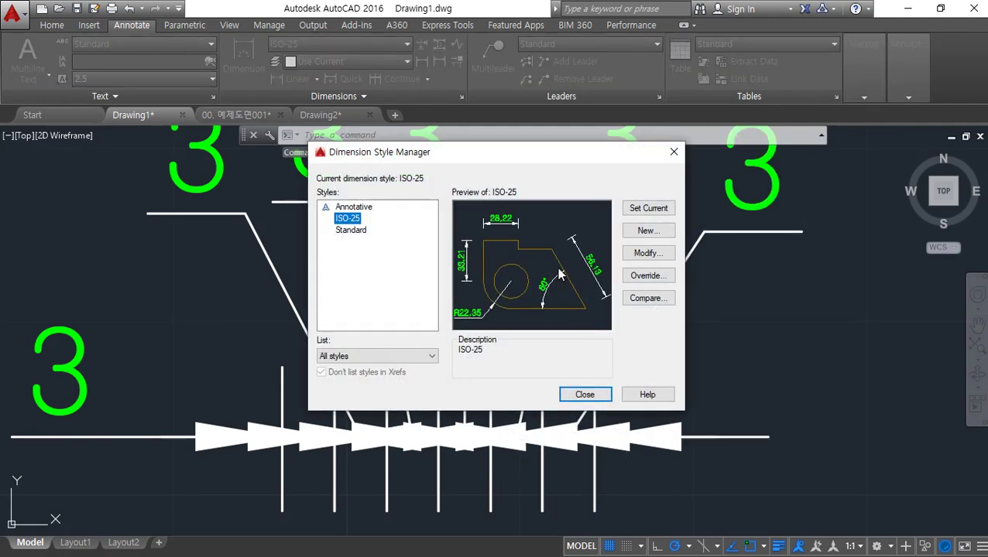
{"action": "left_click", "coordinate": [648, 253]}
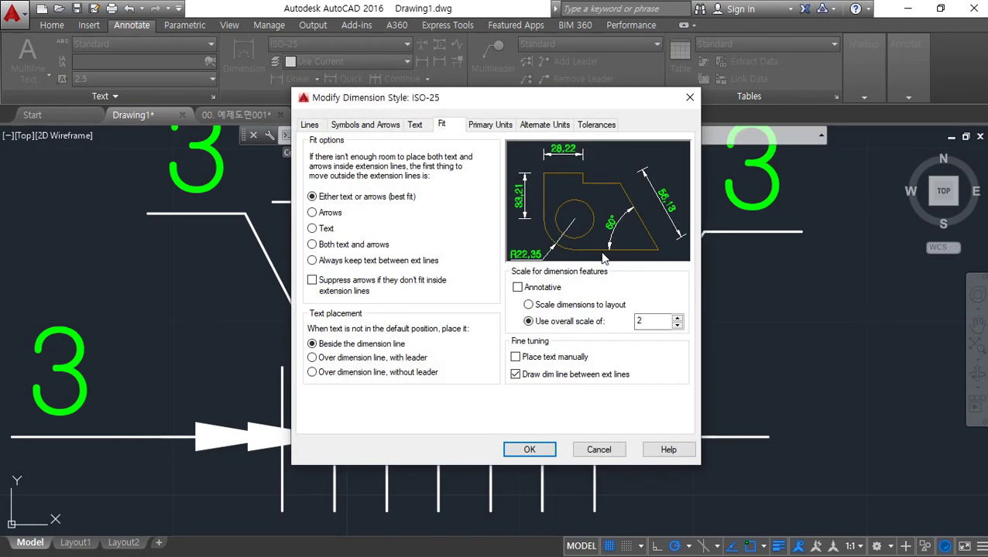
{"action": "left_click", "coordinate": [474, 125]}
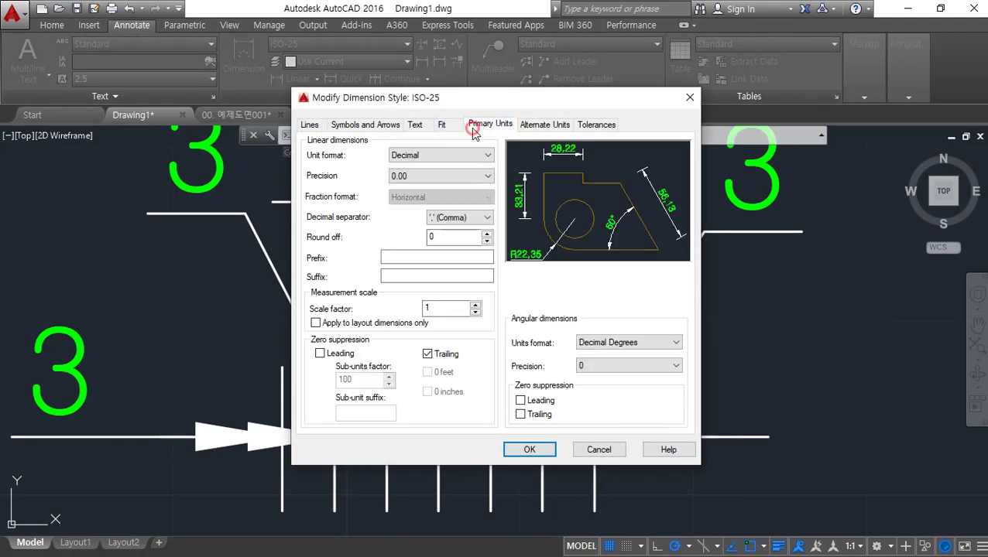
{"action": "left_click", "coordinate": [418, 125]}
{"action": "left_click", "coordinate": [441, 125]}
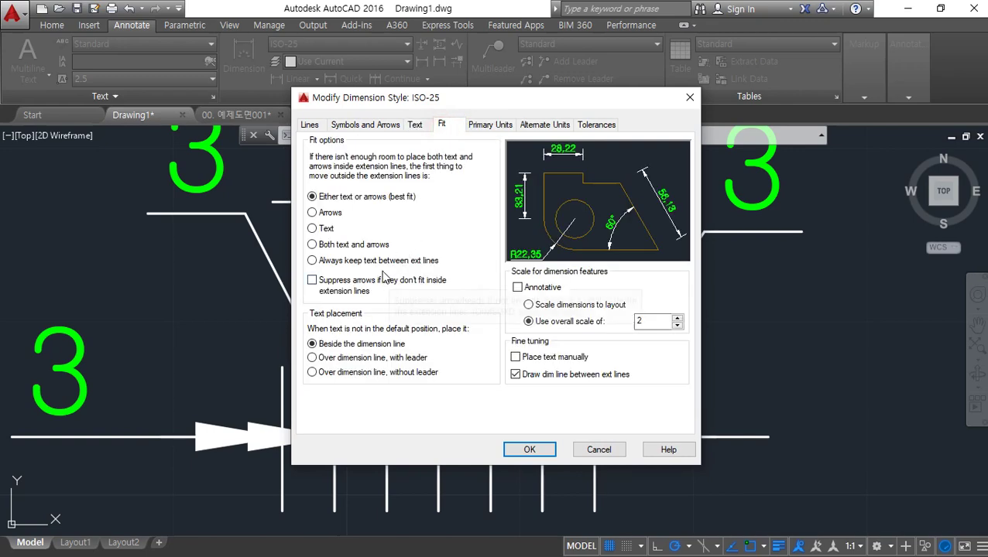
{"action": "left_click", "coordinate": [315, 286]}
{"action": "left_click", "coordinate": [529, 450]}
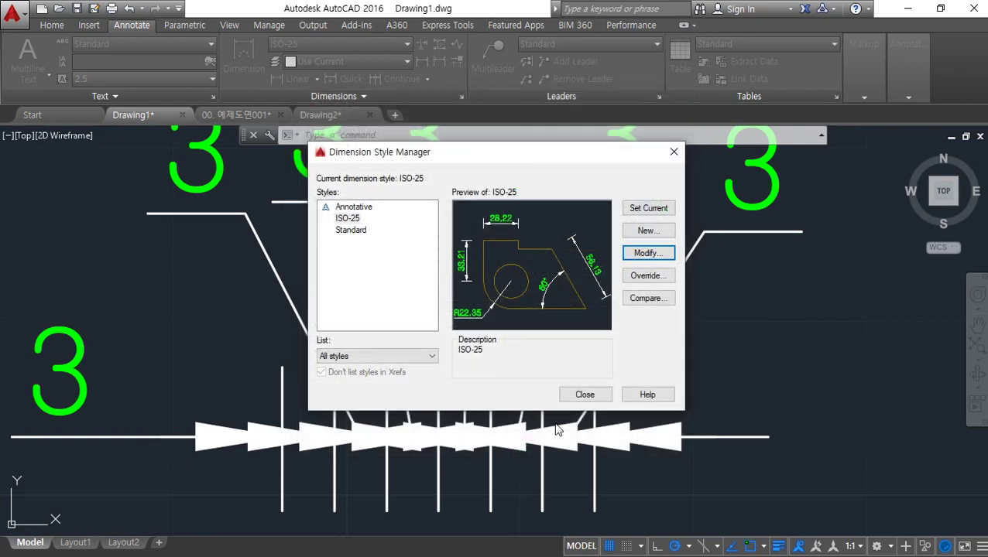
{"action": "left_click", "coordinate": [580, 396]}
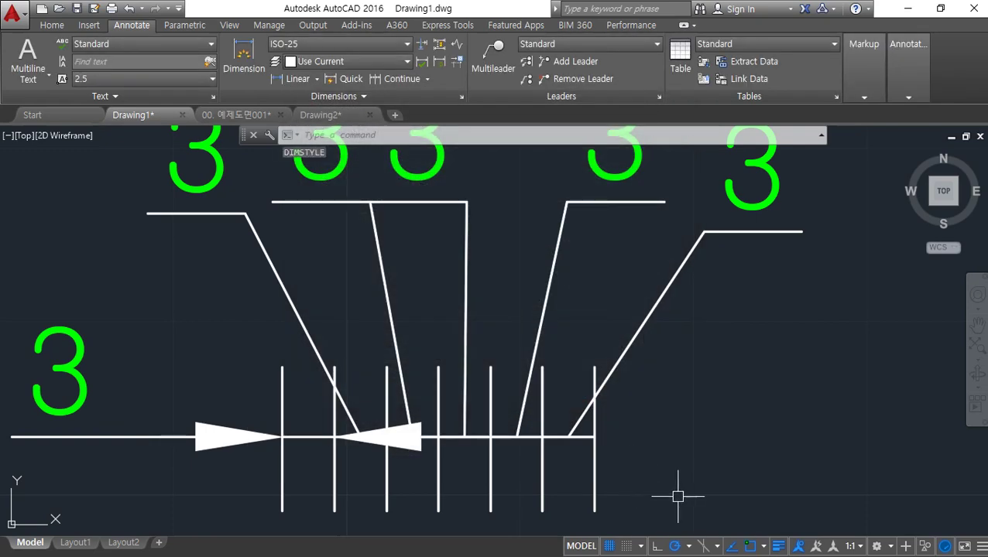
Step: Match the leftmost dimension's properties to those of the second dimension in the chain
{"action": "type", "text": "ma"}
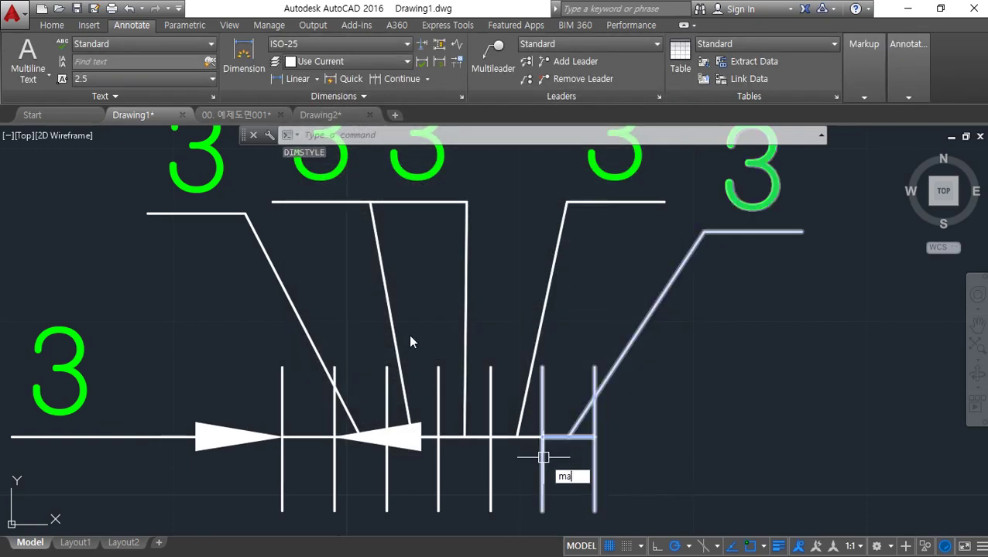
{"action": "key", "text": "Return"}
{"action": "left_click", "coordinate": [299, 324]}
{"action": "left_click", "coordinate": [254, 442]}
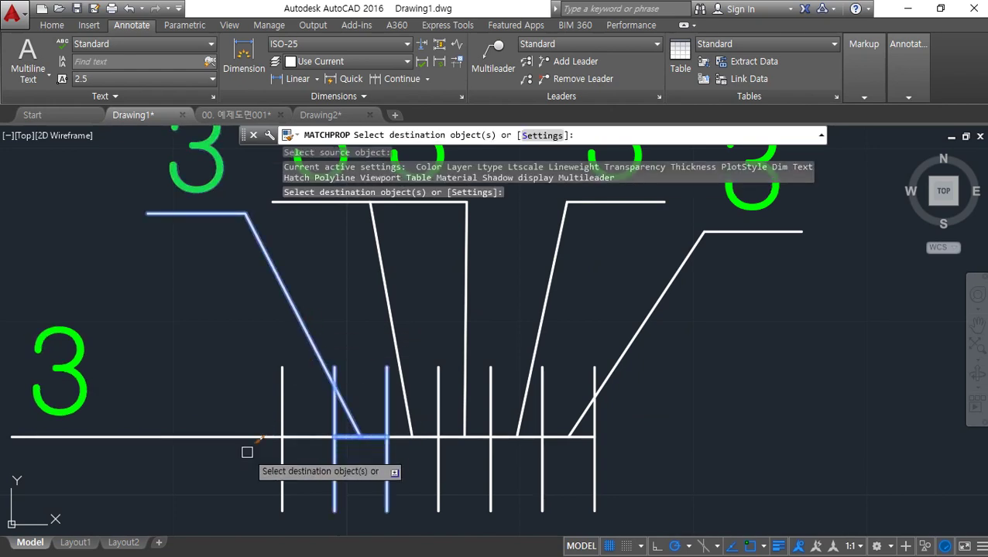
{"action": "key", "text": "Return"}
{"action": "key", "text": "Escape"}
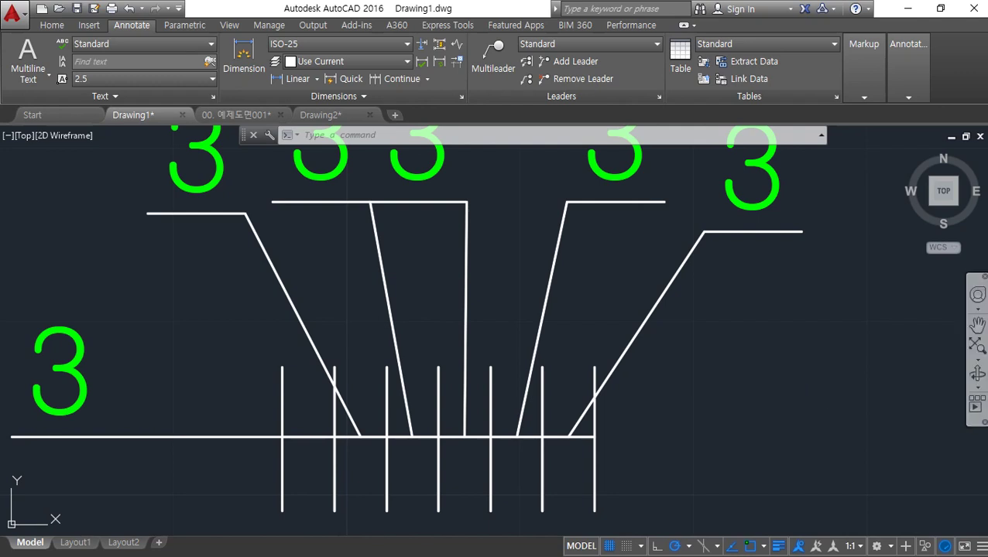
Step: Move the middle dimension's text straight up, above the neighbouring dimension texts
{"action": "middle_click_drag", "start_coordinate": [464, 214], "coordinate": [451, 334]}
{"action": "left_click", "coordinate": [451, 334]}
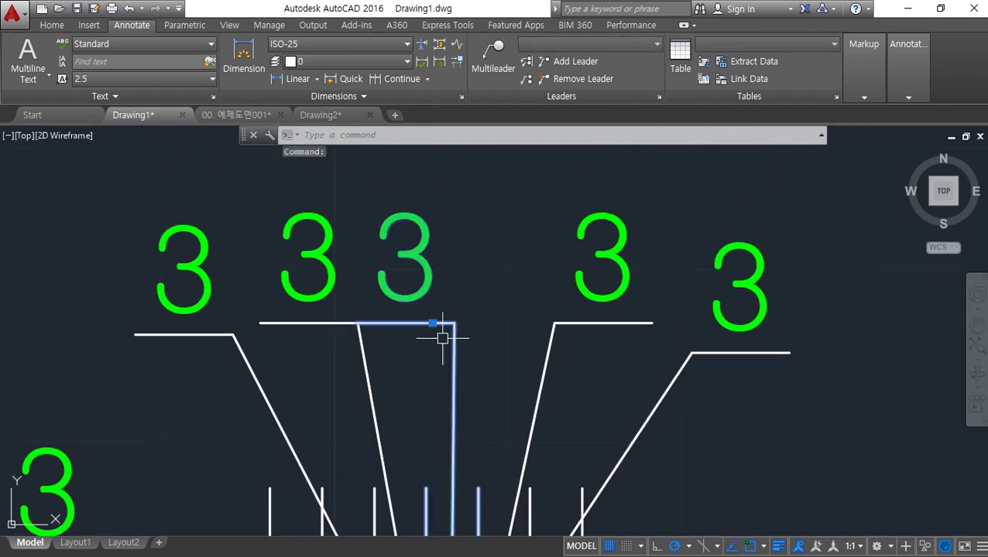
{"action": "left_click", "coordinate": [432, 323]}
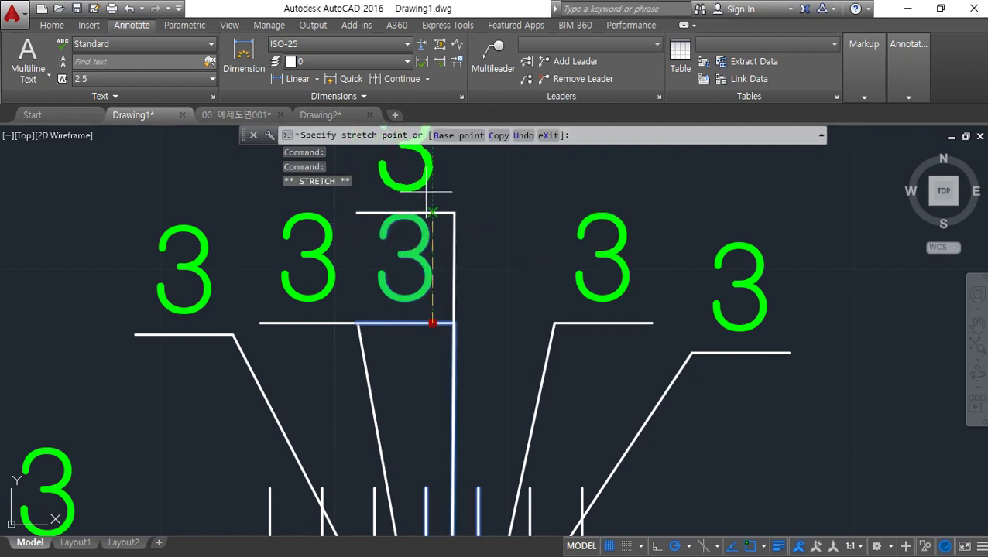
{"action": "key", "text": "Escape"}
{"action": "middle_click_drag", "start_coordinate": [507, 401], "coordinate": [496, 235]}
{"action": "middle_click_drag", "start_coordinate": [452, 448], "coordinate": [464, 458]}
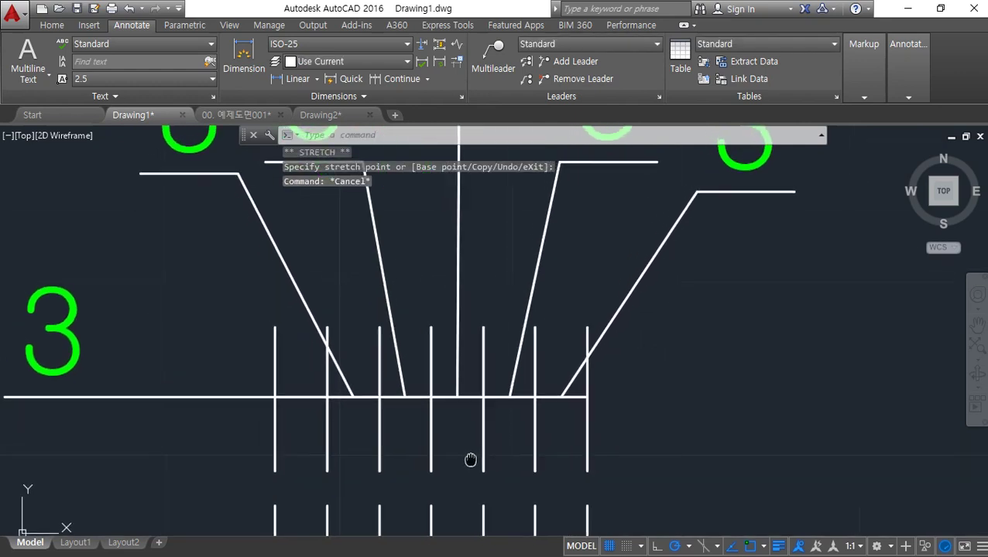
Step: Set Arrow 2 of the leftmost dimension to None in its properties
{"action": "left_click", "coordinate": [278, 426]}
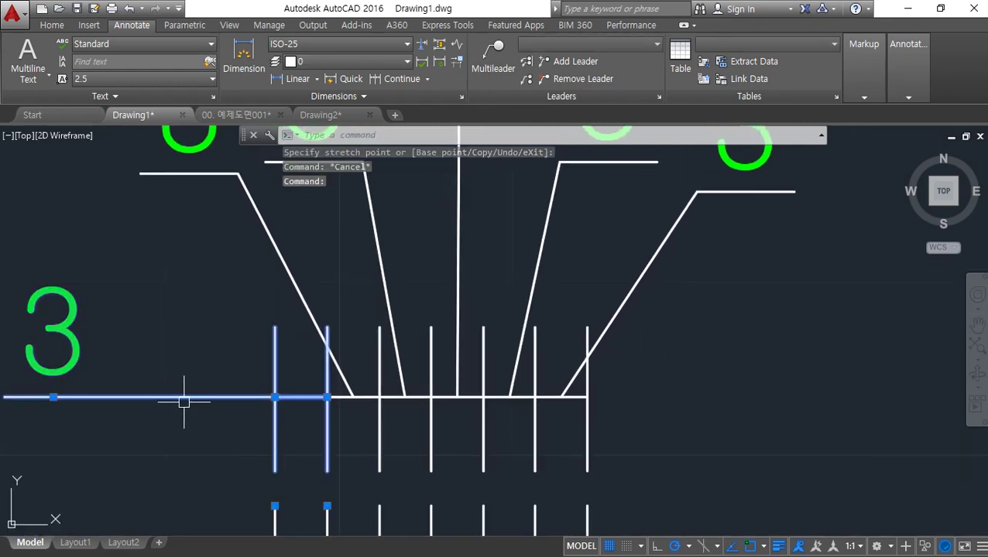
{"action": "key", "text": "ctrl+1"}
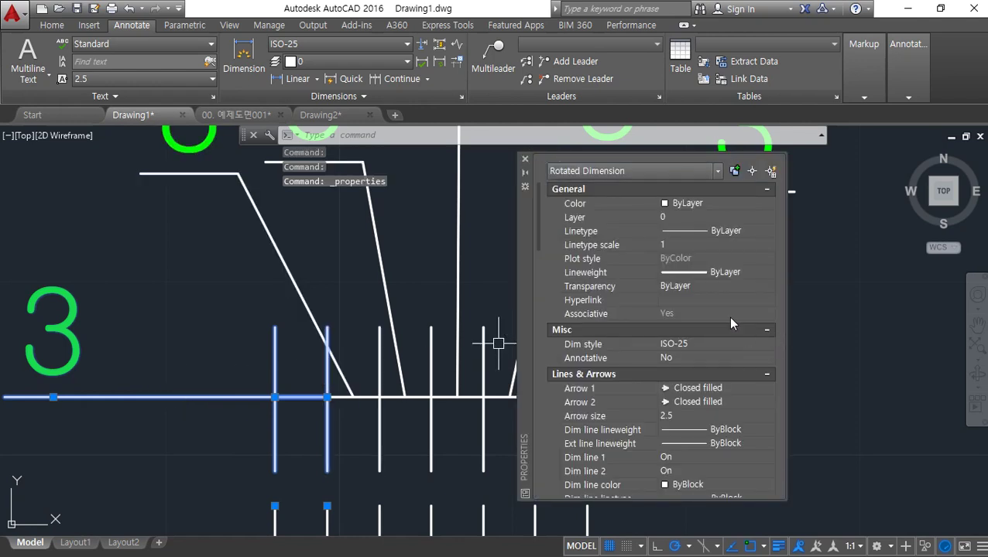
{"action": "left_click", "coordinate": [730, 388]}
{"action": "left_click", "coordinate": [727, 403]}
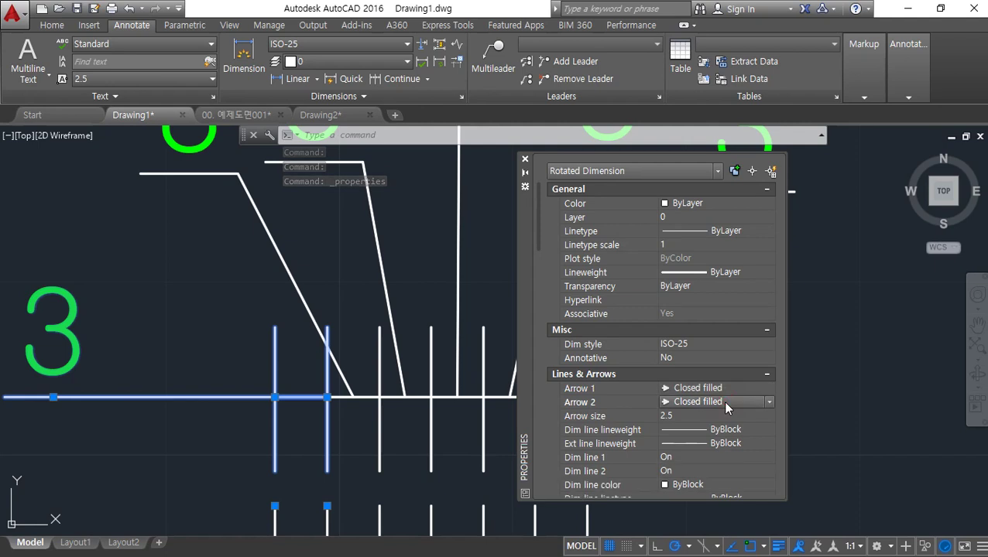
{"action": "left_click", "coordinate": [726, 403]}
{"action": "scroll", "coordinate": [700, 471], "scroll_direction": "down", "scroll_amount": 4}
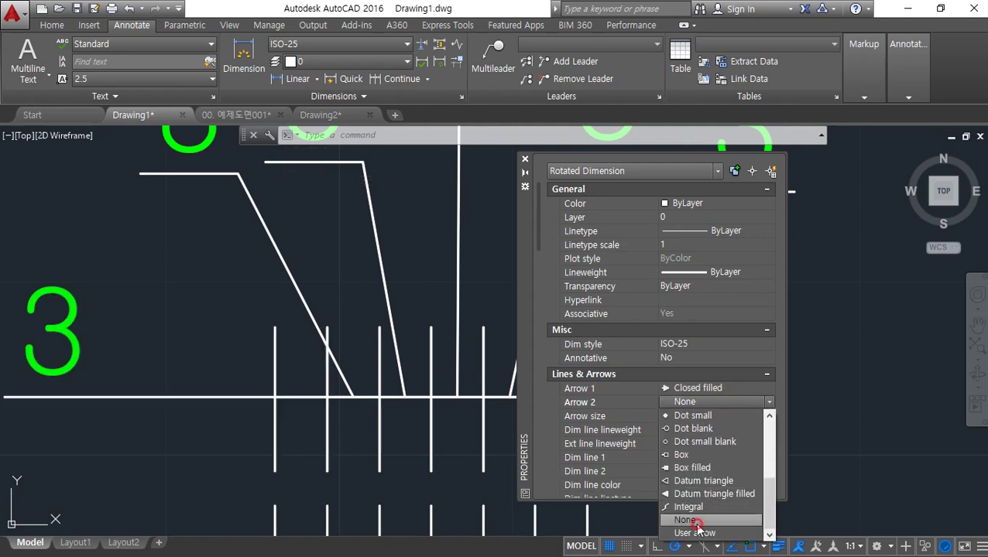
{"action": "left_click", "coordinate": [703, 519]}
{"action": "key", "text": "Escape"}
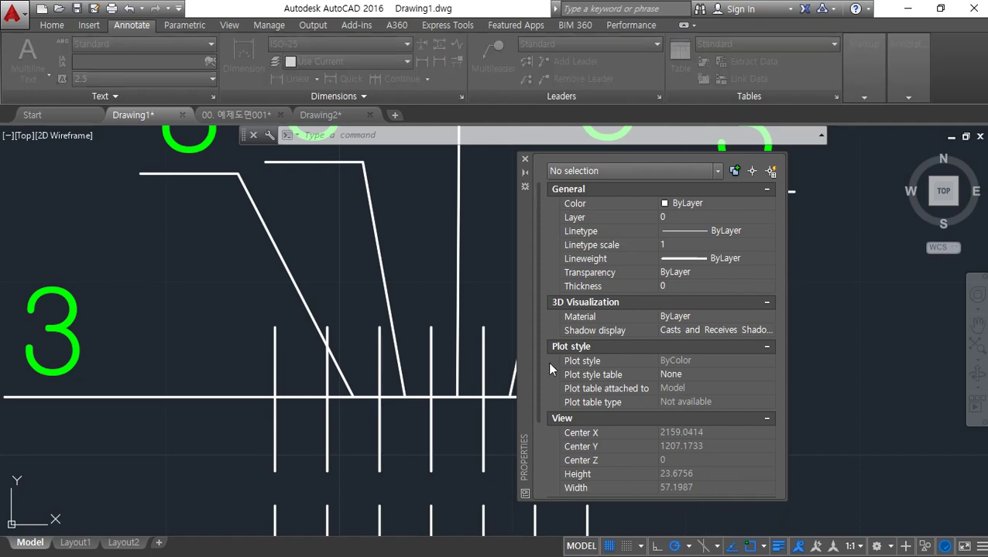
Step: Modify the ISO-25 dimension style to stop suppressing arrows that don't fit inside the extension lines
{"action": "type", "text": "d"}
{"action": "key", "text": "Return"}
{"action": "left_click", "coordinate": [701, 253]}
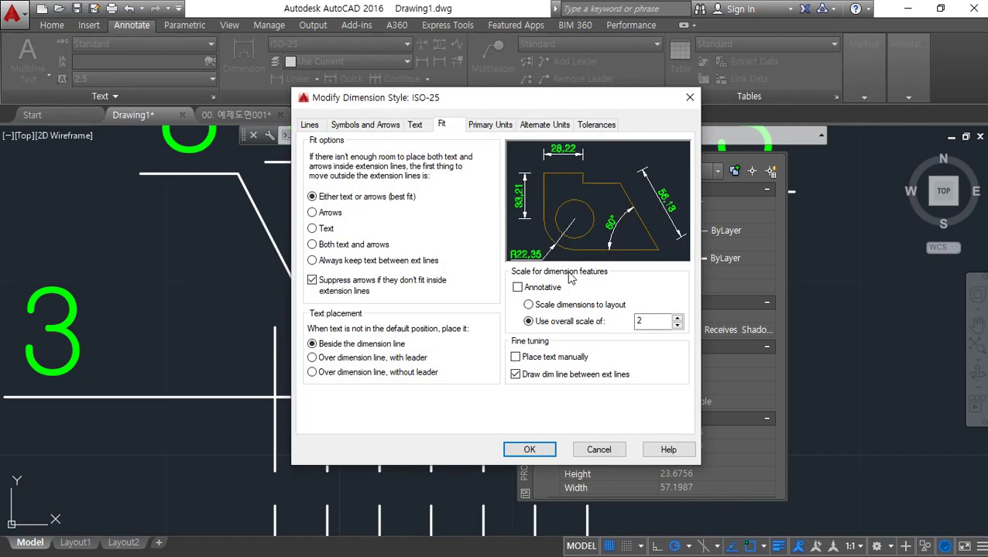
{"action": "left_click", "coordinate": [529, 450]}
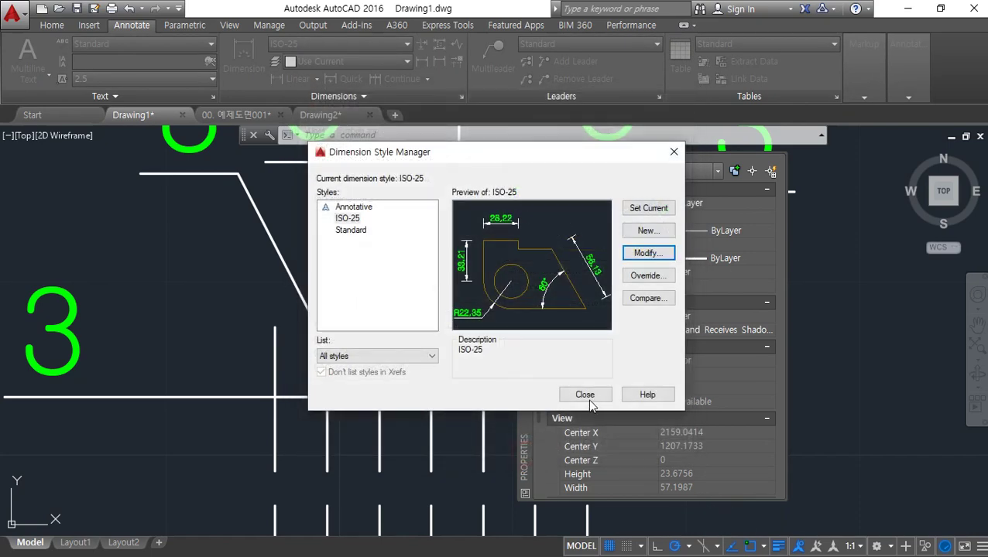
{"action": "left_click", "coordinate": [590, 397]}
Step: Set Arrow 1 to None and Arrow 2 to Oblique for the second dimension from the left in the chain
{"action": "mouse_move", "coordinate": [353, 290]}
{"action": "middle_mouse_down"}
{"action": "mouse_move", "coordinate": [338, 267]}
{"action": "mouse_move", "coordinate": [278, 245]}
{"action": "middle_mouse_up"}
{"action": "left_click", "coordinate": [285, 332]}
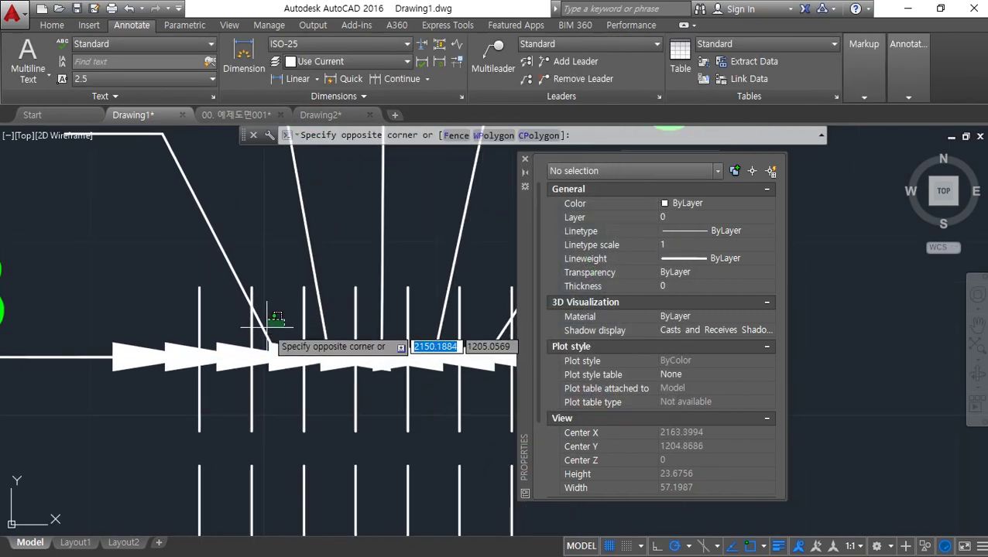
{"action": "left_click", "coordinate": [240, 343]}
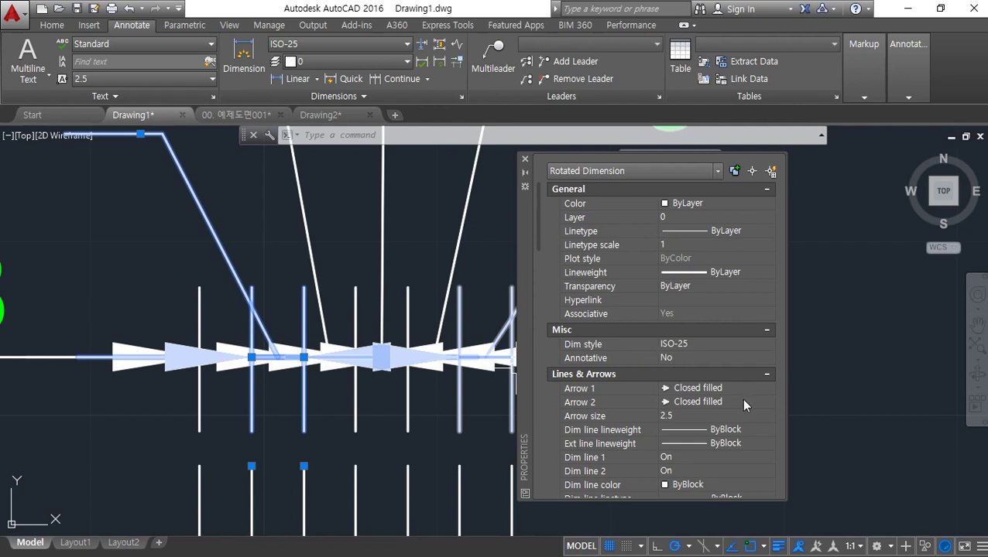
{"action": "left_click", "coordinate": [735, 389]}
{"action": "scroll", "coordinate": [732, 488], "scroll_direction": "down", "scroll_amount": 3}
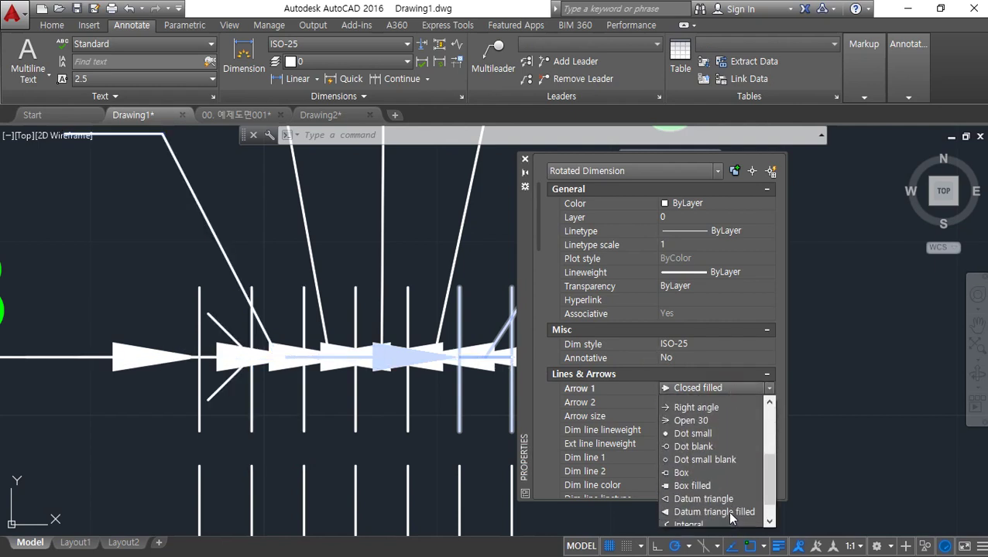
{"action": "scroll", "coordinate": [727, 511], "scroll_direction": "down", "scroll_amount": 1}
{"action": "left_click", "coordinate": [711, 508]}
{"action": "left_click", "coordinate": [713, 402]}
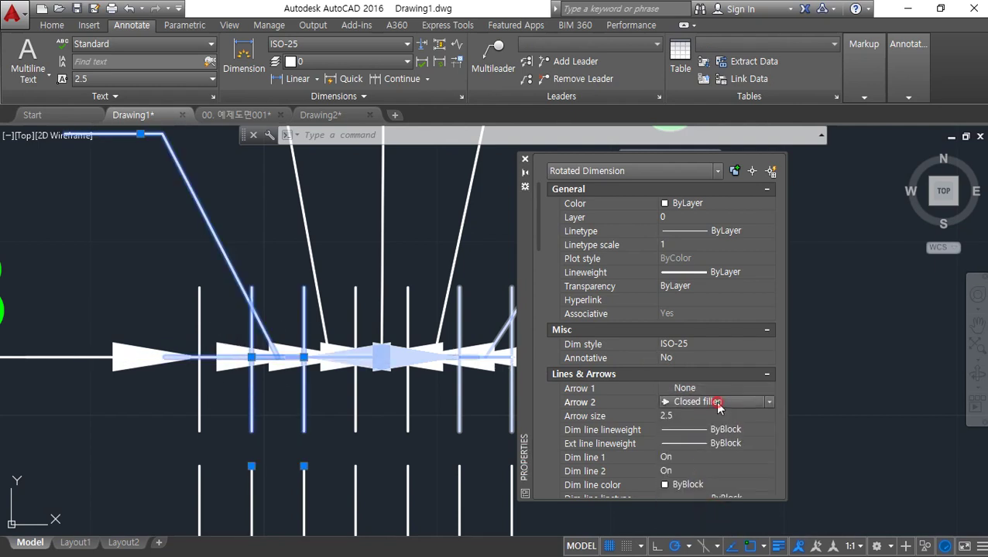
{"action": "left_click", "coordinate": [728, 402]}
{"action": "left_click", "coordinate": [702, 481]}
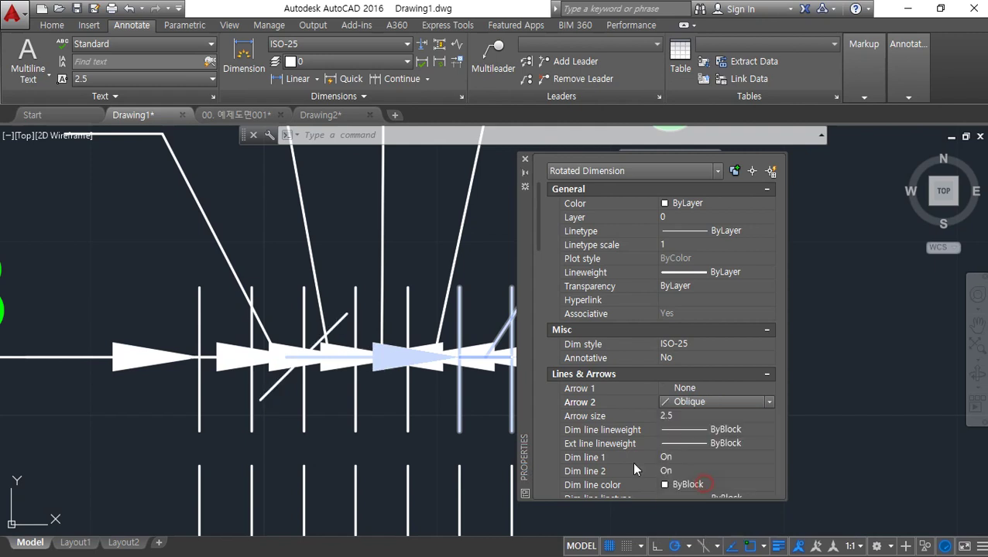
Step: Change Arrow 1 of the second dimension to Oblique and clear the selection
{"action": "left_click", "coordinate": [723, 401]}
{"action": "left_click", "coordinate": [721, 408]}
{"action": "left_click", "coordinate": [717, 389]}
{"action": "left_click", "coordinate": [719, 388]}
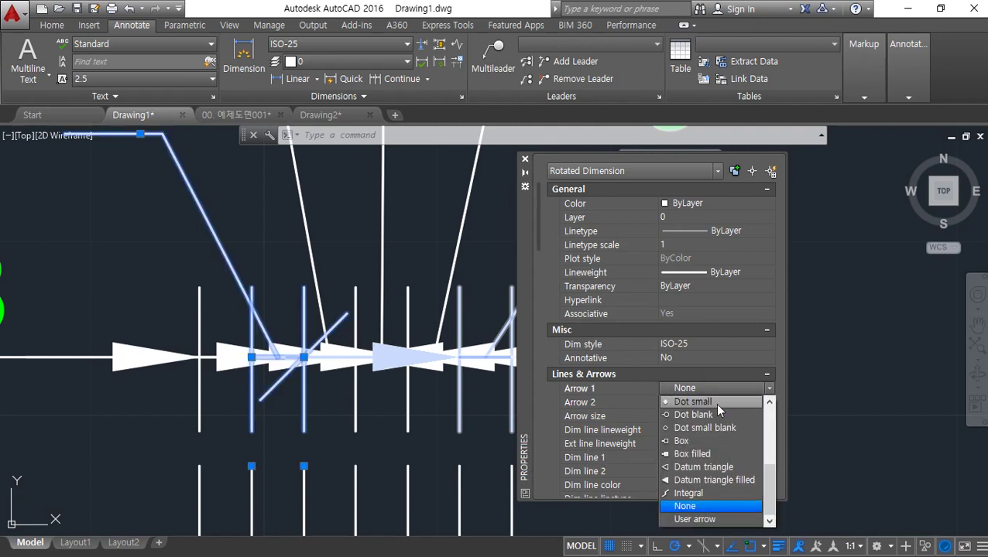
{"action": "scroll", "coordinate": [696, 452], "scroll_direction": "up", "scroll_amount": 4}
{"action": "left_click", "coordinate": [694, 467]}
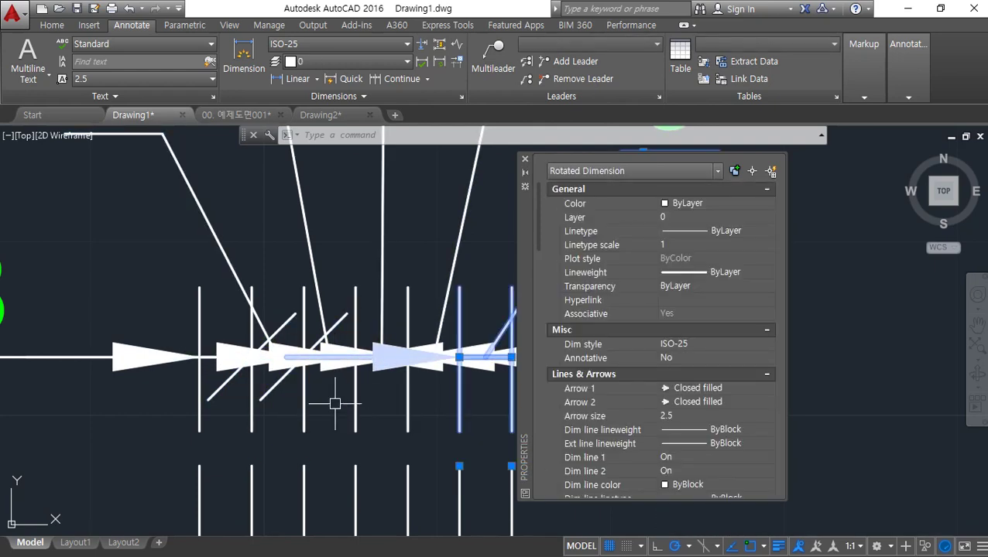
{"action": "key", "text": "Escape"}
Step: Set both arrowheads of the third dimension in the chain to Oblique
{"action": "left_click", "coordinate": [329, 312]}
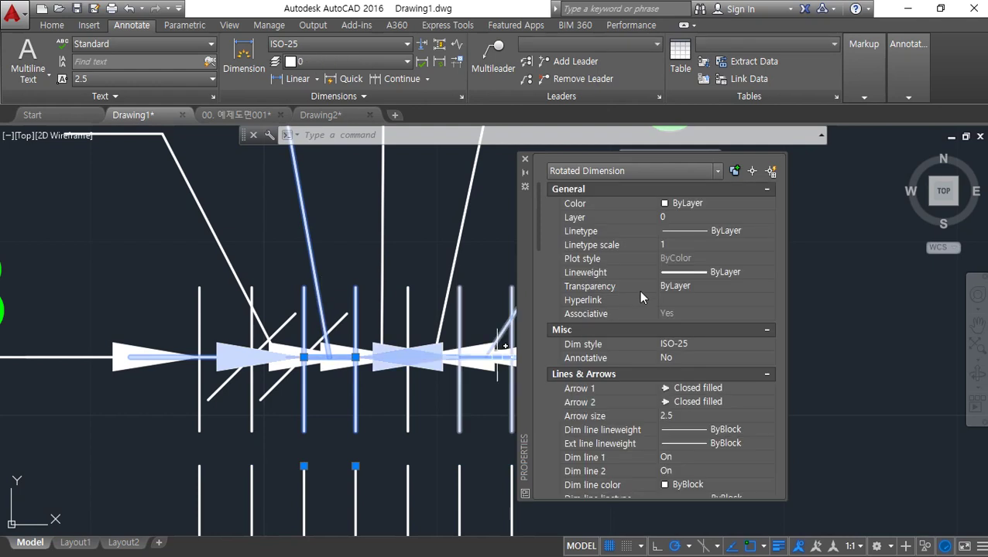
{"action": "left_click", "coordinate": [701, 387]}
{"action": "left_click", "coordinate": [701, 385]}
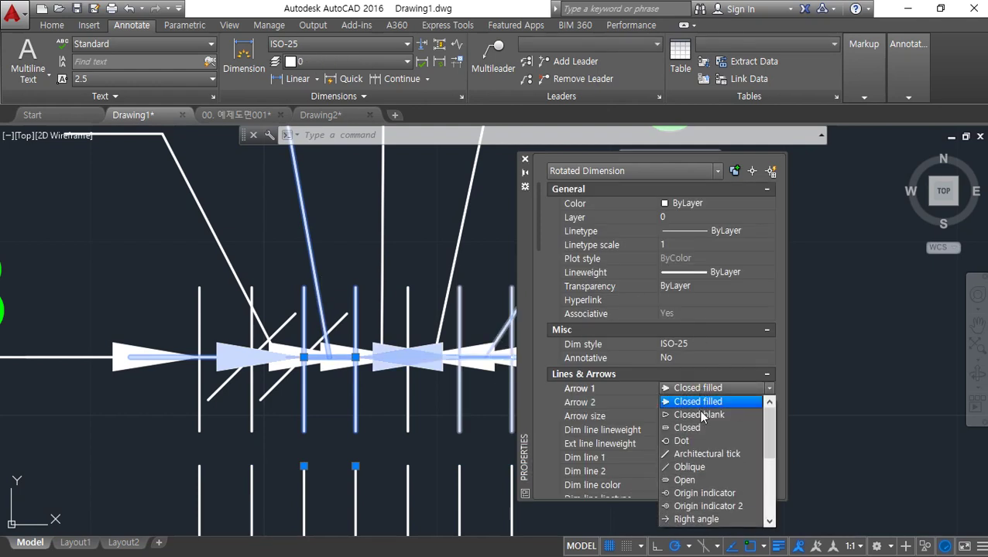
{"action": "left_click", "coordinate": [689, 467]}
{"action": "left_click", "coordinate": [692, 404]}
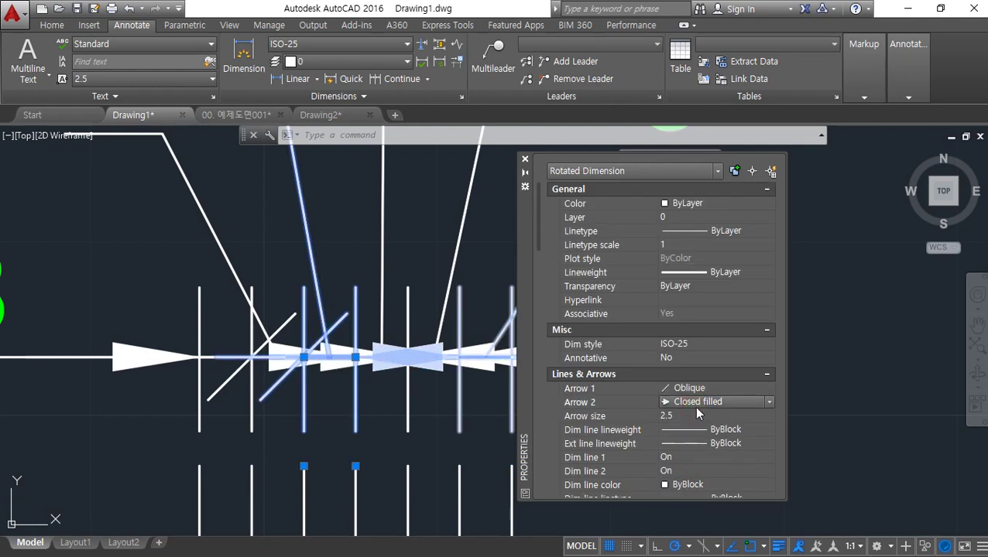
{"action": "left_click", "coordinate": [694, 404]}
{"action": "left_click", "coordinate": [680, 481]}
{"action": "key", "text": "Escape"}
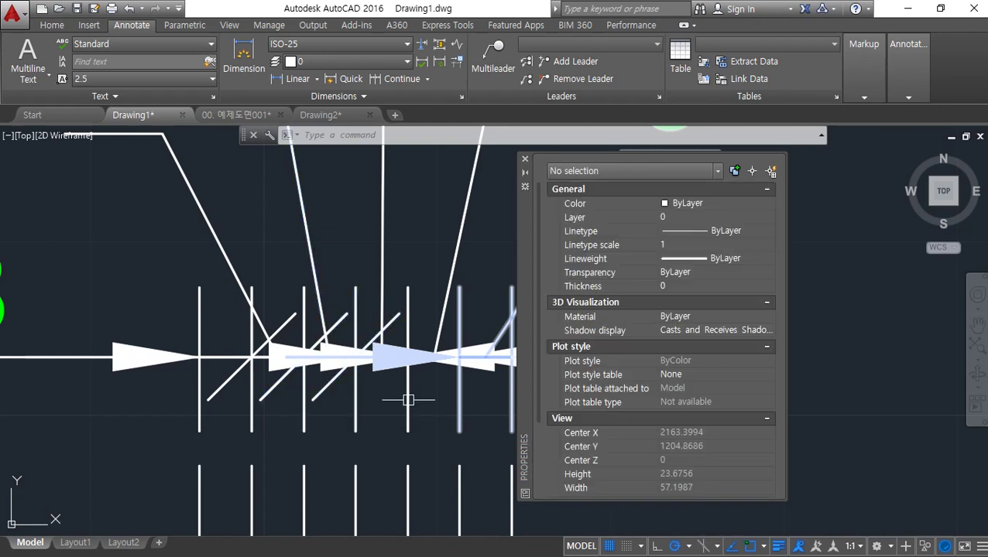
Step: Set both arrowheads of the fourth dimension, whose leader runs straight up, to Oblique
{"action": "left_click", "coordinate": [382, 285]}
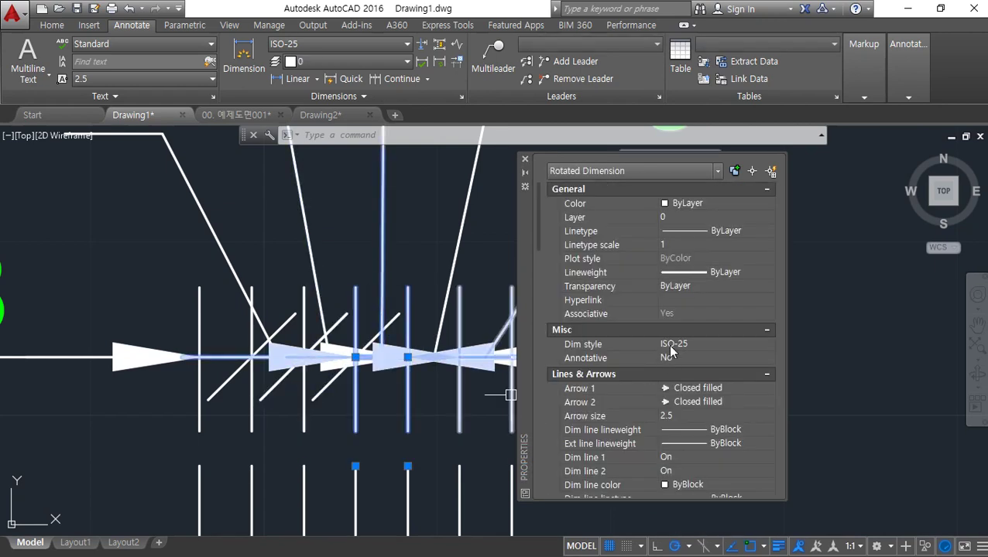
{"action": "left_click", "coordinate": [701, 389]}
{"action": "left_click", "coordinate": [700, 389]}
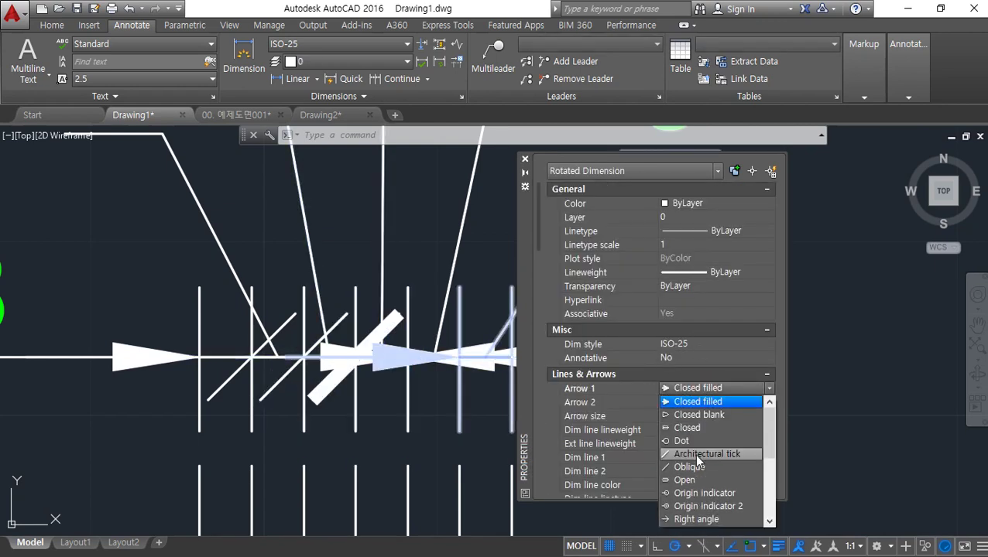
{"action": "left_click", "coordinate": [689, 467]}
{"action": "left_click", "coordinate": [696, 402]}
{"action": "left_click", "coordinate": [697, 402]}
{"action": "left_click", "coordinate": [689, 481]}
{"action": "key", "text": "Escape"}
Step: Set both arrowheads of the fifth dimension in the chain to Oblique
{"action": "middle_click_drag", "start_coordinate": [490, 364], "coordinate": [367, 365]}
{"action": "left_click", "coordinate": [350, 355]}
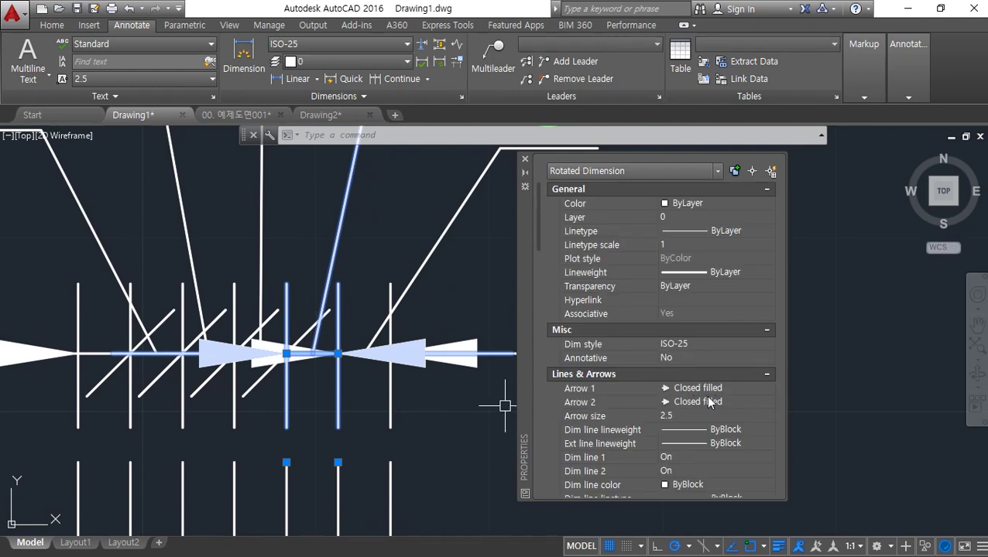
{"action": "left_click", "coordinate": [706, 390]}
{"action": "left_click", "coordinate": [706, 393]}
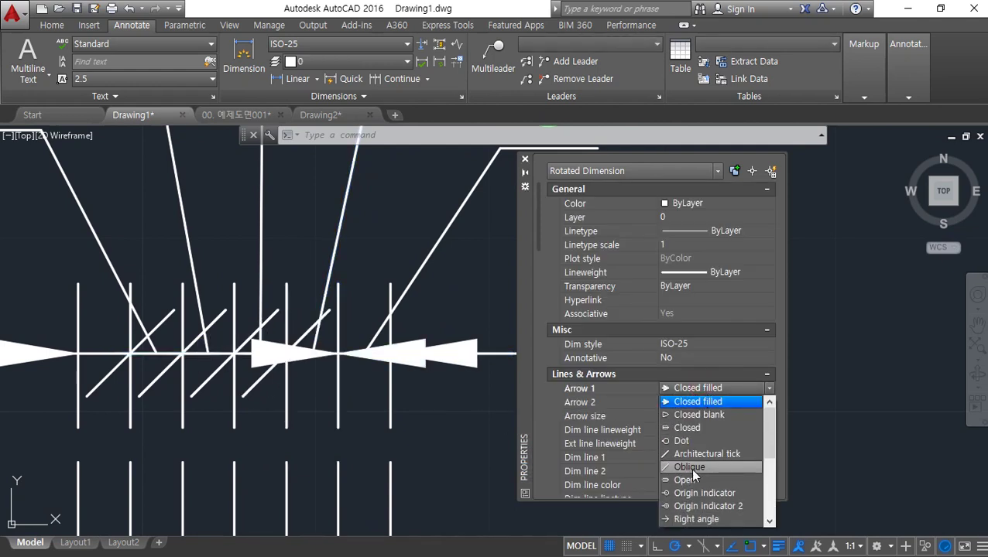
{"action": "left_click", "coordinate": [689, 468]}
{"action": "left_click", "coordinate": [693, 401]}
{"action": "left_click", "coordinate": [693, 403]}
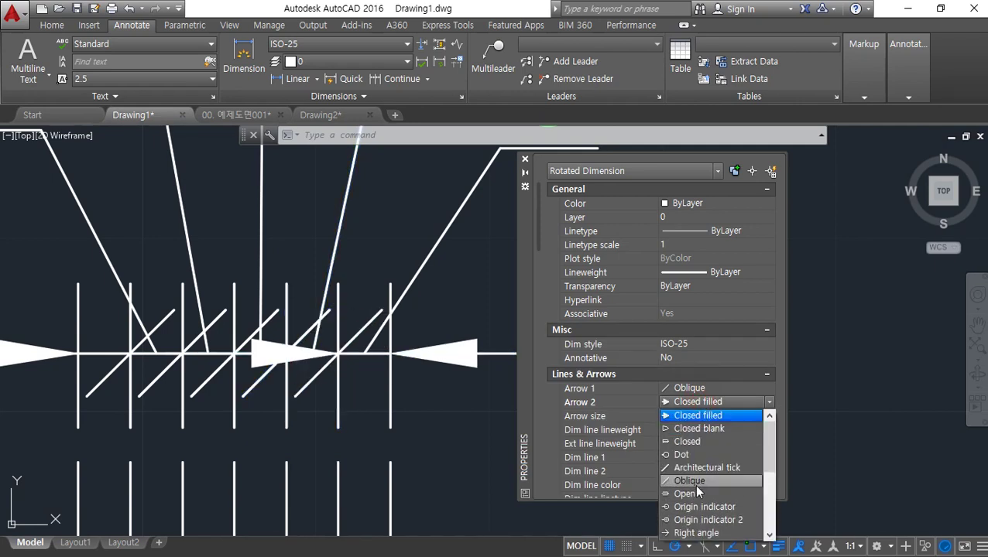
{"action": "left_click", "coordinate": [689, 482]}
Step: Set only Arrow 1 of the rightmost dimension in the chain to Oblique, keeping Arrow 2 as Closed filled
{"action": "left_click", "coordinate": [416, 282]}
{"action": "left_click", "coordinate": [707, 390]}
{"action": "left_click", "coordinate": [708, 394]}
{"action": "left_click", "coordinate": [693, 465]}
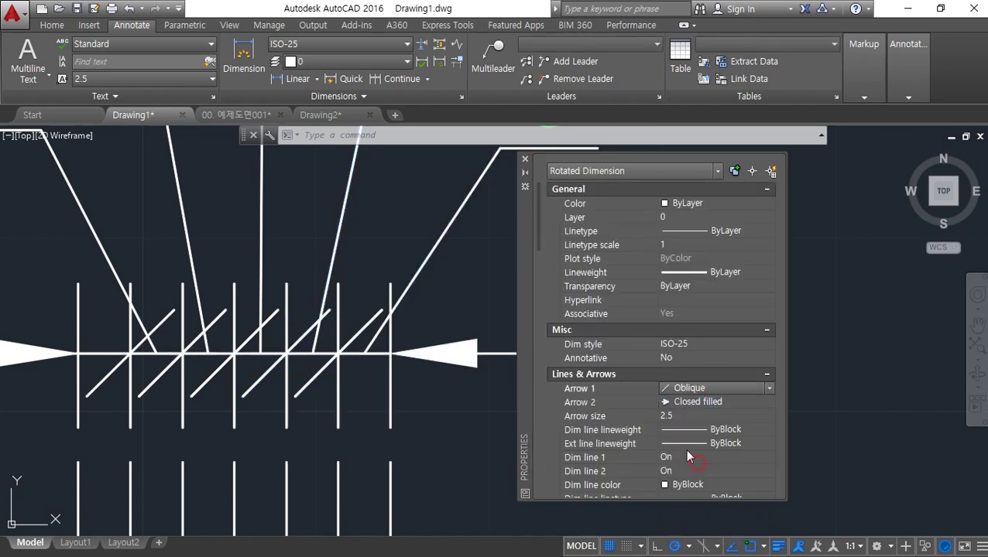
{"action": "left_click", "coordinate": [693, 402]}
{"action": "key", "text": "Escape"}
Step: Examine the fit and text placement options of the ISO-25 dimension style against the dimension chain, and leave without saving changes
{"action": "mouse_move", "coordinate": [247, 386]}
{"action": "middle_mouse_down"}
{"action": "mouse_move", "coordinate": [445, 412]}
{"action": "mouse_move", "coordinate": [397, 399]}
{"action": "middle_mouse_up"}
{"action": "scroll", "coordinate": [347, 379], "scroll_direction": "down", "scroll_amount": 2}
{"action": "scroll", "coordinate": [346, 379], "scroll_direction": "down", "scroll_amount": 2}
{"action": "middle_click_drag", "start_coordinate": [328, 373], "coordinate": [295, 371]}
{"action": "scroll", "coordinate": [288, 373], "scroll_direction": "up", "scroll_amount": 2}
{"action": "middle_click_drag", "start_coordinate": [396, 401], "coordinate": [348, 391]}
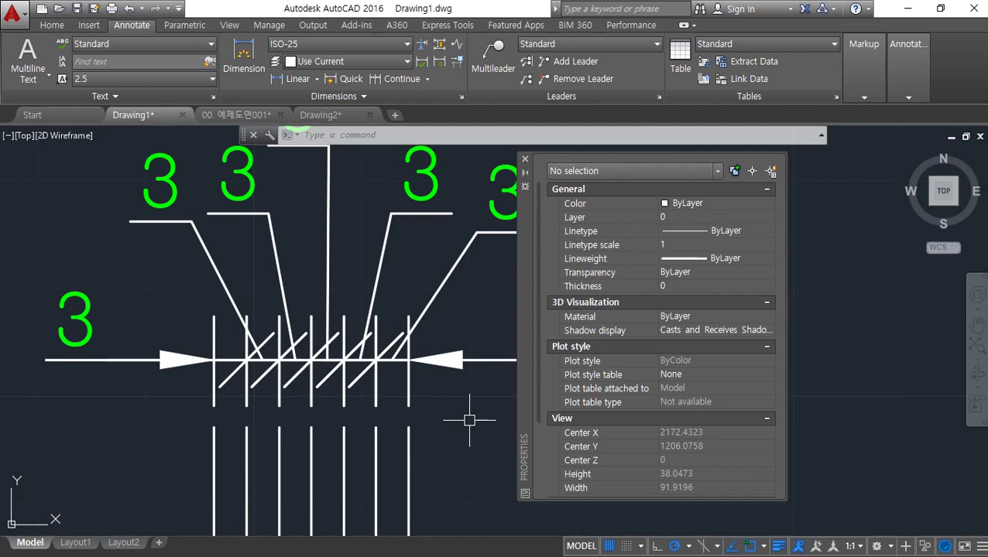
{"action": "type", "text": "d"}
{"action": "key", "text": "Return"}
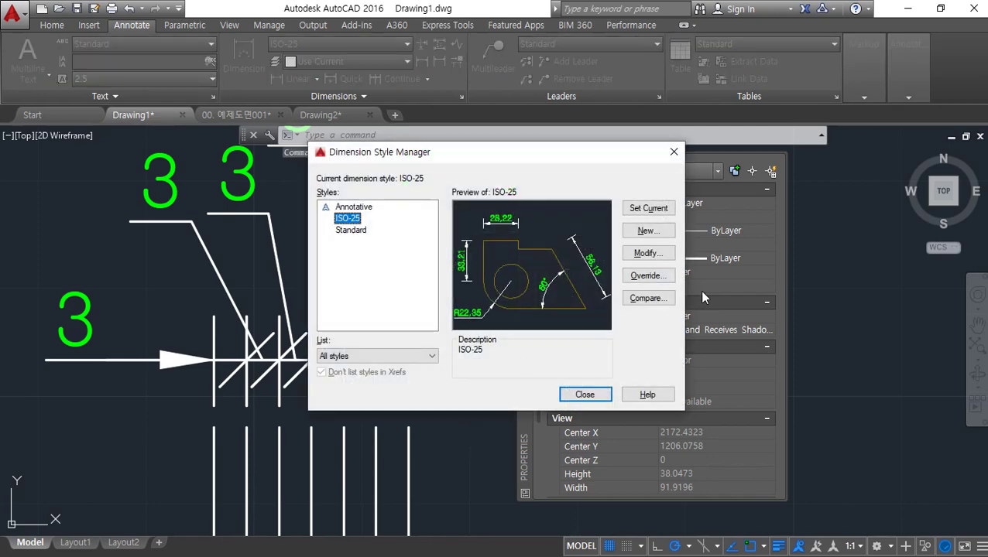
{"action": "left_click", "coordinate": [648, 255]}
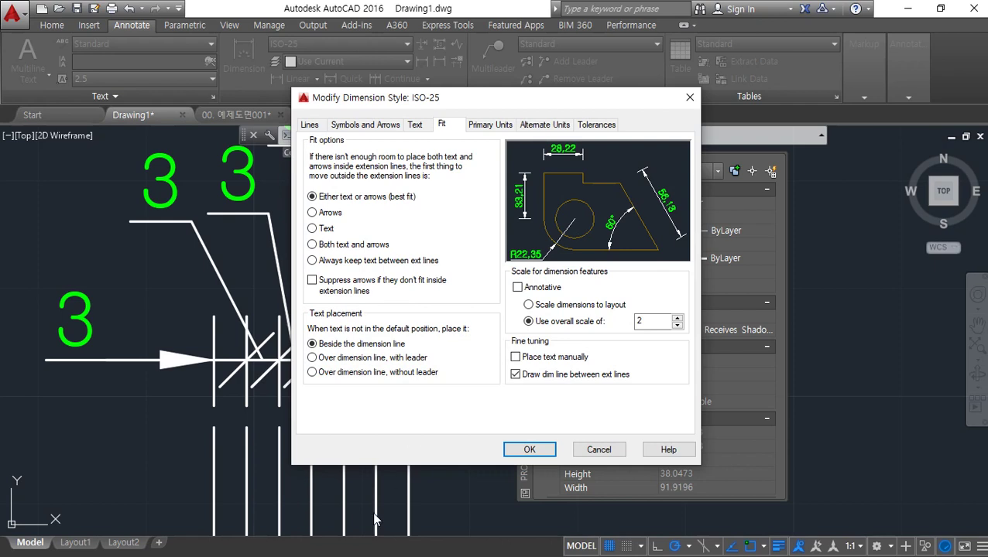
{"action": "left_click_drag", "start_coordinate": [404, 348], "coordinate": [338, 349]}
{"action": "mouse_move", "coordinate": [78, 373]}
{"action": "left_mouse_down"}
{"action": "mouse_move", "coordinate": [17, 337]}
{"action": "mouse_move", "coordinate": [122, 359]}
{"action": "left_mouse_up"}
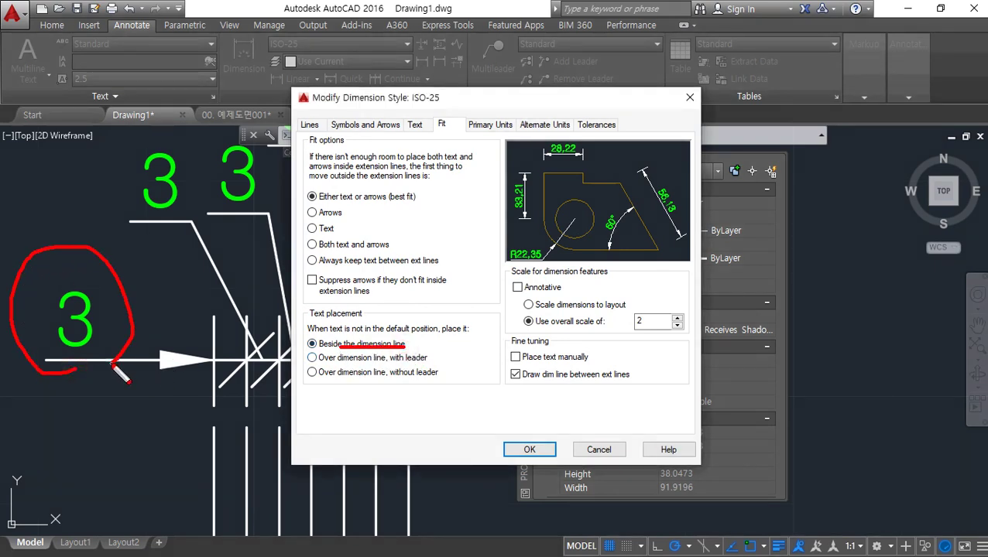
{"action": "key", "text": "Escape"}
{"action": "key", "text": "ctrl+shift+d"}
{"action": "left_click_drag", "start_coordinate": [194, 271], "coordinate": [185, 205]}
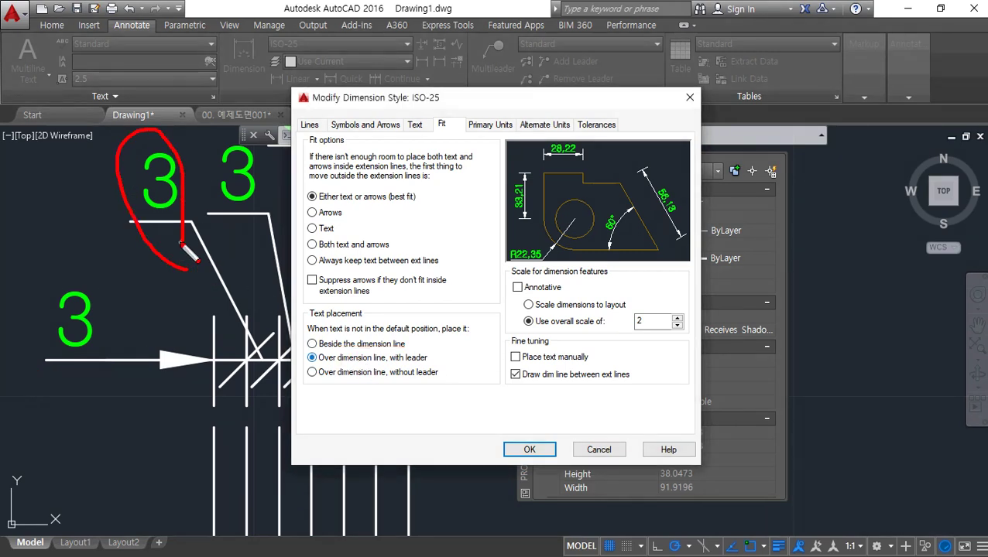
{"action": "left_click_drag", "start_coordinate": [408, 207], "coordinate": [319, 207]}
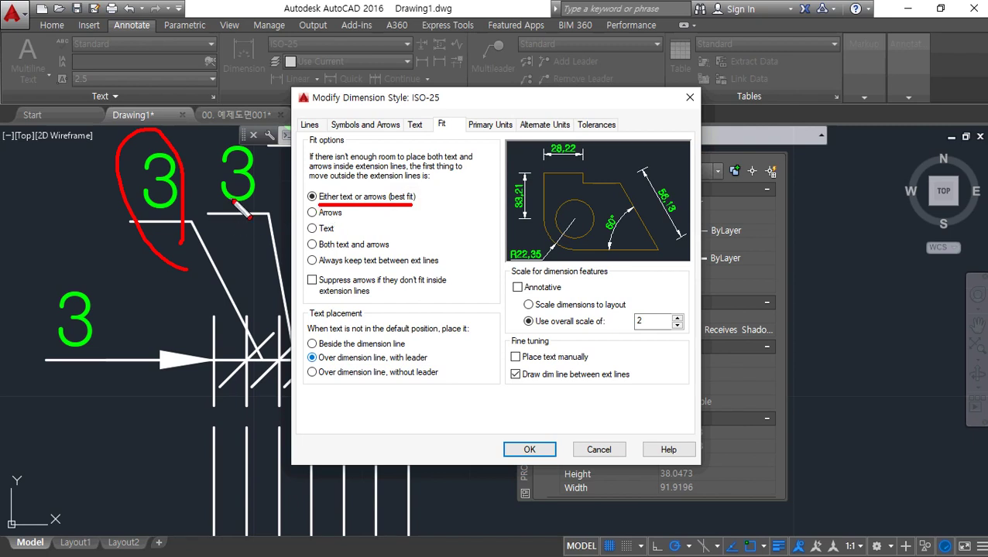
{"action": "key", "text": "Escape"}
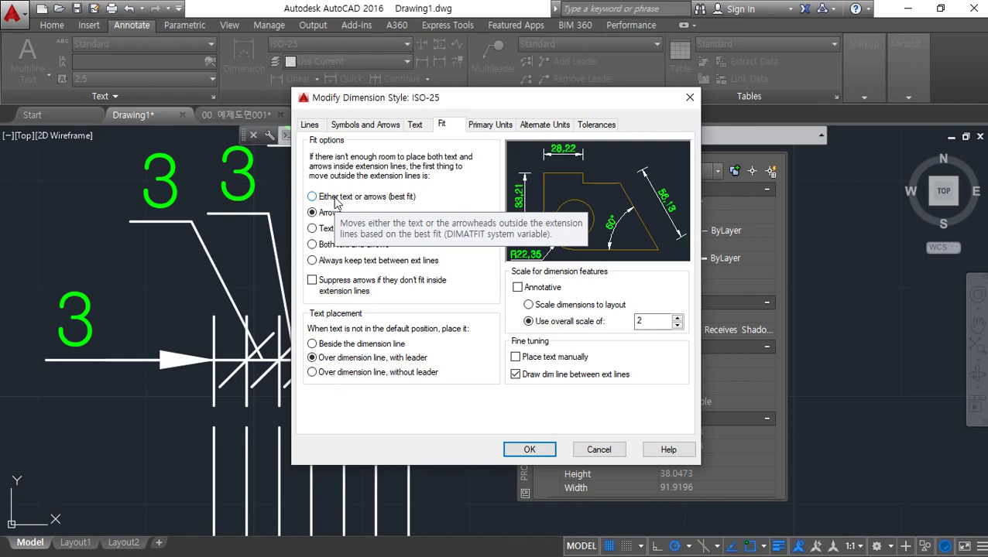
{"action": "key", "text": "Escape"}
{"action": "key", "text": "Escape"}
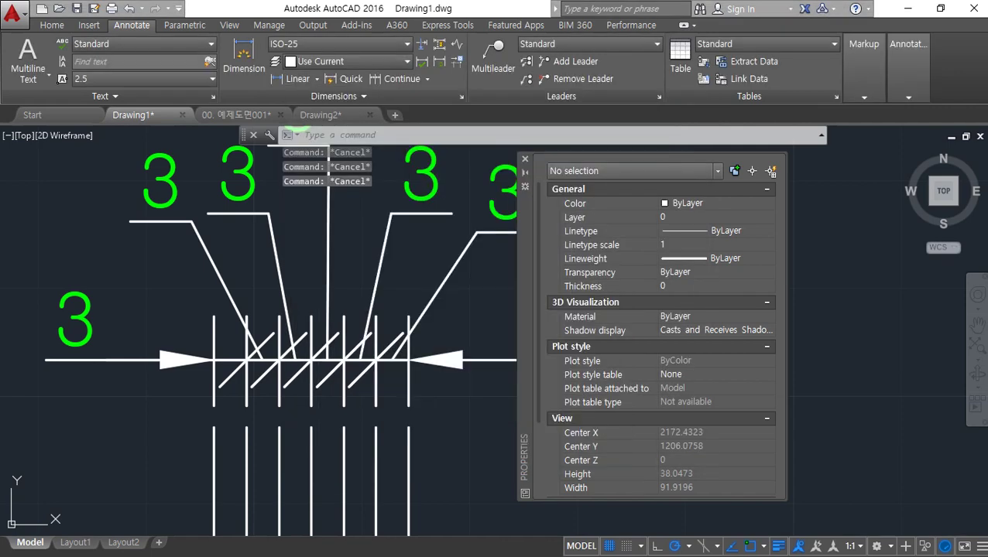
Step: Hide the object properties and add a radius dimension to the outermost arc of the half-round view, placing its text inside the arc
{"action": "left_click", "coordinate": [524, 161]}
{"action": "scroll", "coordinate": [489, 308], "scroll_direction": "down", "scroll_amount": 4}
{"action": "scroll", "coordinate": [402, 309], "scroll_direction": "up", "scroll_amount": 2}
{"action": "middle_click_drag", "start_coordinate": [461, 295], "coordinate": [567, 508]}
{"action": "middle_click_drag", "start_coordinate": [412, 236], "coordinate": [379, 280]}
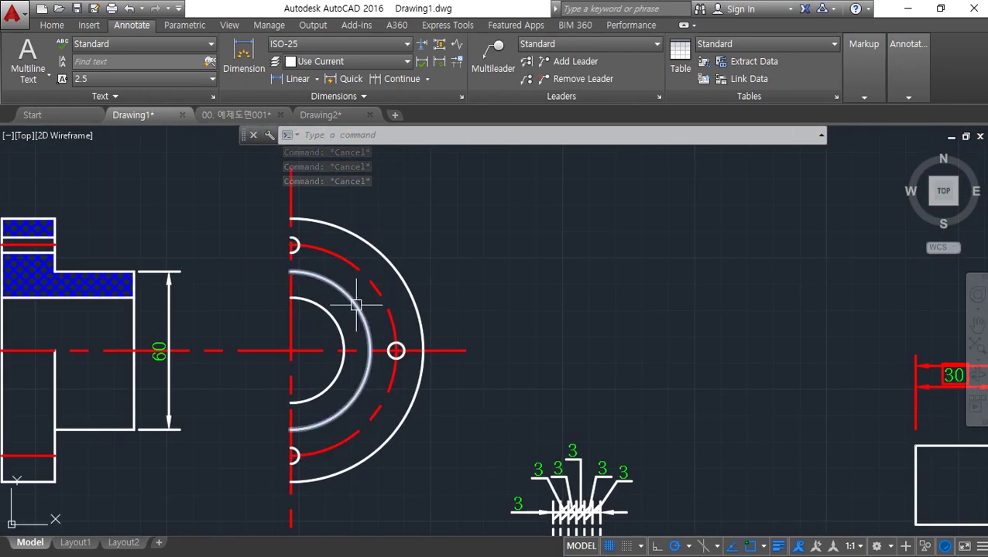
{"action": "left_click", "coordinate": [317, 79]}
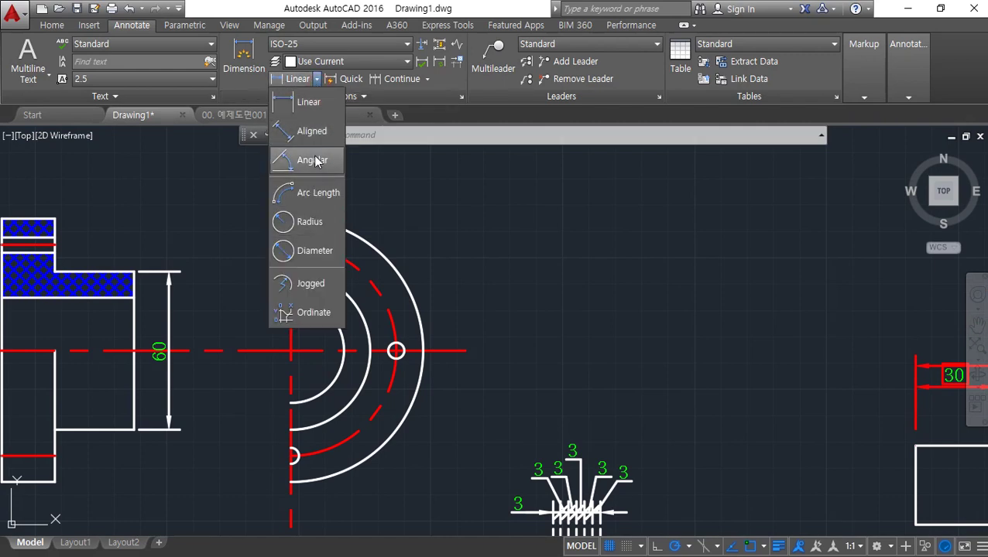
{"action": "left_click", "coordinate": [313, 224]}
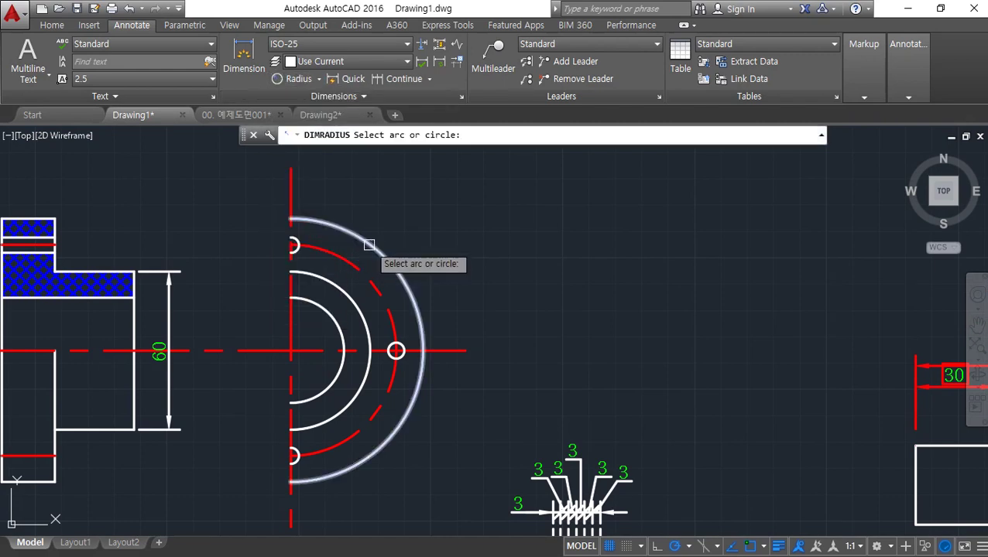
{"action": "left_click", "coordinate": [369, 245]}
{"action": "scroll", "coordinate": [363, 254], "scroll_direction": "up", "scroll_amount": 2}
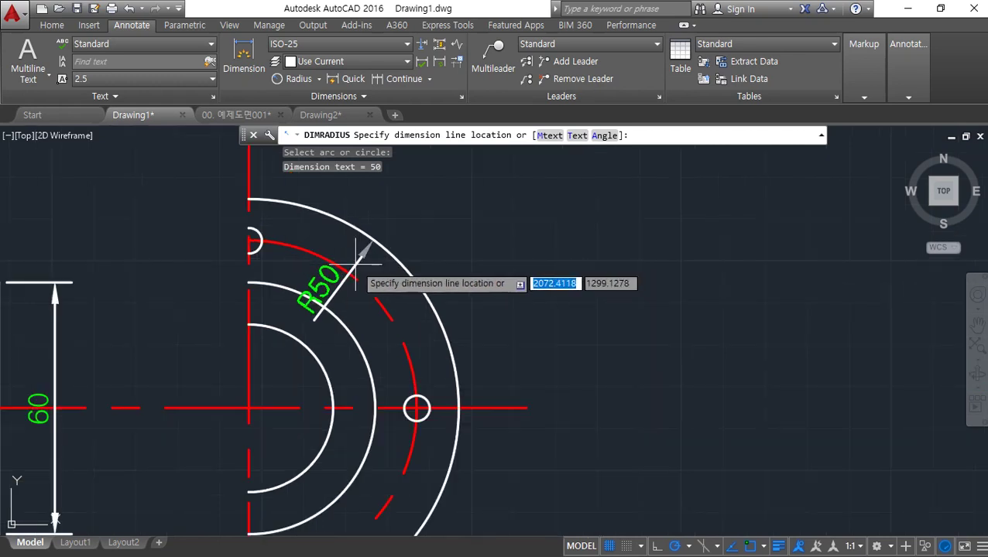
{"action": "left_click", "coordinate": [356, 265]}
{"action": "mouse_move", "coordinate": [335, 369]}
{"action": "left_mouse_down"}
{"action": "mouse_move", "coordinate": [258, 216]}
{"action": "mouse_move", "coordinate": [353, 347]}
{"action": "left_mouse_up"}
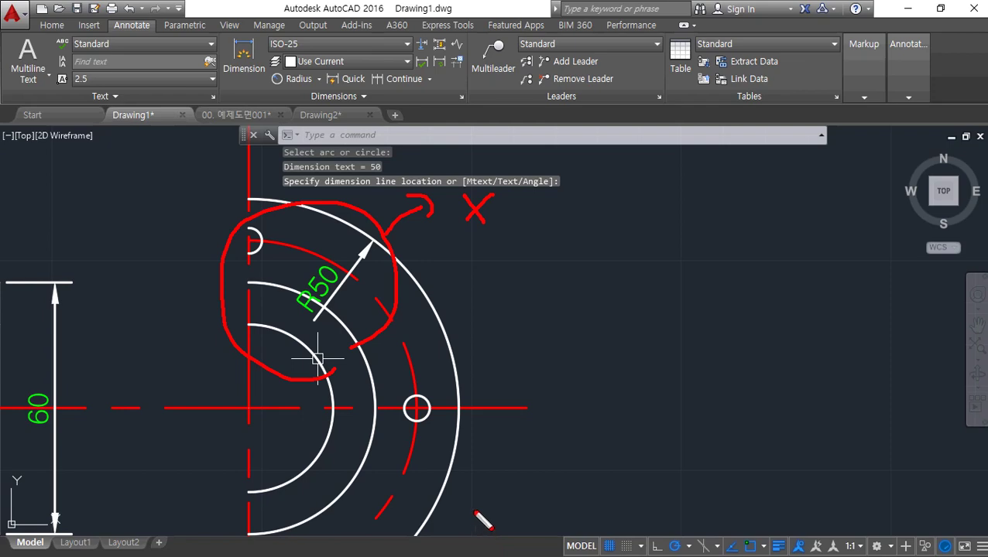
{"action": "key", "text": "Escape"}
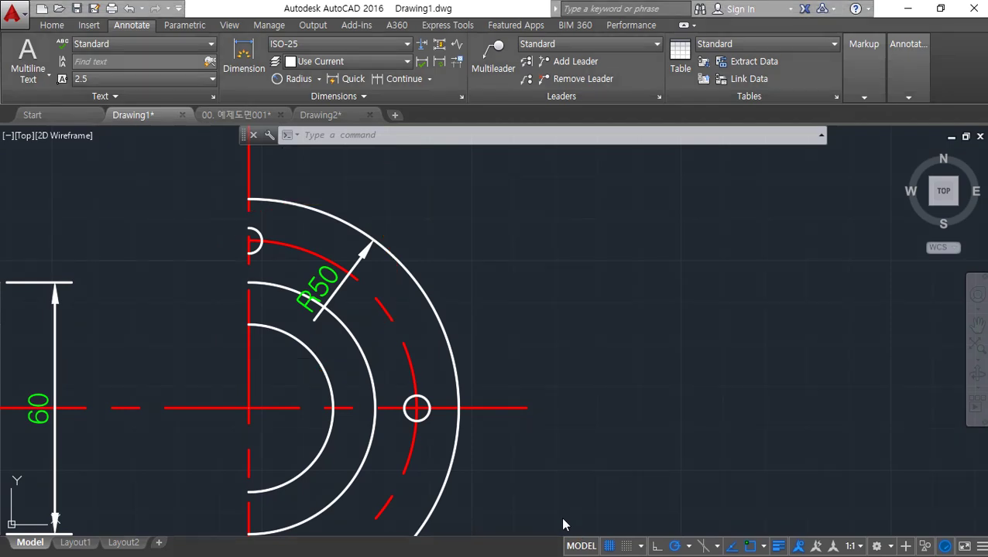
Step: Modify the ISO-25 dimension style so that arrows move outside the extension lines first when space is short
{"action": "type", "text": "d"}
{"action": "key", "text": "Return"}
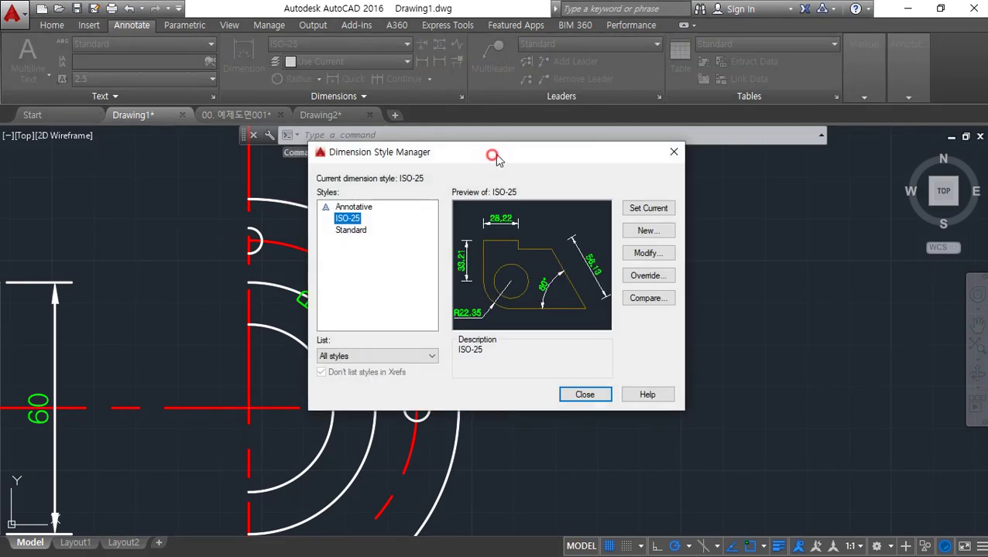
{"action": "left_click_drag", "start_coordinate": [497, 157], "coordinate": [686, 172]}
{"action": "left_click", "coordinate": [832, 267]}
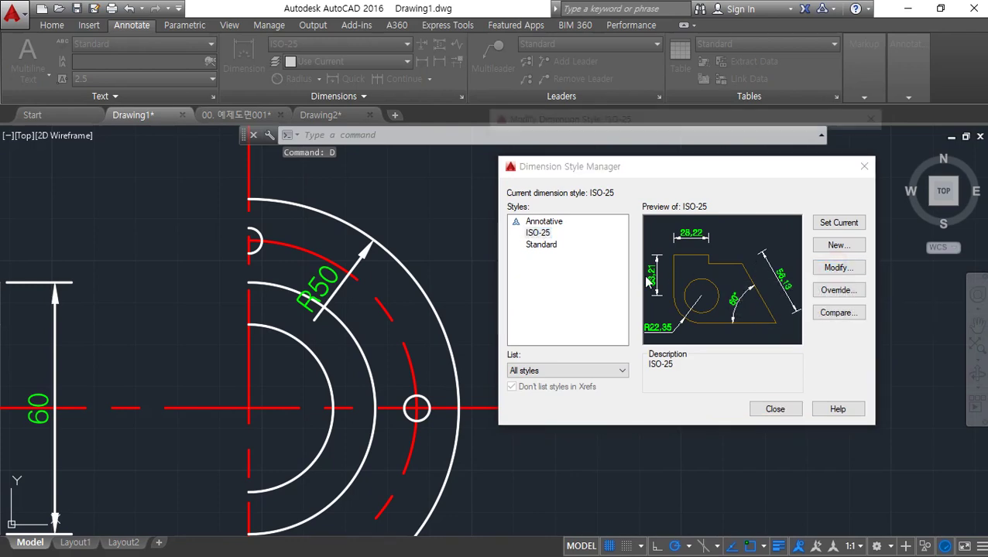
{"action": "left_click", "coordinate": [524, 227]}
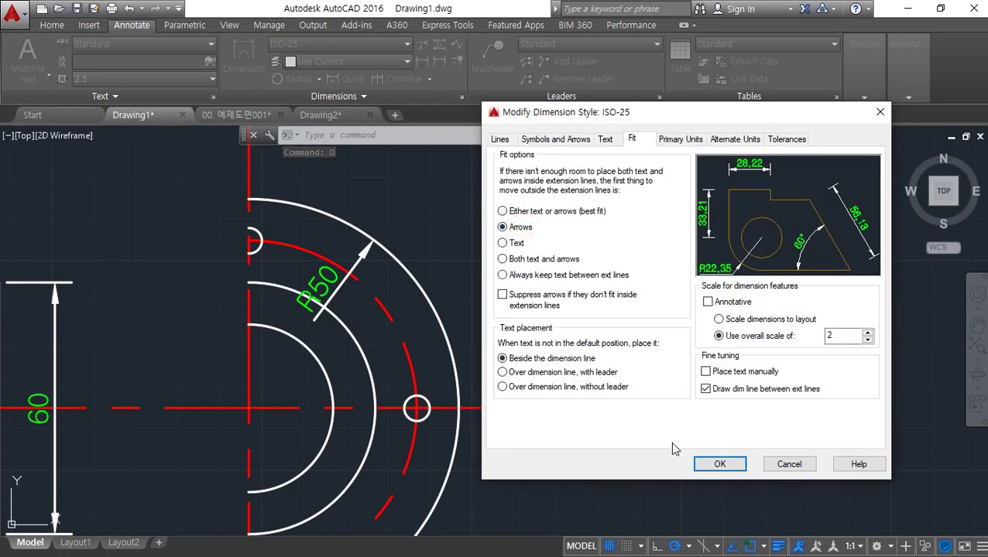
{"action": "left_click", "coordinate": [719, 464]}
{"action": "left_click", "coordinate": [774, 410]}
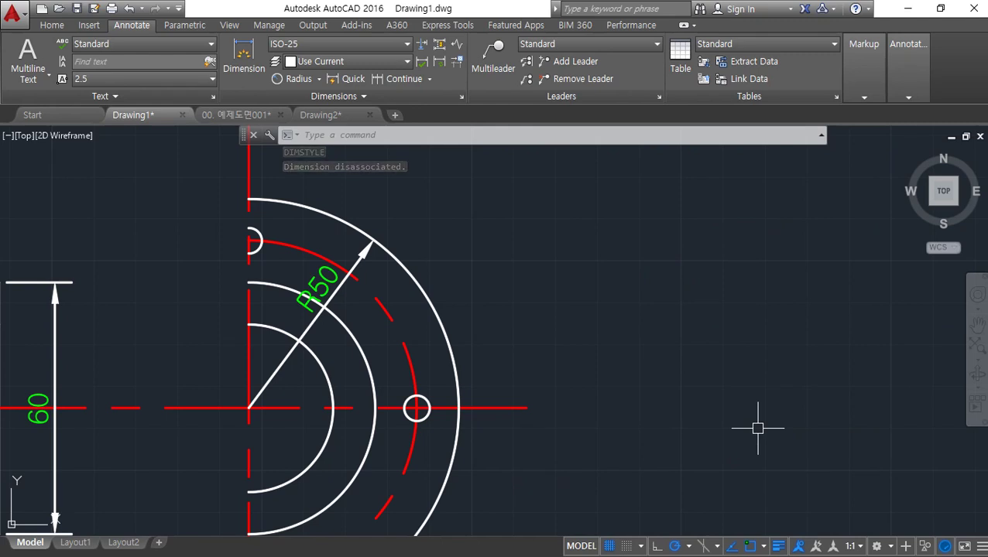
Step: Draw a circle of radius 50 in the empty area beside the half-round view
{"action": "middle_click_drag", "start_coordinate": [591, 293], "coordinate": [256, 340]}
{"action": "type", "text": "c"}
{"action": "key", "text": "Return"}
{"action": "left_click", "coordinate": [440, 328]}
{"action": "type", "text": "50"}
{"action": "key", "text": "Return"}
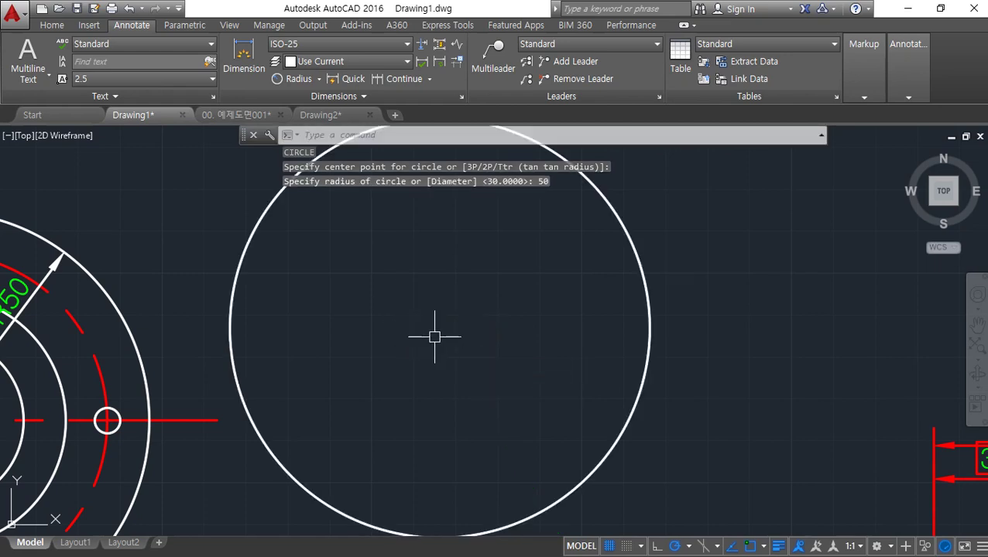
Step: Add a radius dimension to the radius 50 circle, placing its text inside the circle
{"action": "scroll", "coordinate": [408, 322], "scroll_direction": "down", "scroll_amount": 2}
{"action": "left_click", "coordinate": [288, 80]}
{"action": "left_click", "coordinate": [450, 216]}
{"action": "left_click", "coordinate": [403, 279]}
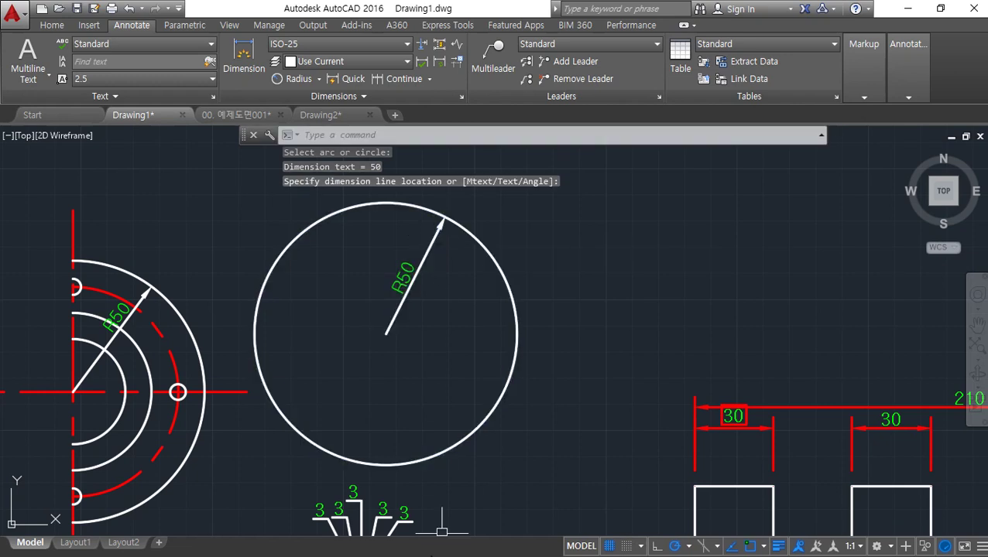
{"action": "middle_click_drag", "start_coordinate": [503, 353], "coordinate": [381, 353]}
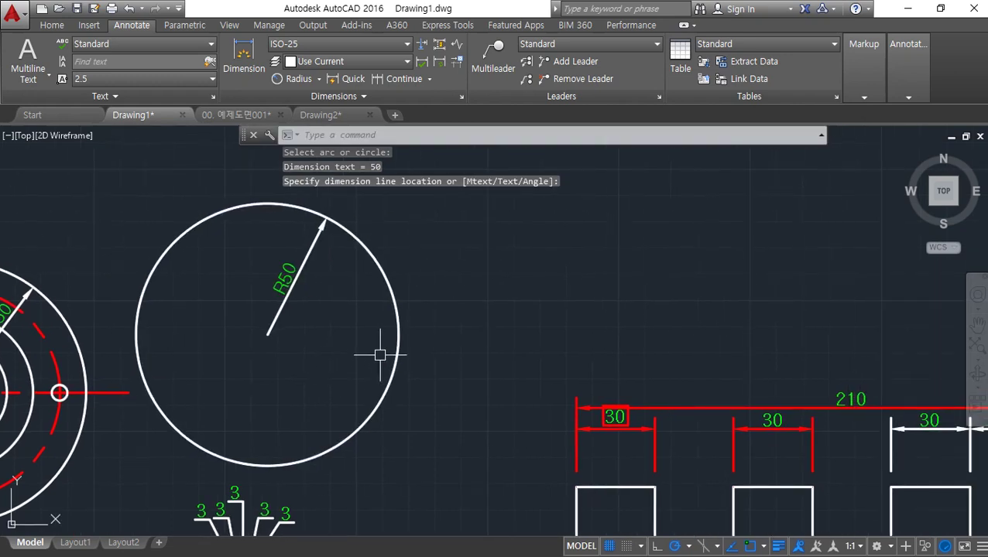
Step: Add a diameter dimension across the radius 50 circle, placing its text inside the circle
{"action": "left_click", "coordinate": [318, 79]}
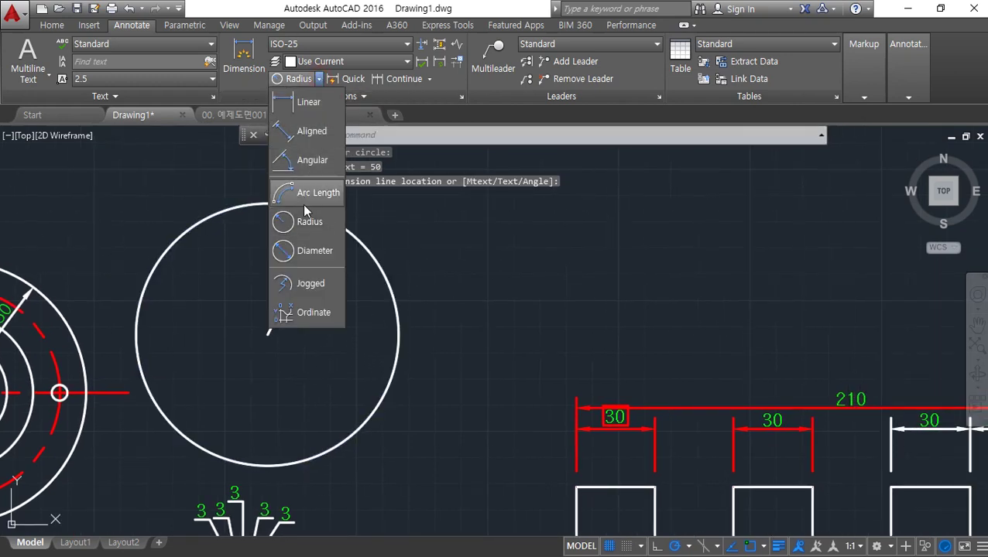
{"action": "left_click", "coordinate": [310, 251]}
{"action": "left_click", "coordinate": [172, 247]}
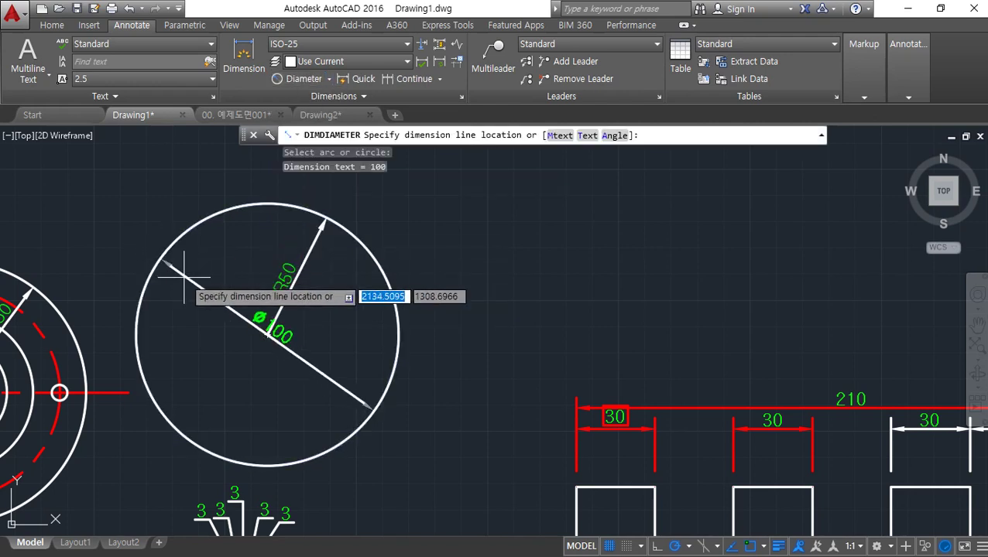
{"action": "left_click", "coordinate": [194, 383]}
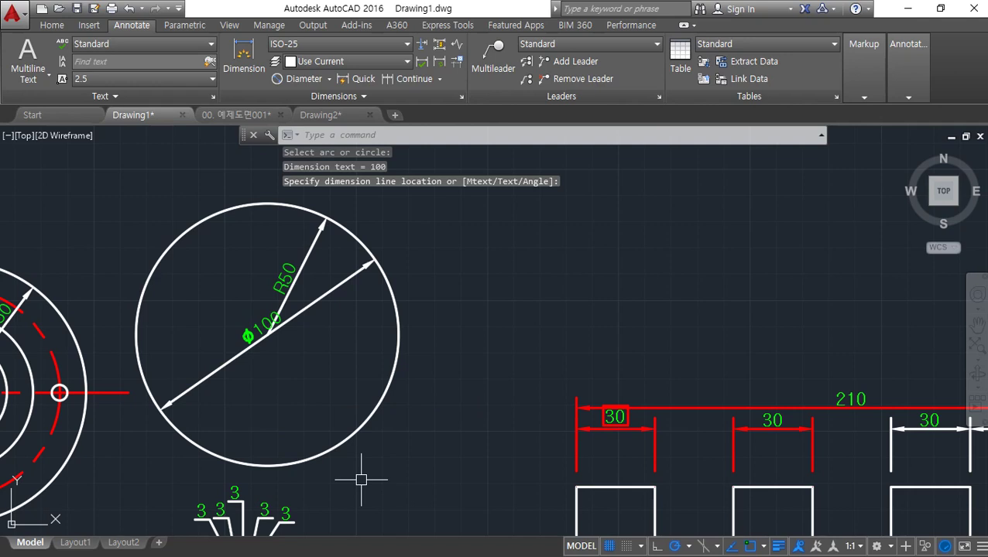
{"action": "mouse_move", "coordinate": [310, 373]}
{"action": "left_mouse_down"}
{"action": "mouse_move", "coordinate": [291, 253]}
{"action": "mouse_move", "coordinate": [230, 288]}
{"action": "mouse_move", "coordinate": [299, 393]}
{"action": "left_mouse_up"}
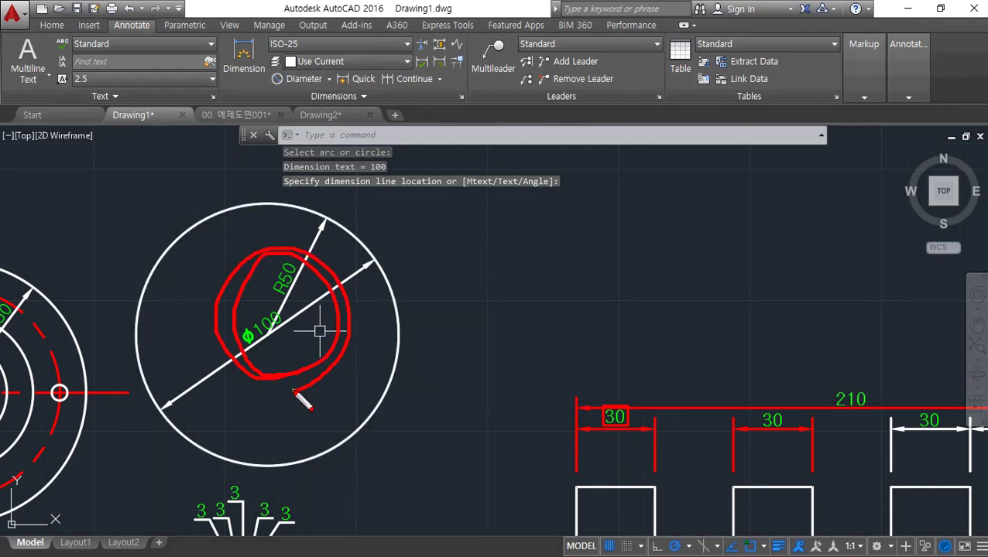
{"action": "key", "text": "Escape"}
Step: Modify the ISO-25 dimension style's fit option to Either text or arrows (best fit)
{"action": "middle_click_drag", "start_coordinate": [447, 326], "coordinate": [421, 347]}
{"action": "type", "text": "d"}
{"action": "key", "text": "Return"}
{"action": "left_click", "coordinate": [645, 254]}
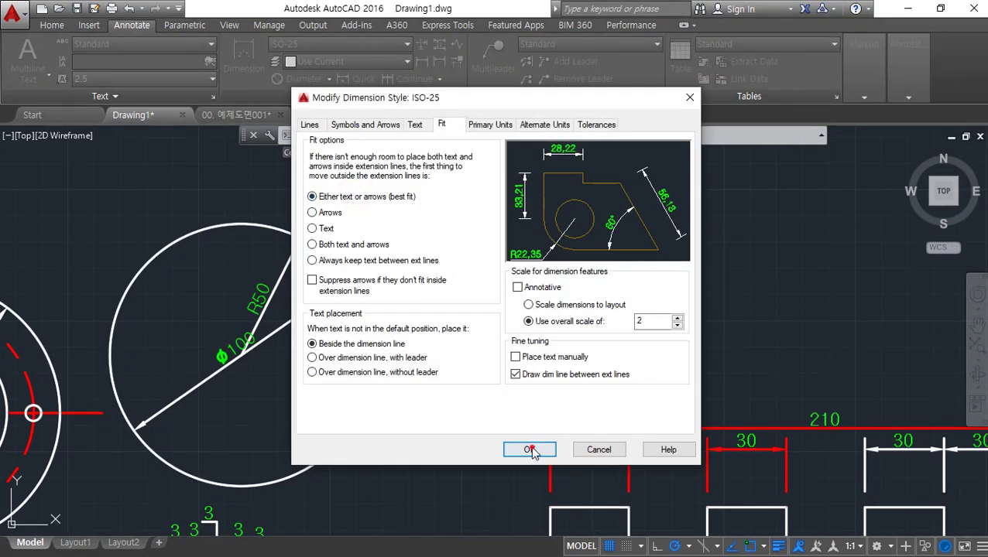
{"action": "left_click", "coordinate": [529, 450]}
{"action": "left_click", "coordinate": [581, 391]}
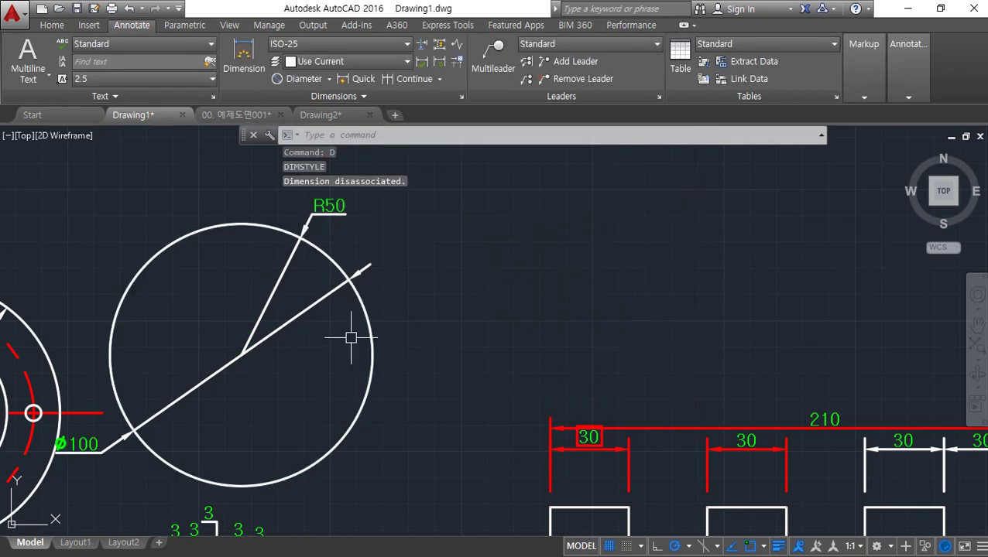
Step: Erase both the radius and the diameter dimension of the large circle
{"action": "middle_click_drag", "start_coordinate": [351, 337], "coordinate": [388, 359]}
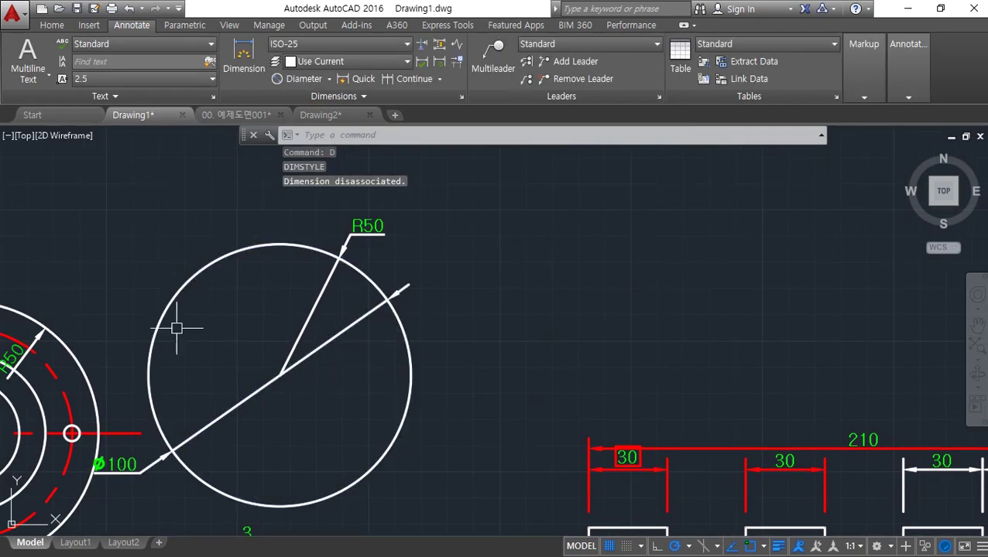
{"action": "middle_click_drag", "start_coordinate": [463, 330], "coordinate": [452, 329]}
{"action": "left_click", "coordinate": [287, 399]}
{"action": "left_click", "coordinate": [231, 286]}
{"action": "type", "text": "e"}
{"action": "key", "text": "Return"}
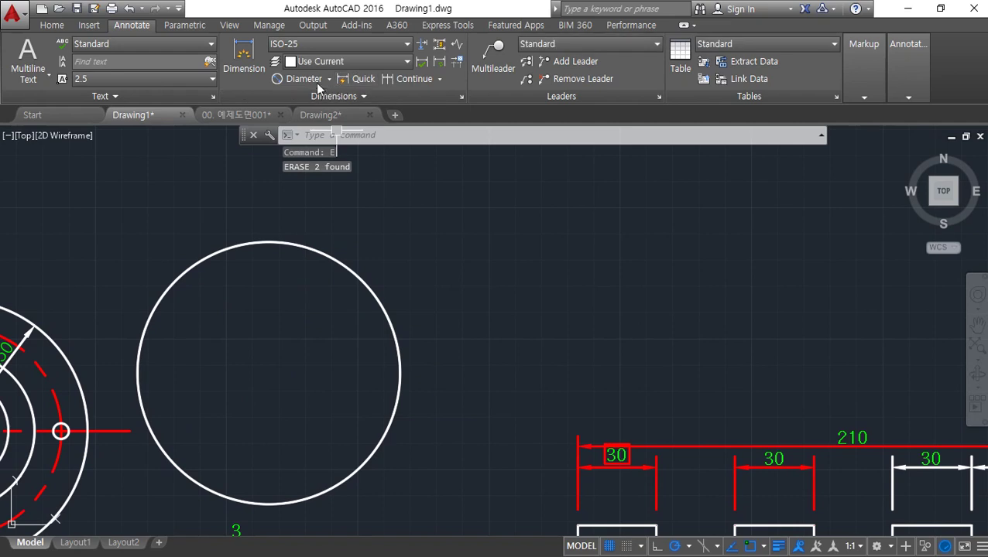
Step: Add new diameter and radius dimensions to the large circle, placing both texts inside its upper half
{"action": "left_click", "coordinate": [308, 81]}
{"action": "left_click", "coordinate": [337, 261]}
{"action": "left_click", "coordinate": [314, 296]}
{"action": "key", "text": "Return"}
{"action": "left_click", "coordinate": [329, 78]}
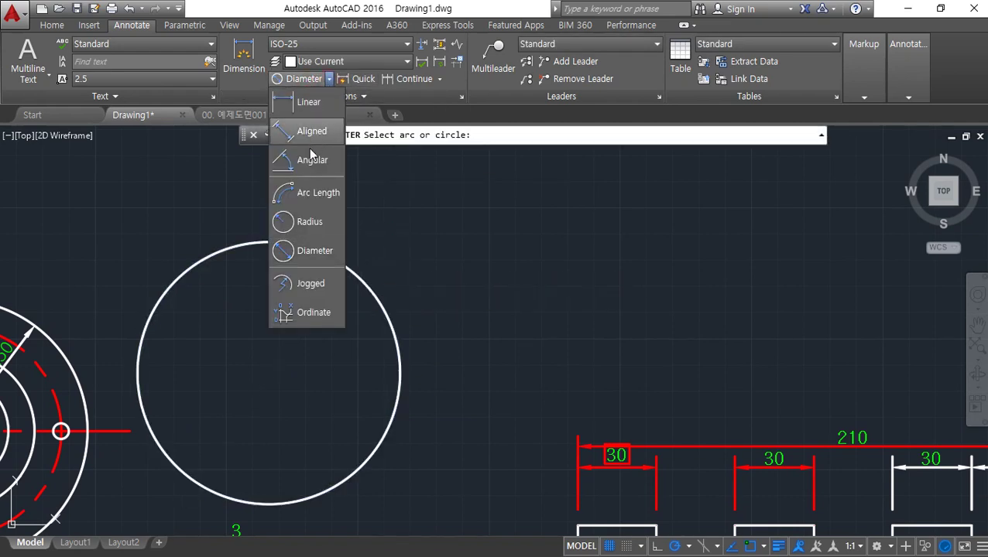
{"action": "left_click", "coordinate": [302, 222]}
{"action": "left_click", "coordinate": [203, 267]}
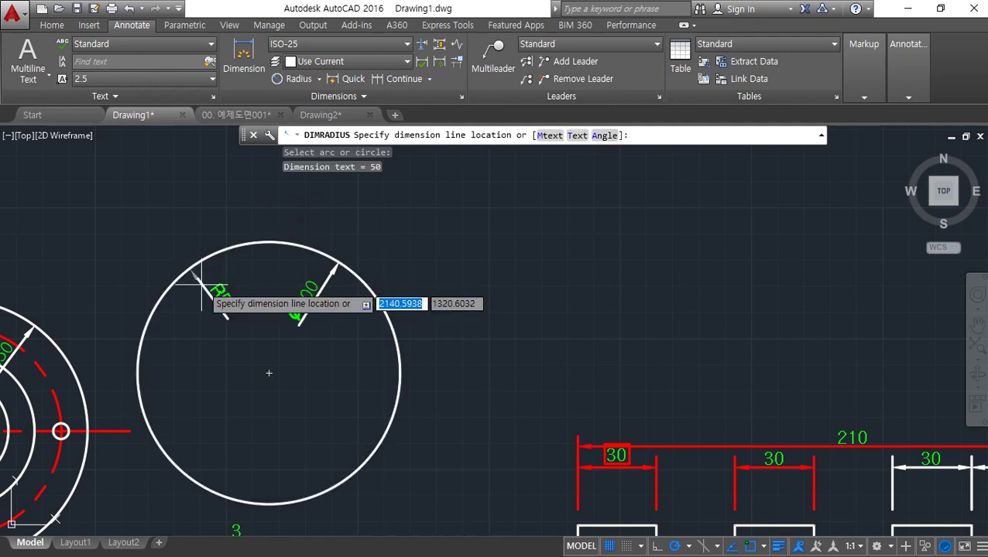
{"action": "left_click", "coordinate": [239, 313]}
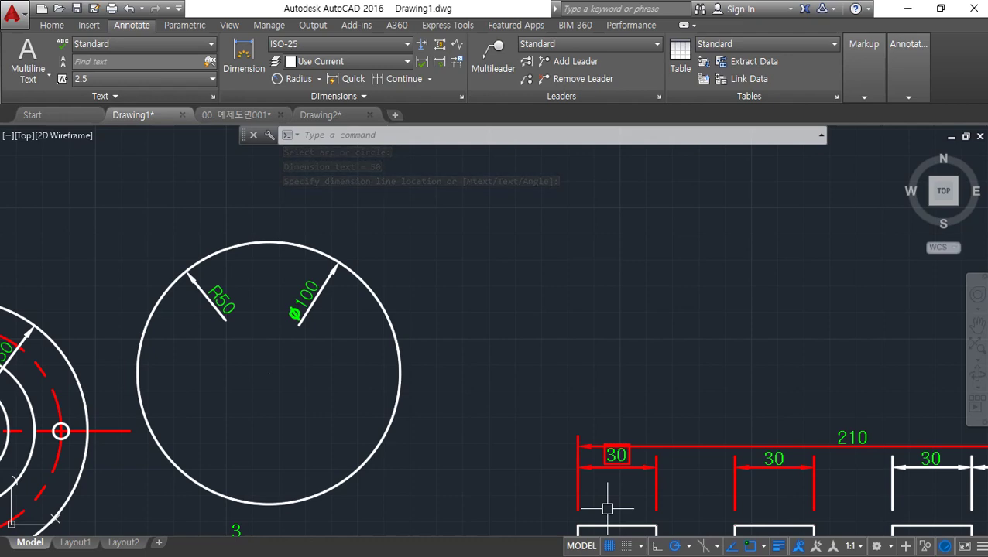
Step: Modify the ISO-25 dimension style's fit option to Arrows so that arrows move outside first
{"action": "type", "text": "d"}
{"action": "key", "text": "Return"}
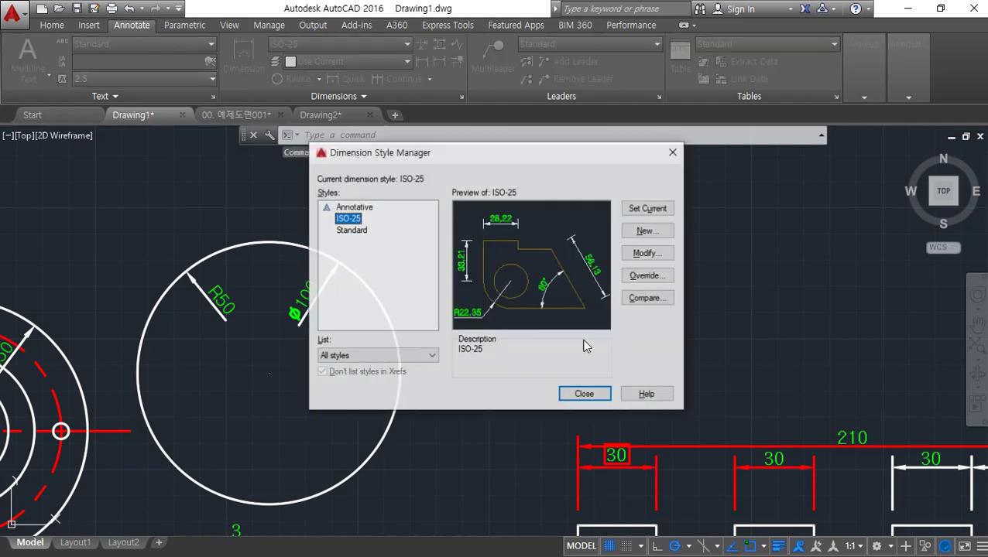
{"action": "left_click", "coordinate": [633, 252]}
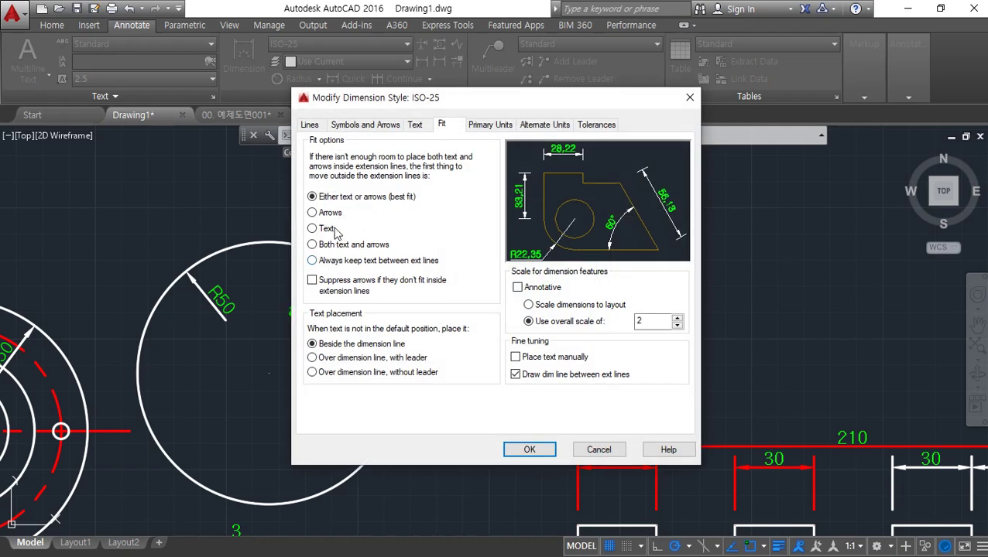
{"action": "left_click", "coordinate": [313, 212]}
{"action": "left_click", "coordinate": [528, 449]}
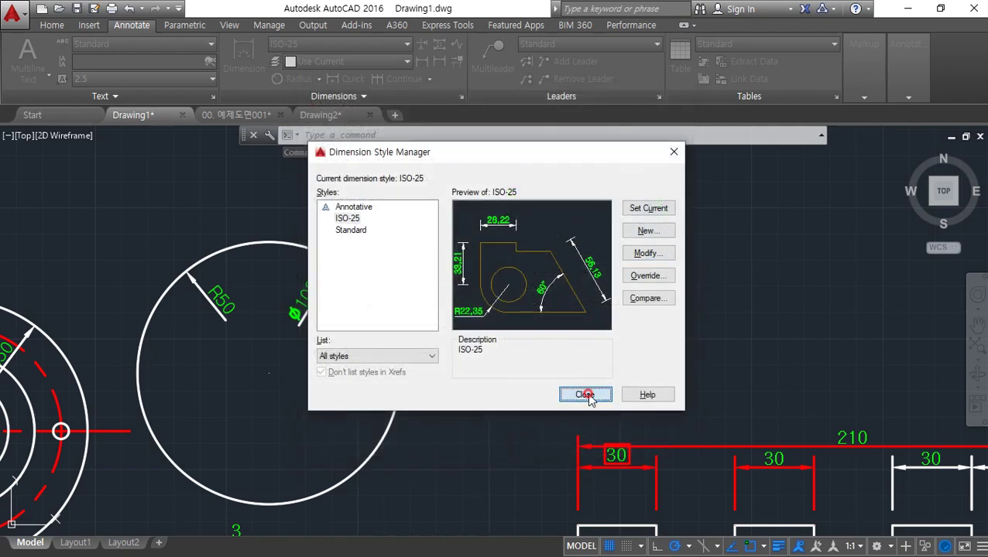
{"action": "left_click", "coordinate": [585, 397]}
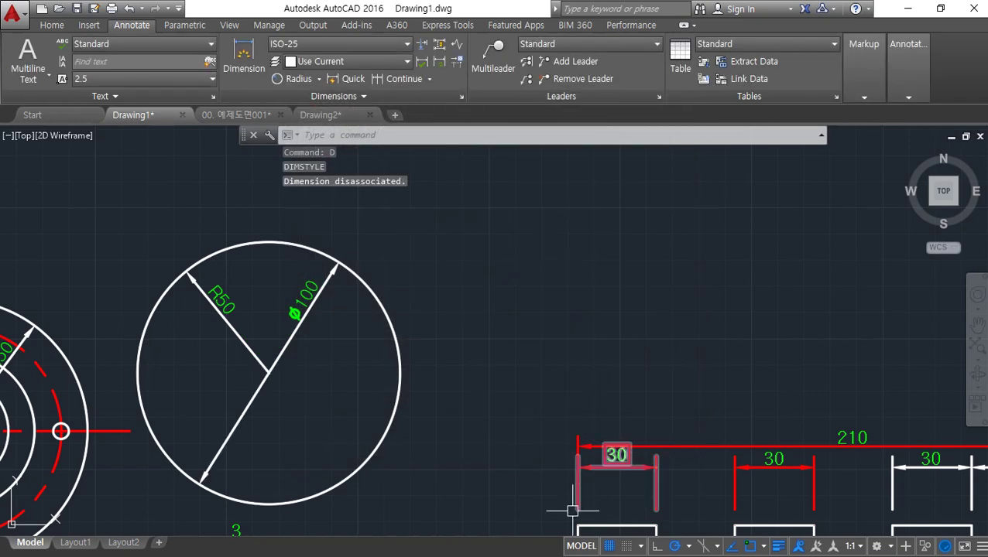
{"action": "left_click", "coordinate": [312, 296]}
{"action": "key", "text": "Escape"}
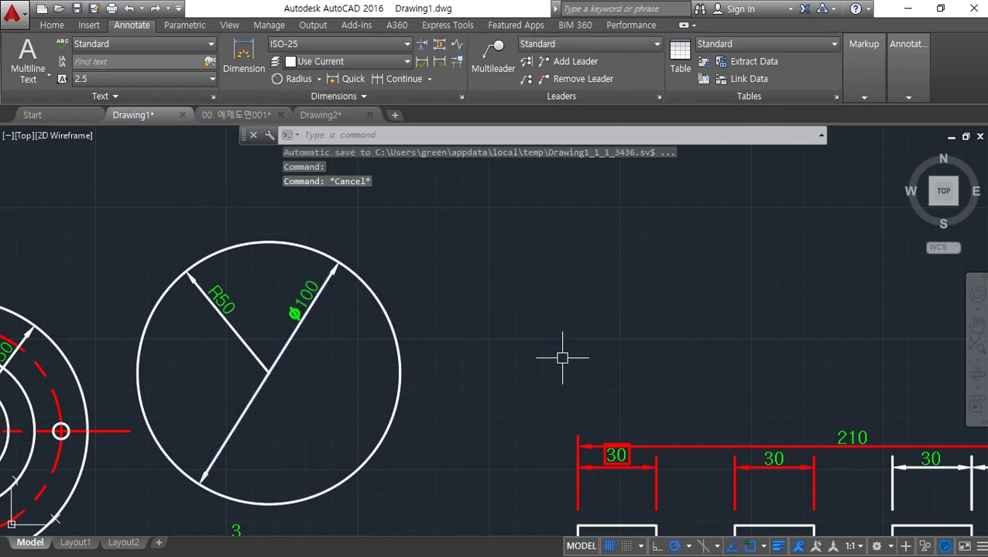
Step: Draw two separate circles of radius 5 side by side to the right of the large circle
{"action": "type", "text": "c"}
{"action": "key", "text": "Return"}
{"action": "left_click", "coordinate": [524, 314]}
{"action": "type", "text": "5"}
{"action": "key", "text": "Return"}
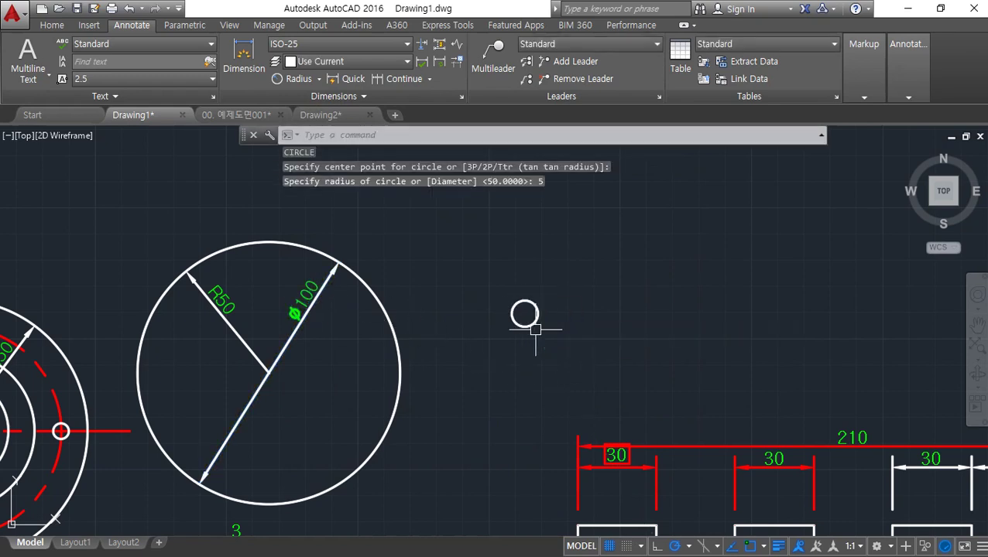
{"action": "key", "text": "Return"}
{"action": "left_click", "coordinate": [644, 313]}
{"action": "key", "text": "Return"}
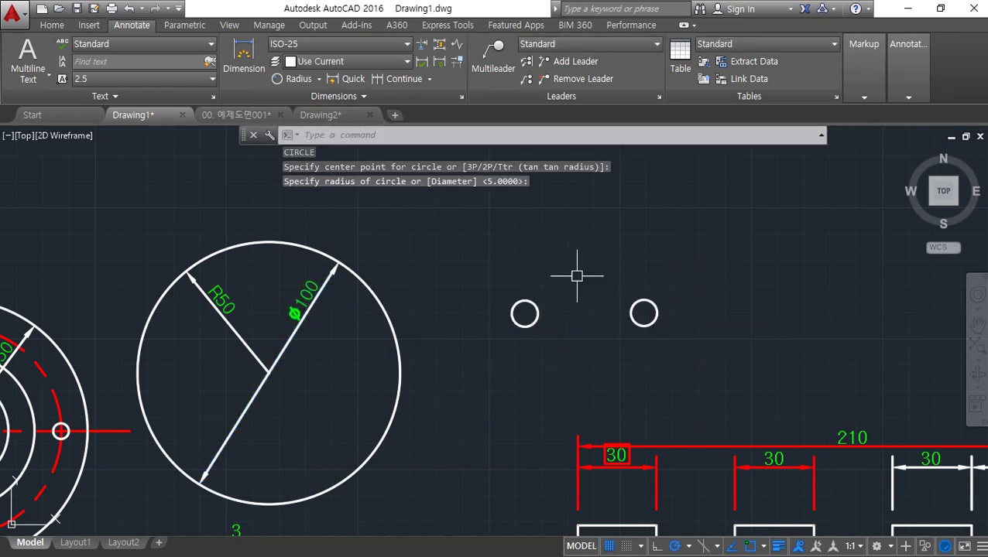
Step: Add a radius dimension to the left small circle, placing its text outside to the upper right
{"action": "scroll", "coordinate": [568, 329], "scroll_direction": "up", "scroll_amount": 5}
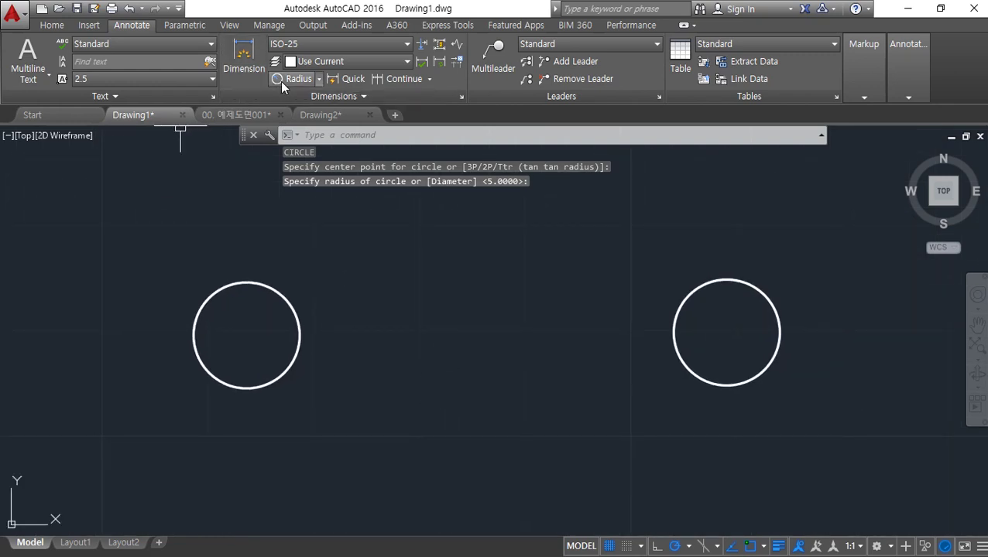
{"action": "left_click", "coordinate": [304, 79]}
{"action": "left_click", "coordinate": [275, 291]}
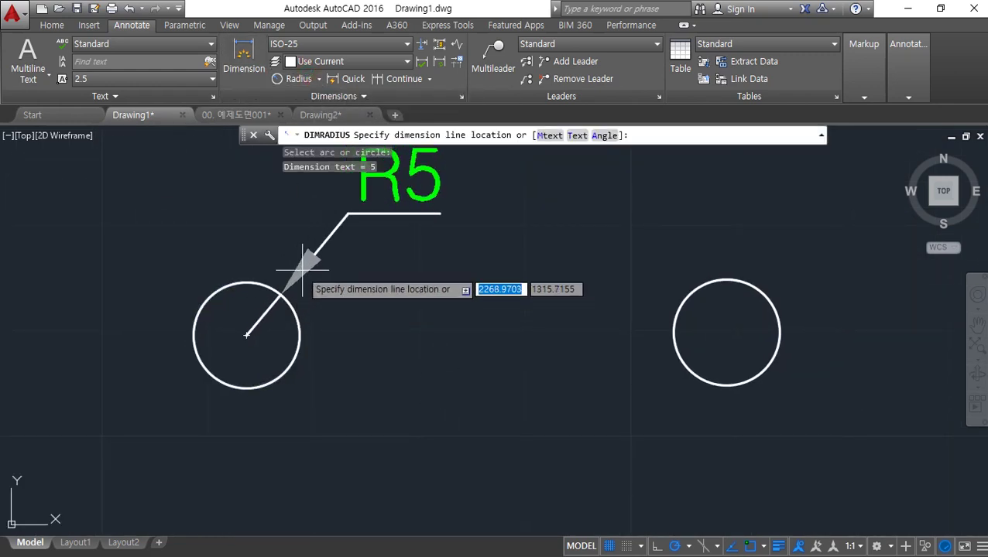
{"action": "middle_click_drag", "start_coordinate": [322, 374], "coordinate": [214, 454]}
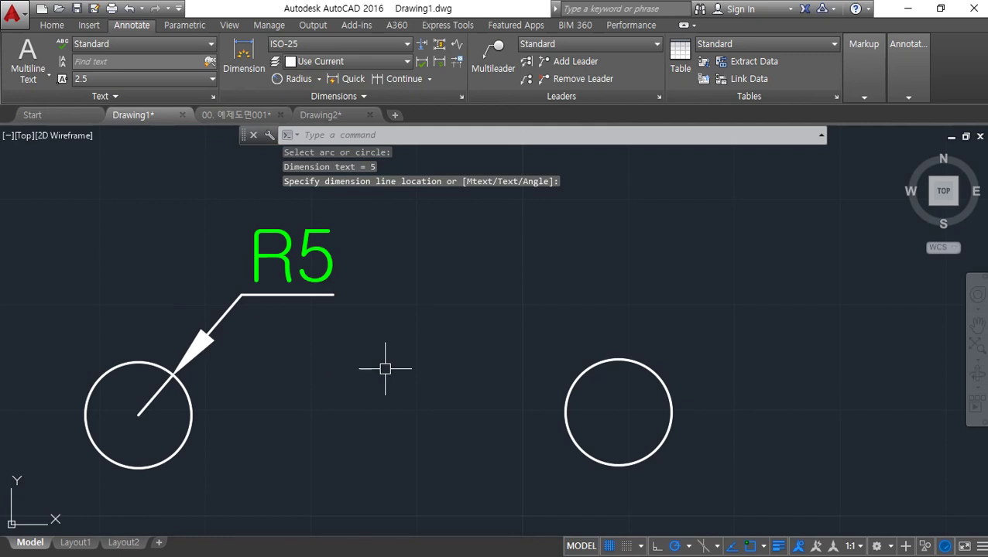
Step: Add a diameter dimension to the right small circle, placing its text outside to the upper right
{"action": "left_click", "coordinate": [306, 79]}
{"action": "left_click", "coordinate": [318, 79]}
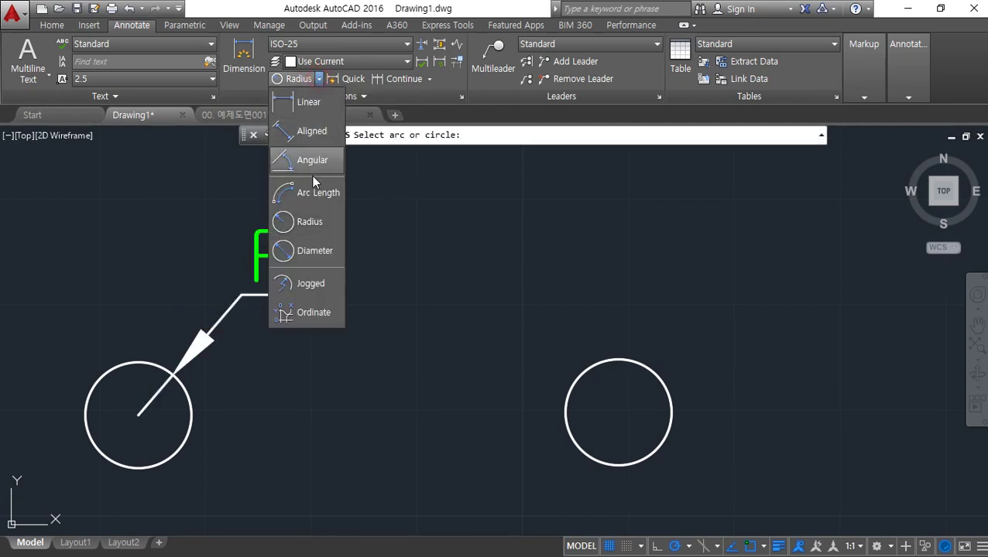
{"action": "left_click", "coordinate": [316, 251]}
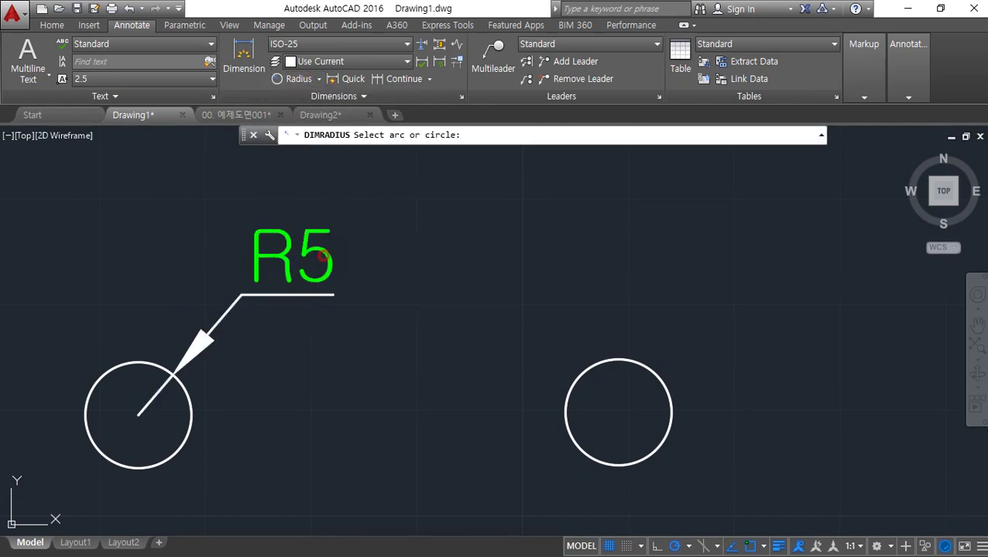
{"action": "left_click", "coordinate": [642, 360]}
{"action": "left_click", "coordinate": [670, 330]}
{"action": "scroll", "coordinate": [661, 341], "scroll_direction": "down", "scroll_amount": 3}
{"action": "mouse_move", "coordinate": [657, 357]}
{"action": "middle_mouse_down"}
{"action": "mouse_move", "coordinate": [569, 372]}
{"action": "mouse_move", "coordinate": [573, 387]}
{"action": "middle_mouse_up"}
{"action": "mouse_move", "coordinate": [804, 450]}
{"action": "left_mouse_down"}
{"action": "mouse_move", "coordinate": [21, 357]}
{"action": "mouse_move", "coordinate": [974, 254]}
{"action": "mouse_move", "coordinate": [703, 489]}
{"action": "left_mouse_up"}
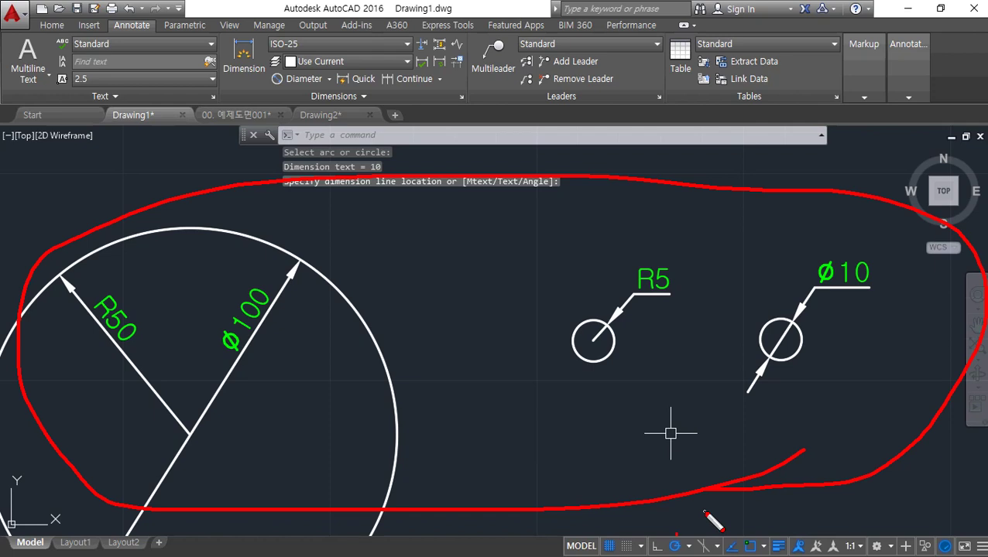
{"action": "key", "text": "Escape"}
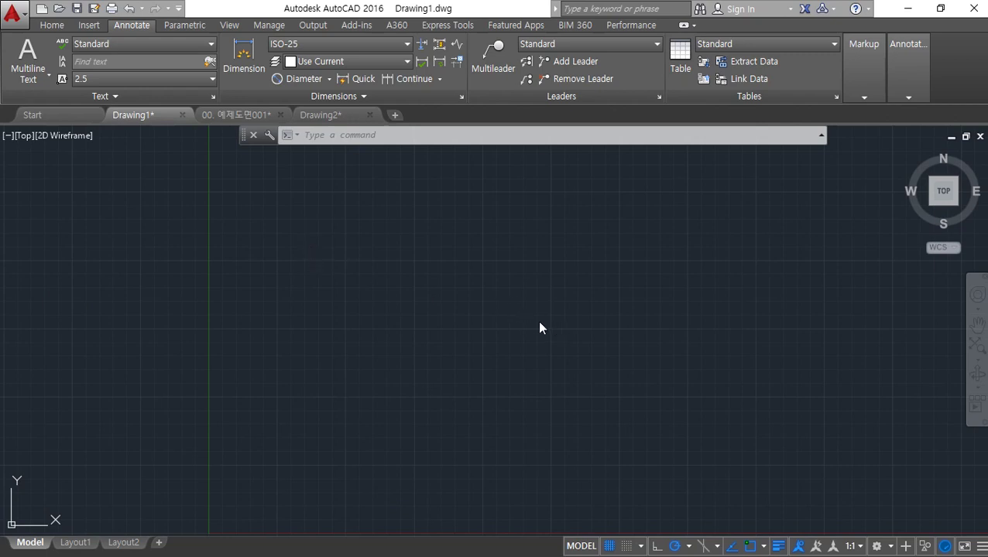
Step: Draw a 1000 by 1000 rectangle in an empty area of the drawing
{"action": "type", "text": "rec"}
{"action": "key", "text": "Return"}
{"action": "left_click", "coordinate": [344, 395]}
{"action": "type", "text": "1000"}
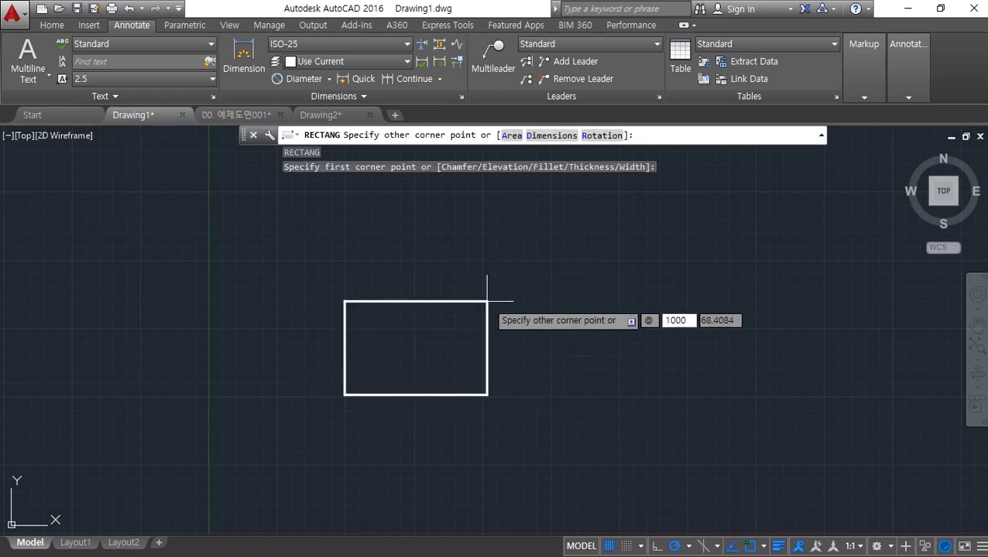
{"action": "key", "text": "Tab"}
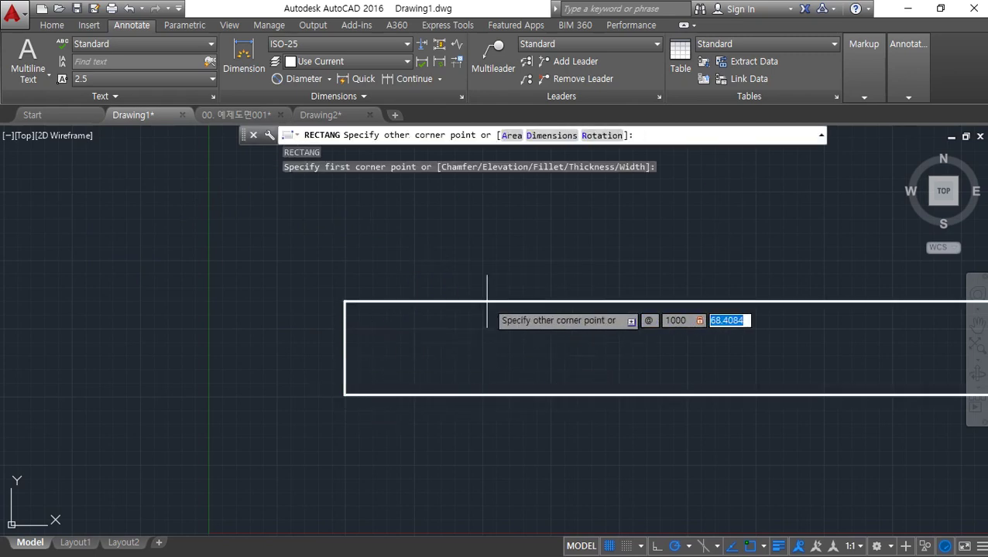
{"action": "type", "text": "10"}
{"action": "key", "text": "Return"}
Step: Add a horizontal linear dimension to the top edge of the 1000 by 1000 square, placed above the edge
{"action": "type", "text": "z"}
{"action": "key", "text": "Return"}
{"action": "scroll", "coordinate": [498, 281], "scroll_direction": "down", "scroll_amount": 3}
{"action": "type", "text": "a"}
{"action": "key", "text": "Return"}
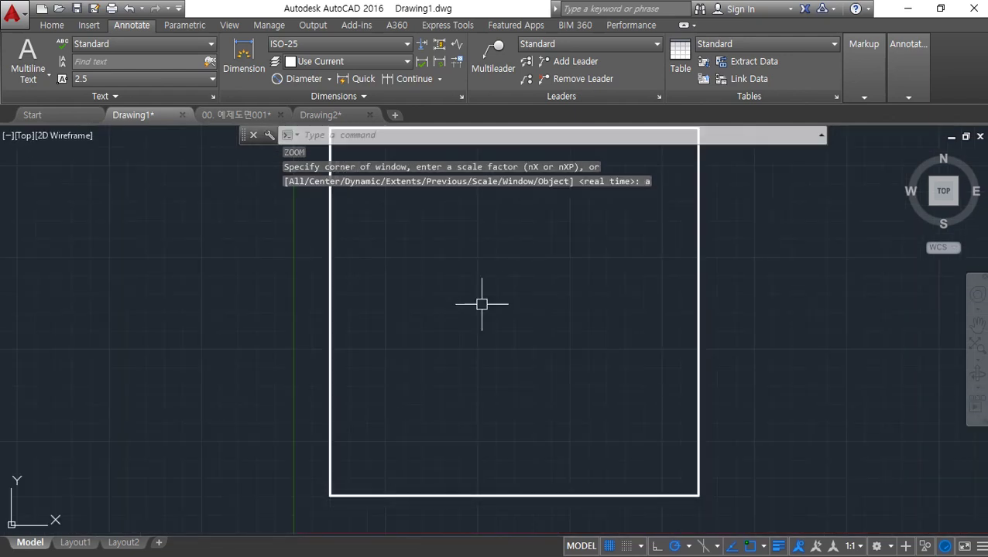
{"action": "middle_click_drag", "start_coordinate": [479, 249], "coordinate": [448, 388]}
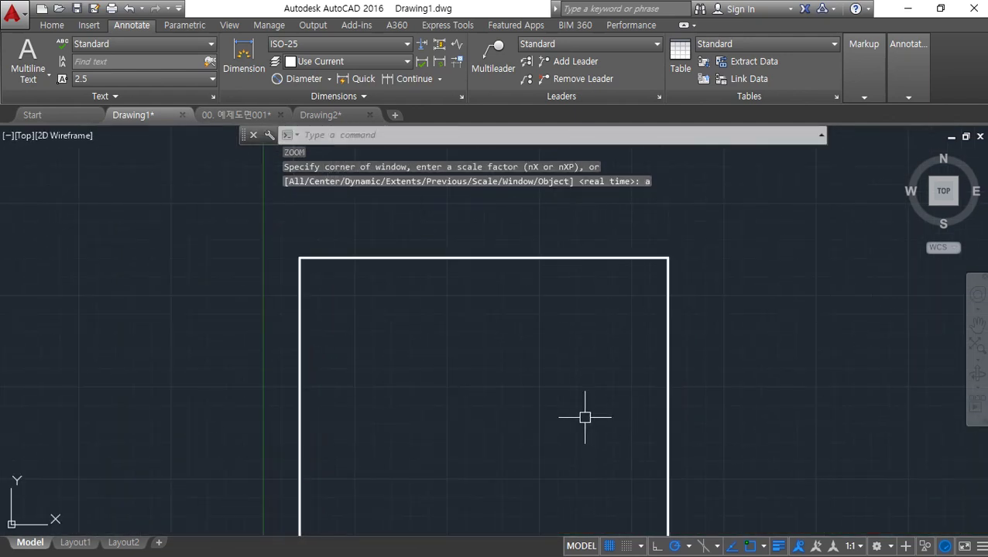
{"action": "left_click", "coordinate": [329, 79]}
{"action": "left_click", "coordinate": [309, 102]}
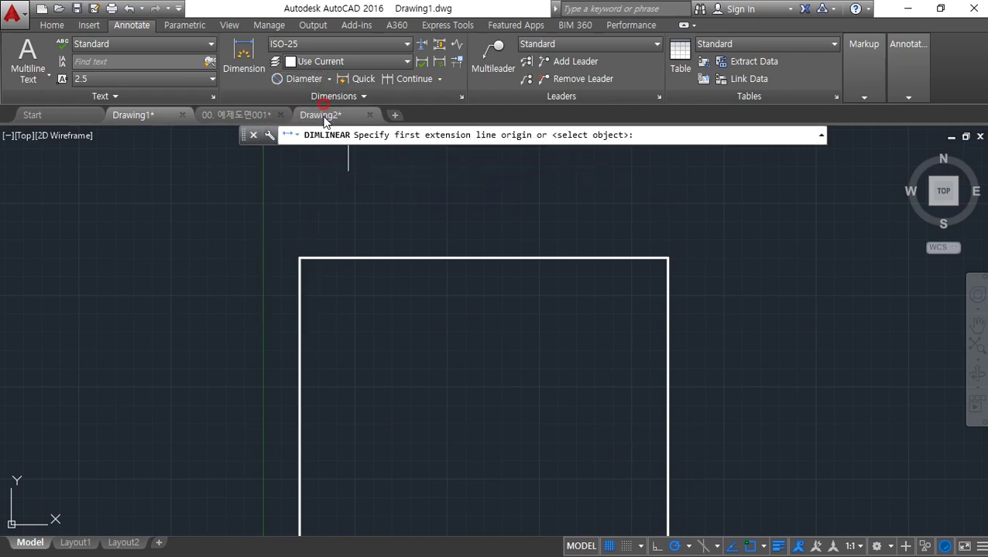
{"action": "left_click", "coordinate": [300, 257]}
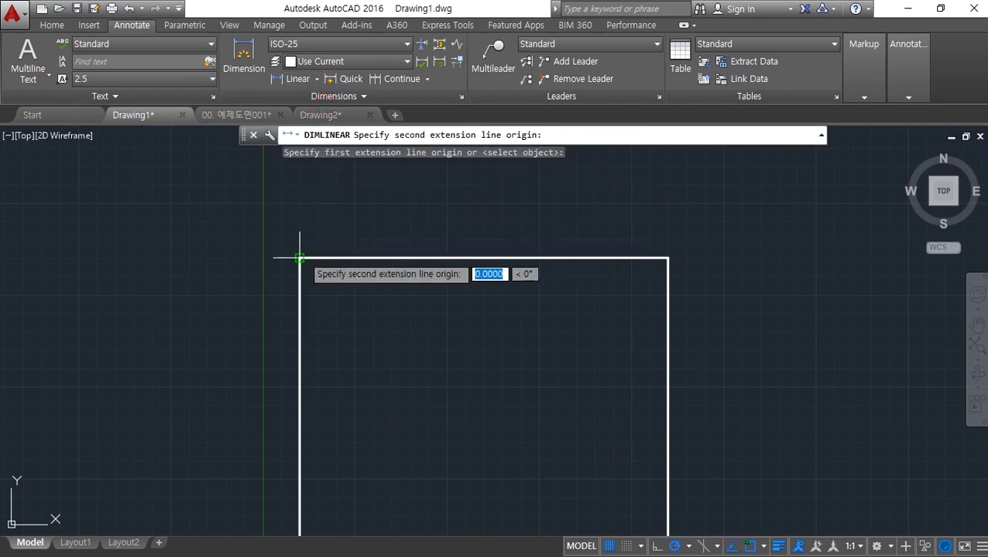
{"action": "left_click", "coordinate": [667, 257]}
{"action": "left_click", "coordinate": [467, 221]}
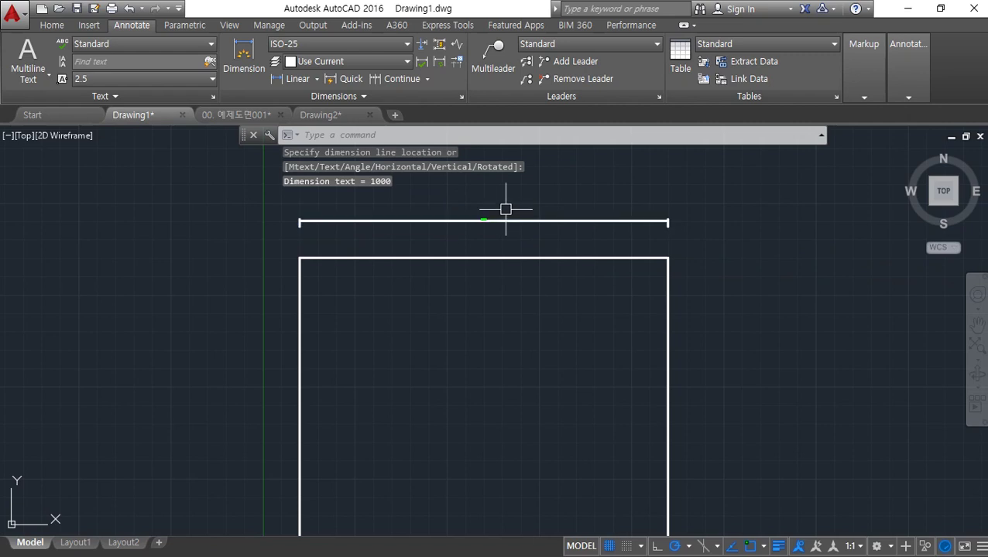
Step: Set the overall scale of the ISO-25 dimension style to 10 and apply it to the drawing
{"action": "scroll", "coordinate": [480, 215], "scroll_direction": "up", "scroll_amount": 8}
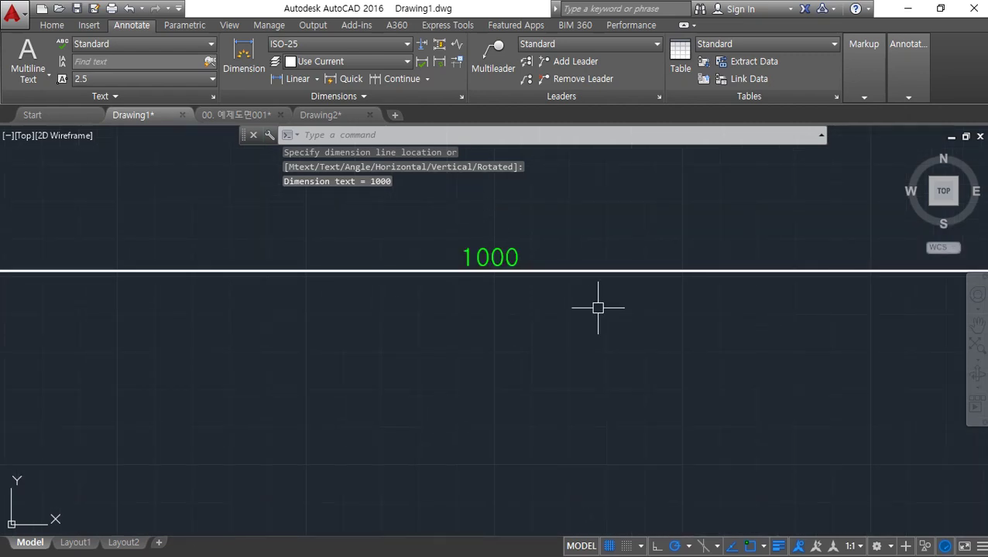
{"action": "scroll", "coordinate": [598, 308], "scroll_direction": "down", "scroll_amount": 3}
{"action": "key", "text": "Escape"}
{"action": "middle_click_drag", "start_coordinate": [596, 348], "coordinate": [494, 312]}
{"action": "type", "text": "d"}
{"action": "key", "text": "Return"}
{"action": "left_click", "coordinate": [654, 253]}
{"action": "double_click", "coordinate": [643, 321]}
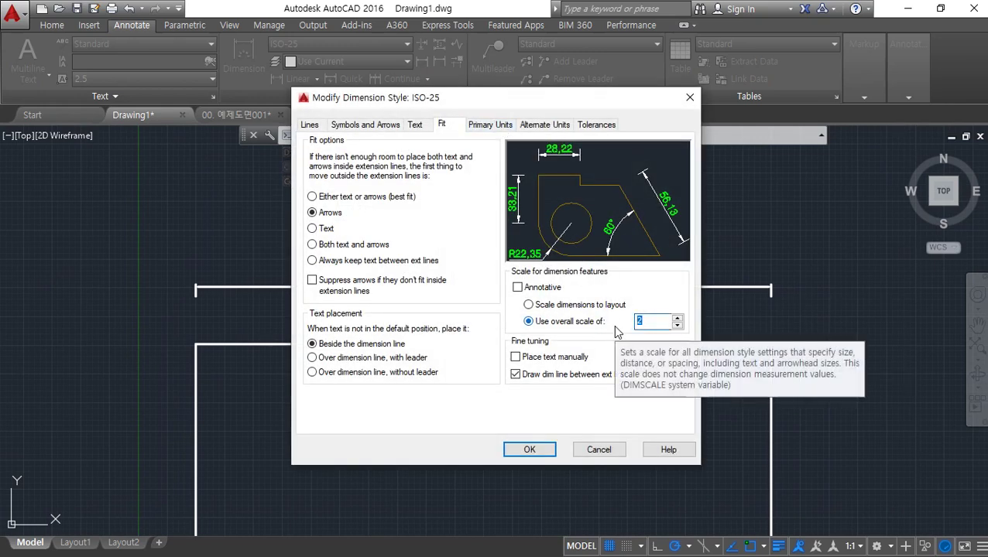
{"action": "type", "text": "10"}
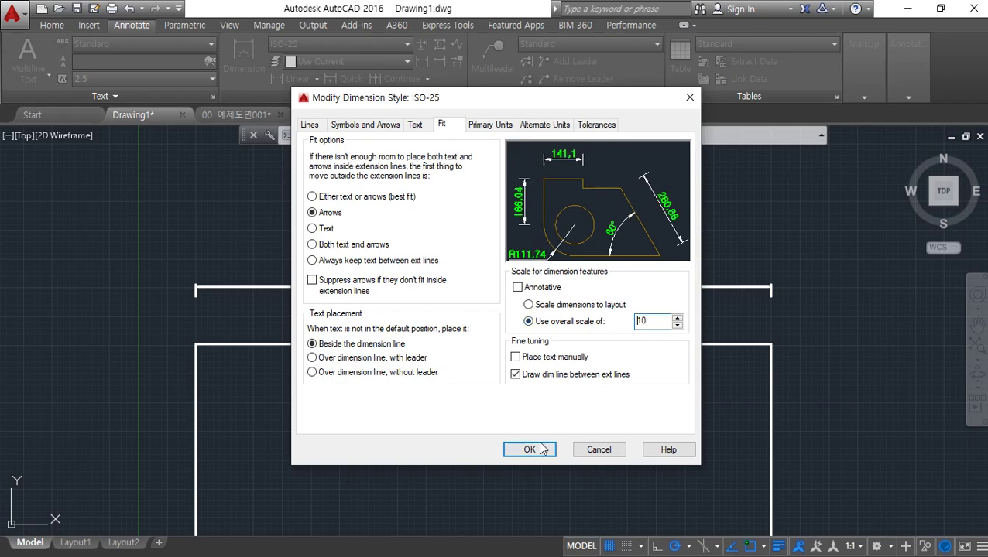
{"action": "left_click", "coordinate": [542, 450]}
{"action": "left_click", "coordinate": [586, 395]}
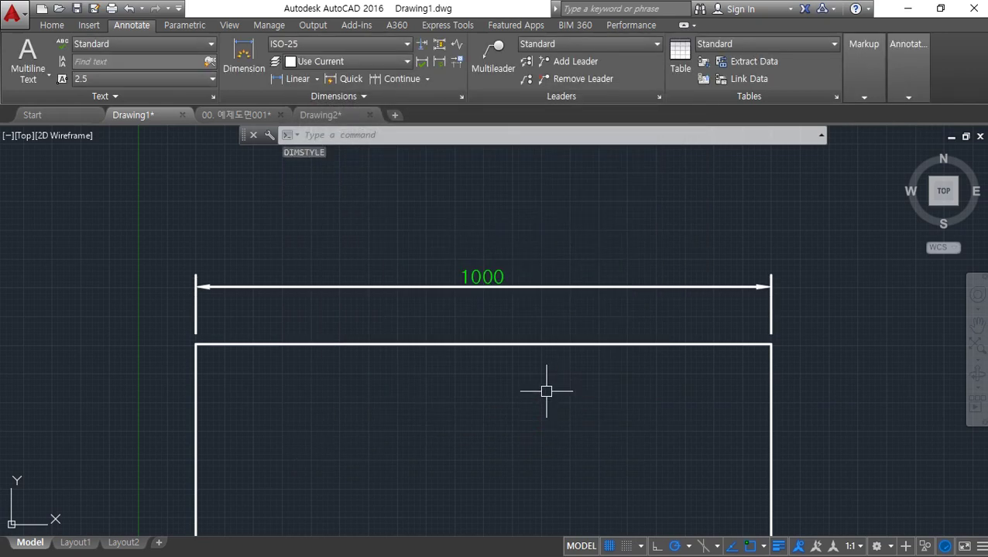
Step: Review the linear unit format choices in the ISO-25 dimension style's primary units, keeping Decimal selected
{"action": "scroll", "coordinate": [507, 276], "scroll_direction": "up", "scroll_amount": 2}
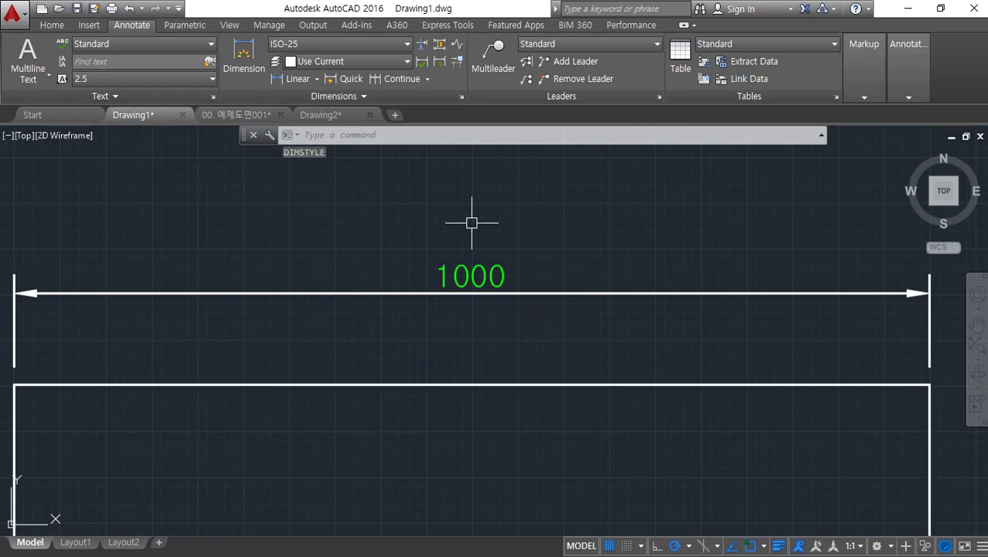
{"action": "middle_click_drag", "start_coordinate": [497, 314], "coordinate": [247, 333]}
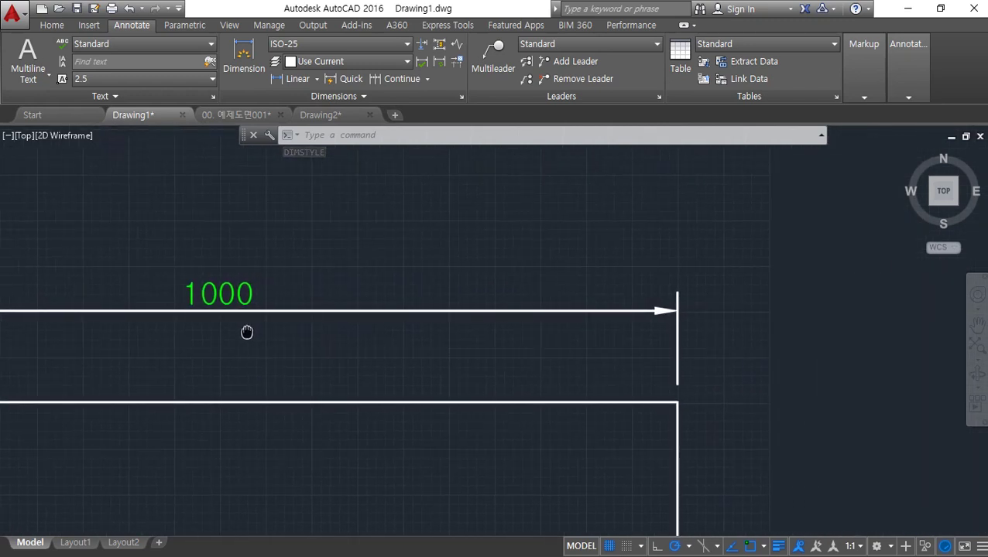
{"action": "type", "text": "D"}
{"action": "key", "text": "Return"}
{"action": "left_click_drag", "start_coordinate": [398, 157], "coordinate": [552, 182]}
{"action": "left_click", "coordinate": [810, 278]}
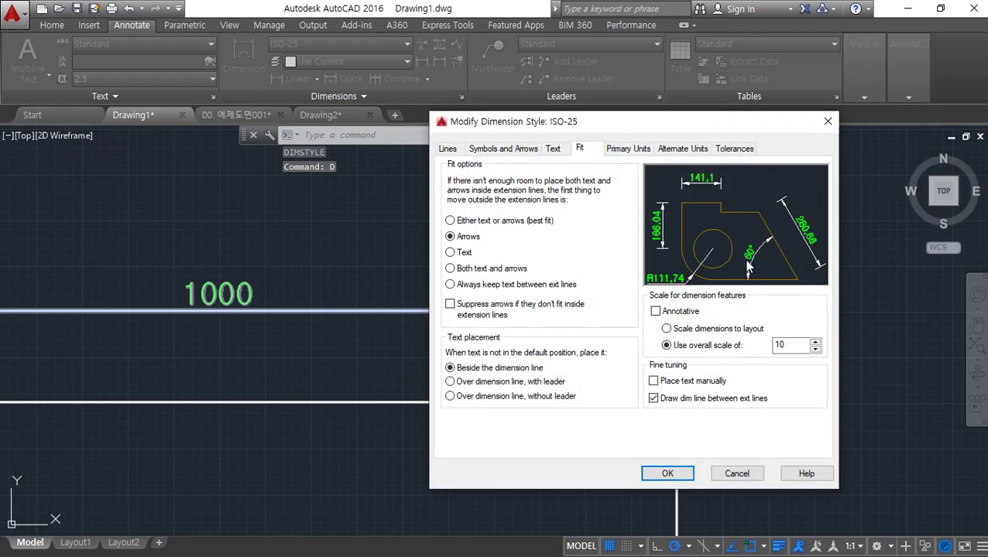
{"action": "left_click", "coordinate": [629, 149]}
{"action": "key", "text": "ctrl+alt+d"}
{"action": "mouse_move", "coordinate": [647, 160]}
{"action": "left_mouse_down"}
{"action": "mouse_move", "coordinate": [652, 140]}
{"action": "mouse_move", "coordinate": [653, 162]}
{"action": "left_mouse_up"}
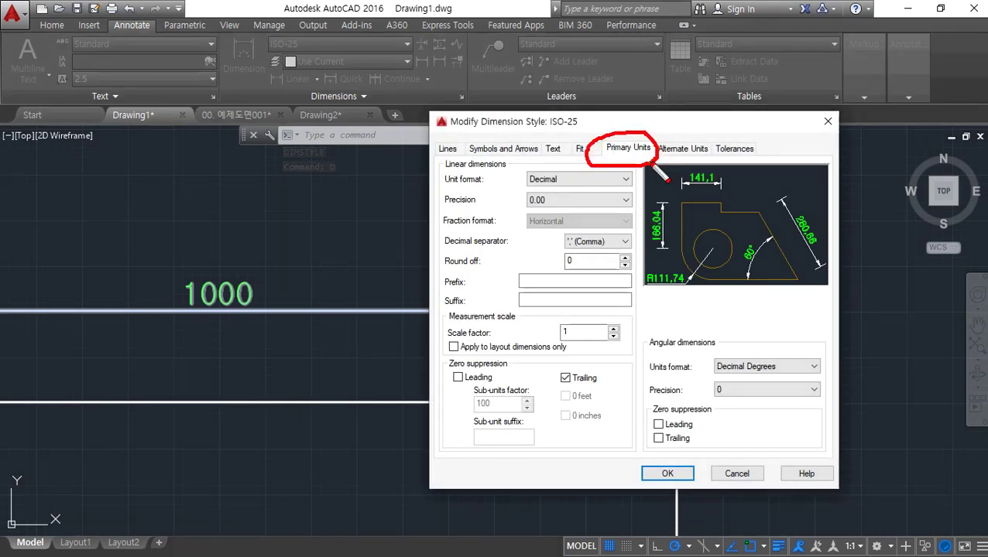
{"action": "key", "text": "Escape"}
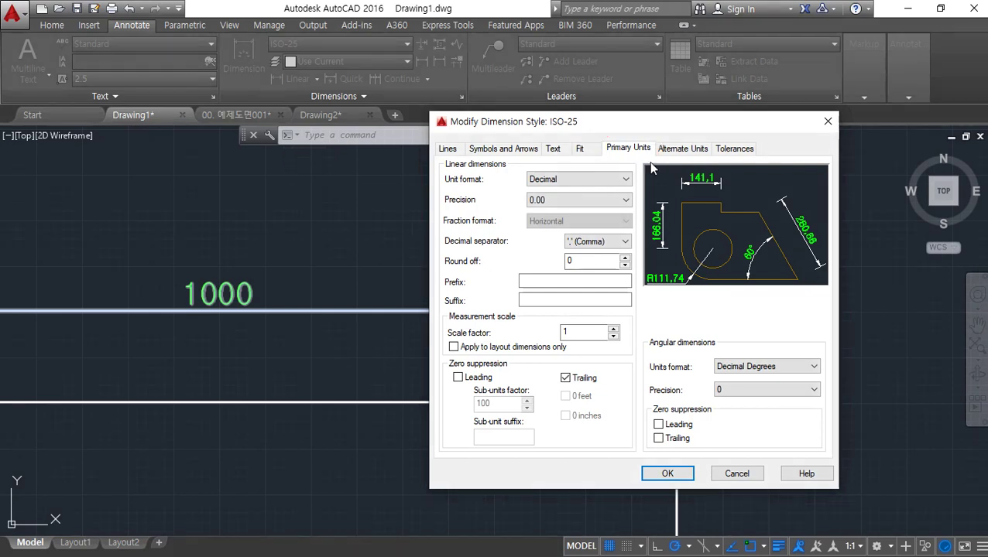
{"action": "key", "text": "ctrl+alt+d"}
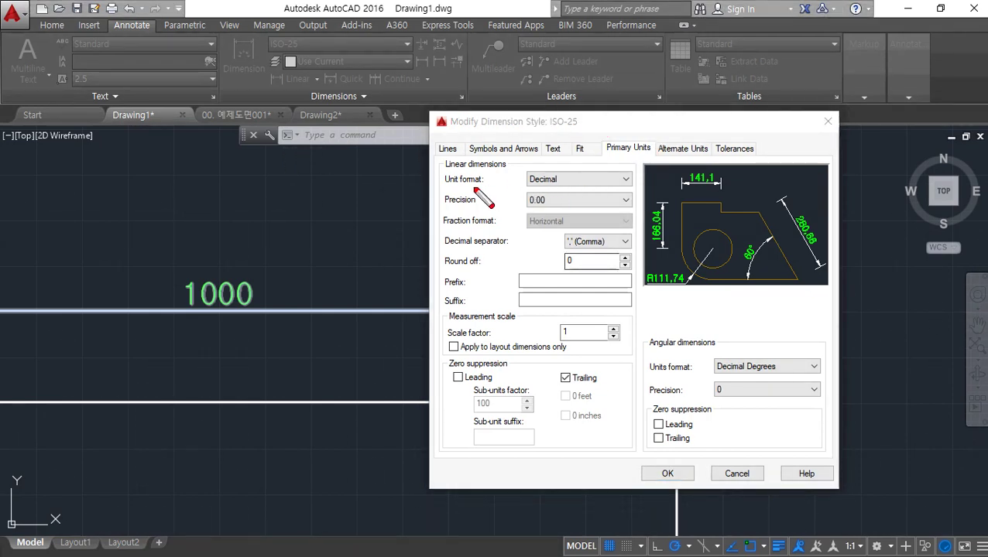
{"action": "mouse_move", "coordinate": [619, 160]}
{"action": "left_mouse_down"}
{"action": "mouse_move", "coordinate": [602, 147]}
{"action": "mouse_move", "coordinate": [672, 148]}
{"action": "mouse_move", "coordinate": [631, 162]}
{"action": "left_mouse_up"}
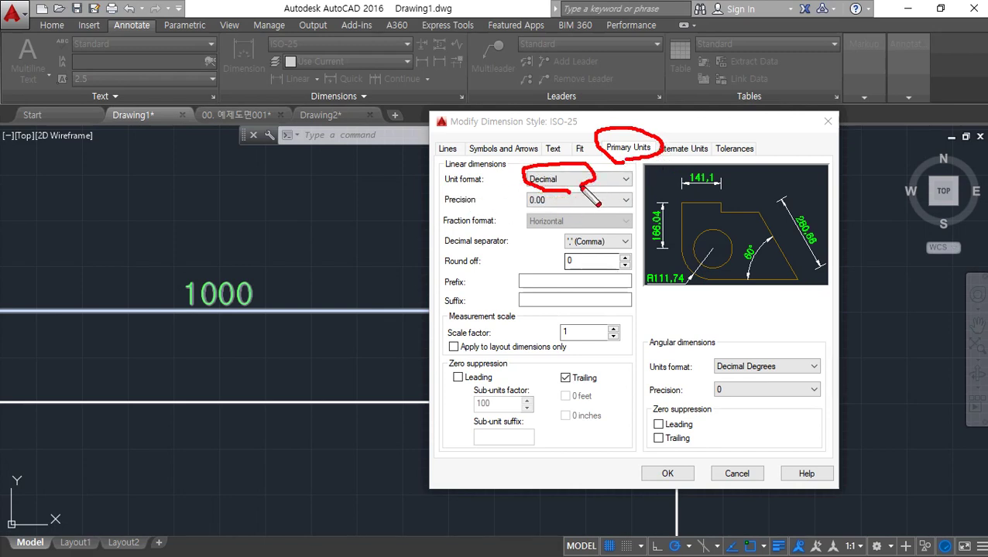
{"action": "key", "text": "ctrl+alt+d"}
{"action": "left_click", "coordinate": [607, 185]}
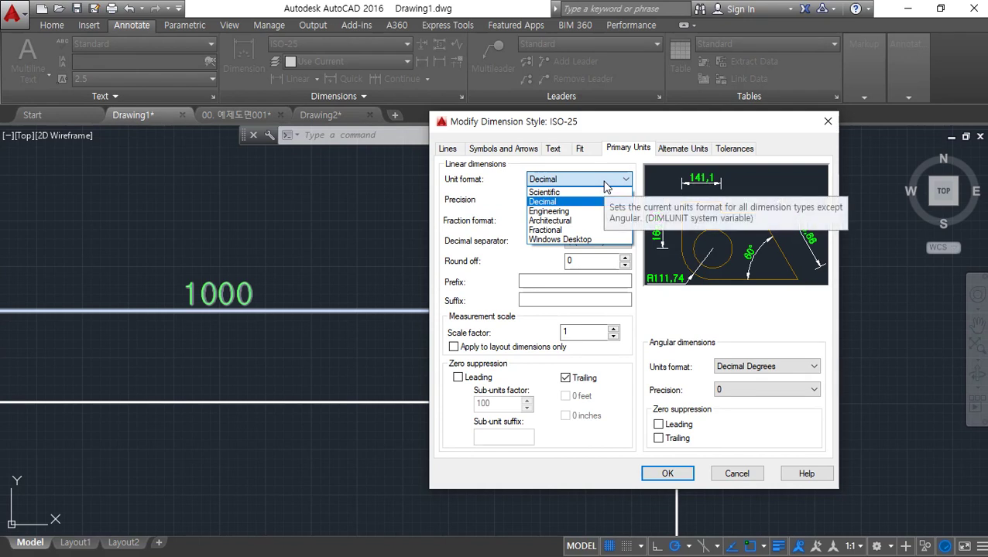
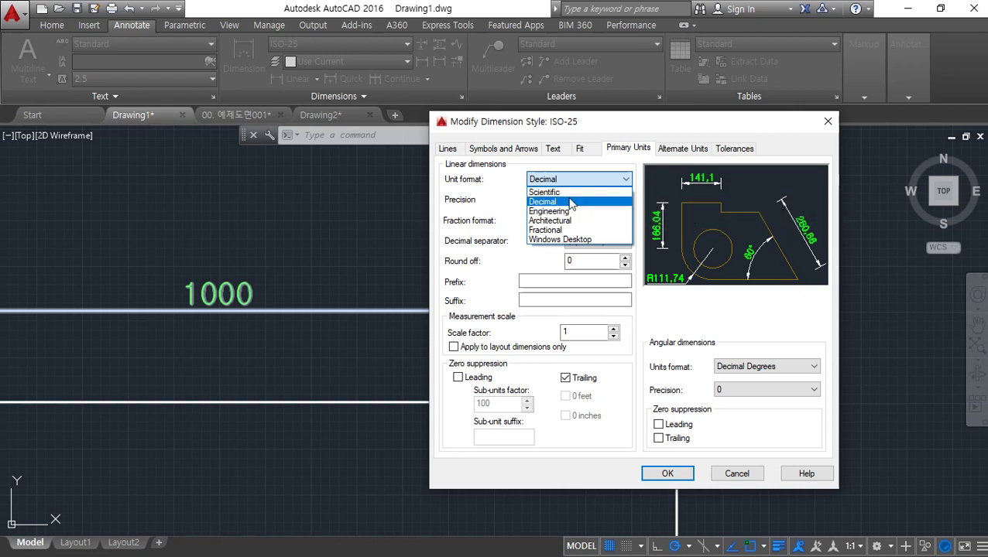
{"action": "left_click", "coordinate": [571, 202]}
Step: Examine the decimal separator setting alongside the Decimal unit format, and close the dimension style settings without changes
{"action": "mouse_move", "coordinate": [209, 338]}
{"action": "left_mouse_down"}
{"action": "mouse_move", "coordinate": [172, 258]}
{"action": "mouse_move", "coordinate": [294, 296]}
{"action": "mouse_move", "coordinate": [213, 341]}
{"action": "left_mouse_up"}
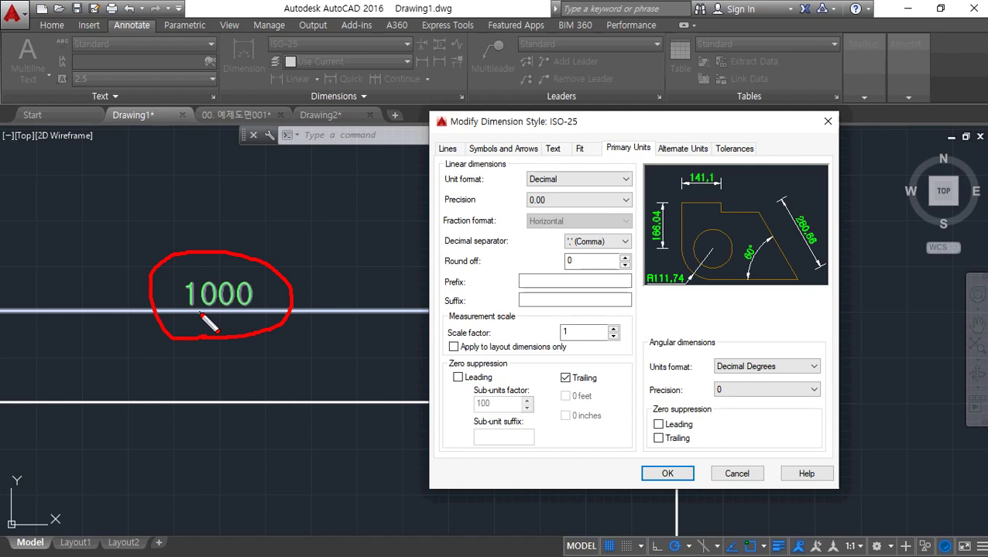
{"action": "left_click_drag", "start_coordinate": [445, 248], "coordinate": [646, 258]}
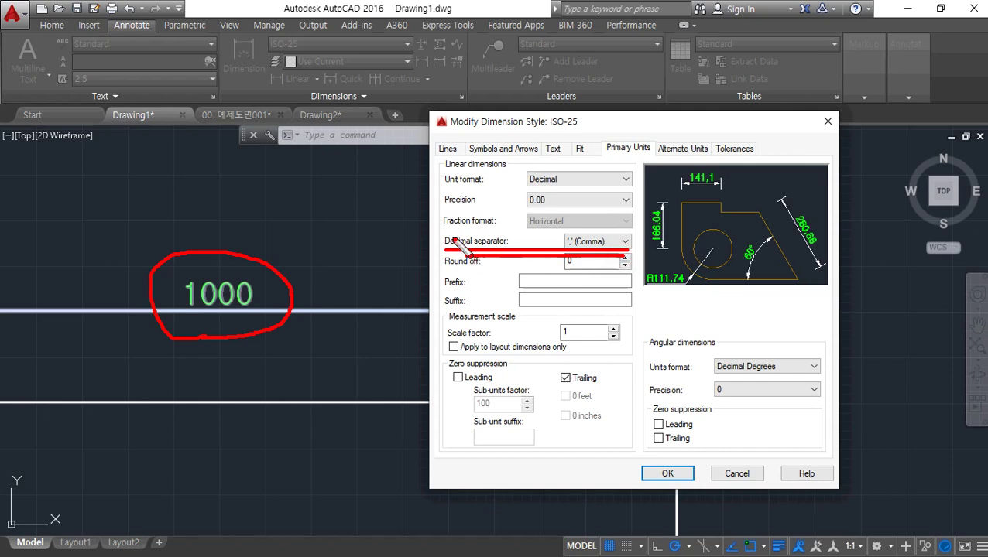
{"action": "mouse_move", "coordinate": [551, 190]}
{"action": "left_mouse_down"}
{"action": "mouse_move", "coordinate": [573, 153]}
{"action": "mouse_move", "coordinate": [565, 203]}
{"action": "left_mouse_up"}
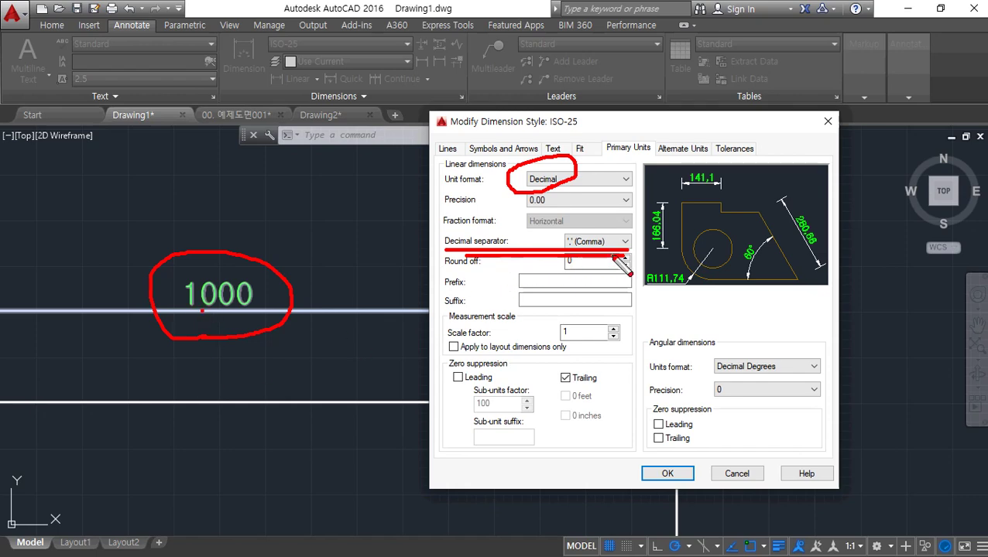
{"action": "left_click_drag", "start_coordinate": [627, 254], "coordinate": [466, 255]}
{"action": "key", "text": "Escape"}
{"action": "key", "text": "Escape"}
{"action": "key", "text": "Escape"}
{"action": "key", "text": "Escape"}
{"action": "key", "text": "Escape"}
{"action": "key", "text": "Escape"}
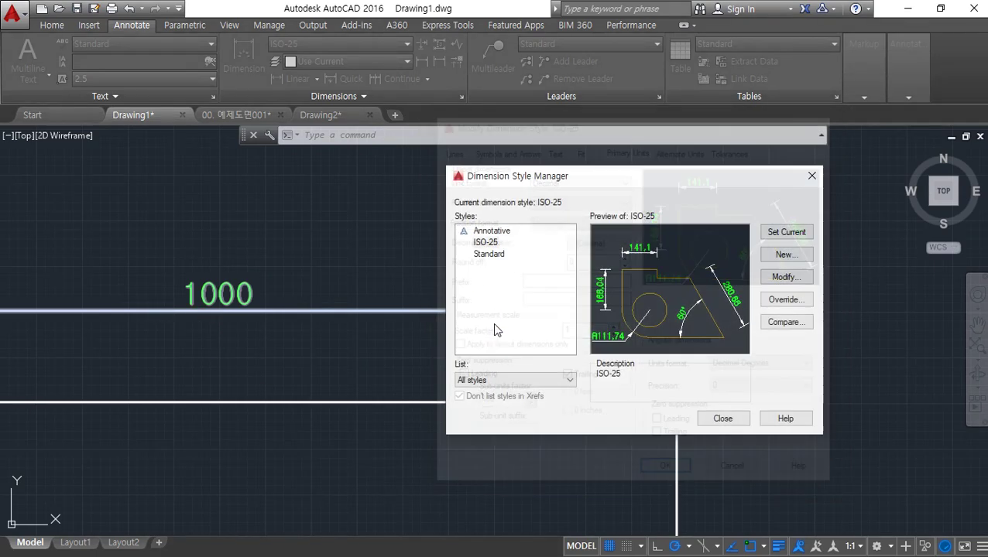
Step: Add a horizontal linear dimension about 226 units long between two free points just above the 1000 dimension's text
{"action": "left_click", "coordinate": [293, 79]}
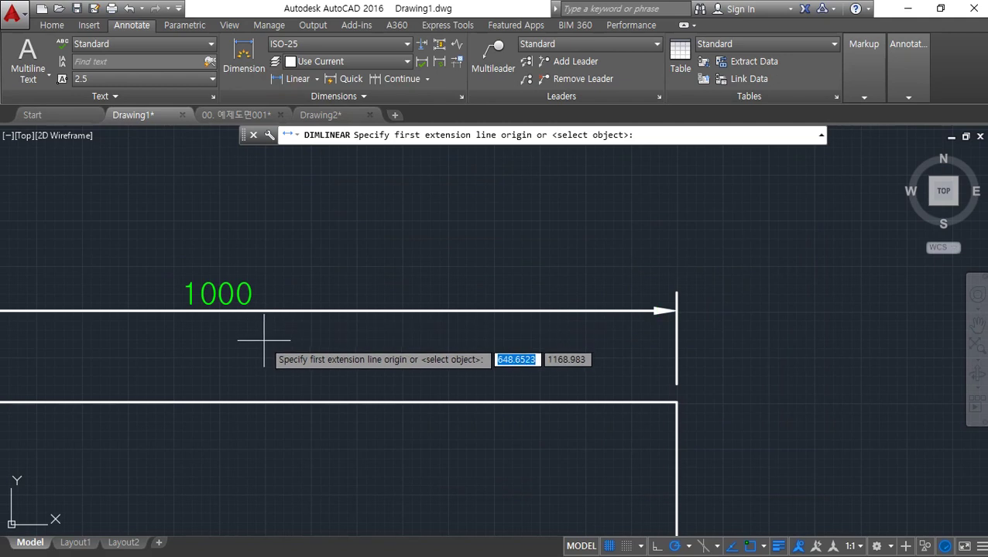
{"action": "left_click", "coordinate": [113, 274]}
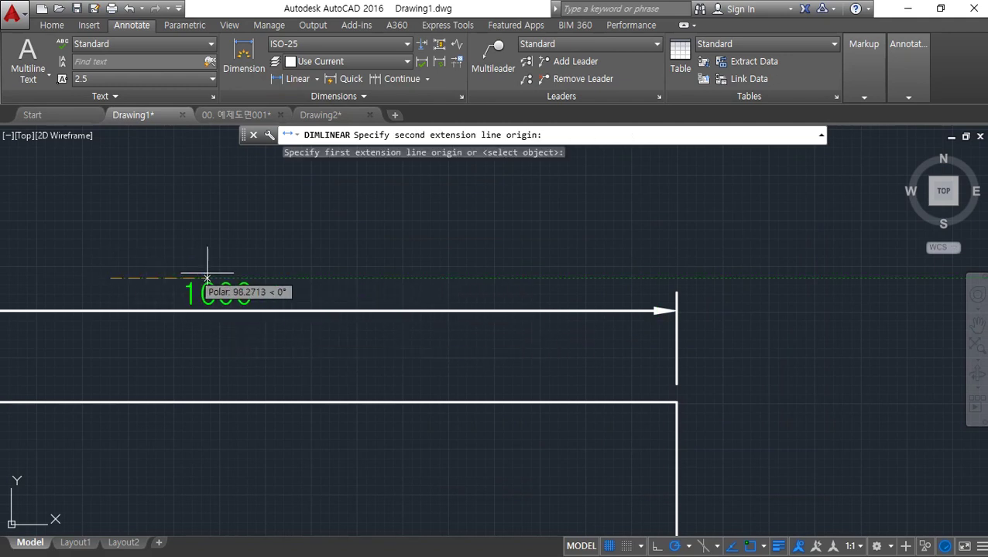
{"action": "left_click", "coordinate": [302, 275]}
{"action": "left_click", "coordinate": [263, 244]}
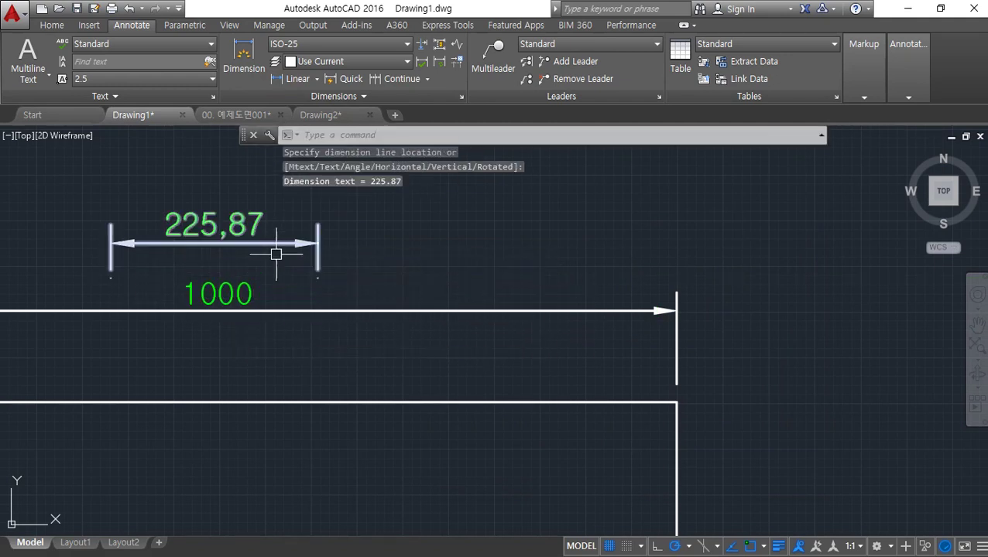
{"action": "mouse_move", "coordinate": [242, 256]}
{"action": "left_mouse_down"}
{"action": "mouse_move", "coordinate": [207, 195]}
{"action": "mouse_move", "coordinate": [248, 262]}
{"action": "left_mouse_up"}
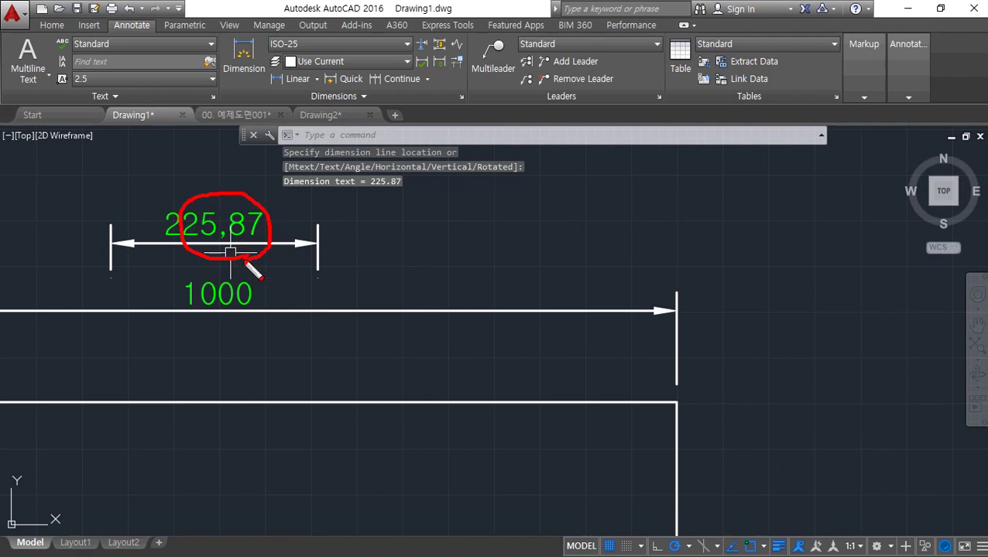
{"action": "key", "text": "ctrl+z"}
{"action": "left_click_drag", "start_coordinate": [206, 273], "coordinate": [214, 254]}
{"action": "key", "text": "Escape"}
{"action": "scroll", "coordinate": [210, 228], "scroll_direction": "up", "scroll_amount": 8}
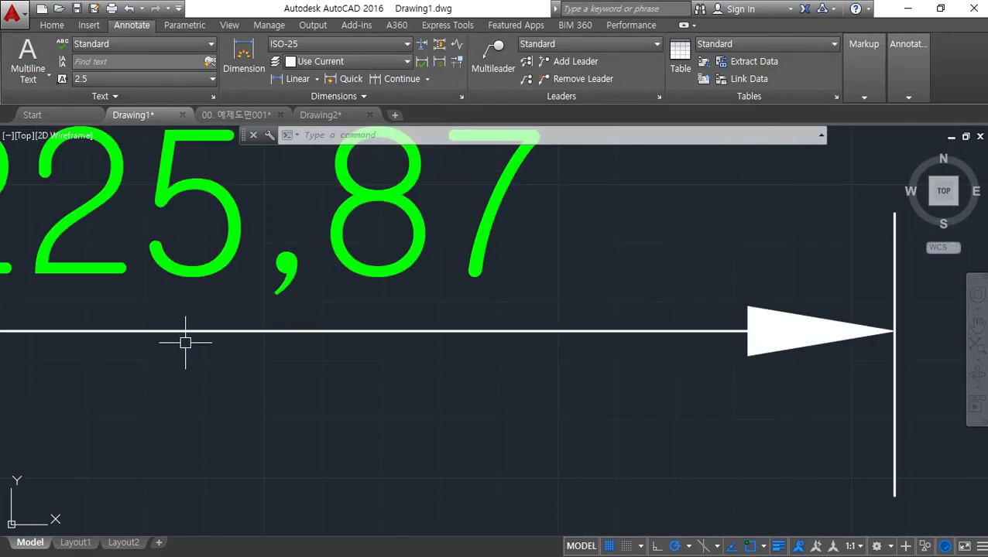
{"action": "scroll", "coordinate": [185, 343], "scroll_direction": "down", "scroll_amount": 5}
{"action": "mouse_move", "coordinate": [227, 357]}
{"action": "middle_mouse_down"}
{"action": "mouse_move", "coordinate": [245, 306]}
{"action": "mouse_move", "coordinate": [258, 300]}
{"action": "middle_mouse_up"}
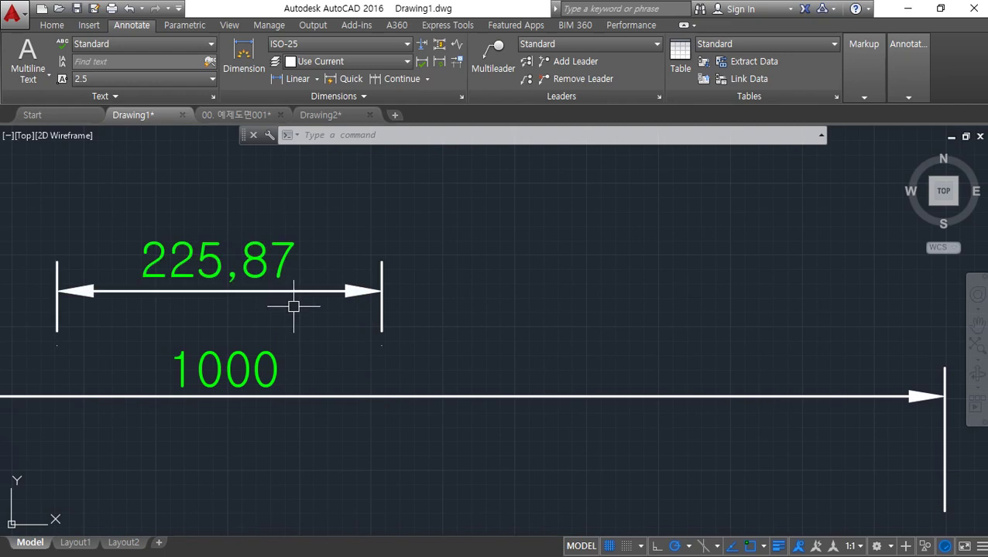
Step: Set the decimal separator of the ISO-25 dimension style's linear dimensions to Period and apply the change
{"action": "type", "text": "d"}
{"action": "key", "text": "Return"}
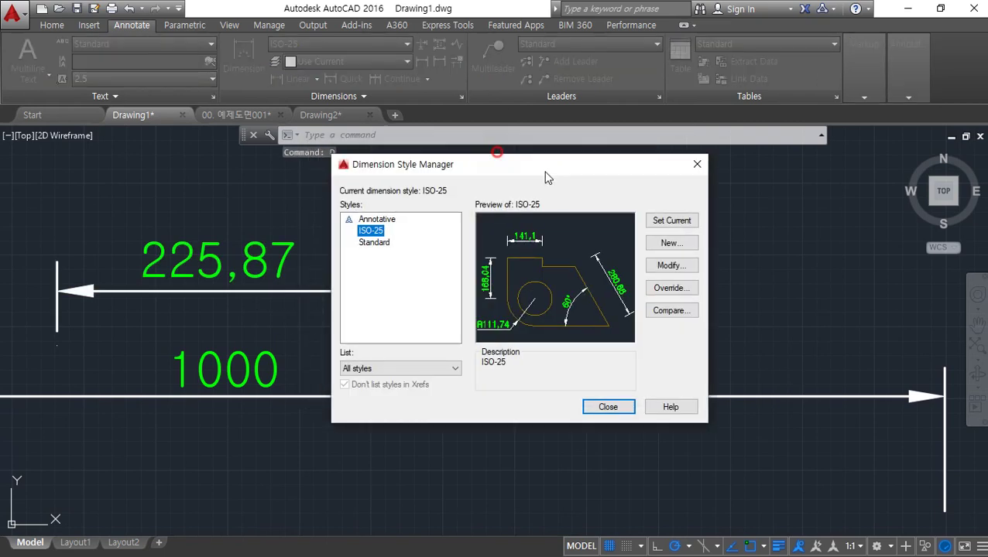
{"action": "left_click_drag", "start_coordinate": [545, 173], "coordinate": [665, 190]}
{"action": "left_click", "coordinate": [793, 281]}
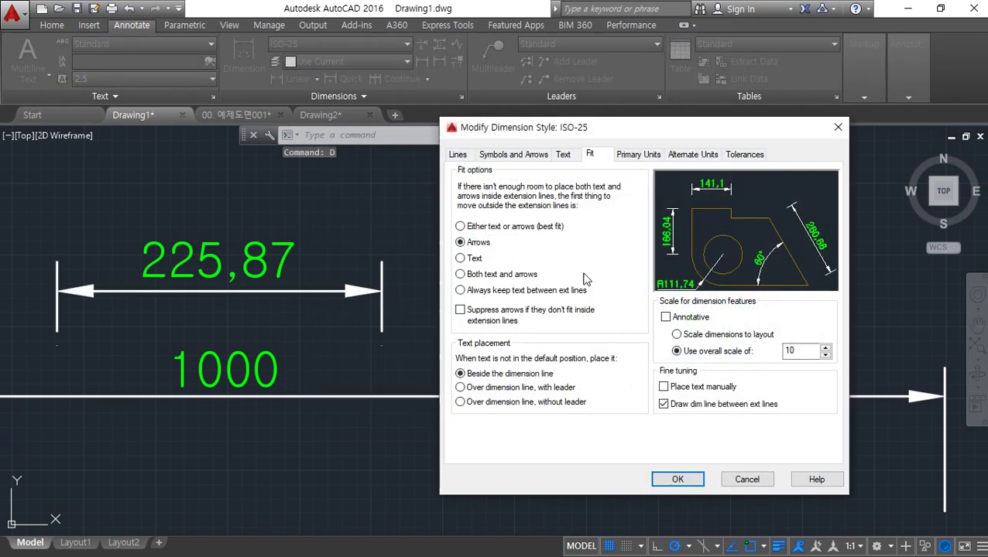
{"action": "left_click", "coordinate": [624, 158]}
{"action": "left_click_drag", "start_coordinate": [534, 199], "coordinate": [621, 199]}
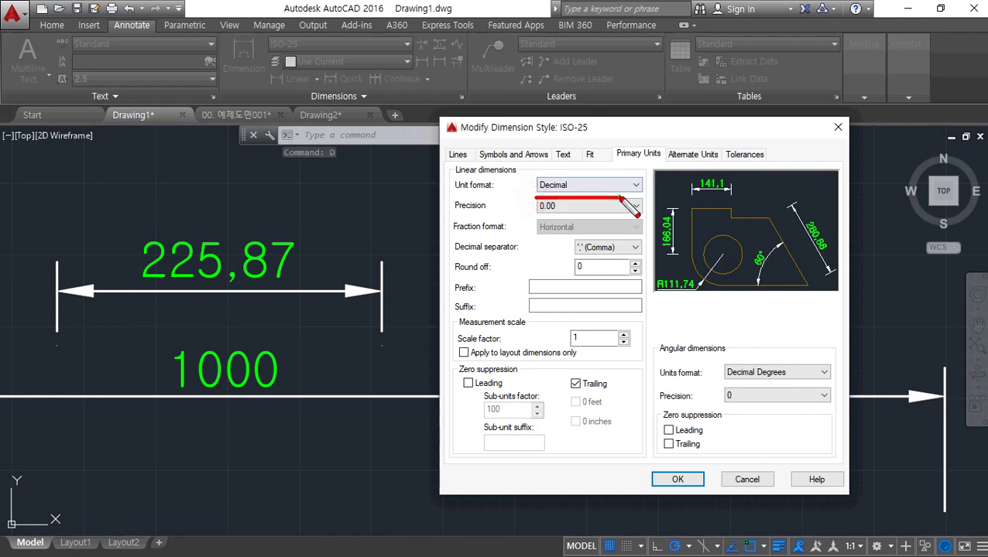
{"action": "mouse_move", "coordinate": [219, 411]}
{"action": "left_mouse_down"}
{"action": "mouse_move", "coordinate": [135, 369]}
{"action": "mouse_move", "coordinate": [275, 398]}
{"action": "mouse_move", "coordinate": [219, 413]}
{"action": "left_mouse_up"}
{"action": "mouse_move", "coordinate": [322, 360]}
{"action": "left_mouse_down"}
{"action": "mouse_move", "coordinate": [301, 379]}
{"action": "mouse_move", "coordinate": [323, 380]}
{"action": "left_mouse_up"}
{"action": "mouse_move", "coordinate": [242, 288]}
{"action": "left_mouse_down"}
{"action": "mouse_move", "coordinate": [207, 281]}
{"action": "mouse_move", "coordinate": [240, 305]}
{"action": "mouse_move", "coordinate": [274, 311]}
{"action": "mouse_move", "coordinate": [516, 248]}
{"action": "mouse_move", "coordinate": [562, 246]}
{"action": "mouse_move", "coordinate": [544, 260]}
{"action": "left_mouse_up"}
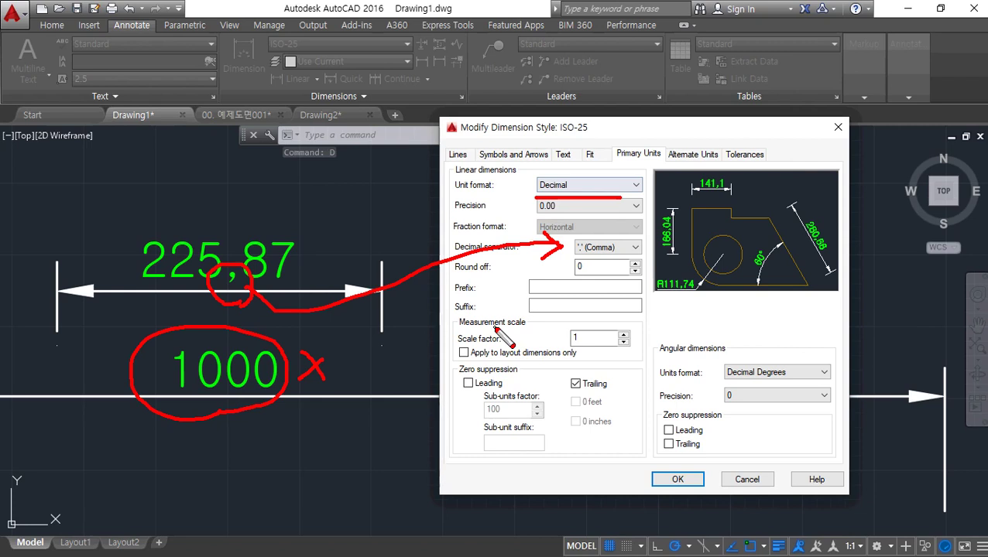
{"action": "key", "text": "Escape"}
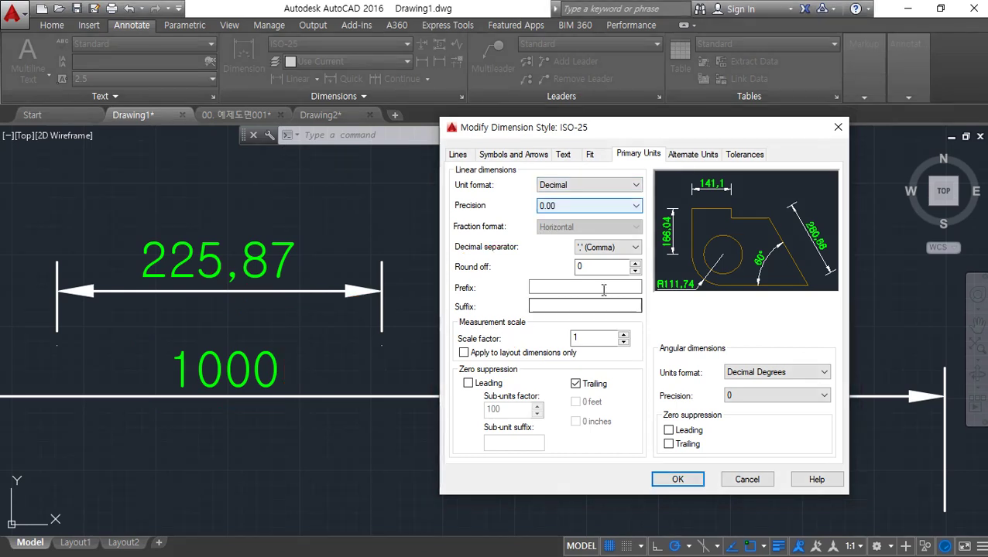
{"action": "left_click", "coordinate": [624, 247]}
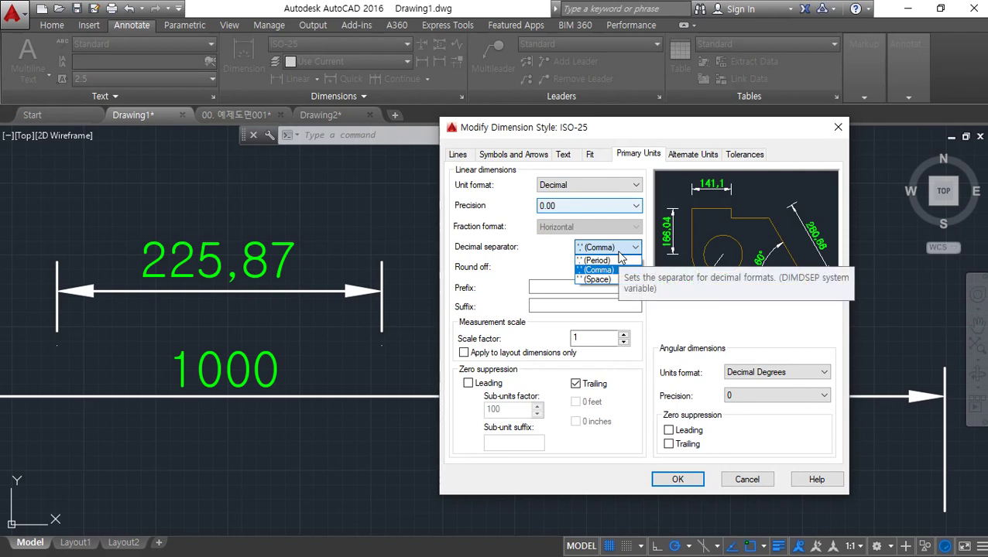
{"action": "left_click", "coordinate": [596, 260]}
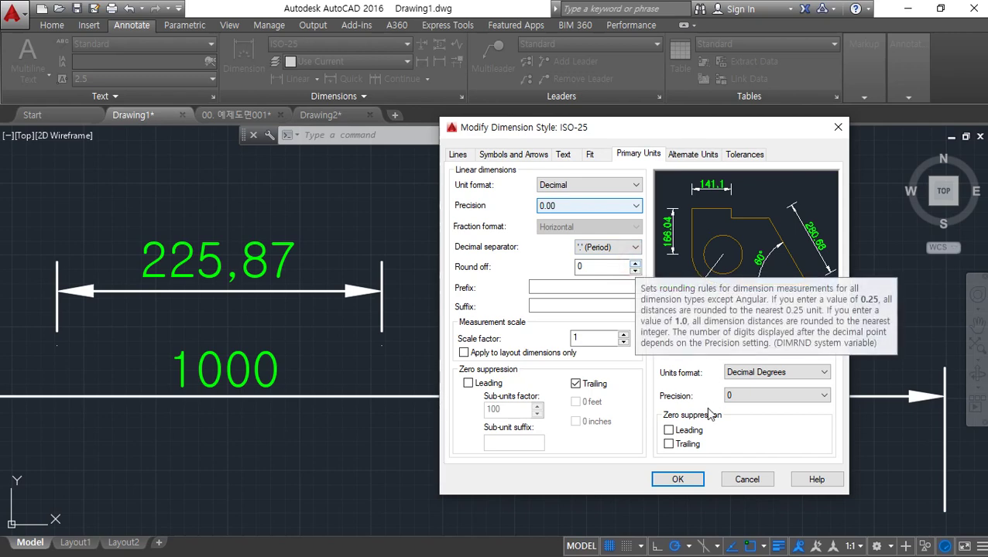
{"action": "left_click", "coordinate": [677, 479]}
{"action": "left_click", "coordinate": [732, 425]}
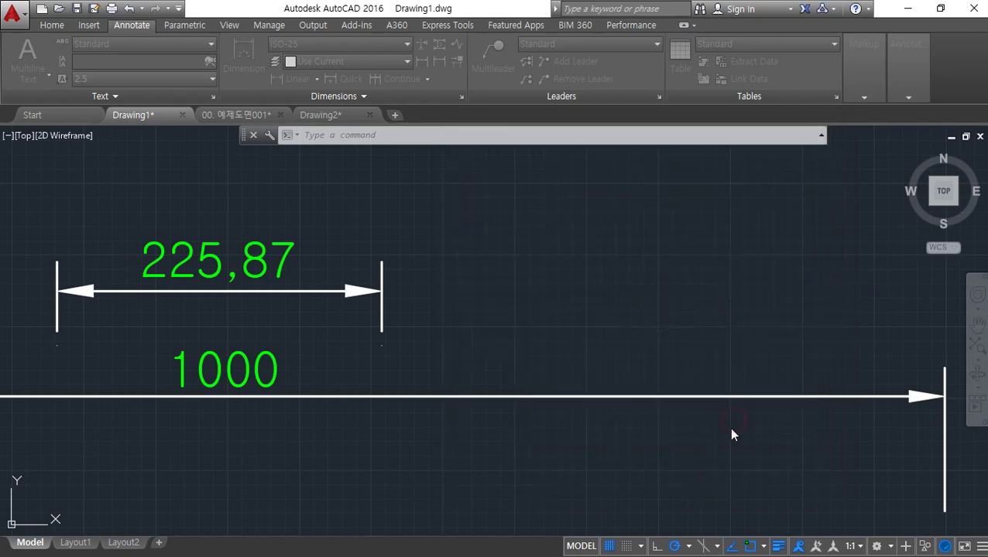
{"action": "mouse_move", "coordinate": [234, 299]}
{"action": "left_mouse_down"}
{"action": "mouse_move", "coordinate": [242, 259]}
{"action": "mouse_move", "coordinate": [256, 306]}
{"action": "left_mouse_up"}
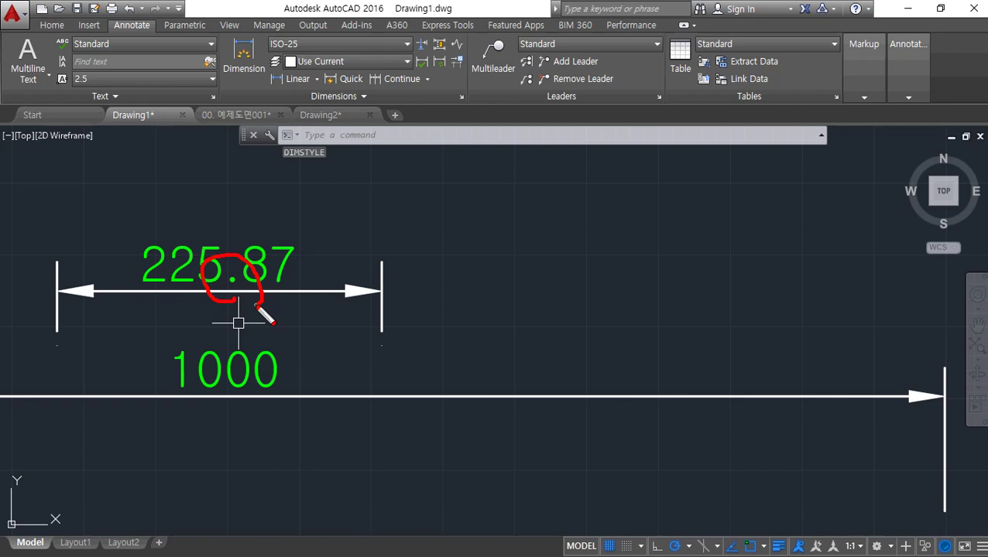
{"action": "mouse_move", "coordinate": [213, 418]}
{"action": "left_mouse_down"}
{"action": "mouse_move", "coordinate": [252, 327]}
{"action": "mouse_move", "coordinate": [252, 402]}
{"action": "mouse_move", "coordinate": [231, 411]}
{"action": "left_mouse_up"}
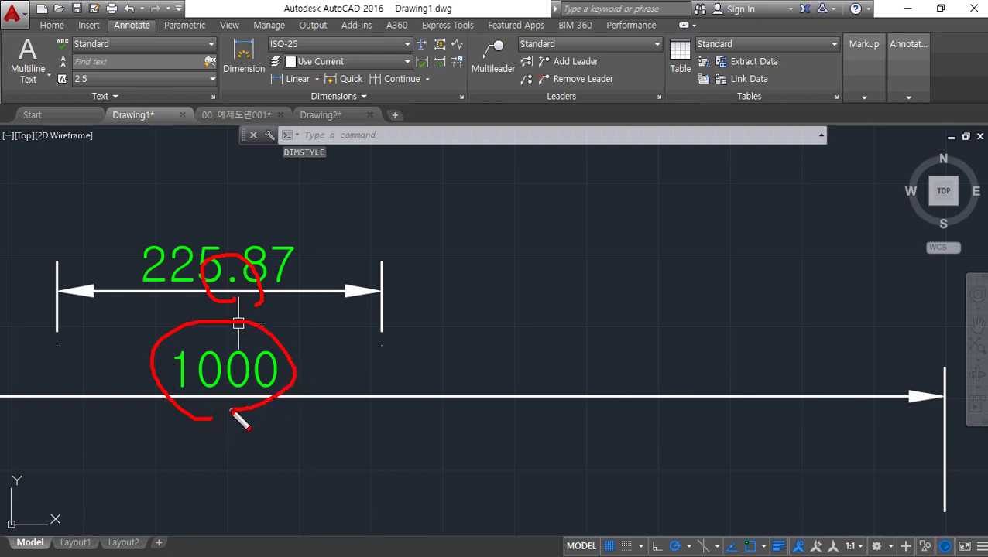
{"action": "key", "text": "Escape"}
Step: Set the ISO-25 dimension style's decimal separator to Comma and its linear unit format to Windows Desktop, and apply the changes
{"action": "type", "text": "d"}
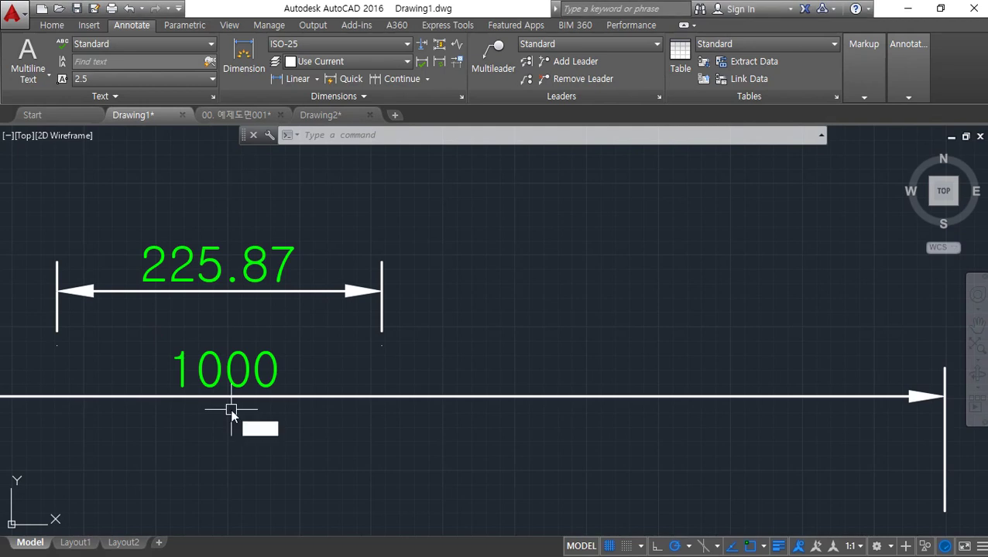
{"action": "key", "text": "space"}
{"action": "left_click_drag", "start_coordinate": [523, 154], "coordinate": [662, 160]}
{"action": "left_click", "coordinate": [778, 264]}
{"action": "left_click", "coordinate": [619, 231]}
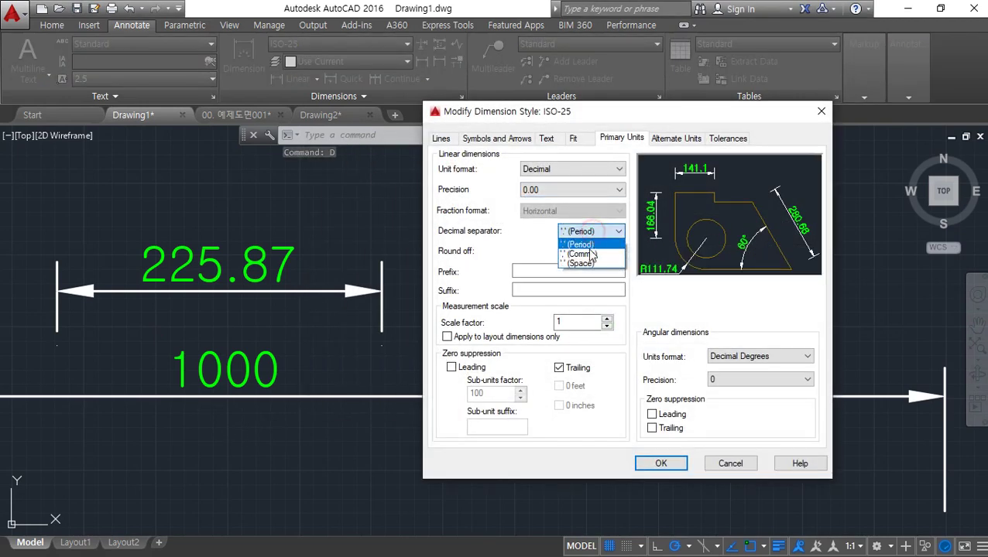
{"action": "left_click", "coordinate": [587, 250]}
{"action": "left_click", "coordinate": [580, 169]}
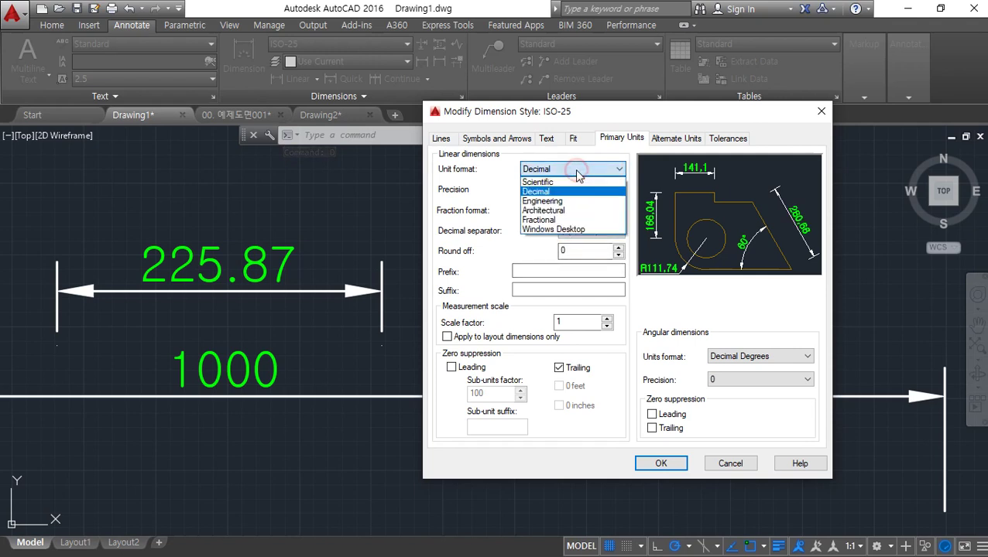
{"action": "left_click", "coordinate": [586, 230]}
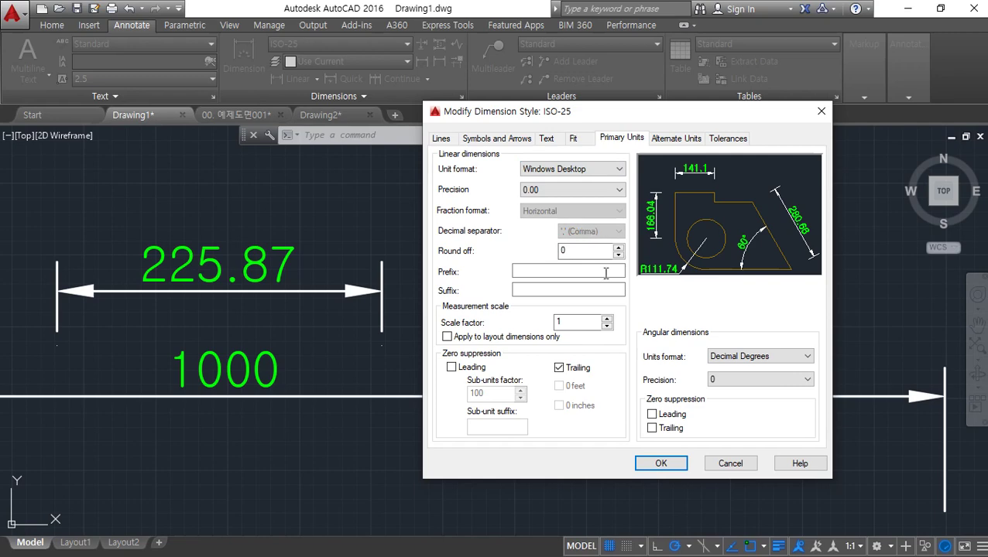
{"action": "left_click", "coordinate": [661, 463]}
{"action": "left_click", "coordinate": [712, 408]}
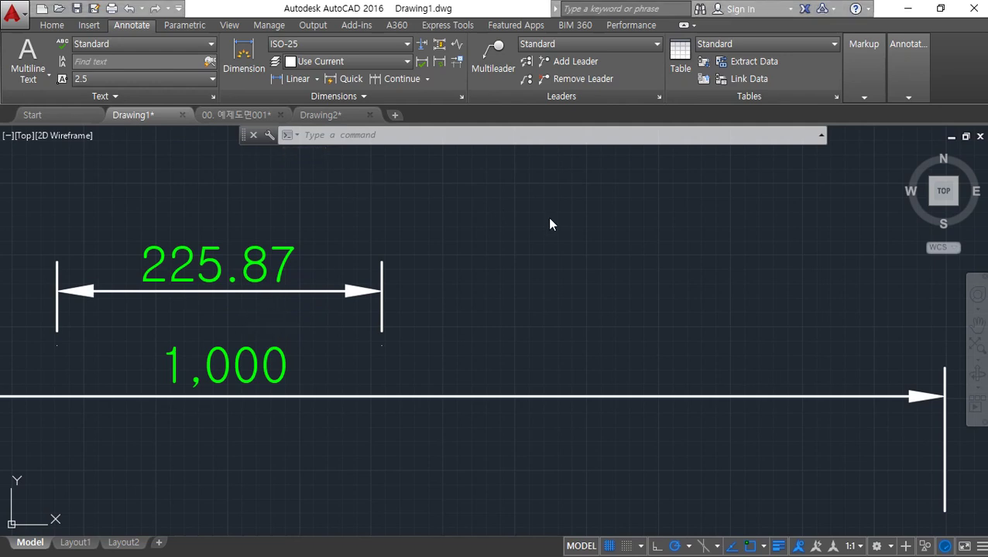
Step: Set the linear dimension precision of the ISO-25 dimension style to 0 and apply it to the drawing
{"action": "left_click", "coordinate": [567, 271]}
{"action": "key", "text": "Return"}
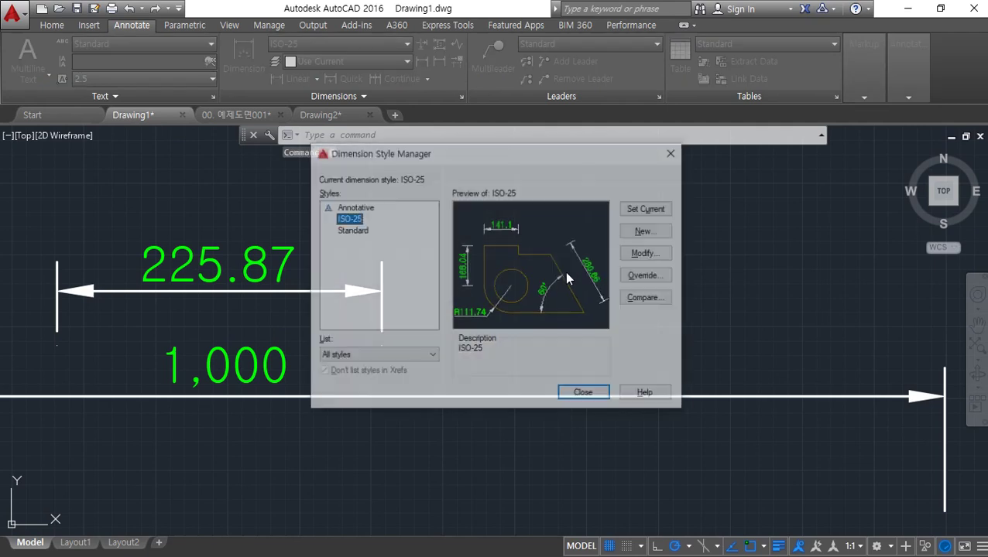
{"action": "left_click_drag", "start_coordinate": [532, 159], "coordinate": [741, 180]}
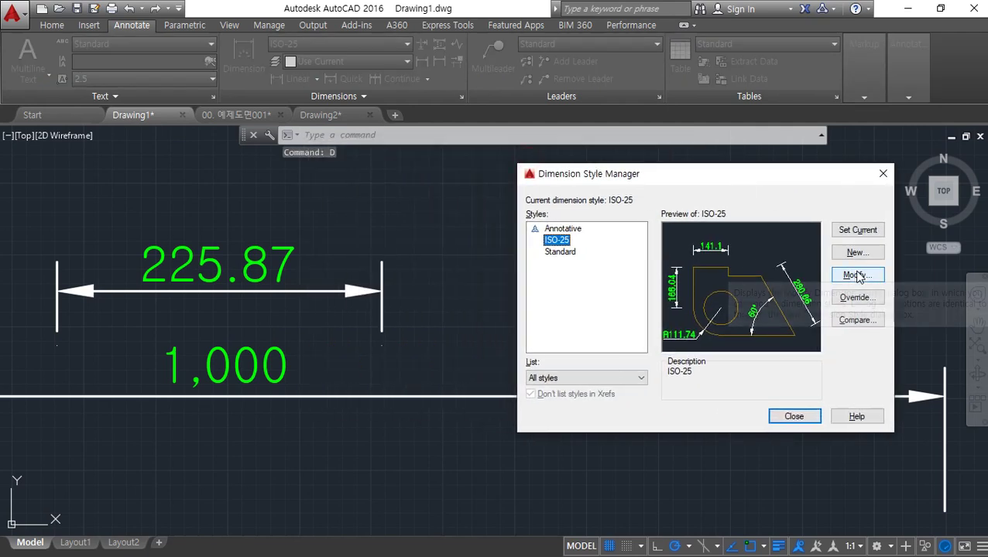
{"action": "key", "text": "Return"}
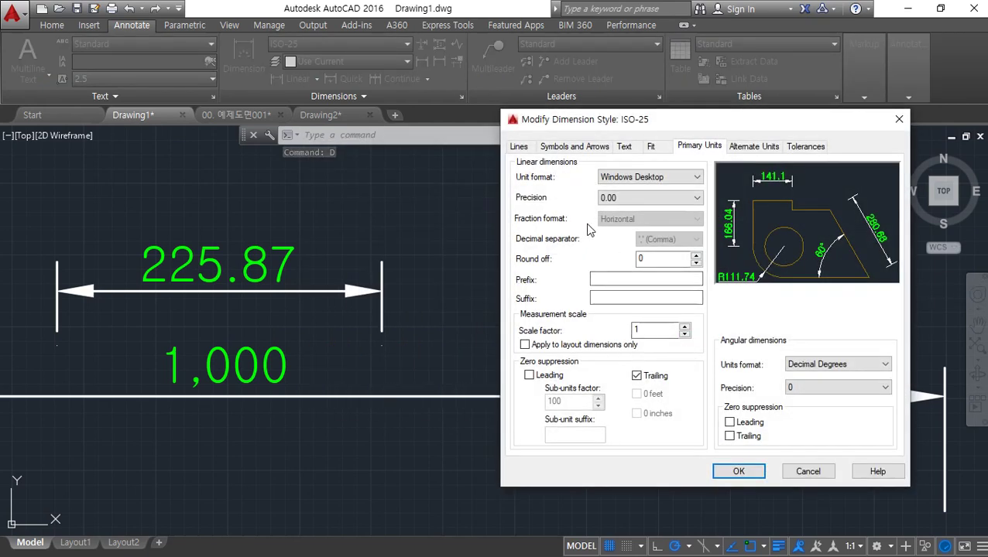
{"action": "left_click_drag", "start_coordinate": [505, 209], "coordinate": [728, 209]}
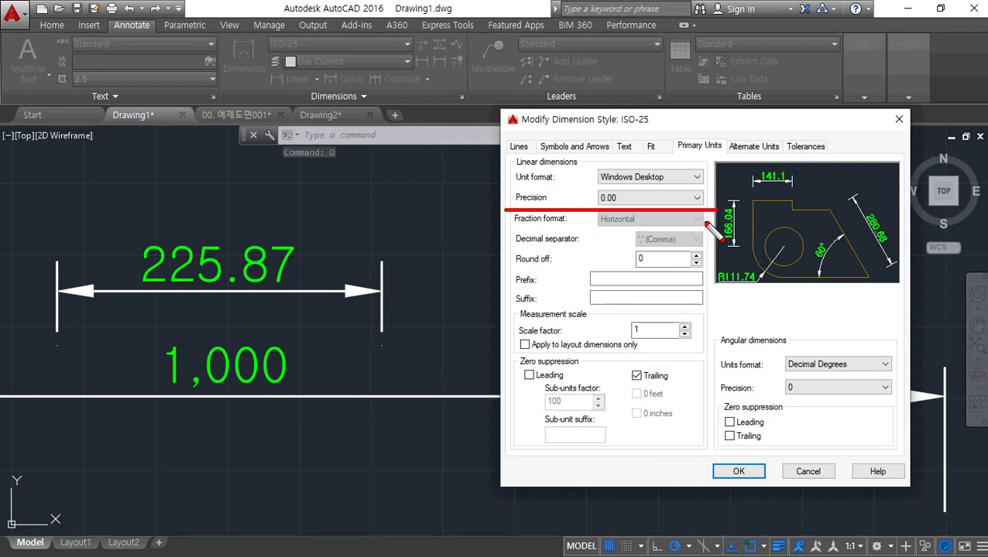
{"action": "mouse_move", "coordinate": [244, 285]}
{"action": "left_mouse_down"}
{"action": "mouse_move", "coordinate": [227, 267]}
{"action": "mouse_move", "coordinate": [315, 237]}
{"action": "mouse_move", "coordinate": [268, 296]}
{"action": "left_mouse_up"}
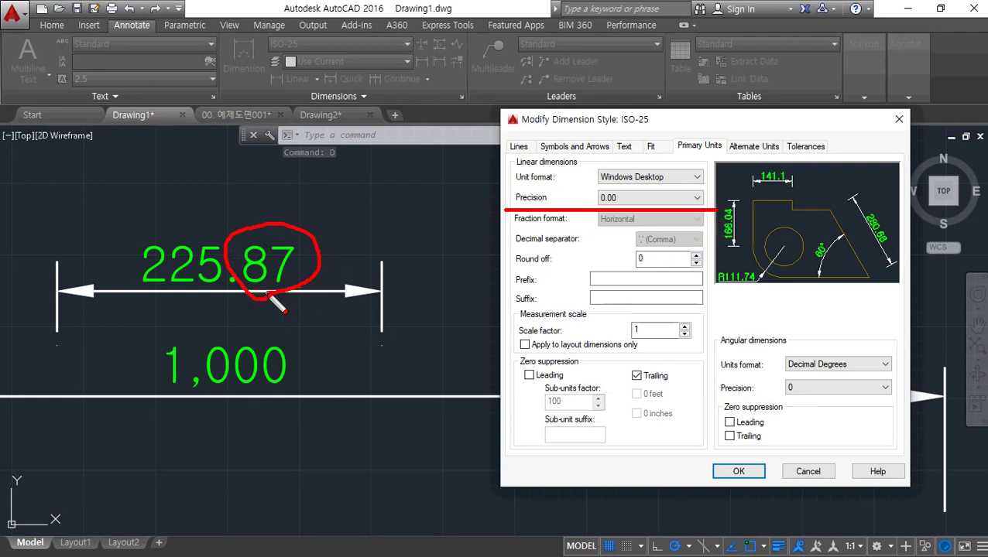
{"action": "mouse_move", "coordinate": [602, 218]}
{"action": "left_mouse_down"}
{"action": "mouse_move", "coordinate": [631, 203]}
{"action": "mouse_move", "coordinate": [623, 183]}
{"action": "mouse_move", "coordinate": [592, 203]}
{"action": "mouse_move", "coordinate": [299, 225]}
{"action": "mouse_move", "coordinate": [327, 227]}
{"action": "left_mouse_up"}
{"action": "mouse_move", "coordinate": [583, 180]}
{"action": "left_mouse_down"}
{"action": "mouse_move", "coordinate": [592, 196]}
{"action": "mouse_move", "coordinate": [579, 213]}
{"action": "left_mouse_up"}
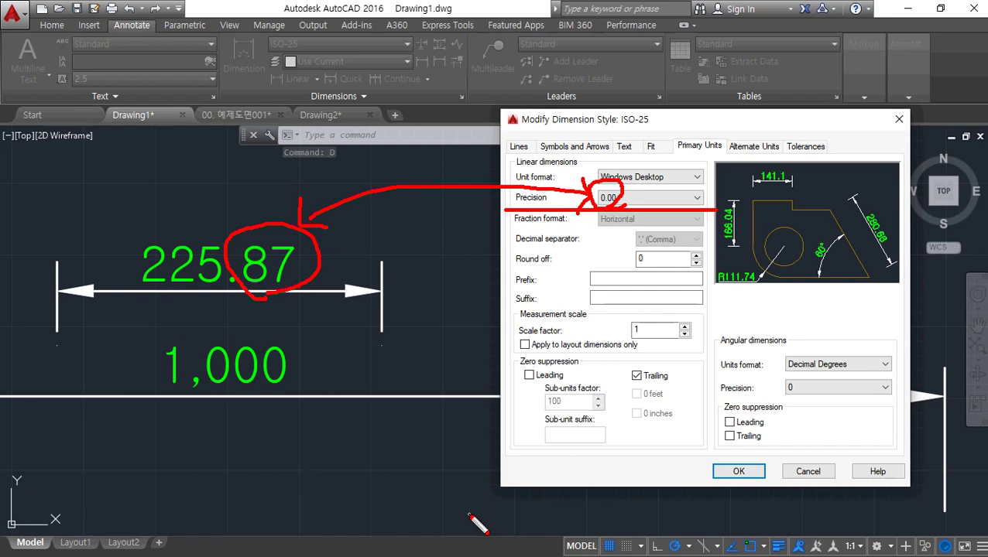
{"action": "key", "text": "Escape"}
{"action": "left_click", "coordinate": [657, 199]}
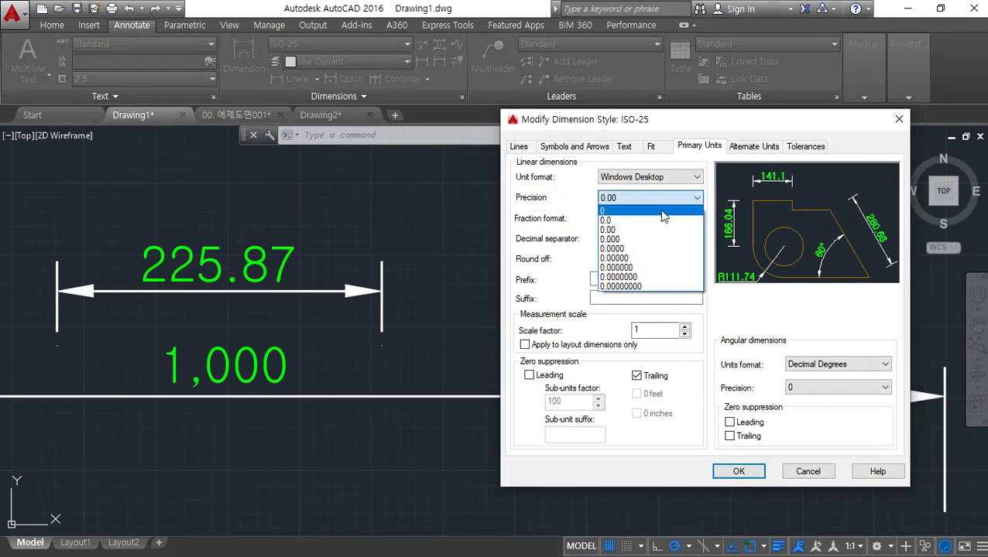
{"action": "left_click", "coordinate": [661, 211]}
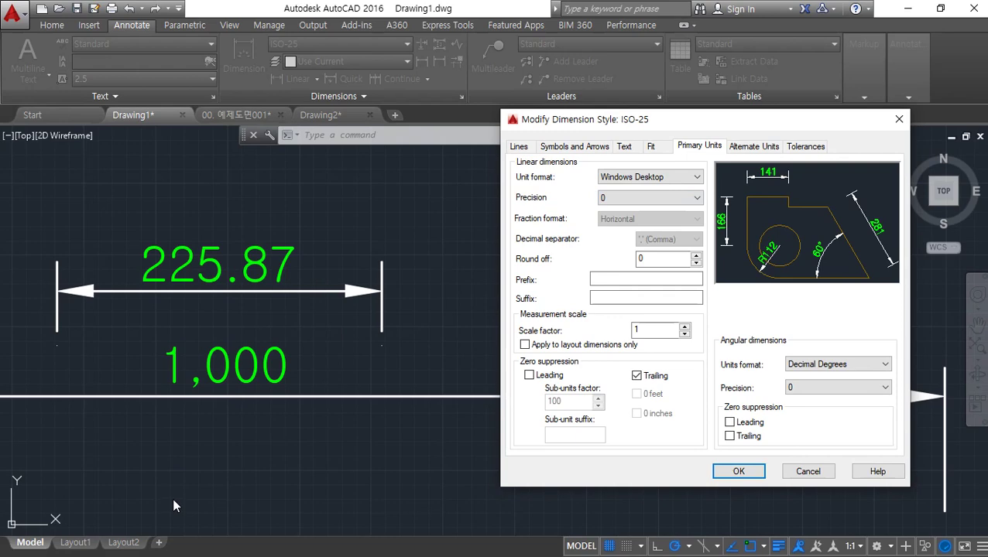
{"action": "left_click", "coordinate": [736, 471]}
{"action": "left_click", "coordinate": [793, 418]}
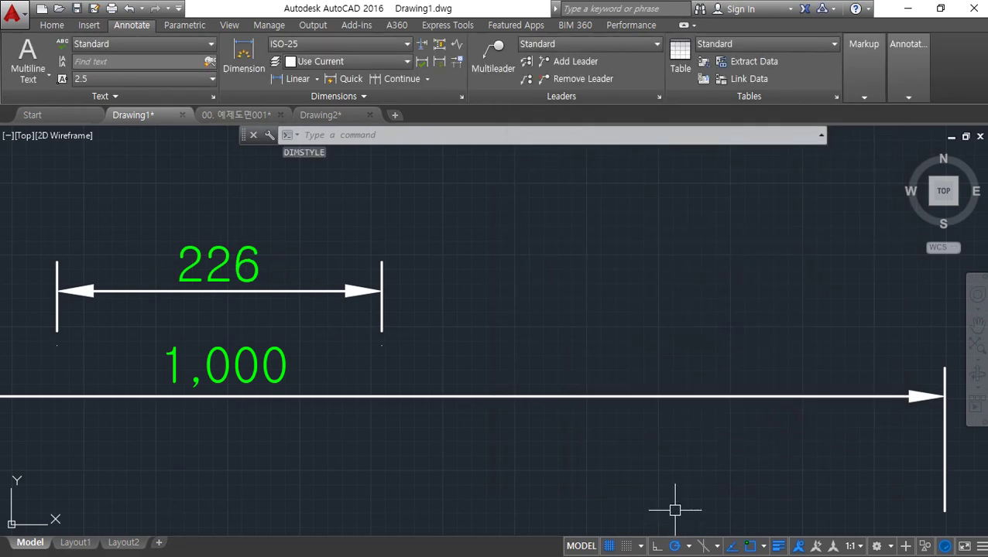
Step: Set the linear dimension precision of the ISO-25 dimension style to 0.00 and apply it to the drawing
{"action": "type", "text": "d"}
{"action": "key", "text": "Return"}
{"action": "left_click_drag", "start_coordinate": [517, 161], "coordinate": [727, 190]}
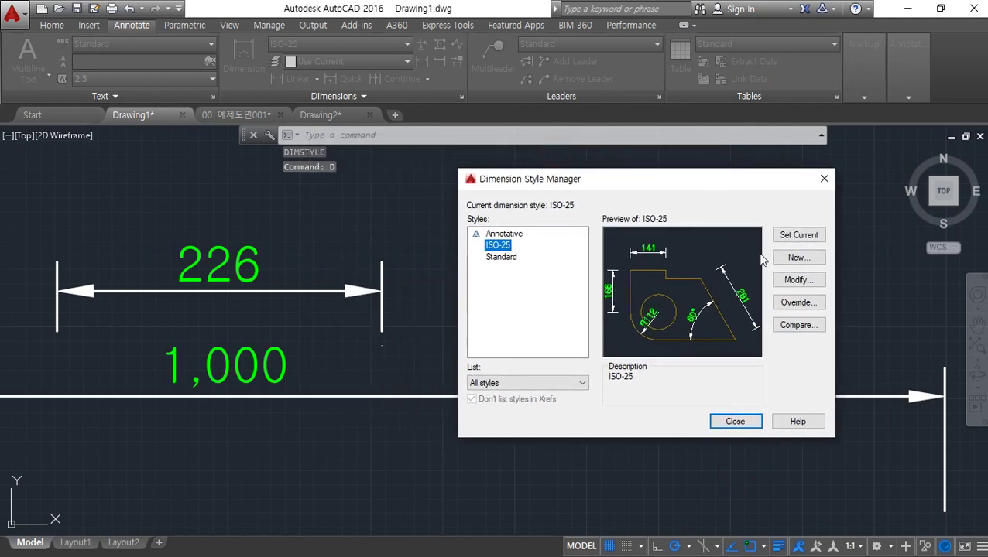
{"action": "left_click", "coordinate": [795, 281]}
{"action": "left_click", "coordinate": [615, 203]}
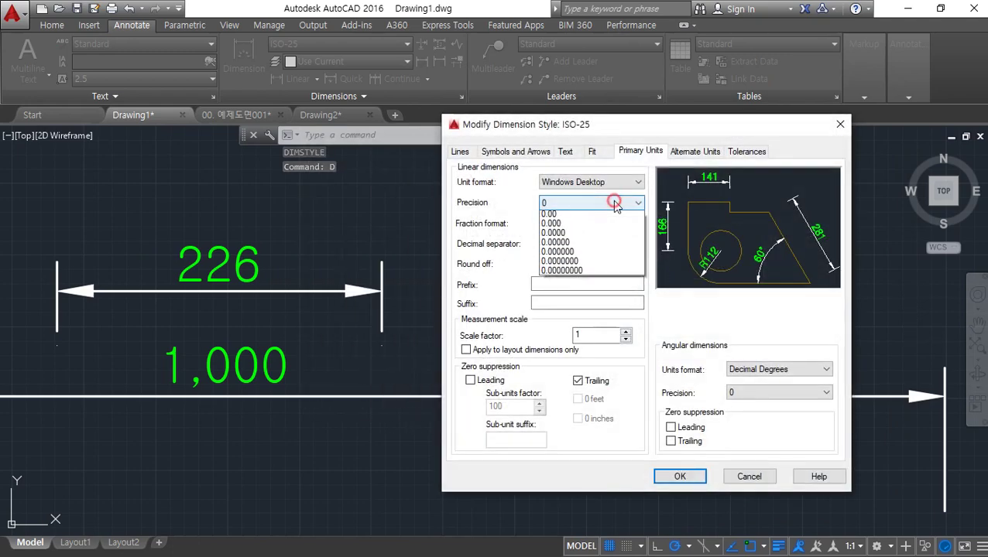
{"action": "left_click", "coordinate": [587, 244]}
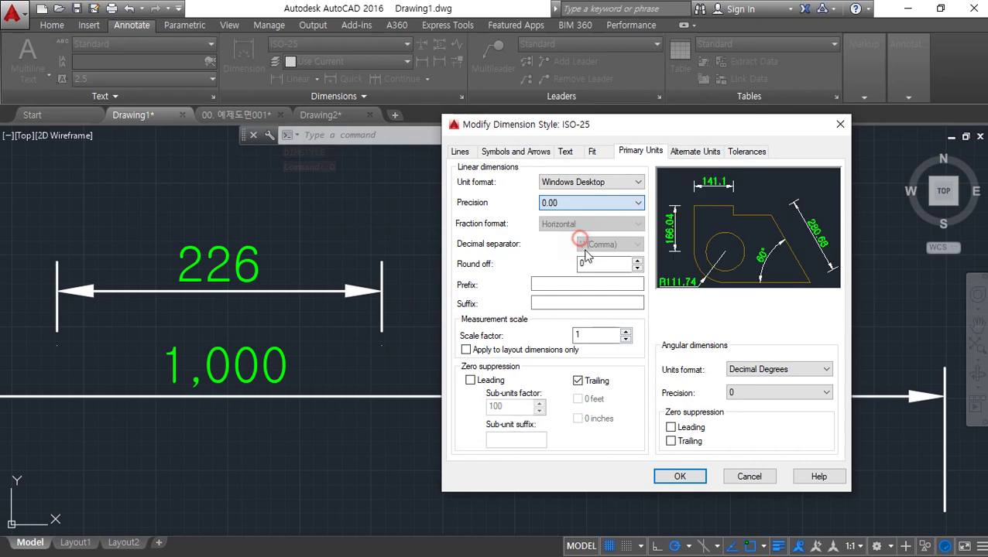
{"action": "left_click", "coordinate": [680, 476]}
{"action": "left_click", "coordinate": [735, 421]}
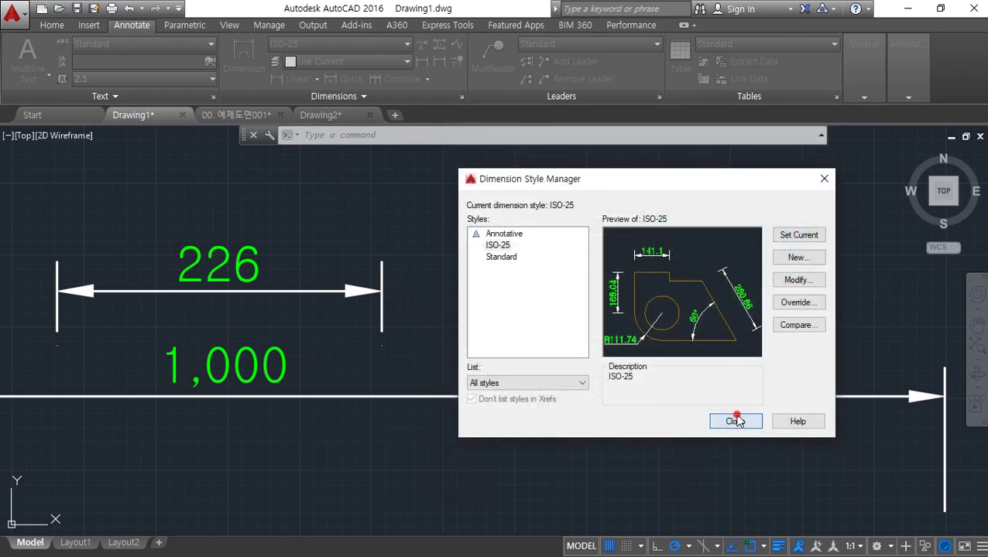
Step: Open the ISO-25 dimension style for modification and examine its trailing zero suppression against the decimals of the two dimensions
{"action": "type", "text": "d"}
{"action": "key", "text": "Return"}
{"action": "left_click_drag", "start_coordinate": [523, 147], "coordinate": [759, 172]}
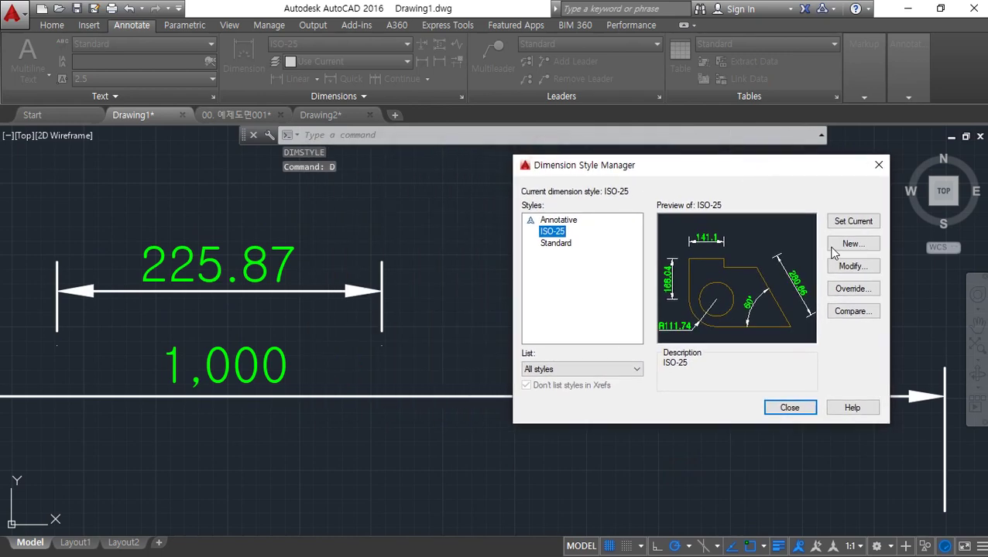
{"action": "left_click", "coordinate": [844, 267]}
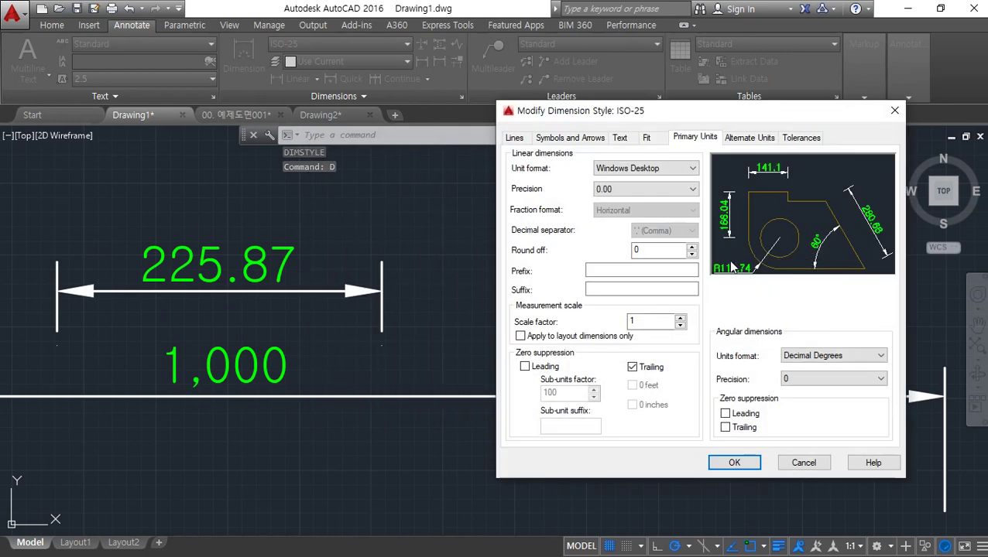
{"action": "mouse_move", "coordinate": [271, 310]}
{"action": "left_mouse_down"}
{"action": "mouse_move", "coordinate": [308, 253]}
{"action": "mouse_move", "coordinate": [284, 301]}
{"action": "left_mouse_up"}
{"action": "left_click_drag", "start_coordinate": [277, 219], "coordinate": [301, 228]}
{"action": "left_click_drag", "start_coordinate": [279, 405], "coordinate": [295, 384]}
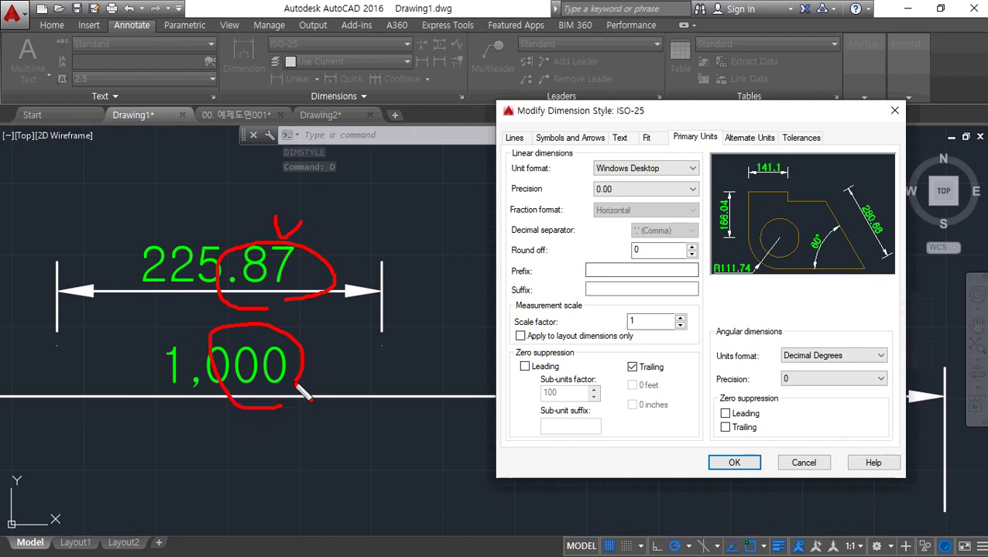
{"action": "left_click_drag", "start_coordinate": [389, 356], "coordinate": [360, 379]}
{"action": "left_click_drag", "start_coordinate": [353, 349], "coordinate": [380, 383]}
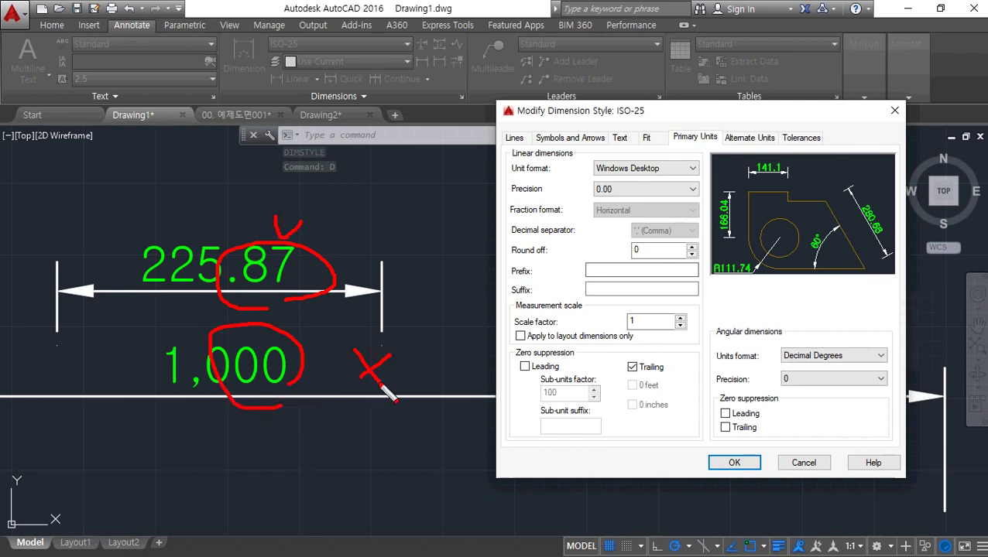
{"action": "mouse_move", "coordinate": [627, 383]}
{"action": "left_mouse_down"}
{"action": "mouse_move", "coordinate": [679, 380]}
{"action": "mouse_move", "coordinate": [674, 354]}
{"action": "mouse_move", "coordinate": [627, 347]}
{"action": "mouse_move", "coordinate": [608, 391]}
{"action": "mouse_move", "coordinate": [668, 394]}
{"action": "mouse_move", "coordinate": [594, 381]}
{"action": "mouse_move", "coordinate": [657, 344]}
{"action": "mouse_move", "coordinate": [670, 392]}
{"action": "left_mouse_up"}
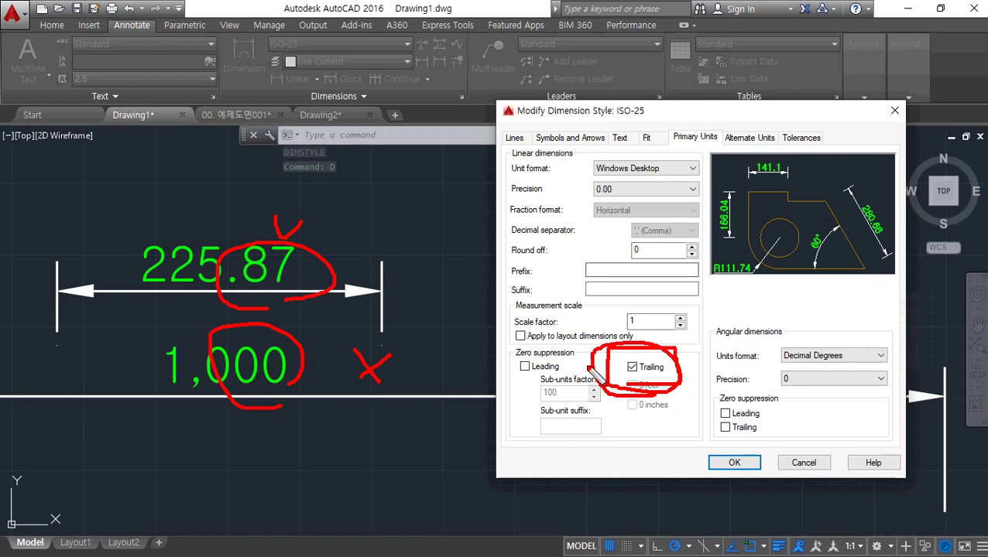
{"action": "mouse_move", "coordinate": [594, 358]}
{"action": "left_mouse_down"}
{"action": "mouse_move", "coordinate": [406, 271]}
{"action": "mouse_move", "coordinate": [411, 298]}
{"action": "left_mouse_up"}
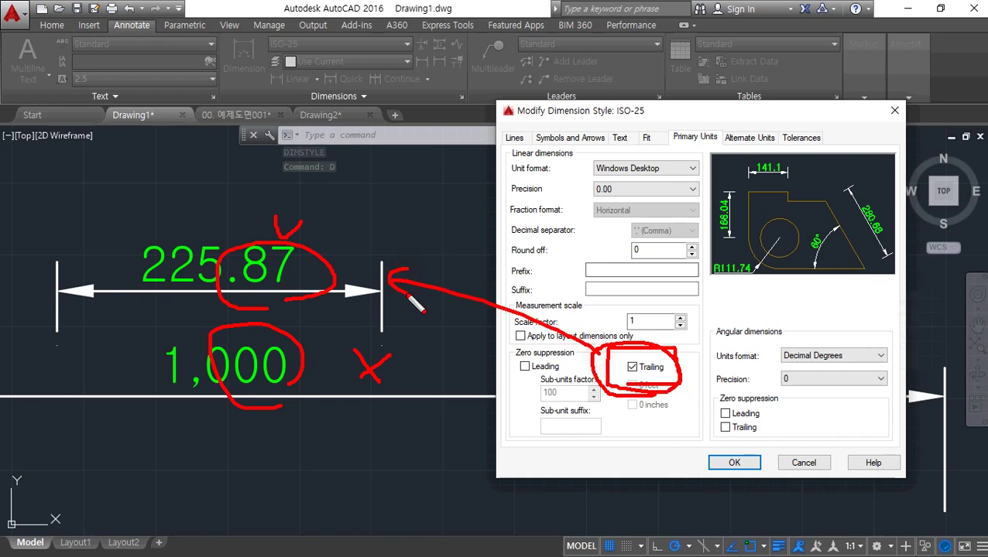
{"action": "mouse_move", "coordinate": [594, 380]}
{"action": "left_mouse_down"}
{"action": "mouse_move", "coordinate": [502, 448]}
{"action": "mouse_move", "coordinate": [330, 419]}
{"action": "mouse_move", "coordinate": [357, 414]}
{"action": "left_mouse_up"}
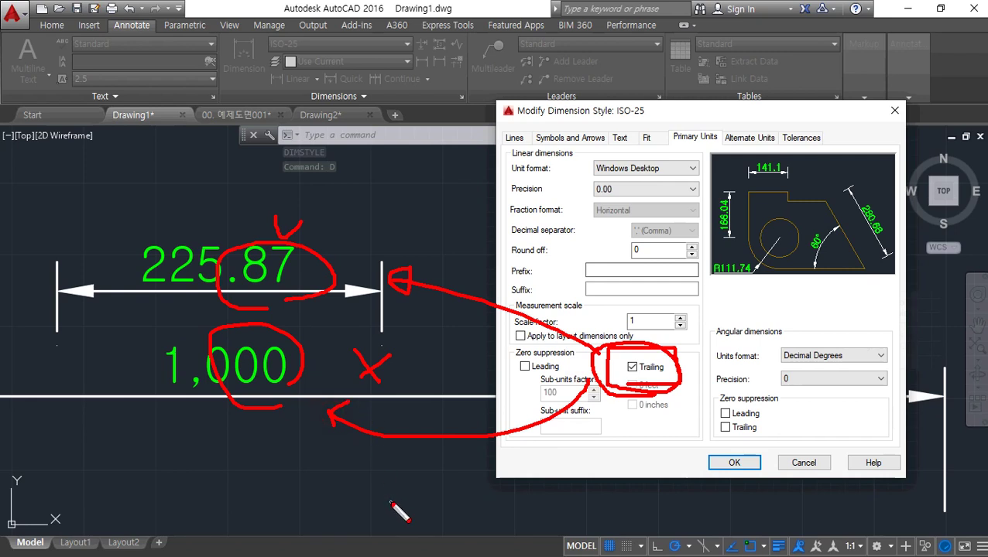
{"action": "mouse_move", "coordinate": [646, 387]}
{"action": "left_mouse_down"}
{"action": "mouse_move", "coordinate": [660, 357]}
{"action": "mouse_move", "coordinate": [651, 385]}
{"action": "left_mouse_up"}
{"action": "key", "text": "Escape"}
Step: Turn off trailing zero suppression for the ISO-25 dimension style's linear dimensions and apply the change
{"action": "left_click", "coordinate": [632, 367]}
{"action": "left_click_drag", "start_coordinate": [584, 194], "coordinate": [624, 195]}
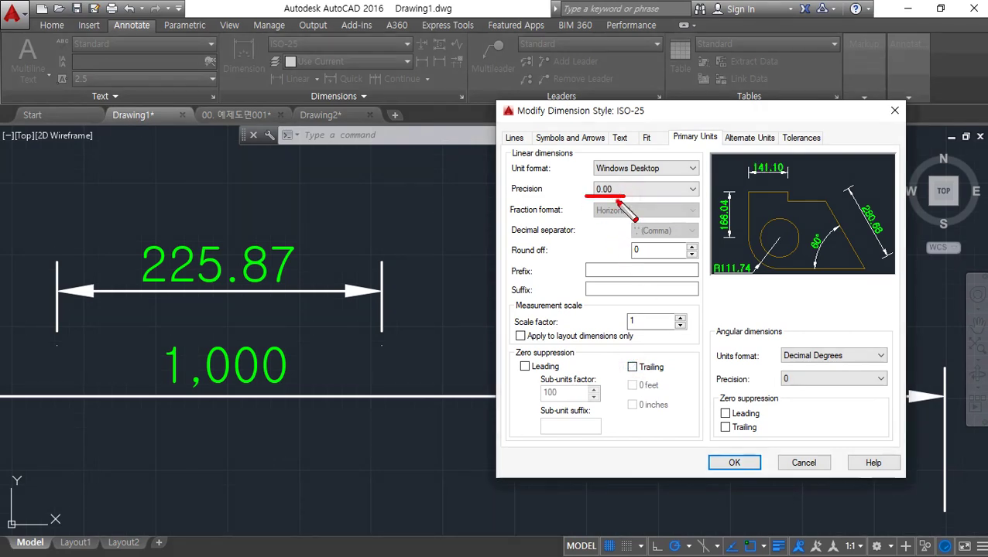
{"action": "key", "text": "Escape"}
{"action": "left_click", "coordinate": [732, 465]}
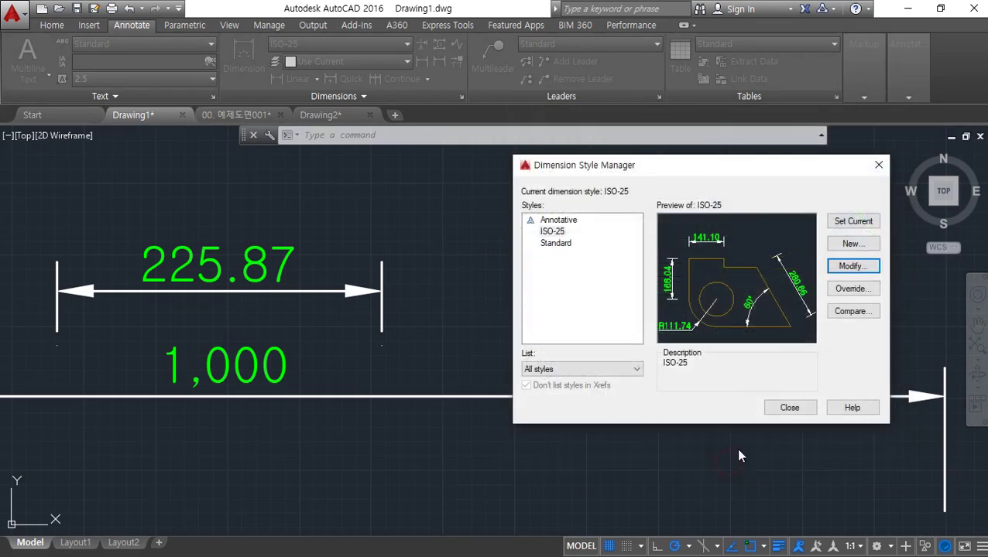
{"action": "left_click", "coordinate": [786, 405]}
{"action": "mouse_move", "coordinate": [313, 416]}
{"action": "left_mouse_down"}
{"action": "mouse_move", "coordinate": [255, 408]}
{"action": "mouse_move", "coordinate": [375, 391]}
{"action": "mouse_move", "coordinate": [346, 415]}
{"action": "left_mouse_up"}
{"action": "key", "text": "Escape"}
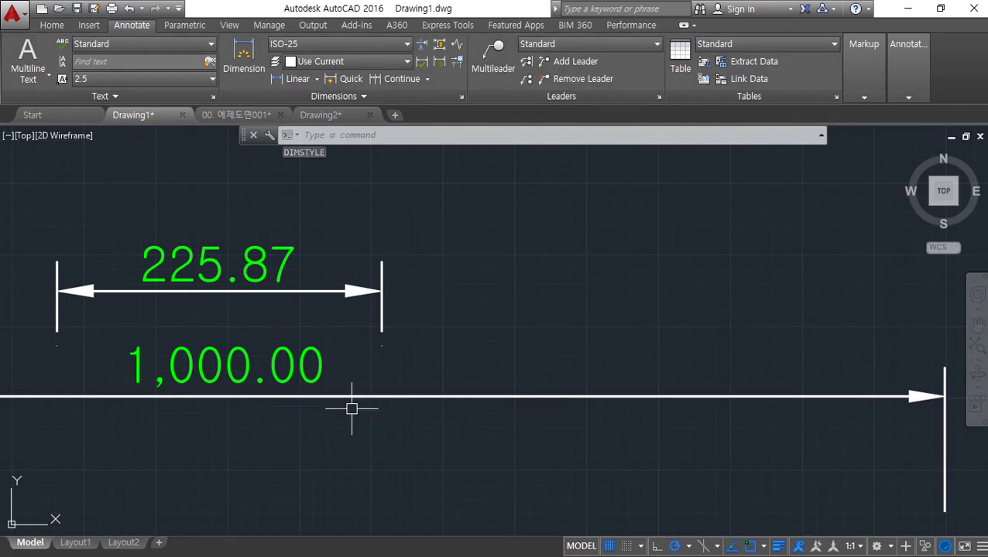
Step: Turn on trailing zero suppression for the ISO-25 dimension style's linear dimensions and compare the setting with the two dimensions' texts
{"action": "type", "text": "D"}
{"action": "key", "text": "Return"}
{"action": "left_click_drag", "start_coordinate": [457, 176], "coordinate": [630, 217]}
{"action": "left_click", "coordinate": [815, 290]}
{"action": "left_click", "coordinate": [610, 392]}
{"action": "mouse_move", "coordinate": [617, 408]}
{"action": "left_mouse_down"}
{"action": "mouse_move", "coordinate": [589, 422]}
{"action": "mouse_move", "coordinate": [593, 407]}
{"action": "mouse_move", "coordinate": [590, 418]}
{"action": "mouse_move", "coordinate": [425, 470]}
{"action": "mouse_move", "coordinate": [308, 440]}
{"action": "mouse_move", "coordinate": [333, 420]}
{"action": "left_mouse_up"}
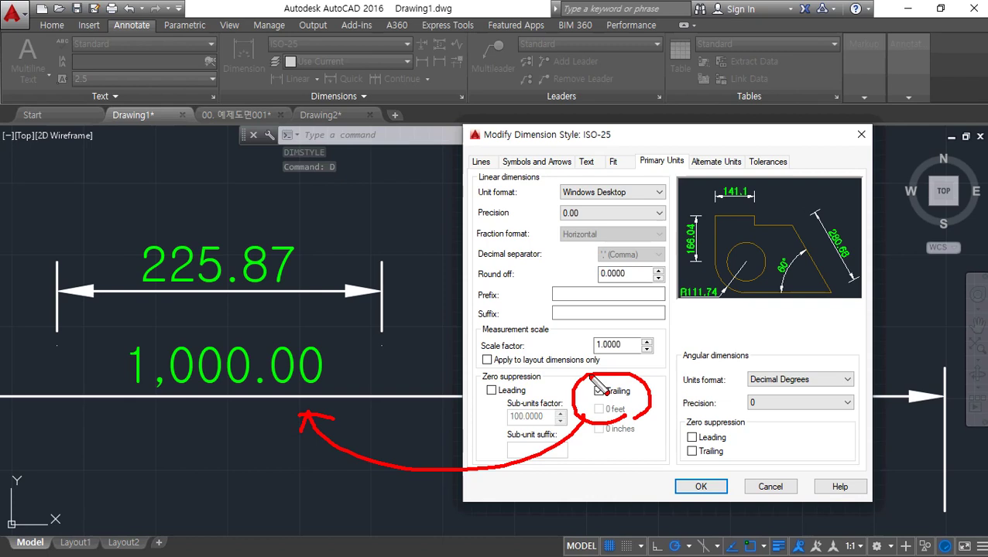
{"action": "left_click_drag", "start_coordinate": [593, 385], "coordinate": [307, 260]}
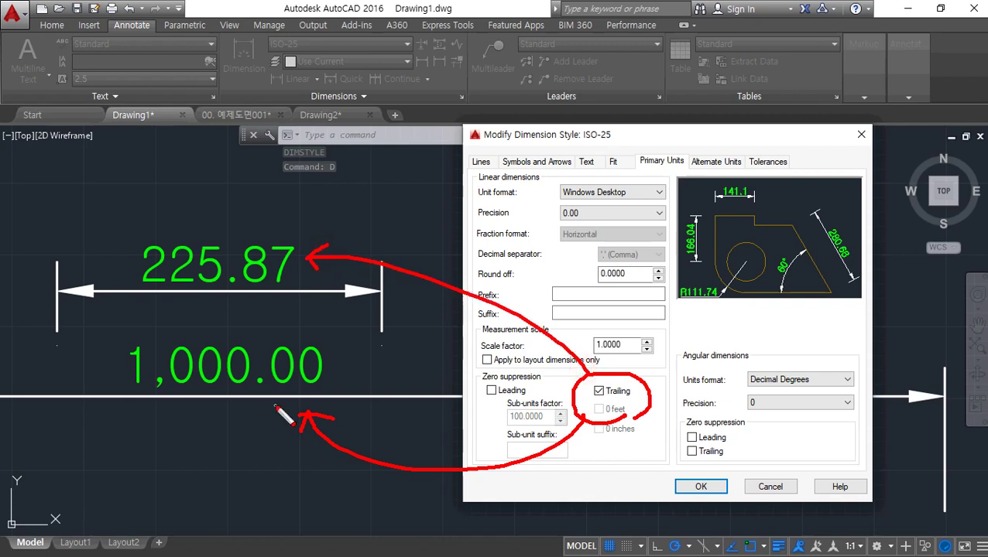
{"action": "left_click_drag", "start_coordinate": [608, 224], "coordinate": [546, 226]}
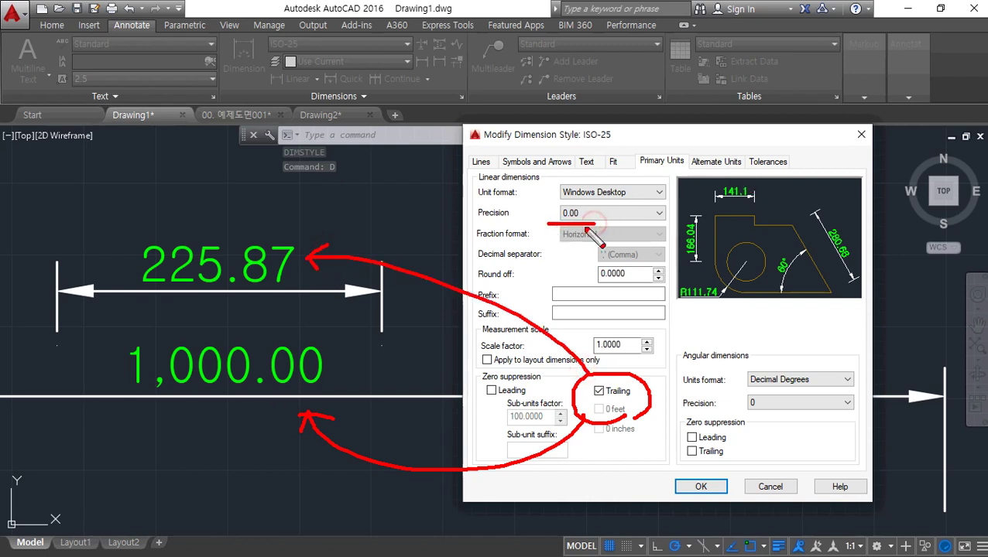
{"action": "key", "text": "Escape"}
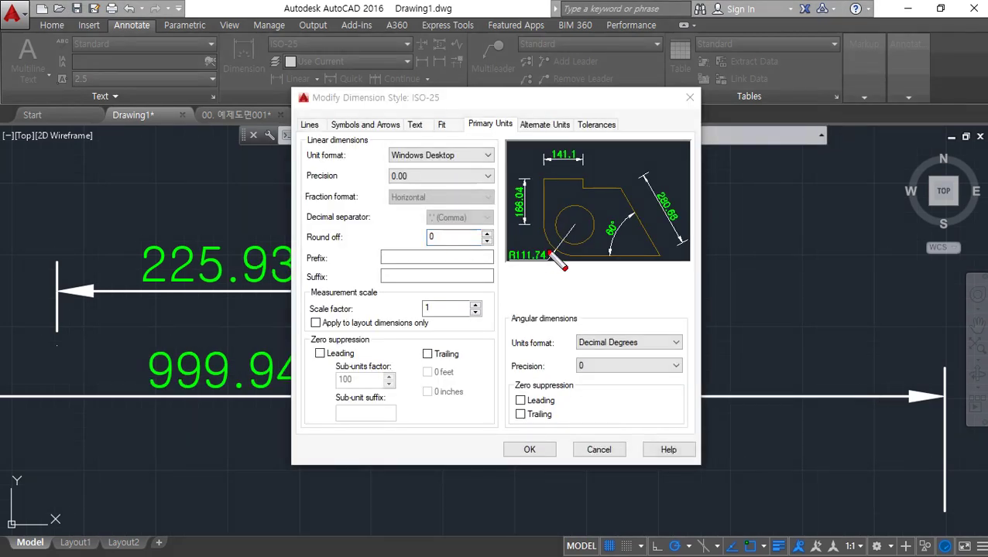
{"action": "left_click_drag", "start_coordinate": [300, 244], "coordinate": [495, 243]}
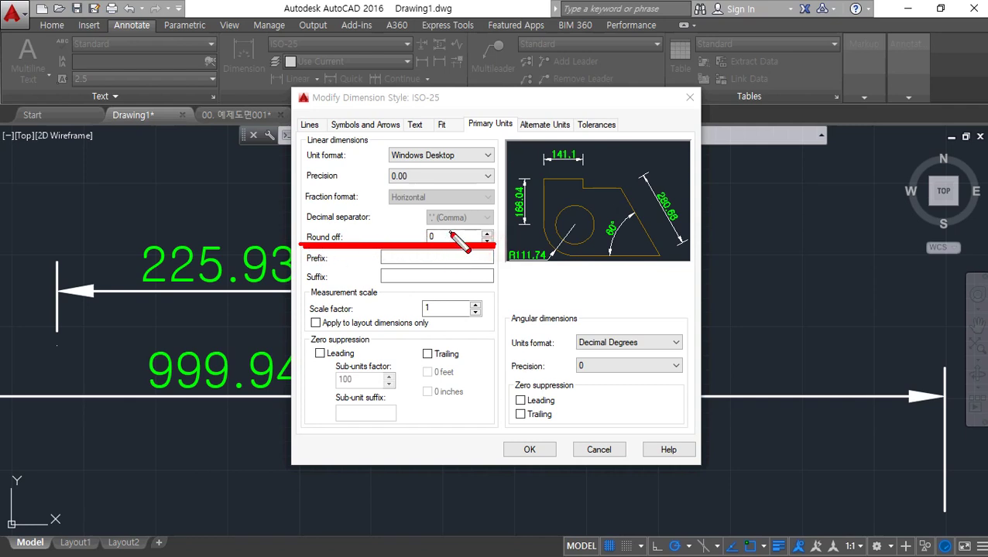
Step: Examine the round-off setting and the angular dimension precision of the ISO-25 dimension style
{"action": "key", "text": "Escape"}
{"action": "left_click", "coordinate": [452, 236]}
{"action": "type", "text": "0."}
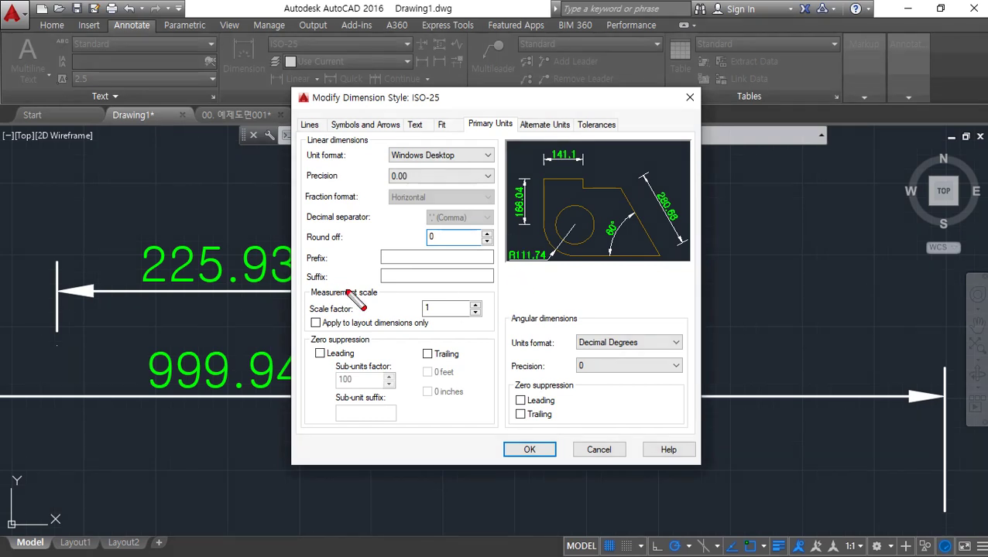
{"action": "mouse_move", "coordinate": [552, 297]}
{"action": "left_mouse_down"}
{"action": "mouse_move", "coordinate": [503, 403]}
{"action": "mouse_move", "coordinate": [704, 441]}
{"action": "mouse_move", "coordinate": [664, 277]}
{"action": "mouse_move", "coordinate": [524, 294]}
{"action": "left_mouse_up"}
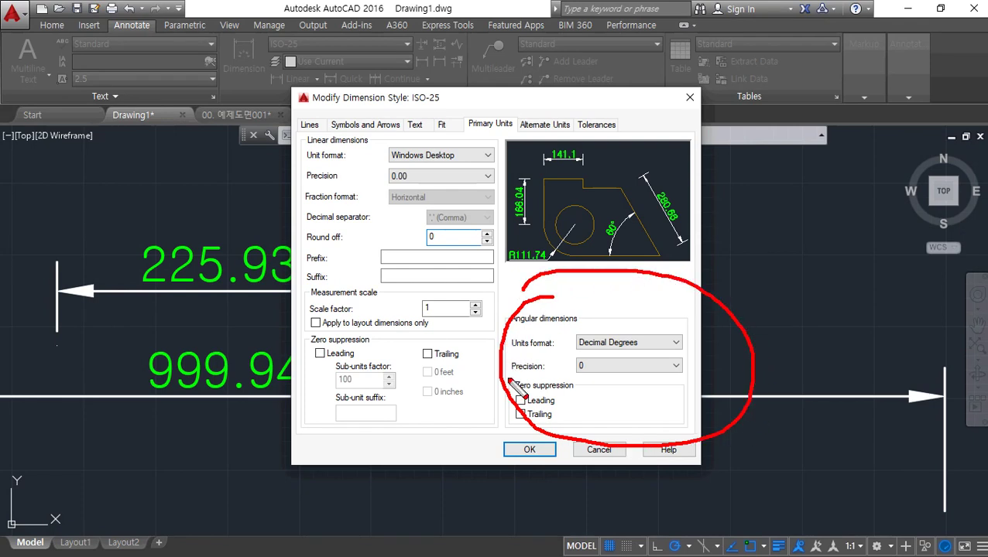
{"action": "mouse_move", "coordinate": [515, 377]}
{"action": "left_mouse_down"}
{"action": "mouse_move", "coordinate": [684, 372]}
{"action": "mouse_move", "coordinate": [507, 380]}
{"action": "left_mouse_up"}
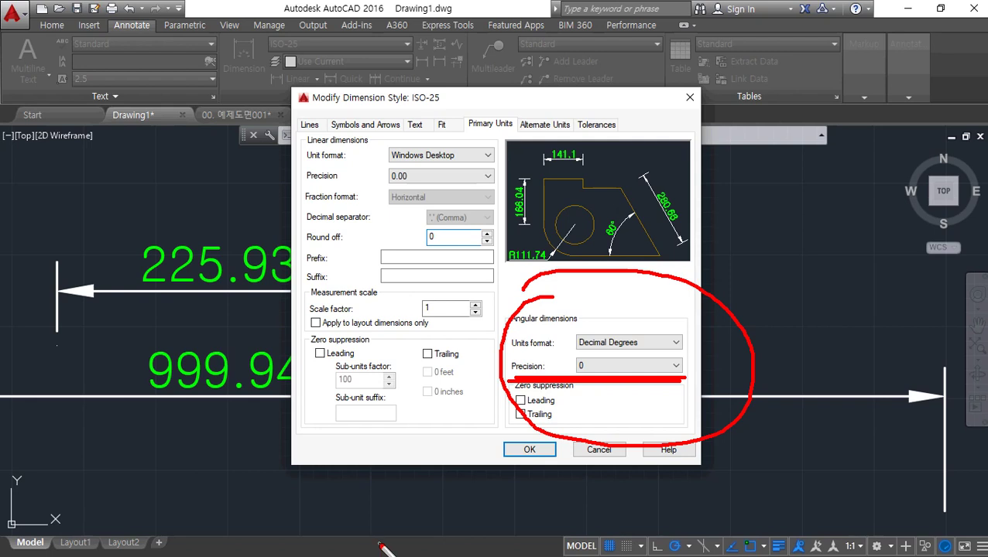
{"action": "left_click_drag", "start_coordinate": [508, 380], "coordinate": [671, 378]}
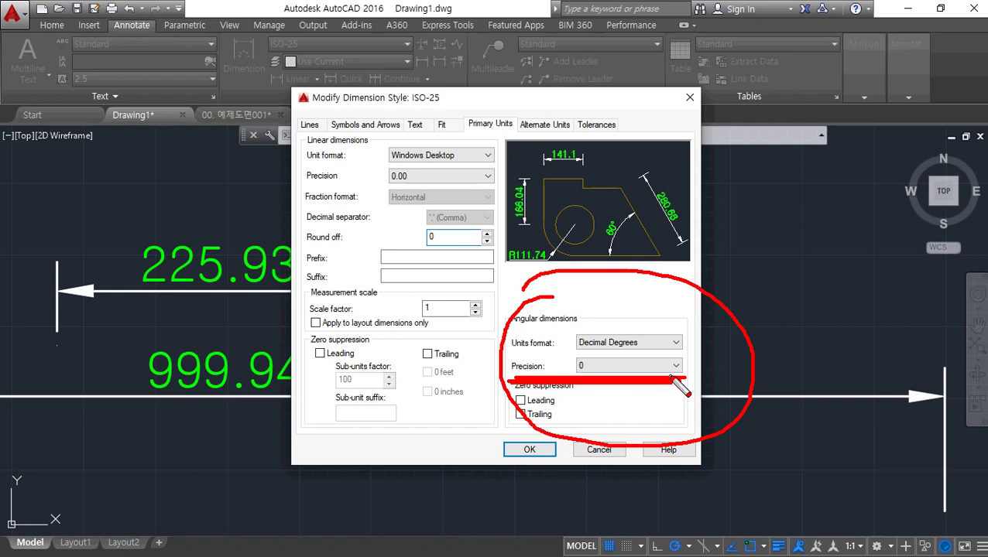
{"action": "key", "text": "Escape"}
Step: Turn on trailing zero suppression for ISO-25 angular dimensions, set their precision to 0.00 and apply the changes
{"action": "left_click_drag", "start_coordinate": [554, 418], "coordinate": [521, 419]}
{"action": "left_click", "coordinate": [521, 415]}
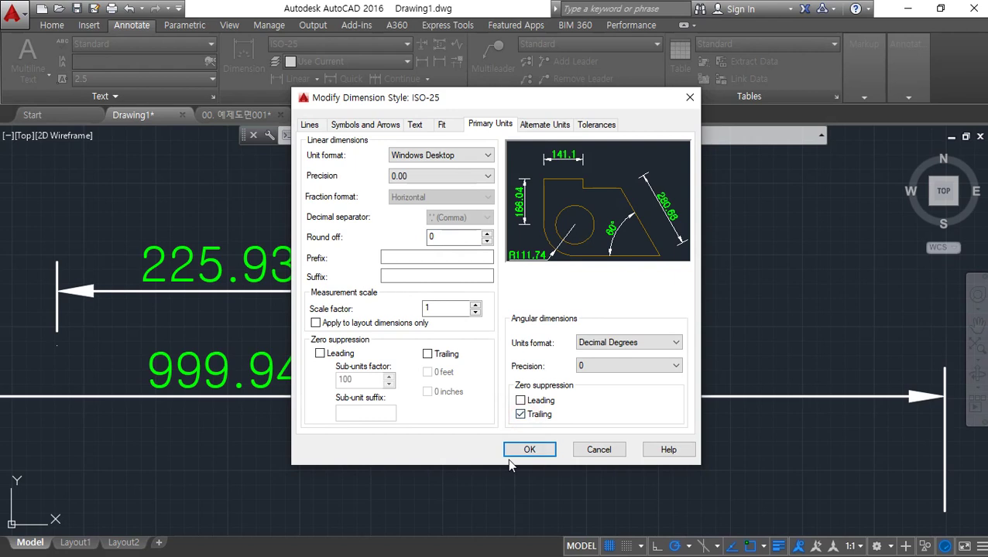
{"action": "left_click", "coordinate": [629, 365]}
{"action": "left_click", "coordinate": [593, 401]}
{"action": "mouse_move", "coordinate": [587, 395]}
{"action": "left_mouse_down"}
{"action": "mouse_move", "coordinate": [563, 356]}
{"action": "mouse_move", "coordinate": [593, 380]}
{"action": "left_mouse_up"}
{"action": "mouse_move", "coordinate": [544, 425]}
{"action": "left_mouse_down"}
{"action": "mouse_move", "coordinate": [509, 425]}
{"action": "mouse_move", "coordinate": [545, 425]}
{"action": "left_mouse_up"}
{"action": "left_click", "coordinate": [542, 453]}
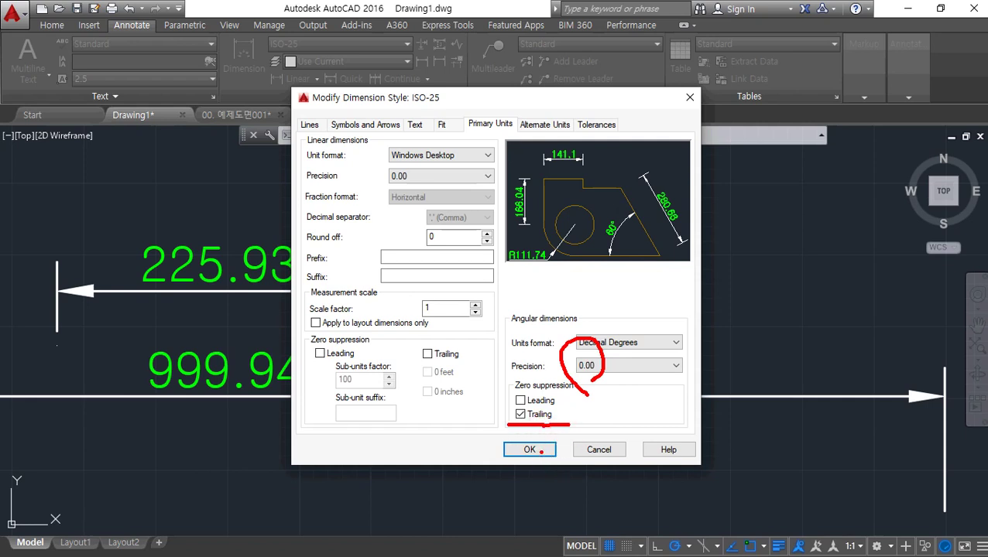
{"action": "key", "text": "Escape"}
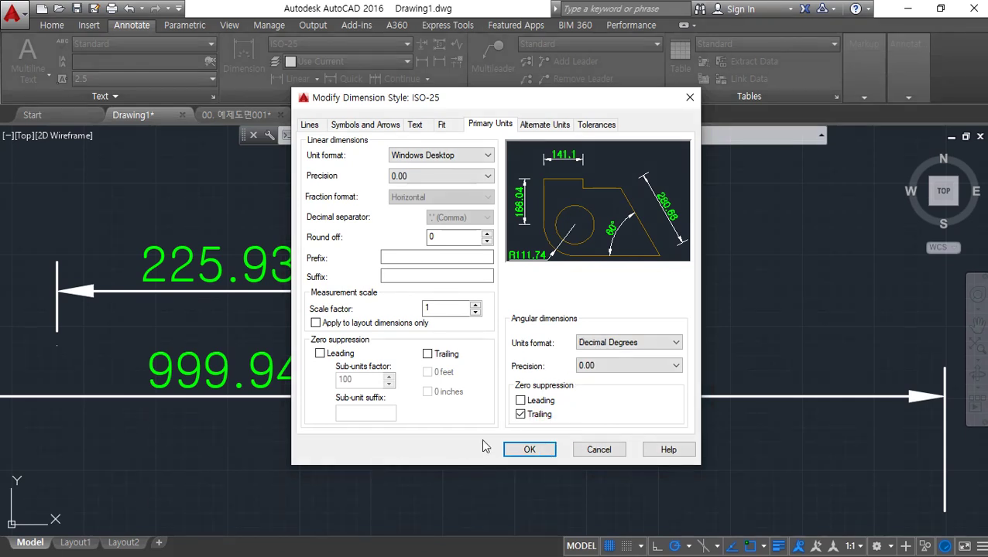
{"action": "left_click", "coordinate": [515, 450]}
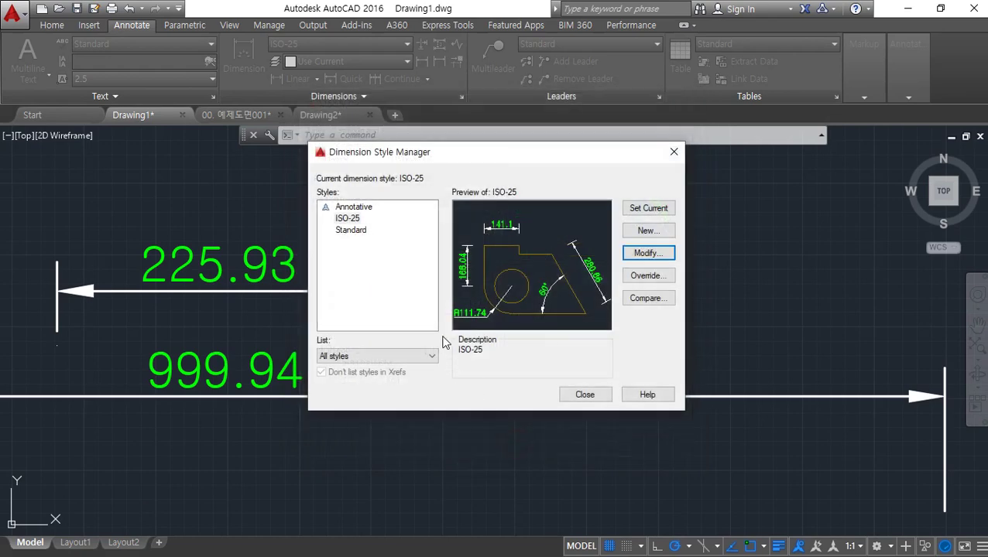
{"action": "left_click", "coordinate": [602, 401]}
Step: Draw a horizontal line and two rising slanted lines from its left endpoint, the lower one at about 21°, above the existing dimensions
{"action": "scroll", "coordinate": [521, 232], "scroll_direction": "down", "scroll_amount": 2}
{"action": "middle_click_drag", "start_coordinate": [520, 232], "coordinate": [419, 304]}
{"action": "type", "text": "l"}
{"action": "key", "text": "Return"}
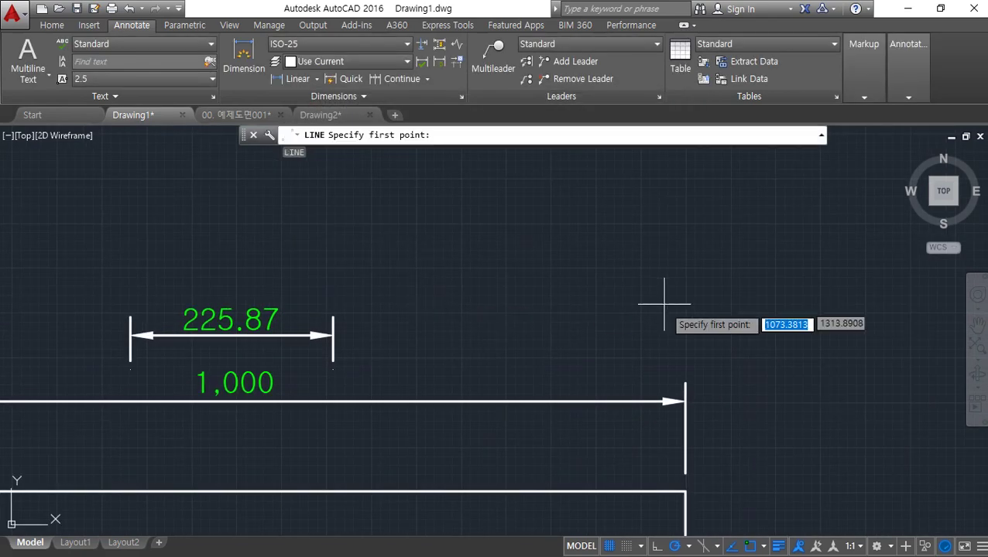
{"action": "left_click", "coordinate": [665, 303]}
{"action": "left_click", "coordinate": [419, 303]}
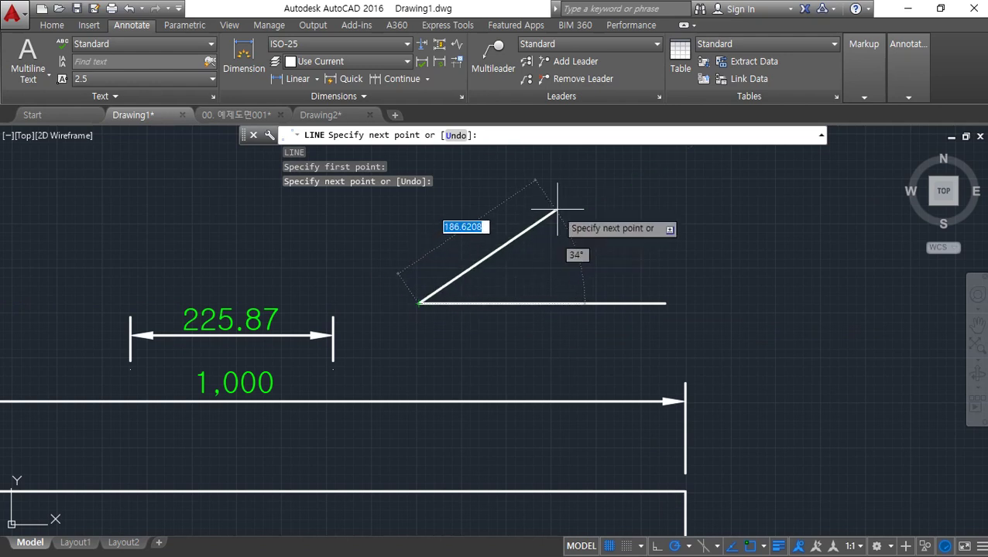
{"action": "left_click", "coordinate": [610, 194]}
{"action": "key", "text": "Return"}
{"action": "key", "text": "Return"}
{"action": "left_click", "coordinate": [419, 303]}
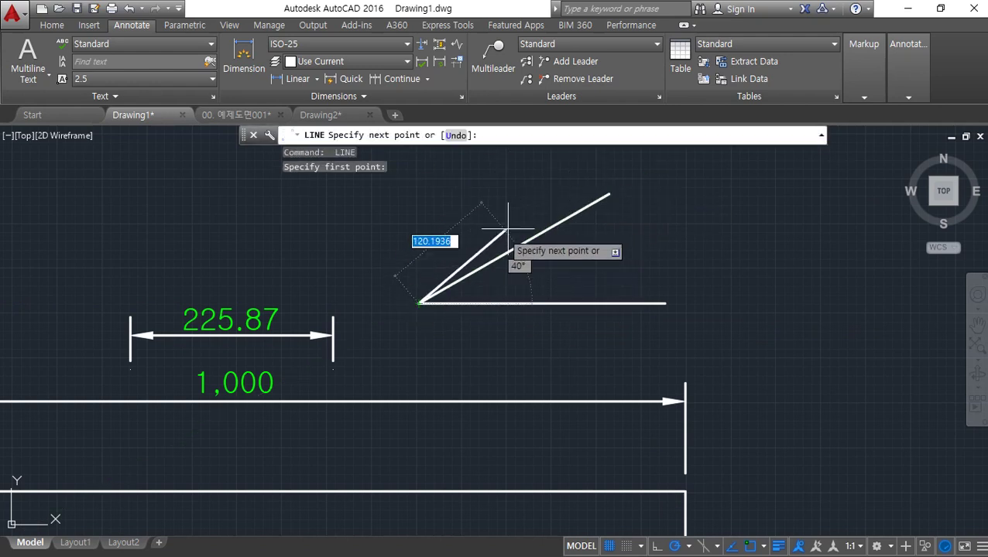
{"action": "left_click", "coordinate": [591, 239]}
{"action": "key", "text": "Escape"}
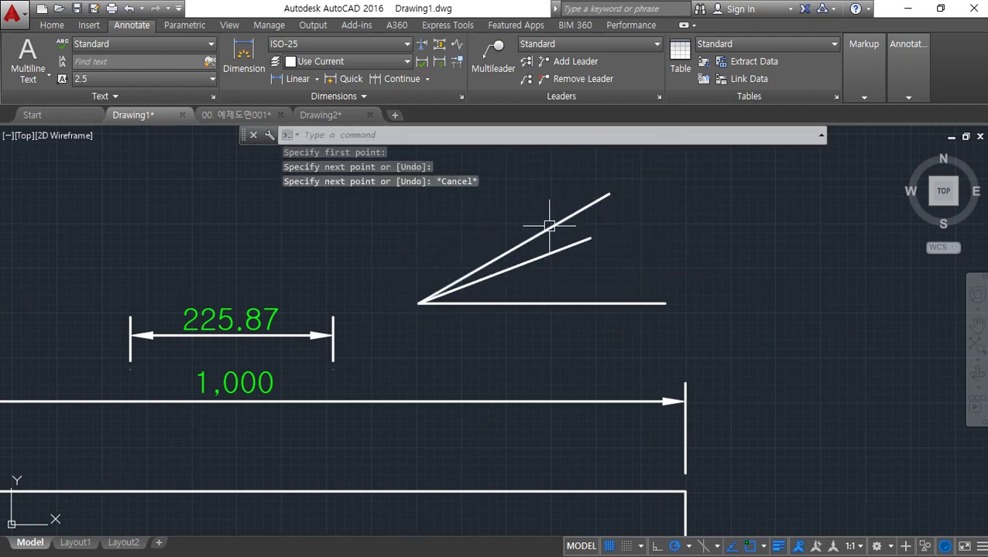
Step: Add an angular dimension between the horizontal line and the lower slanted line
{"action": "scroll", "coordinate": [581, 231], "scroll_direction": "up", "scroll_amount": 2}
{"action": "left_click", "coordinate": [317, 78]}
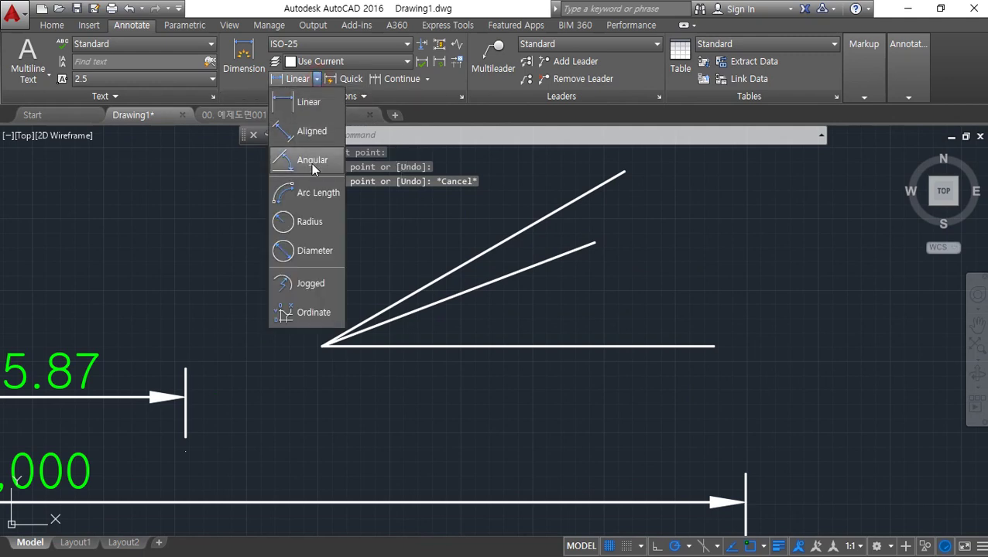
{"action": "left_click", "coordinate": [317, 163]}
{"action": "left_click", "coordinate": [462, 346]}
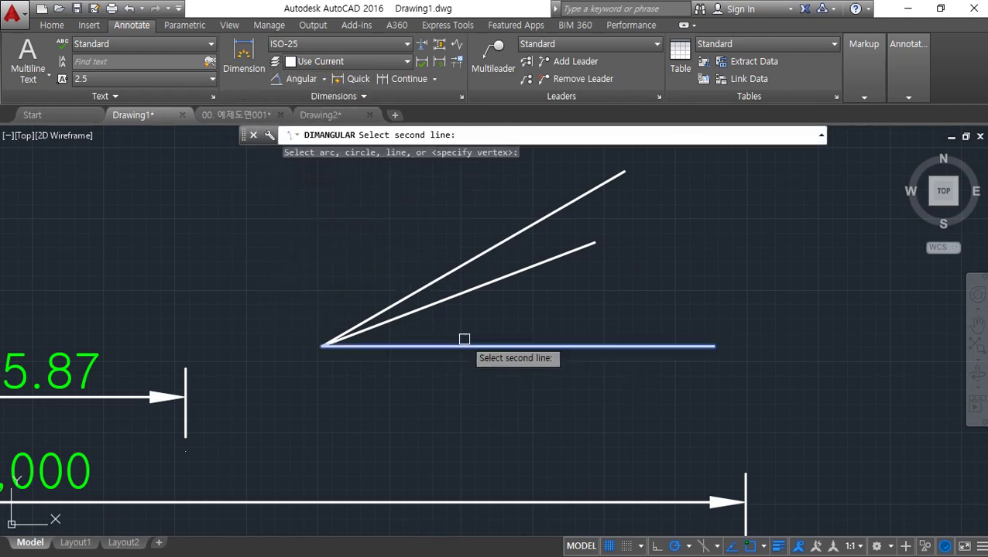
{"action": "left_click", "coordinate": [474, 288]}
{"action": "left_click", "coordinate": [511, 309]}
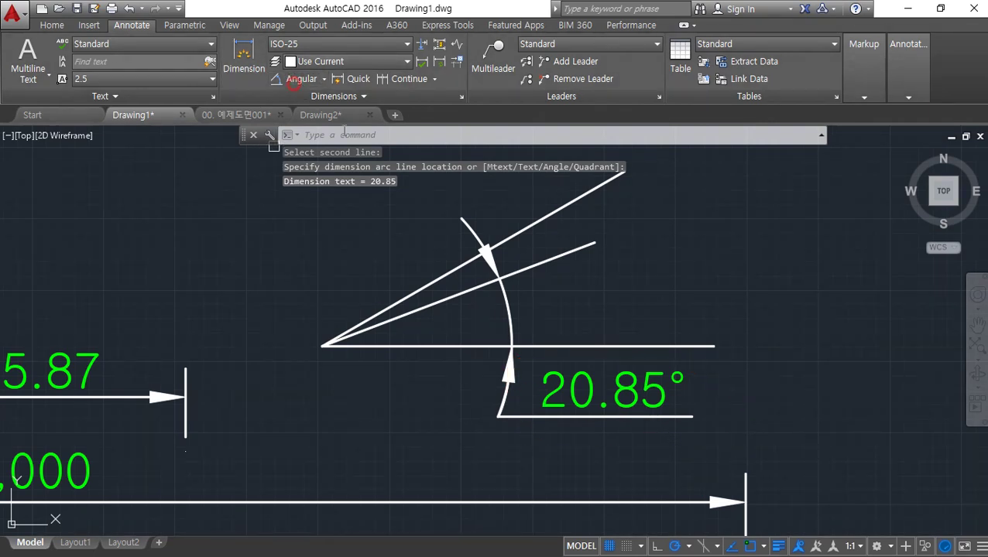
Step: Add an angular dimension between the horizontal line and the upper slanted line and compare its decimals with the other angle
{"action": "left_click", "coordinate": [295, 81]}
{"action": "left_click", "coordinate": [681, 346]}
{"action": "left_click", "coordinate": [591, 189]}
{"action": "middle_click_drag", "start_coordinate": [556, 179], "coordinate": [548, 313]}
{"action": "left_click", "coordinate": [639, 354]}
{"action": "left_click_drag", "start_coordinate": [701, 441], "coordinate": [726, 411]}
{"action": "key", "text": "Escape"}
{"action": "middle_click_drag", "start_coordinate": [471, 377], "coordinate": [455, 282]}
{"action": "key", "text": "ctrl+2"}
{"action": "mouse_move", "coordinate": [564, 481]}
{"action": "left_mouse_down"}
{"action": "mouse_move", "coordinate": [445, 339]}
{"action": "mouse_move", "coordinate": [768, 362]}
{"action": "left_mouse_up"}
{"action": "key", "text": "Escape"}
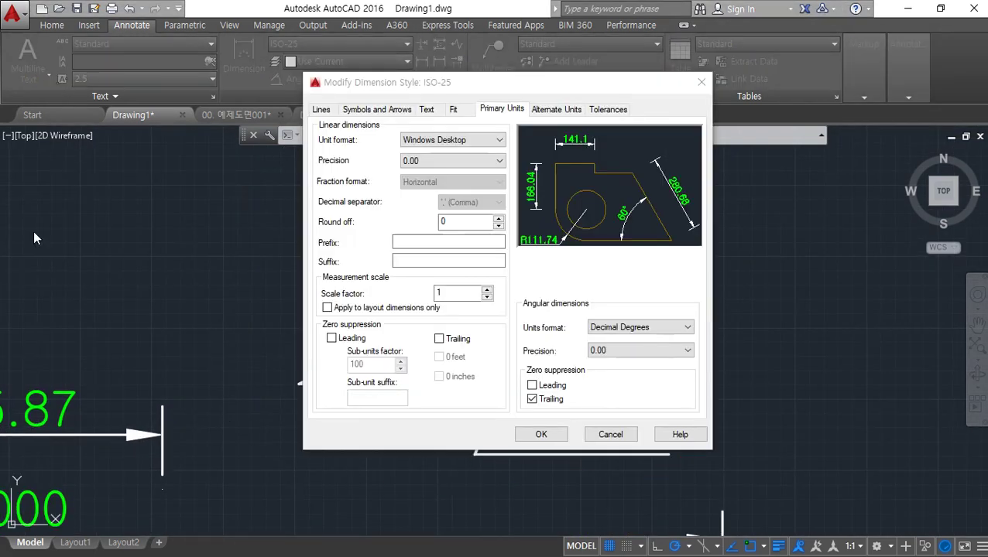
Step: Examine the prefix, suffix and measurement scale settings of the ISO-25 dimension style, and close its settings
{"action": "key", "text": "ctrl+2"}
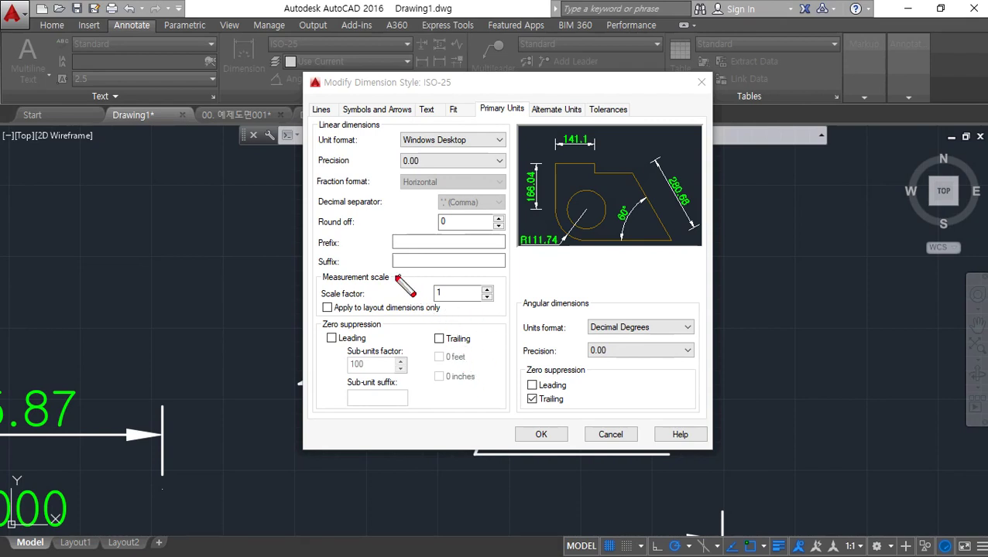
{"action": "mouse_move", "coordinate": [339, 269]}
{"action": "left_mouse_down"}
{"action": "mouse_move", "coordinate": [341, 233]}
{"action": "mouse_move", "coordinate": [353, 264]}
{"action": "mouse_move", "coordinate": [314, 272]}
{"action": "mouse_move", "coordinate": [539, 271]}
{"action": "left_mouse_up"}
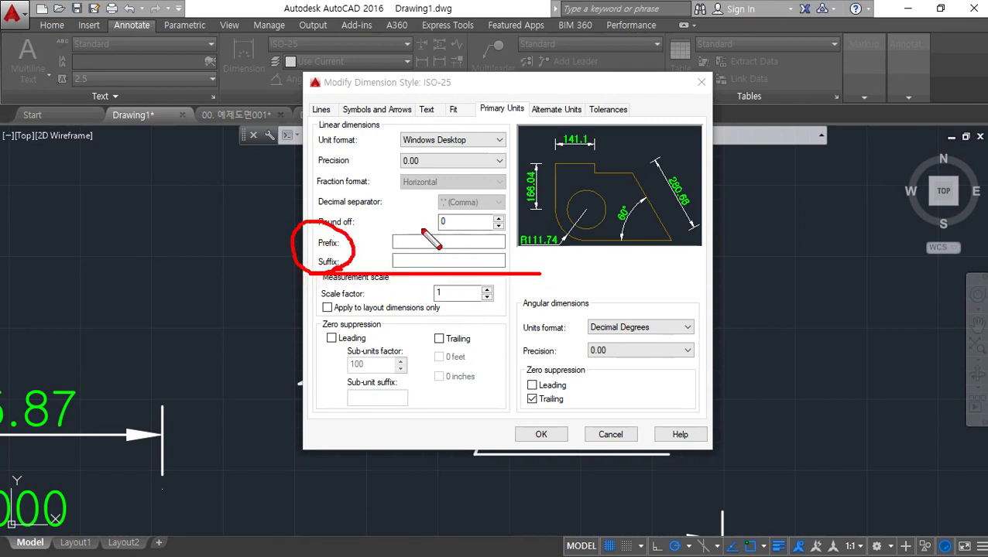
{"action": "key", "text": "e"}
{"action": "mouse_move", "coordinate": [388, 209]}
{"action": "left_mouse_down"}
{"action": "mouse_move", "coordinate": [396, 229]}
{"action": "mouse_move", "coordinate": [408, 205]}
{"action": "left_mouse_up"}
{"action": "left_click_drag", "start_coordinate": [383, 291], "coordinate": [403, 287]}
{"action": "mouse_move", "coordinate": [579, 121]}
{"action": "left_mouse_down"}
{"action": "mouse_move", "coordinate": [546, 123]}
{"action": "mouse_move", "coordinate": [586, 112]}
{"action": "left_mouse_up"}
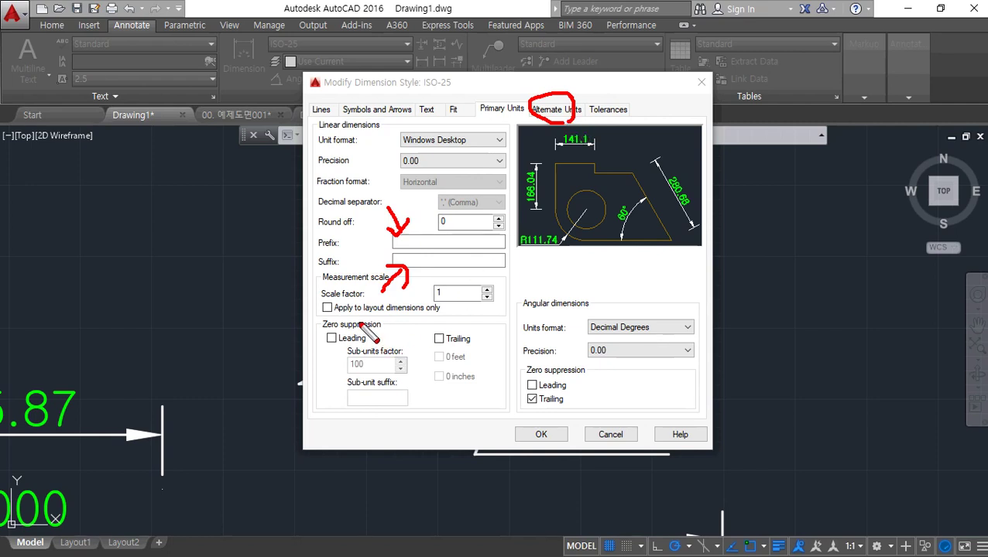
{"action": "key", "text": "e"}
{"action": "left_click_drag", "start_coordinate": [372, 316], "coordinate": [302, 305]}
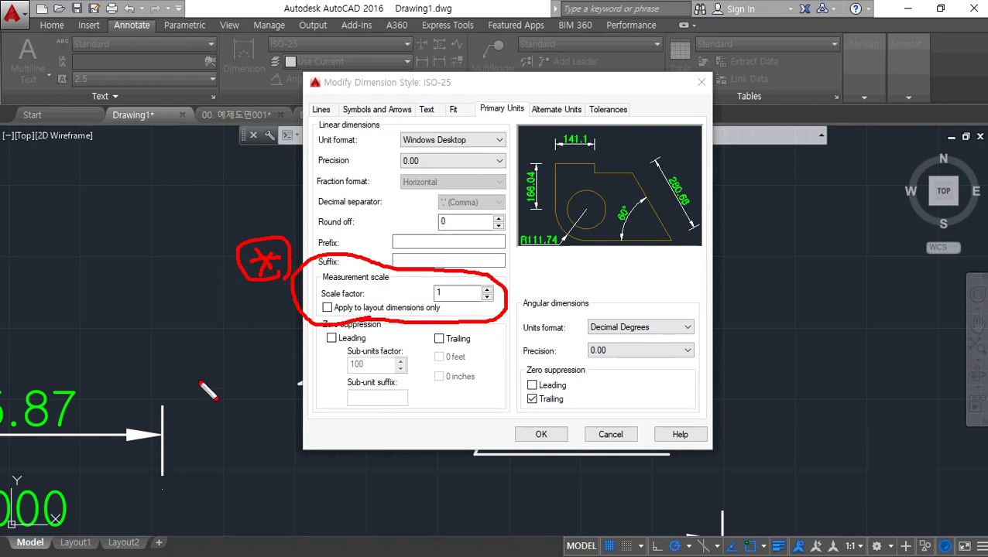
{"action": "left_click_drag", "start_coordinate": [340, 318], "coordinate": [504, 317]}
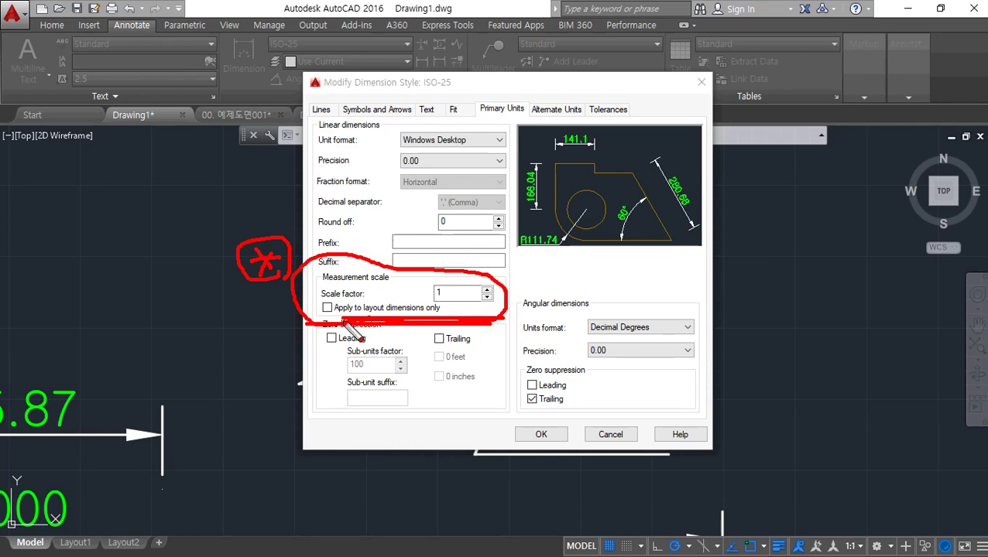
{"action": "key", "text": "Escape"}
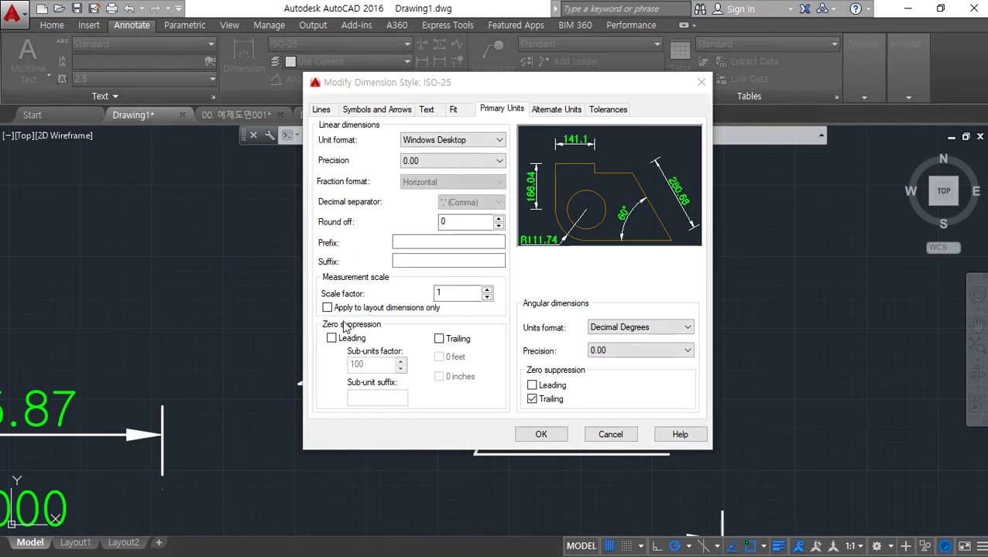
{"action": "left_click", "coordinate": [557, 435]}
{"action": "left_click", "coordinate": [578, 396]}
Step: Erase the rectangle, the slanted lines and all dimensions from the drawing
{"action": "scroll", "coordinate": [565, 365], "scroll_direction": "down", "scroll_amount": 5}
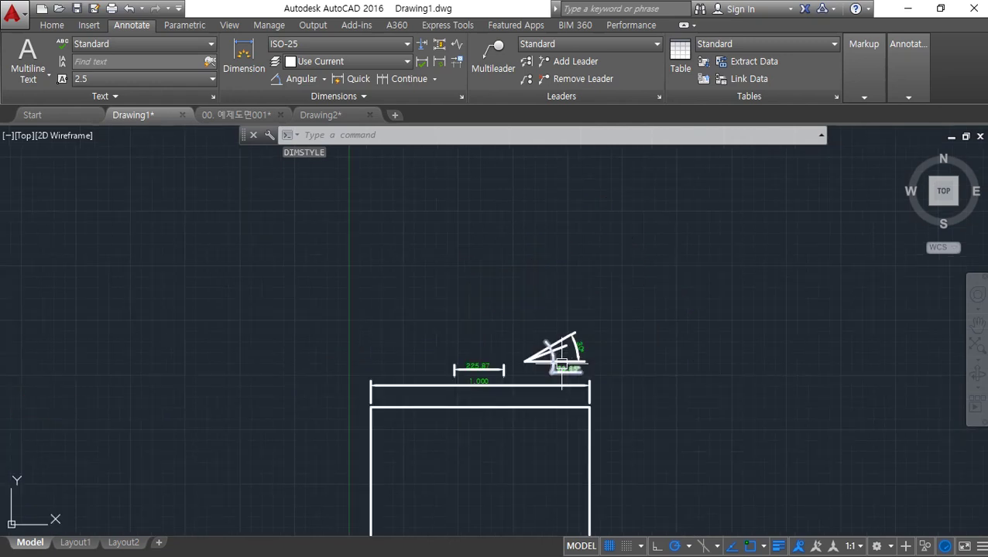
{"action": "scroll", "coordinate": [562, 363], "scroll_direction": "down", "scroll_amount": 3}
{"action": "left_click", "coordinate": [661, 470]}
{"action": "left_click", "coordinate": [352, 271]}
{"action": "key", "text": "Delete"}
{"action": "type", "text": "z"}
{"action": "key", "text": "Return"}
{"action": "type", "text": "a"}
{"action": "key", "text": "Return"}
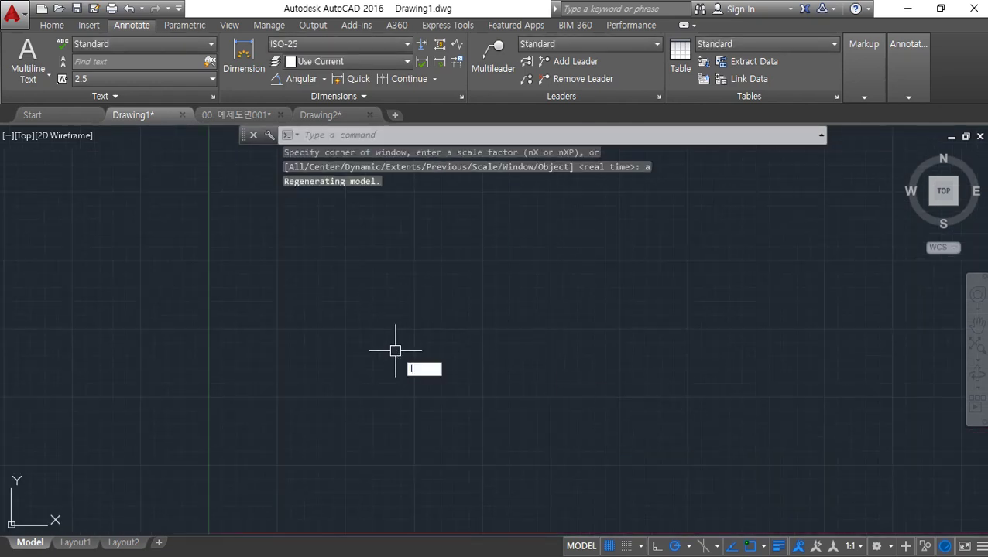
Step: Draw a long horizontal line and a shorter vertical line crossing it near its left end
{"action": "type", "text": "l"}
{"action": "key", "text": "Return"}
{"action": "left_click", "coordinate": [252, 402]}
{"action": "left_click", "coordinate": [476, 402]}
{"action": "key", "text": "Return"}
{"action": "key", "text": "Return"}
{"action": "left_click", "coordinate": [300, 402]}
{"action": "left_click", "coordinate": [301, 335]}
{"action": "key", "text": "Return"}
Step: Offset the vertical line successively to the right at a distance of 5, making six parallel vertical lines
{"action": "scroll", "coordinate": [291, 410], "scroll_direction": "up", "scroll_amount": 4}
{"action": "type", "text": "o"}
{"action": "key", "text": "Return"}
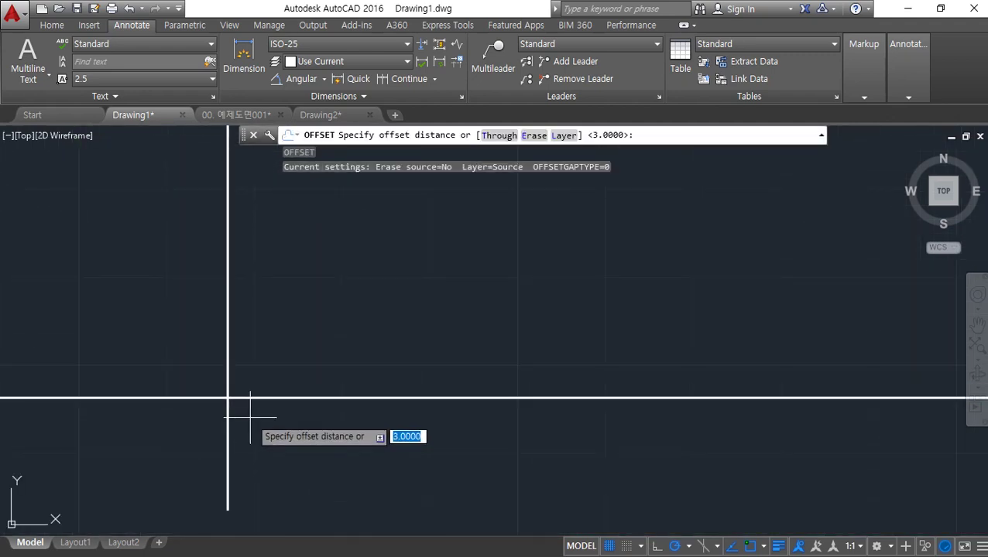
{"action": "key", "text": "Return"}
{"action": "left_click", "coordinate": [227, 353]}
{"action": "left_click", "coordinate": [264, 387]}
{"action": "left_click", "coordinate": [271, 364]}
{"action": "left_click", "coordinate": [312, 339]}
{"action": "left_click", "coordinate": [383, 337]}
{"action": "left_click", "coordinate": [322, 349]}
{"action": "left_click", "coordinate": [315, 348]}
{"action": "left_click", "coordinate": [359, 354]}
{"action": "left_click", "coordinate": [358, 354]}
{"action": "left_click", "coordinate": [406, 348]}
{"action": "left_click", "coordinate": [404, 348]}
{"action": "left_click", "coordinate": [449, 348]}
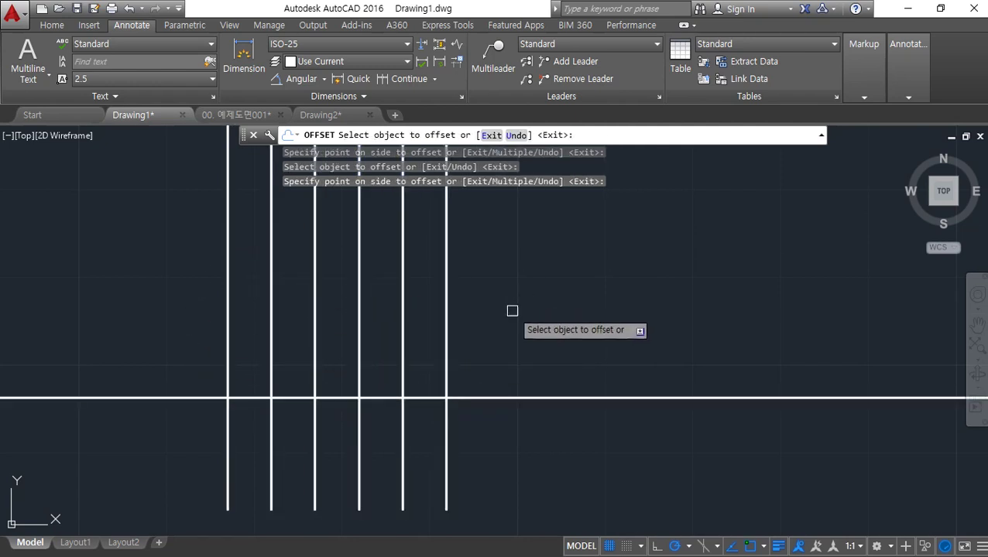
{"action": "key", "text": "Return"}
Step: Offset the horizontal line upward by 10
{"action": "key", "text": "Return"}
{"action": "type", "text": "10"}
{"action": "key", "text": "Return"}
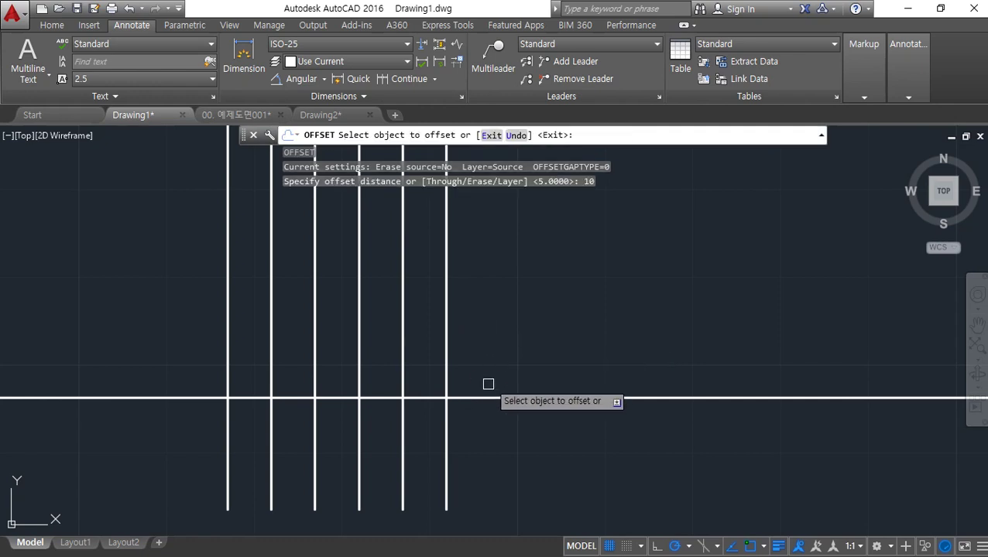
{"action": "left_click", "coordinate": [483, 398]}
{"action": "left_click", "coordinate": [475, 385]}
{"action": "key", "text": "Return"}
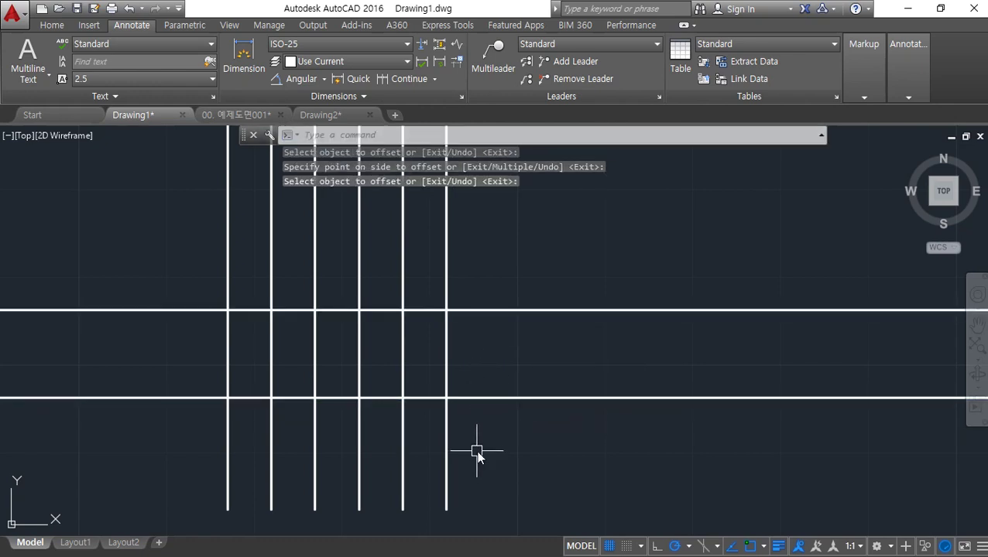
Step: Try to trim the line ends below and to the left of the grid, and undo the trimming
{"action": "type", "text": "tr"}
{"action": "key", "text": "Return"}
{"action": "key", "text": "Return"}
{"action": "left_click", "coordinate": [556, 463]}
{"action": "left_click", "coordinate": [182, 434]}
{"action": "left_click", "coordinate": [193, 303]}
{"action": "left_click", "coordinate": [182, 313]}
{"action": "left_click", "coordinate": [206, 233]}
{"action": "key", "text": "Escape"}
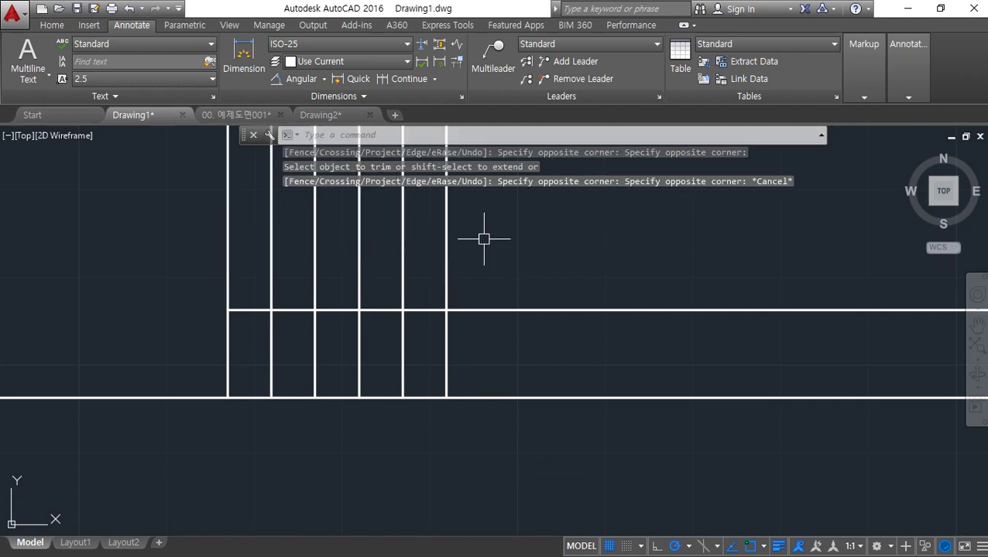
{"action": "key", "text": "ctrl+z"}
Step: Trim the six vertical lines so they span only between the two horizontal lines
{"action": "type", "text": "tr"}
{"action": "key", "text": "Return"}
{"action": "key", "text": "Return"}
{"action": "left_click", "coordinate": [522, 460]}
{"action": "left_click", "coordinate": [183, 433]}
{"action": "left_click", "coordinate": [461, 244]}
{"action": "left_click", "coordinate": [183, 258]}
Step: Trim alternating segments and the lower outer ends of the horizontal lines to leave one continuous profile with three notches
{"action": "left_click", "coordinate": [249, 309]}
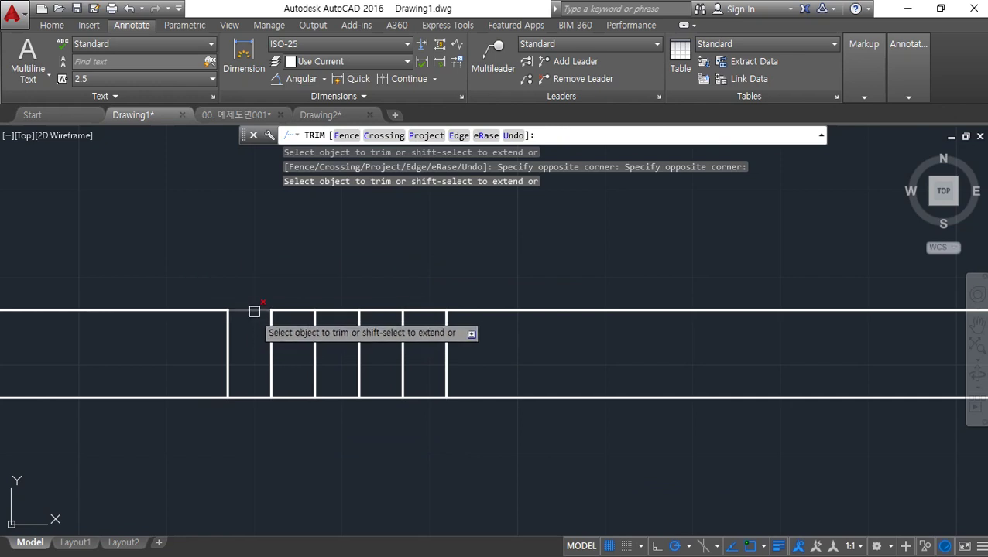
{"action": "left_click", "coordinate": [336, 310]}
{"action": "left_click", "coordinate": [422, 309]}
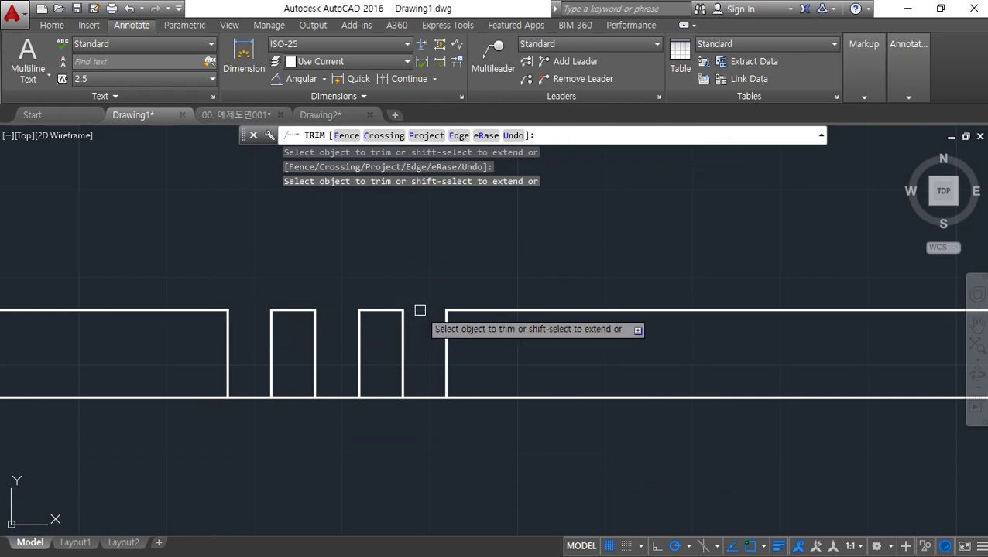
{"action": "left_click", "coordinate": [300, 398]}
{"action": "left_click", "coordinate": [379, 399]}
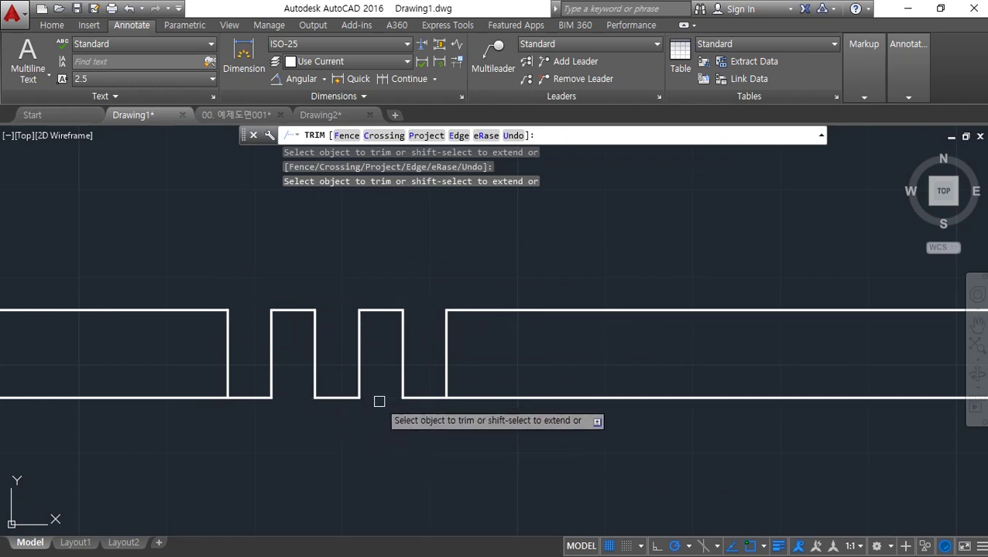
{"action": "left_click", "coordinate": [518, 392]}
{"action": "left_click", "coordinate": [357, 441]}
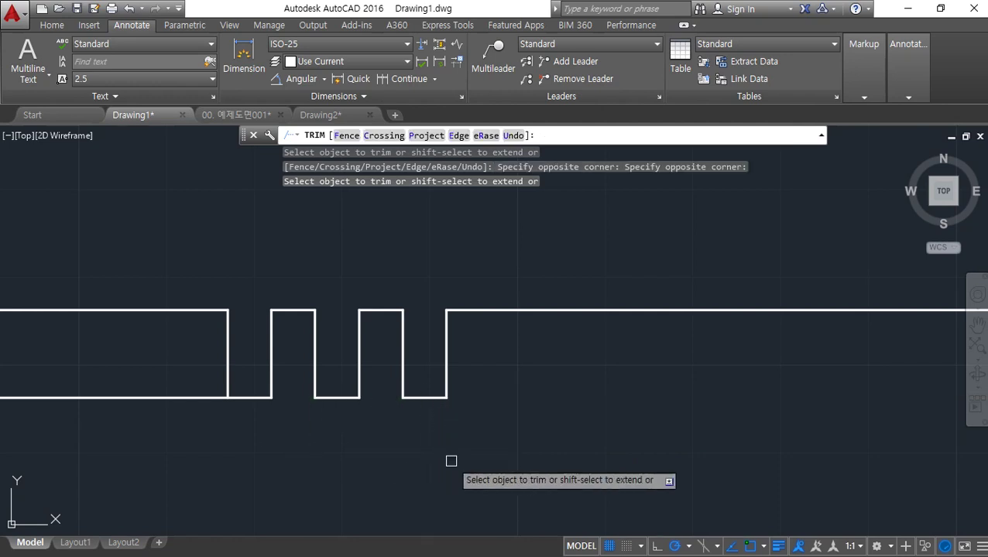
{"action": "key", "text": "Return"}
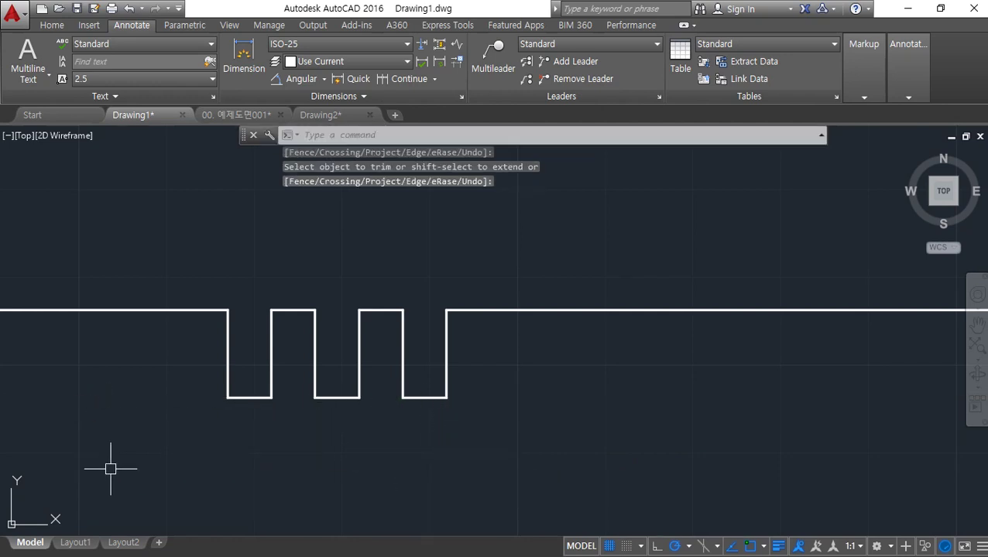
{"action": "mouse_move", "coordinate": [475, 409]}
{"action": "left_mouse_down"}
{"action": "mouse_move", "coordinate": [375, 193]}
{"action": "mouse_move", "coordinate": [604, 414]}
{"action": "left_mouse_up"}
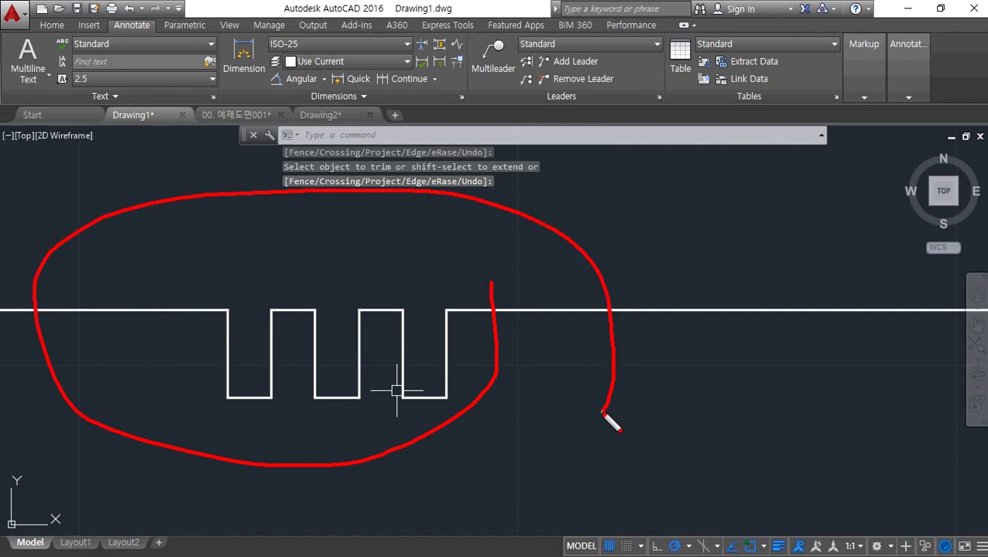
Step: Draw a circle of radius about 16 around the three notches, centred inside the middle notch
{"action": "key", "text": "Escape"}
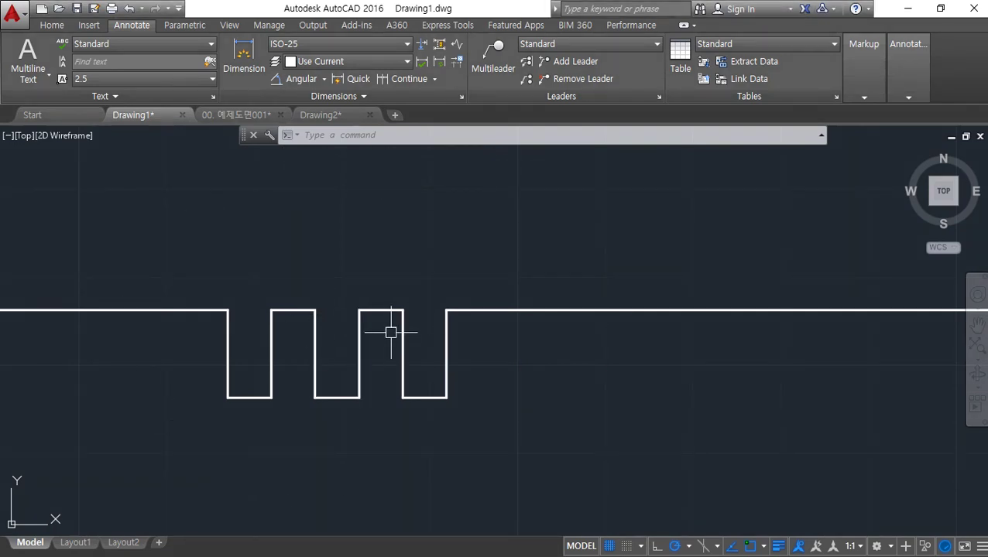
{"action": "type", "text": "c"}
{"action": "key", "text": "Return"}
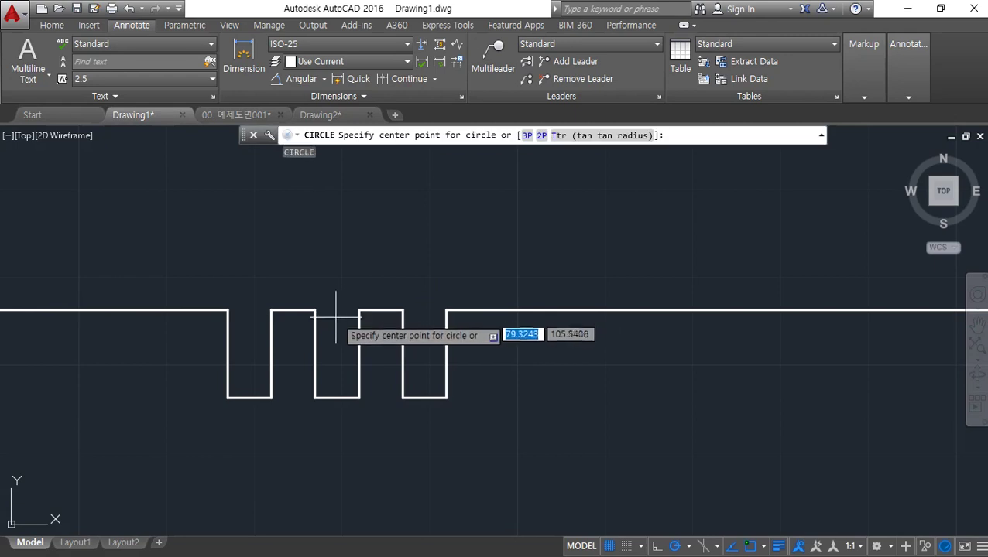
{"action": "left_click", "coordinate": [336, 347]}
{"action": "type", "text": "16.1643"}
{"action": "key", "text": "Return"}
Step: Copy the circle and the notched profile from the circle's centre to the empty area up and to the right
{"action": "type", "text": "cp"}
{"action": "key", "text": "Return"}
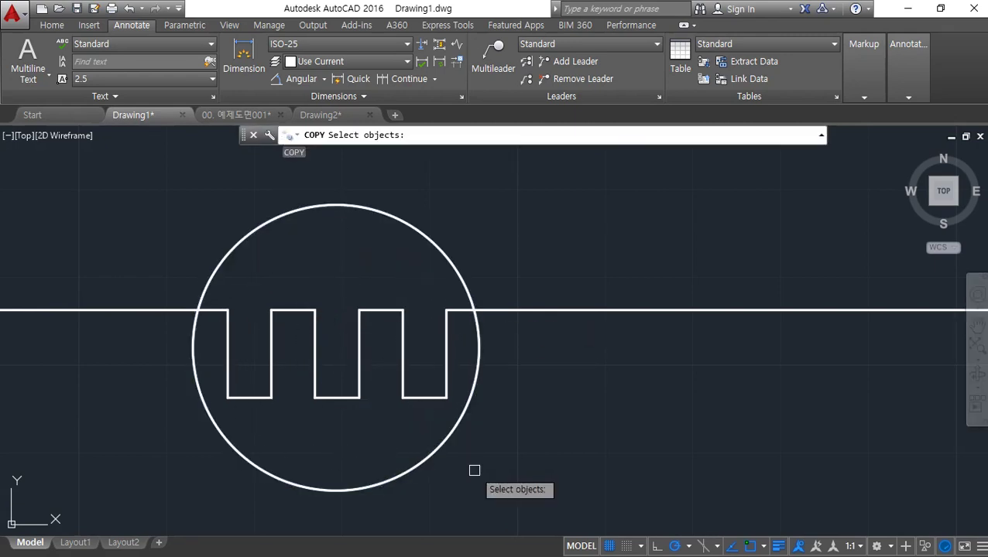
{"action": "left_click", "coordinate": [473, 470]}
{"action": "left_click", "coordinate": [172, 182]}
{"action": "key", "text": "Return"}
{"action": "left_click", "coordinate": [336, 348]}
{"action": "scroll", "coordinate": [375, 284], "scroll_direction": "down", "scroll_amount": 2}
{"action": "middle_click_drag", "start_coordinate": [380, 282], "coordinate": [223, 426]}
{"action": "left_click", "coordinate": [416, 266]}
{"action": "key", "text": "Return"}
Step: Trim the copied profile's horizontal lines where they extend outside the copied circle on both sides
{"action": "type", "text": "tr"}
{"action": "key", "text": "Return"}
{"action": "key", "text": "Return"}
{"action": "left_click", "coordinate": [577, 241]}
{"action": "left_click", "coordinate": [293, 251]}
{"action": "left_click", "coordinate": [293, 244]}
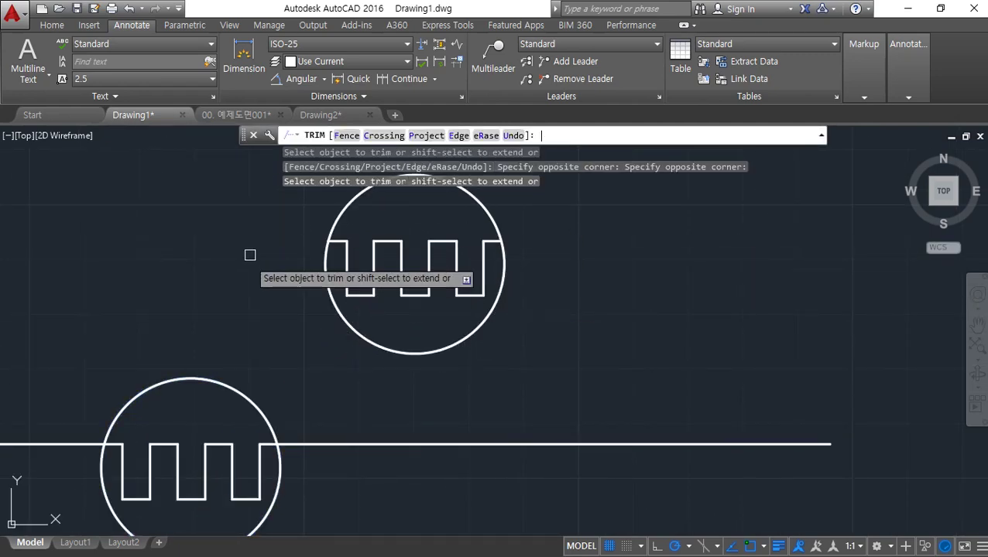
{"action": "key", "text": "Return"}
Step: Scale the copied circle and its notched profile by a factor of 3 about the circle's centre
{"action": "type", "text": "sc"}
{"action": "key", "text": "Return"}
{"action": "left_click", "coordinate": [536, 346]}
{"action": "left_click", "coordinate": [260, 181]}
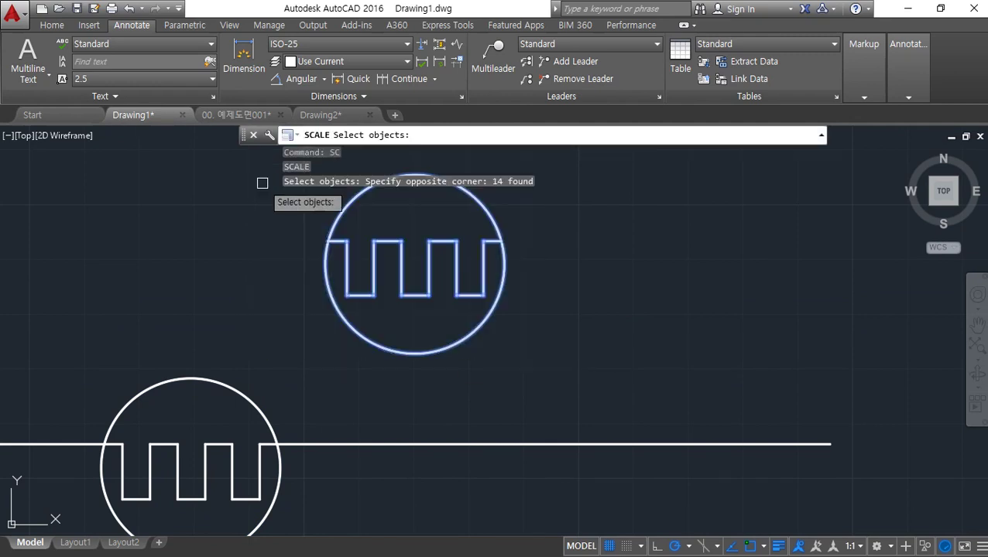
{"action": "key", "text": "Return"}
{"action": "left_click", "coordinate": [414, 264]}
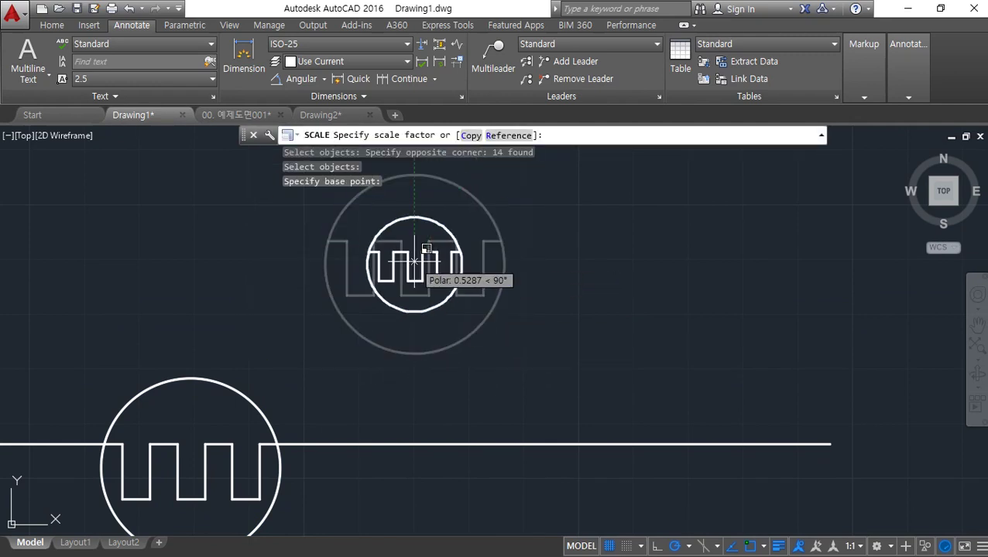
{"action": "type", "text": "3.2915"}
{"action": "key", "text": "Return"}
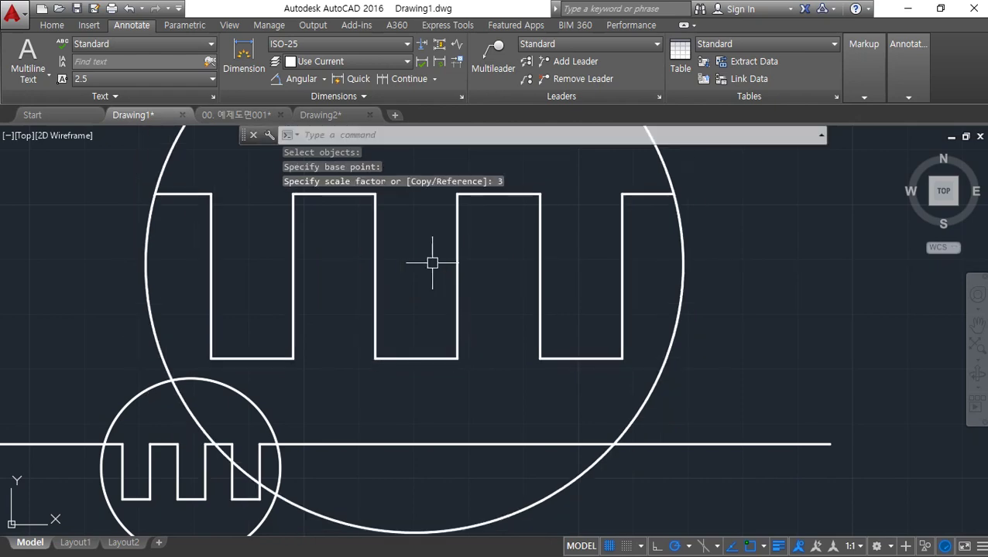
Step: Move the enlarged detail by its centre up and to the right, clear of the original profile
{"action": "type", "text": "m"}
{"action": "key", "text": "Return"}
{"action": "type", "text": "p"}
{"action": "key", "text": "Return"}
{"action": "key", "text": "Return"}
{"action": "left_click", "coordinate": [414, 264]}
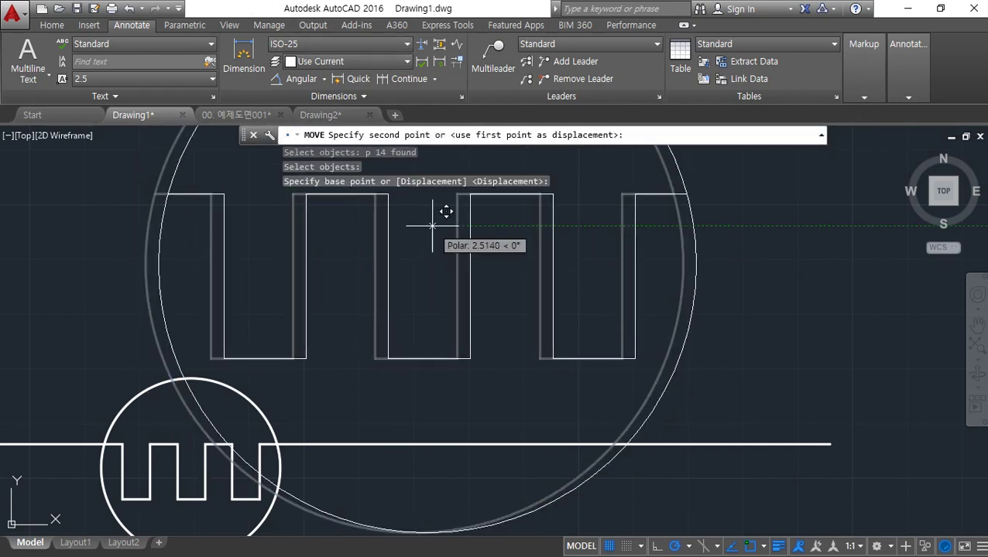
{"action": "scroll", "coordinate": [391, 282], "scroll_direction": "down", "scroll_amount": 2}
{"action": "middle_click_drag", "start_coordinate": [377, 296], "coordinate": [311, 349]}
{"action": "left_click", "coordinate": [429, 220]}
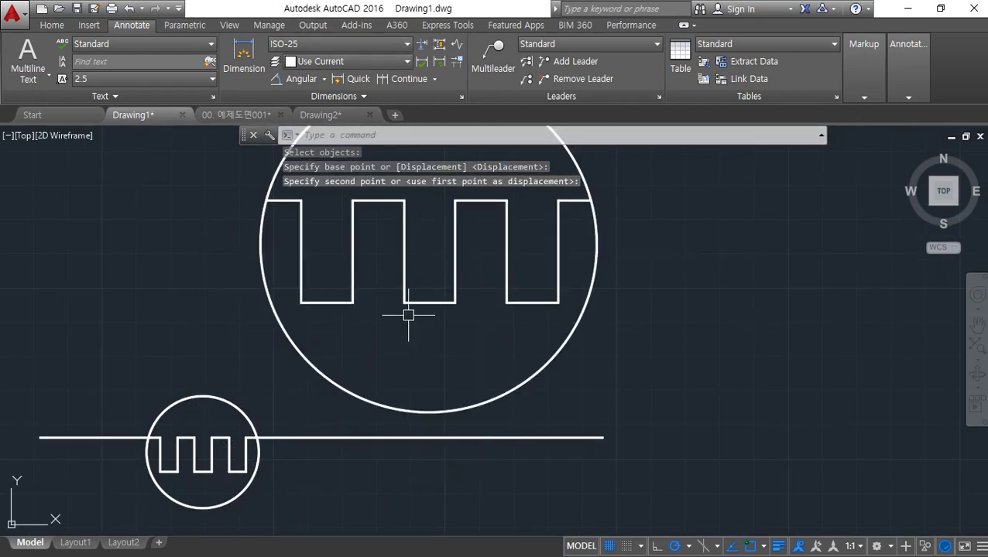
Step: Move the enlarged circle and its profile a little further horizontally away from the original
{"action": "middle_click_drag", "start_coordinate": [374, 337], "coordinate": [377, 402]}
{"action": "scroll", "coordinate": [248, 384], "scroll_direction": "down", "scroll_amount": 2}
{"action": "middle_click_drag", "start_coordinate": [249, 379], "coordinate": [319, 355]}
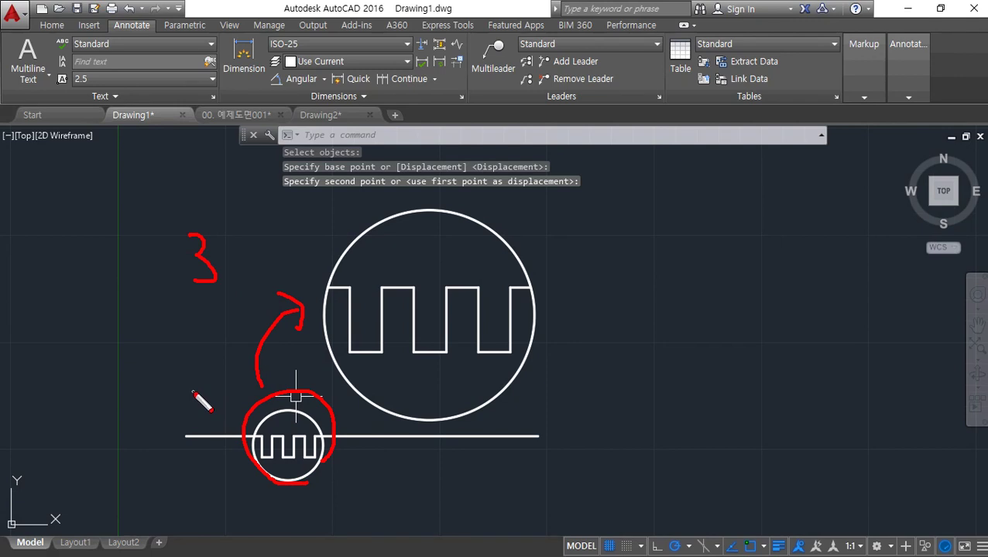
{"action": "key", "text": "Escape"}
{"action": "type", "text": "m"}
{"action": "key", "text": "space"}
{"action": "left_click", "coordinate": [560, 404]}
{"action": "left_click", "coordinate": [313, 236]}
{"action": "key", "text": "space"}
{"action": "left_click", "coordinate": [260, 279]}
{"action": "left_click", "coordinate": [299, 284]}
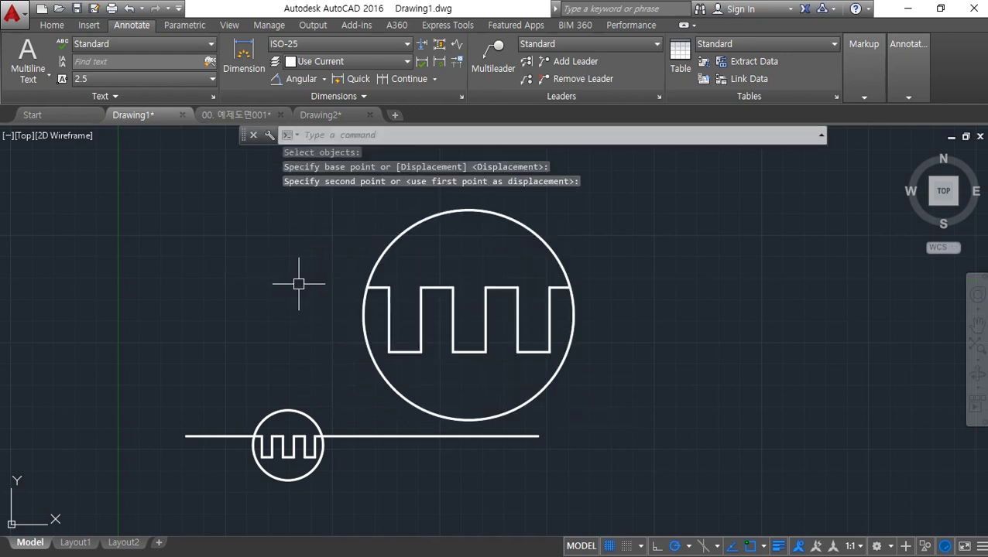
{"action": "key", "text": "Escape"}
Step: Set the ISO-25 dimension style's overall scale to 1 and close the dimension style settings
{"action": "scroll", "coordinate": [281, 449], "scroll_direction": "up", "scroll_amount": 8}
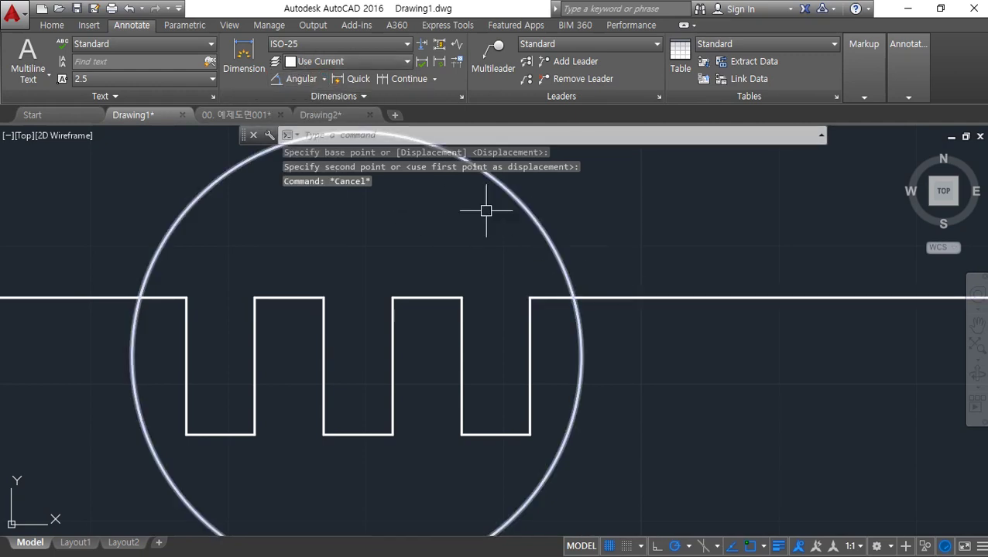
{"action": "key", "text": "Return"}
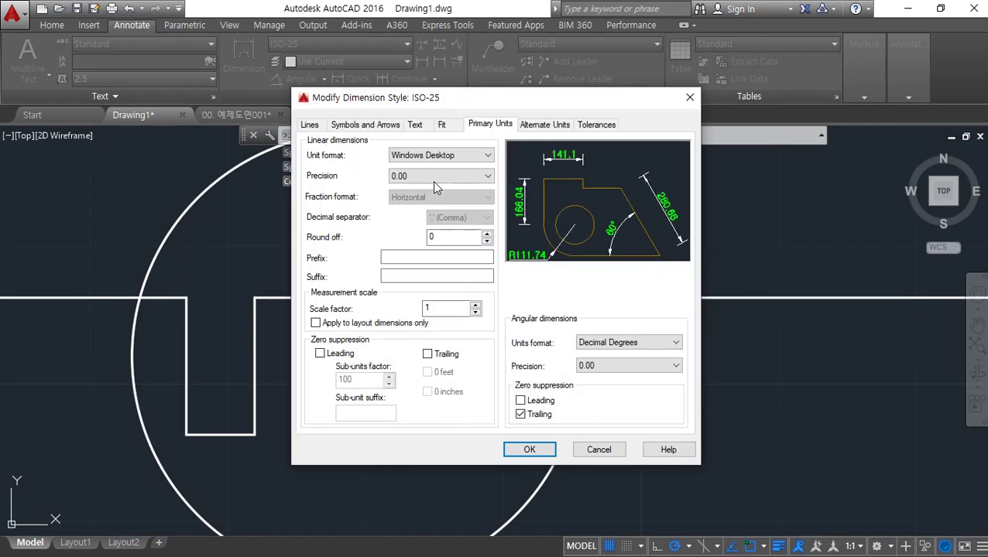
{"action": "left_click", "coordinate": [441, 125]}
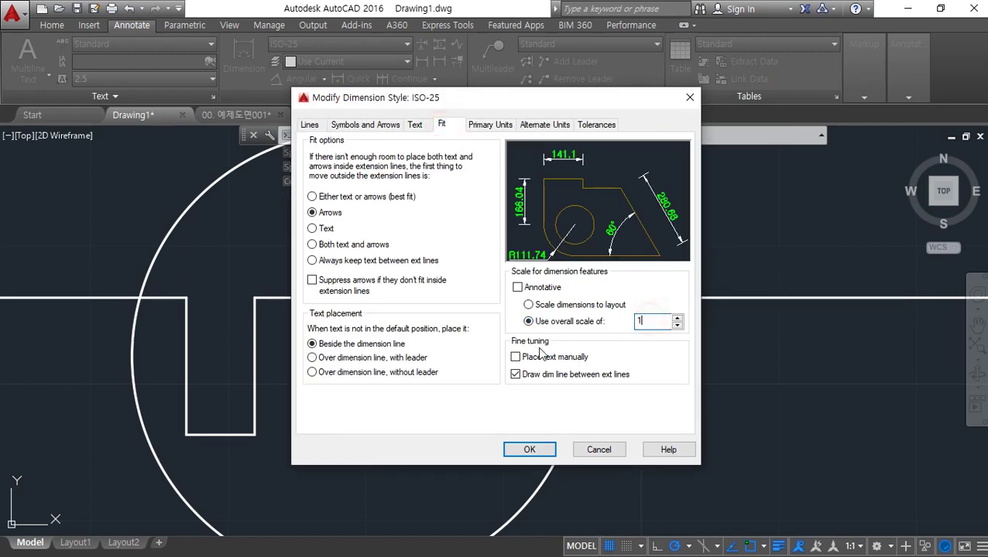
{"action": "left_click", "coordinate": [520, 455]}
{"action": "left_click", "coordinate": [591, 399]}
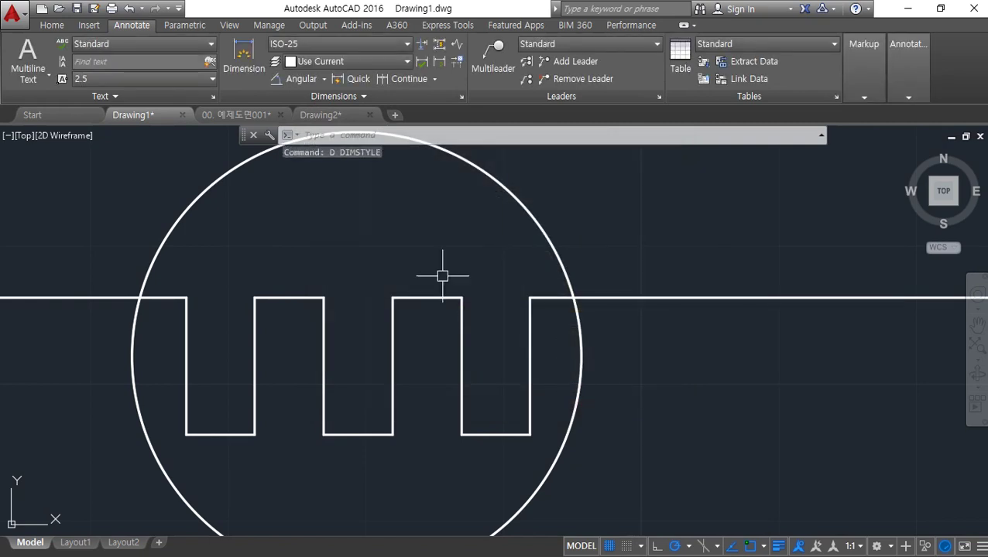
Step: Add a horizontal linear dimension for the first notch's width above the original profile
{"action": "left_click", "coordinate": [326, 81]}
{"action": "left_click", "coordinate": [296, 104]}
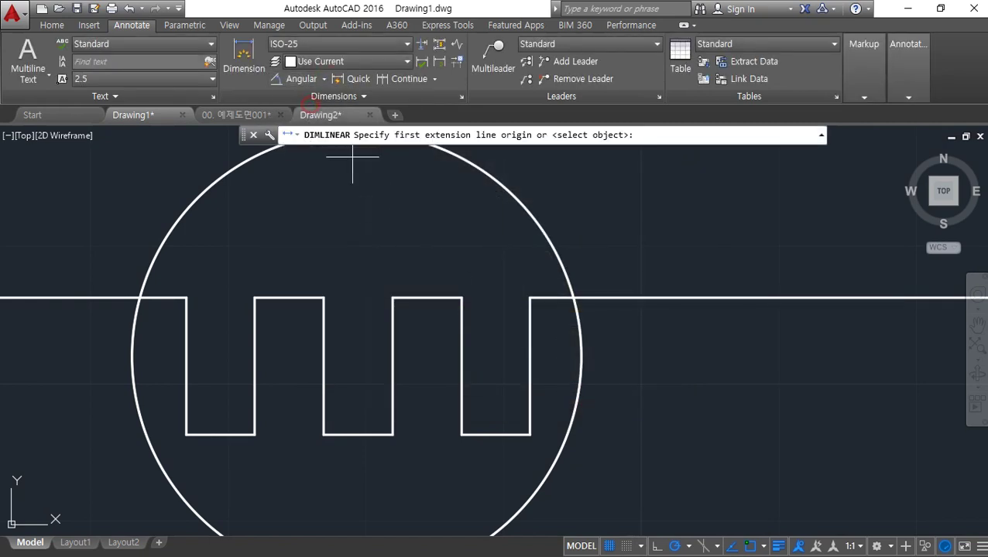
{"action": "left_click", "coordinate": [186, 297]}
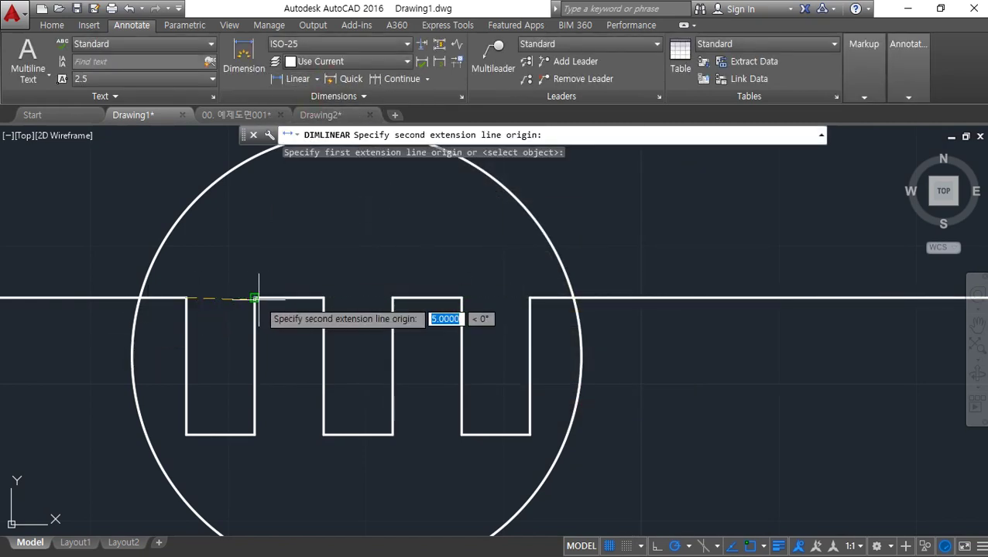
{"action": "left_click", "coordinate": [254, 297]}
{"action": "left_click", "coordinate": [231, 208]}
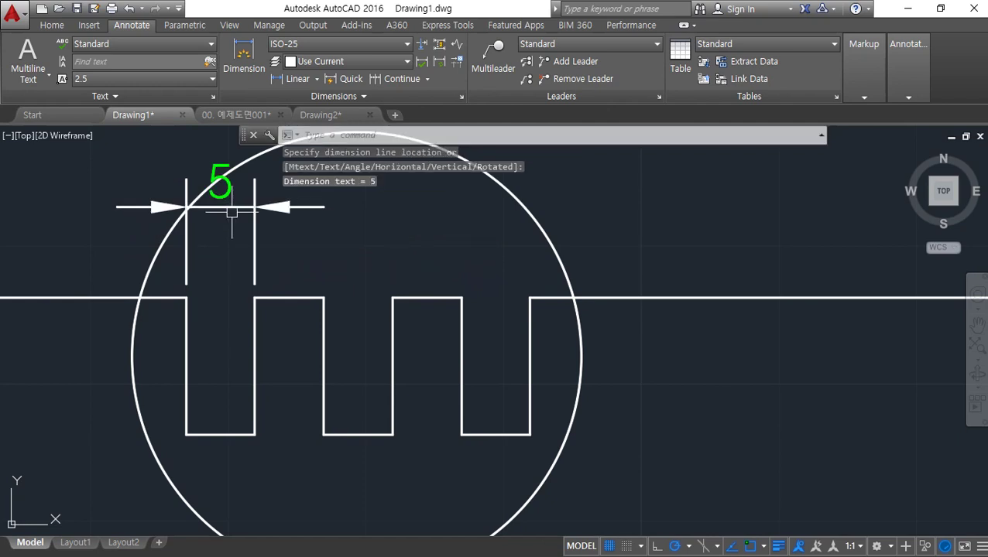
Step: Add a vertical linear dimension for the first notch's depth, placed outside the small circle on its left
{"action": "key", "text": "Return"}
{"action": "left_click", "coordinate": [186, 297]}
{"action": "left_click", "coordinate": [185, 434]}
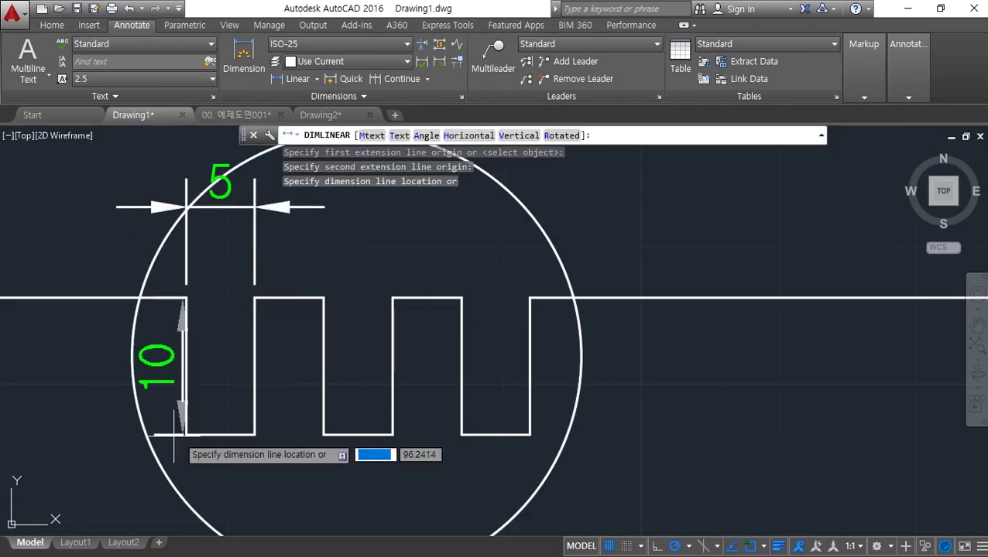
{"action": "left_click", "coordinate": [68, 437]}
Step: Shift the original notch's width dimension line down closer to the profile
{"action": "scroll", "coordinate": [236, 434], "scroll_direction": "down", "scroll_amount": 4}
{"action": "scroll", "coordinate": [236, 433], "scroll_direction": "up", "scroll_amount": 2}
{"action": "scroll", "coordinate": [235, 433], "scroll_direction": "down", "scroll_amount": 2}
{"action": "scroll", "coordinate": [275, 364], "scroll_direction": "up", "scroll_amount": 4}
{"action": "left_click", "coordinate": [246, 263]}
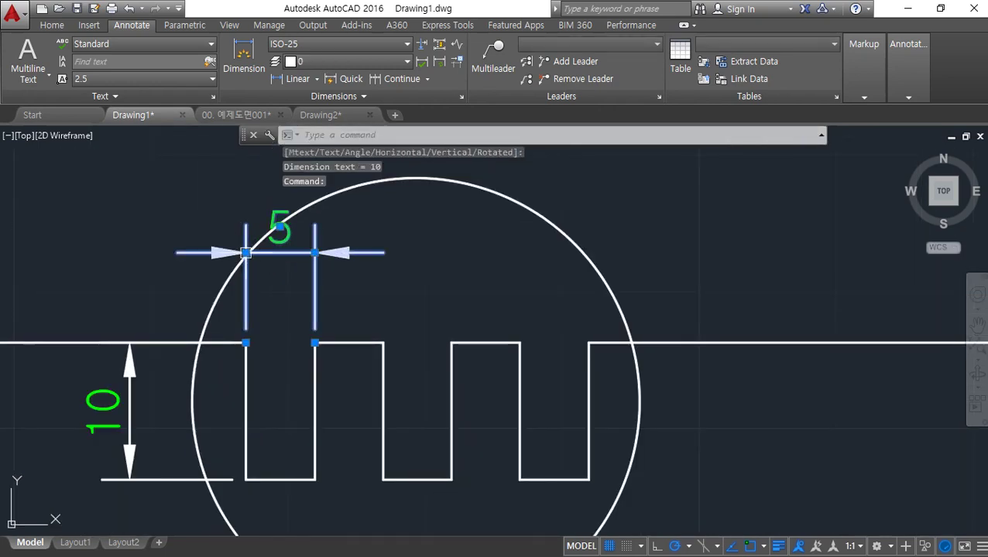
{"action": "left_click", "coordinate": [246, 253]}
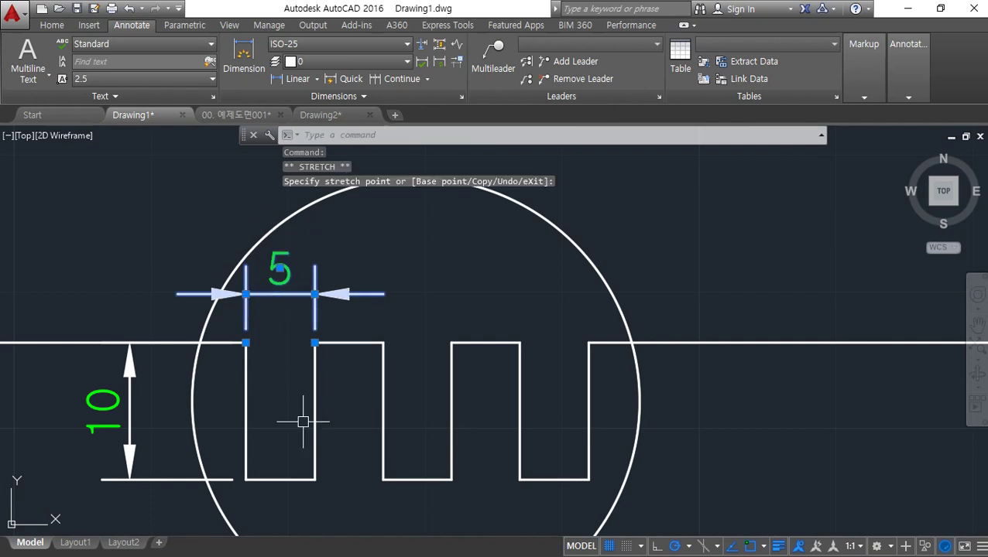
{"action": "key", "text": "Escape"}
Step: Add a horizontal linear dimension for the first notch's width in the enlarged detail
{"action": "middle_click_drag", "start_coordinate": [456, 368], "coordinate": [474, 302]}
{"action": "scroll", "coordinate": [183, 287], "scroll_direction": "down", "scroll_amount": 3}
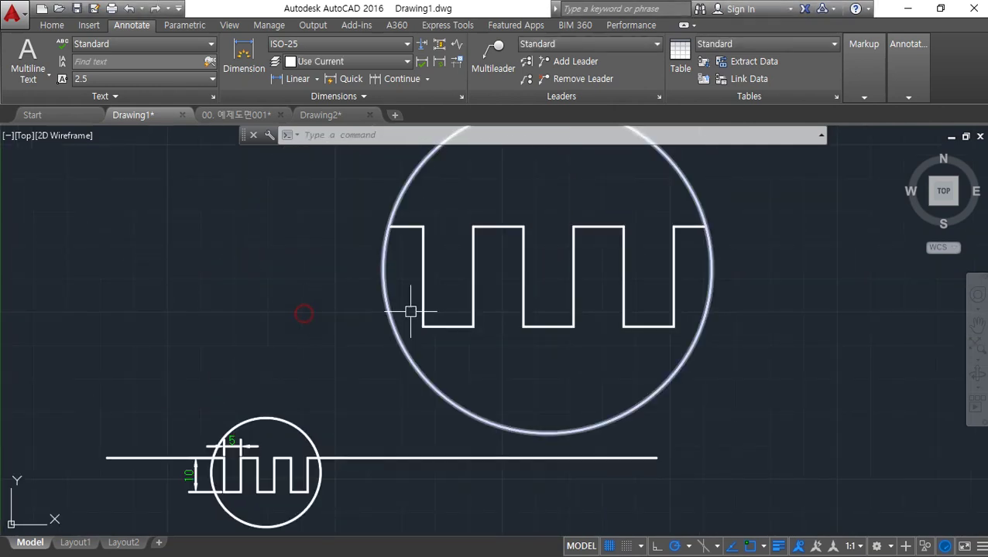
{"action": "left_click", "coordinate": [282, 79]}
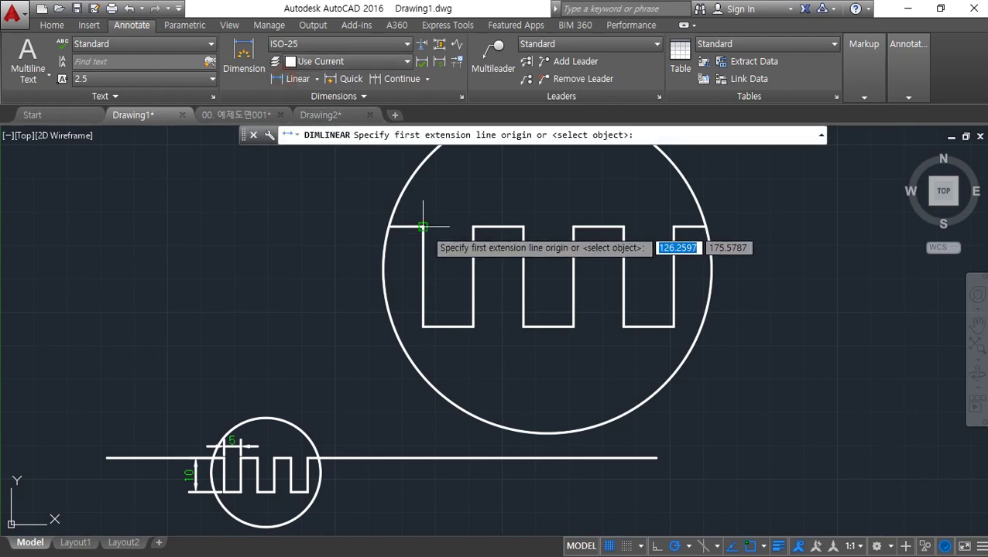
{"action": "left_click", "coordinate": [422, 227]}
{"action": "left_click", "coordinate": [473, 227]}
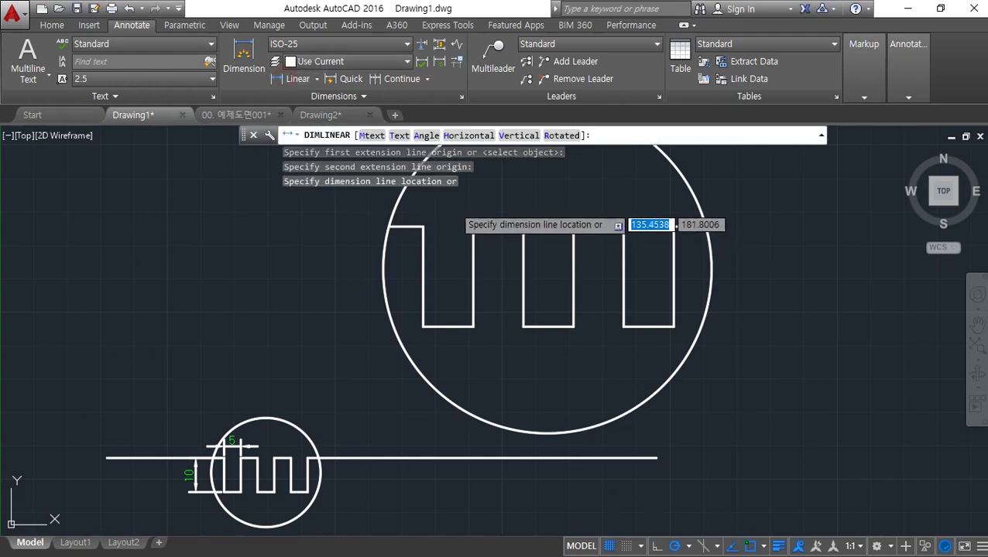
{"action": "left_click", "coordinate": [454, 206]}
Step: Compare the notch width dimension on the original profile with the one on the enlarged detail
{"action": "middle_click_drag", "start_coordinate": [447, 257], "coordinate": [435, 287]}
{"action": "scroll", "coordinate": [189, 461], "scroll_direction": "up", "scroll_amount": 4}
{"action": "middle_click_drag", "start_coordinate": [266, 401], "coordinate": [266, 272]}
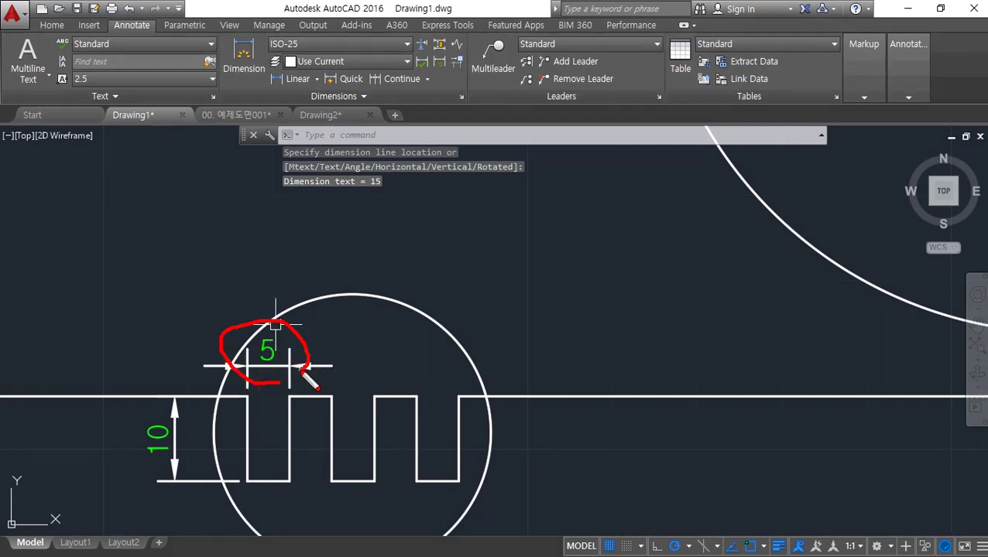
{"action": "key", "text": "Escape"}
{"action": "mouse_move", "coordinate": [512, 224]}
{"action": "middle_mouse_down"}
{"action": "mouse_move", "coordinate": [392, 304]}
{"action": "mouse_move", "coordinate": [318, 457]}
{"action": "middle_mouse_up"}
{"action": "scroll", "coordinate": [500, 275], "scroll_direction": "up", "scroll_amount": 2}
{"action": "mouse_move", "coordinate": [500, 275]}
{"action": "middle_mouse_down"}
{"action": "mouse_move", "coordinate": [309, 370]}
{"action": "mouse_move", "coordinate": [272, 527]}
{"action": "middle_mouse_up"}
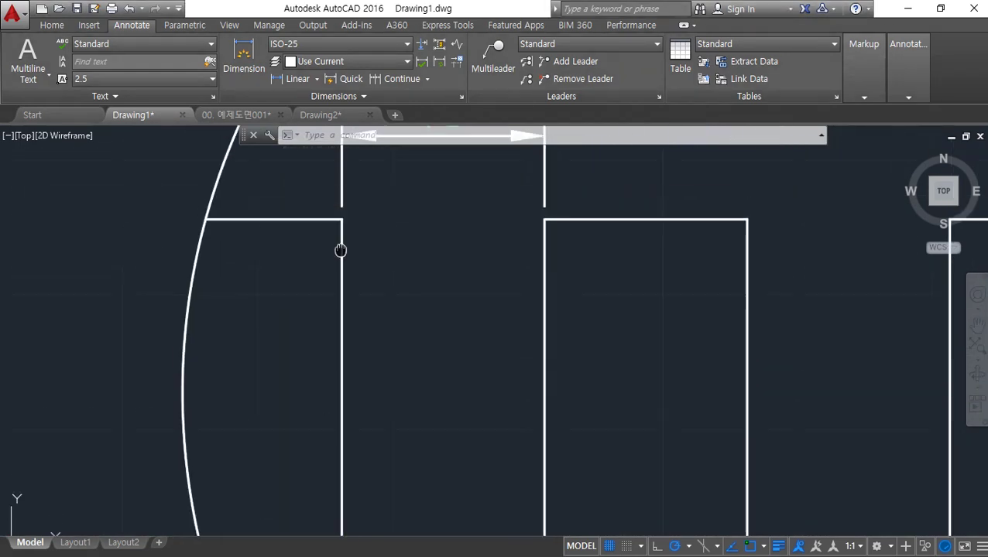
{"action": "middle_click_drag", "start_coordinate": [342, 223], "coordinate": [308, 419]}
{"action": "key", "text": "ctrl+2"}
{"action": "mouse_move", "coordinate": [433, 331]}
{"action": "left_mouse_down"}
{"action": "mouse_move", "coordinate": [342, 248]}
{"action": "mouse_move", "coordinate": [448, 359]}
{"action": "left_mouse_up"}
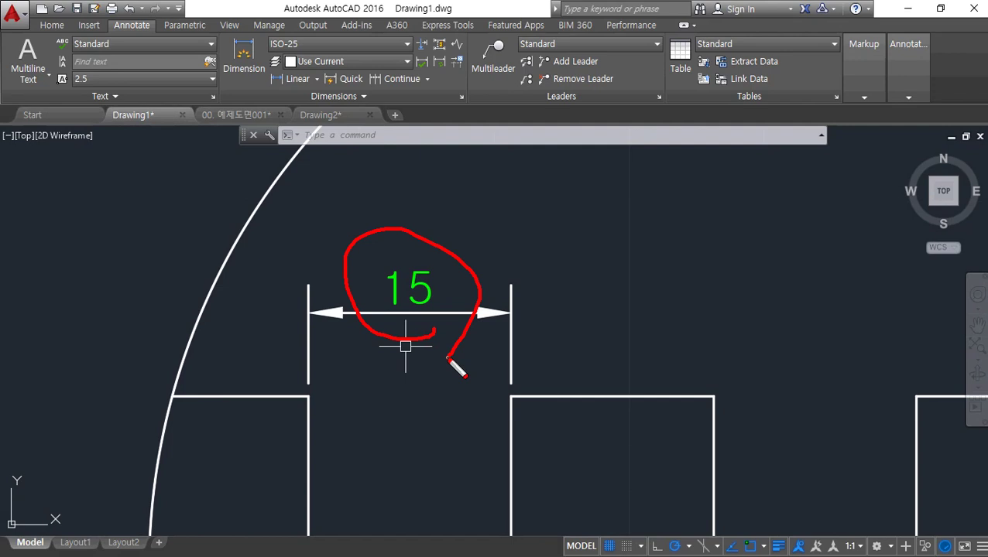
{"action": "key", "text": "Escape"}
{"action": "scroll", "coordinate": [433, 364], "scroll_direction": "down", "scroll_amount": 4}
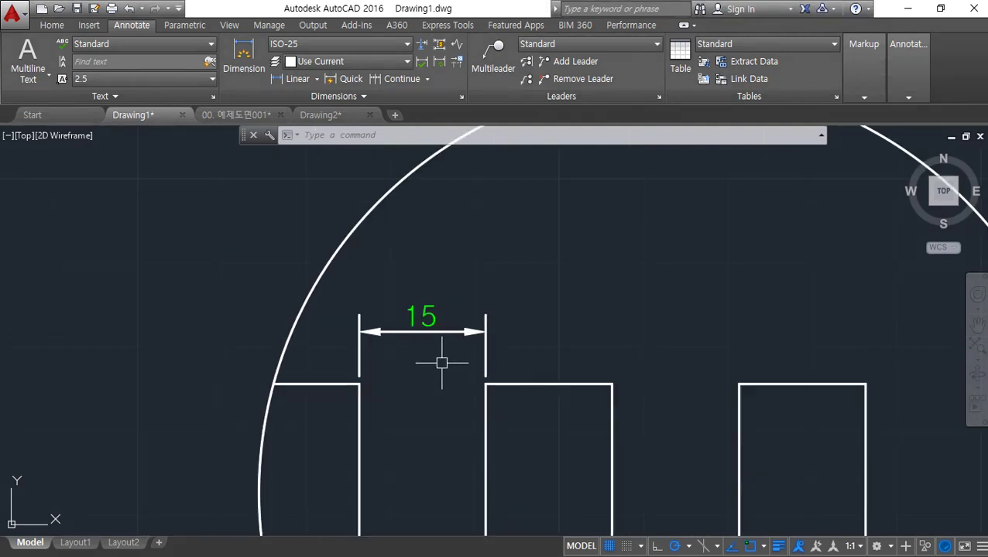
Step: Add a vertical linear dimension for the first notch's depth in the enlarged detail, placed outside the circle
{"action": "middle_click_drag", "start_coordinate": [423, 408], "coordinate": [364, 273]}
{"action": "left_click", "coordinate": [280, 79]}
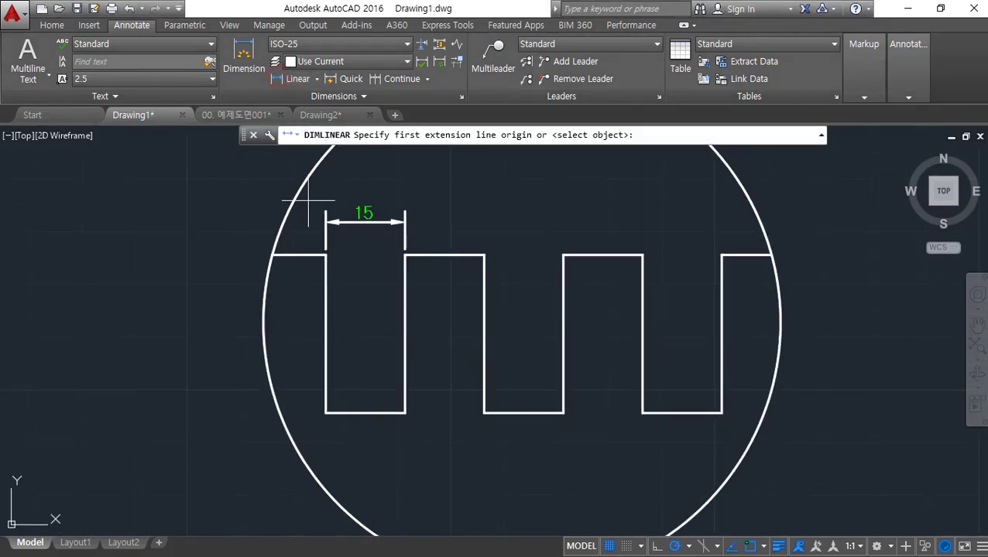
{"action": "left_click", "coordinate": [325, 255]}
{"action": "left_click", "coordinate": [325, 413]}
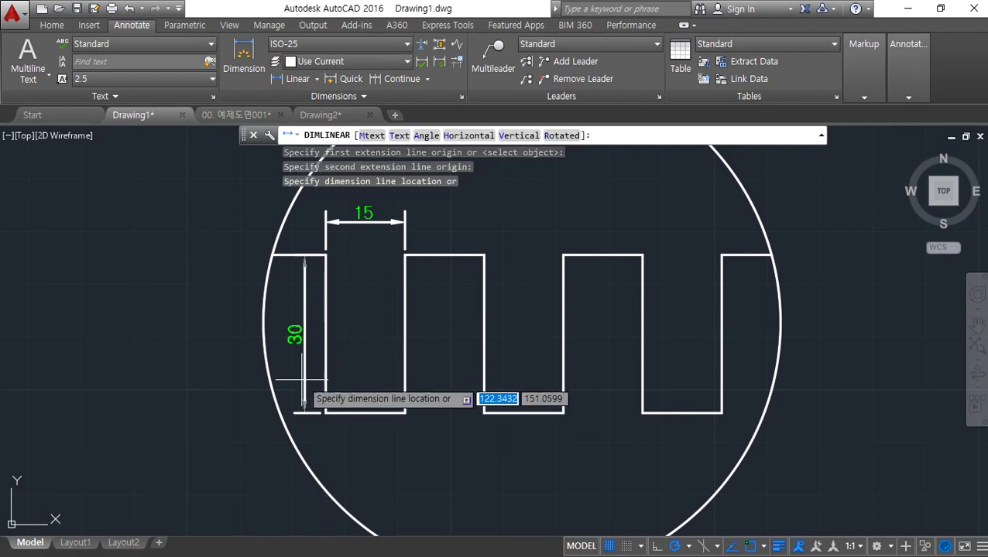
{"action": "left_click", "coordinate": [234, 362]}
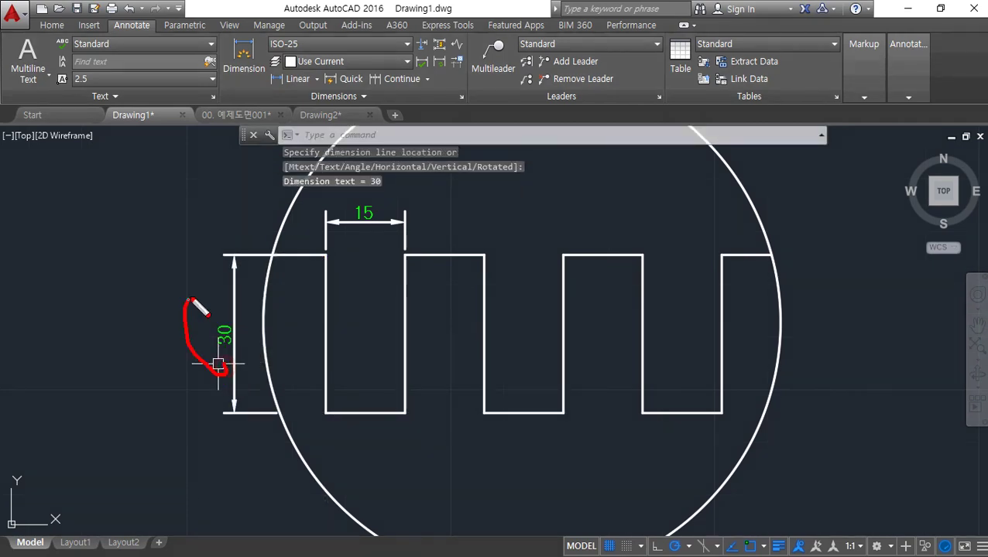
Step: Compare the width and depth dimensions of the original notch with those of the enlarged detail
{"action": "key", "text": "Escape"}
{"action": "scroll", "coordinate": [236, 339], "scroll_direction": "down", "scroll_amount": 4}
{"action": "scroll", "coordinate": [181, 401], "scroll_direction": "up", "scroll_amount": 4}
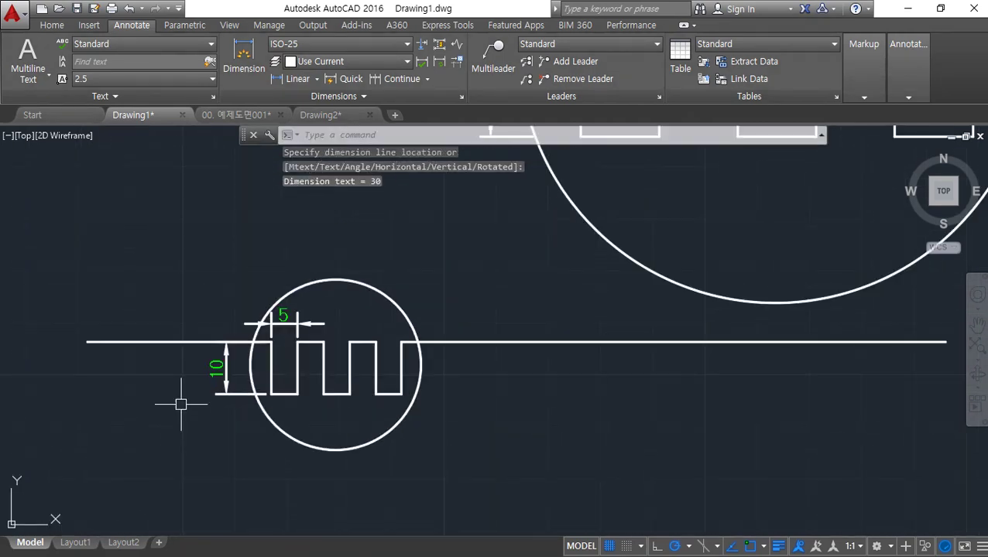
{"action": "scroll", "coordinate": [223, 411], "scroll_direction": "up", "scroll_amount": 5}
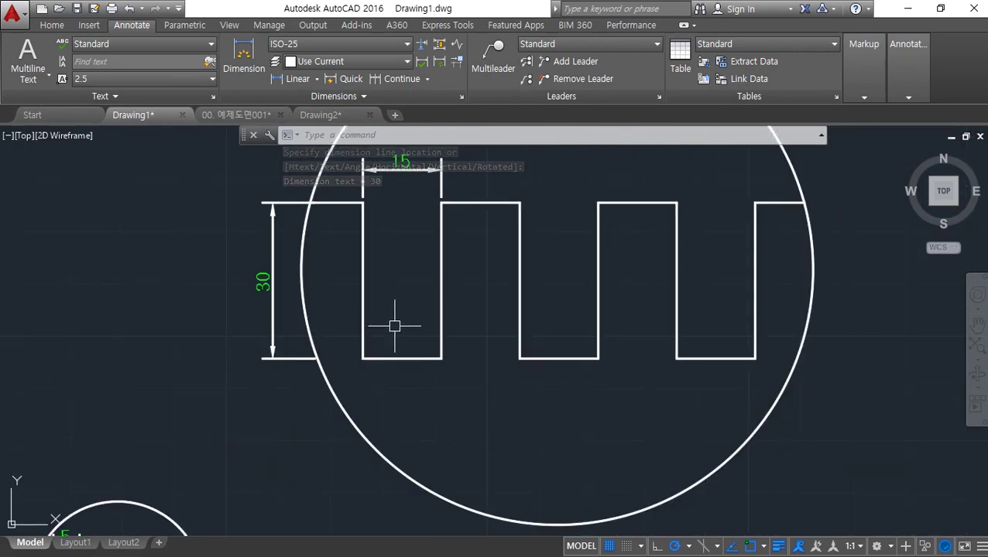
{"action": "middle_click_drag", "start_coordinate": [393, 326], "coordinate": [351, 358]}
{"action": "mouse_move", "coordinate": [261, 461]}
{"action": "left_mouse_down"}
{"action": "mouse_move", "coordinate": [220, 174]}
{"action": "mouse_move", "coordinate": [404, 407]}
{"action": "left_mouse_up"}
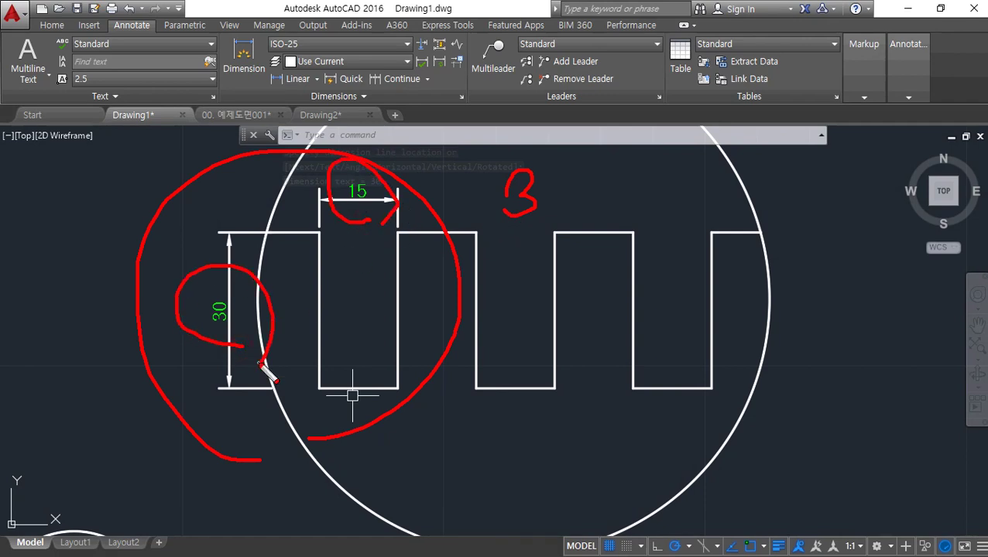
{"action": "key", "text": "Escape"}
{"action": "mouse_move", "coordinate": [362, 296]}
{"action": "middle_mouse_down"}
{"action": "mouse_move", "coordinate": [381, 291]}
{"action": "mouse_move", "coordinate": [437, 352]}
{"action": "middle_mouse_up"}
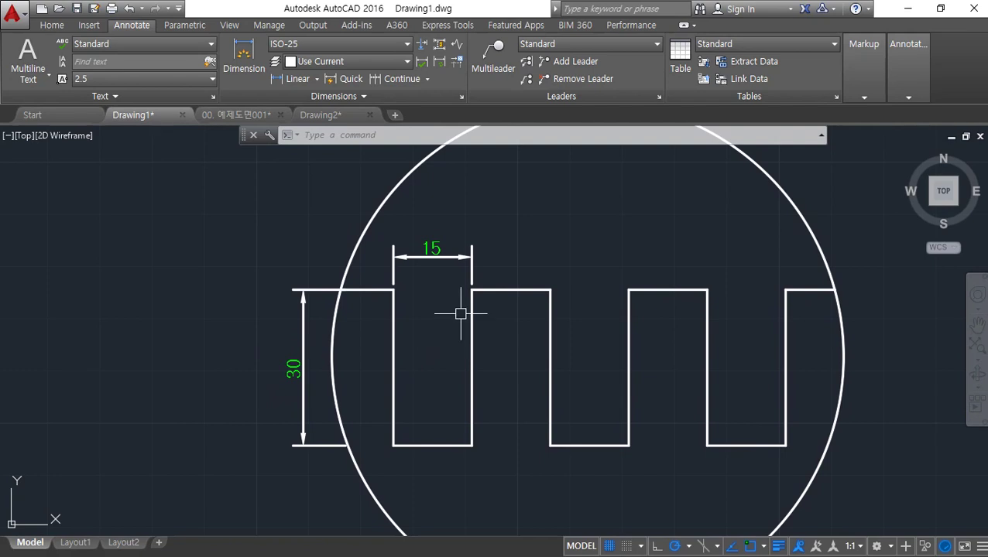
Step: Examine the measurement scale factor in the ISO-25 dimension style's primary units and leave the style editor without saving
{"action": "type", "text": "d"}
{"action": "key", "text": "Return"}
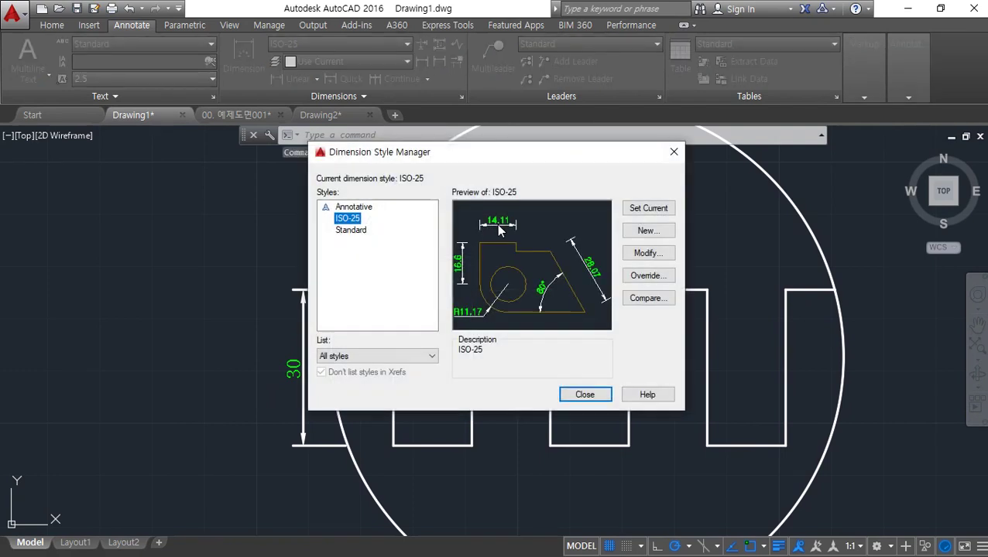
{"action": "left_click", "coordinate": [646, 254]}
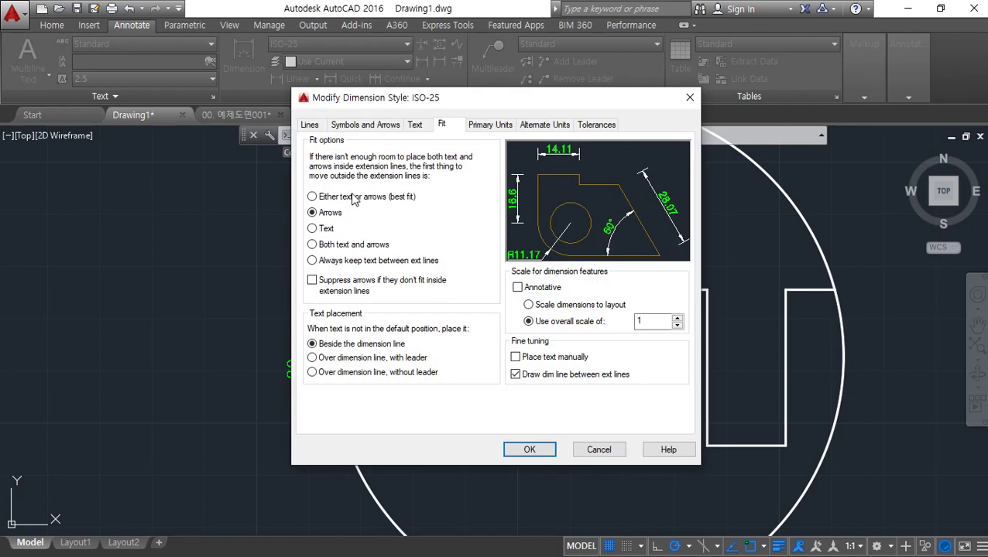
{"action": "left_click", "coordinate": [481, 126]}
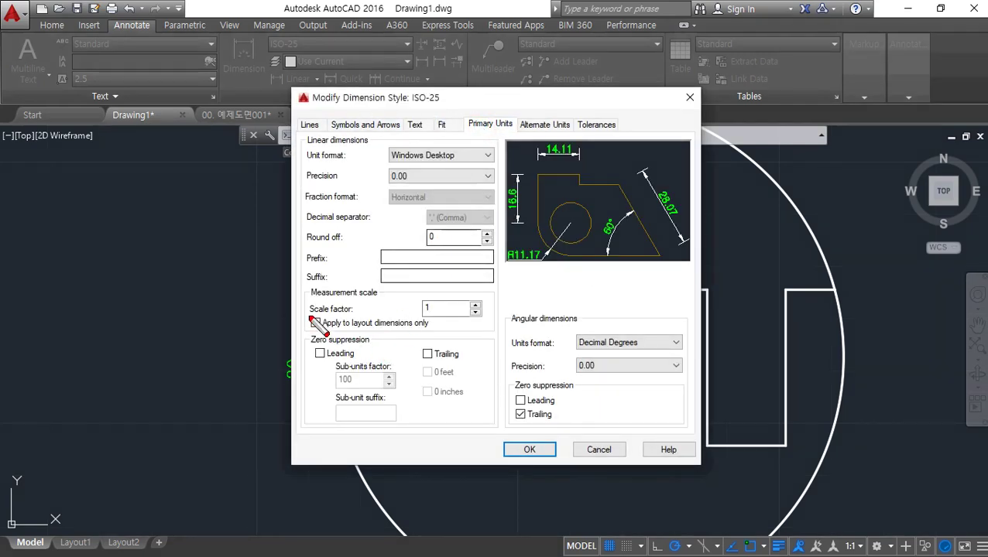
{"action": "left_click_drag", "start_coordinate": [310, 315], "coordinate": [486, 316]}
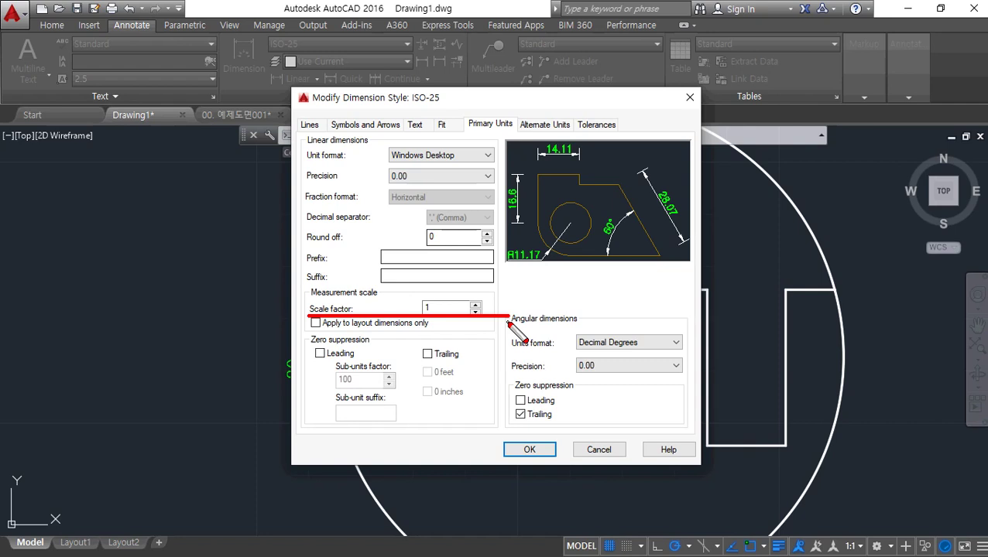
{"action": "left_click_drag", "start_coordinate": [428, 285], "coordinate": [439, 315]}
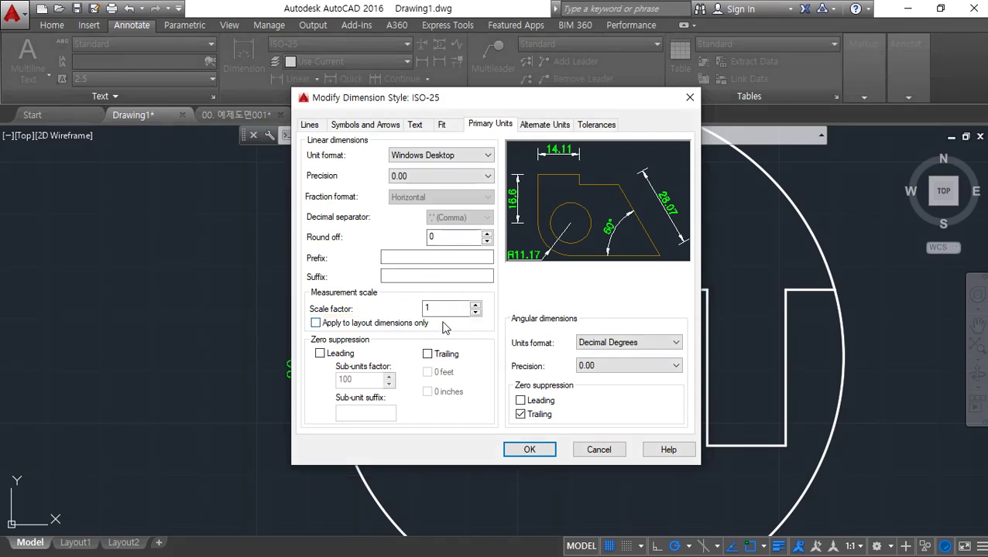
{"action": "key", "text": "Escape"}
{"action": "key", "text": "Escape"}
Step: Set the linear dimension scale of the enlarged detail's notch width and depth dimensions to 1/3 in their properties
{"action": "left_click", "coordinate": [436, 251]}
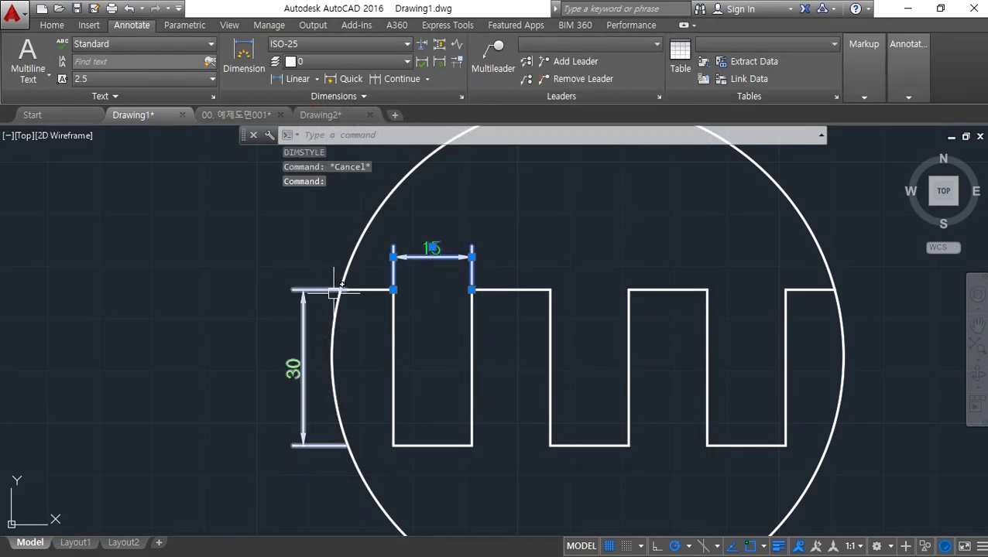
{"action": "left_click", "coordinate": [325, 292]}
{"action": "key", "text": "ctrl+1"}
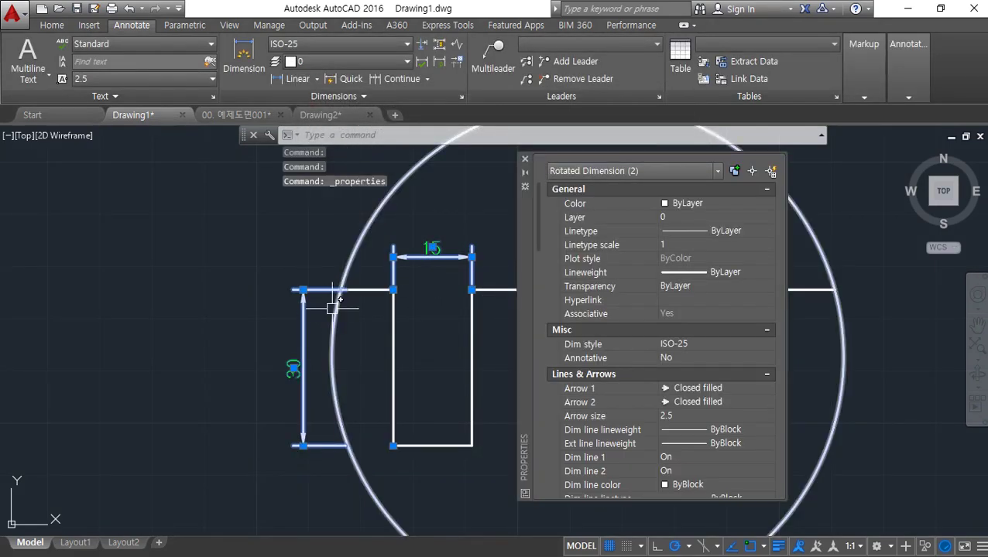
{"action": "scroll", "coordinate": [756, 312], "scroll_direction": "down", "scroll_amount": 10}
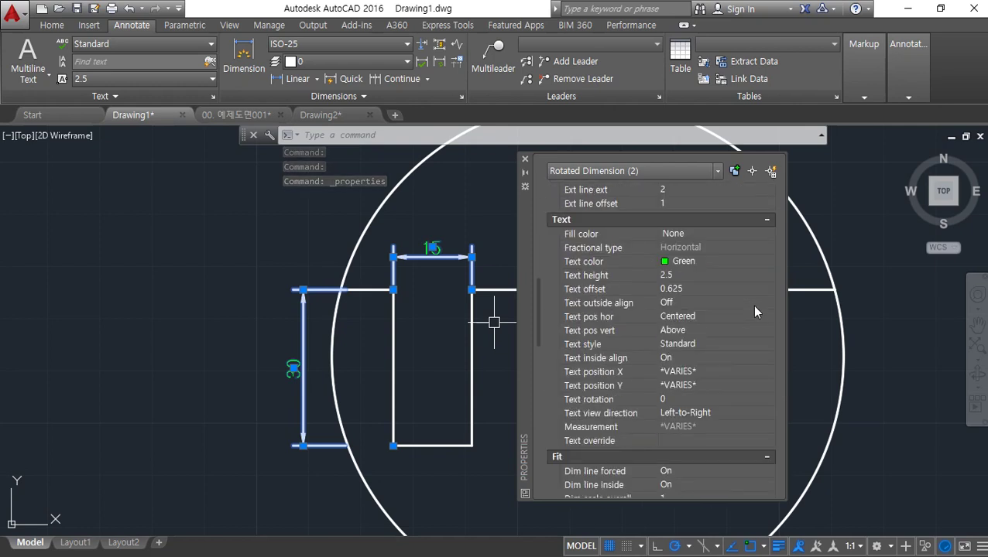
{"action": "scroll", "coordinate": [757, 312], "scroll_direction": "down", "scroll_amount": 3}
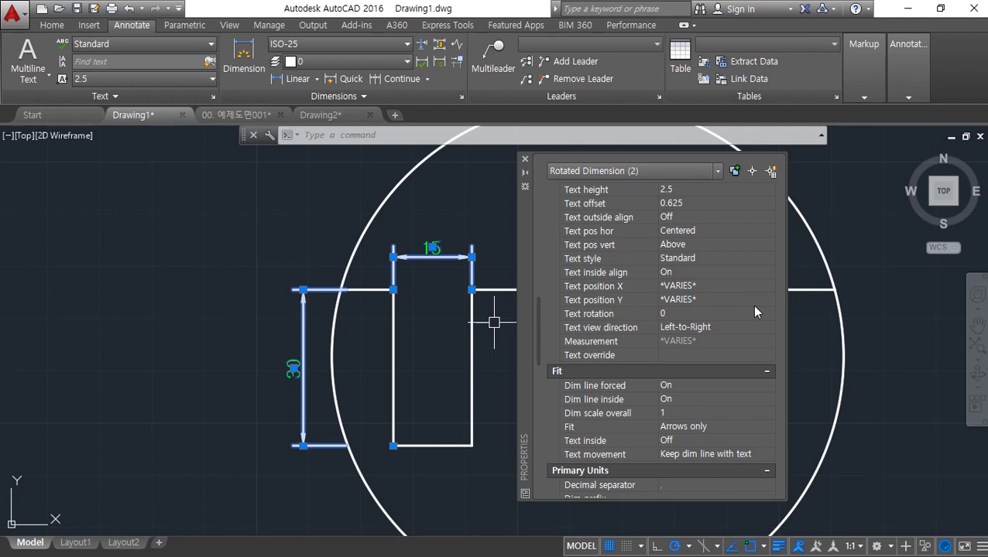
{"action": "scroll", "coordinate": [755, 307], "scroll_direction": "down", "scroll_amount": 6}
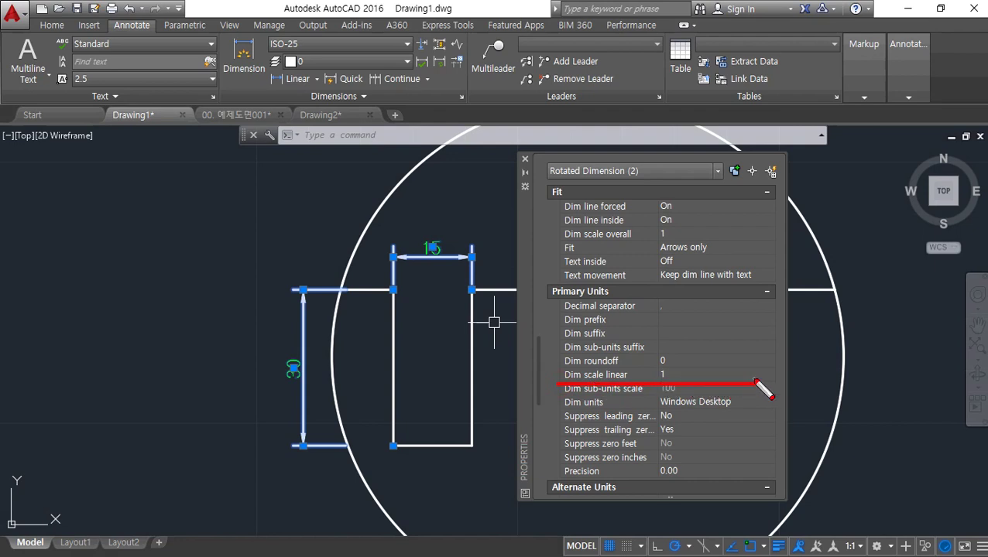
{"action": "key", "text": "Escape"}
{"action": "left_click", "coordinate": [684, 375]}
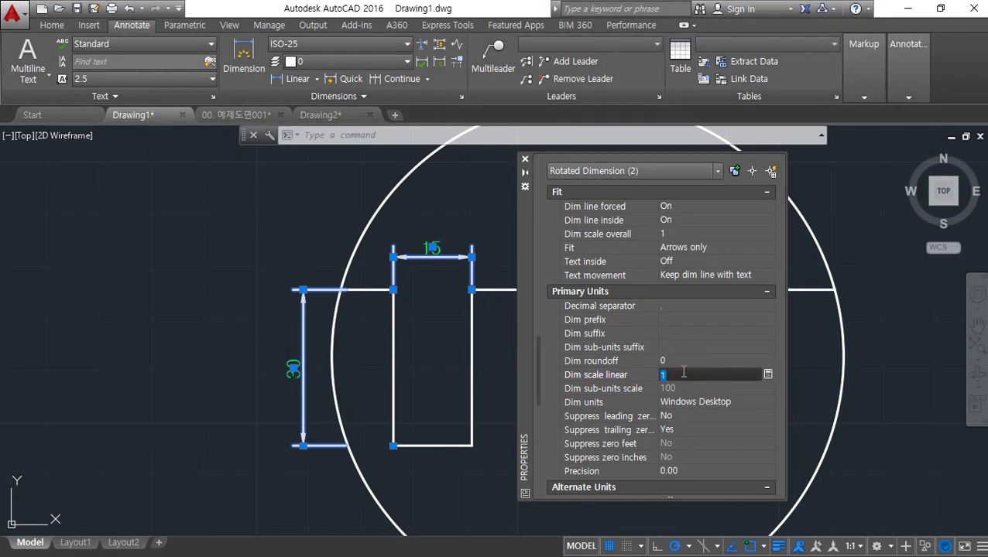
{"action": "type", "text": "1/3"}
{"action": "key", "text": "Return"}
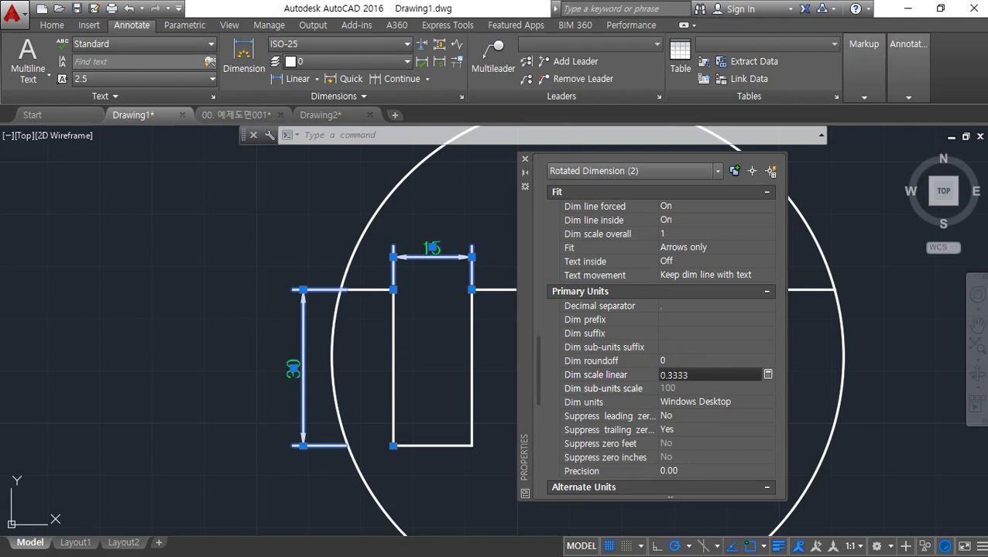
Step: Check the enlarged notch's width dimension against its linear dimension scale under Primary Units, and close the properties
{"action": "scroll", "coordinate": [385, 213], "scroll_direction": "up", "scroll_amount": 5}
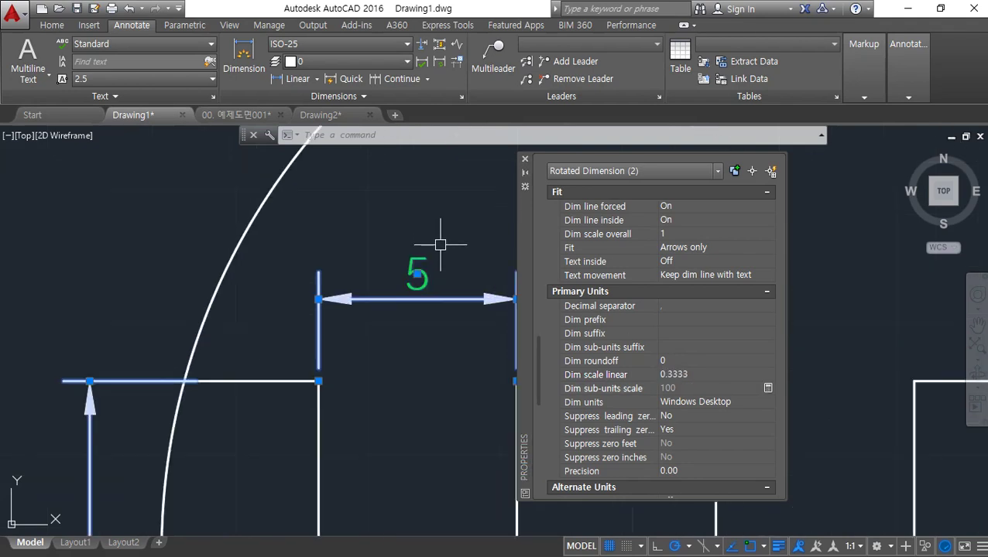
{"action": "middle_click_drag", "start_coordinate": [418, 308], "coordinate": [343, 369]}
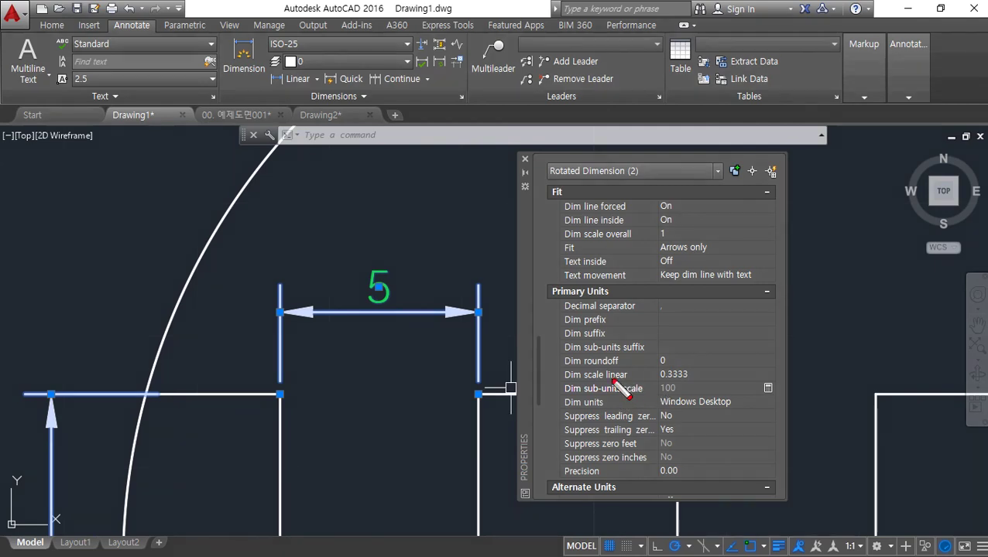
{"action": "left_click_drag", "start_coordinate": [552, 383], "coordinate": [722, 383]}
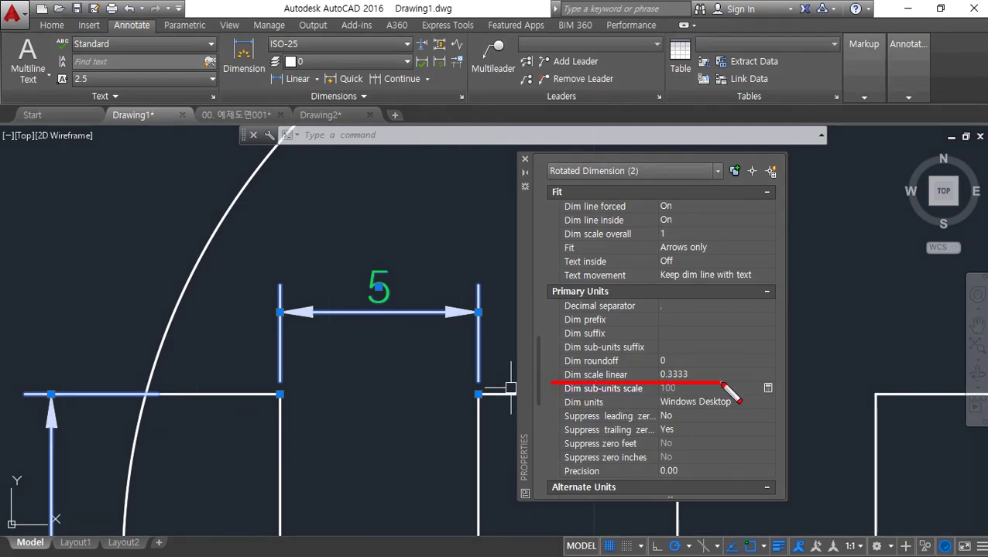
{"action": "left_click_drag", "start_coordinate": [622, 294], "coordinate": [611, 298]}
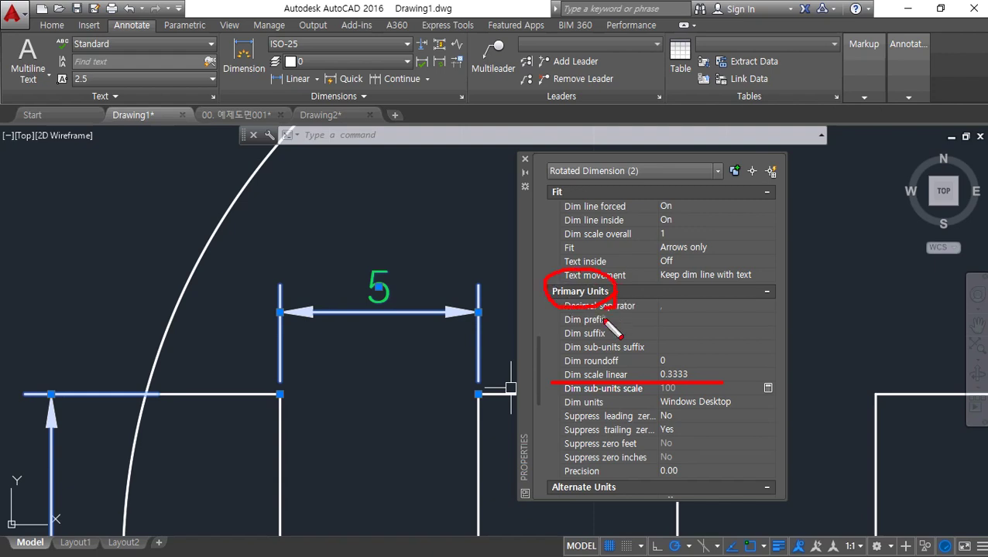
{"action": "left_click_drag", "start_coordinate": [570, 384], "coordinate": [725, 384]}
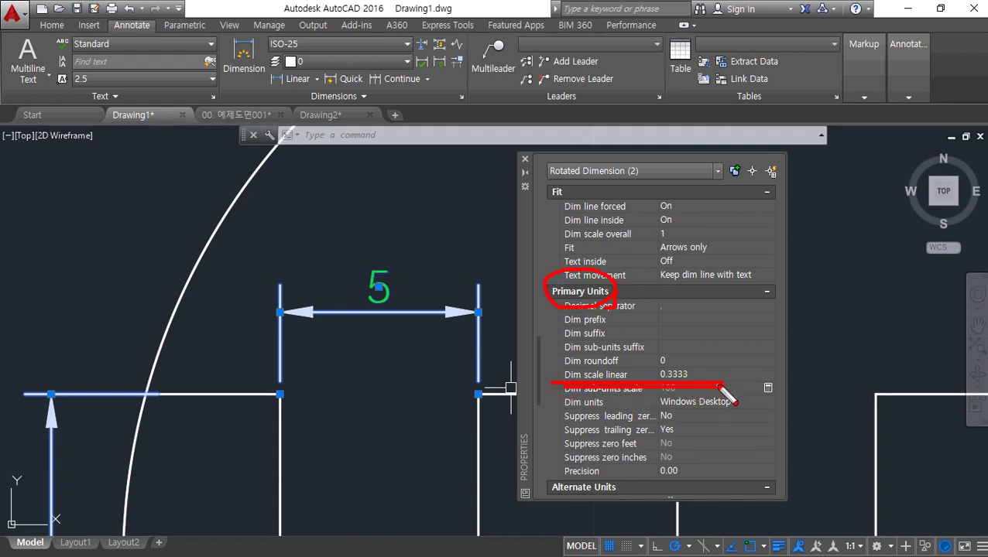
{"action": "key", "text": "Escape"}
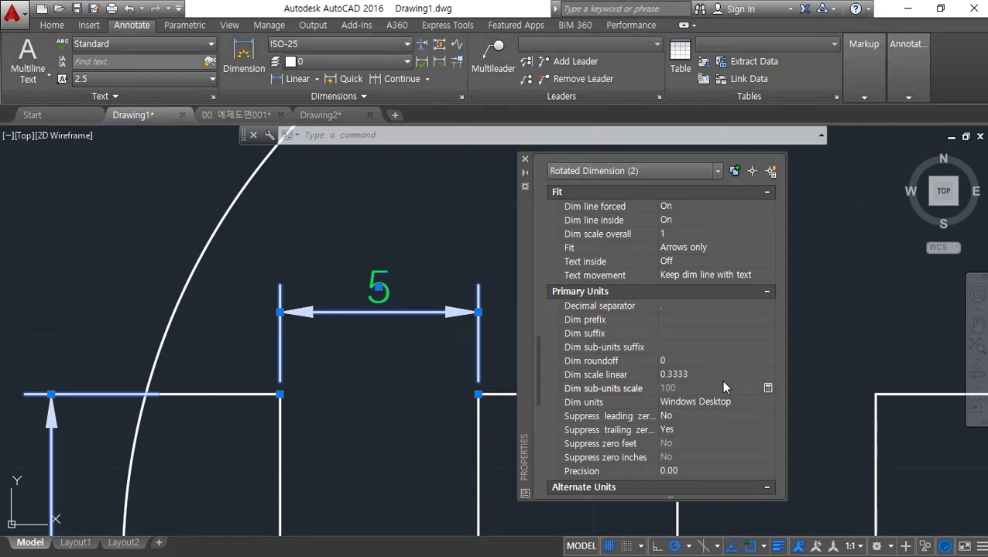
{"action": "key", "text": "ctrl+1"}
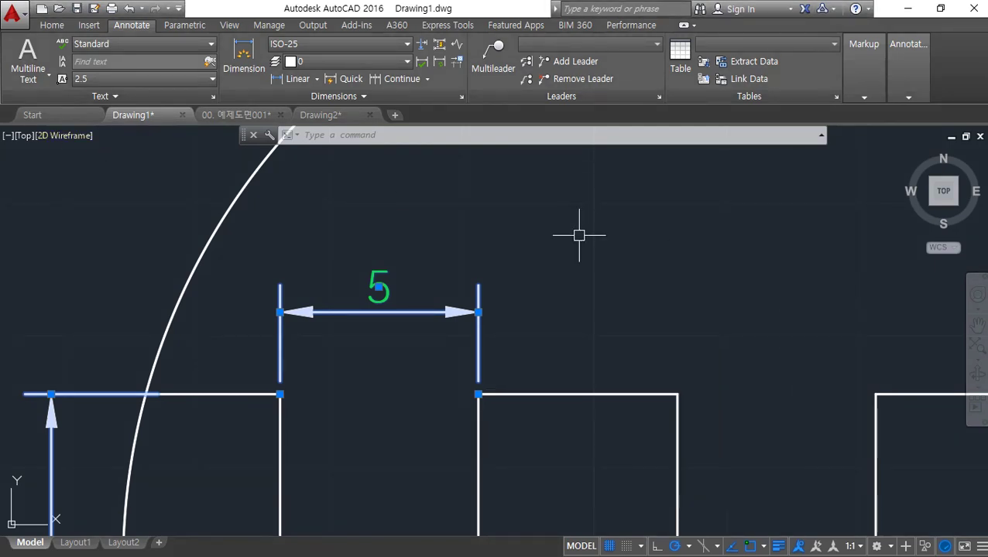
Step: Turn on the display of alternate units in the ISO-25 dimension style and apply the change to the drawing
{"action": "type", "text": "d"}
{"action": "key", "text": "Return"}
{"action": "left_click_drag", "start_coordinate": [522, 163], "coordinate": [770, 178]}
{"action": "left_click", "coordinate": [894, 269]}
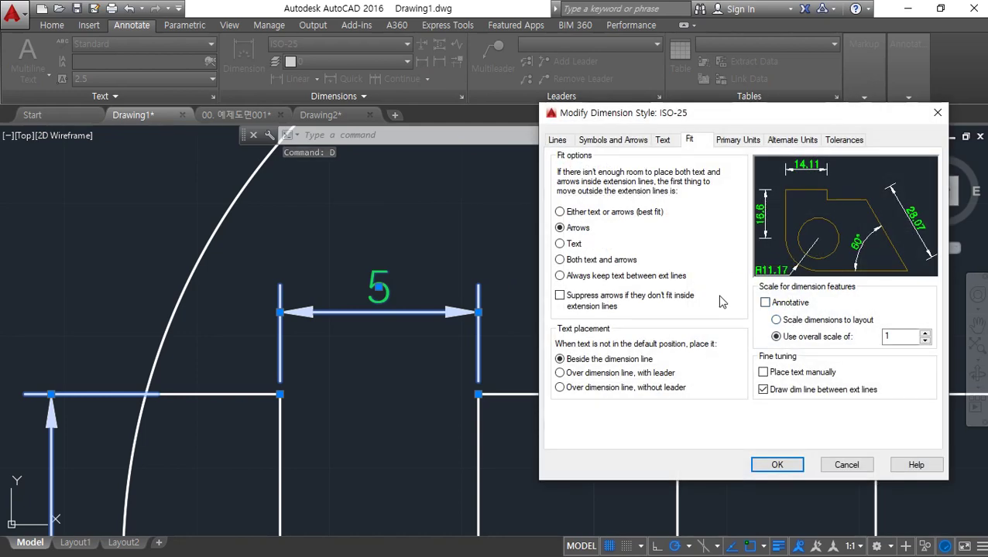
{"action": "left_click", "coordinate": [736, 144]}
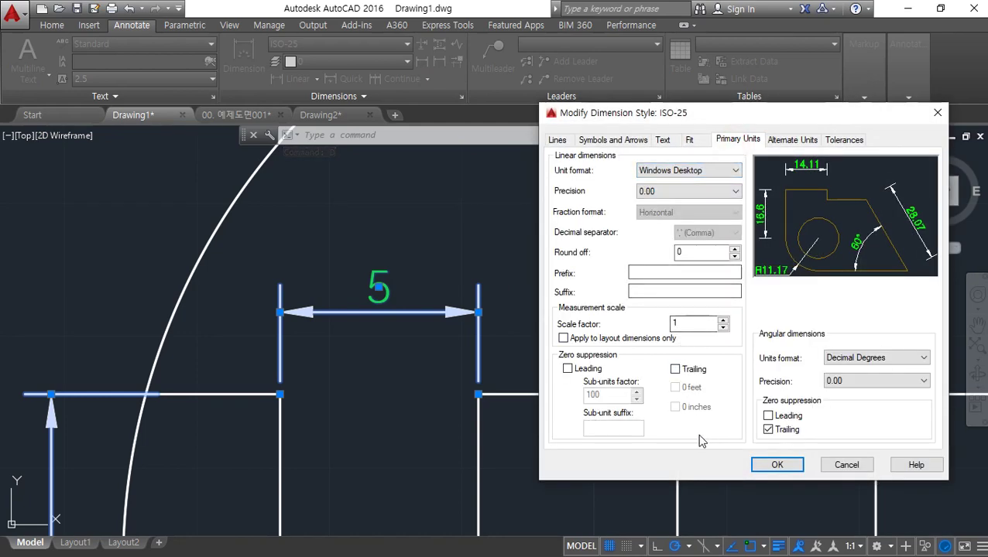
{"action": "left_click", "coordinate": [785, 140]}
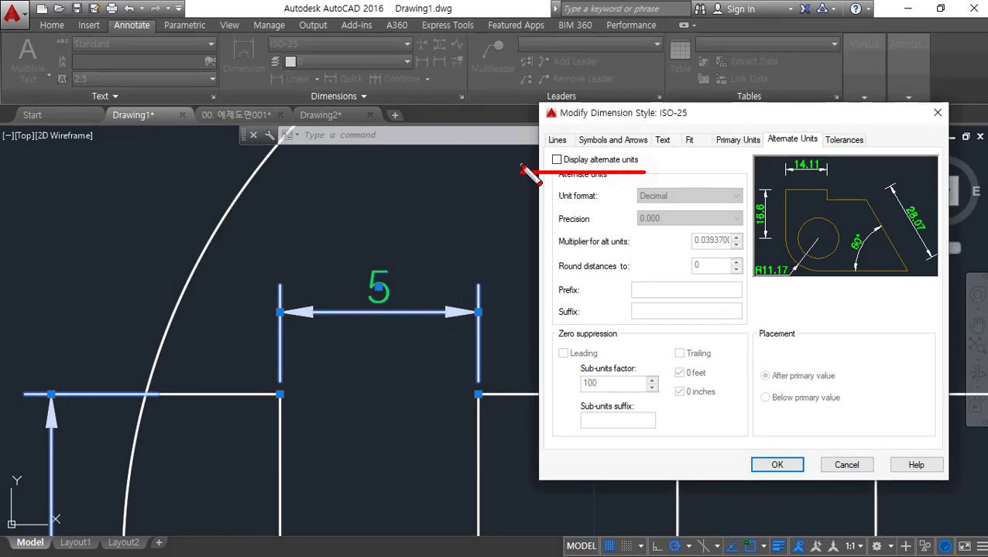
{"action": "left_click", "coordinate": [556, 160]}
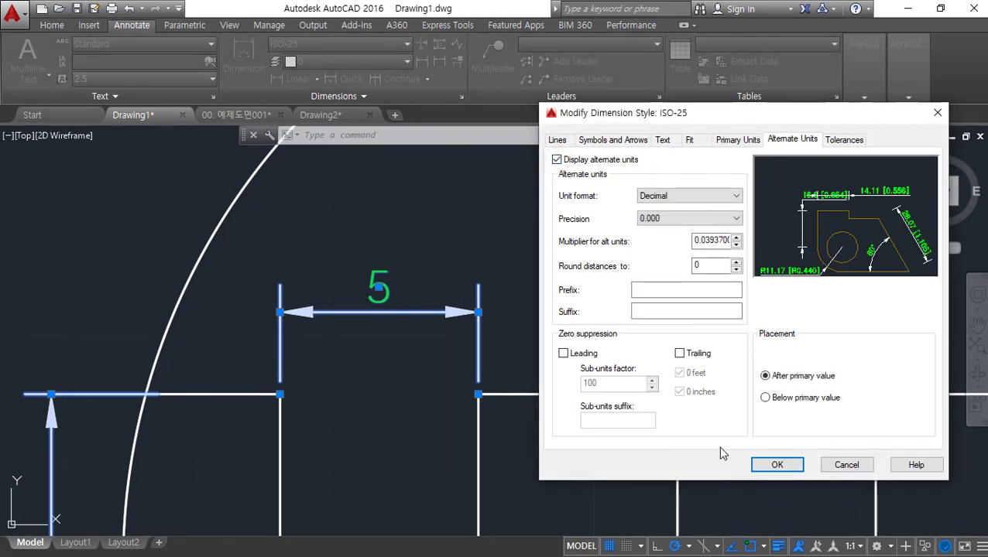
{"action": "left_click", "coordinate": [777, 465]}
{"action": "left_click", "coordinate": [829, 412]}
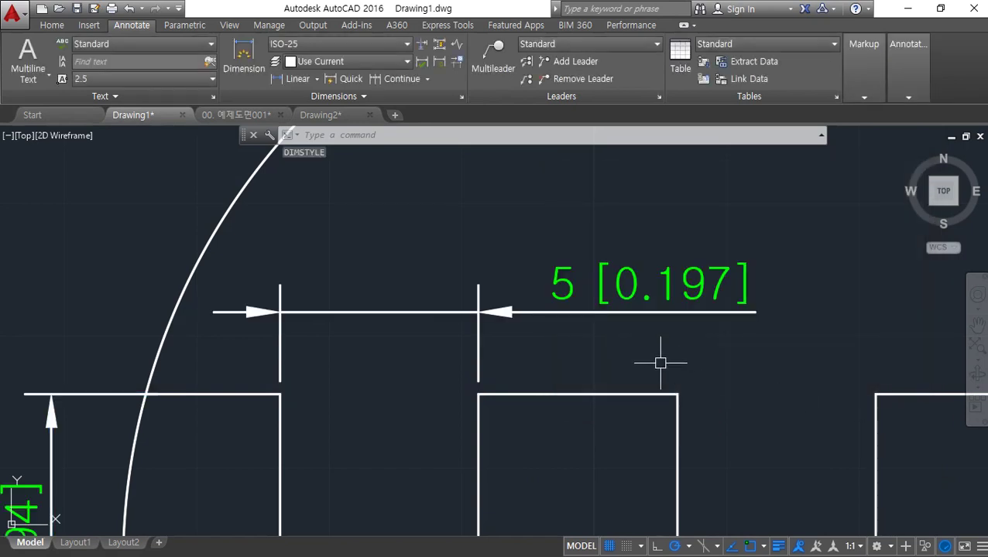
Step: Examine the bracketed alternate unit value beside the enlarged notch's width dimension
{"action": "mouse_move", "coordinate": [689, 343]}
{"action": "left_mouse_down"}
{"action": "mouse_move", "coordinate": [598, 260]}
{"action": "mouse_move", "coordinate": [762, 353]}
{"action": "mouse_move", "coordinate": [690, 350]}
{"action": "left_mouse_up"}
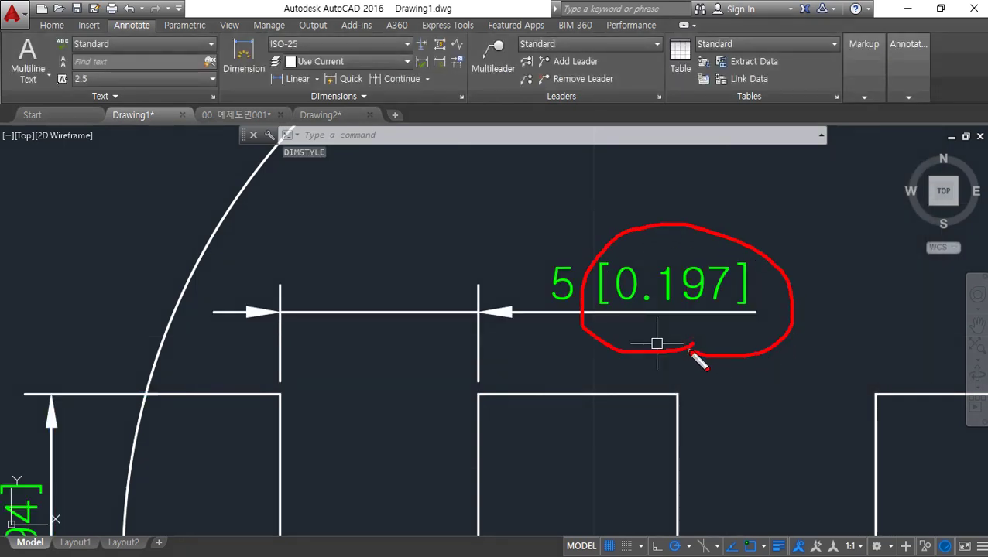
{"action": "key", "text": "e"}
{"action": "mouse_move", "coordinate": [512, 215]}
{"action": "left_mouse_down"}
{"action": "mouse_move", "coordinate": [552, 250]}
{"action": "mouse_move", "coordinate": [515, 250]}
{"action": "left_mouse_up"}
{"action": "mouse_move", "coordinate": [650, 215]}
{"action": "left_mouse_down"}
{"action": "mouse_move", "coordinate": [627, 254]}
{"action": "mouse_move", "coordinate": [645, 248]}
{"action": "left_mouse_up"}
{"action": "key", "text": "Escape"}
{"action": "mouse_move", "coordinate": [648, 282]}
{"action": "middle_mouse_down"}
{"action": "mouse_move", "coordinate": [632, 263]}
{"action": "mouse_move", "coordinate": [802, 188]}
{"action": "middle_mouse_up"}
{"action": "scroll", "coordinate": [399, 411], "scroll_direction": "up", "scroll_amount": 1}
{"action": "scroll", "coordinate": [370, 311], "scroll_direction": "down", "scroll_amount": 1}
{"action": "mouse_move", "coordinate": [328, 415]}
{"action": "middle_mouse_down"}
{"action": "mouse_move", "coordinate": [369, 310]}
{"action": "mouse_move", "coordinate": [161, 499]}
{"action": "middle_mouse_up"}
{"action": "scroll", "coordinate": [493, 296], "scroll_direction": "up", "scroll_amount": 3}
{"action": "middle_click_drag", "start_coordinate": [571, 304], "coordinate": [314, 302]}
Step: Set the ISO-25 style's alternate units to the Windows Desktop format with a precision of 0.00
{"action": "type", "text": "d"}
{"action": "key", "text": "Return"}
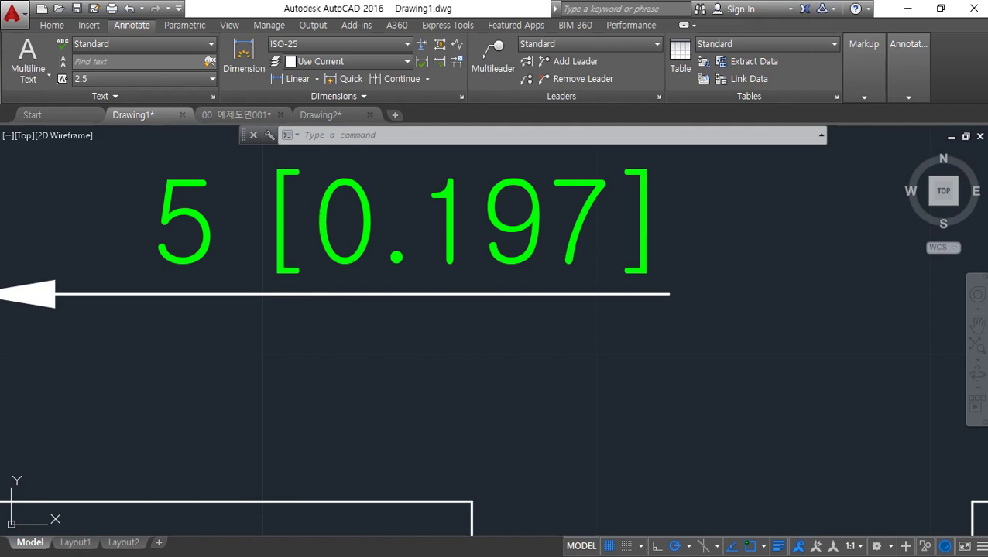
{"action": "left_click_drag", "start_coordinate": [387, 149], "coordinate": [494, 297]}
{"action": "left_click", "coordinate": [759, 402]}
{"action": "left_click_drag", "start_coordinate": [682, 189], "coordinate": [850, 198]}
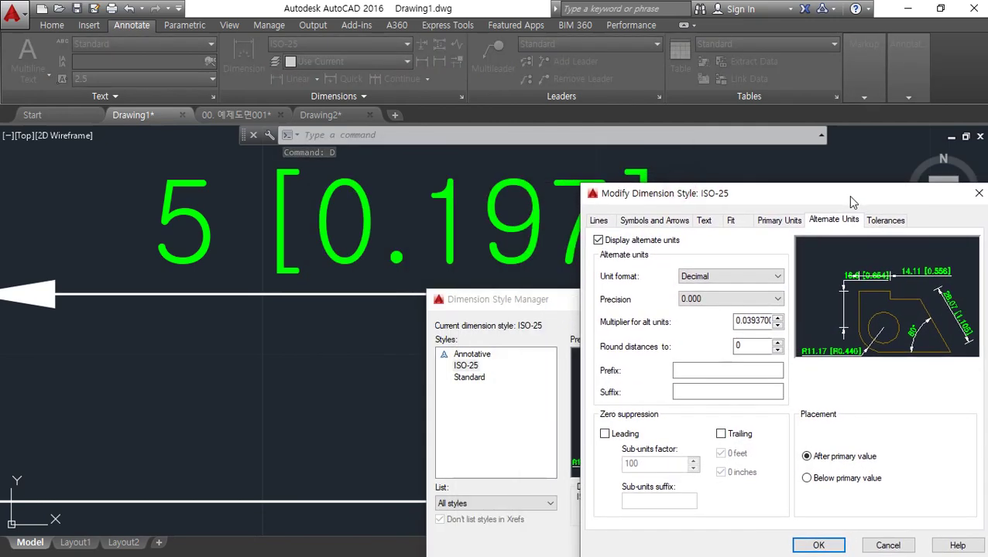
{"action": "left_click_drag", "start_coordinate": [601, 284], "coordinate": [785, 284]}
{"action": "left_click", "coordinate": [777, 276]}
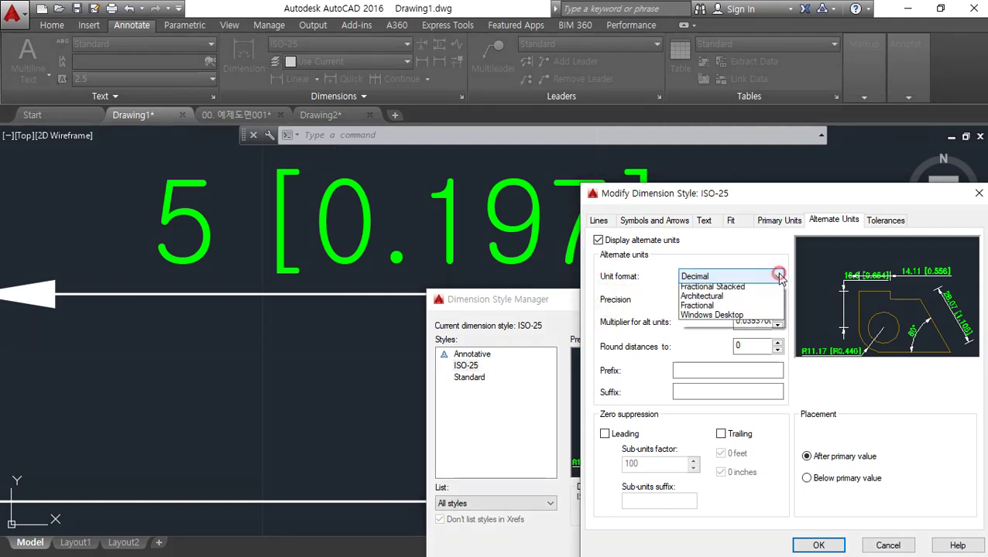
{"action": "left_click", "coordinate": [753, 356]}
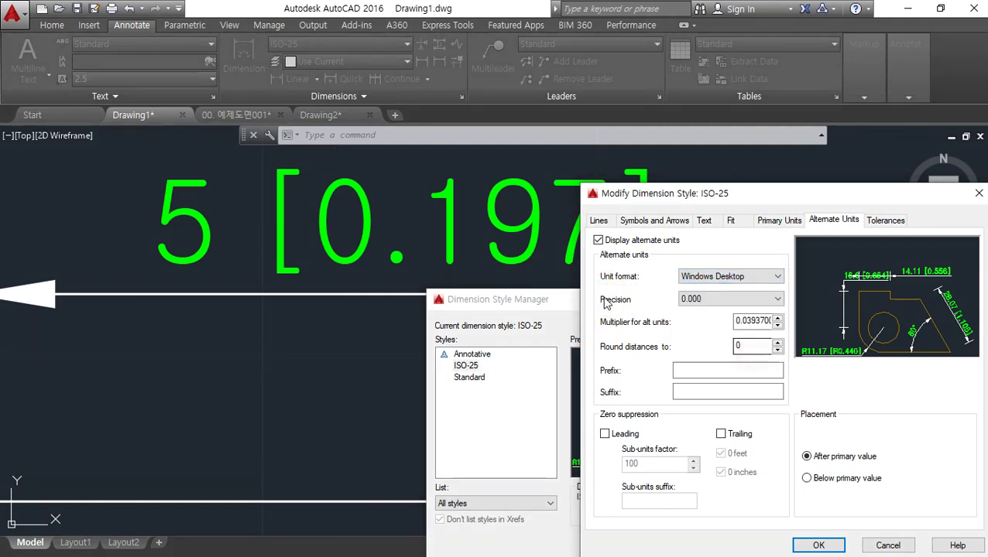
{"action": "left_click_drag", "start_coordinate": [590, 308], "coordinate": [805, 310]}
{"action": "left_click", "coordinate": [777, 299]}
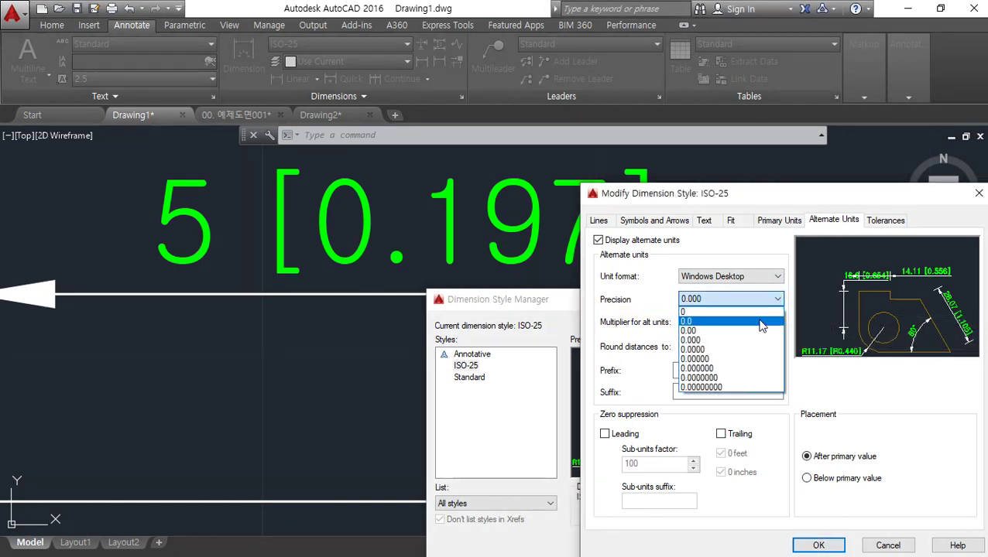
{"action": "left_click", "coordinate": [762, 330]}
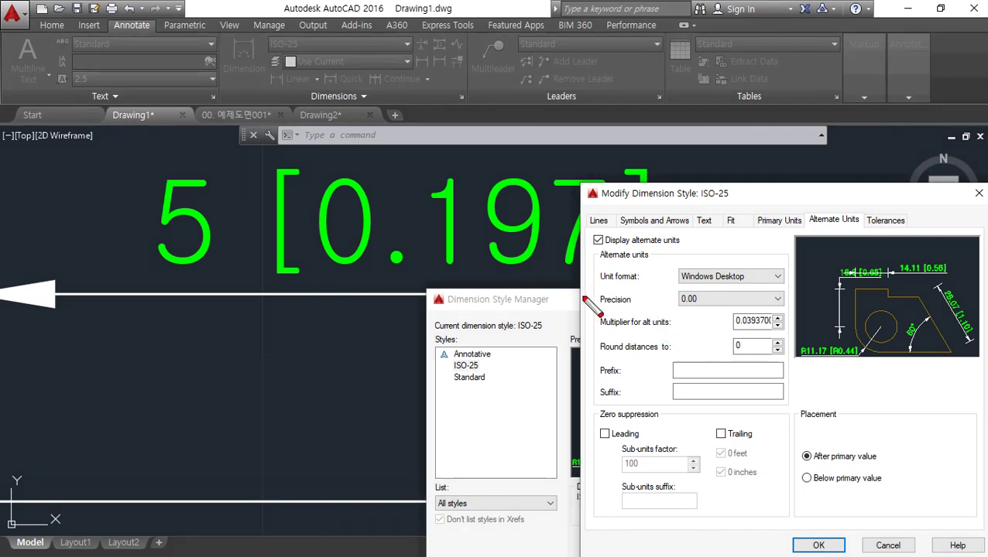
Step: Set the multiplier for the ISO-25 style's alternate units to 1 and accept the style modification
{"action": "left_click_drag", "start_coordinate": [561, 279], "coordinate": [382, 277]}
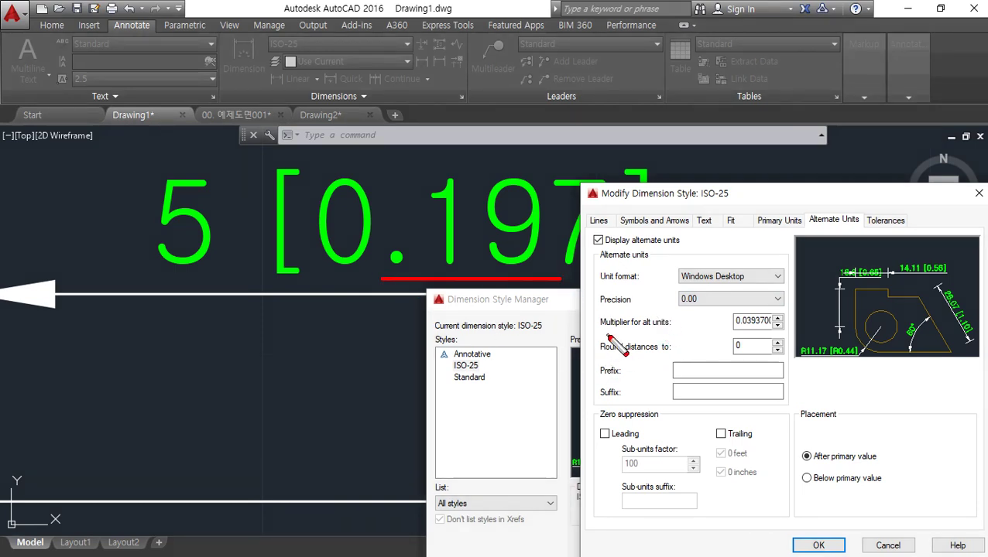
{"action": "mouse_move", "coordinate": [605, 335]}
{"action": "left_mouse_down"}
{"action": "mouse_move", "coordinate": [774, 337]}
{"action": "mouse_move", "coordinate": [587, 328]}
{"action": "mouse_move", "coordinate": [728, 308]}
{"action": "mouse_move", "coordinate": [809, 352]}
{"action": "mouse_move", "coordinate": [766, 337]}
{"action": "left_mouse_up"}
{"action": "key", "text": "e"}
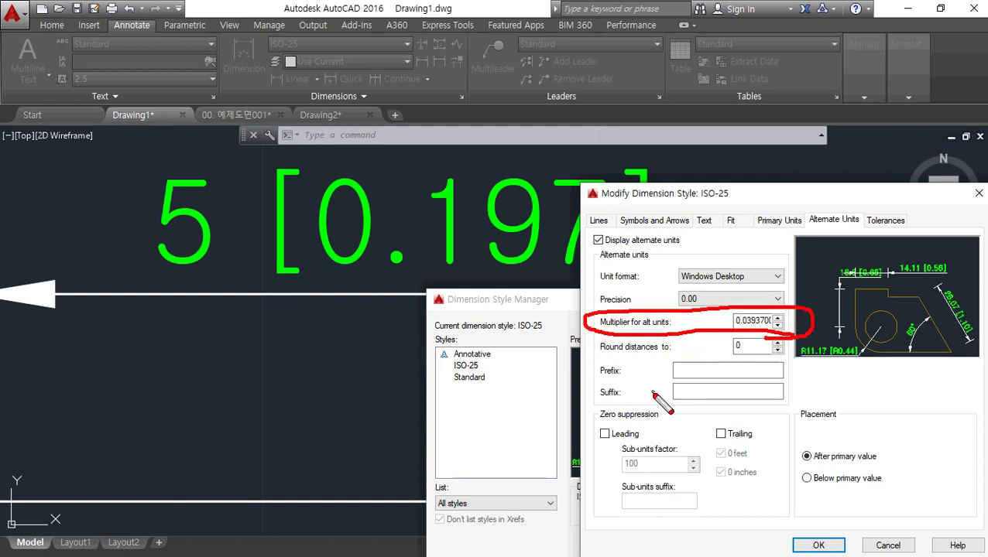
{"action": "key", "text": "Escape"}
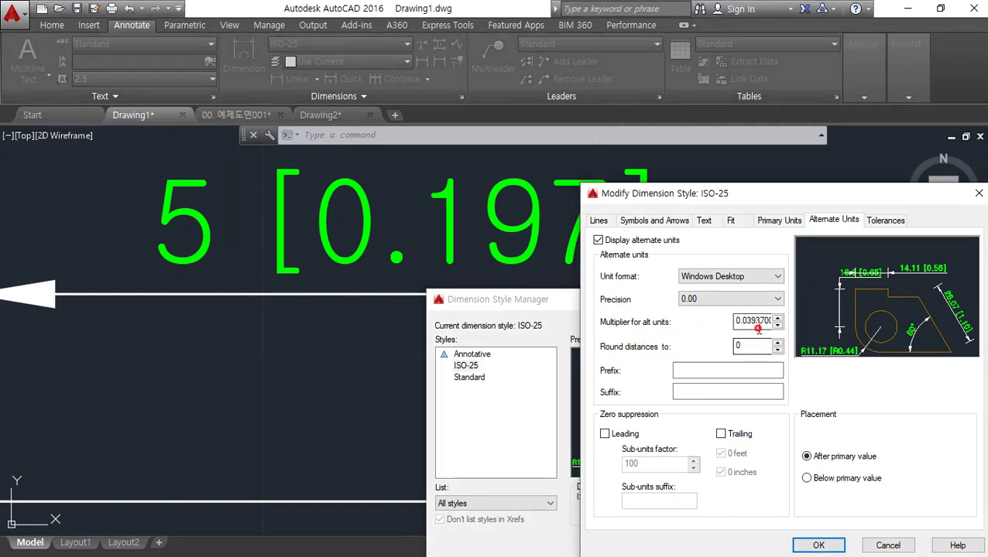
{"action": "double_click", "coordinate": [757, 321]}
{"action": "type", "text": "1"}
{"action": "left_click", "coordinate": [818, 545]}
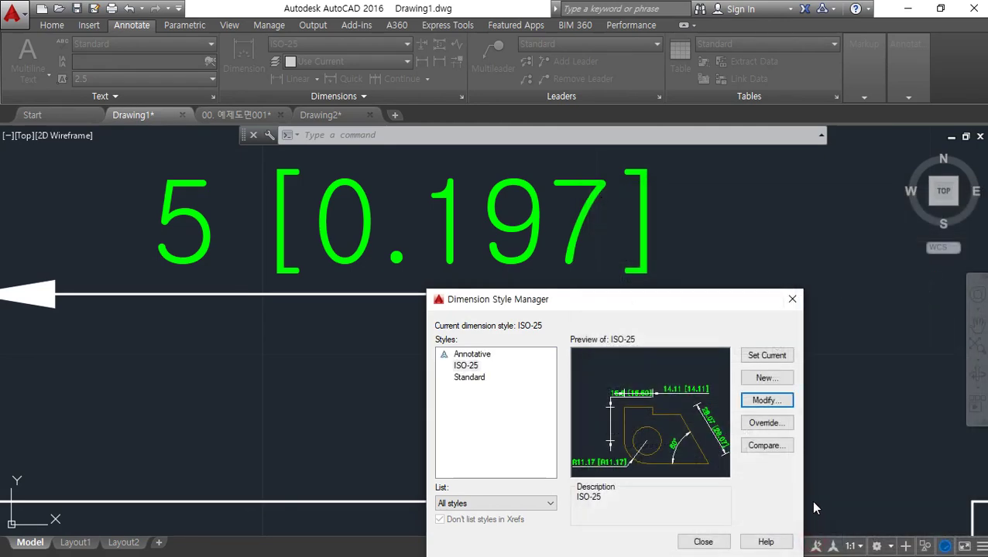
Step: Close the style manager and compare the primary and bracketed alternate values of the enlarged notch's width dimension
{"action": "left_click", "coordinate": [701, 543]}
{"action": "scroll", "coordinate": [386, 334], "scroll_direction": "down", "scroll_amount": 4}
{"action": "middle_click_drag", "start_coordinate": [56, 324], "coordinate": [210, 340]}
{"action": "scroll", "coordinate": [209, 340], "scroll_direction": "up", "scroll_amount": 2}
{"action": "mouse_move", "coordinate": [208, 334]}
{"action": "left_mouse_down"}
{"action": "mouse_move", "coordinate": [226, 390]}
{"action": "mouse_move", "coordinate": [317, 350]}
{"action": "left_mouse_up"}
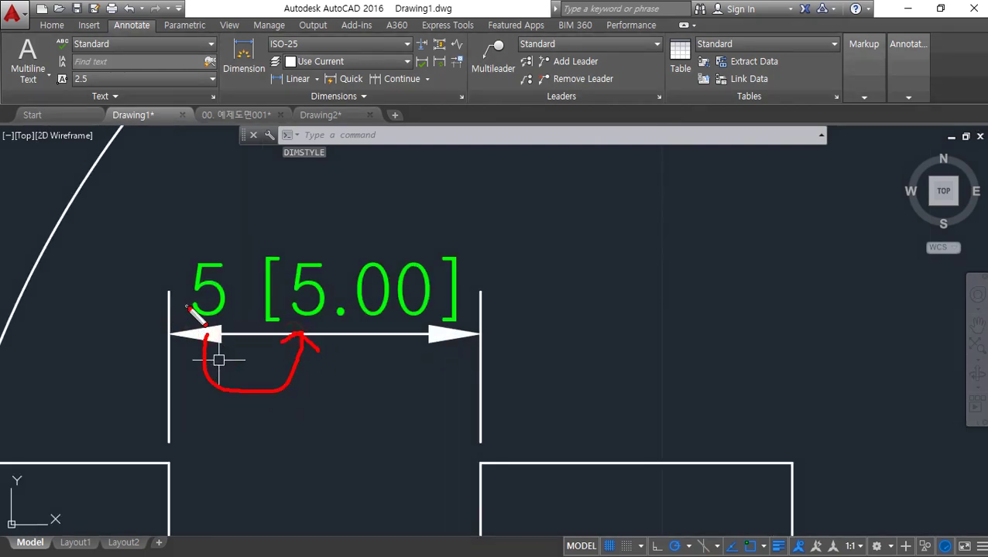
{"action": "key", "text": "Escape"}
Step: Reopen the ISO-25 style's alternate unit settings and examine how the multiplier relates to the notch's width dimension
{"action": "middle_click_drag", "start_coordinate": [555, 361], "coordinate": [459, 360]}
{"action": "type", "text": "d"}
{"action": "key", "text": "Return"}
{"action": "left_click_drag", "start_coordinate": [472, 161], "coordinate": [769, 224]}
{"action": "left_click", "coordinate": [937, 323]}
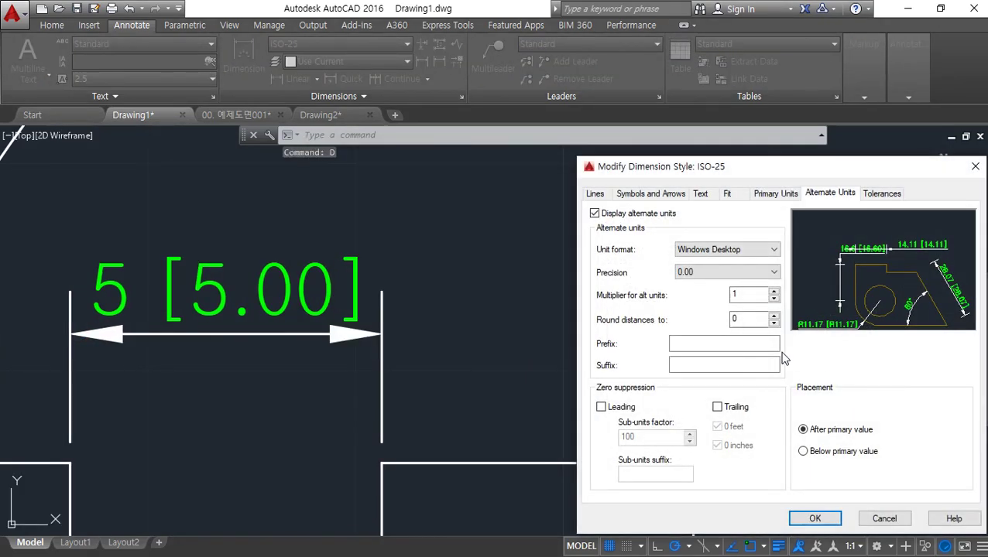
{"action": "key", "text": "ctrl+2"}
{"action": "left_click_drag", "start_coordinate": [593, 309], "coordinate": [811, 310]}
{"action": "mouse_move", "coordinate": [144, 310]}
{"action": "left_mouse_down"}
{"action": "mouse_move", "coordinate": [89, 329]}
{"action": "mouse_move", "coordinate": [144, 280]}
{"action": "mouse_move", "coordinate": [139, 314]}
{"action": "left_mouse_up"}
{"action": "mouse_move", "coordinate": [727, 300]}
{"action": "left_mouse_down"}
{"action": "mouse_move", "coordinate": [740, 316]}
{"action": "mouse_move", "coordinate": [731, 298]}
{"action": "left_mouse_up"}
{"action": "mouse_move", "coordinate": [116, 246]}
{"action": "left_mouse_down"}
{"action": "mouse_move", "coordinate": [581, 250]}
{"action": "mouse_move", "coordinate": [695, 292]}
{"action": "left_mouse_up"}
{"action": "mouse_move", "coordinate": [317, 199]}
{"action": "left_mouse_down"}
{"action": "mouse_move", "coordinate": [293, 249]}
{"action": "mouse_move", "coordinate": [305, 245]}
{"action": "left_mouse_up"}
{"action": "mouse_move", "coordinate": [314, 334]}
{"action": "left_mouse_down"}
{"action": "mouse_move", "coordinate": [221, 234]}
{"action": "mouse_move", "coordinate": [311, 353]}
{"action": "left_mouse_up"}
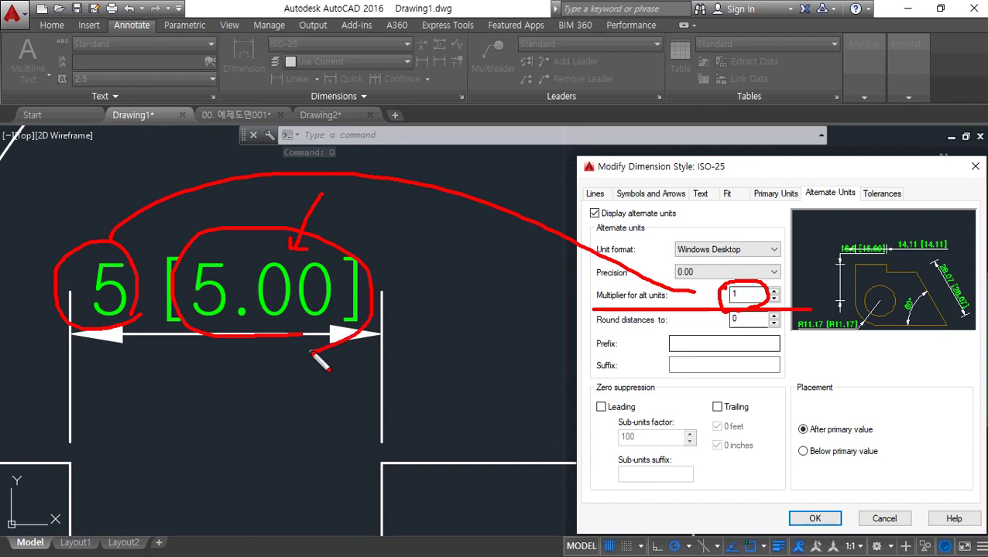
{"action": "key", "text": "Escape"}
Step: Suppress trailing zeros in the ISO-25 style's alternate units, set their multiplier to 2 and apply the style to the drawing
{"action": "left_click", "coordinate": [731, 413]}
{"action": "double_click", "coordinate": [739, 295]}
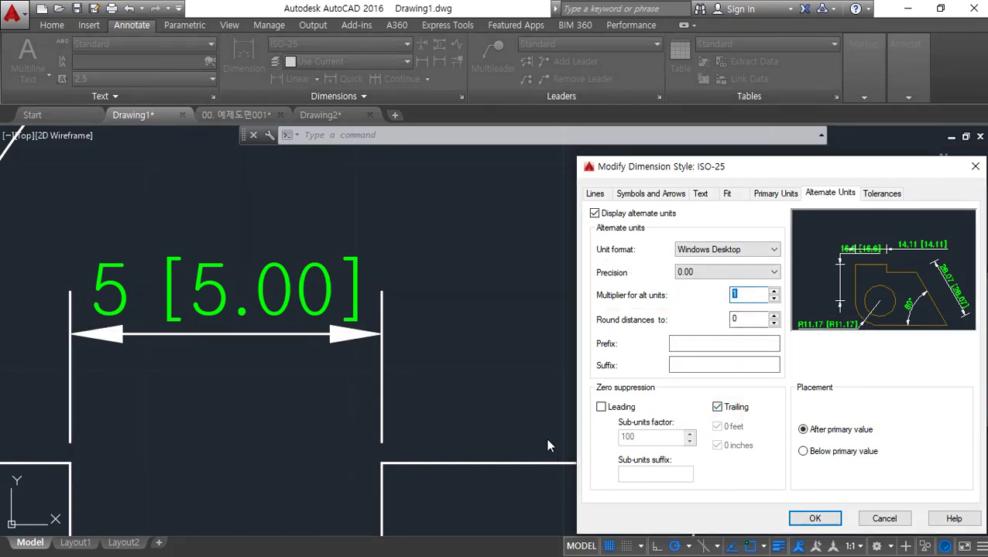
{"action": "mouse_move", "coordinate": [319, 336]}
{"action": "left_mouse_down"}
{"action": "mouse_move", "coordinate": [313, 246]}
{"action": "mouse_move", "coordinate": [313, 329]}
{"action": "left_mouse_up"}
{"action": "left_click_drag", "start_coordinate": [755, 419], "coordinate": [696, 415]}
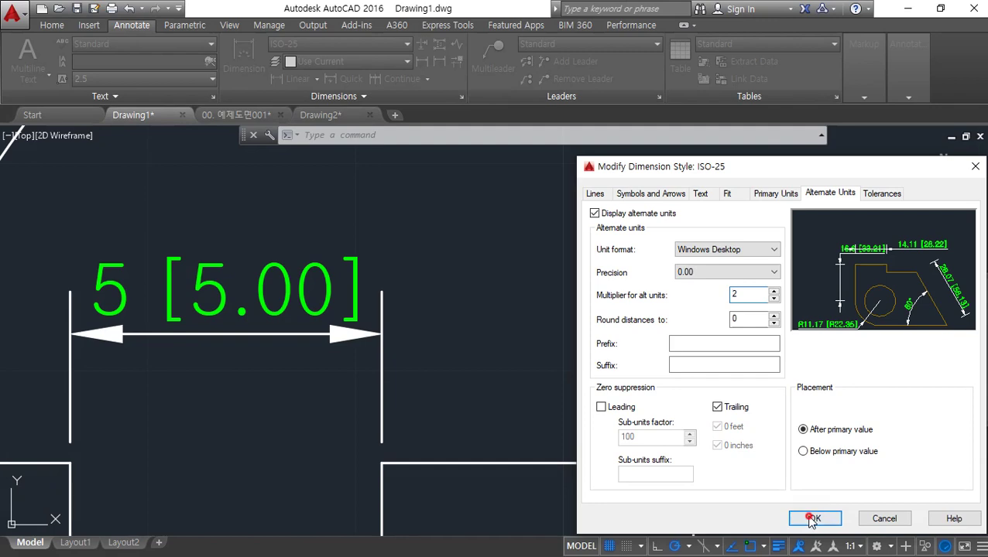
{"action": "left_click", "coordinate": [813, 519]}
{"action": "left_click", "coordinate": [866, 462]}
{"action": "mouse_move", "coordinate": [312, 336]}
{"action": "left_mouse_down"}
{"action": "mouse_move", "coordinate": [279, 228]}
{"action": "mouse_move", "coordinate": [324, 337]}
{"action": "left_mouse_up"}
{"action": "key", "text": "Escape"}
Step: Set the multiplier for the ISO-25 style's alternate units to 0.5 and apply the change to the drawing
{"action": "type", "text": "d"}
{"action": "key", "text": "Return"}
{"action": "left_click_drag", "start_coordinate": [527, 162], "coordinate": [640, 204]}
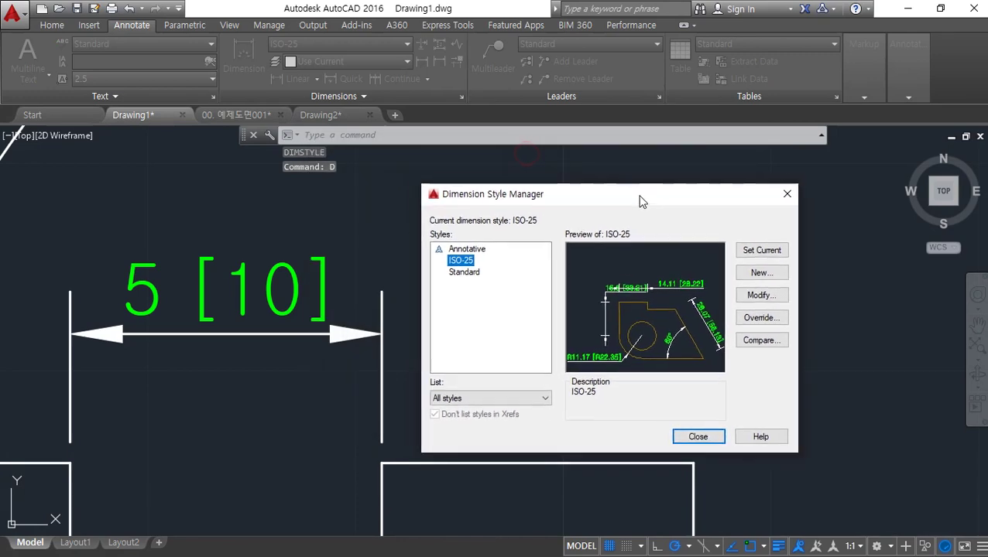
{"action": "left_click", "coordinate": [761, 295]}
{"action": "double_click", "coordinate": [573, 267]}
{"action": "type", "text": "0.5"}
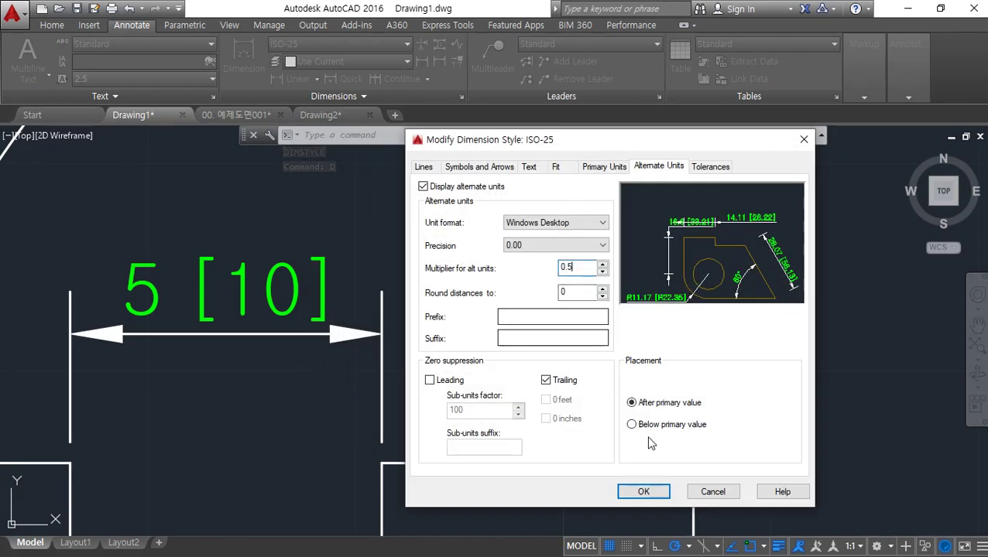
{"action": "left_click", "coordinate": [642, 492]}
{"action": "left_click", "coordinate": [699, 436]}
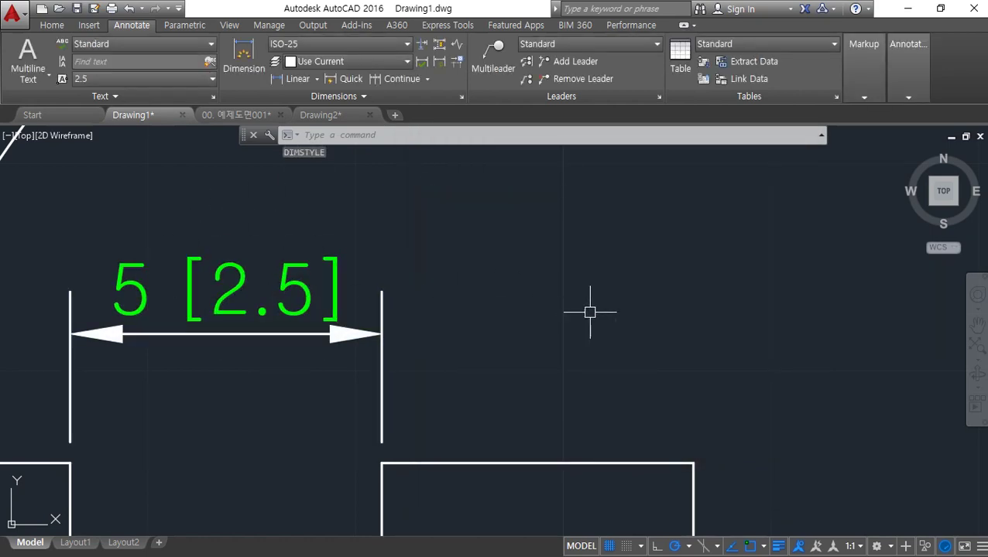
Step: Switch to the Notepad notes and add the lines "1inch = 25.4mm" and "1mm = 1/25.4 = 10/254"
{"action": "key", "text": "alt+Tab"}
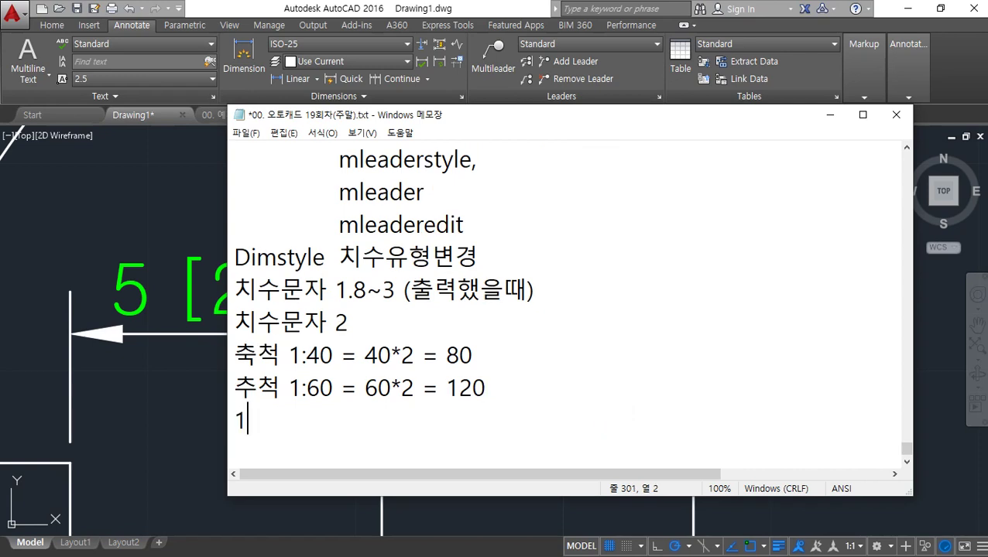
{"action": "type", "text": "ㅑ"}
{"action": "type", "text": "io"}
{"action": "type", "text": "nch"}
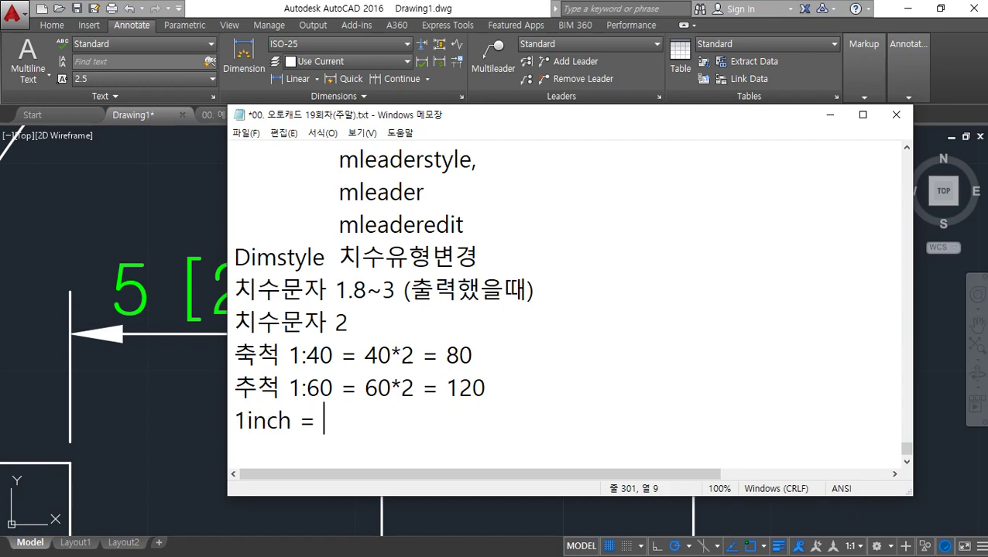
{"action": "type", "text": " = 25.4"}
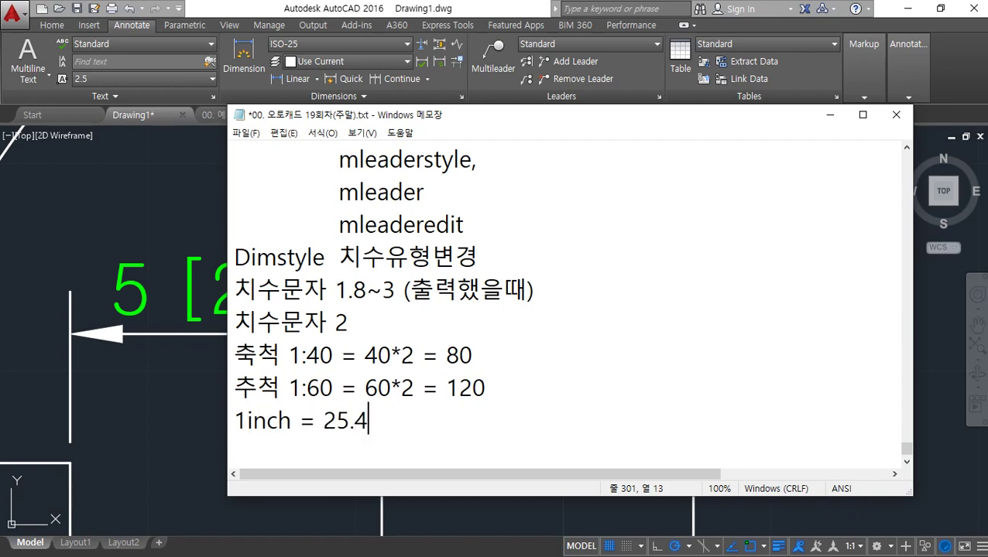
{"action": "type", "text": "mm"}
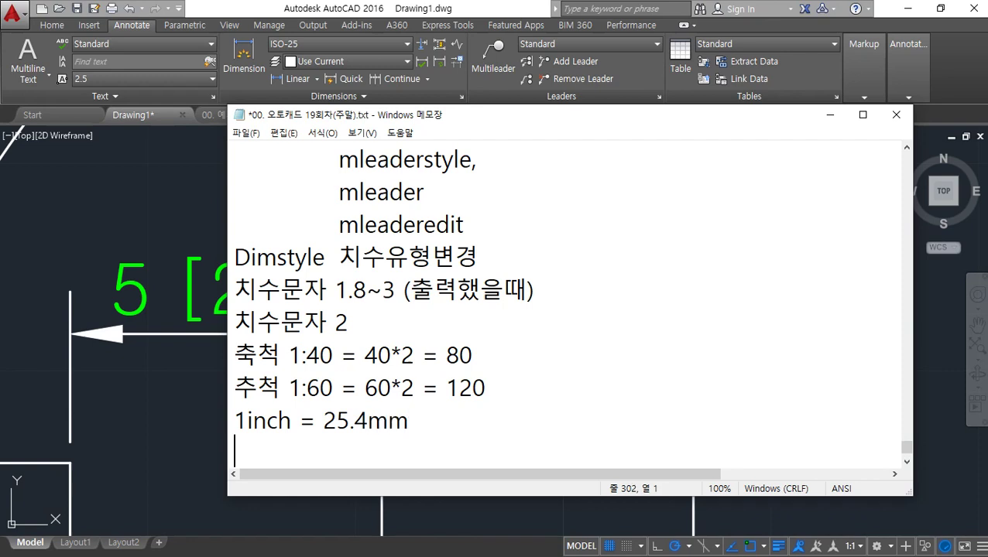
{"action": "type", "text": "m = 1/25.4 ="}
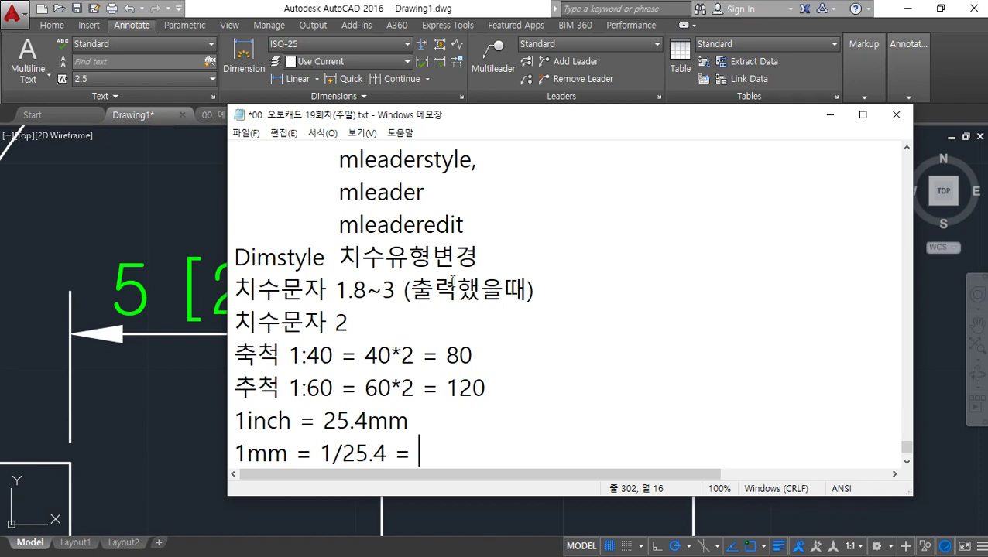
{"action": "type", "text": "10/254"}
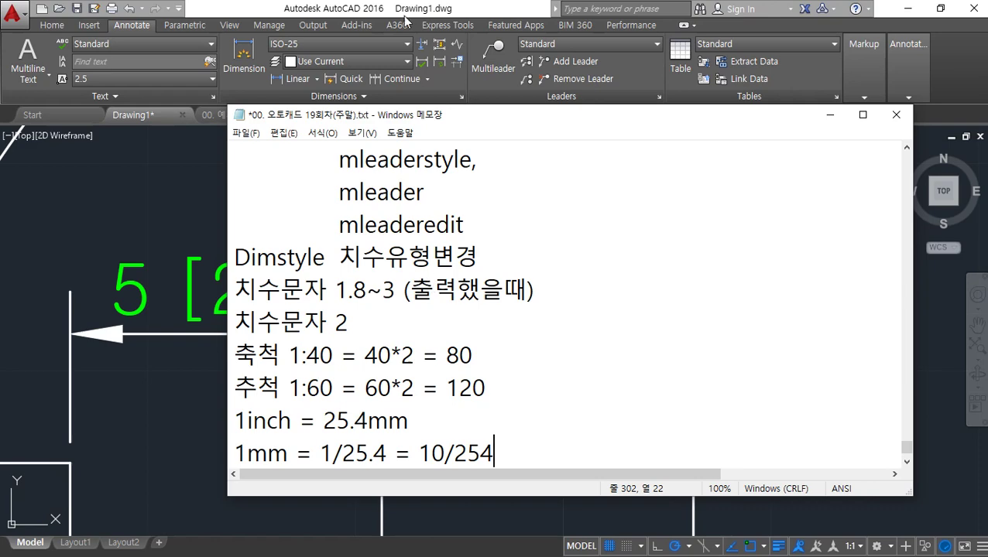
Step: Return to AutoCAD, set the ISO-25 style's alternate unit multiplier to 10/254 and apply it to the drawing
{"action": "left_click", "coordinate": [284, 9]}
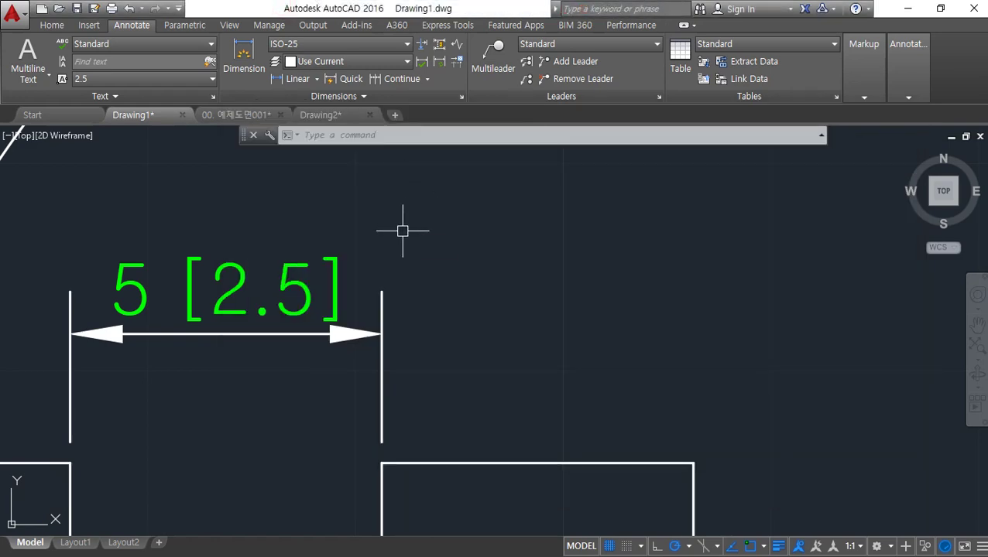
{"action": "type", "text": "d"}
{"action": "key", "text": "Return"}
{"action": "left_click_drag", "start_coordinate": [548, 155], "coordinate": [799, 203]}
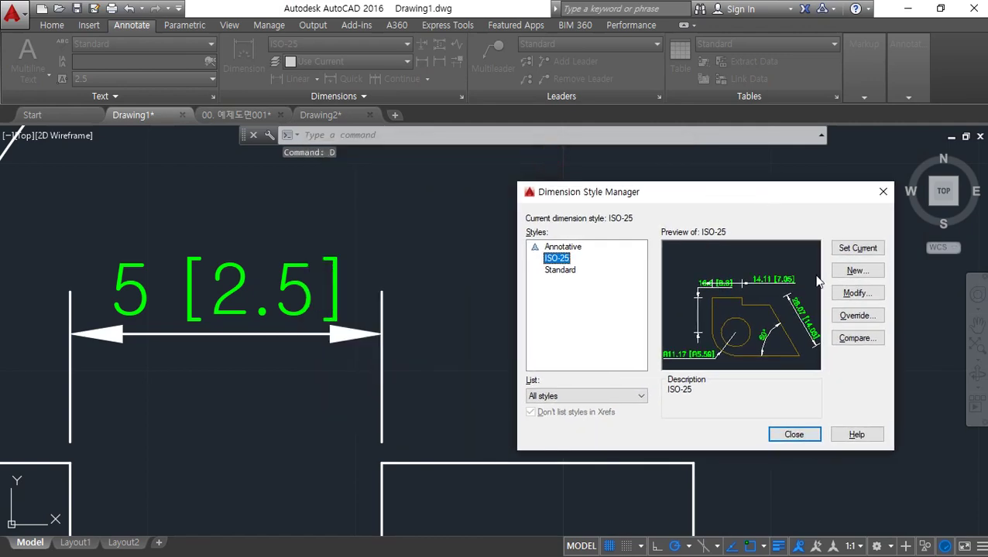
{"action": "left_click", "coordinate": [858, 297]}
{"action": "double_click", "coordinate": [675, 264]}
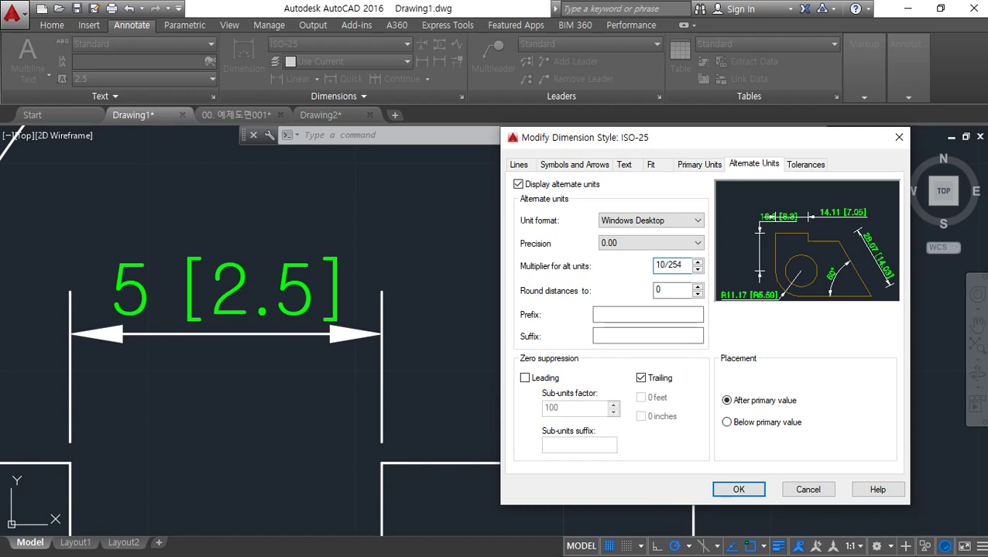
{"action": "key", "text": "Tab"}
{"action": "left_click_drag", "start_coordinate": [659, 271], "coordinate": [693, 271]}
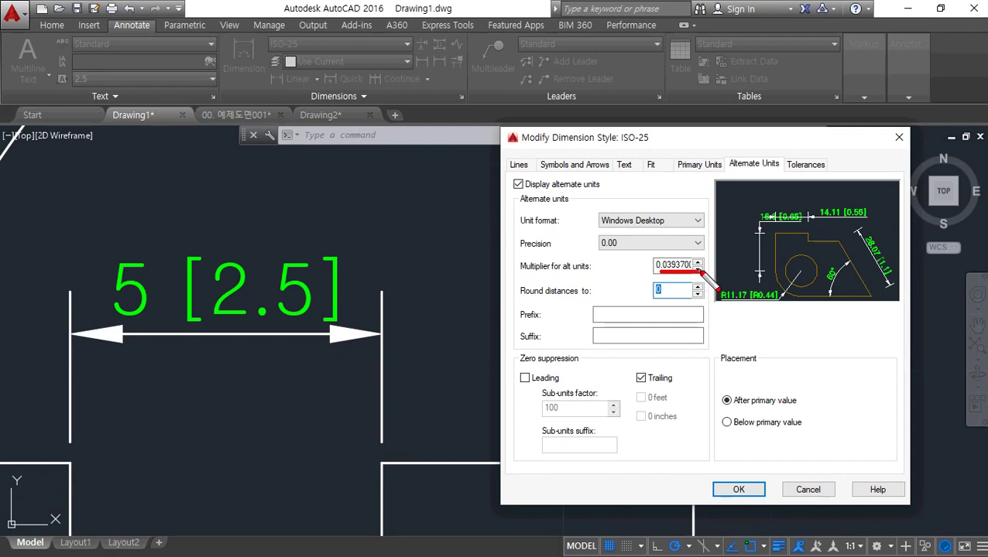
{"action": "mouse_move", "coordinate": [701, 272]}
{"action": "left_mouse_down"}
{"action": "mouse_move", "coordinate": [638, 261]}
{"action": "mouse_move", "coordinate": [699, 275]}
{"action": "mouse_move", "coordinate": [731, 266]}
{"action": "left_mouse_up"}
{"action": "key", "text": "Escape"}
{"action": "left_click", "coordinate": [759, 489]}
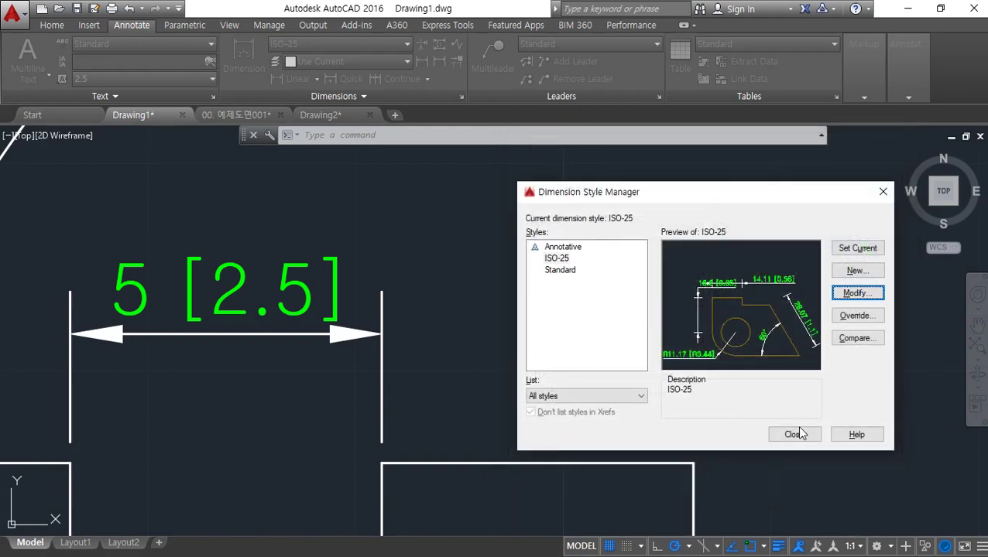
{"action": "left_click", "coordinate": [799, 433]}
{"action": "mouse_move", "coordinate": [154, 273]}
{"action": "left_mouse_down"}
{"action": "mouse_move", "coordinate": [130, 322]}
{"action": "mouse_move", "coordinate": [178, 275]}
{"action": "left_mouse_up"}
{"action": "mouse_move", "coordinate": [158, 236]}
{"action": "left_mouse_down"}
{"action": "mouse_move", "coordinate": [298, 257]}
{"action": "mouse_move", "coordinate": [264, 255]}
{"action": "left_mouse_up"}
{"action": "key", "text": "Escape"}
Step: Set the precision of the ISO-25 style's alternate units to 0.0000 and apply the change to the notch's dimensions
{"action": "type", "text": "d"}
{"action": "key", "text": "Return"}
{"action": "left_click_drag", "start_coordinate": [515, 157], "coordinate": [717, 185]}
{"action": "left_click", "coordinate": [846, 286]}
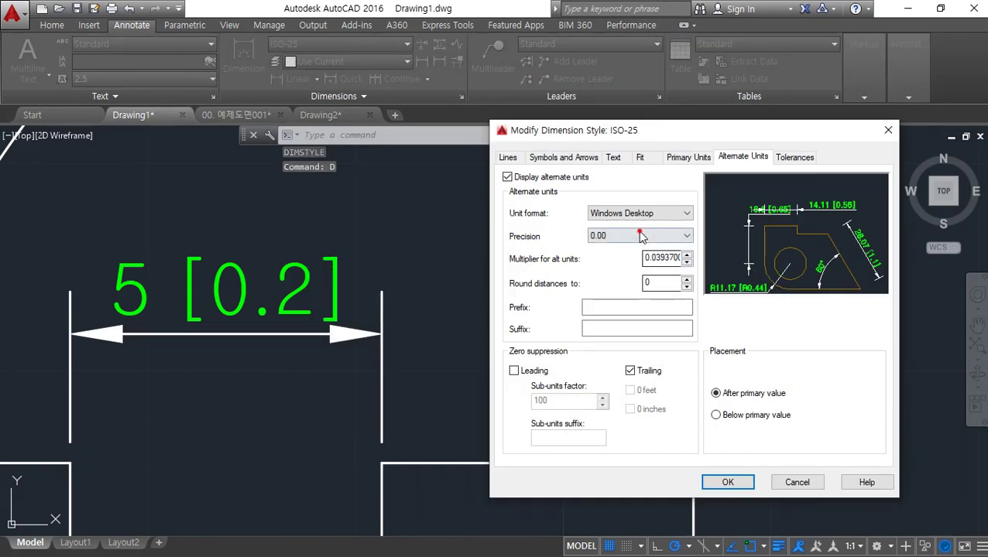
{"action": "left_click", "coordinate": [639, 235]}
{"action": "left_click", "coordinate": [630, 285]}
{"action": "left_click", "coordinate": [626, 236]}
{"action": "left_click", "coordinate": [620, 286]}
{"action": "left_click", "coordinate": [750, 488]}
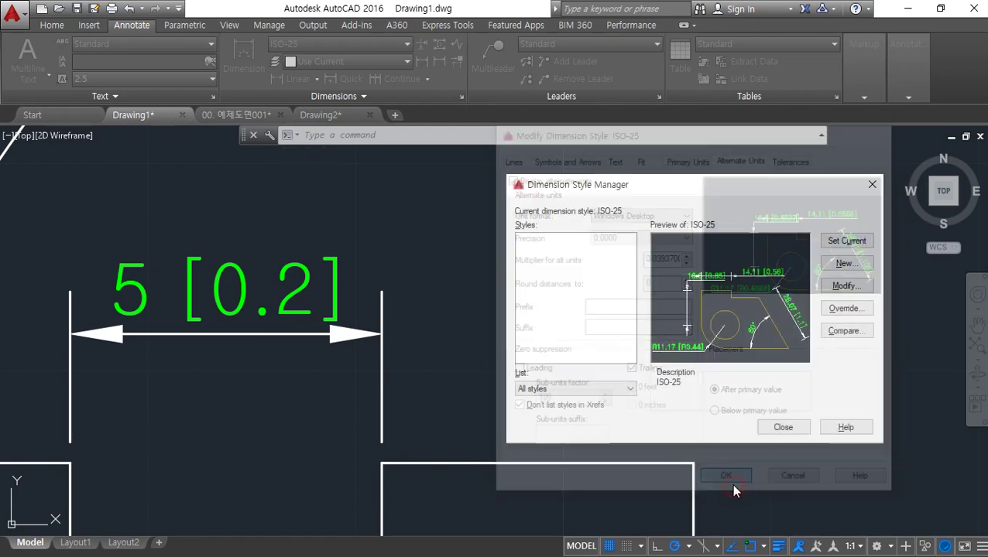
{"action": "left_click", "coordinate": [785, 430]}
{"action": "middle_click_drag", "start_coordinate": [719, 378], "coordinate": [621, 387]}
{"action": "key", "text": "ctrl+2"}
{"action": "mouse_move", "coordinate": [438, 351]}
{"action": "left_mouse_down"}
{"action": "mouse_move", "coordinate": [398, 250]}
{"action": "mouse_move", "coordinate": [451, 353]}
{"action": "mouse_move", "coordinate": [724, 347]}
{"action": "mouse_move", "coordinate": [760, 358]}
{"action": "left_mouse_up"}
{"action": "key", "text": "Escape"}
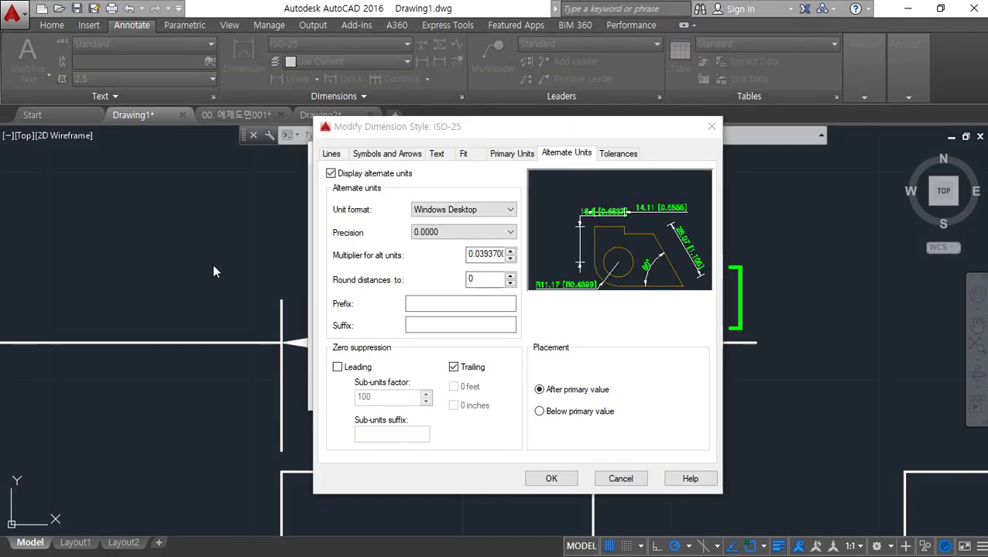
Step: Give the ISO-25 style's alternate units the suffix "in"
{"action": "key", "text": "ctrl+2"}
{"action": "mouse_move", "coordinate": [435, 352]}
{"action": "left_mouse_down"}
{"action": "mouse_move", "coordinate": [317, 324]}
{"action": "mouse_move", "coordinate": [465, 295]}
{"action": "mouse_move", "coordinate": [432, 350]}
{"action": "mouse_move", "coordinate": [385, 338]}
{"action": "left_mouse_up"}
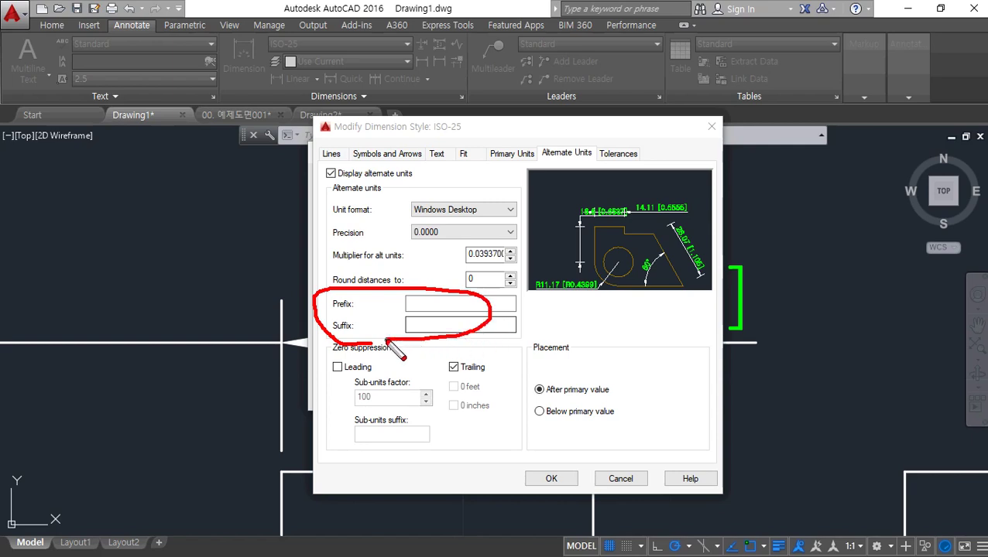
{"action": "left_click_drag", "start_coordinate": [512, 305], "coordinate": [600, 306]}
{"action": "left_click_drag", "start_coordinate": [511, 325], "coordinate": [577, 357]}
{"action": "key", "text": "Escape"}
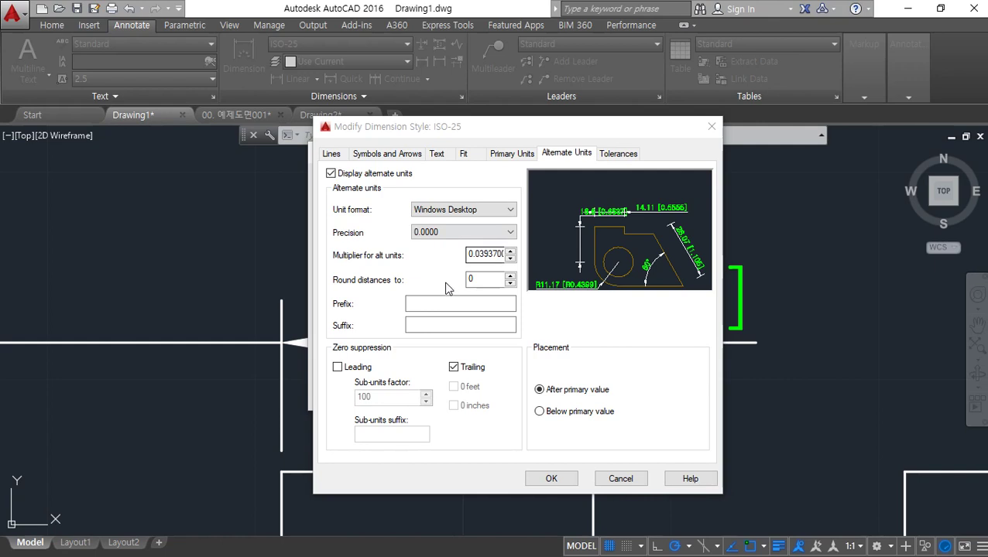
{"action": "left_click", "coordinate": [431, 325]}
{"action": "type", "text": "in"}
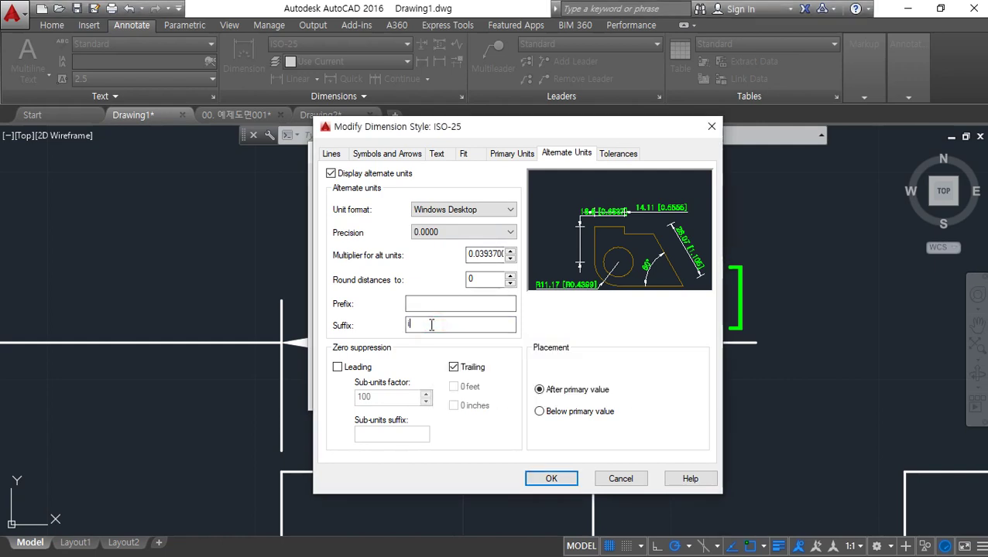
Step: Give the ISO-25 style's primary units the suffix "mm" and apply the style to the drawing's dimensions
{"action": "left_click", "coordinate": [511, 153]}
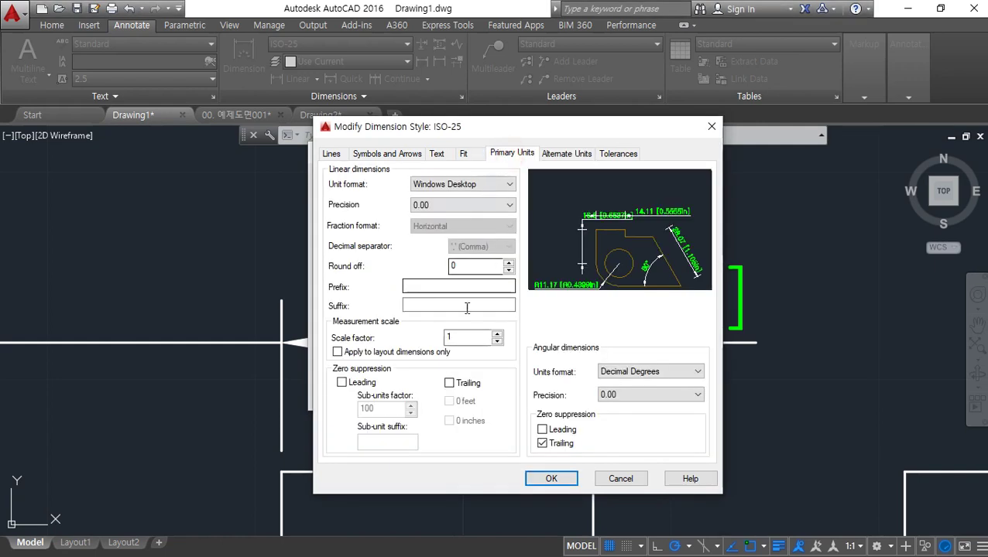
{"action": "left_click", "coordinate": [444, 307]}
{"action": "type", "text": "mm"}
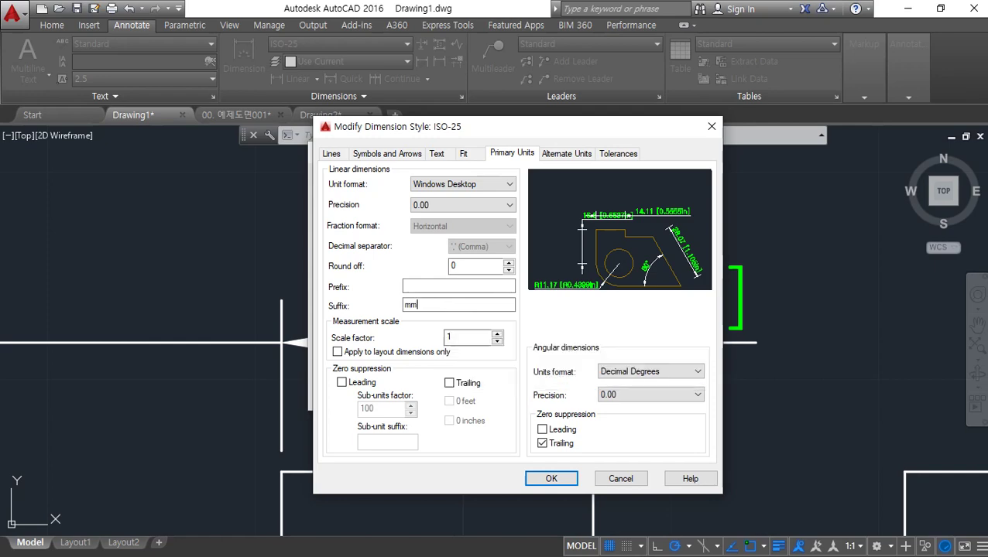
{"action": "left_click", "coordinate": [551, 478]}
{"action": "left_click", "coordinate": [582, 394]}
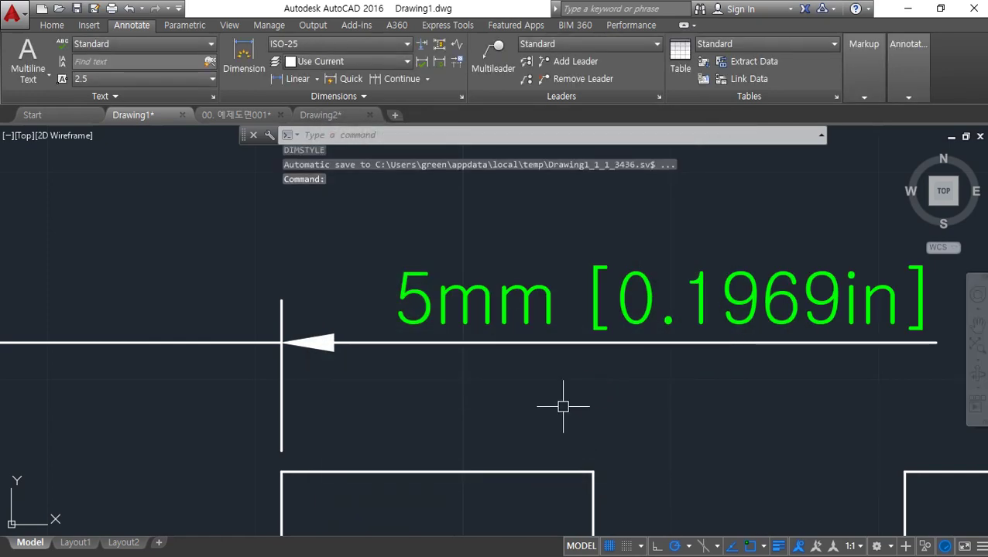
{"action": "middle_click_drag", "start_coordinate": [571, 379], "coordinate": [359, 362]}
{"action": "mouse_move", "coordinate": [306, 325]}
{"action": "left_mouse_down"}
{"action": "mouse_move", "coordinate": [273, 333]}
{"action": "mouse_move", "coordinate": [346, 273]}
{"action": "mouse_move", "coordinate": [314, 330]}
{"action": "left_mouse_up"}
{"action": "mouse_move", "coordinate": [694, 316]}
{"action": "left_mouse_down"}
{"action": "mouse_move", "coordinate": [648, 331]}
{"action": "mouse_move", "coordinate": [673, 319]}
{"action": "left_mouse_up"}
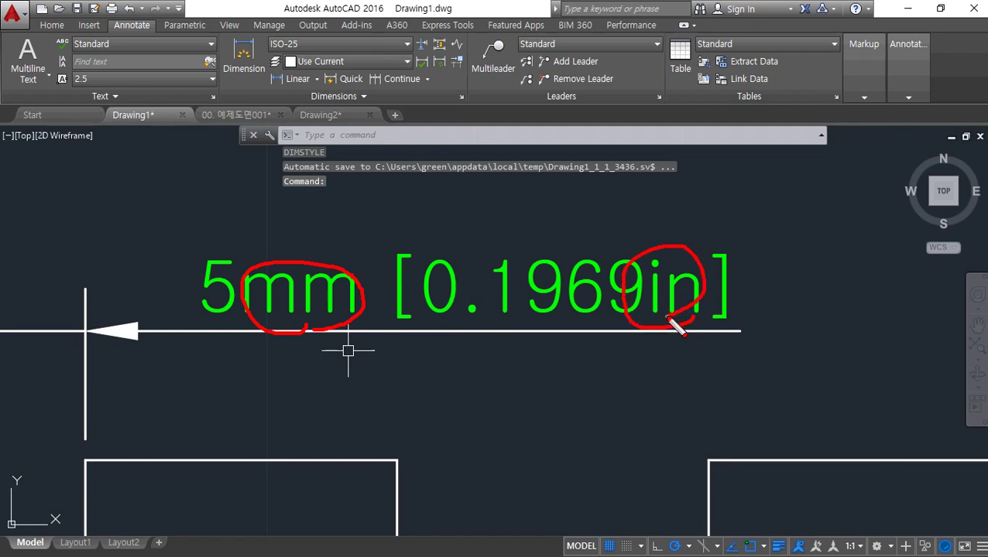
{"action": "key", "text": "Escape"}
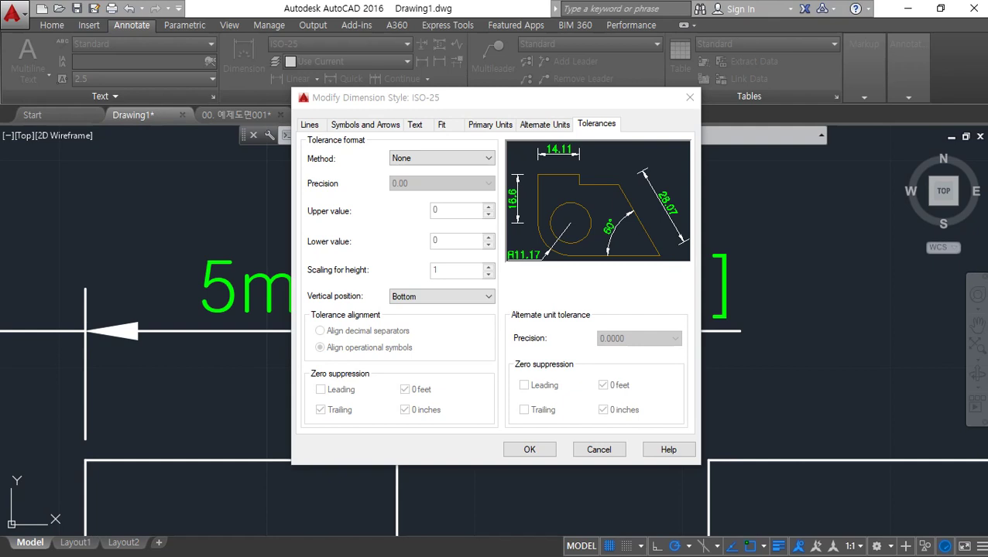
Step: Set the ISO-25 style's tolerance method to Deviation with a precision of 0.00
{"action": "left_click", "coordinate": [459, 159]}
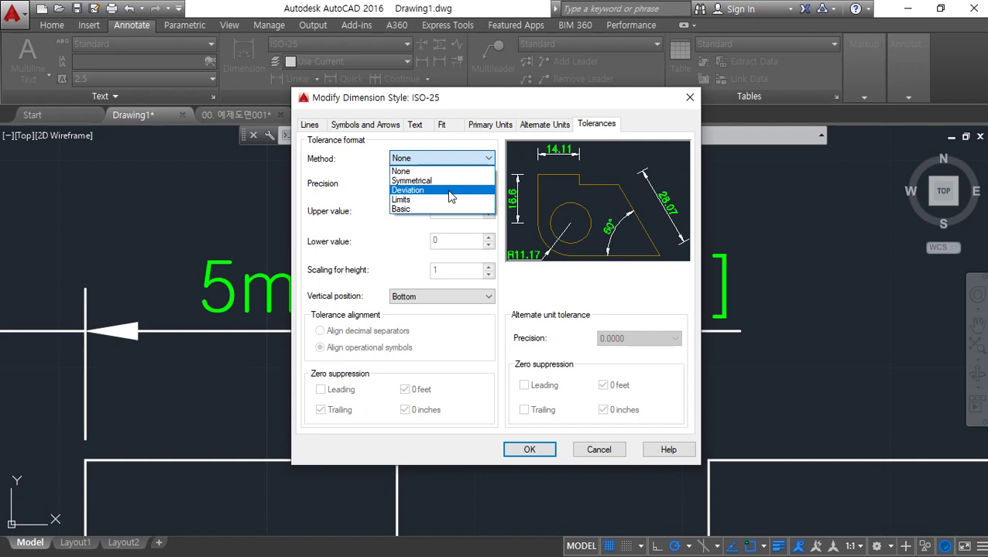
{"action": "left_click", "coordinate": [450, 191]}
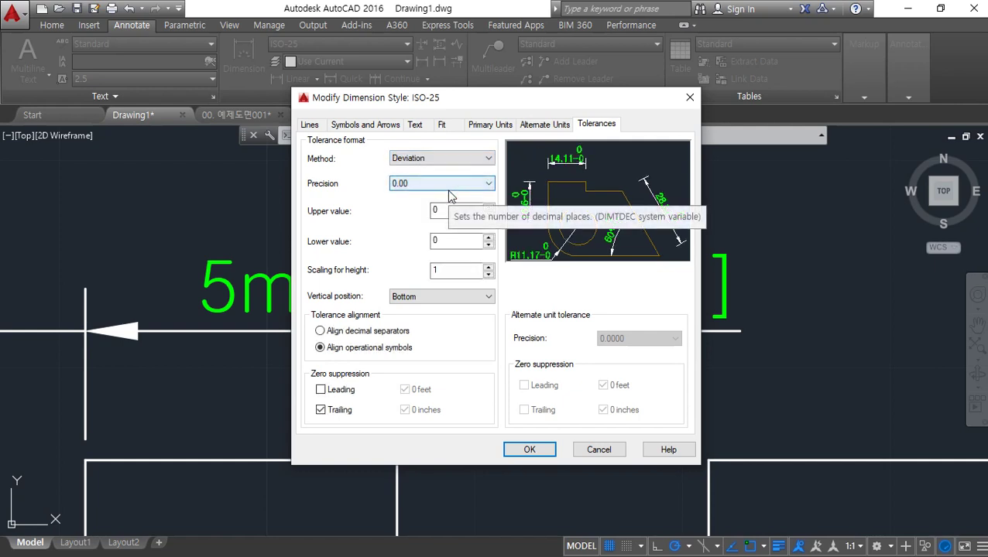
{"action": "left_click", "coordinate": [469, 191]}
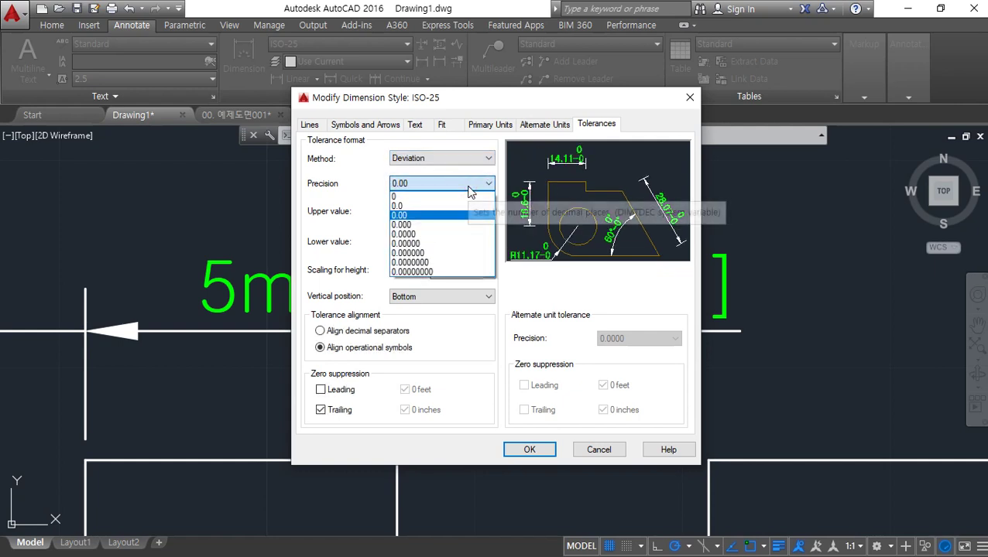
{"action": "left_click", "coordinate": [470, 191]}
Step: Give the ISO-25 style an upper tolerance of 0.05 and a lower tolerance of 0.07, and check the notch's dimension
{"action": "key", "text": "Tab"}
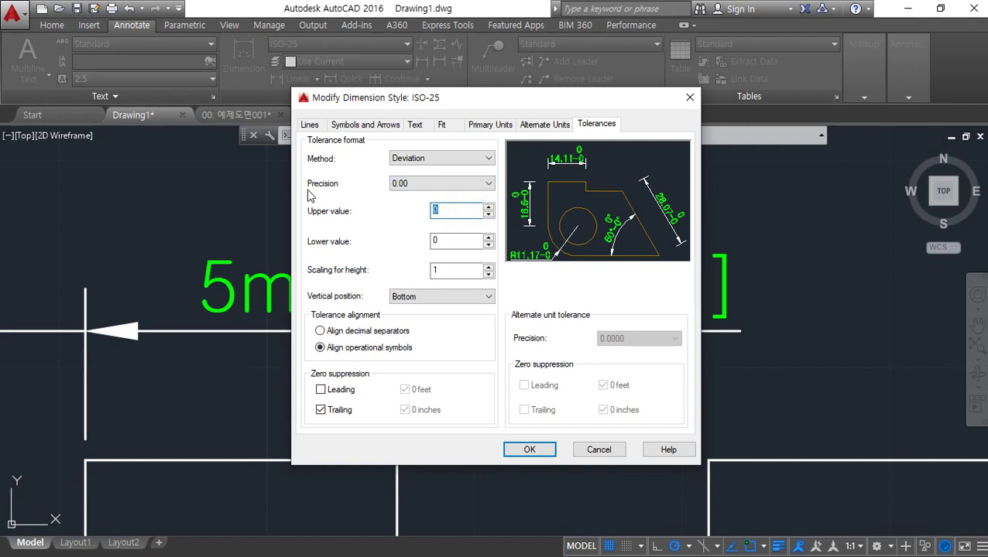
{"action": "type", "text": "0.05"}
{"action": "left_click", "coordinate": [438, 240]}
{"action": "type", "text": "0.07"}
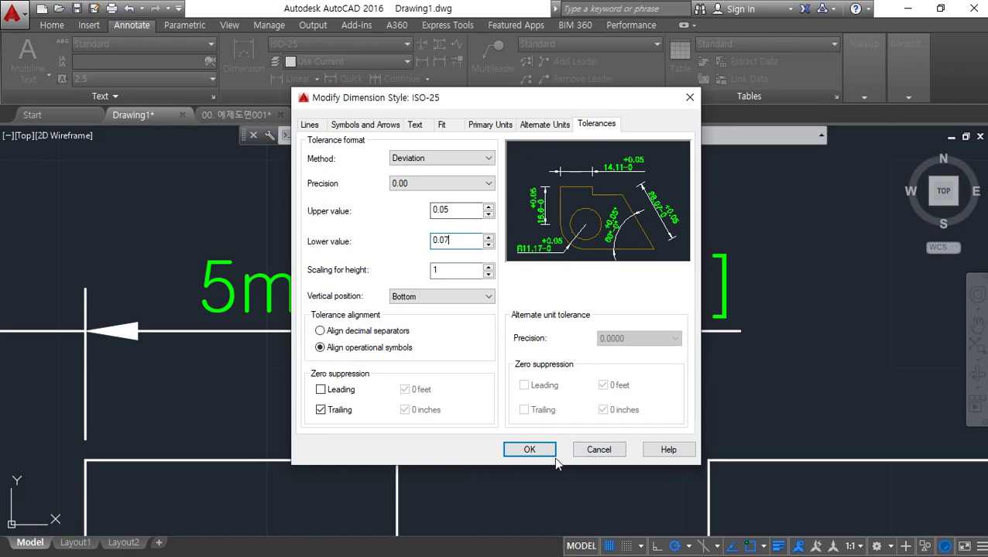
{"action": "left_click", "coordinate": [535, 451]}
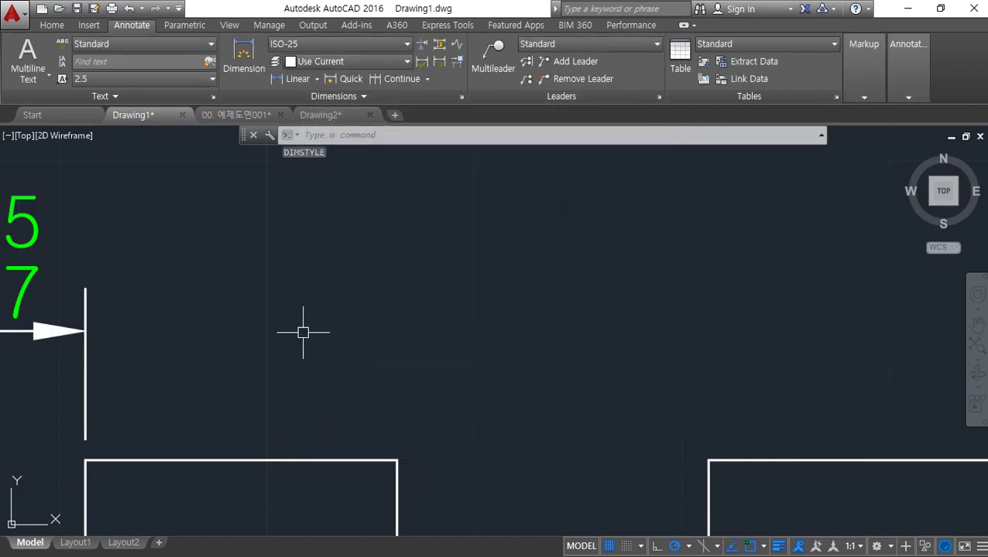
{"action": "middle_click_drag", "start_coordinate": [302, 333], "coordinate": [761, 370]}
{"action": "key", "text": "ctrl+2"}
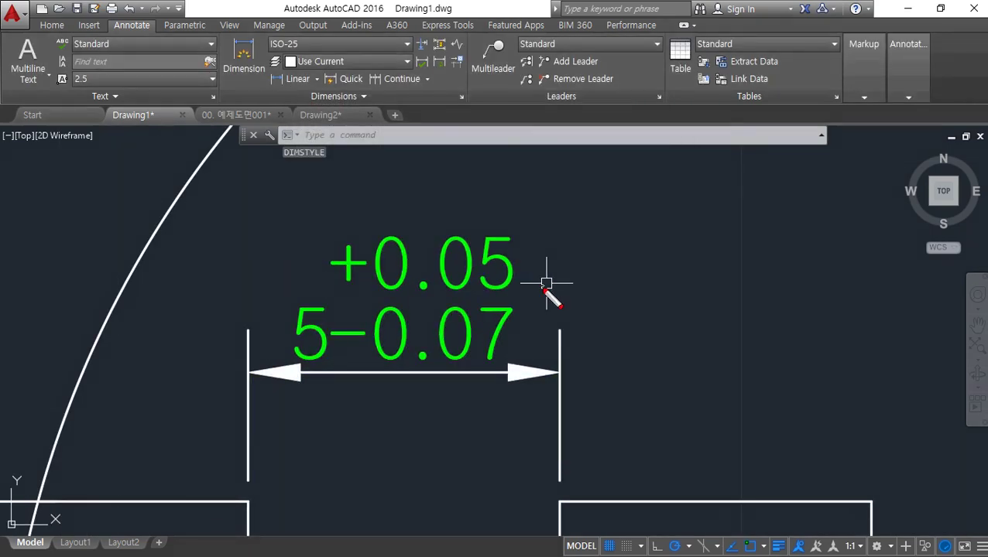
{"action": "mouse_move", "coordinate": [508, 299]}
{"action": "left_mouse_down"}
{"action": "mouse_move", "coordinate": [364, 293]}
{"action": "mouse_move", "coordinate": [587, 291]}
{"action": "left_mouse_up"}
{"action": "left_click_drag", "start_coordinate": [341, 359], "coordinate": [522, 366]}
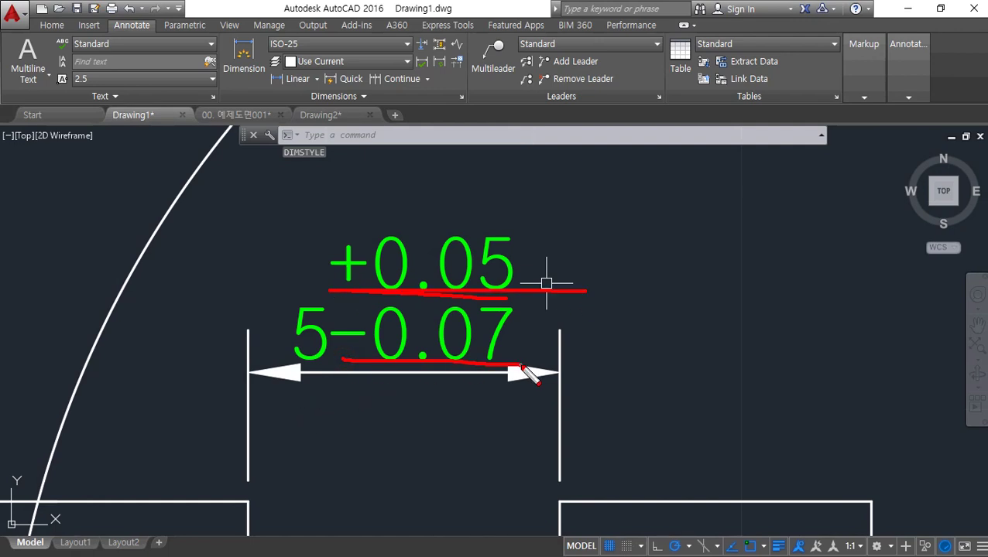
{"action": "left_click", "coordinate": [530, 374]}
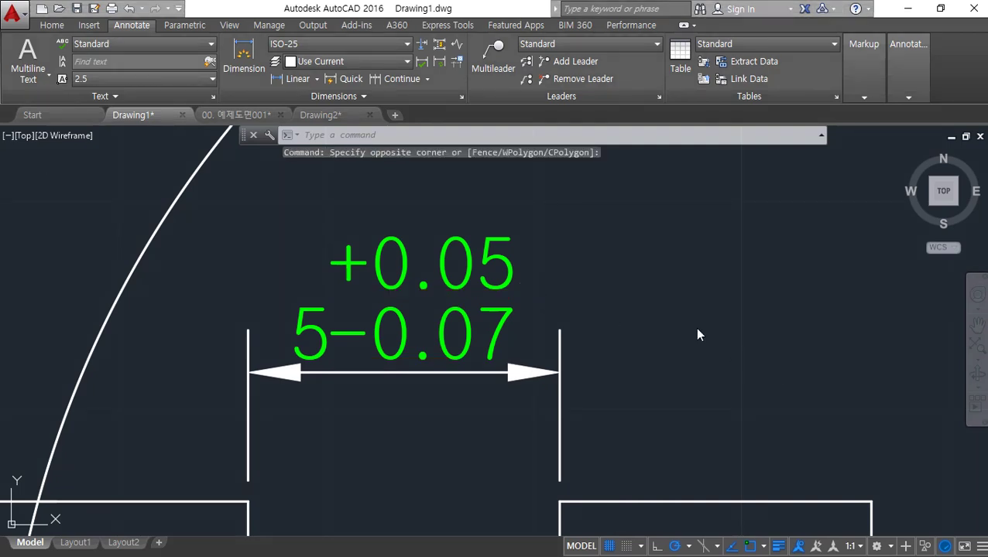
Step: Reopen the ISO-25 style's tolerance settings with the dialog placed clear of the notch's dimension
{"action": "middle_click_drag", "start_coordinate": [535, 284], "coordinate": [419, 304]}
{"action": "type", "text": "d"}
{"action": "key", "text": "Return"}
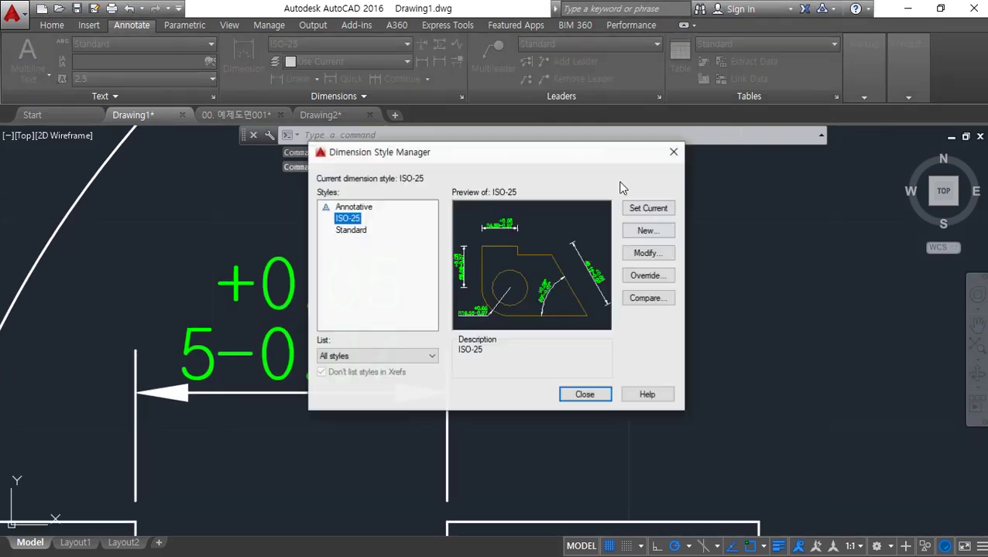
{"action": "left_click_drag", "start_coordinate": [536, 163], "coordinate": [808, 167]}
{"action": "left_click", "coordinate": [915, 257]}
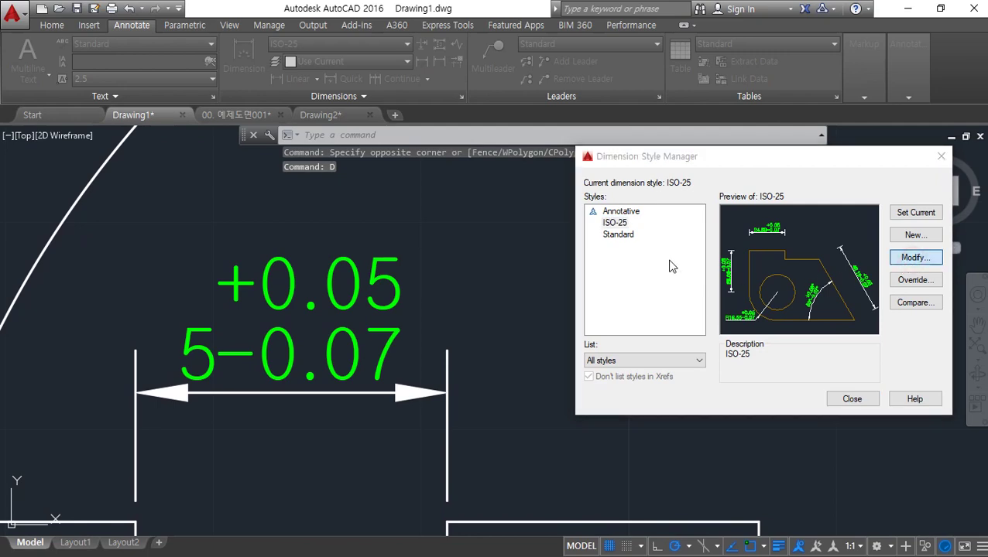
Step: Examine the upper and lower tolerance values against the signs shown in the notch's dimension
{"action": "mouse_move", "coordinate": [611, 237]}
{"action": "left_mouse_down"}
{"action": "mouse_move", "coordinate": [633, 231]}
{"action": "mouse_move", "coordinate": [565, 232]}
{"action": "left_mouse_up"}
{"action": "mouse_move", "coordinate": [535, 193]}
{"action": "left_mouse_down"}
{"action": "mouse_move", "coordinate": [505, 194]}
{"action": "mouse_move", "coordinate": [514, 215]}
{"action": "left_mouse_up"}
{"action": "mouse_move", "coordinate": [628, 253]}
{"action": "left_mouse_down"}
{"action": "mouse_move", "coordinate": [568, 254]}
{"action": "mouse_move", "coordinate": [532, 272]}
{"action": "left_mouse_up"}
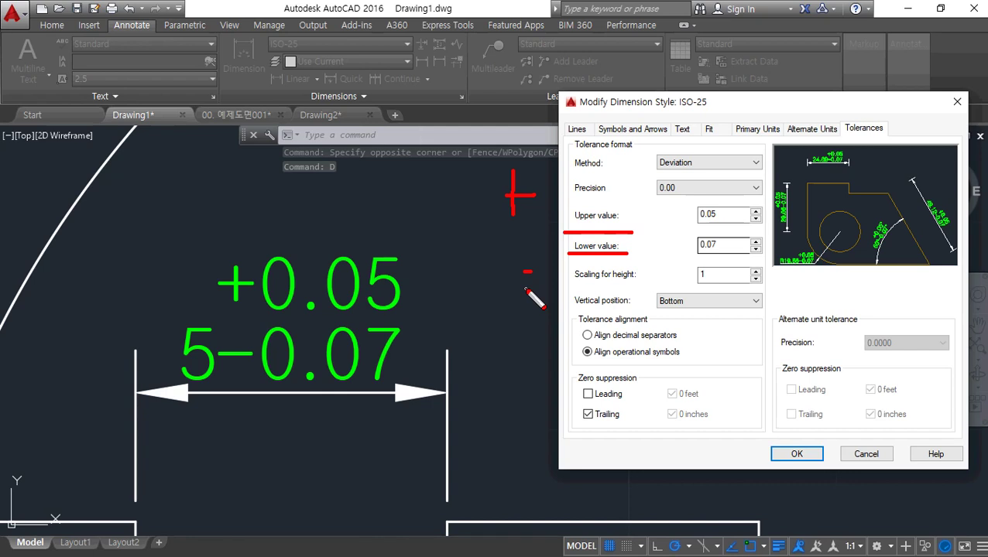
{"action": "key", "text": "e"}
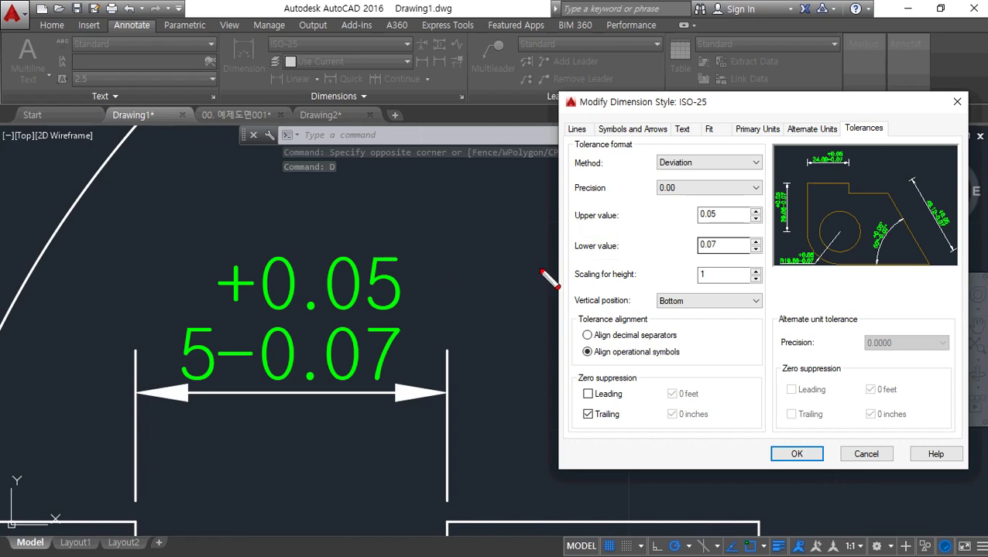
{"action": "mouse_move", "coordinate": [635, 226]}
{"action": "left_mouse_down"}
{"action": "mouse_move", "coordinate": [547, 227]}
{"action": "mouse_move", "coordinate": [524, 213]}
{"action": "mouse_move", "coordinate": [507, 229]}
{"action": "left_mouse_up"}
{"action": "left_click_drag", "start_coordinate": [621, 255], "coordinate": [573, 256]}
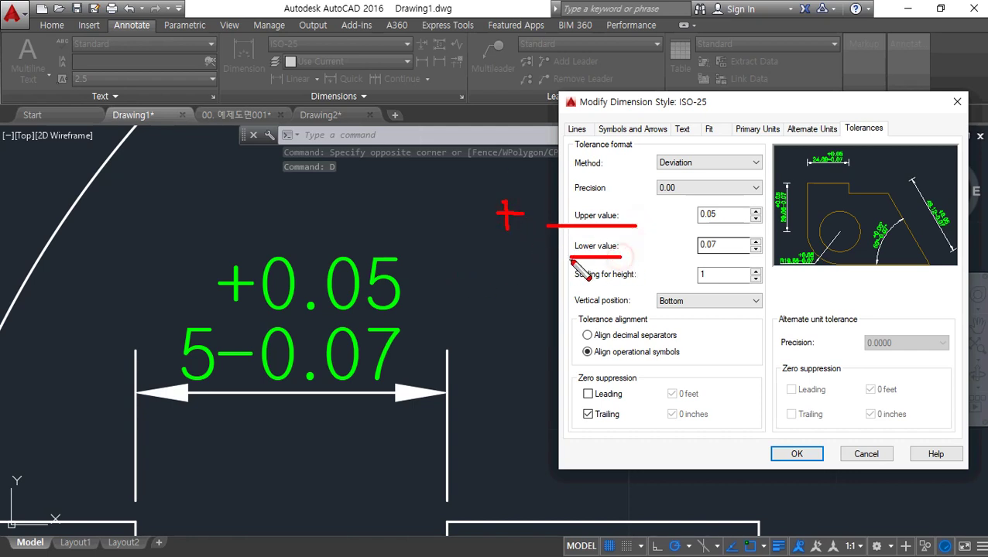
{"action": "left_click_drag", "start_coordinate": [501, 258], "coordinate": [514, 257]}
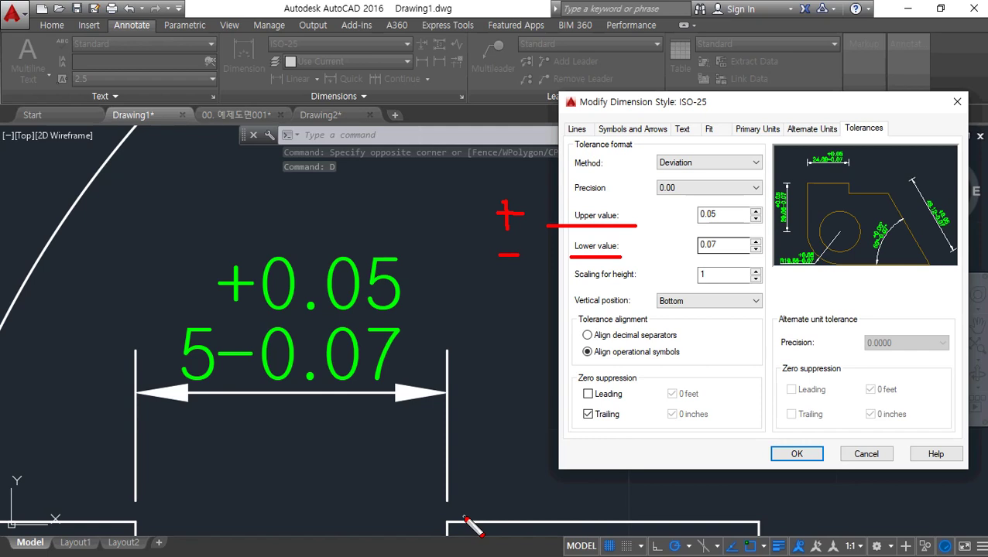
{"action": "key", "text": "Escape"}
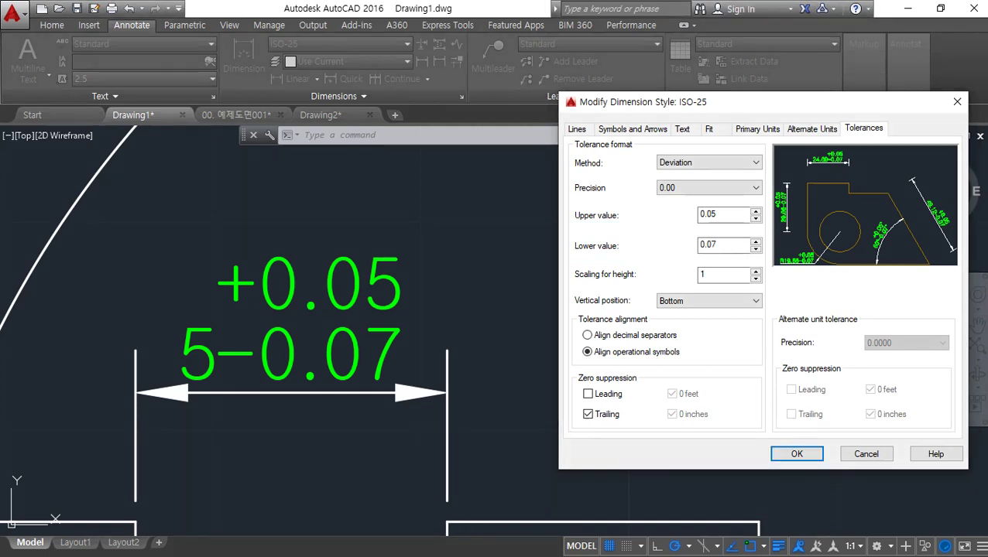
Step: Switch to the Notepad notes and add the line "-1 x 2 = -2" below the inch and millimetre conversions
{"action": "key", "text": "alt+Tab"}
{"action": "scroll", "coordinate": [681, 412], "scroll_direction": "down", "scroll_amount": 1}
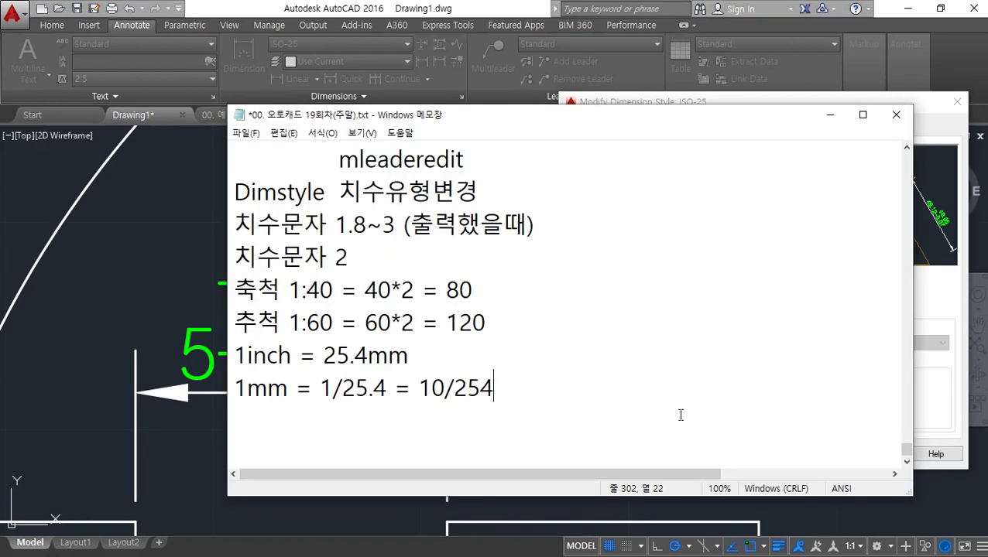
{"action": "key", "text": "Return"}
{"action": "key", "text": "Return"}
{"action": "key", "text": "Return"}
{"action": "key", "text": "Return"}
{"action": "key", "text": "Return"}
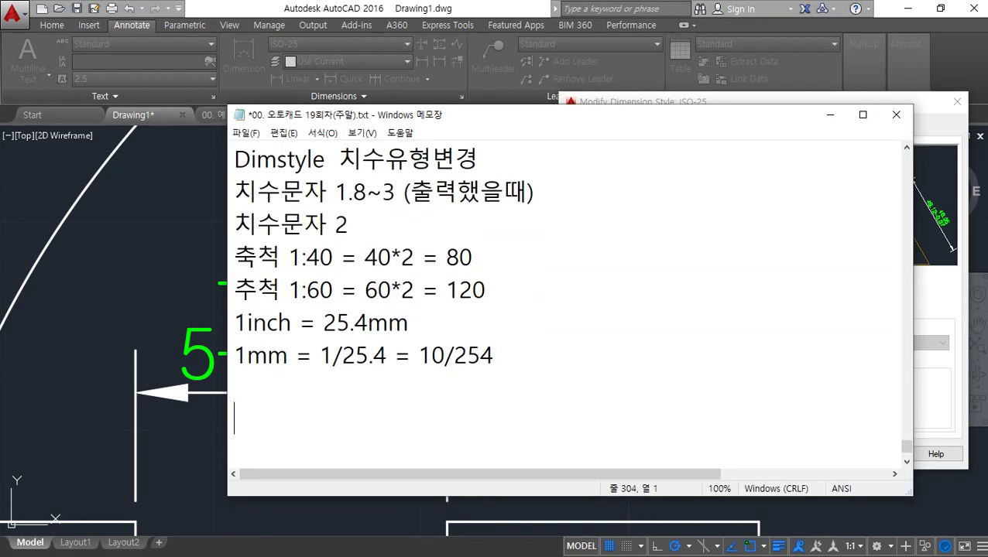
{"action": "scroll", "coordinate": [678, 413], "scroll_direction": "down", "scroll_amount": 1}
{"action": "key", "text": "Up"}
{"action": "key", "text": "Up"}
{"action": "key", "text": "Up"}
{"action": "type", "text": "-1 x "}
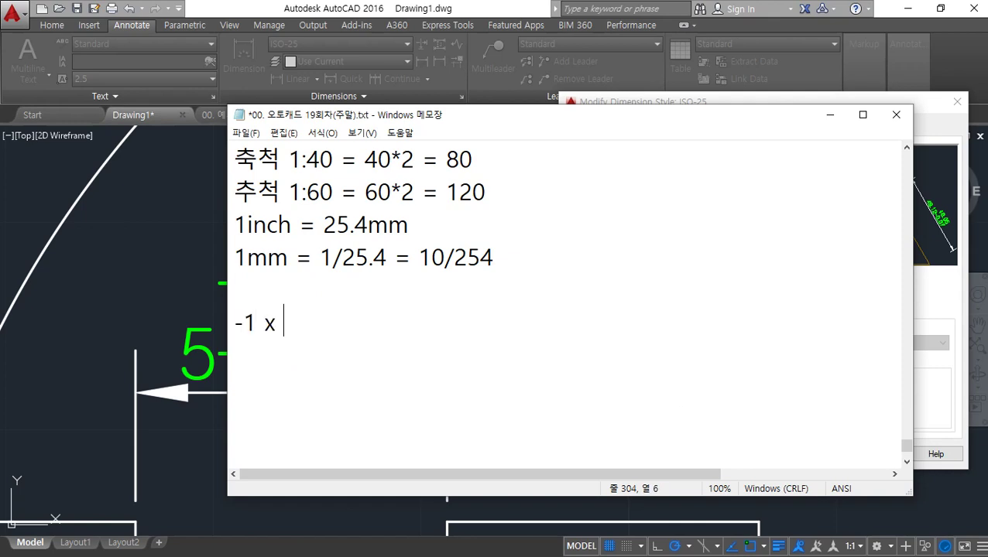
{"action": "type", "text": "2 = -2"}
Step: Add the line "2 x -1 = -2" to the notes
{"action": "key", "text": "Return"}
{"action": "type", "text": "2x"}
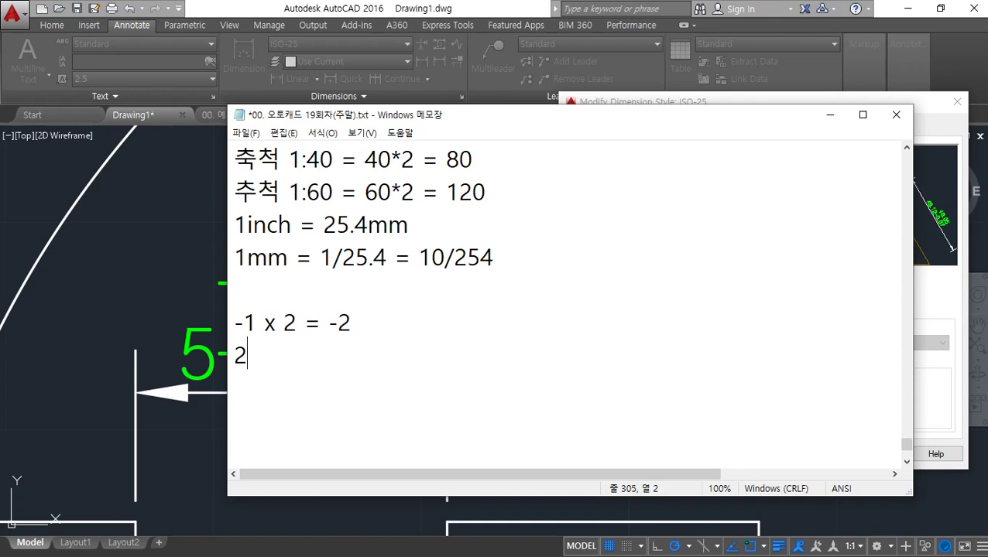
{"action": "type", "text": "-1"}
{"action": "key", "text": "Left"}
{"action": "key", "text": "Left"}
{"action": "key", "text": "Left"}
{"action": "key", "text": "Right"}
{"action": "key", "text": "End"}
{"action": "type", "text": "= -2"}
Step: Add the line "-1 x -2 = 2" to the notes
{"action": "key", "text": "Return"}
{"action": "type", "text": "-1"}
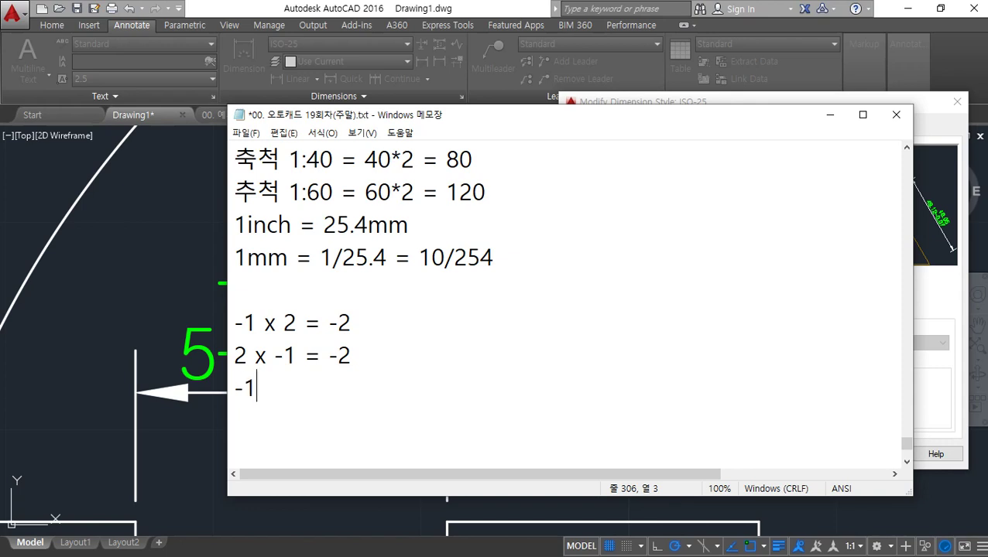
{"action": "type", "text": " x -2 = "}
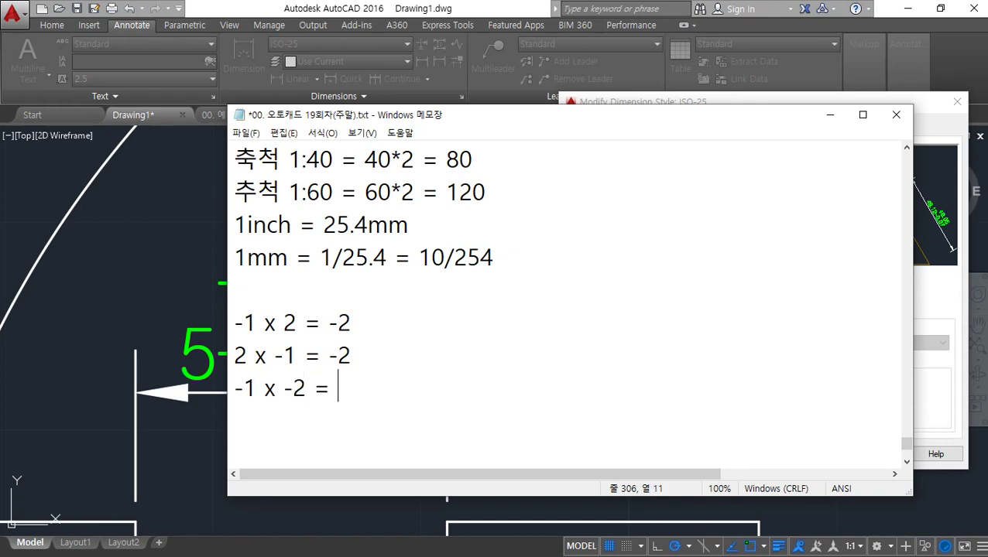
{"action": "type", "text": "2"}
Step: Return to AutoCAD and compare the sign of the notch dimension's lower tolerance with the style's lower value
{"action": "left_click", "coordinate": [508, 8]}
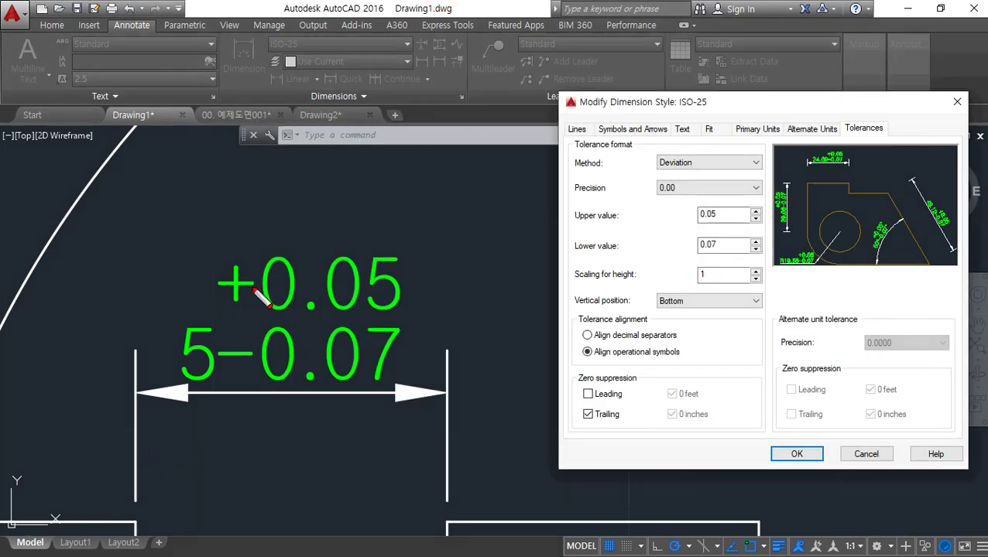
{"action": "left_click_drag", "start_coordinate": [210, 310], "coordinate": [371, 309]}
{"action": "mouse_move", "coordinate": [385, 393]}
{"action": "left_mouse_down"}
{"action": "mouse_move", "coordinate": [217, 392]}
{"action": "mouse_move", "coordinate": [251, 333]}
{"action": "mouse_move", "coordinate": [239, 387]}
{"action": "left_mouse_up"}
{"action": "mouse_move", "coordinate": [367, 365]}
{"action": "left_mouse_down"}
{"action": "mouse_move", "coordinate": [700, 243]}
{"action": "mouse_move", "coordinate": [695, 254]}
{"action": "left_mouse_up"}
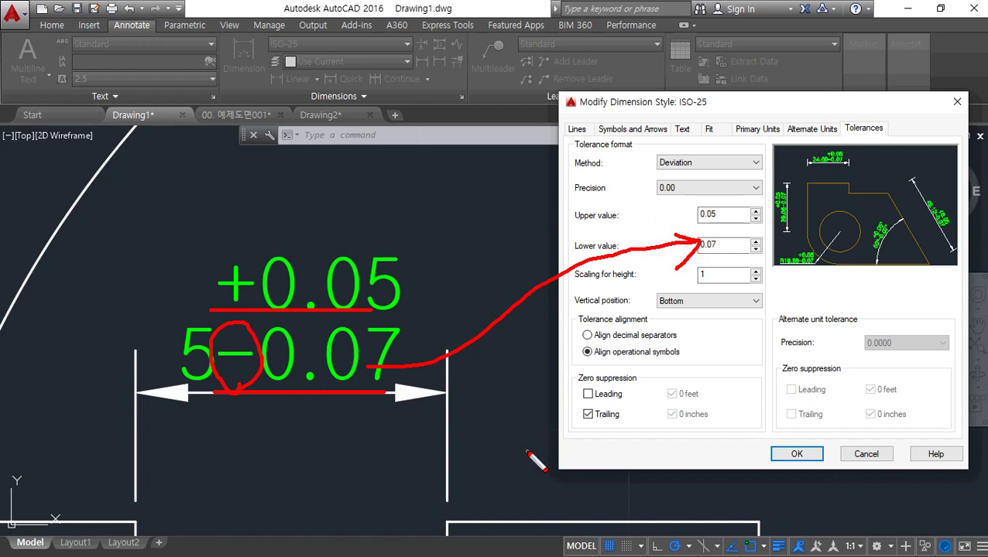
{"action": "key", "text": "Escape"}
Step: Set the ISO-25 style's lower tolerance value to -0.01, apply it and check the notch's dimension
{"action": "left_click_drag", "start_coordinate": [727, 245], "coordinate": [598, 232]}
{"action": "type", "text": "-0.01"}
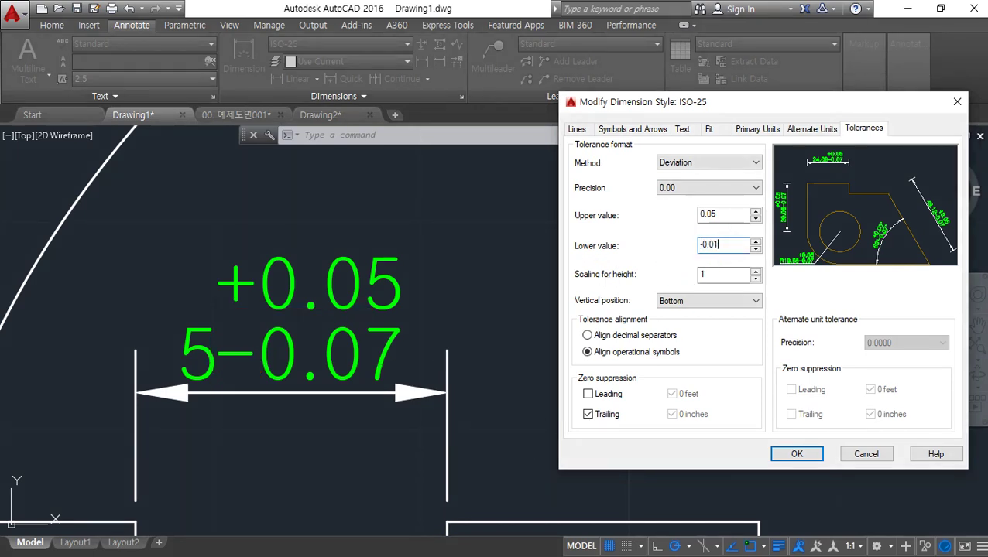
{"action": "left_click", "coordinate": [794, 455]}
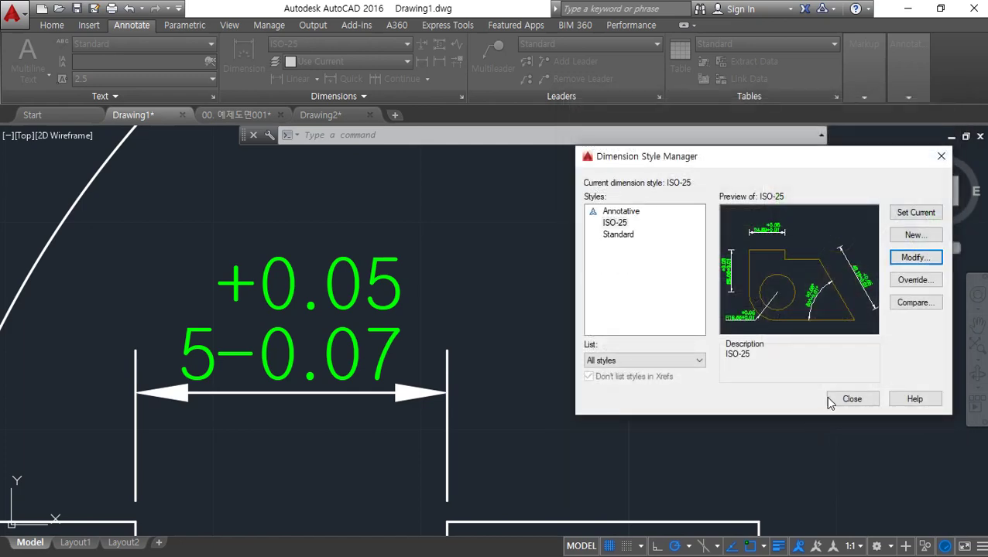
{"action": "left_click", "coordinate": [825, 398]}
{"action": "mouse_move", "coordinate": [323, 423]}
{"action": "left_mouse_down"}
{"action": "mouse_move", "coordinate": [330, 226]}
{"action": "mouse_move", "coordinate": [382, 435]}
{"action": "left_mouse_up"}
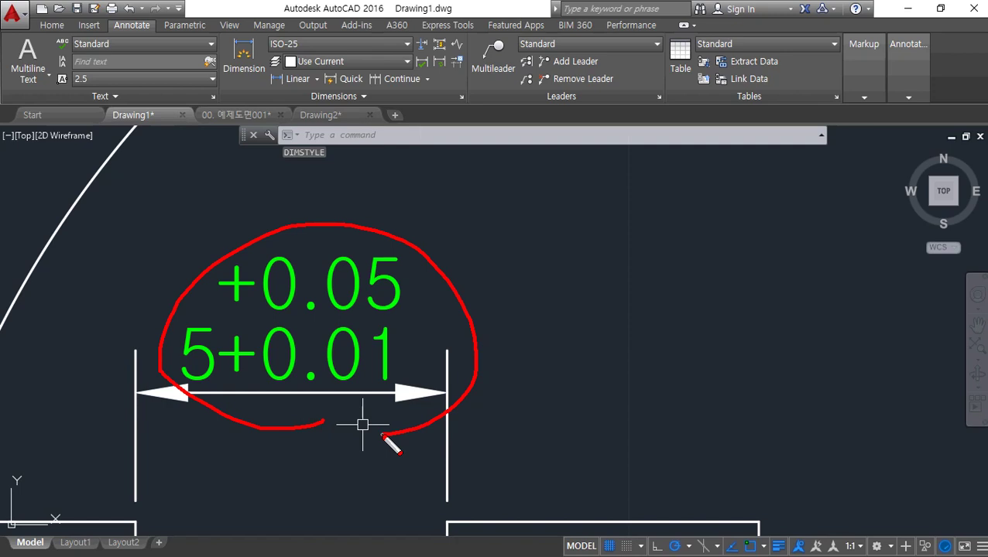
{"action": "key", "text": "Escape"}
{"action": "left_click", "coordinate": [830, 263]}
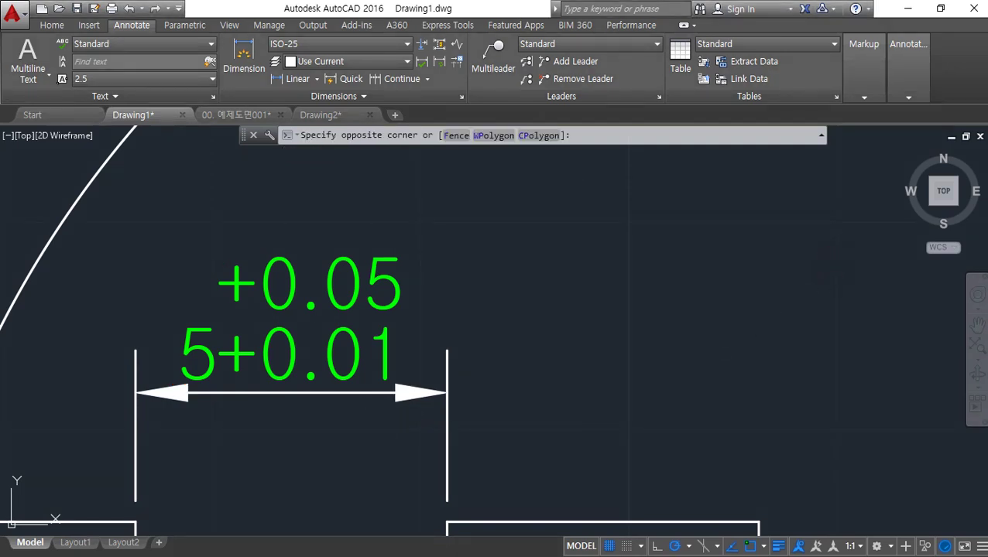
{"action": "left_click", "coordinate": [648, 290]}
Step: Set the ISO-25 style's upper tolerance to -0.02 and lower tolerance to 0.05, apply them and check the notch's dimension
{"action": "type", "text": "d"}
{"action": "key", "text": "Return"}
{"action": "left_click_drag", "start_coordinate": [573, 146], "coordinate": [723, 176]}
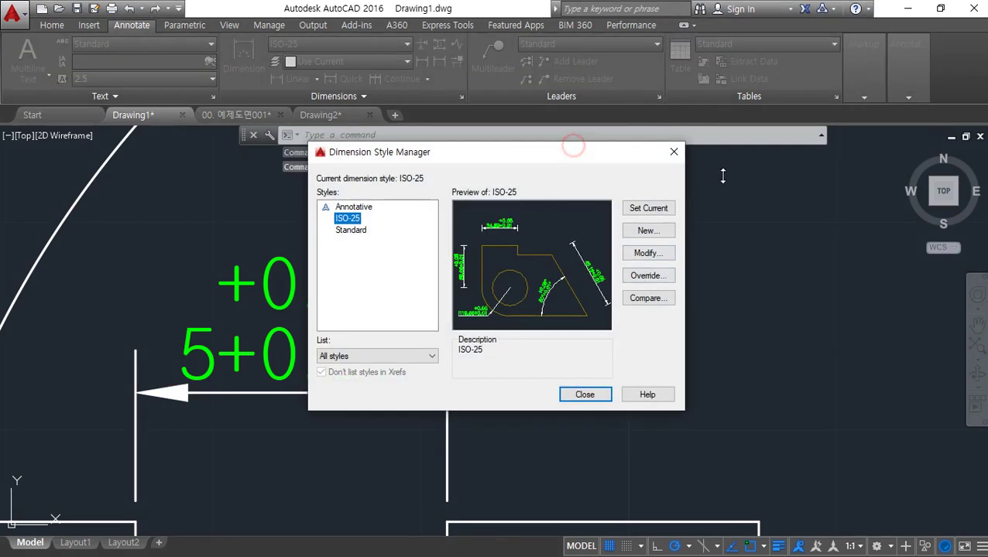
{"action": "left_click_drag", "start_coordinate": [580, 147], "coordinate": [764, 153]}
{"action": "left_click", "coordinate": [827, 260]}
{"action": "double_click", "coordinate": [642, 216]}
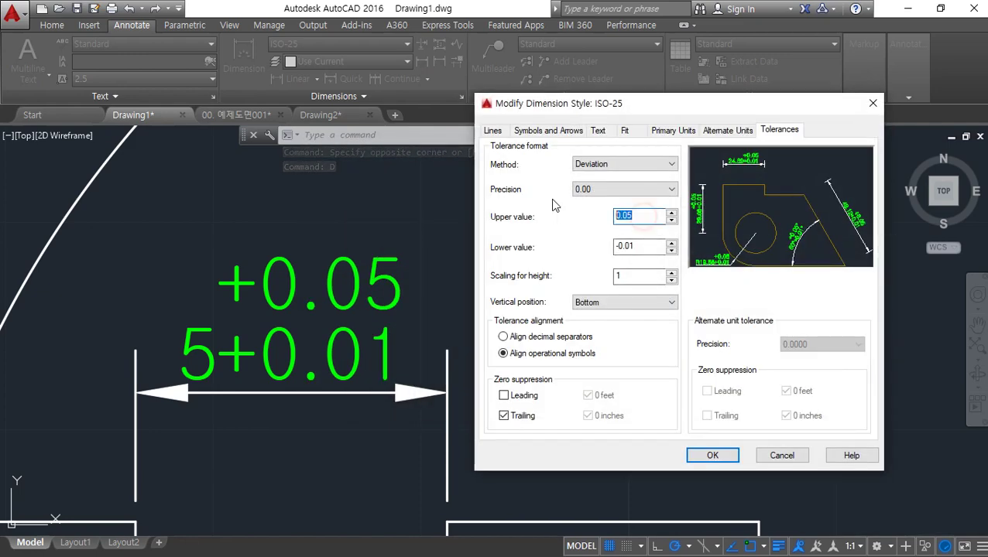
{"action": "key", "text": "BackSpace"}
{"action": "type", "text": "-0.02"}
{"action": "key", "text": "Tab"}
{"action": "type", "text": "0.05"}
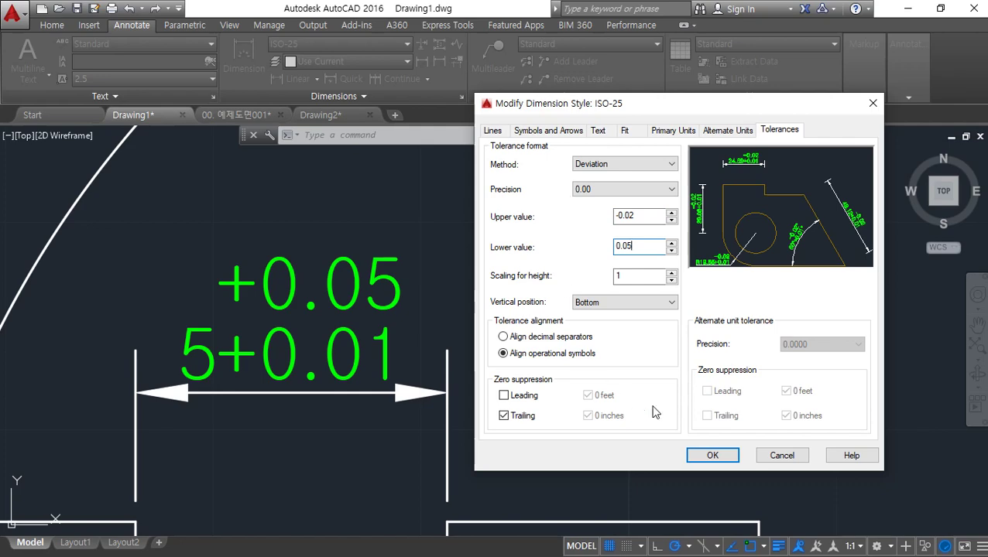
{"action": "left_click", "coordinate": [712, 455]}
{"action": "left_click", "coordinate": [751, 403]}
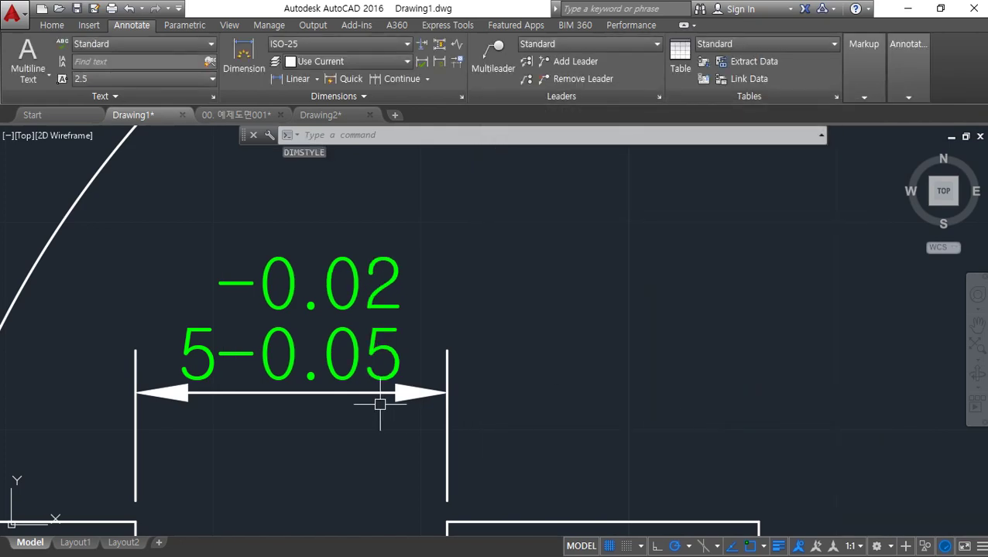
{"action": "mouse_move", "coordinate": [306, 426]}
{"action": "left_mouse_down"}
{"action": "mouse_move", "coordinate": [262, 219]}
{"action": "mouse_move", "coordinate": [296, 430]}
{"action": "mouse_move", "coordinate": [267, 424]}
{"action": "left_mouse_up"}
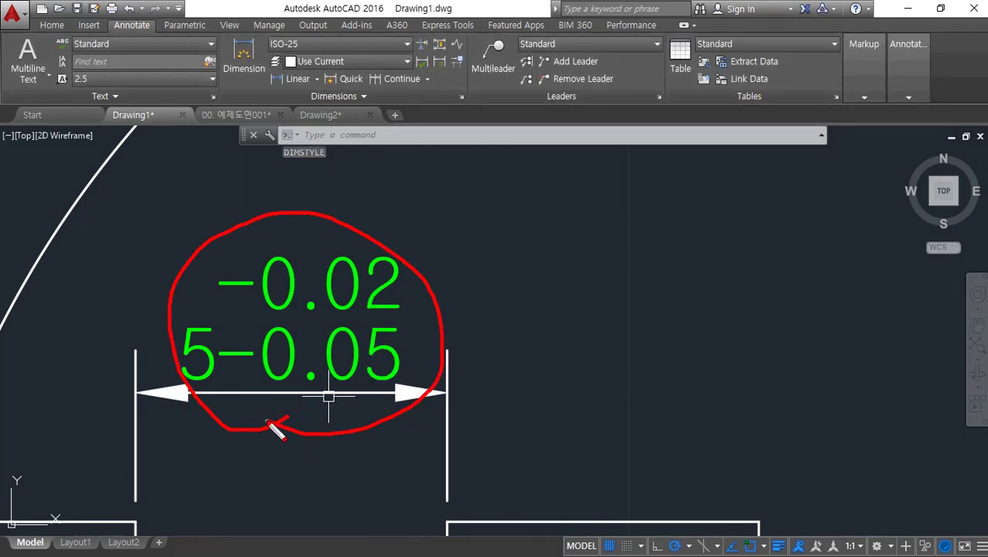
{"action": "key", "text": "Escape"}
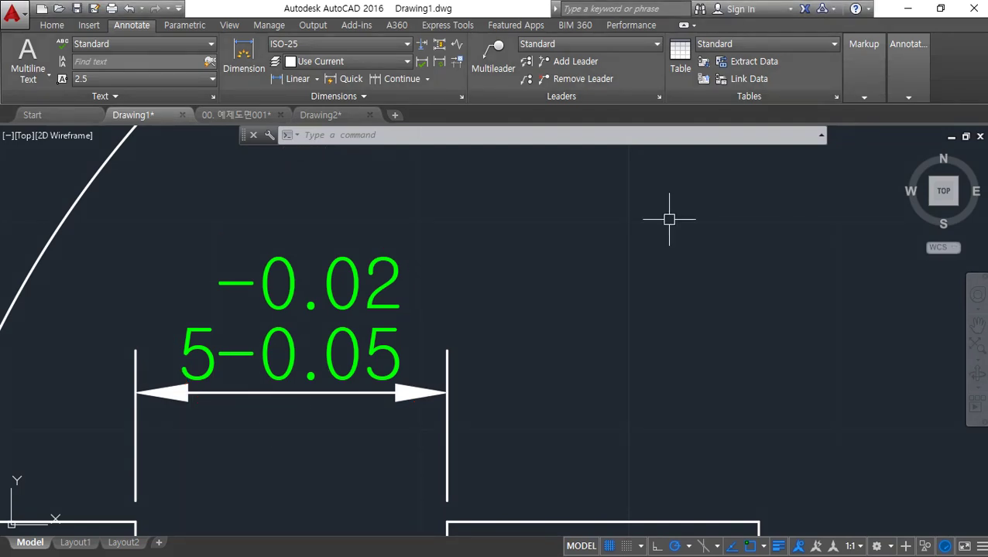
Step: Set the ISO-25 style's tolerance vertical position to Middle, apply it and check the notch's dimension
{"action": "type", "text": "d"}
{"action": "key", "text": "Return"}
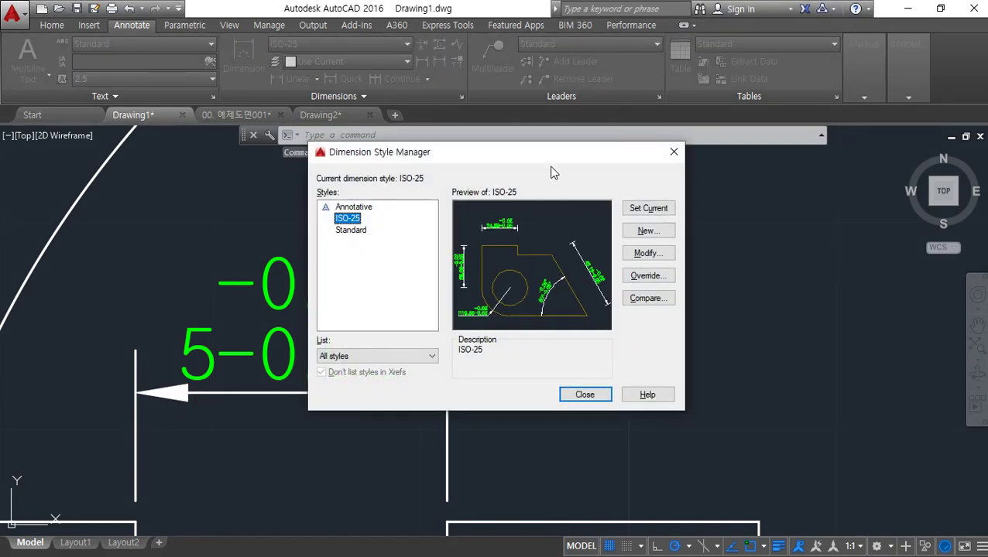
{"action": "left_click_drag", "start_coordinate": [739, 172], "coordinate": [771, 173]}
{"action": "left_click", "coordinate": [851, 263]}
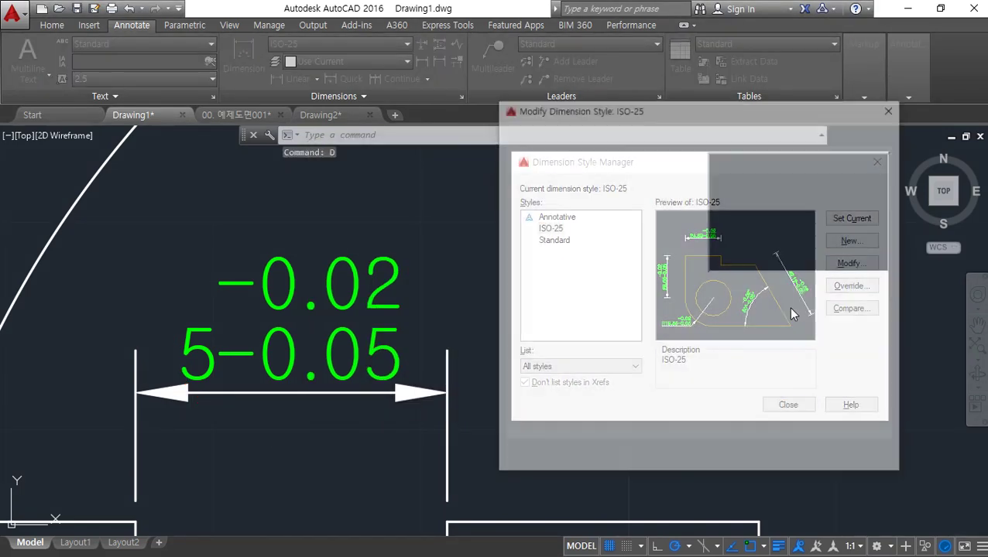
{"action": "key", "text": "ctrl+2"}
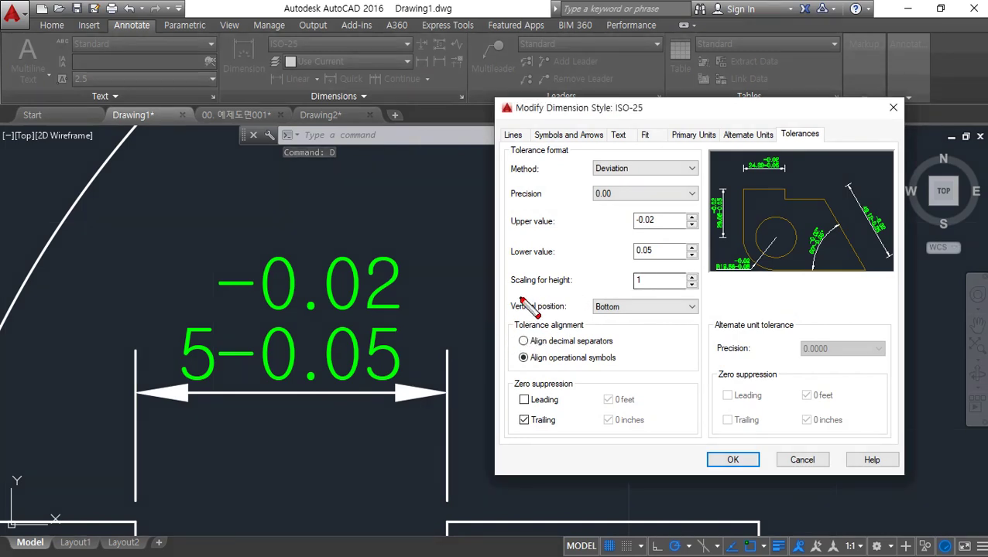
{"action": "mouse_move", "coordinate": [211, 410]}
{"action": "left_mouse_down"}
{"action": "mouse_move", "coordinate": [99, 260]}
{"action": "mouse_move", "coordinate": [534, 329]}
{"action": "mouse_move", "coordinate": [178, 419]}
{"action": "mouse_move", "coordinate": [150, 326]}
{"action": "mouse_move", "coordinate": [217, 384]}
{"action": "mouse_move", "coordinate": [201, 413]}
{"action": "left_mouse_up"}
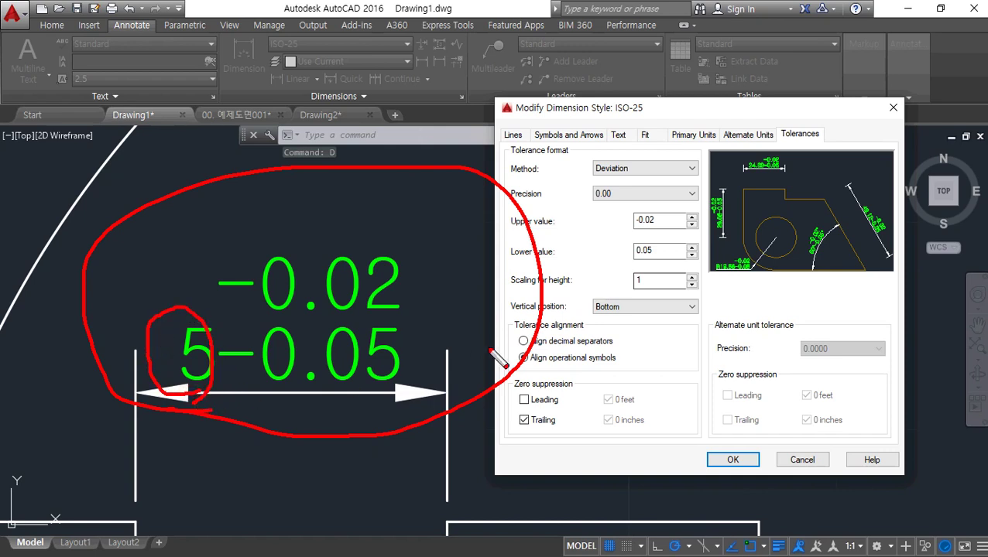
{"action": "key", "text": "e"}
{"action": "left_click_drag", "start_coordinate": [518, 313], "coordinate": [582, 316]}
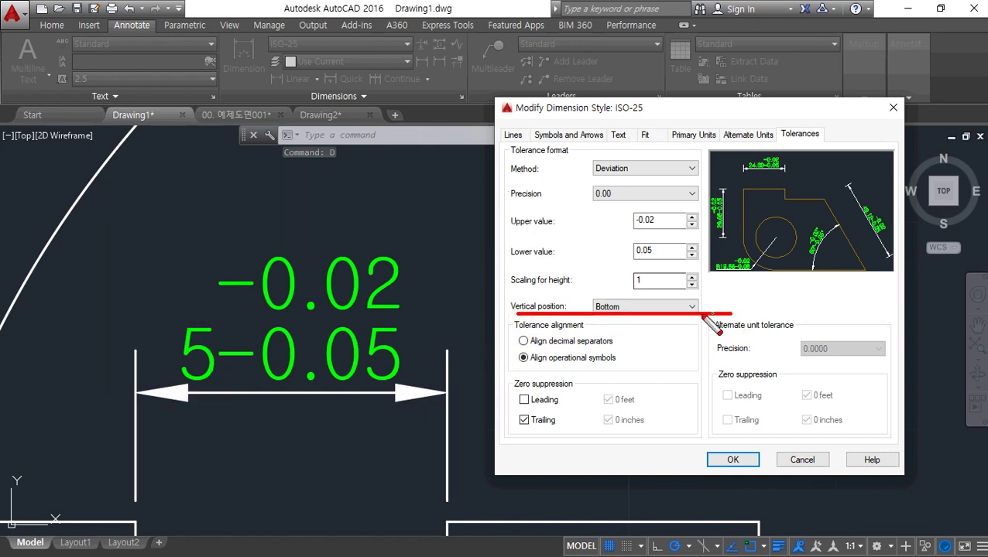
{"action": "key", "text": "Escape"}
{"action": "left_click", "coordinate": [672, 309]}
{"action": "left_click", "coordinate": [667, 331]}
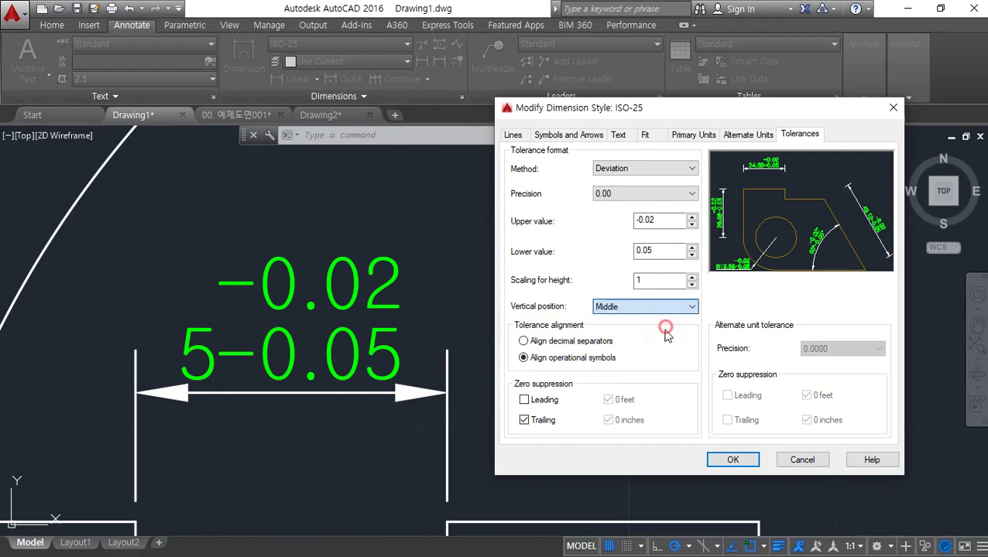
{"action": "left_click", "coordinate": [720, 460]}
{"action": "left_click", "coordinate": [773, 405]}
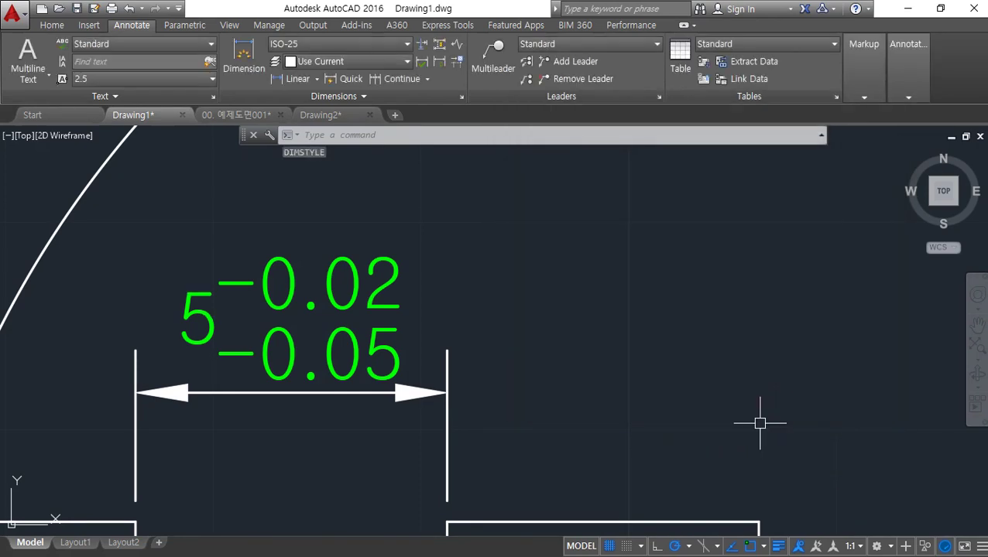
{"action": "mouse_move", "coordinate": [198, 364]}
{"action": "left_mouse_down"}
{"action": "mouse_move", "coordinate": [154, 282]}
{"action": "mouse_move", "coordinate": [207, 370]}
{"action": "mouse_move", "coordinate": [154, 330]}
{"action": "mouse_move", "coordinate": [203, 359]}
{"action": "left_mouse_up"}
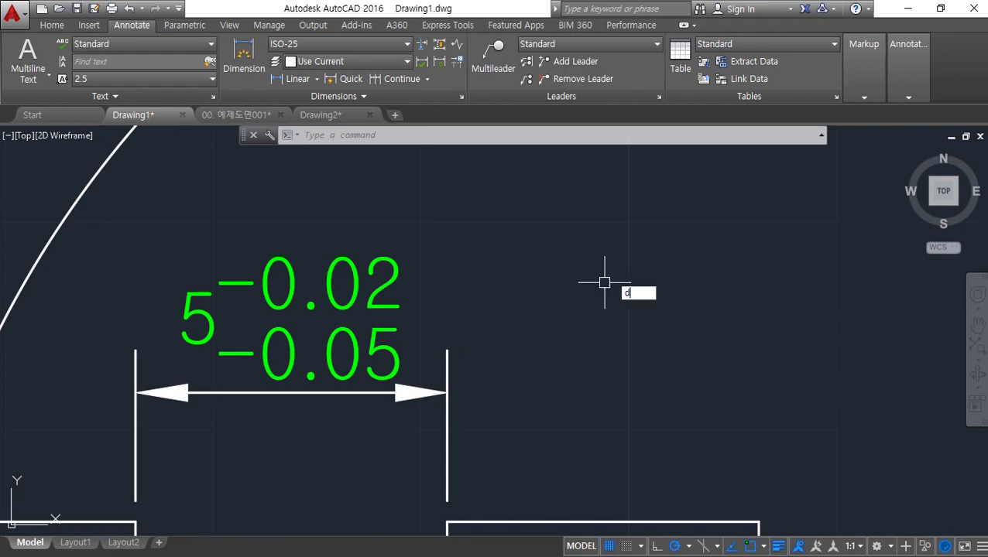
Step: Set the ISO-25 style's tolerance scaling for height to 0.5, apply it and check the notch's dimension
{"action": "key", "text": "Return"}
{"action": "left_click_drag", "start_coordinate": [595, 169], "coordinate": [760, 205]}
{"action": "left_click", "coordinate": [850, 288]}
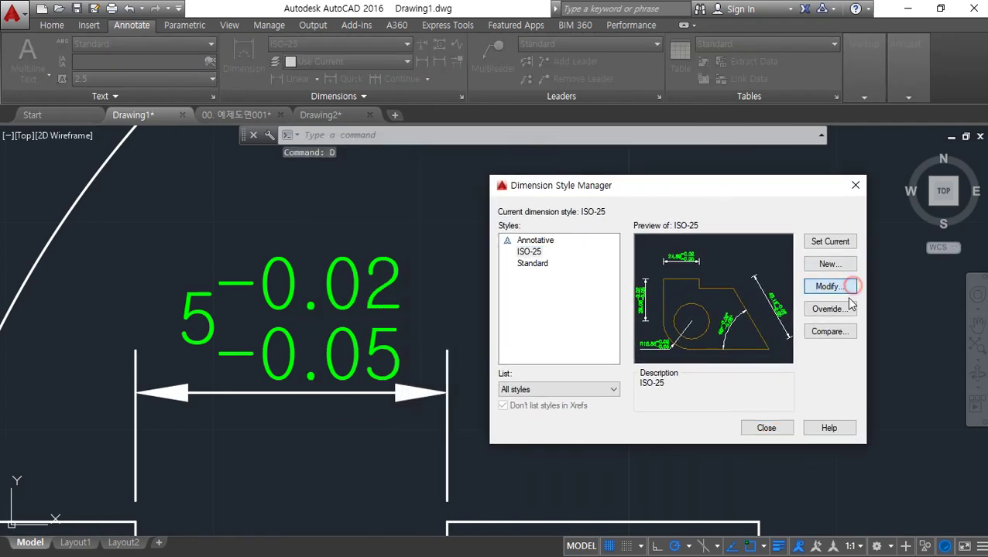
{"action": "left_click", "coordinate": [647, 304]}
{"action": "double_click", "coordinate": [651, 306]}
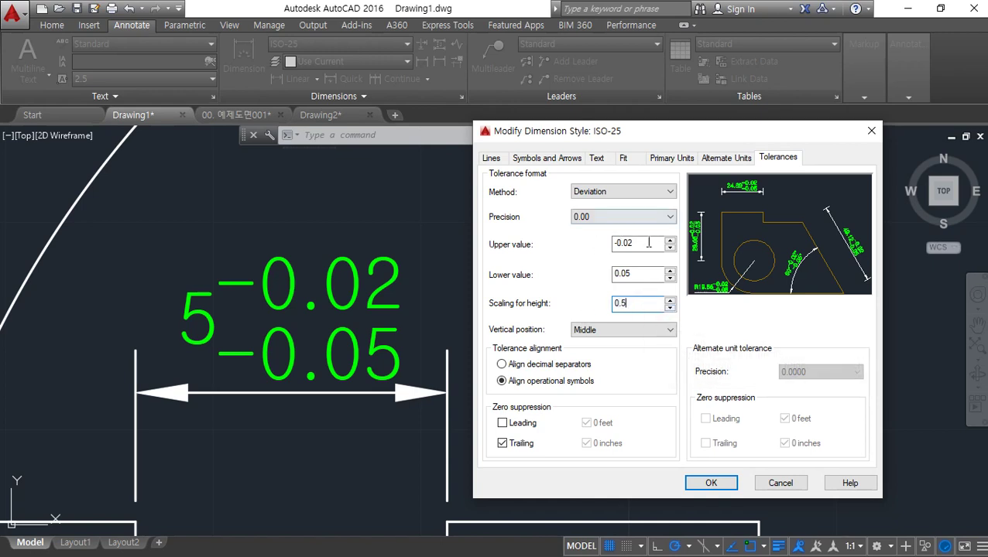
{"action": "mouse_move", "coordinate": [671, 335]}
{"action": "left_mouse_down"}
{"action": "mouse_move", "coordinate": [503, 336]}
{"action": "mouse_move", "coordinate": [491, 270]}
{"action": "mouse_move", "coordinate": [706, 270]}
{"action": "left_mouse_up"}
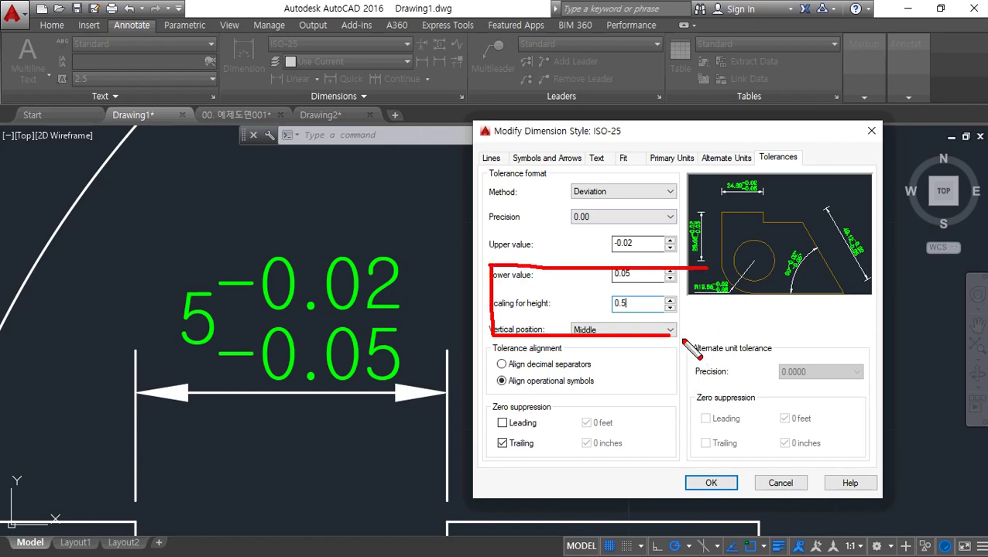
{"action": "key", "text": "Escape"}
{"action": "left_click", "coordinate": [711, 483]}
{"action": "left_click", "coordinate": [766, 428]}
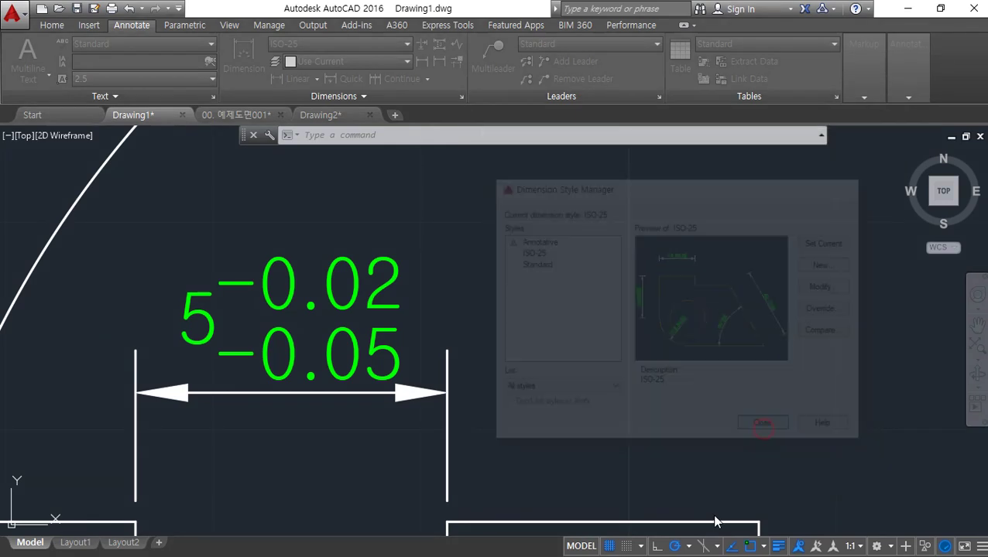
{"action": "key", "text": "ctrl+2"}
{"action": "mouse_move", "coordinate": [323, 411]}
{"action": "left_mouse_down"}
{"action": "mouse_move", "coordinate": [361, 296]}
{"action": "mouse_move", "coordinate": [378, 416]}
{"action": "left_mouse_up"}
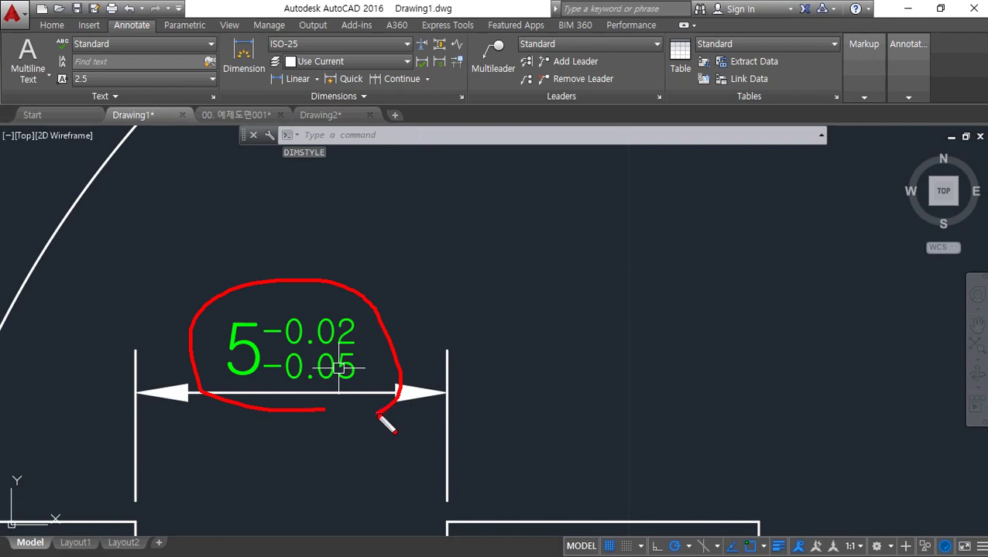
{"action": "left_click_drag", "start_coordinate": [367, 218], "coordinate": [425, 223]}
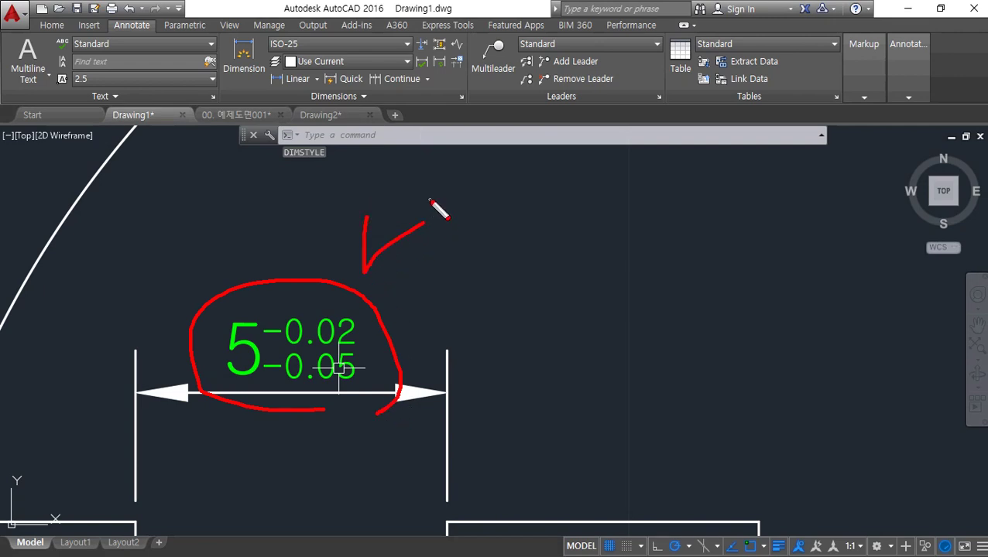
{"action": "key", "text": "Escape"}
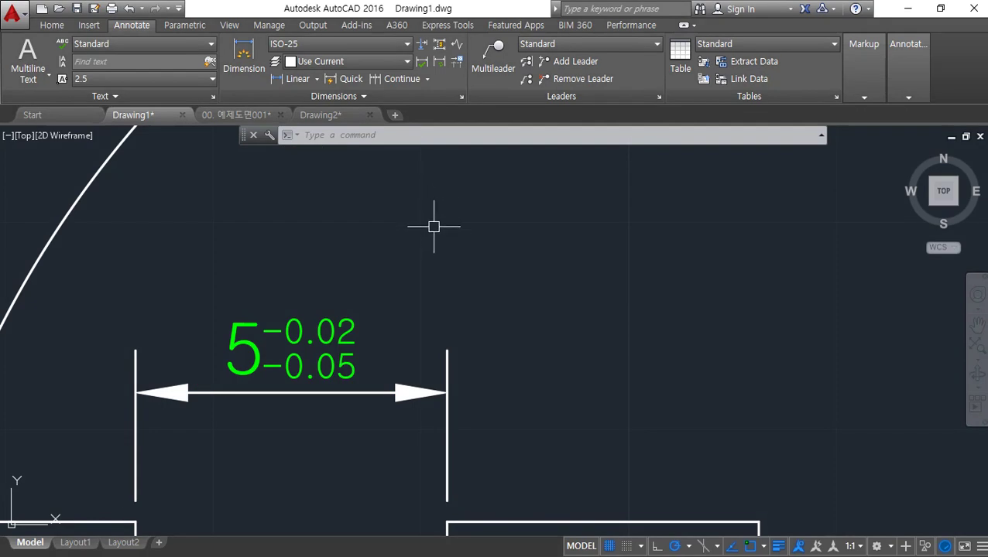
Step: Add a horizontal linear dimension below the first full tooth in the enlarged detail, between its two lower corners
{"action": "scroll", "coordinate": [455, 241], "scroll_direction": "down", "scroll_amount": 6}
{"action": "scroll", "coordinate": [263, 470], "scroll_direction": "up", "scroll_amount": 4}
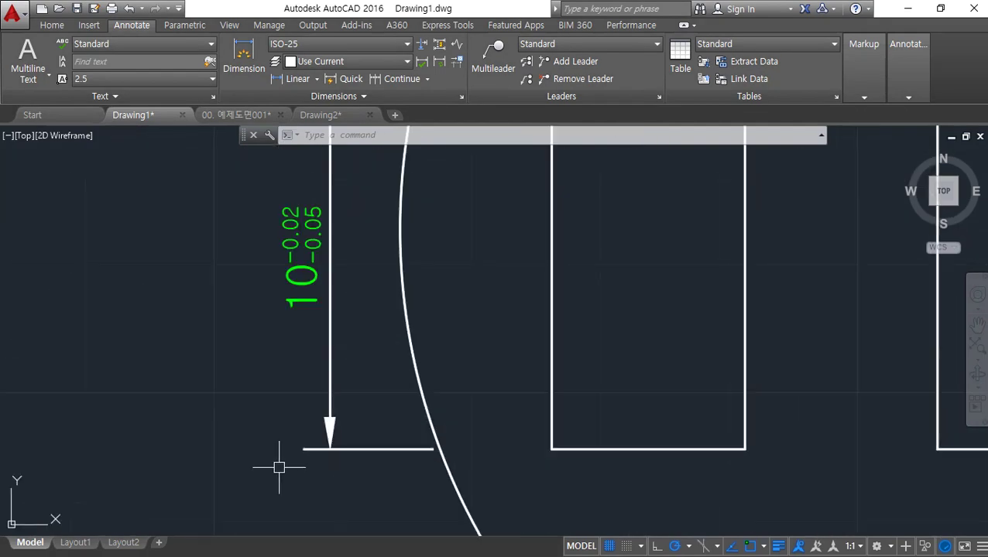
{"action": "middle_click_drag", "start_coordinate": [464, 383], "coordinate": [205, 398]}
{"action": "left_click", "coordinate": [297, 78]}
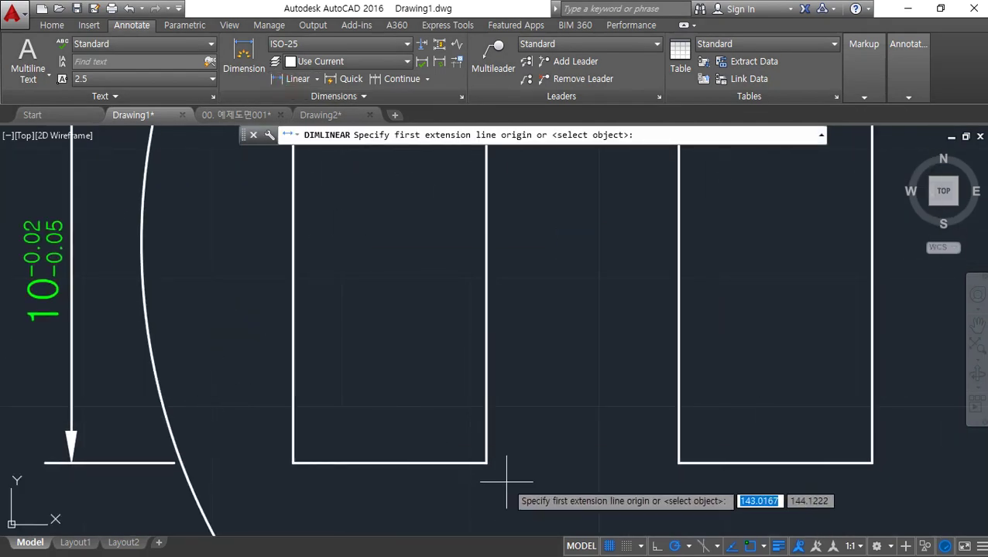
{"action": "left_click", "coordinate": [487, 463]}
{"action": "left_click", "coordinate": [678, 463]}
{"action": "middle_click_drag", "start_coordinate": [622, 498], "coordinate": [562, 370]}
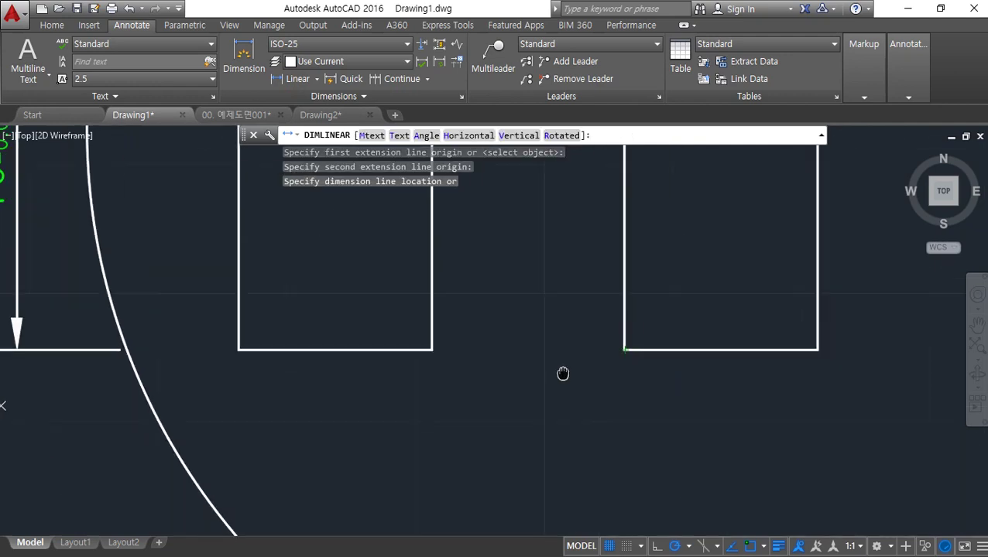
{"action": "left_click", "coordinate": [547, 426]}
Step: Add a matching linear dimension across the second tooth's lower corners, in line with the first tooth's dimension
{"action": "middle_click_drag", "start_coordinate": [691, 400], "coordinate": [359, 503]}
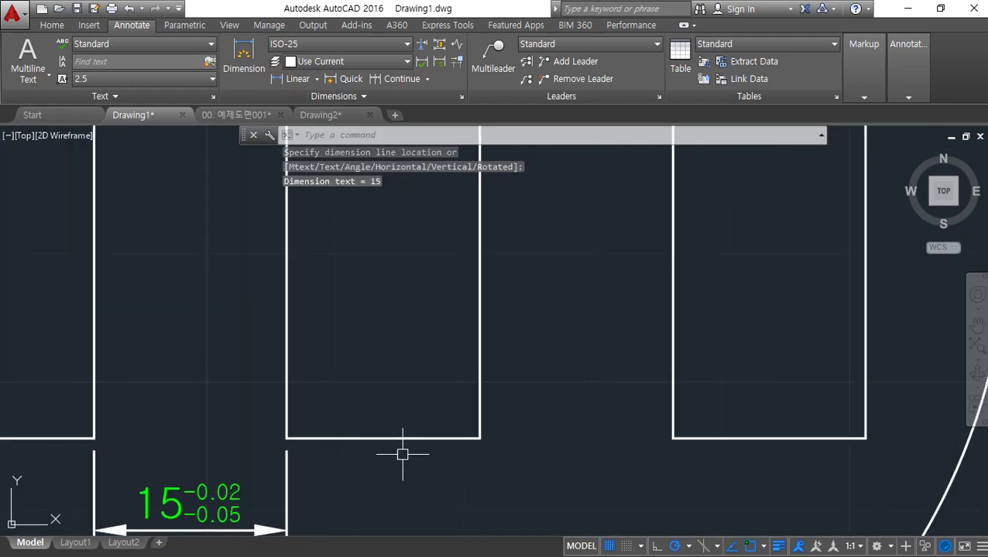
{"action": "key", "text": "Return"}
{"action": "left_click", "coordinate": [480, 441]}
{"action": "left_click", "coordinate": [672, 439]}
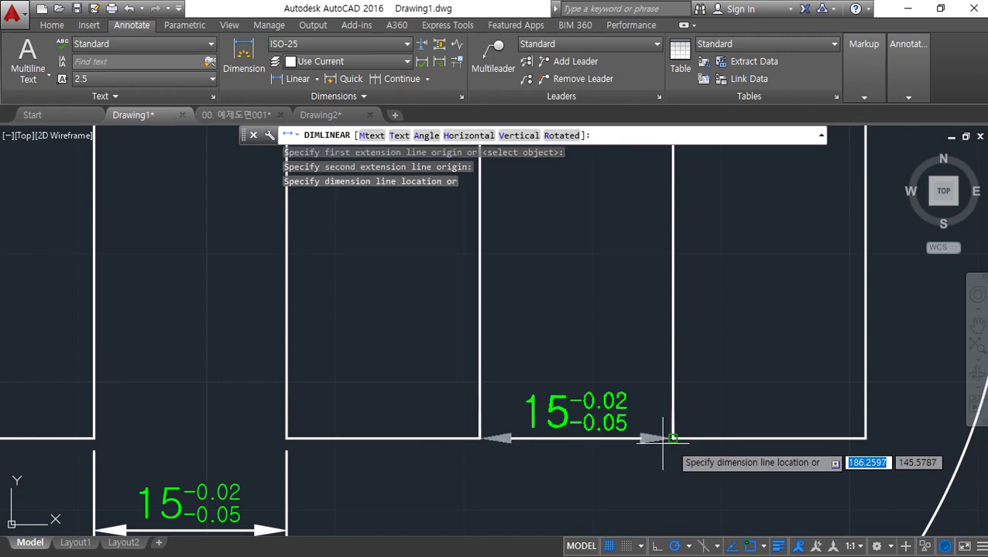
{"action": "middle_click_drag", "start_coordinate": [672, 439], "coordinate": [672, 376]}
{"action": "left_click", "coordinate": [261, 480]}
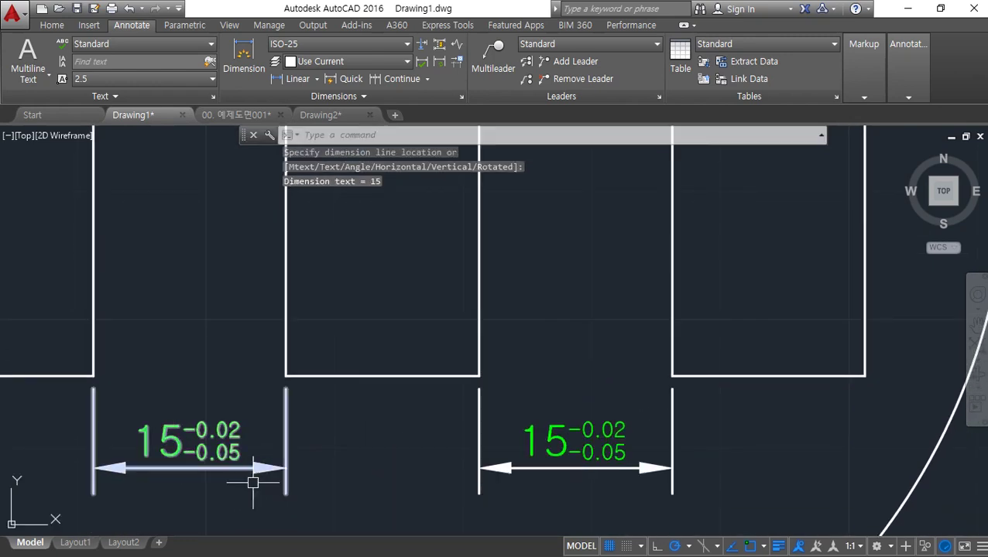
{"action": "scroll", "coordinate": [252, 470], "scroll_direction": "down", "scroll_amount": 1}
{"action": "middle_click_drag", "start_coordinate": [225, 422], "coordinate": [383, 545]}
{"action": "scroll", "coordinate": [373, 438], "scroll_direction": "down", "scroll_amount": 1}
{"action": "middle_click_drag", "start_coordinate": [374, 438], "coordinate": [364, 351]}
{"action": "key", "text": "Escape"}
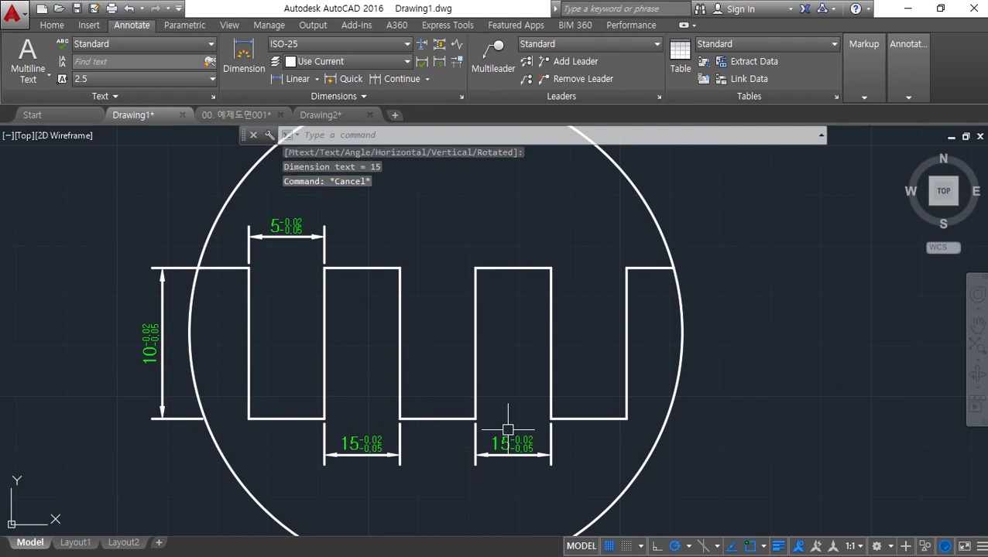
Step: Set the ISO-25 style's tolerance method to None and apply it to the drawing
{"action": "type", "text": "d"}
{"action": "key", "text": "Return"}
{"action": "left_click", "coordinate": [655, 257]}
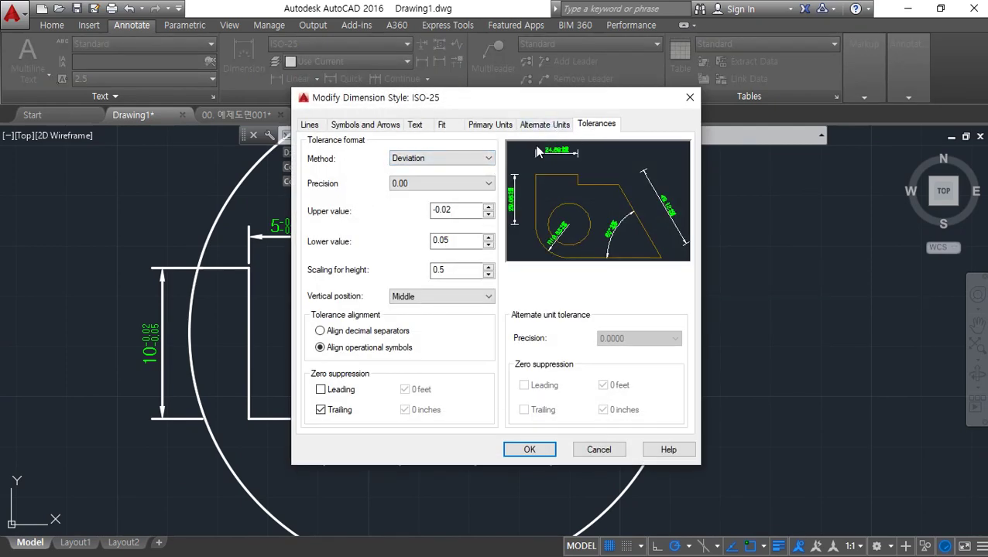
{"action": "left_click", "coordinate": [475, 158]}
{"action": "left_click", "coordinate": [460, 171]}
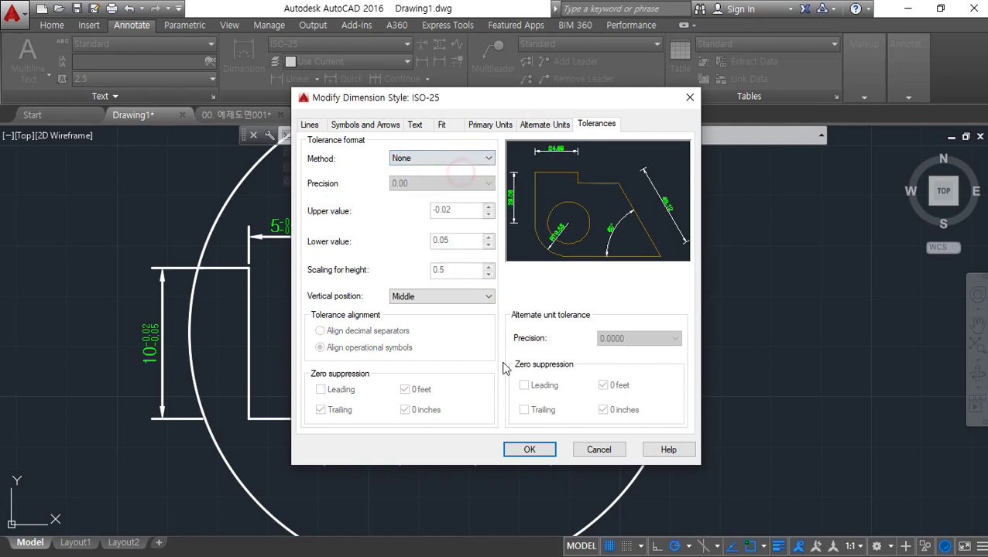
{"action": "left_click", "coordinate": [529, 450]}
{"action": "left_click", "coordinate": [582, 397]}
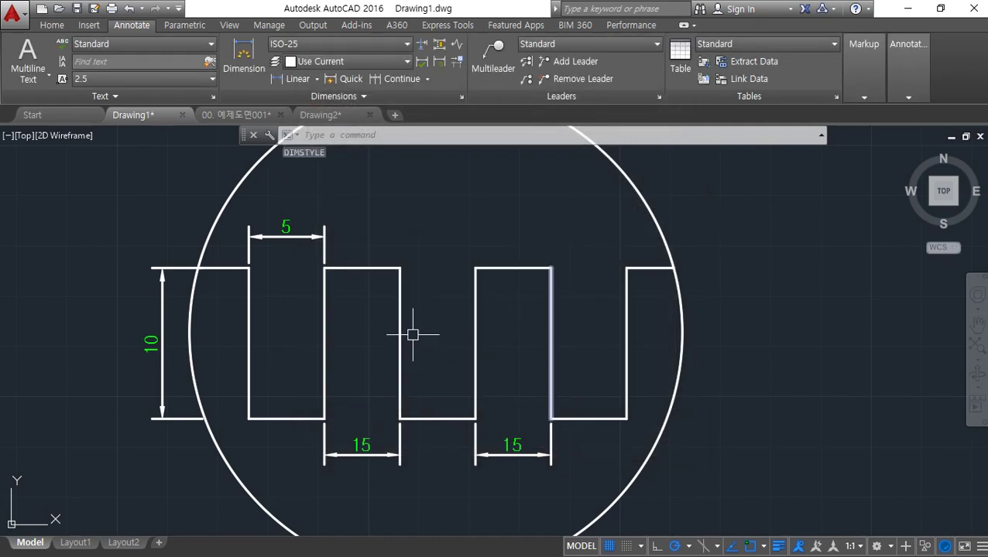
Step: Set the tolerance display of only the upper notch's width dimension to Deviation in its properties
{"action": "middle_click_drag", "start_coordinate": [413, 335], "coordinate": [595, 327]}
{"action": "left_click", "coordinate": [467, 230]}
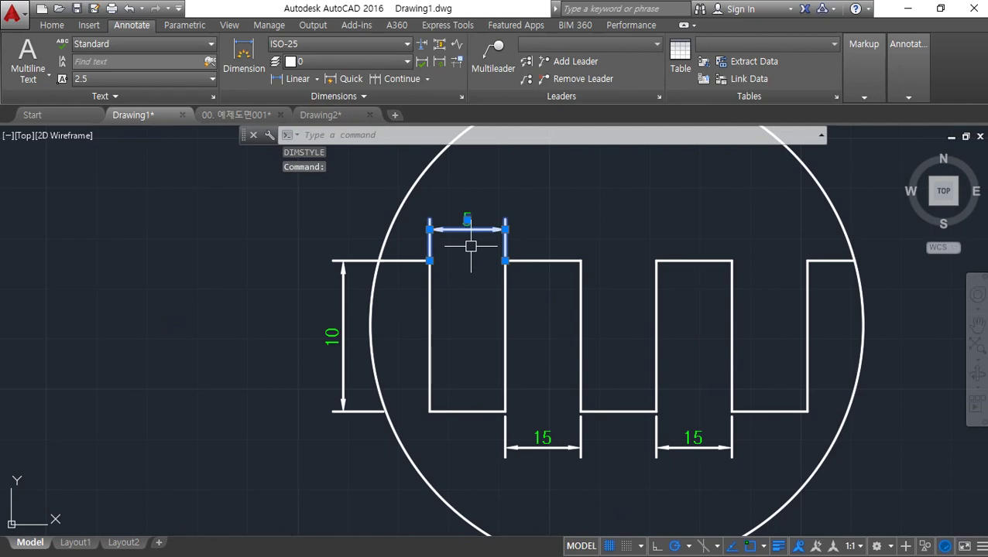
{"action": "key", "text": "ctrl+1"}
{"action": "left_click_drag", "start_coordinate": [525, 224], "coordinate": [66, 221]}
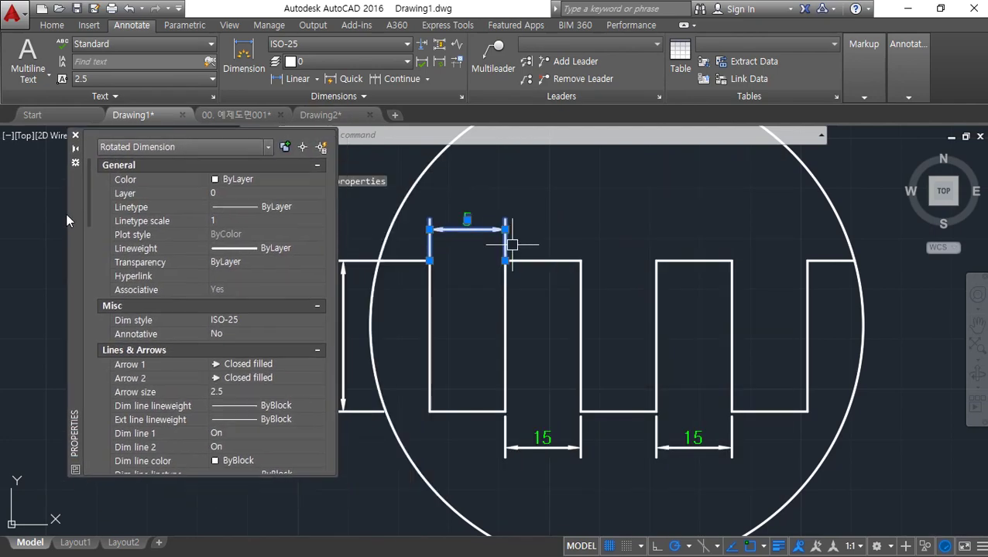
{"action": "scroll", "coordinate": [189, 359], "scroll_direction": "down", "scroll_amount": 15}
{"action": "scroll", "coordinate": [193, 364], "scroll_direction": "down", "scroll_amount": 5}
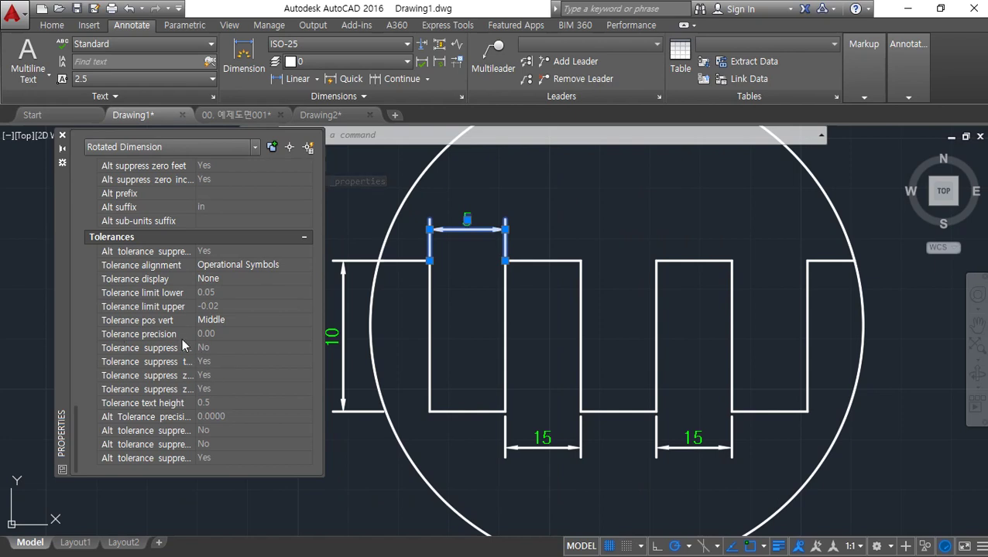
{"action": "left_click", "coordinate": [227, 279]}
{"action": "left_click", "coordinate": [258, 280]}
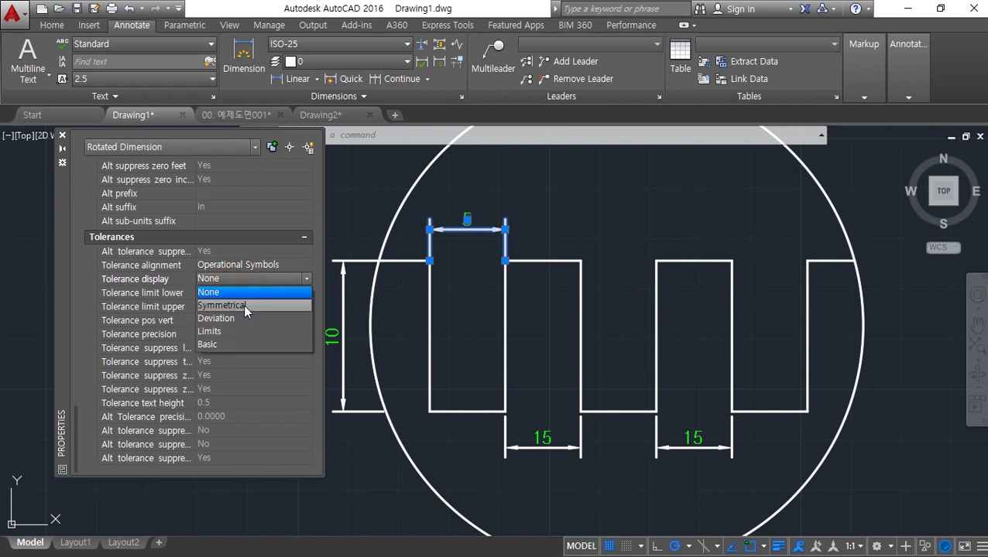
{"action": "left_click", "coordinate": [240, 318]}
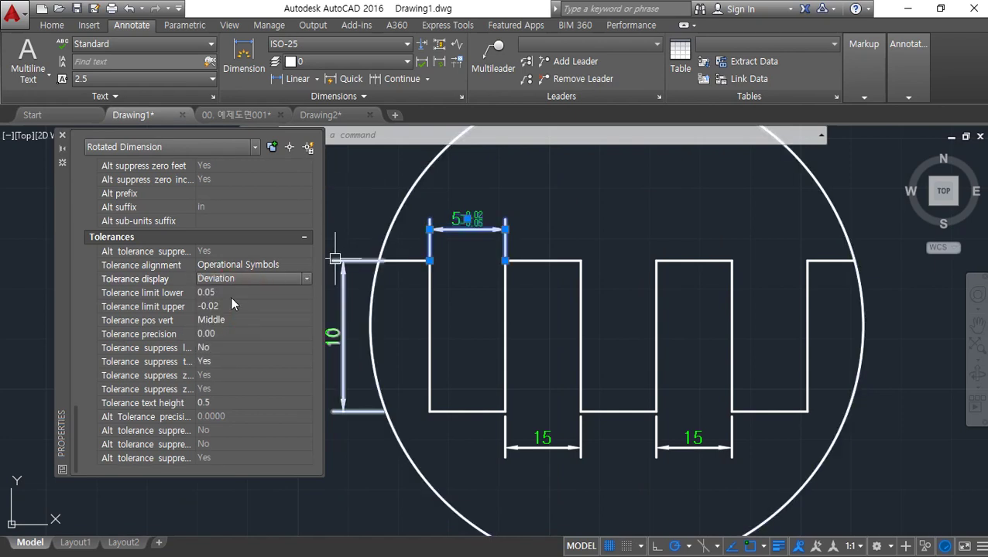
{"action": "left_click", "coordinate": [237, 293]}
{"action": "left_click", "coordinate": [249, 307]}
{"action": "key", "text": "Escape"}
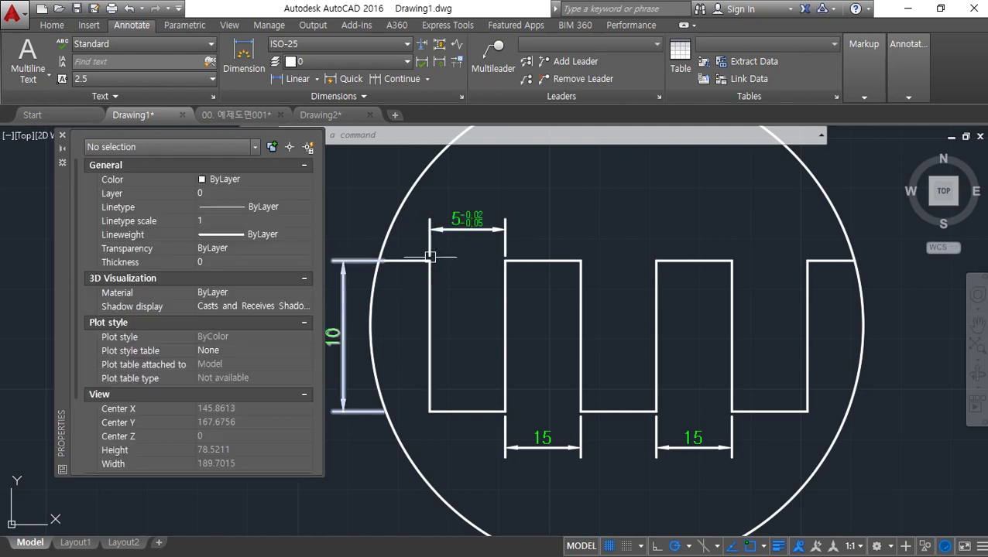
Step: Examine the notch width dimension's tolerance properties, including its limits, vertical position and precision
{"action": "scroll", "coordinate": [446, 239], "scroll_direction": "up", "scroll_amount": 6}
{"action": "mouse_move", "coordinate": [499, 273]}
{"action": "middle_mouse_down"}
{"action": "mouse_move", "coordinate": [506, 353]}
{"action": "mouse_move", "coordinate": [533, 416]}
{"action": "middle_mouse_up"}
{"action": "left_click", "coordinate": [541, 346]}
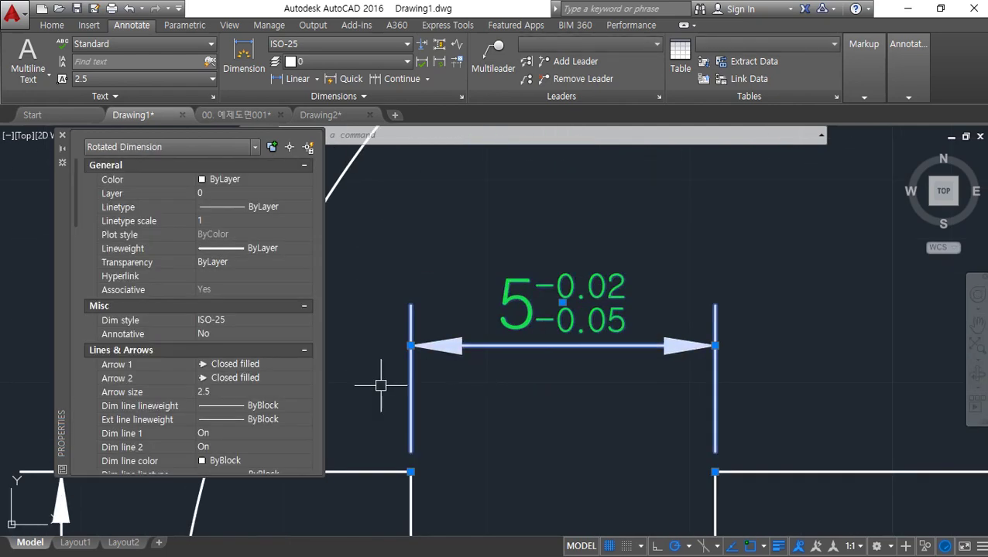
{"action": "scroll", "coordinate": [237, 342], "scroll_direction": "down", "scroll_amount": 10}
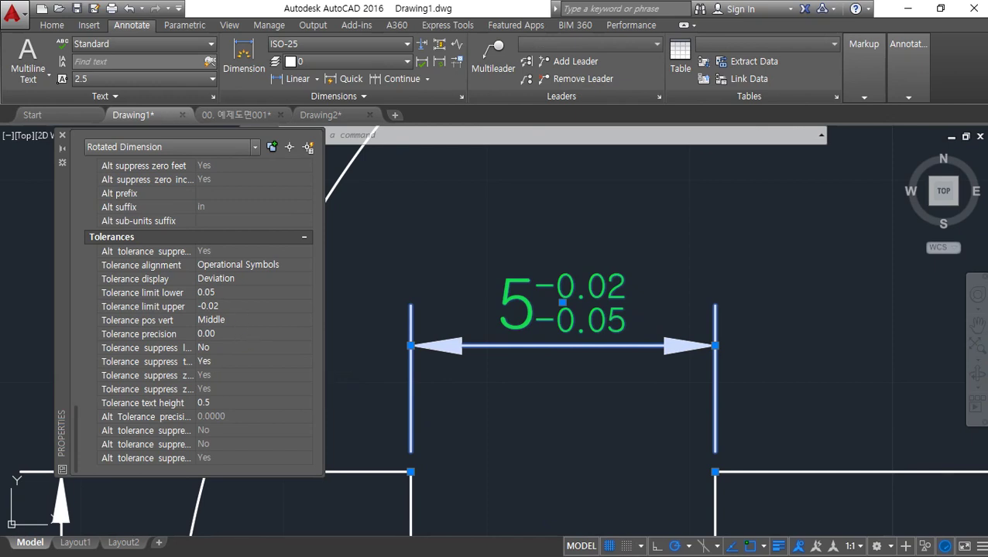
{"action": "mouse_move", "coordinate": [102, 259]}
{"action": "left_mouse_down"}
{"action": "mouse_move", "coordinate": [98, 332]}
{"action": "mouse_move", "coordinate": [299, 305]}
{"action": "mouse_move", "coordinate": [113, 266]}
{"action": "mouse_move", "coordinate": [81, 307]}
{"action": "left_mouse_up"}
{"action": "left_click_drag", "start_coordinate": [224, 268], "coordinate": [131, 317]}
{"action": "mouse_move", "coordinate": [250, 278]}
{"action": "left_mouse_down"}
{"action": "mouse_move", "coordinate": [206, 308]}
{"action": "mouse_move", "coordinate": [240, 327]}
{"action": "left_mouse_up"}
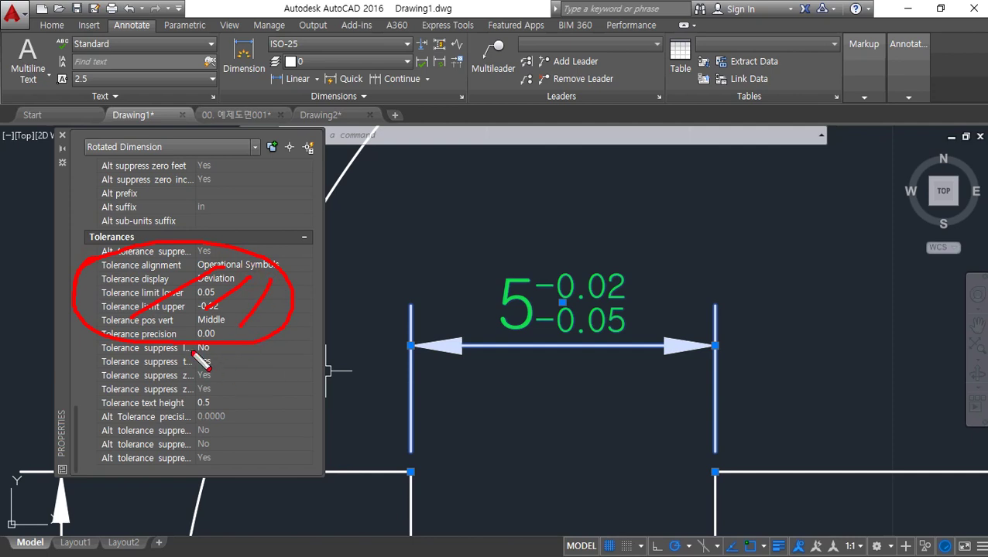
{"action": "key", "text": "e"}
{"action": "left_click_drag", "start_coordinate": [96, 328], "coordinate": [306, 328], "text": "shift"}
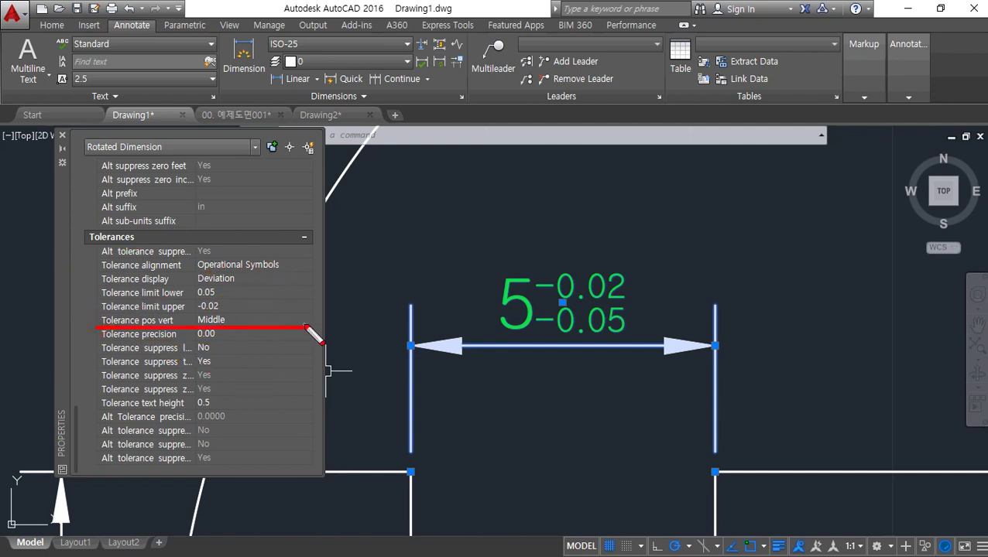
Step: Examine the notch width dimension's tolerance text height and its display and limit properties, and clear the selection
{"action": "left_click_drag", "start_coordinate": [100, 412], "coordinate": [295, 412], "text": "shift"}
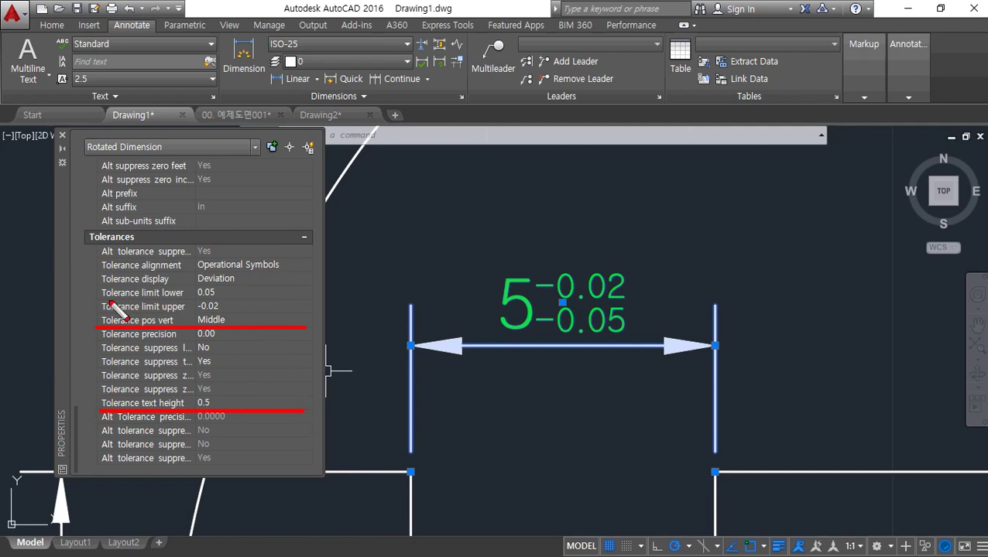
{"action": "left_click_drag", "start_coordinate": [99, 274], "coordinate": [99, 303]}
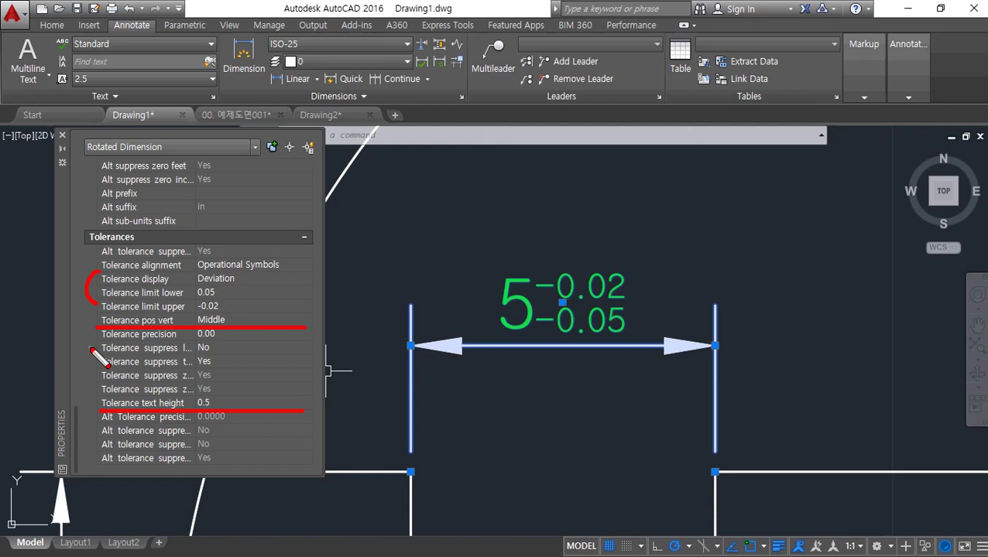
{"action": "key", "text": "Escape"}
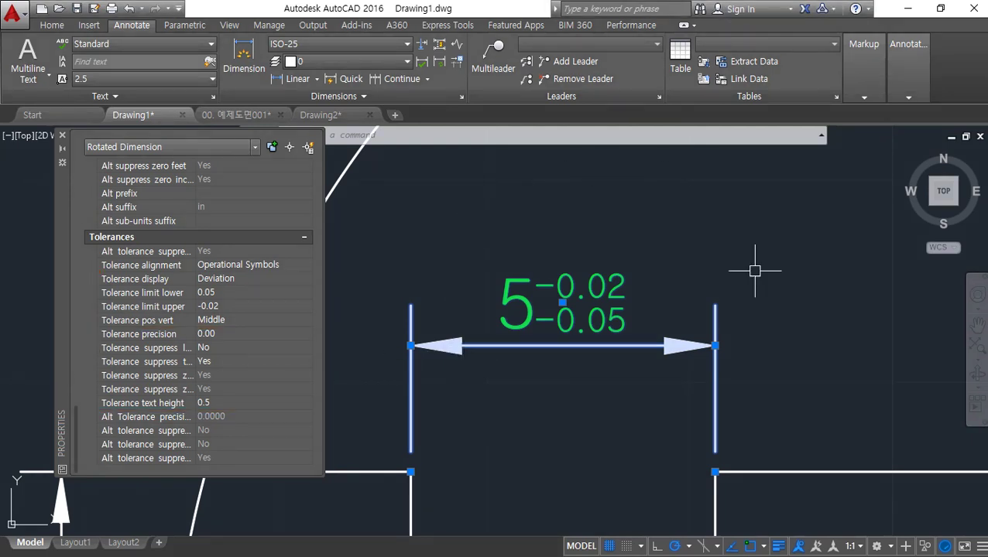
{"action": "key", "text": "Escape"}
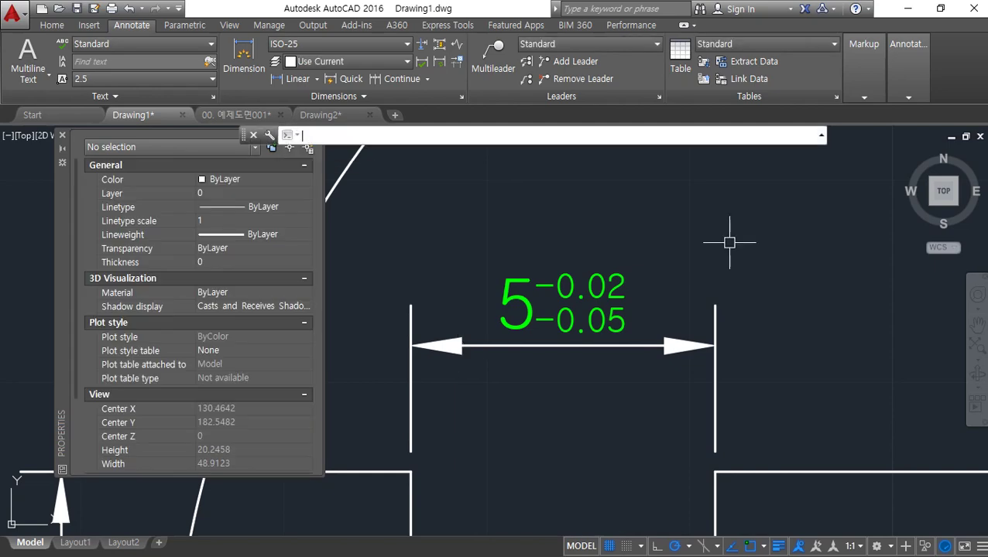
Step: Set the ISO-25 dimension style's tolerance method to Symmetrical after previewing Deviation
{"action": "type", "text": "d"}
{"action": "key", "text": "Return"}
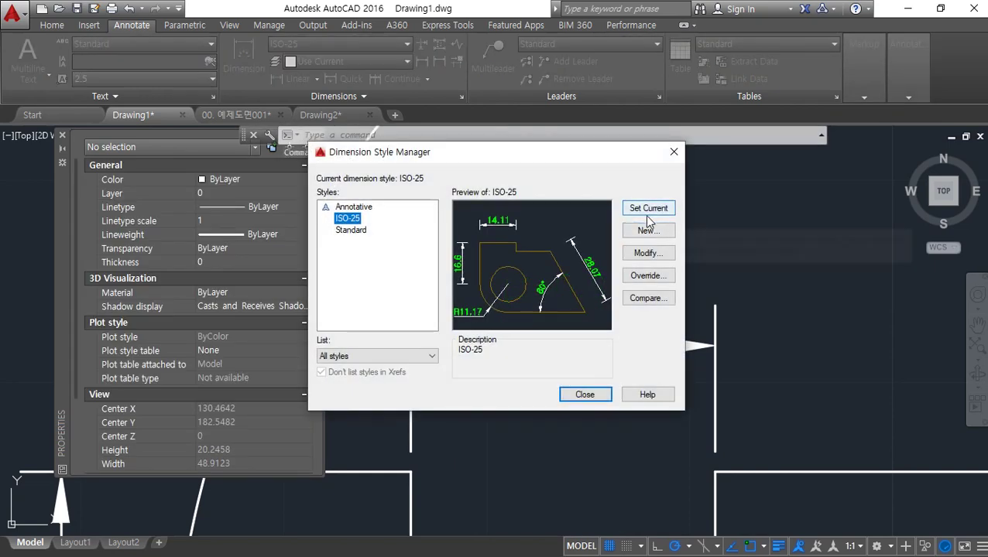
{"action": "left_click", "coordinate": [648, 253]}
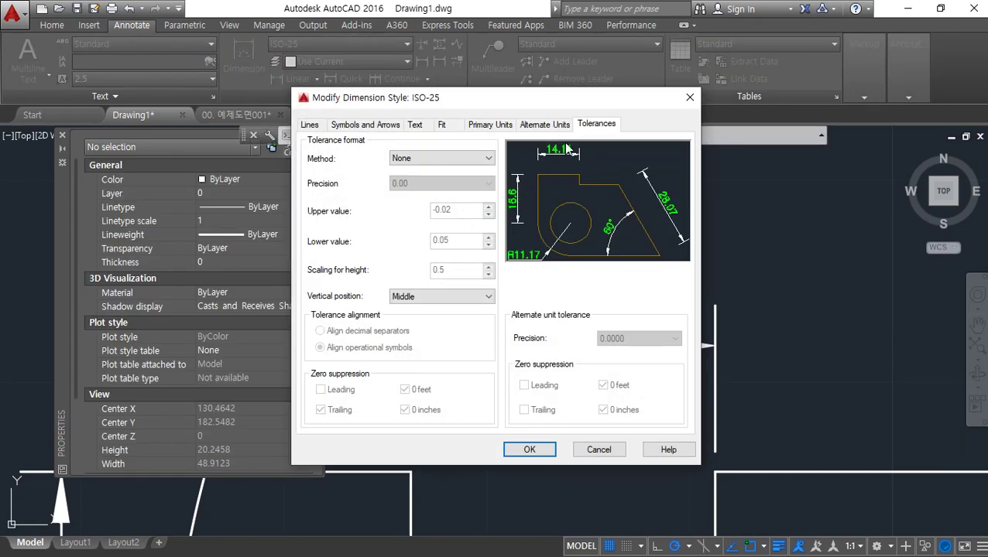
{"action": "left_click", "coordinate": [447, 158]}
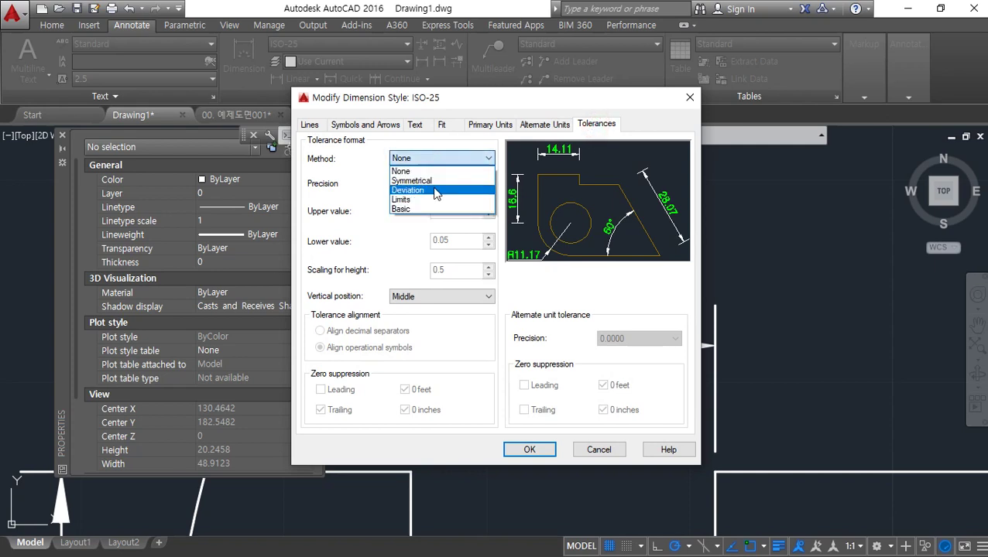
{"action": "left_click", "coordinate": [443, 190]}
{"action": "mouse_move", "coordinate": [507, 314]}
{"action": "left_mouse_down"}
{"action": "mouse_move", "coordinate": [368, 302]}
{"action": "mouse_move", "coordinate": [491, 297]}
{"action": "left_mouse_up"}
{"action": "left_click", "coordinate": [468, 158]}
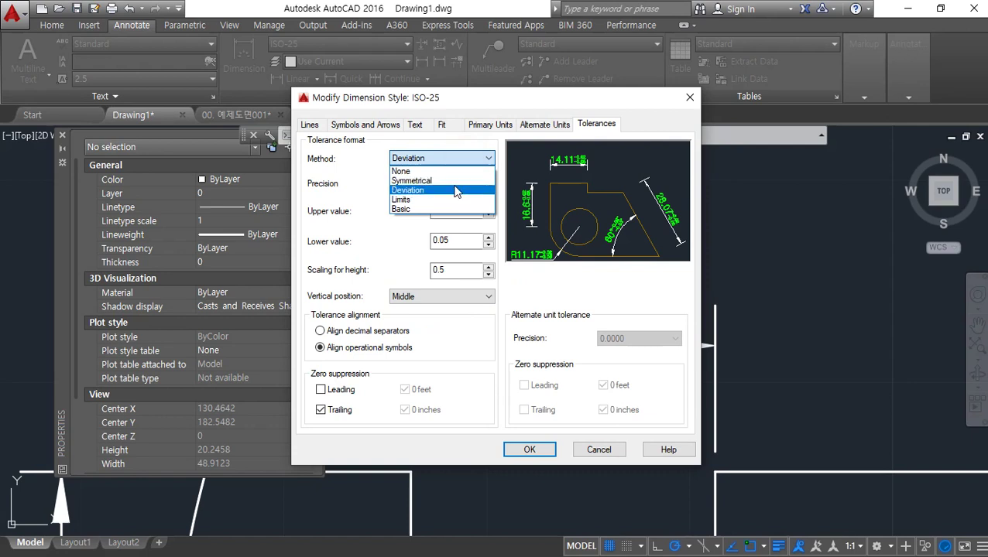
{"action": "left_click", "coordinate": [457, 181]}
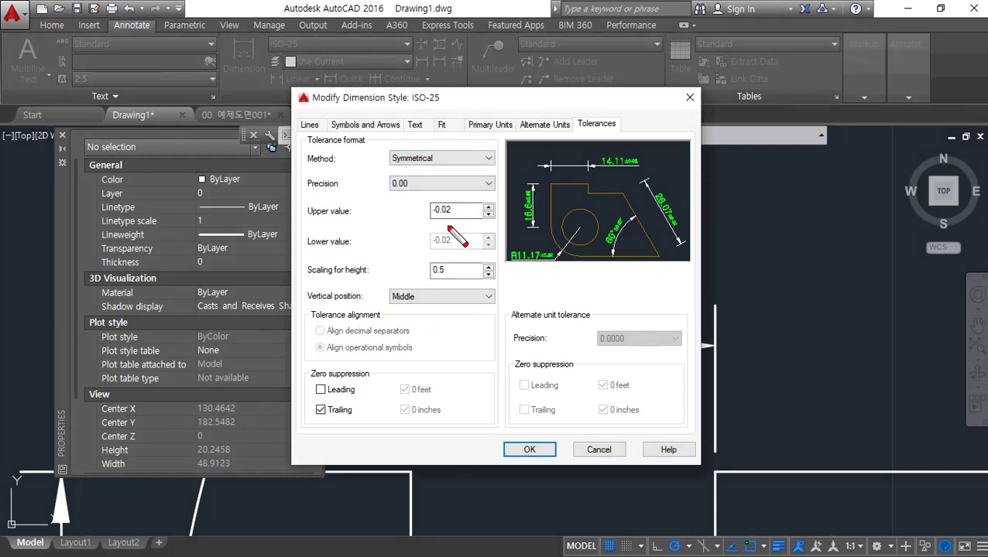
Step: Check the upper and lower value fields, apply the changed ISO-25 style and regenerate the drawing
{"action": "left_click_drag", "start_coordinate": [405, 207], "coordinate": [370, 199]}
{"action": "left_click_drag", "start_coordinate": [421, 235], "coordinate": [387, 235]}
{"action": "key", "text": "e"}
{"action": "left_click_drag", "start_coordinate": [307, 245], "coordinate": [489, 245]}
{"action": "key", "text": "Escape"}
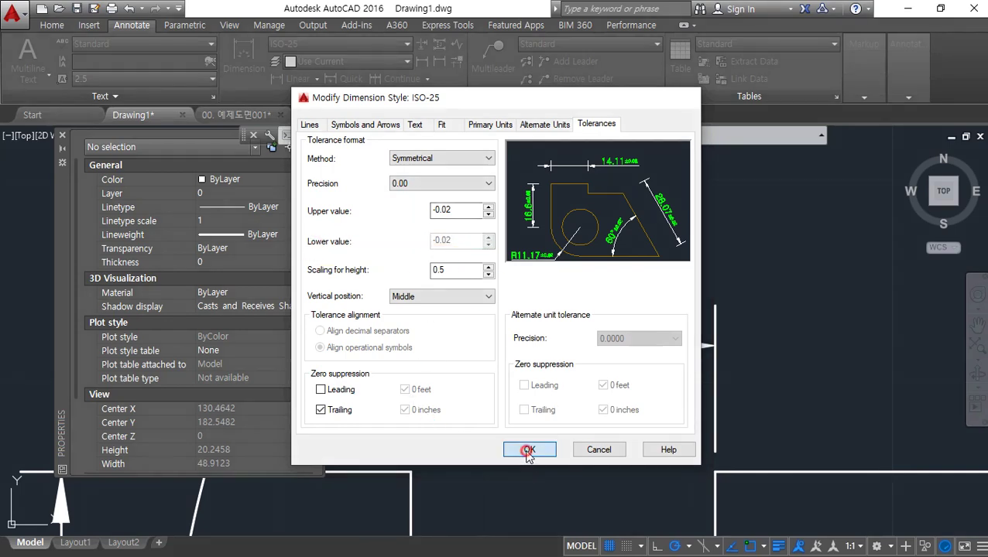
{"action": "left_click", "coordinate": [530, 450]}
{"action": "left_click", "coordinate": [589, 392]}
{"action": "type", "text": "re"}
{"action": "key", "text": "Return"}
Step: Examine the symmetrical tolerance on the detail's dimensions, closing in on the 15 dimension below the teeth
{"action": "scroll", "coordinate": [606, 364], "scroll_direction": "down", "scroll_amount": 6}
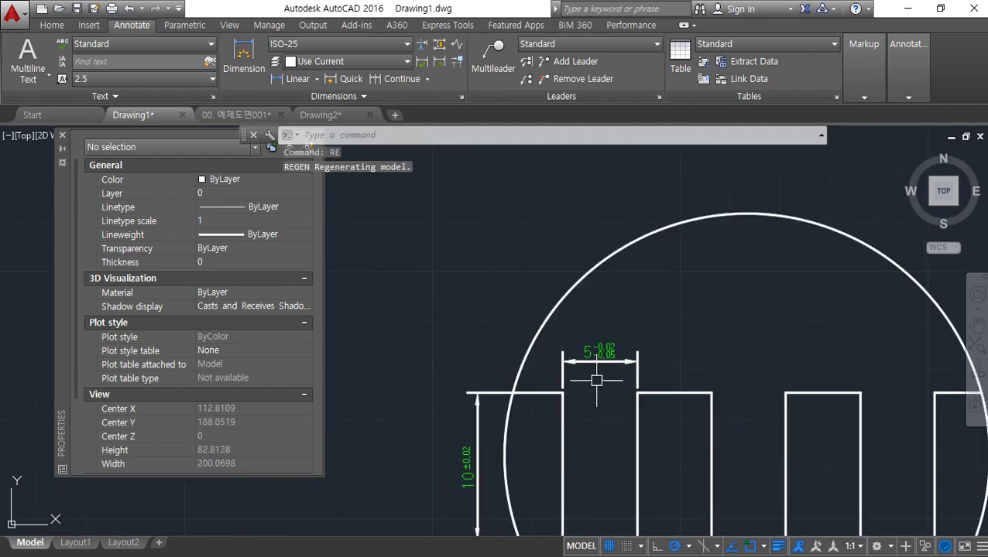
{"action": "scroll", "coordinate": [611, 364], "scroll_direction": "up", "scroll_amount": 3}
{"action": "middle_click_drag", "start_coordinate": [695, 448], "coordinate": [613, 356]}
{"action": "middle_click_drag", "start_coordinate": [792, 421], "coordinate": [493, 357]}
{"action": "scroll", "coordinate": [540, 400], "scroll_direction": "up", "scroll_amount": 3}
{"action": "middle_click_drag", "start_coordinate": [501, 402], "coordinate": [570, 413]}
{"action": "key", "text": "ctrl+2"}
{"action": "mouse_move", "coordinate": [661, 385]}
{"action": "left_mouse_down"}
{"action": "mouse_move", "coordinate": [596, 273]}
{"action": "mouse_move", "coordinate": [671, 419]}
{"action": "left_mouse_up"}
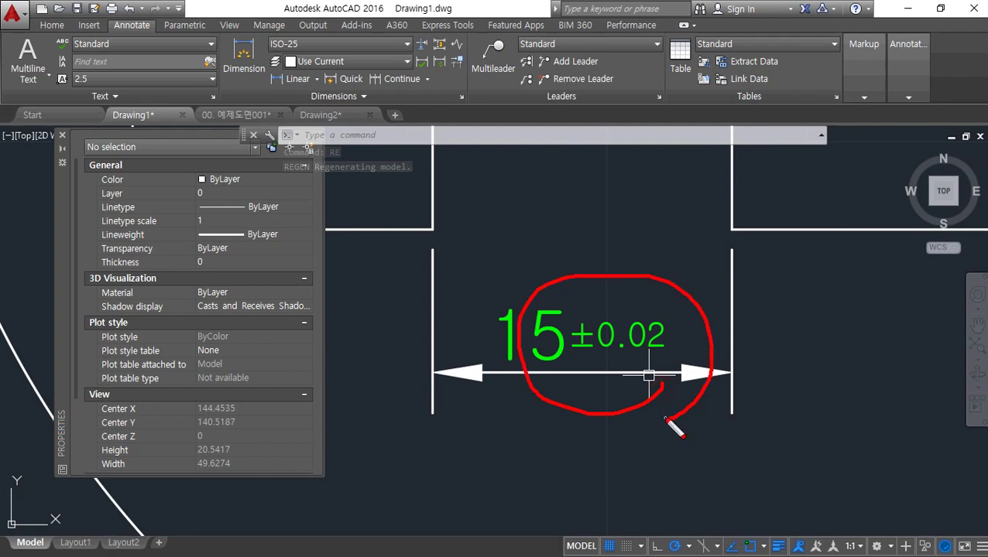
{"action": "key", "text": "Escape"}
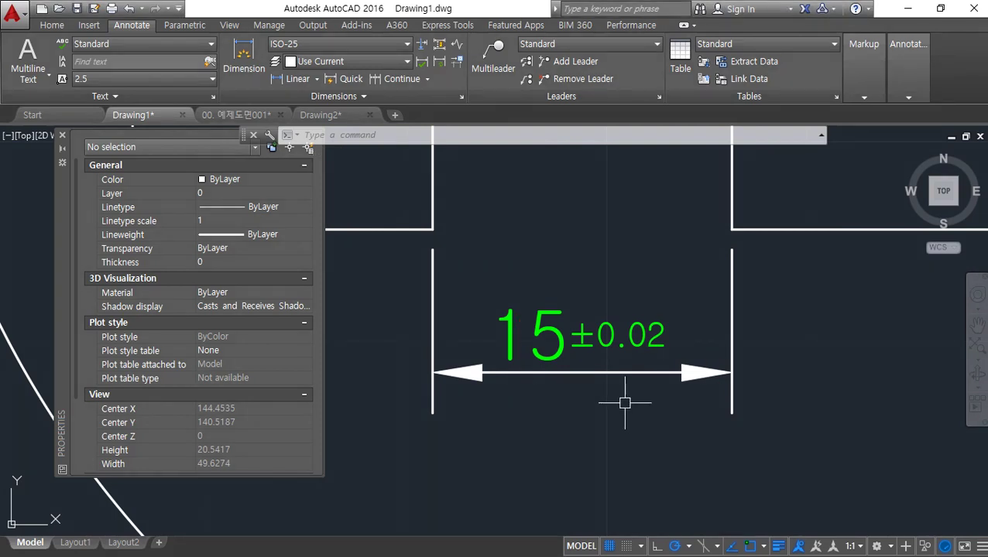
Step: Set the ISO-25 tolerance method to Limits, with upper and lower values giving 15.02 and 14.93 on the 15 dimension, and apply it
{"action": "type", "text": "d"}
{"action": "key", "text": "Return"}
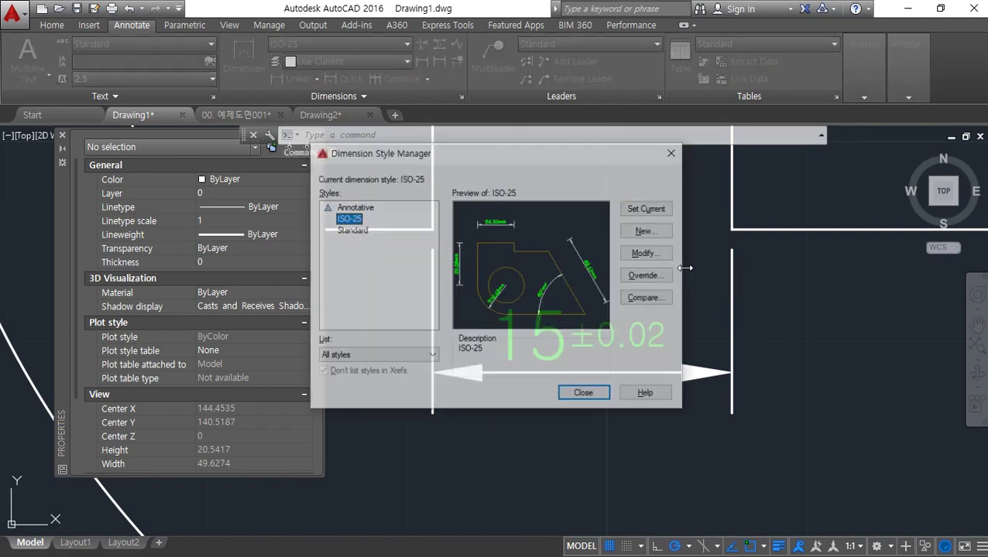
{"action": "left_click", "coordinate": [660, 256]}
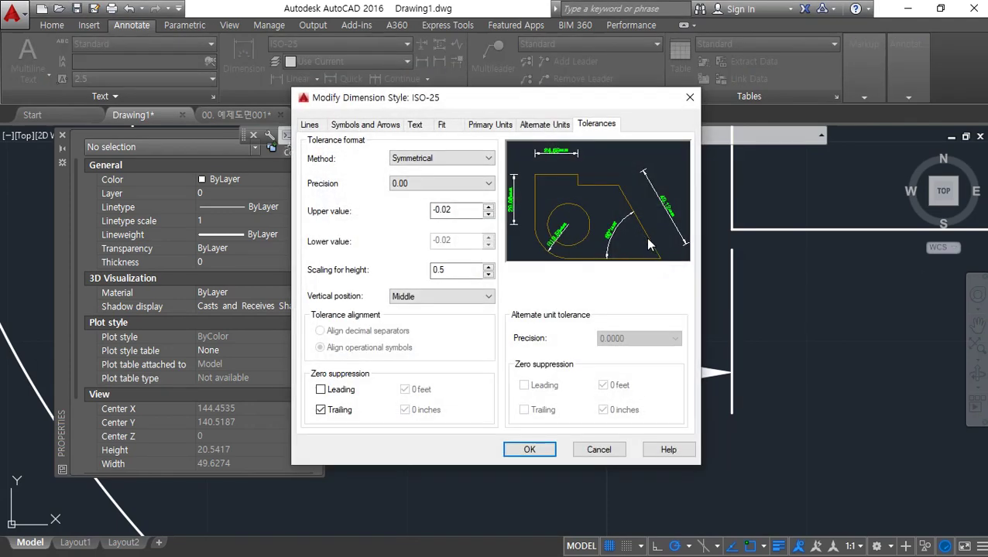
{"action": "left_click", "coordinate": [447, 158]}
{"action": "left_click", "coordinate": [434, 200]}
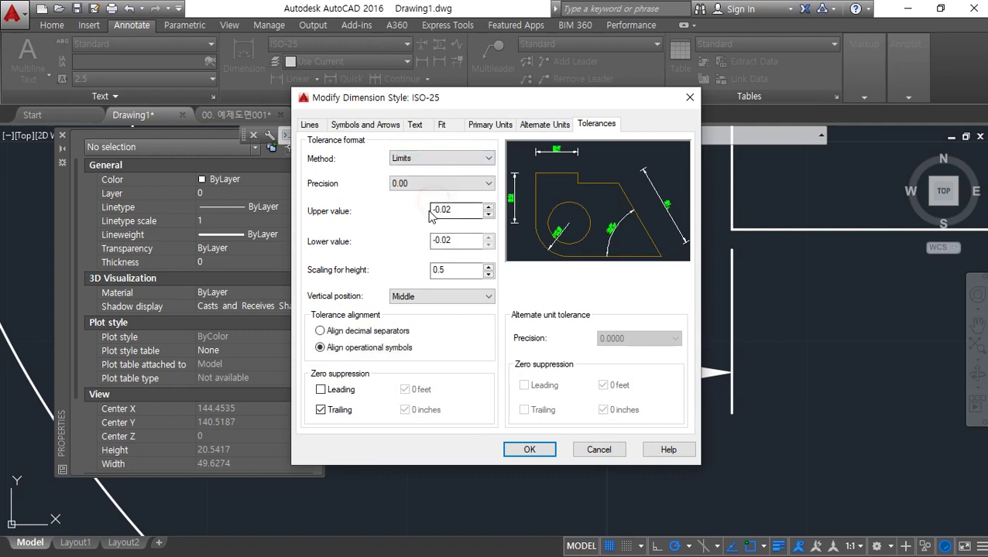
{"action": "left_click_drag", "start_coordinate": [464, 244], "coordinate": [414, 241]}
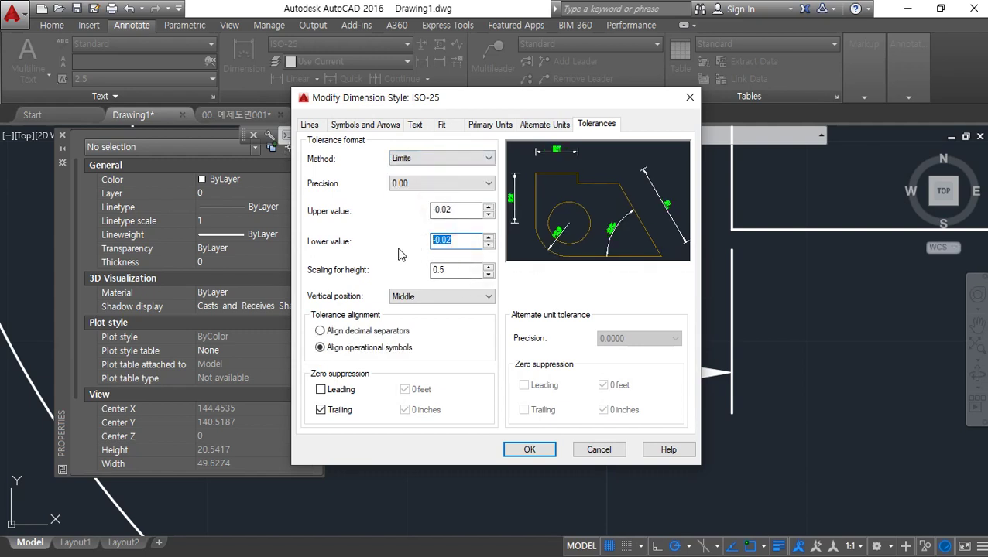
{"action": "left_click_drag", "start_coordinate": [458, 212], "coordinate": [422, 211]}
{"action": "left_click", "coordinate": [529, 448]}
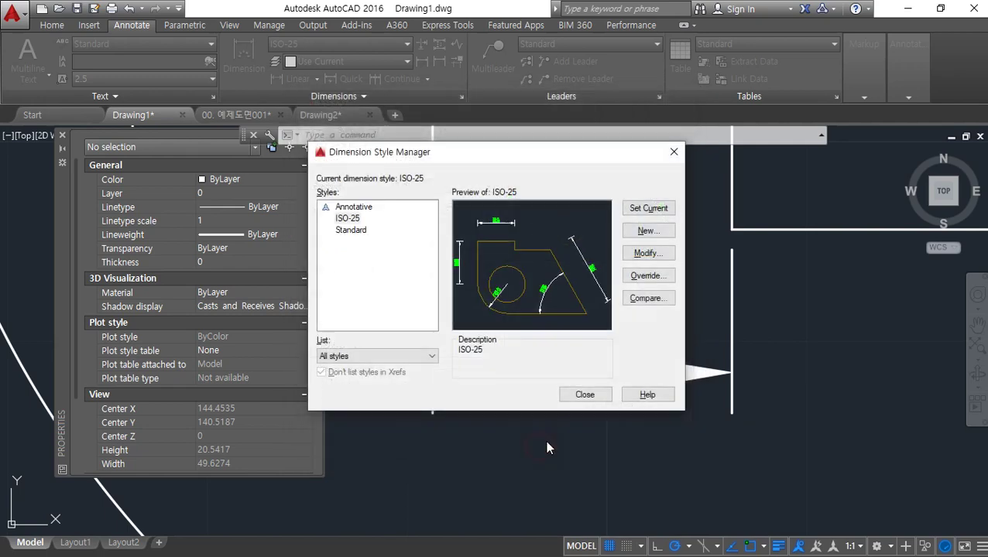
{"action": "left_click", "coordinate": [586, 397]}
{"action": "mouse_move", "coordinate": [602, 401]}
{"action": "left_mouse_down"}
{"action": "mouse_move", "coordinate": [499, 331]}
{"action": "mouse_move", "coordinate": [623, 400]}
{"action": "mouse_move", "coordinate": [547, 409]}
{"action": "mouse_move", "coordinate": [637, 281]}
{"action": "mouse_move", "coordinate": [585, 437]}
{"action": "left_mouse_up"}
{"action": "left_click_drag", "start_coordinate": [647, 249], "coordinate": [662, 278]}
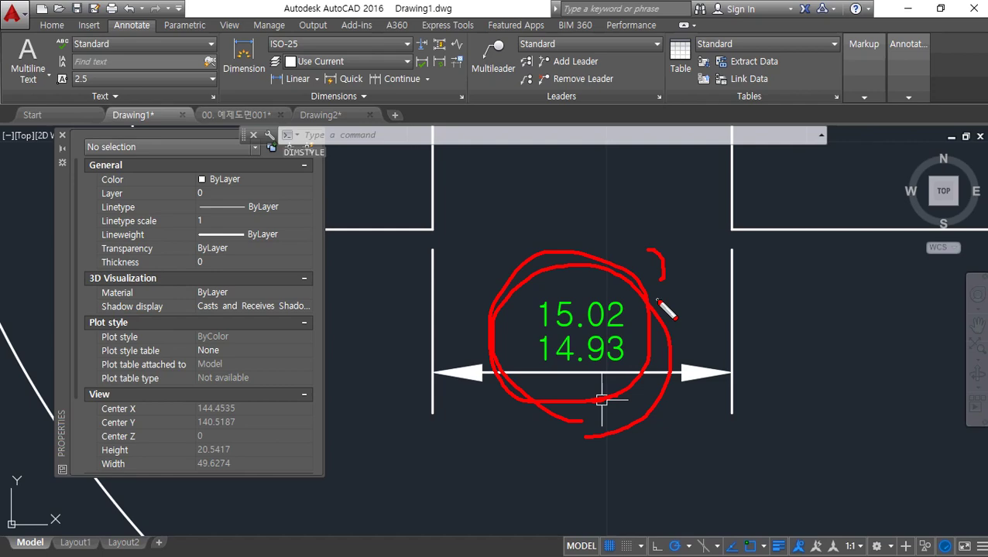
Step: Open the dimension style settings with the ISO-25 style selected
{"action": "type", "text": "d"}
{"action": "key", "text": "Return"}
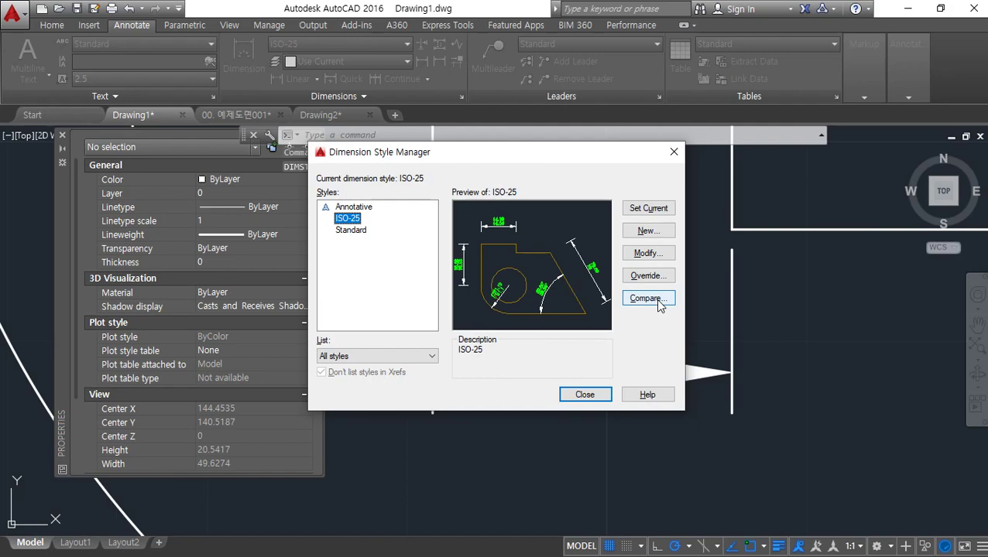